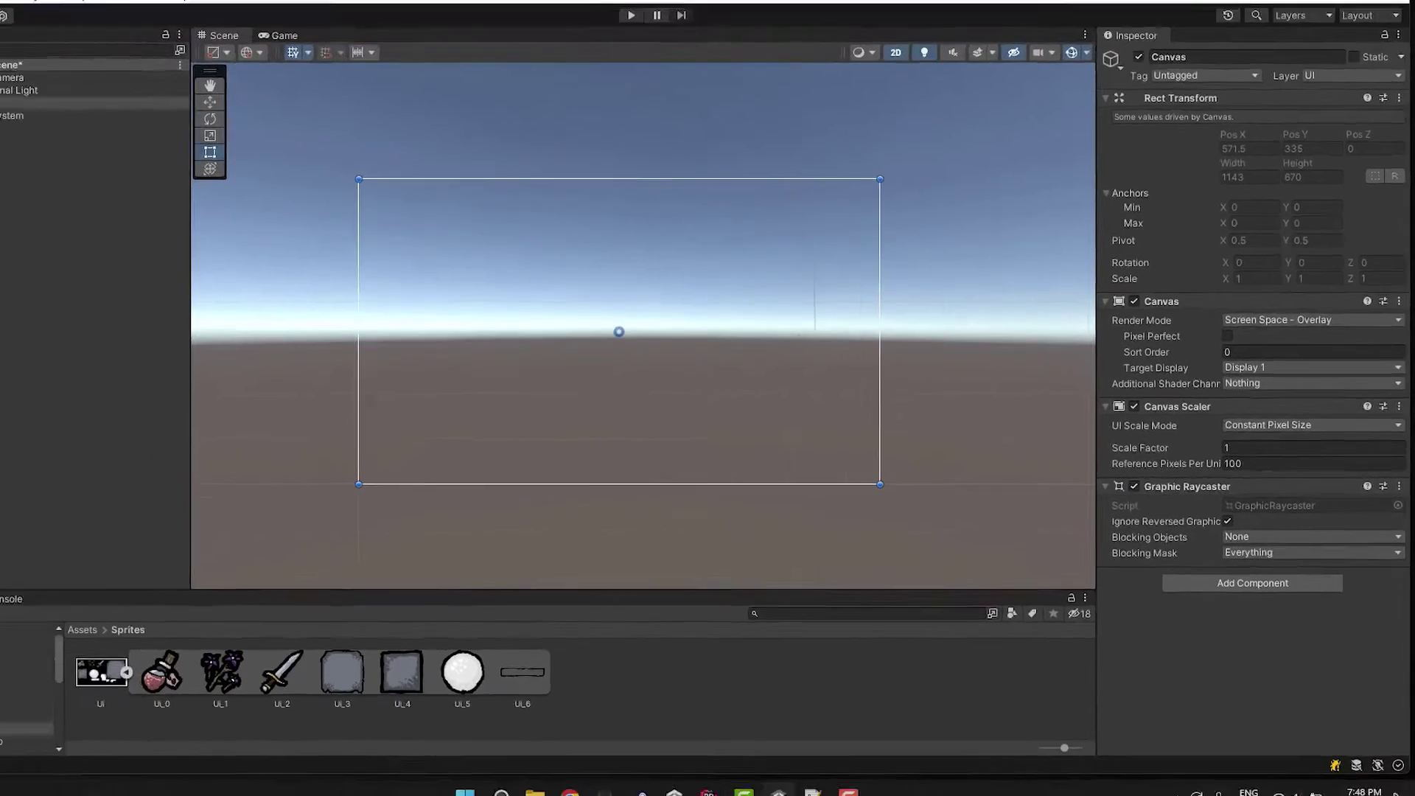
Add a UI Image under the Canvas and assign the Ui_4 sprite as its source image.
right_click(73, 130)
mouse_move(111, 437)
click(314, 439)
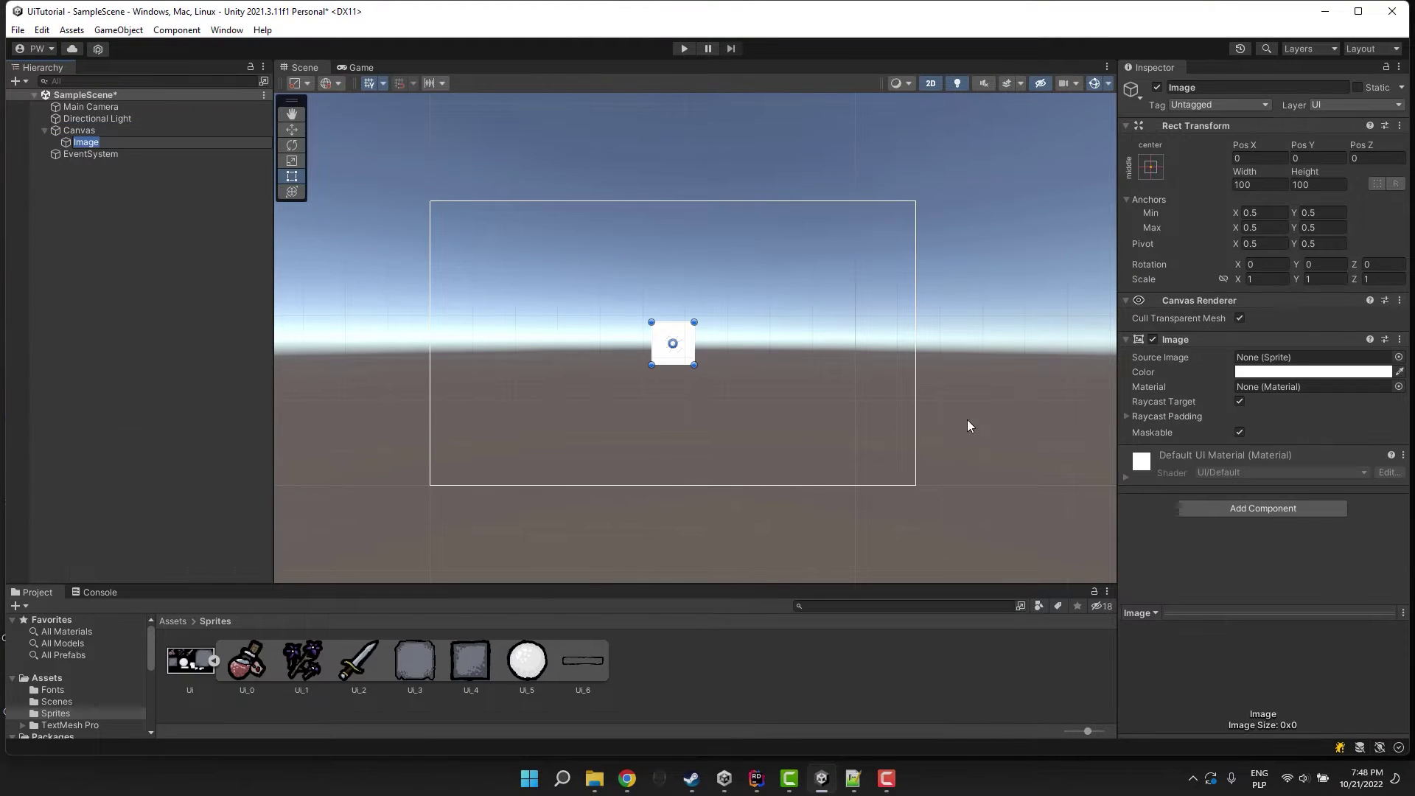
click(1399, 357)
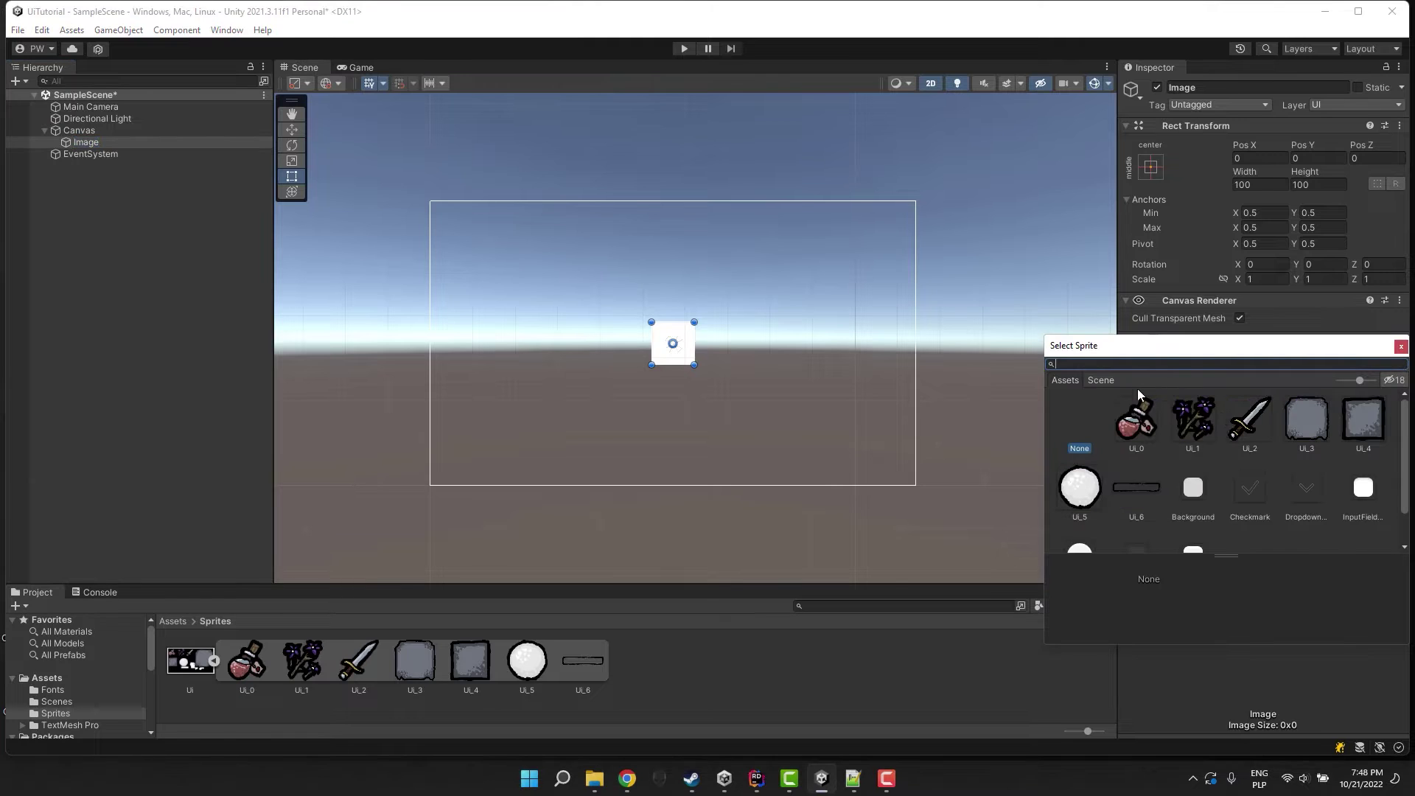
double_click(1360, 426)
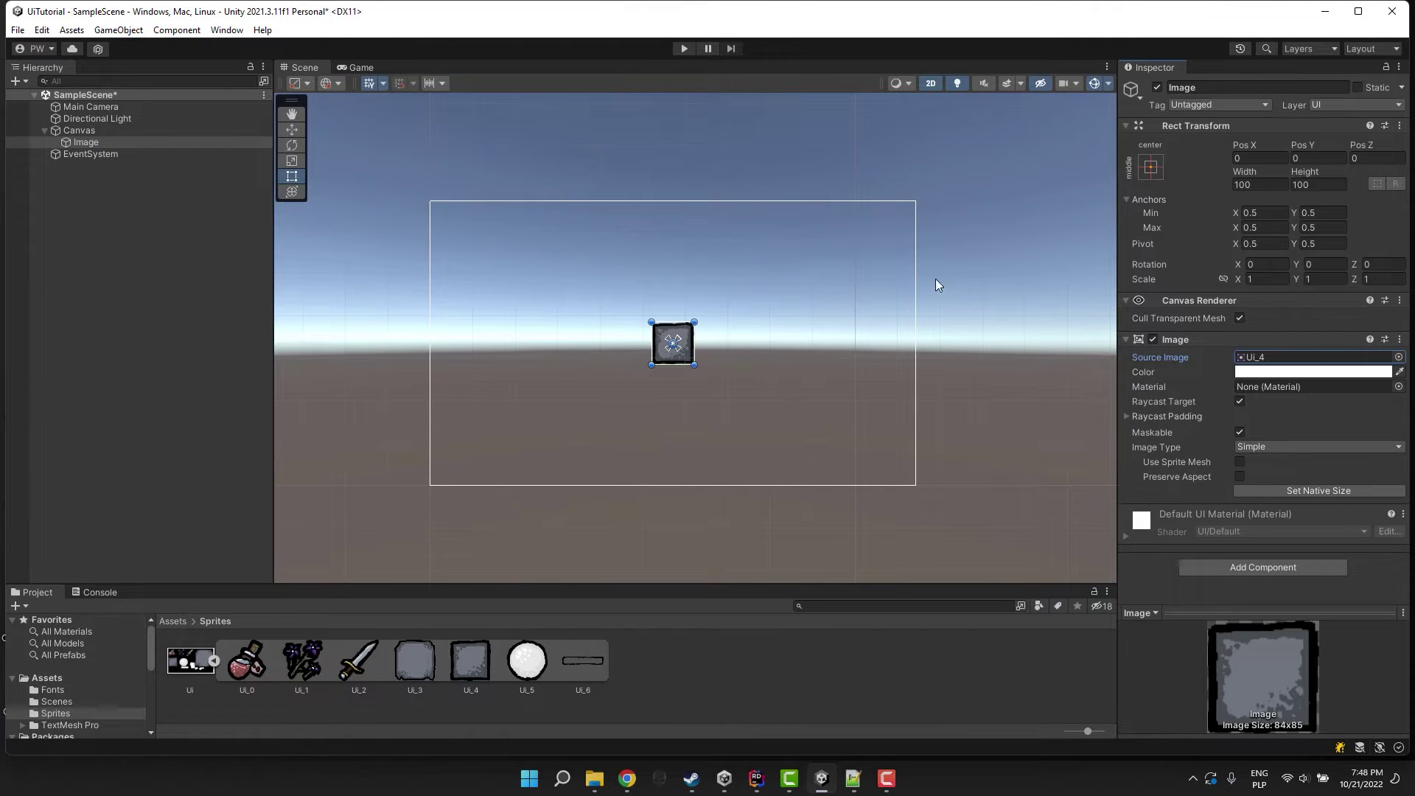
Enlarge the image to about 286 by 286 at about X 395 and check it in a resized Game view.
shift+drag(694, 322, 861, 301)
click(988, 343)
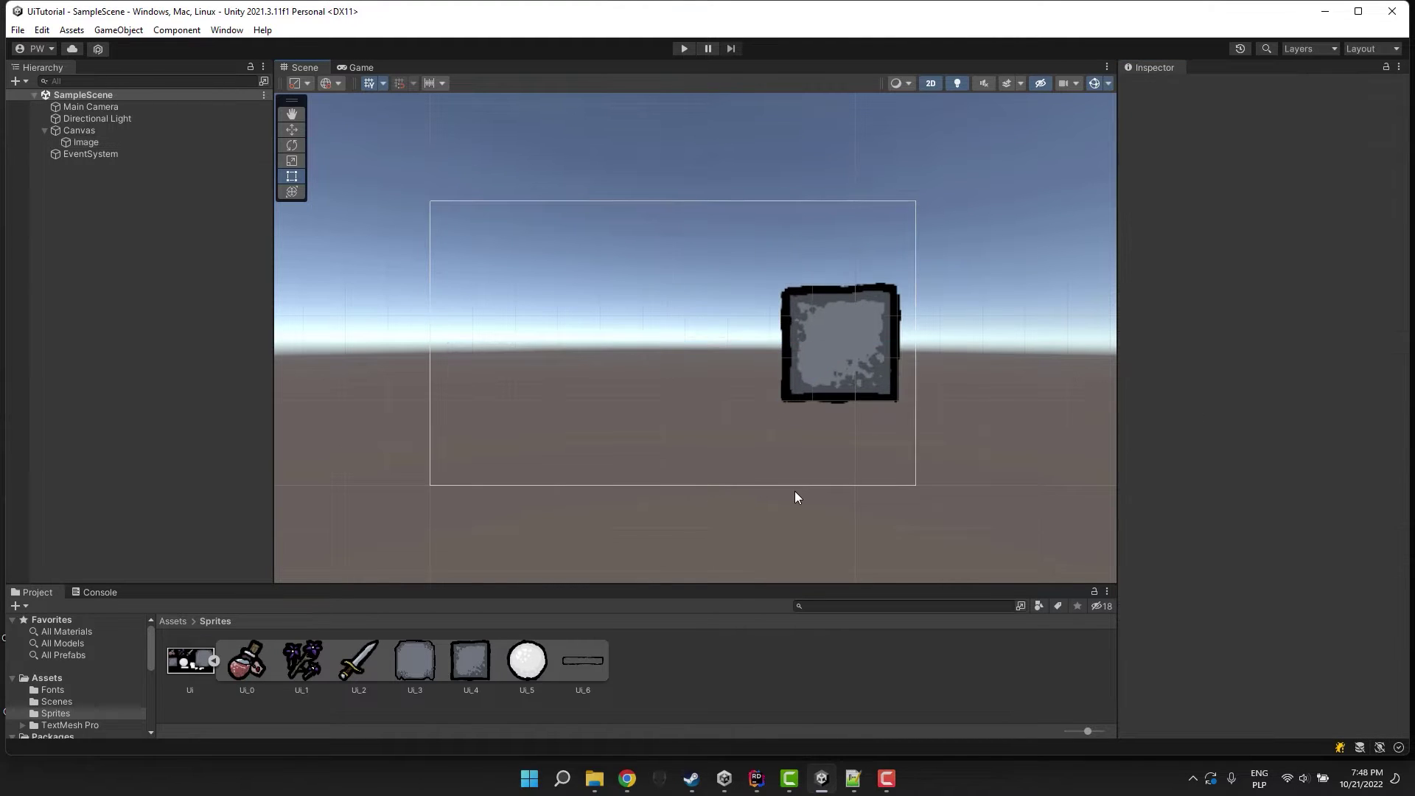
click(356, 68)
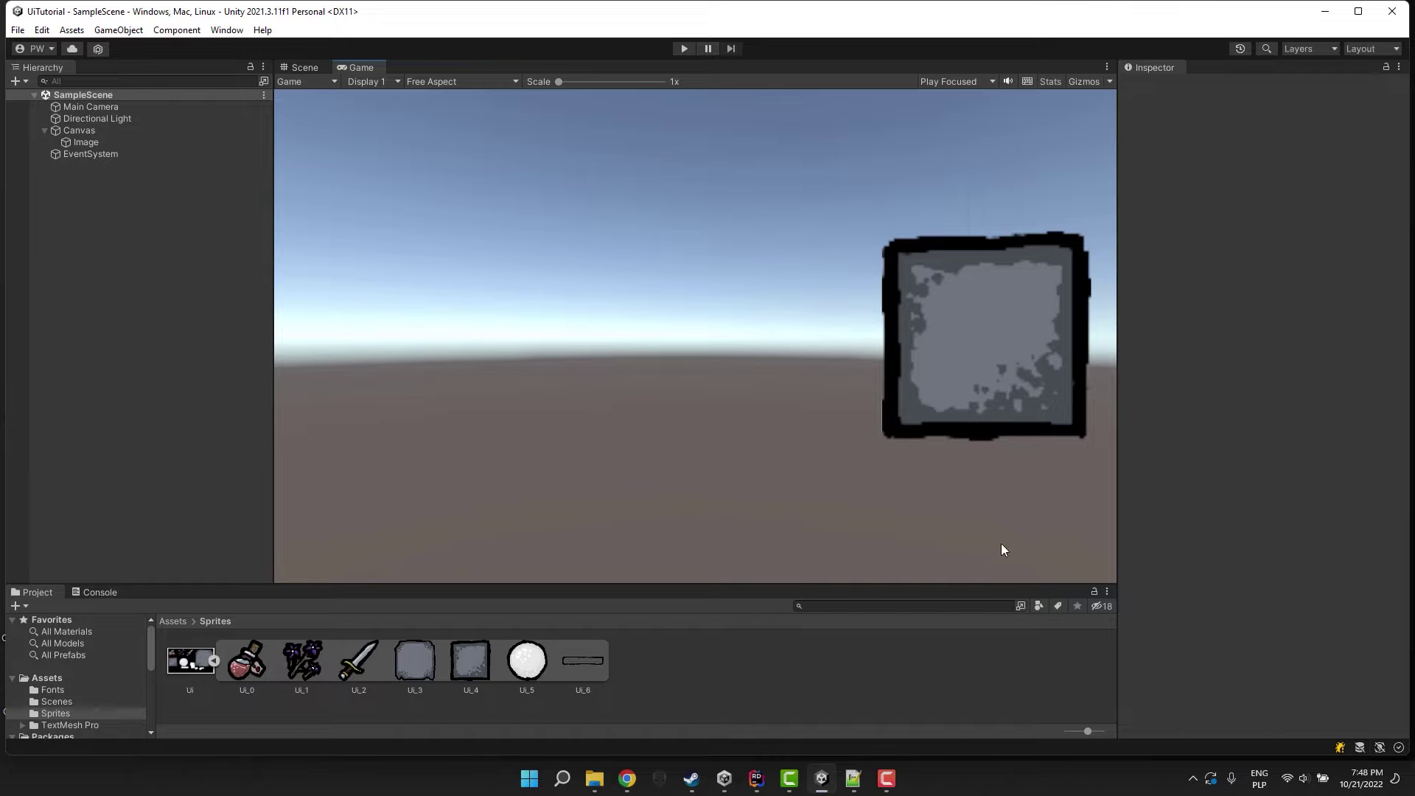
drag(1116, 553, 1135, 520)
drag(918, 581, 911, 552)
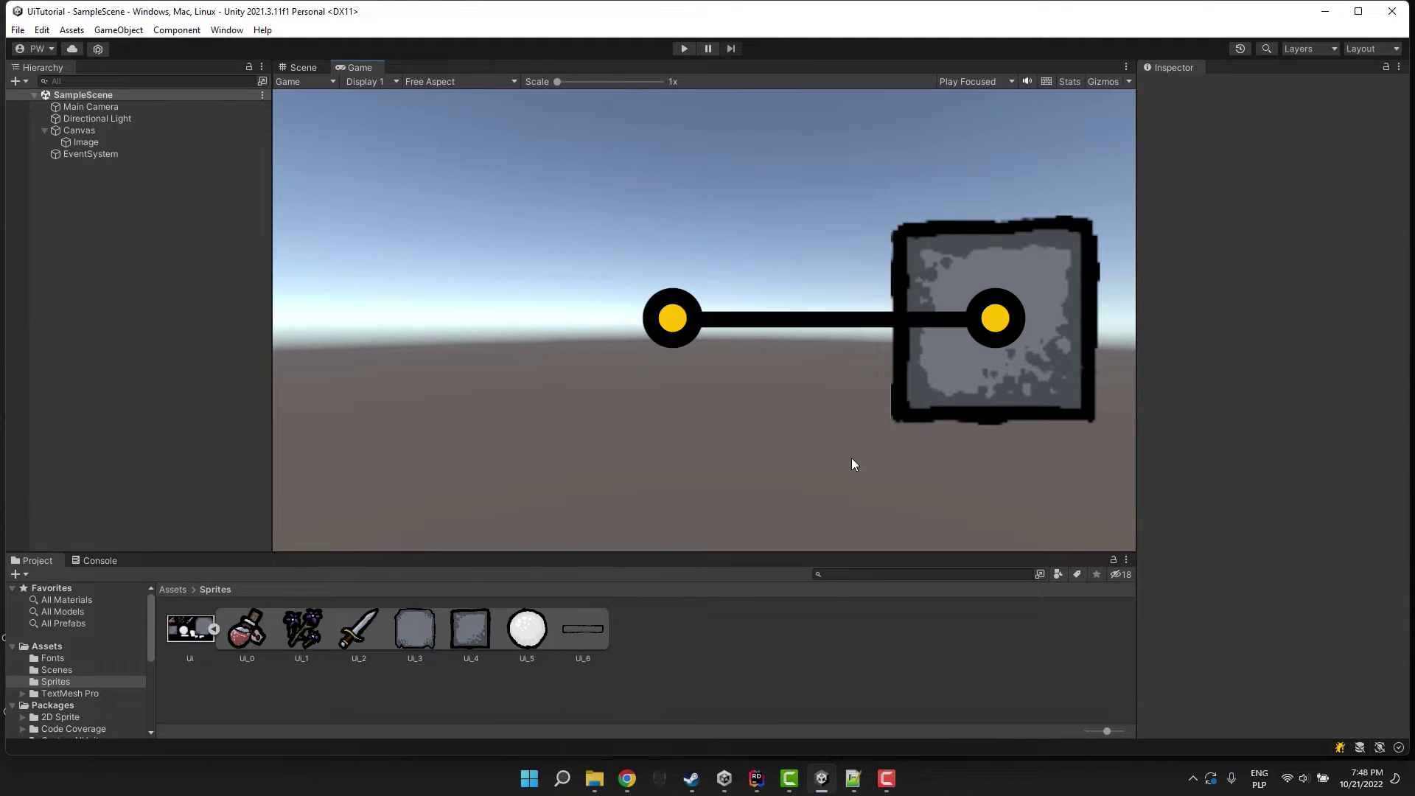
Set the Canvas Scaler's UI Scale Mode to Scale With Screen Size in the Scene view.
click(298, 67)
click(134, 143)
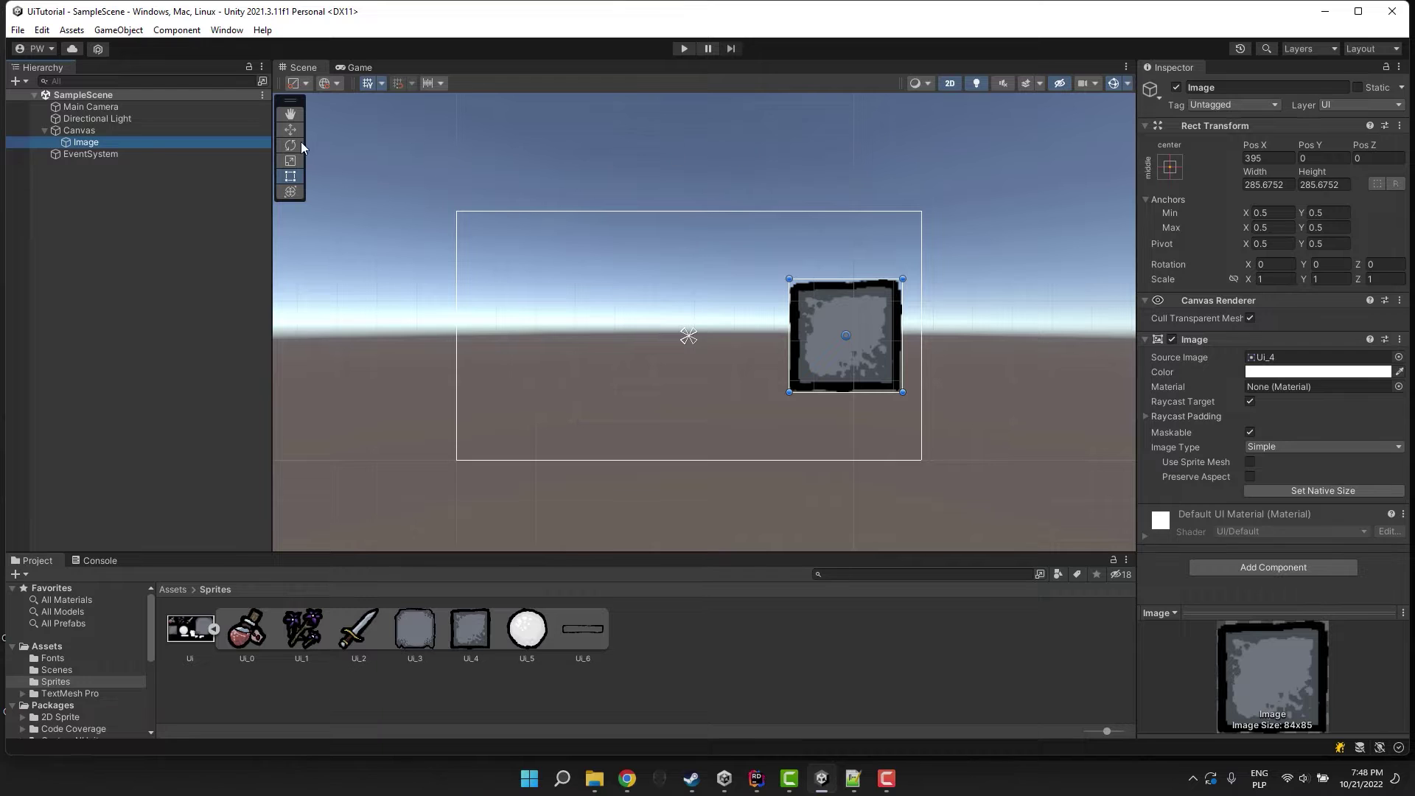
click(79, 131)
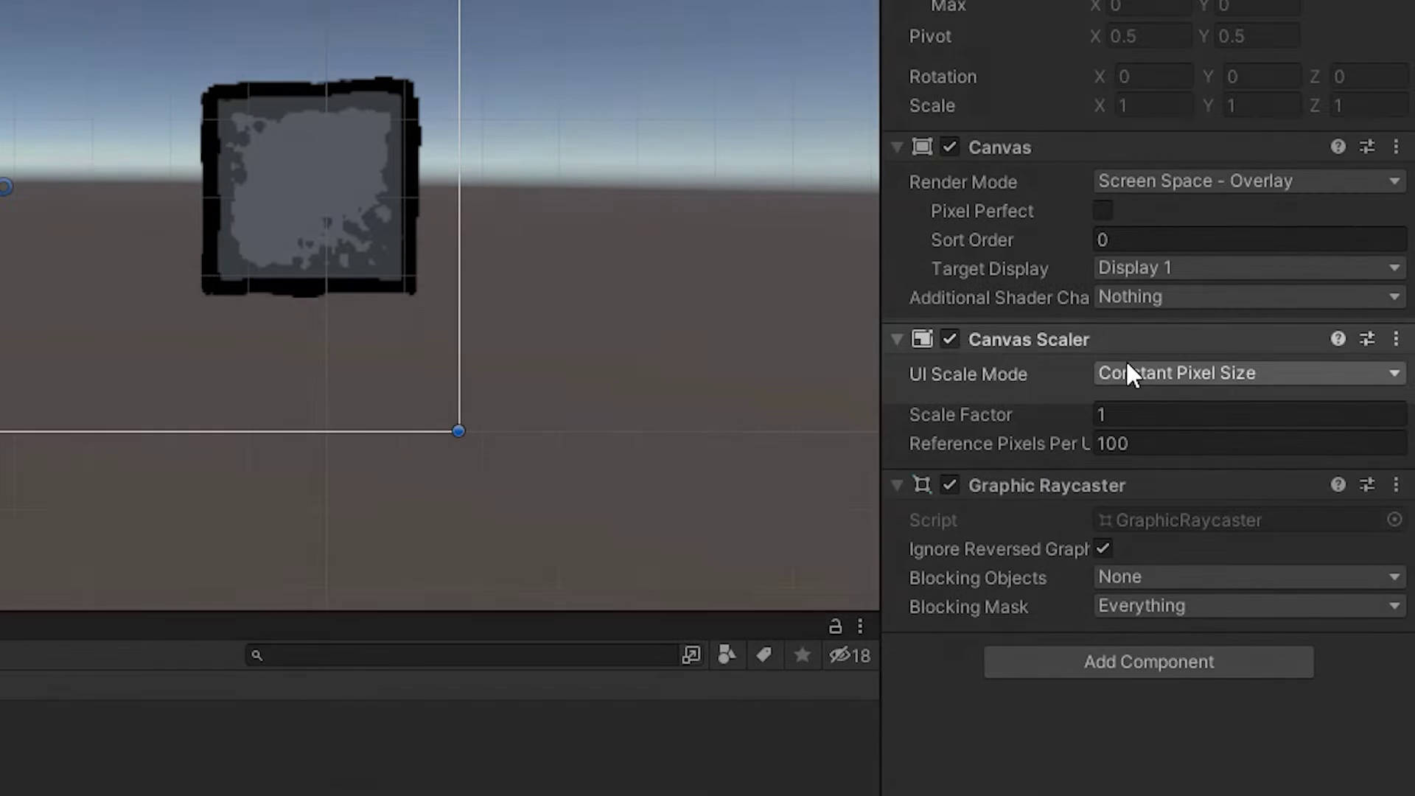
click(1128, 373)
click(1338, 440)
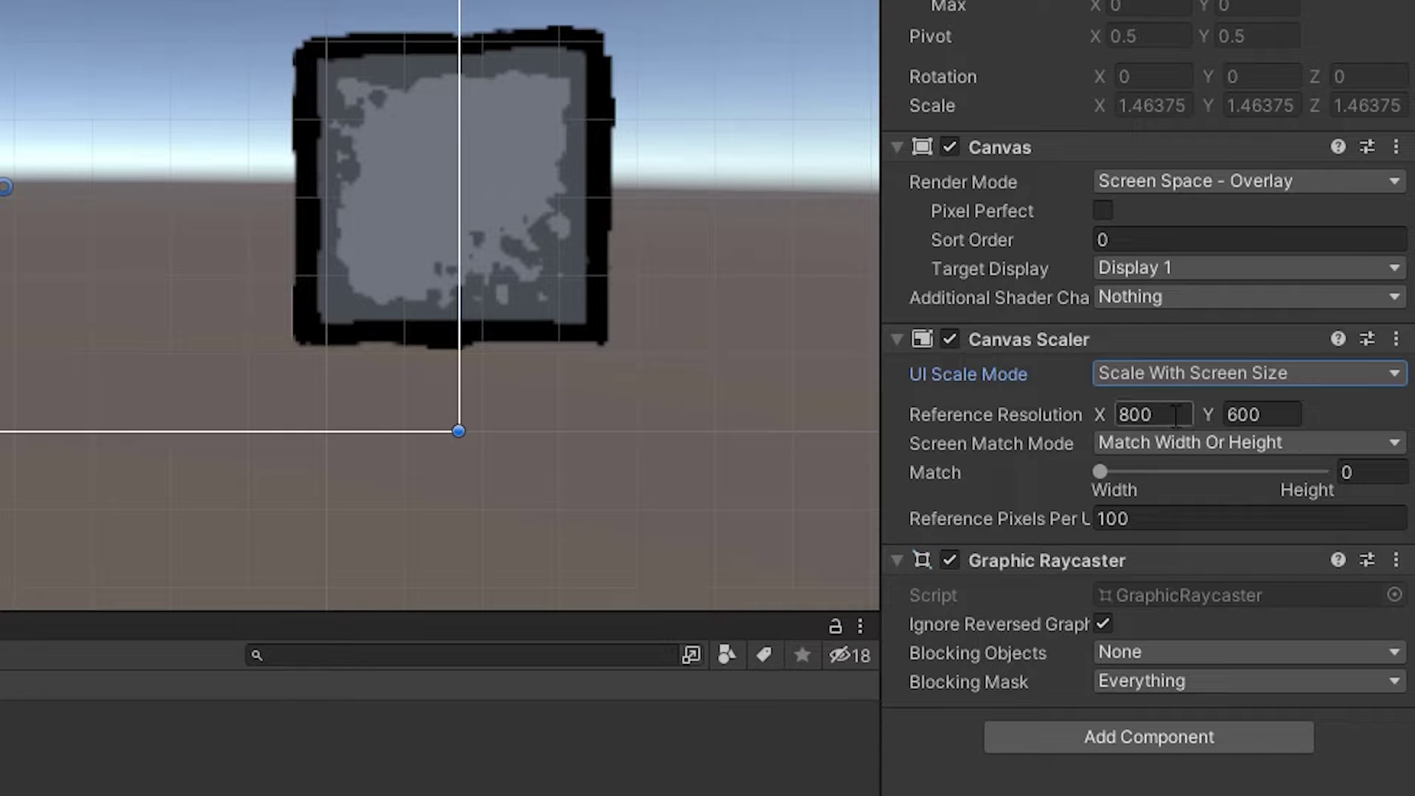
Set the Canvas Scaler's reference resolution to 1280 by 720.
click(1150, 415)
text(1280)
key(Tab)
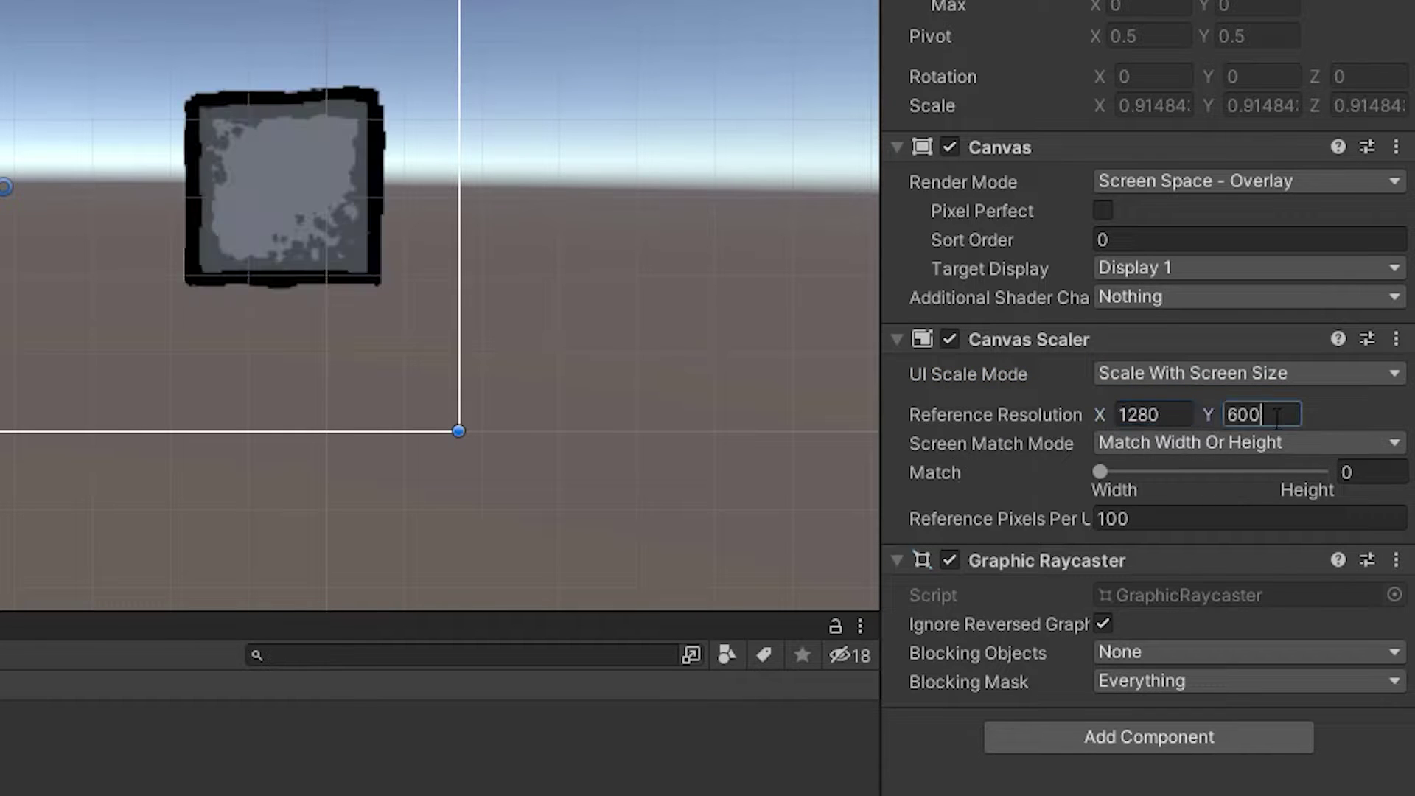
text(720)
key(shift+Tab)
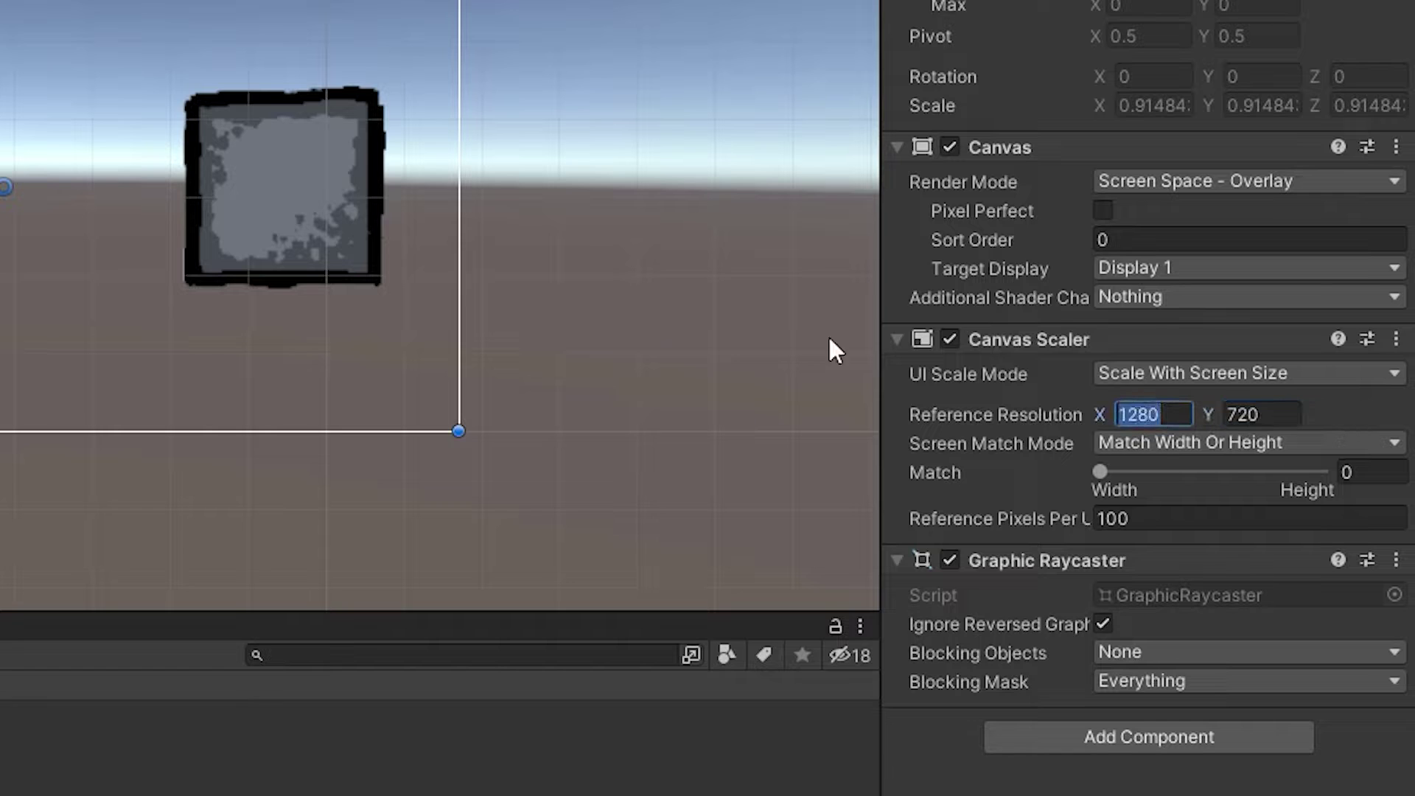
key(Return)
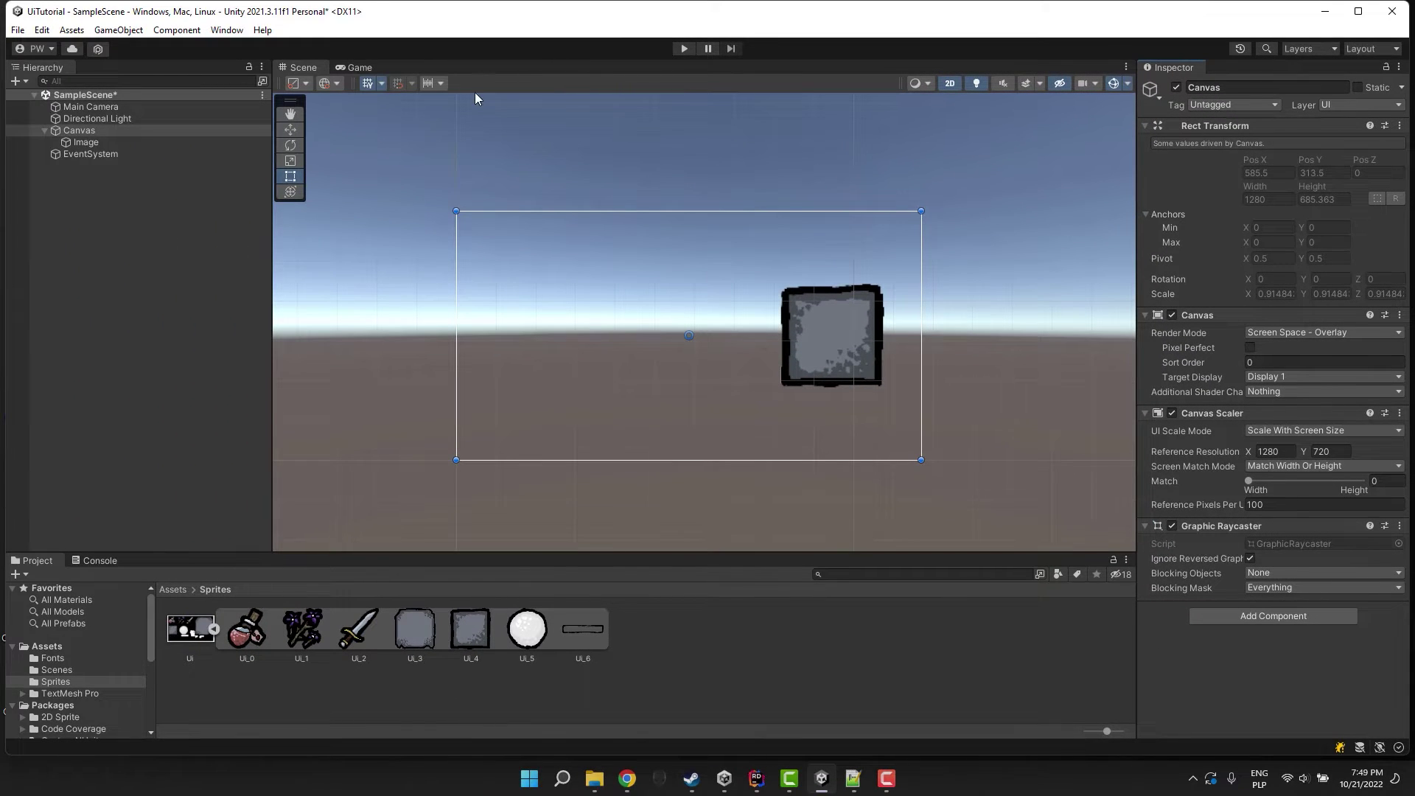
Check how the image scales in the Game view at different widths and heights.
click(360, 68)
drag(1138, 338, 1072, 359)
drag(763, 555, 763, 604)
Test the Canvas Scaler's Match toward Height in a resized Game view and set Match to 0.5.
drag(1213, 480, 1391, 487)
drag(768, 597, 803, 585)
mouse_move(1073, 413)
mouse_down()
mouse_move(759, 413)
mouse_move(1059, 413)
mouse_up()
click(1353, 482)
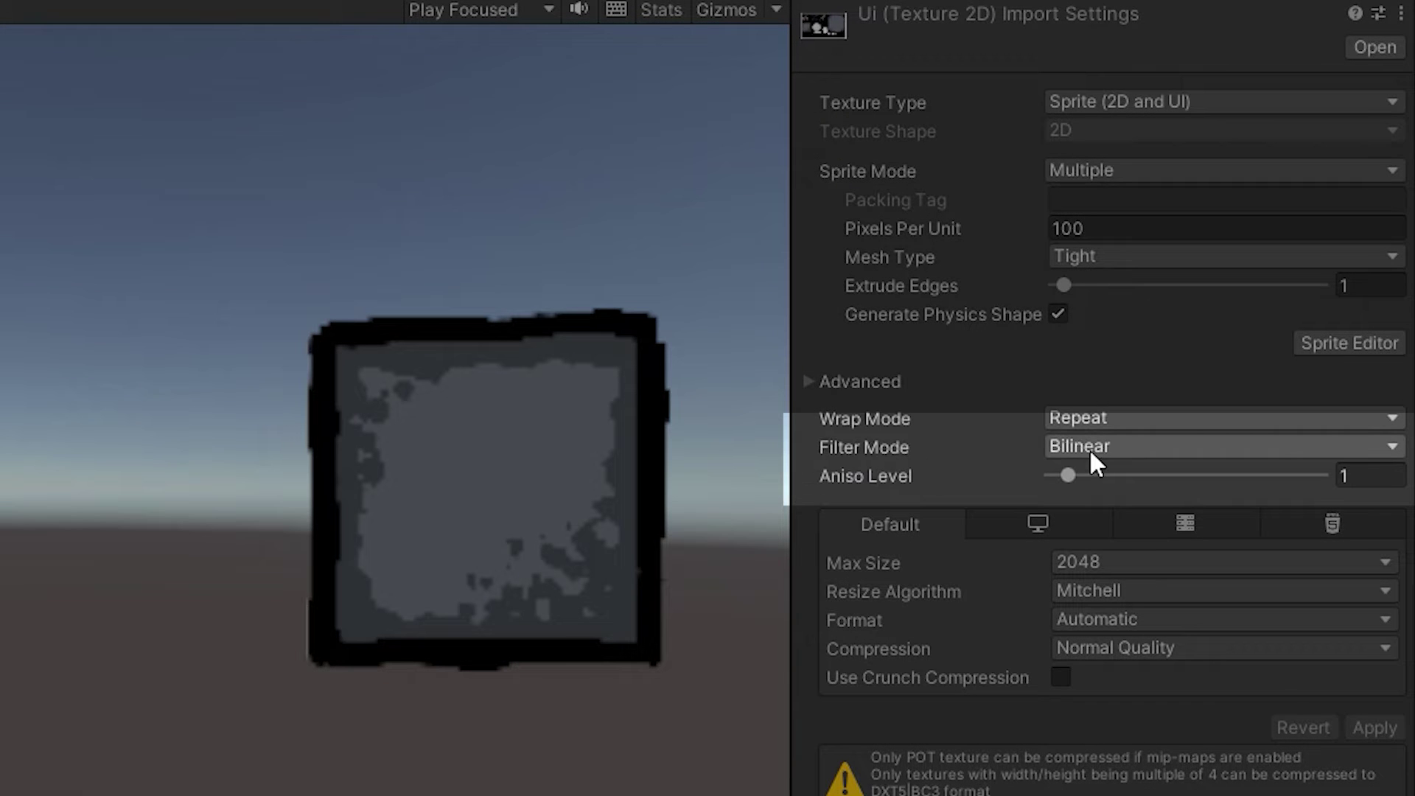
Set the Ui texture's Filter Mode to Point (no filter) and apply the import settings.
click(1090, 448)
click(1113, 475)
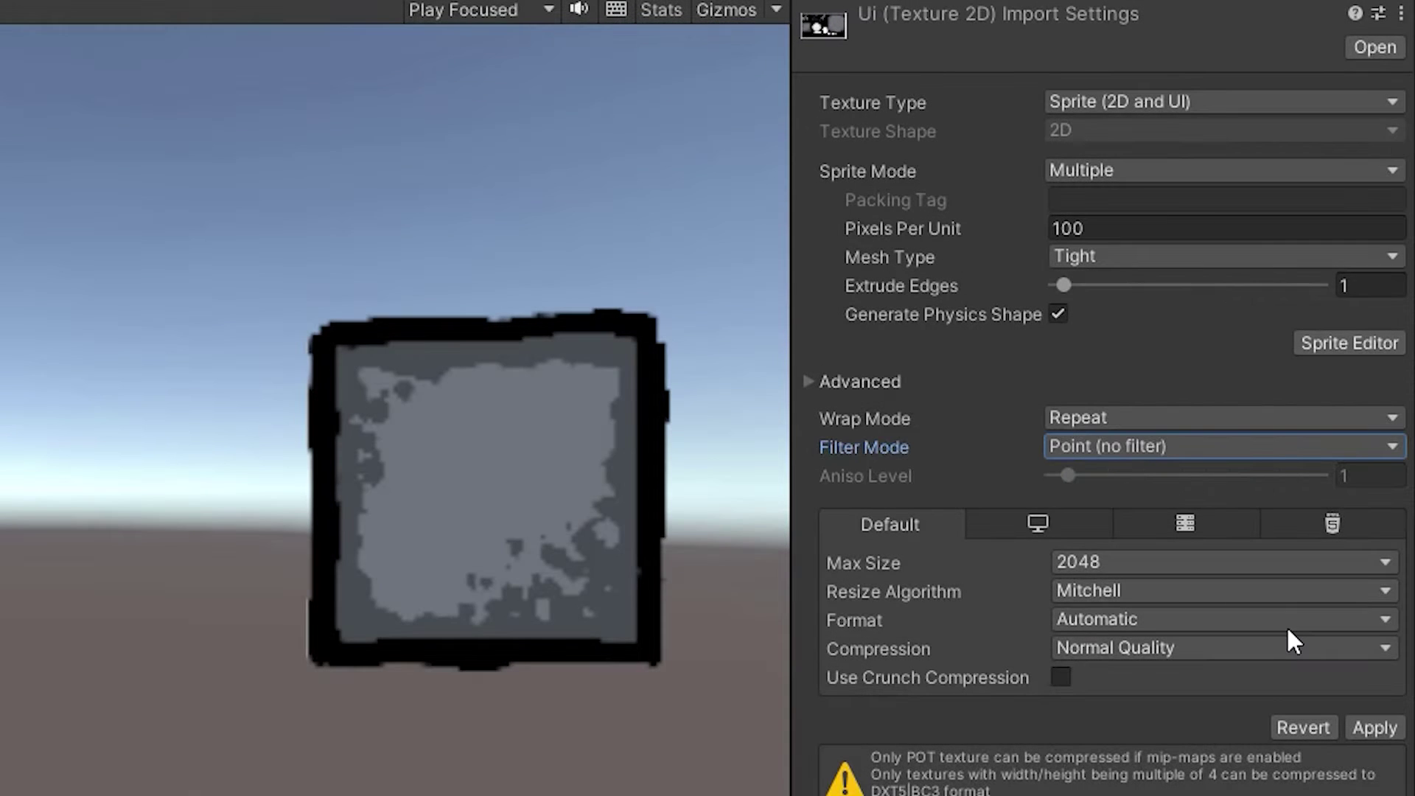
click(1371, 730)
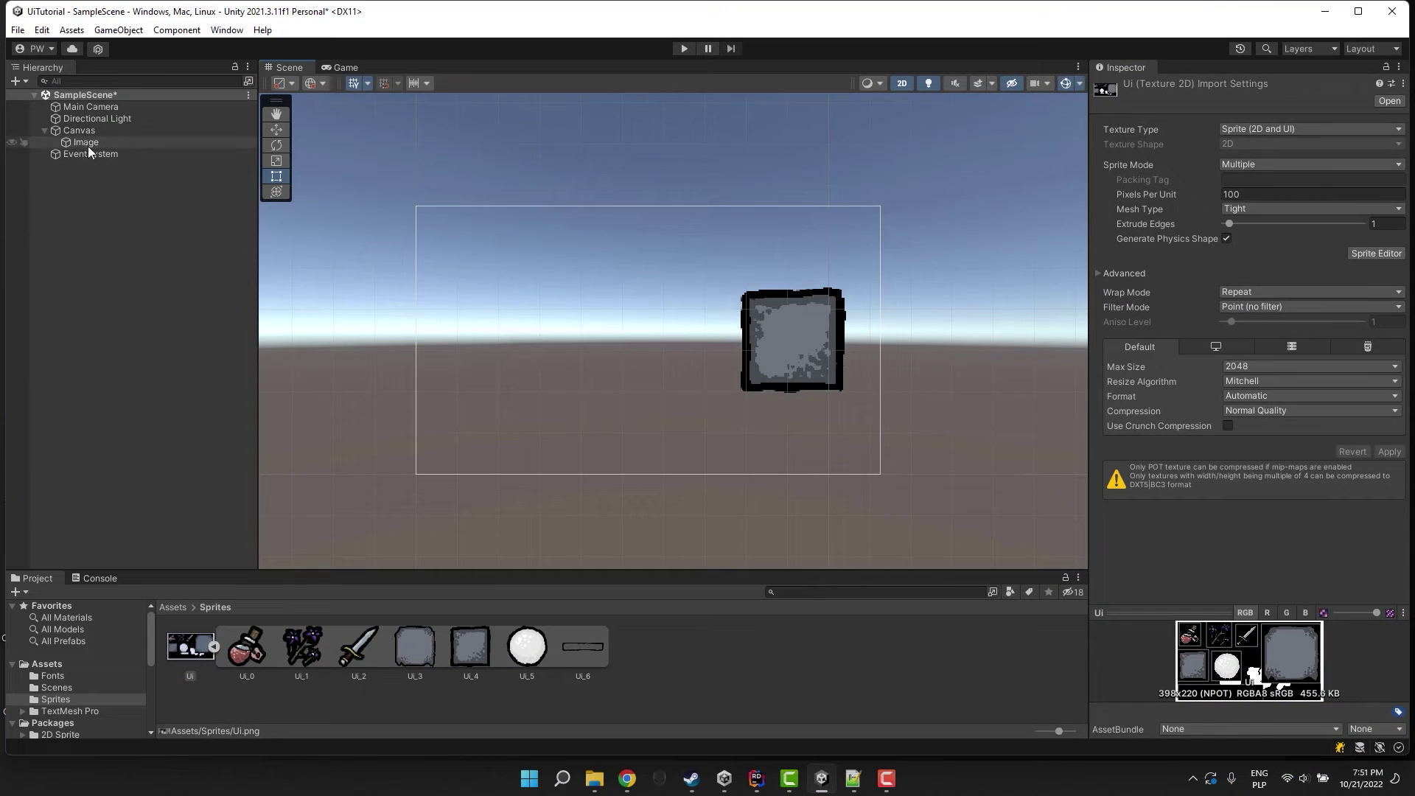
Set the Canvas Scaler's UI Scale Mode back to Constant Pixel Size.
click(101, 130)
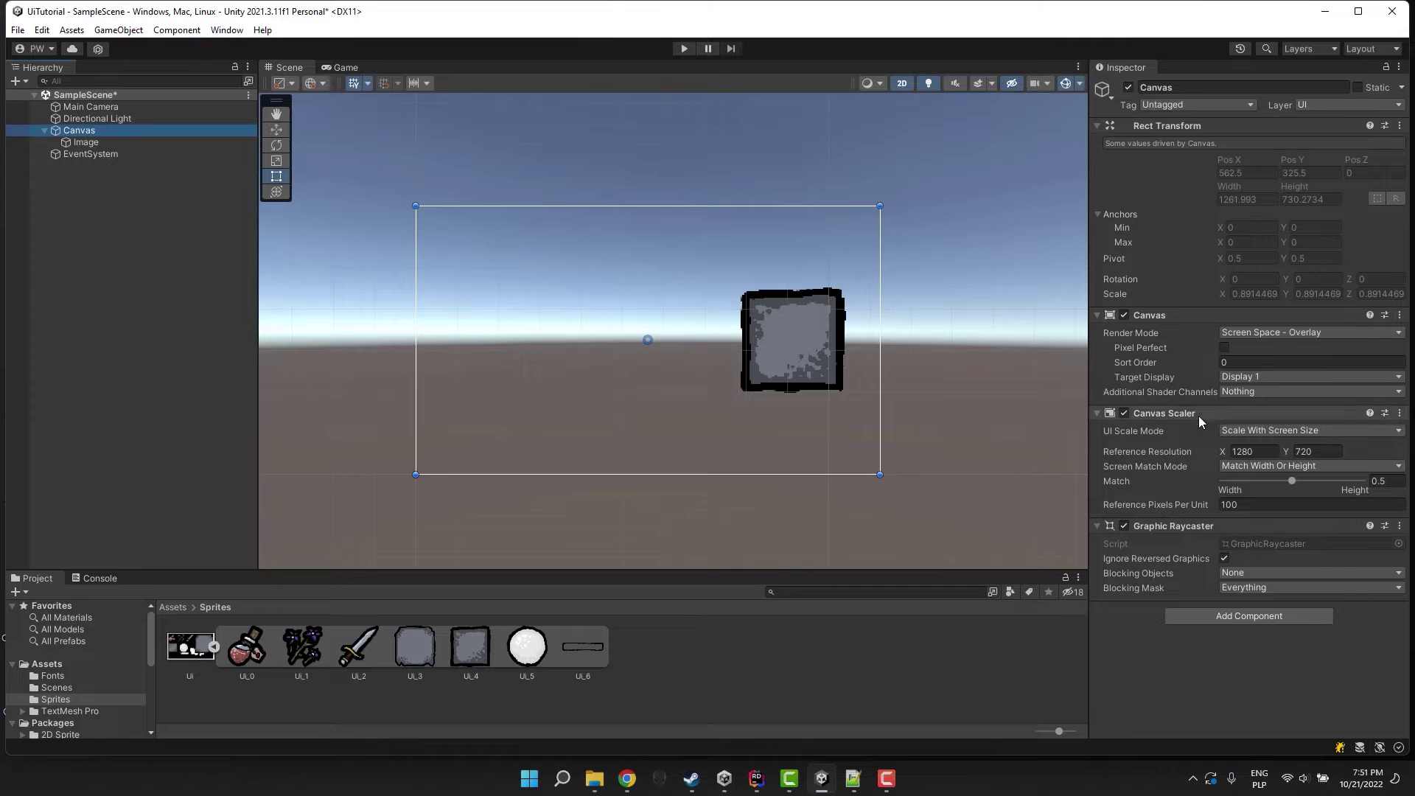
click(1267, 431)
click(1283, 447)
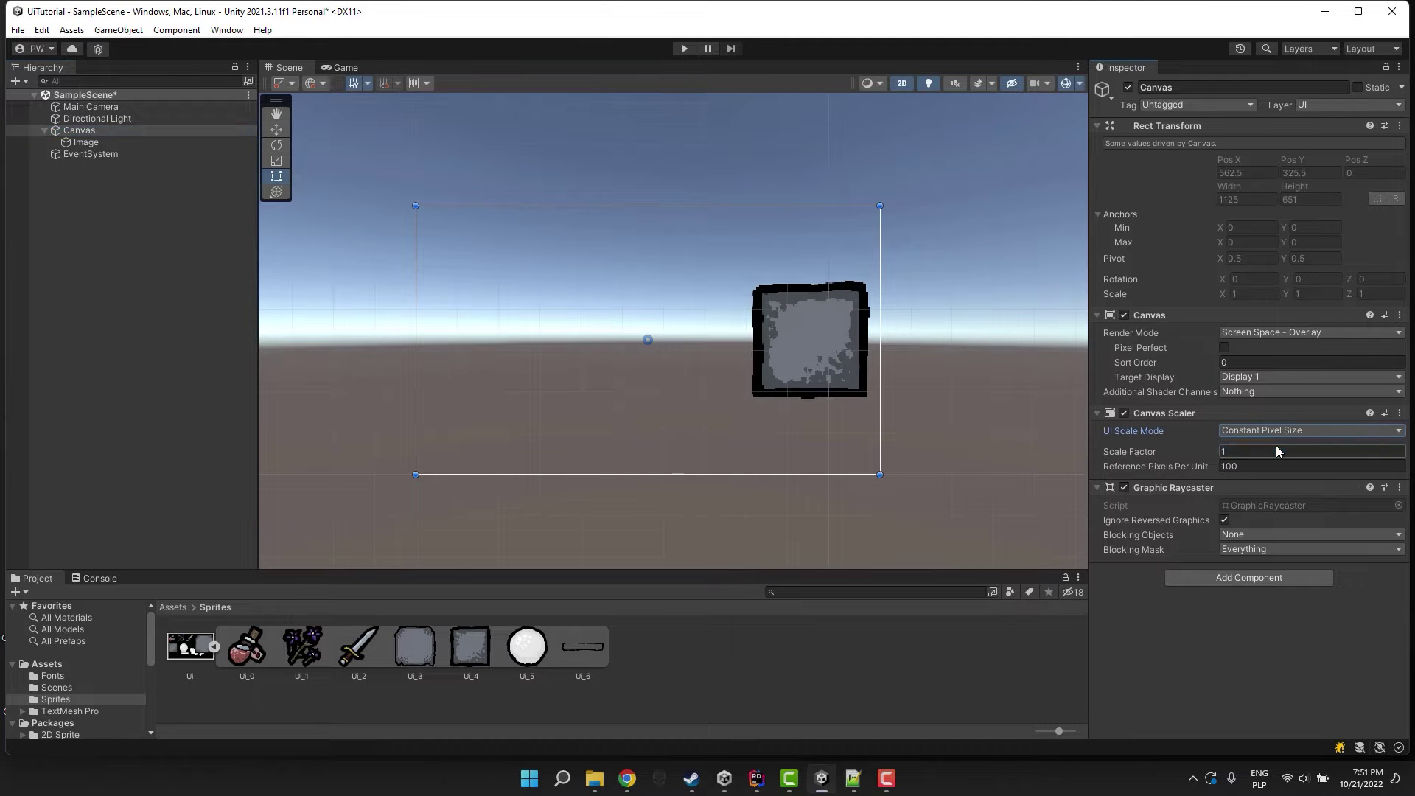
Set the image's width and height to 80.
click(72, 145)
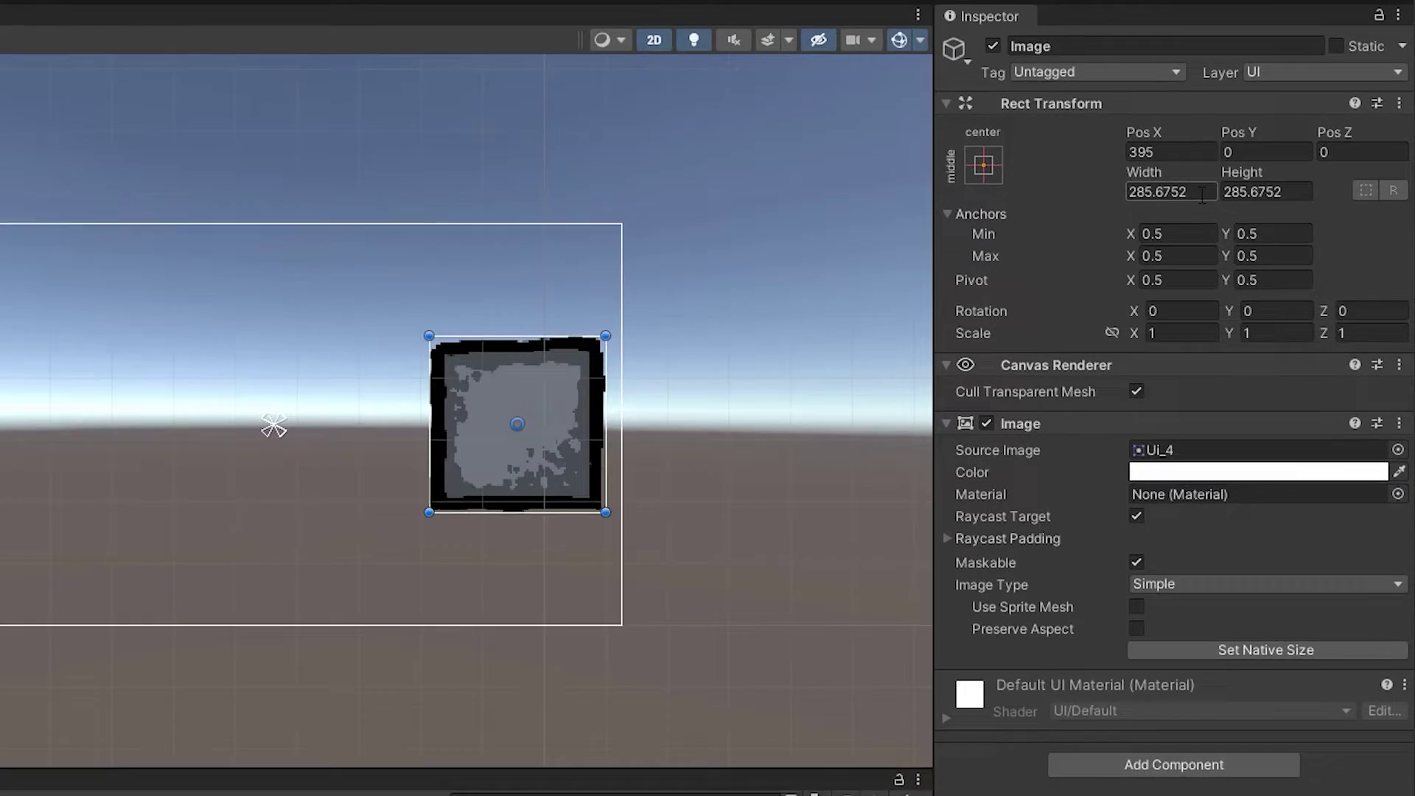
click(1246, 184)
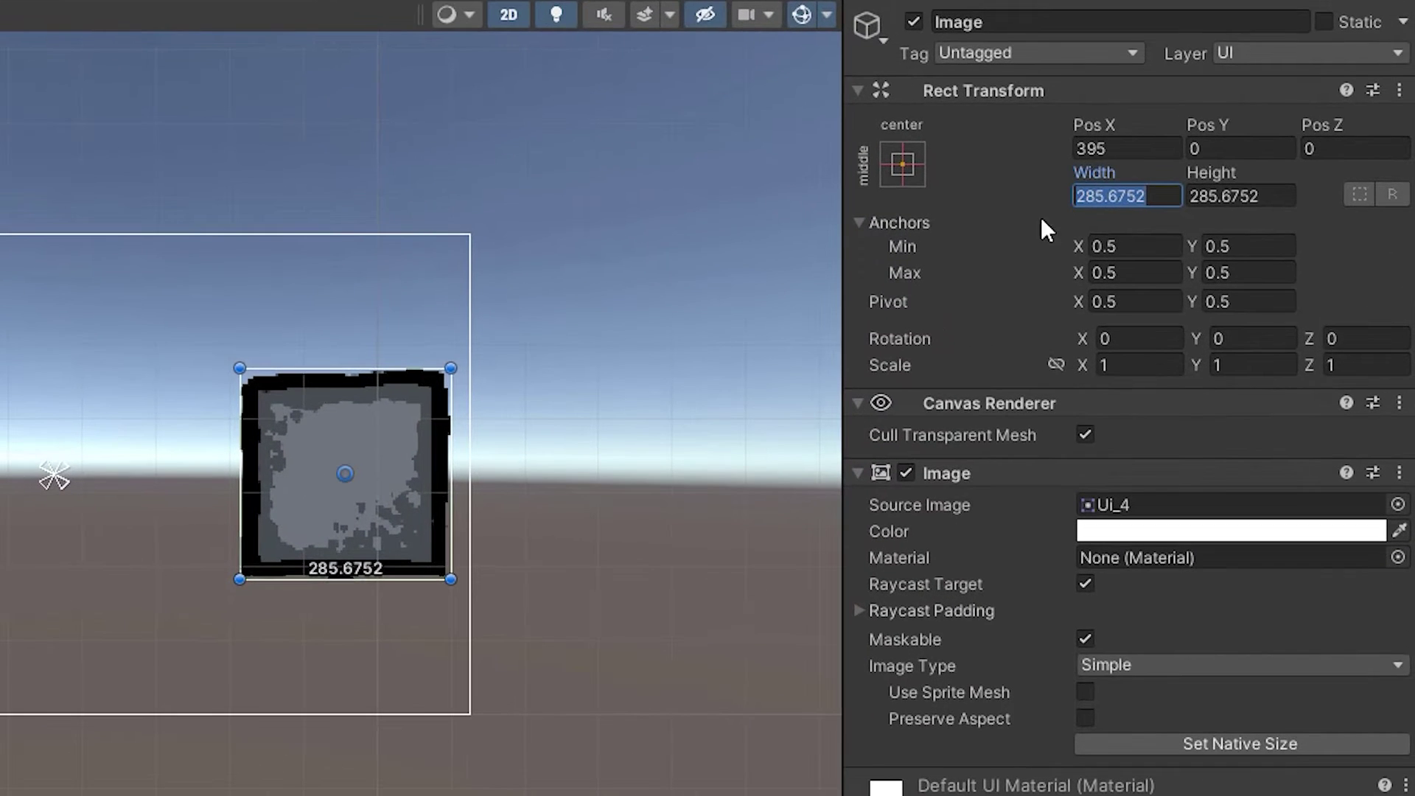
text(8-)
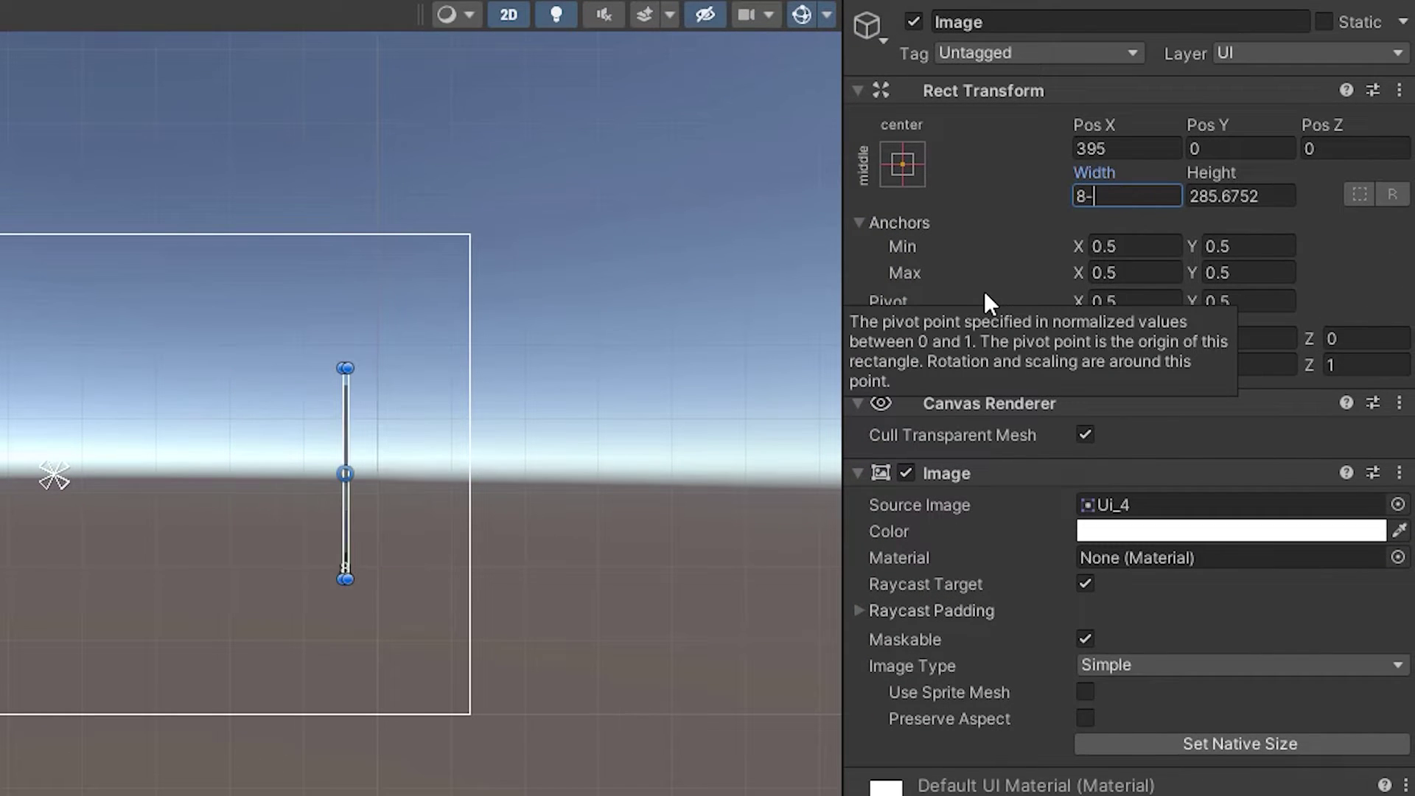
key(BackSpace)
text(0)
click(1246, 195)
text(80)
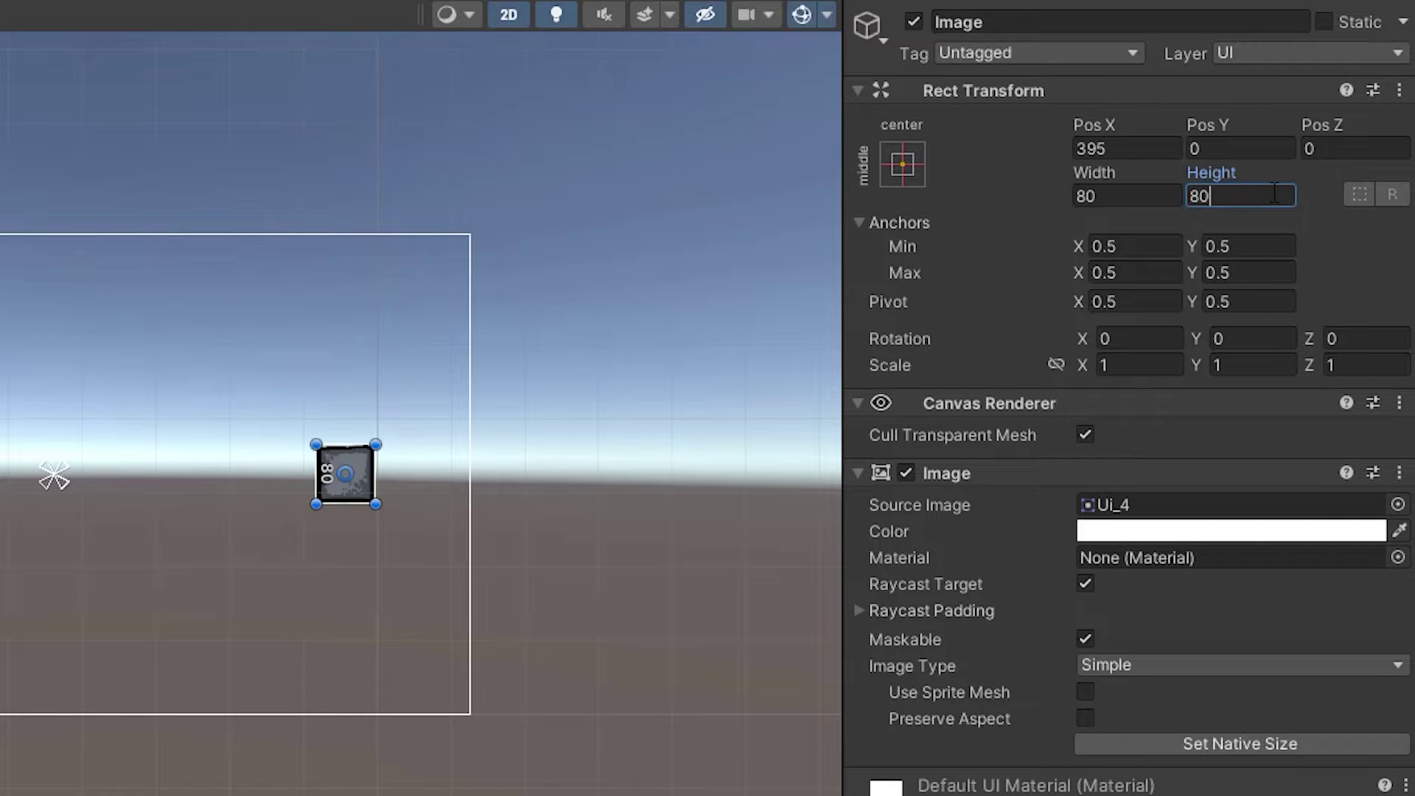
Move the image near the canvas's lower-right corner, at about X 502, Y -272, and check it in a narrower Game view.
click(196, 442)
scroll(196, 443, up, 2)
middle_drag(196, 442, 332, 423)
click(544, 483)
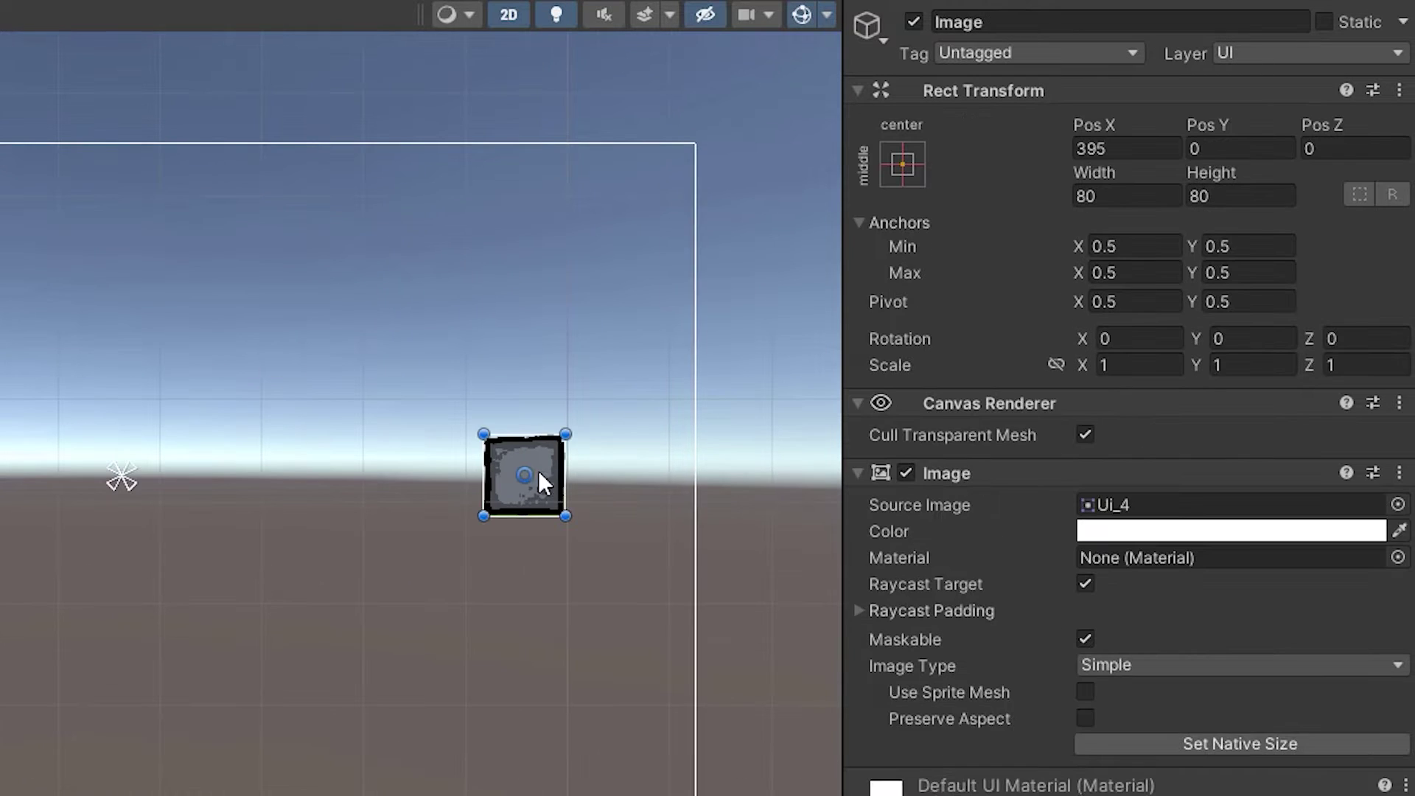
click(903, 167)
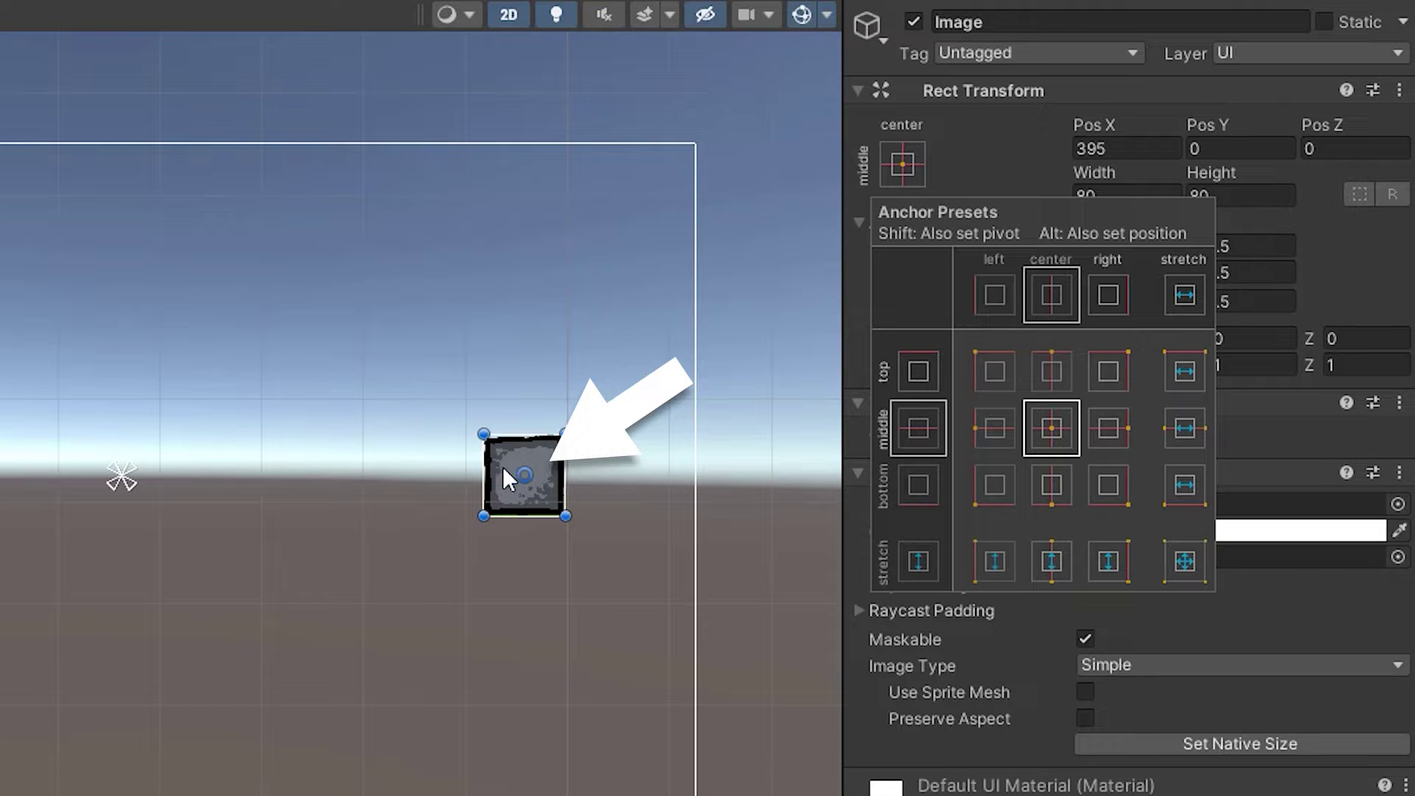
drag(505, 467, 380, 669)
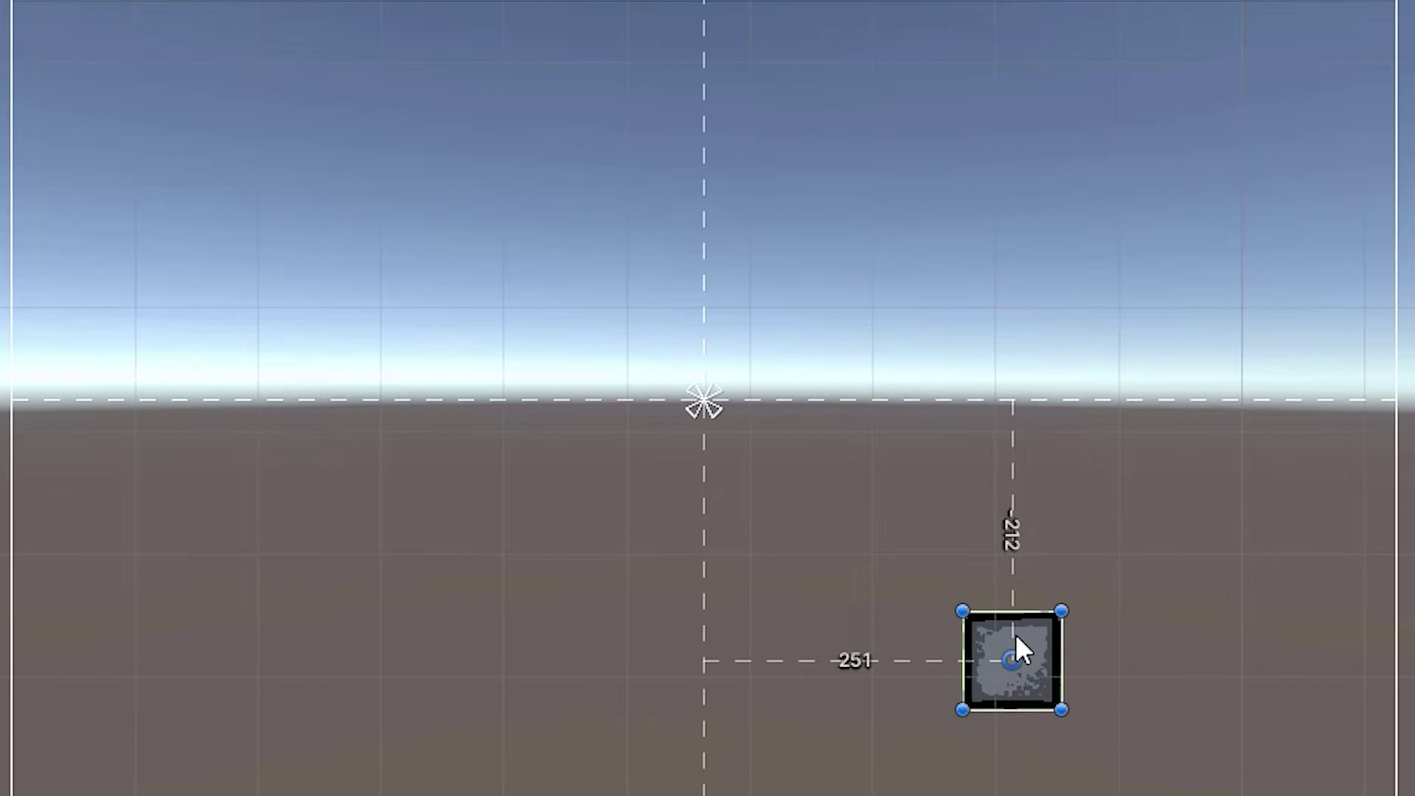
drag(1016, 637, 1278, 682)
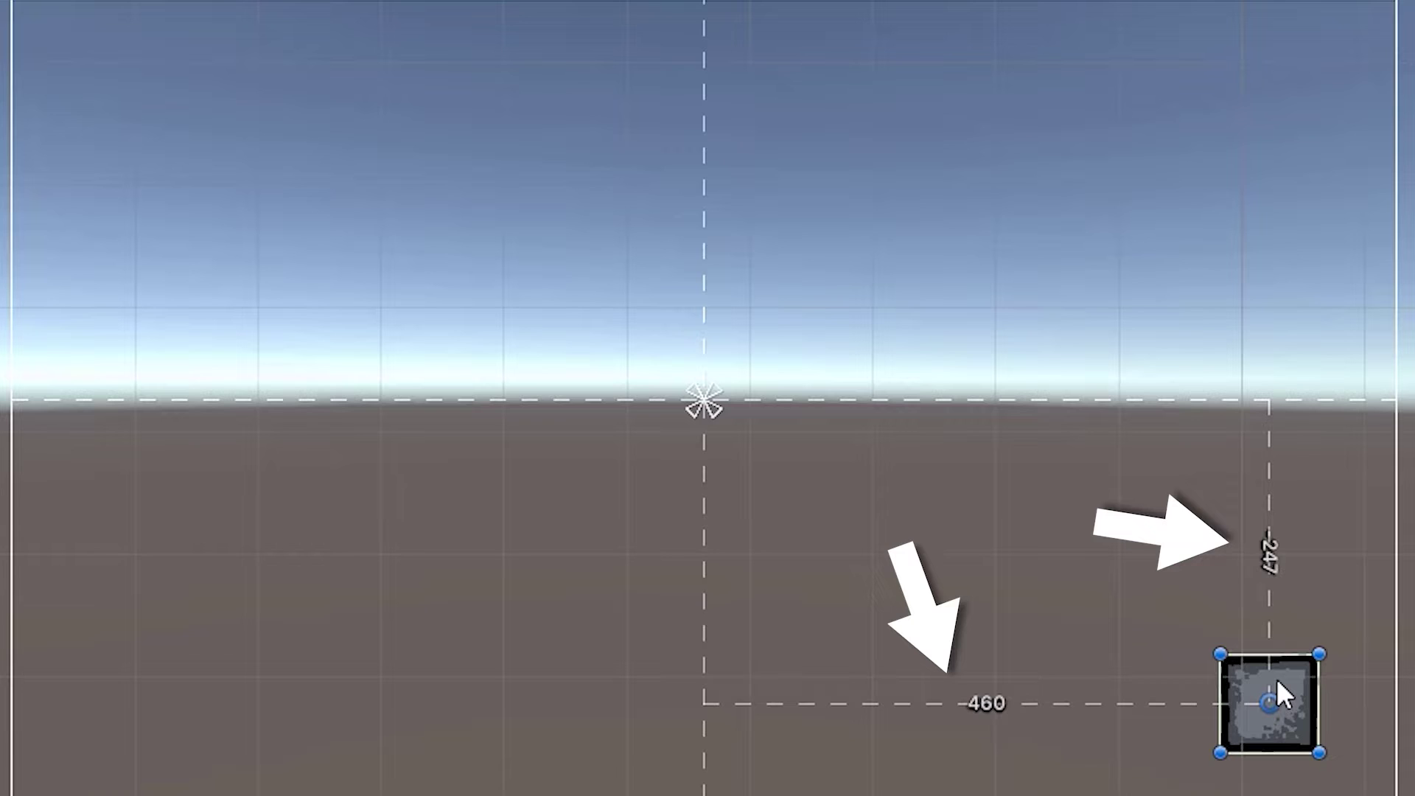
drag(1276, 678, 1323, 700)
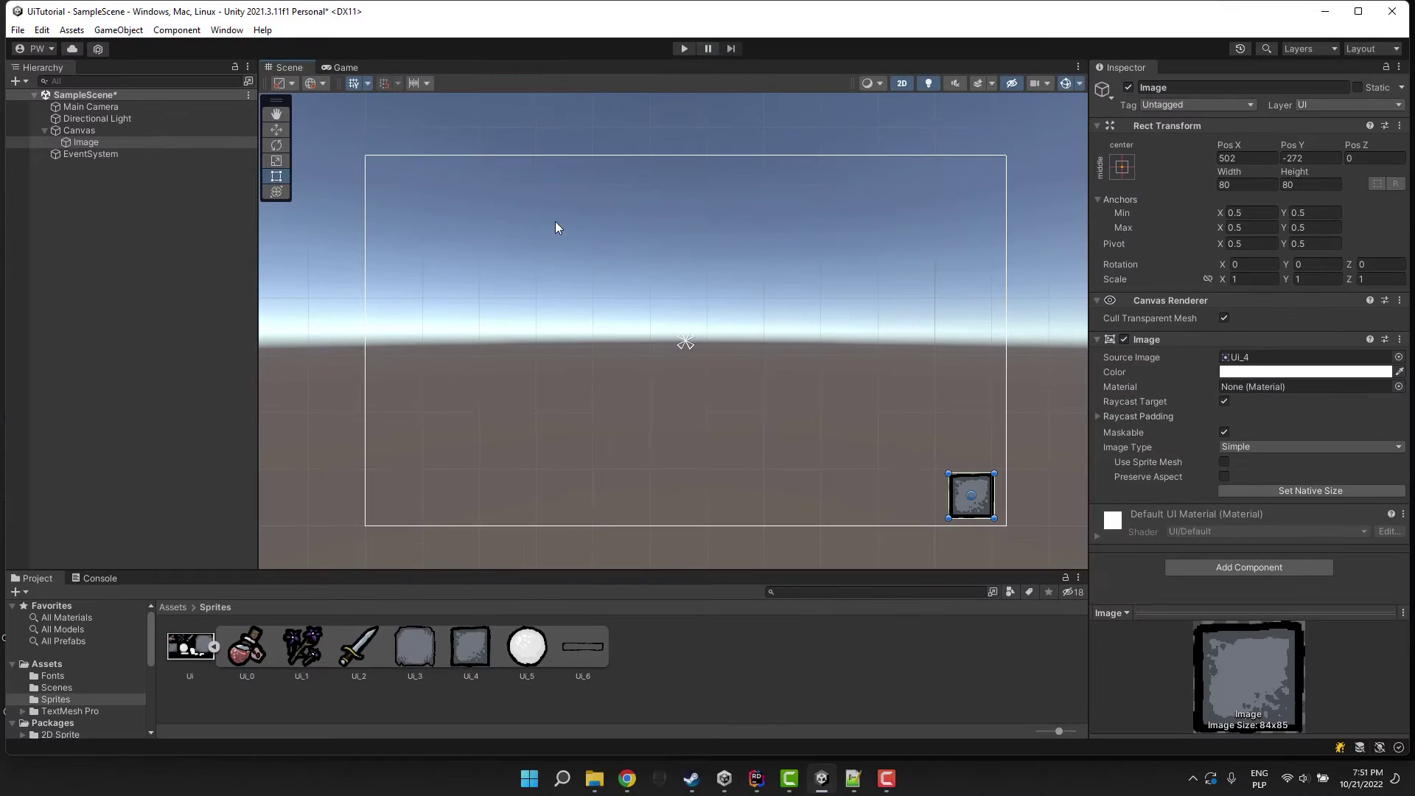
click(344, 67)
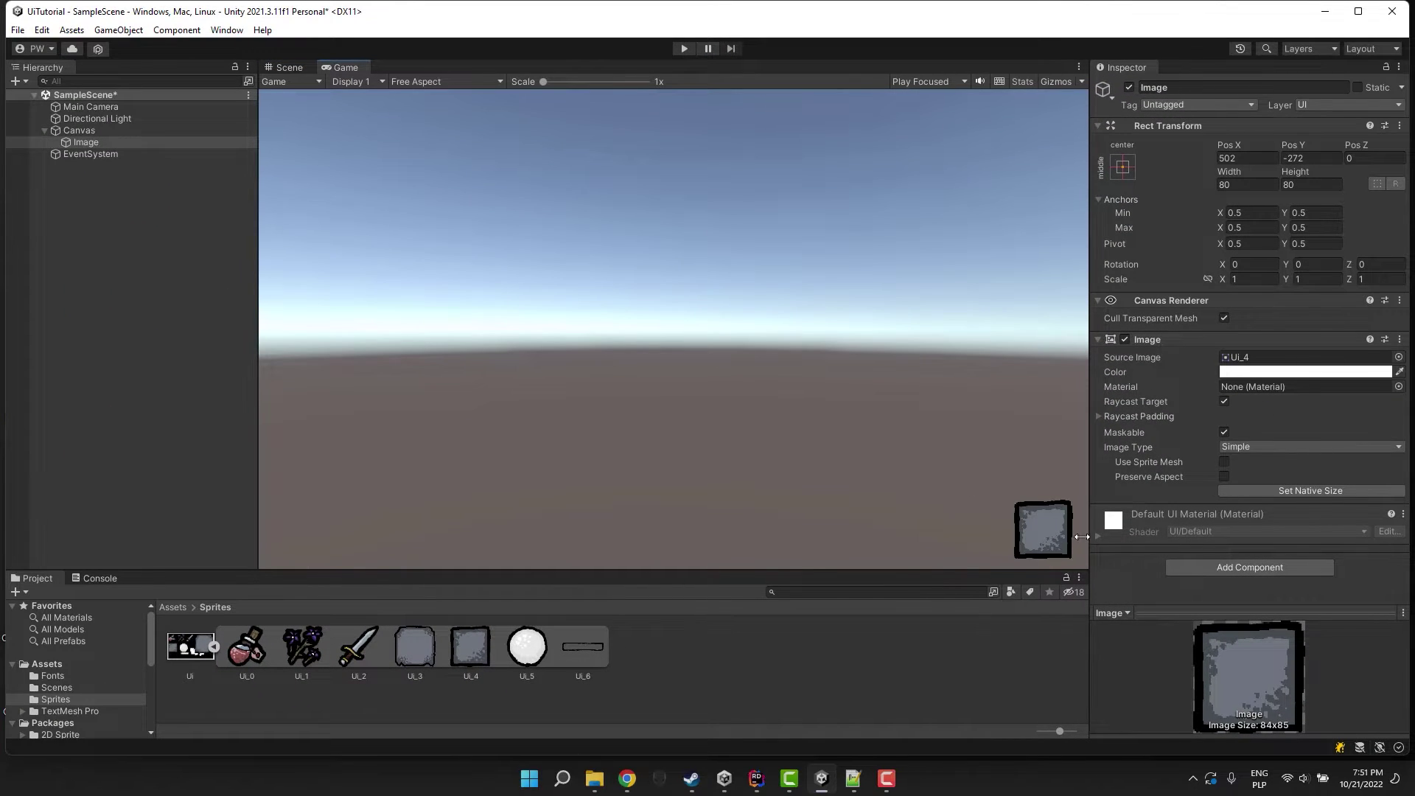
drag(1089, 535, 1061, 544)
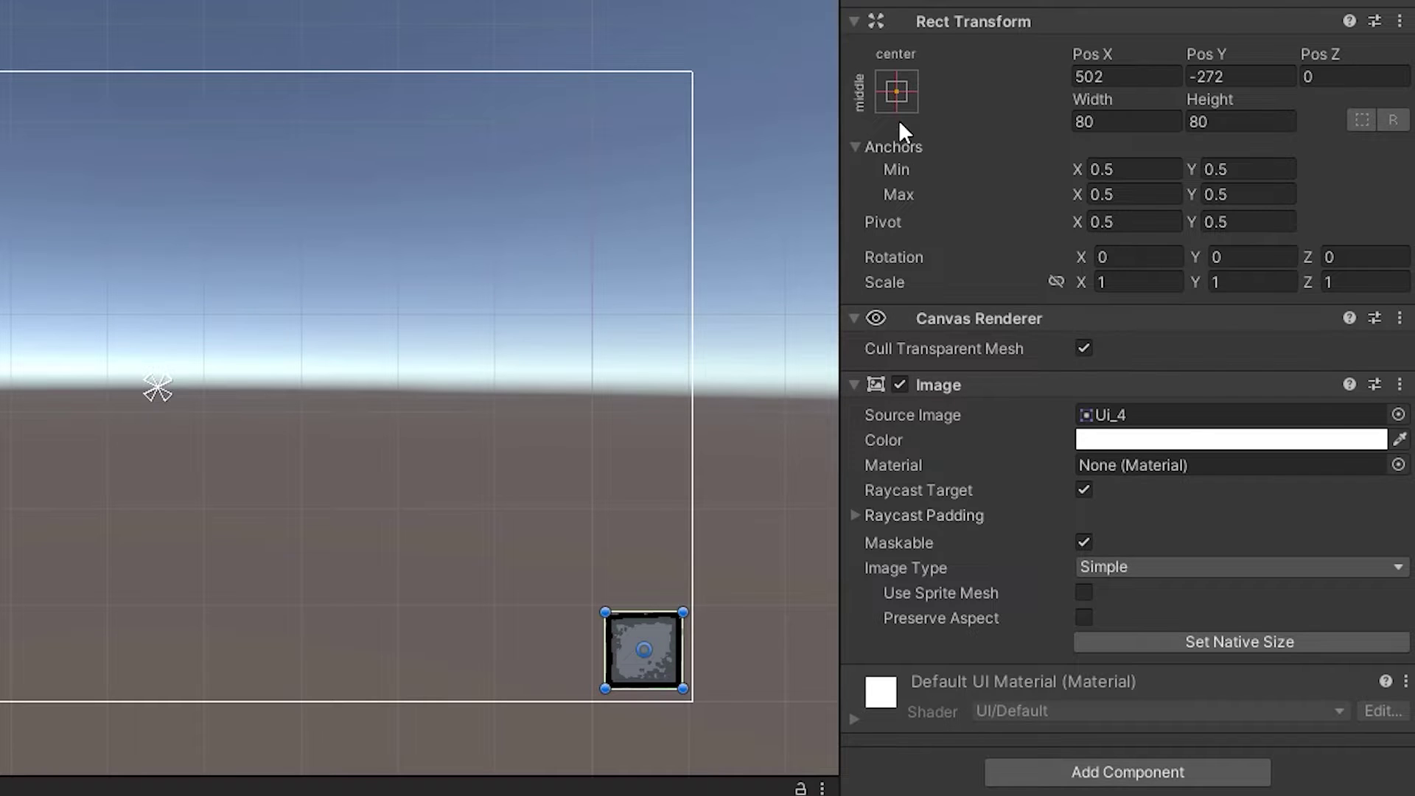
Anchor the image to the bottom right of the canvas without moving it.
click(896, 92)
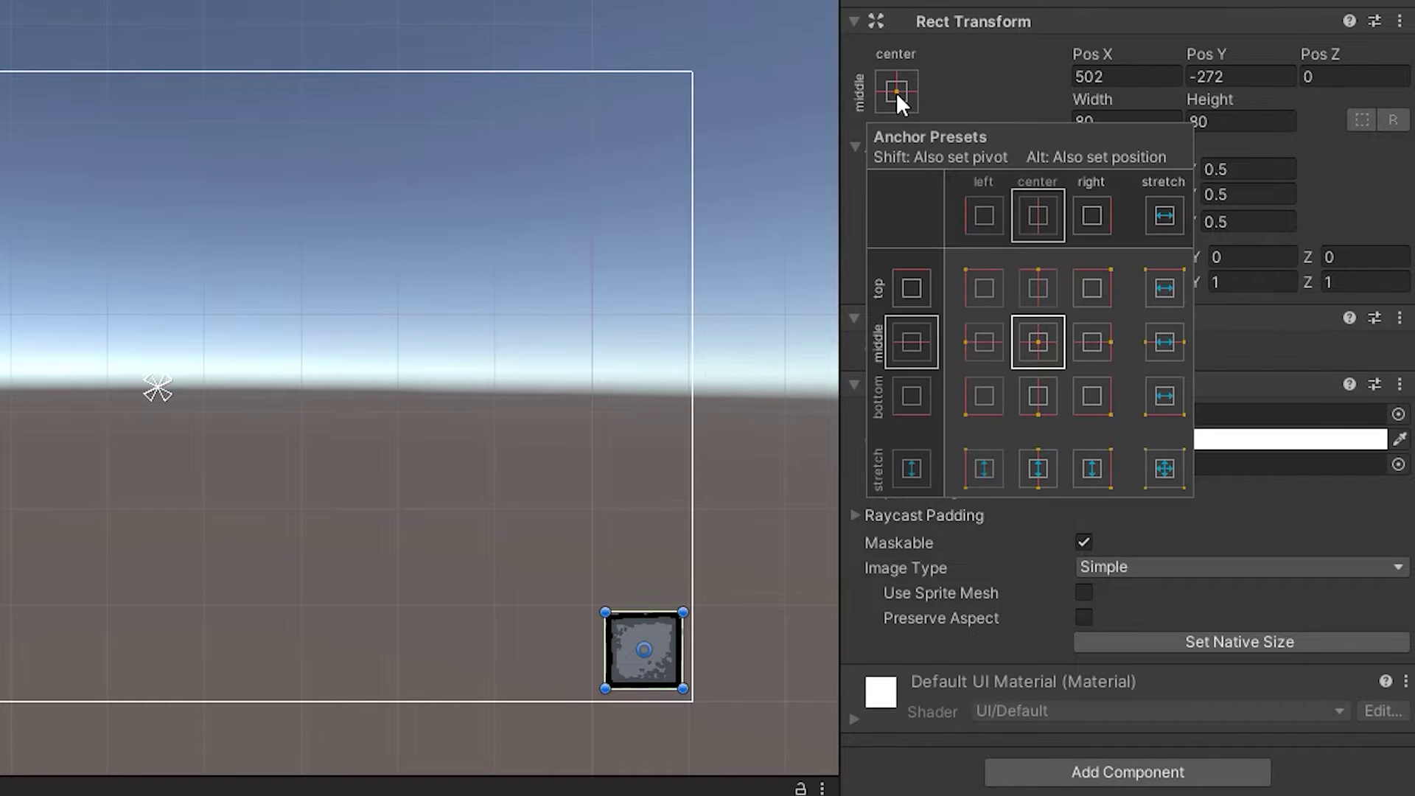
click(1087, 405)
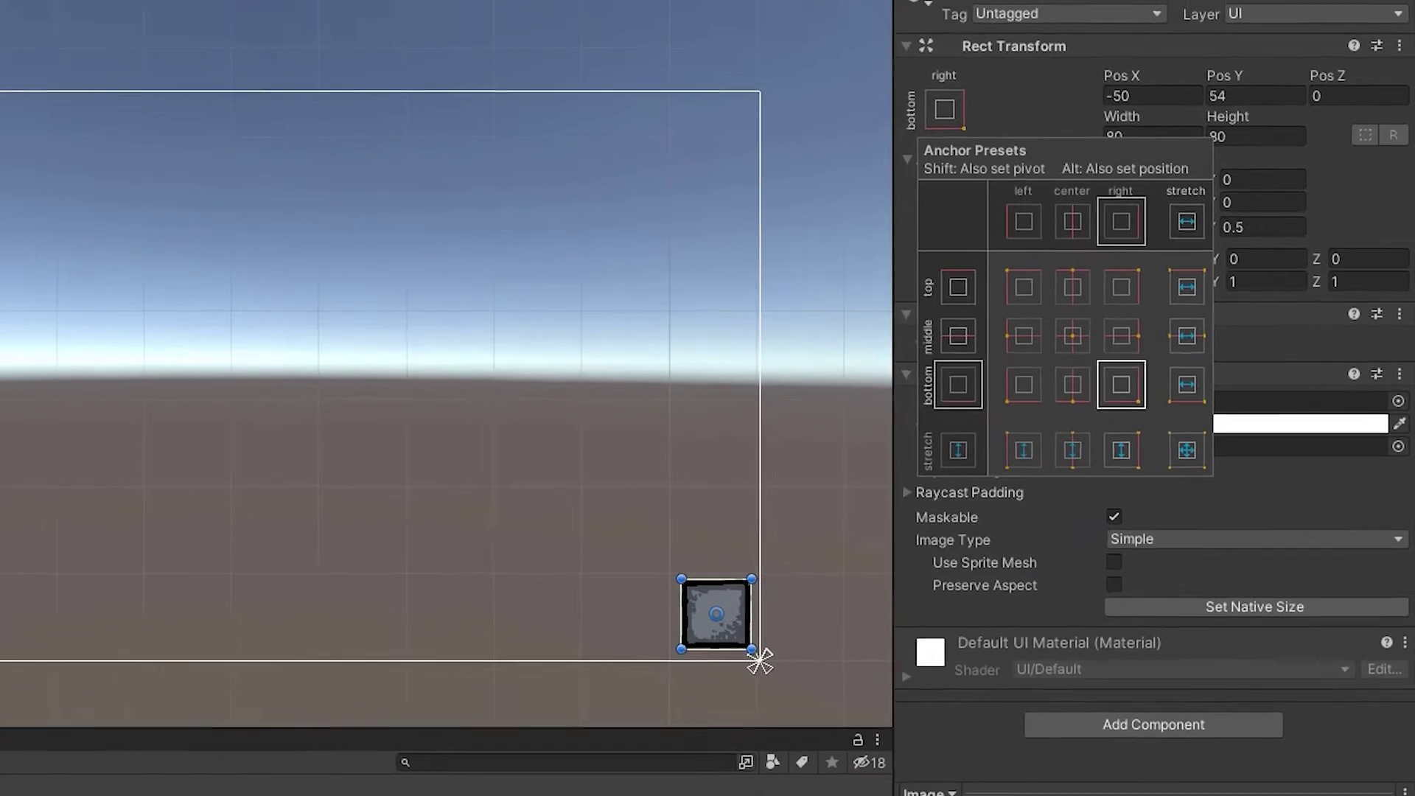
click(138, 28)
Check that the anchored image follows the corner of the Game view at several sizes.
click(138, 28)
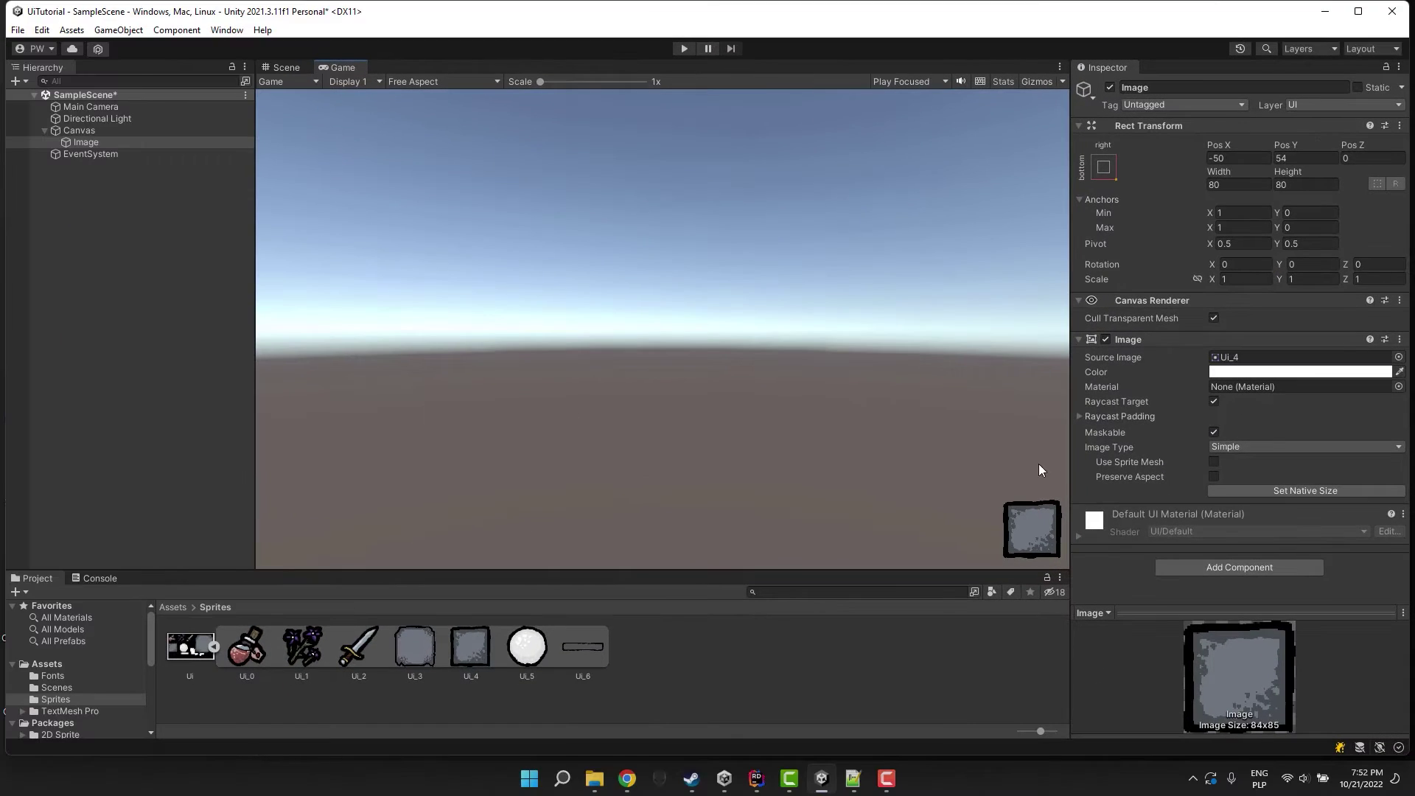
drag(1070, 472, 685, 472)
mouse_move(594, 571)
mouse_down()
mouse_move(577, 557)
mouse_move(572, 295)
mouse_move(590, 571)
mouse_up()
drag(684, 426, 962, 415)
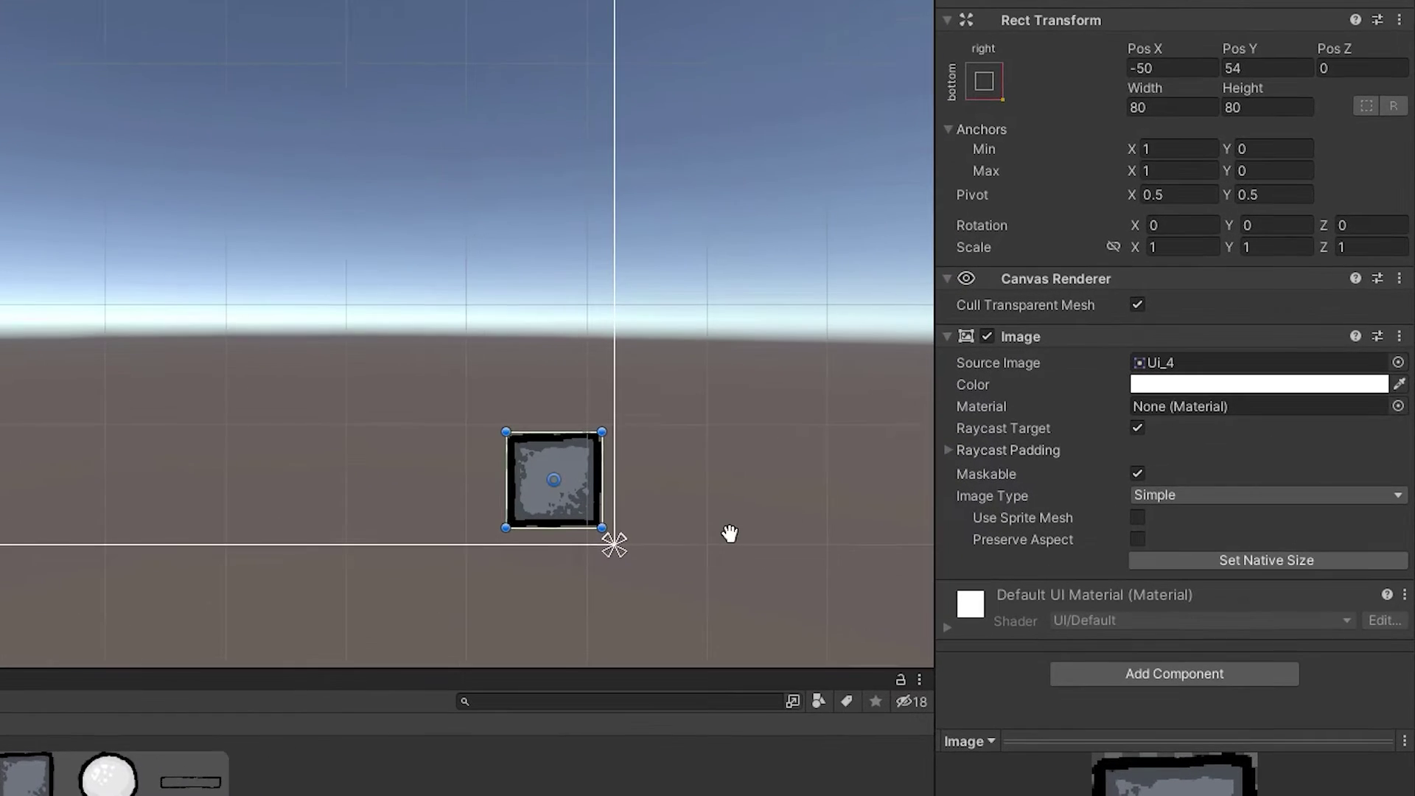
Set the image's Pos X and Pos Y to 0 and move it to X -40, Y 40, flush inside the canvas's bottom-right corner.
scroll(730, 533, up, 3)
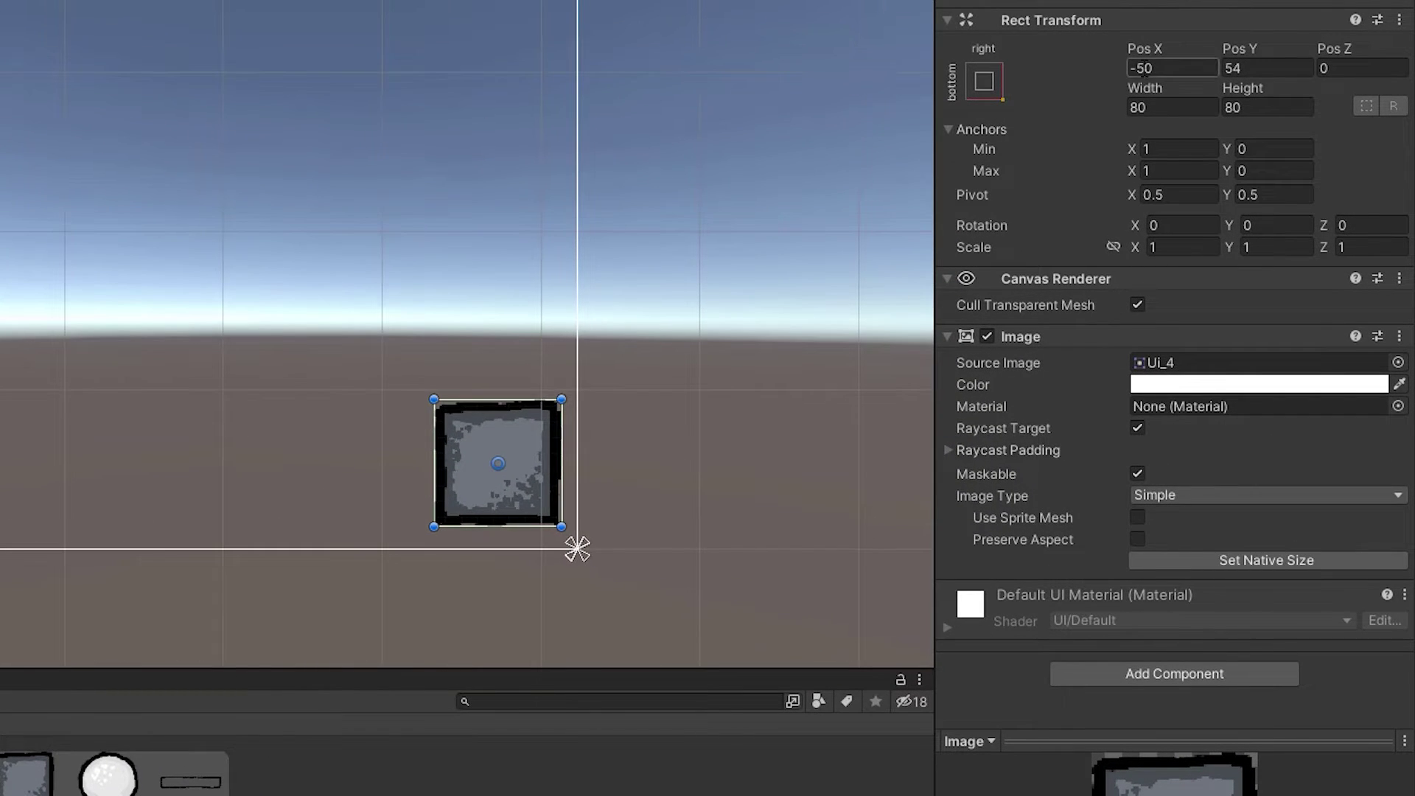
click(1164, 68)
text(0)
key(Tab)
text(0)
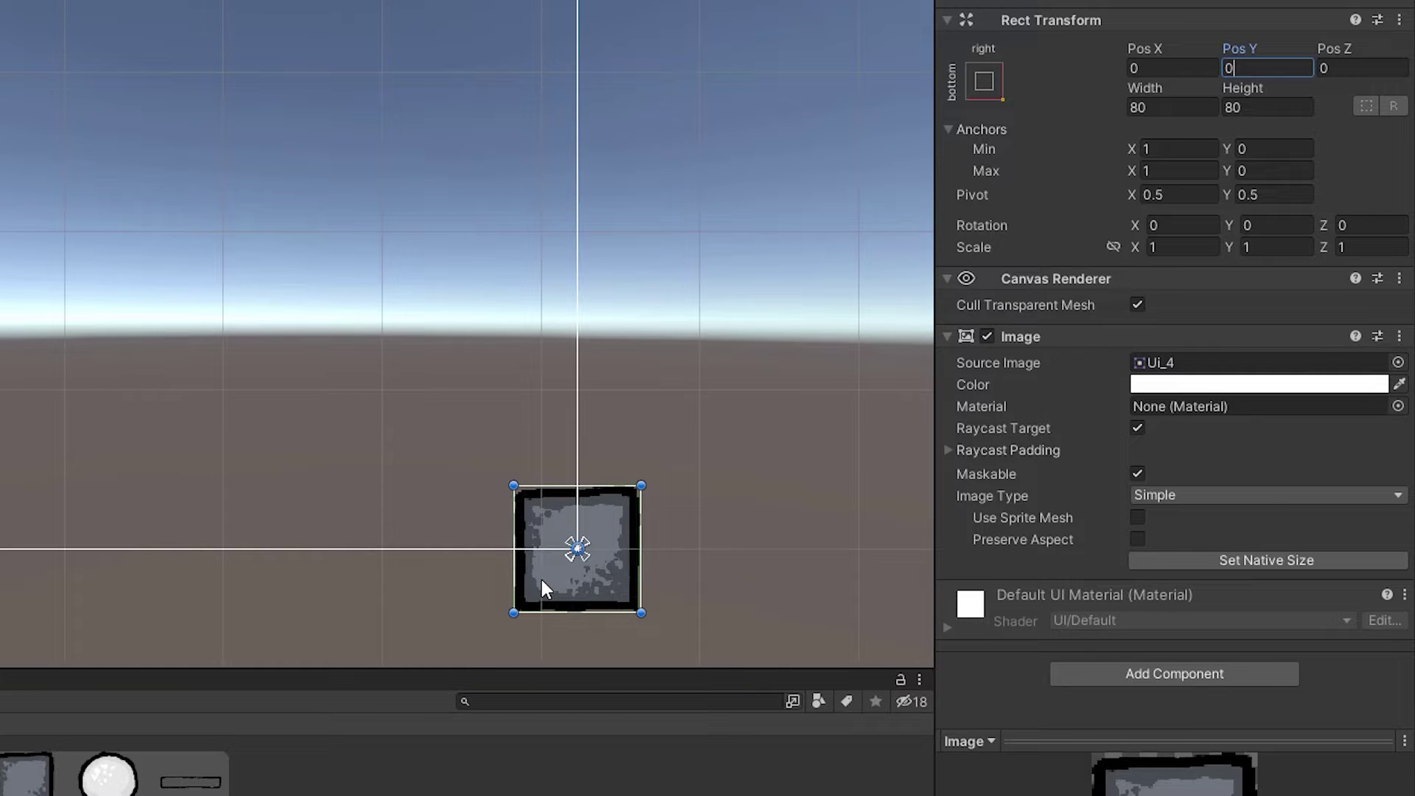
drag(544, 519, 479, 457)
click(1260, 67)
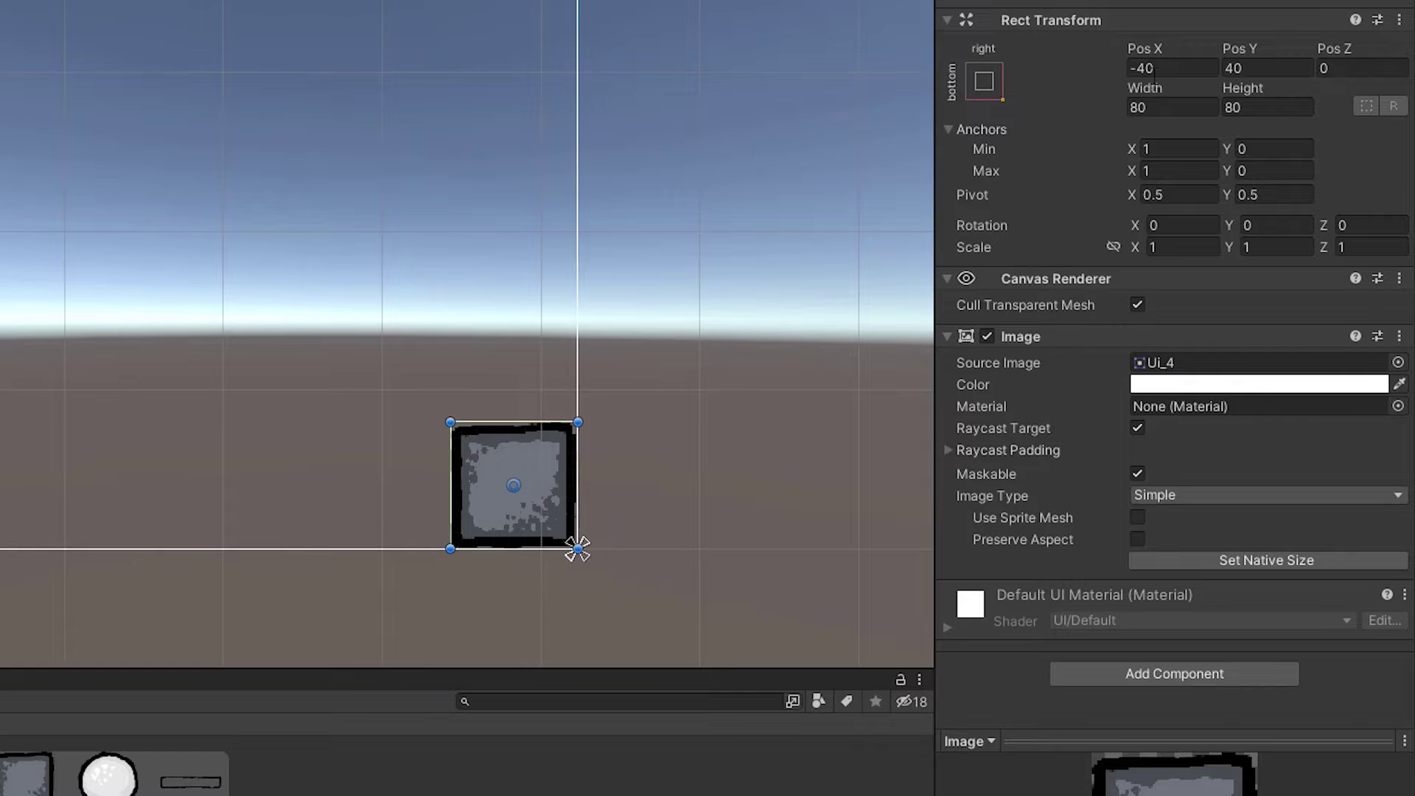
Finish setting Pos Y to 40 and apply the bottom-right anchor preset to the image, also setting its pivot and position.
text(40)
key(Return)
click(984, 87)
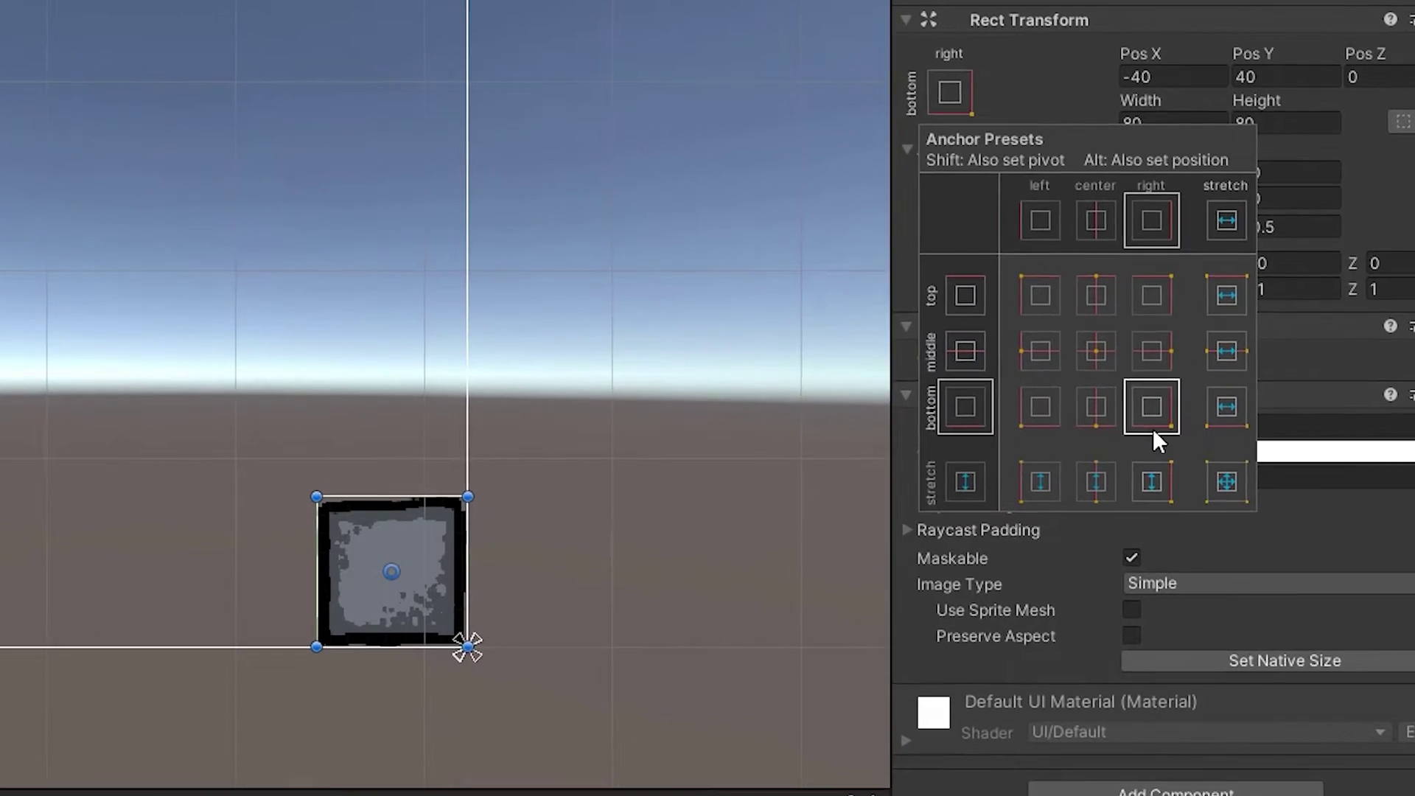
key(shift)
alt+shift+click(1151, 503)
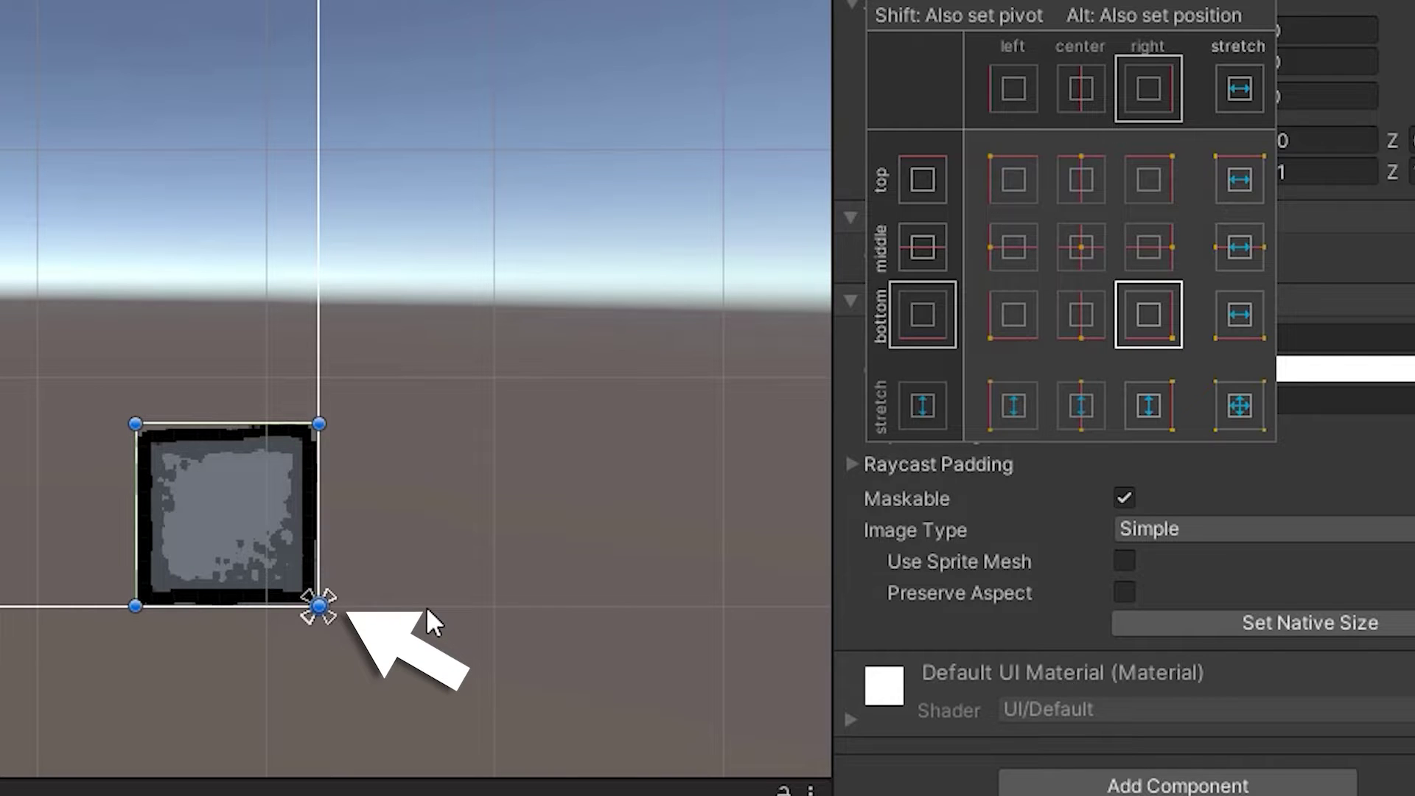
click(771, 172)
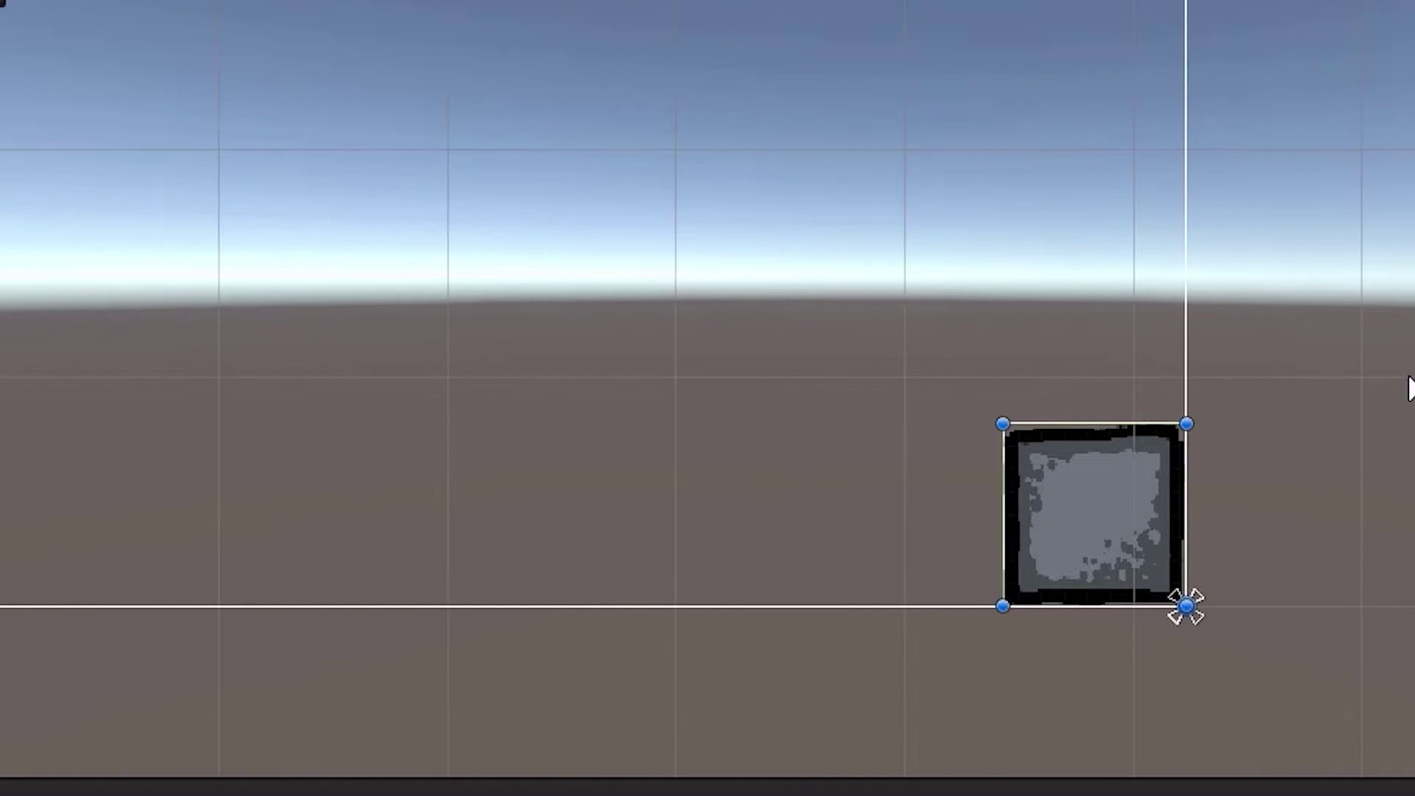
Move the image away from the canvas corner to about X -65.9, Y 55.6, and set its pivot to X 0, Y 1.
drag(1099, 496, 817, 262)
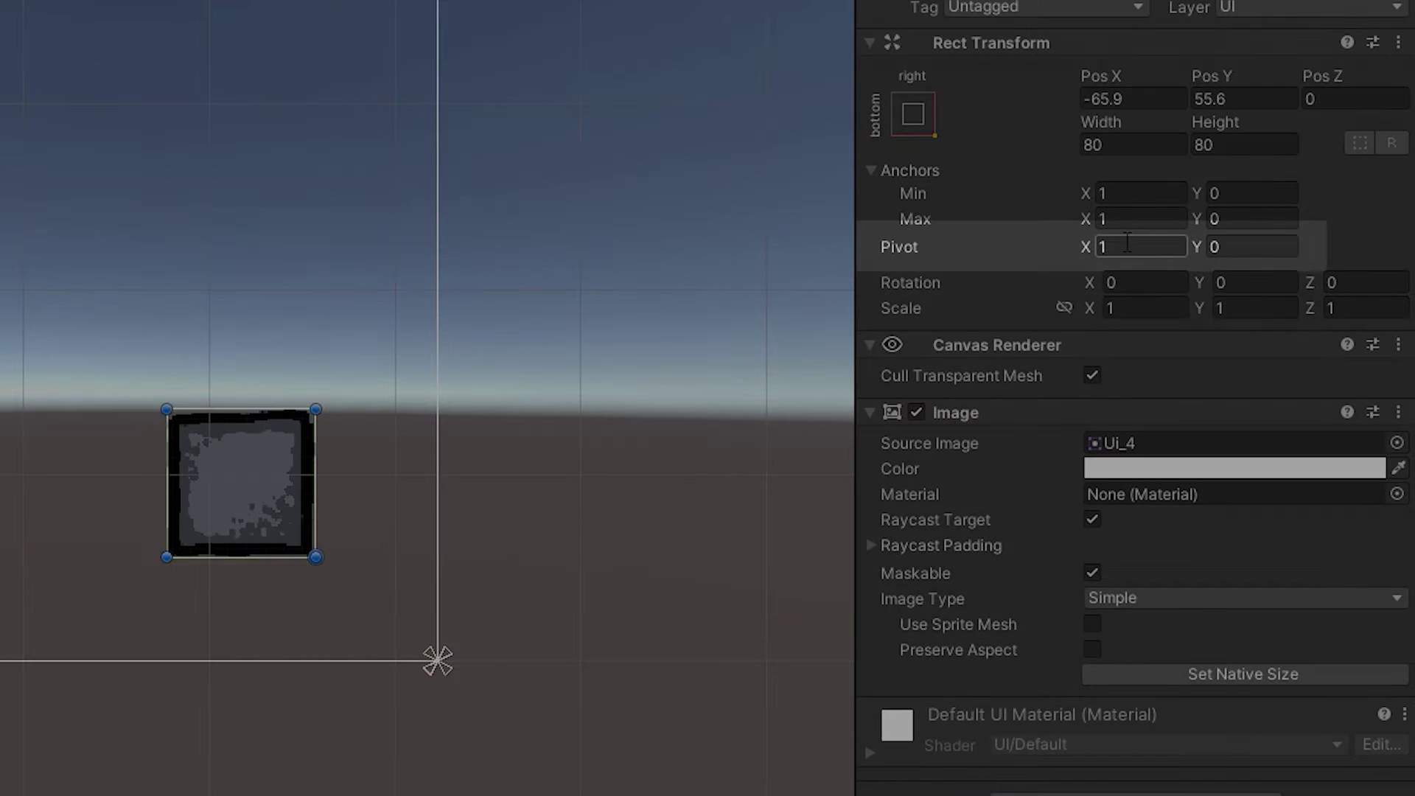
click(1127, 243)
text(0)
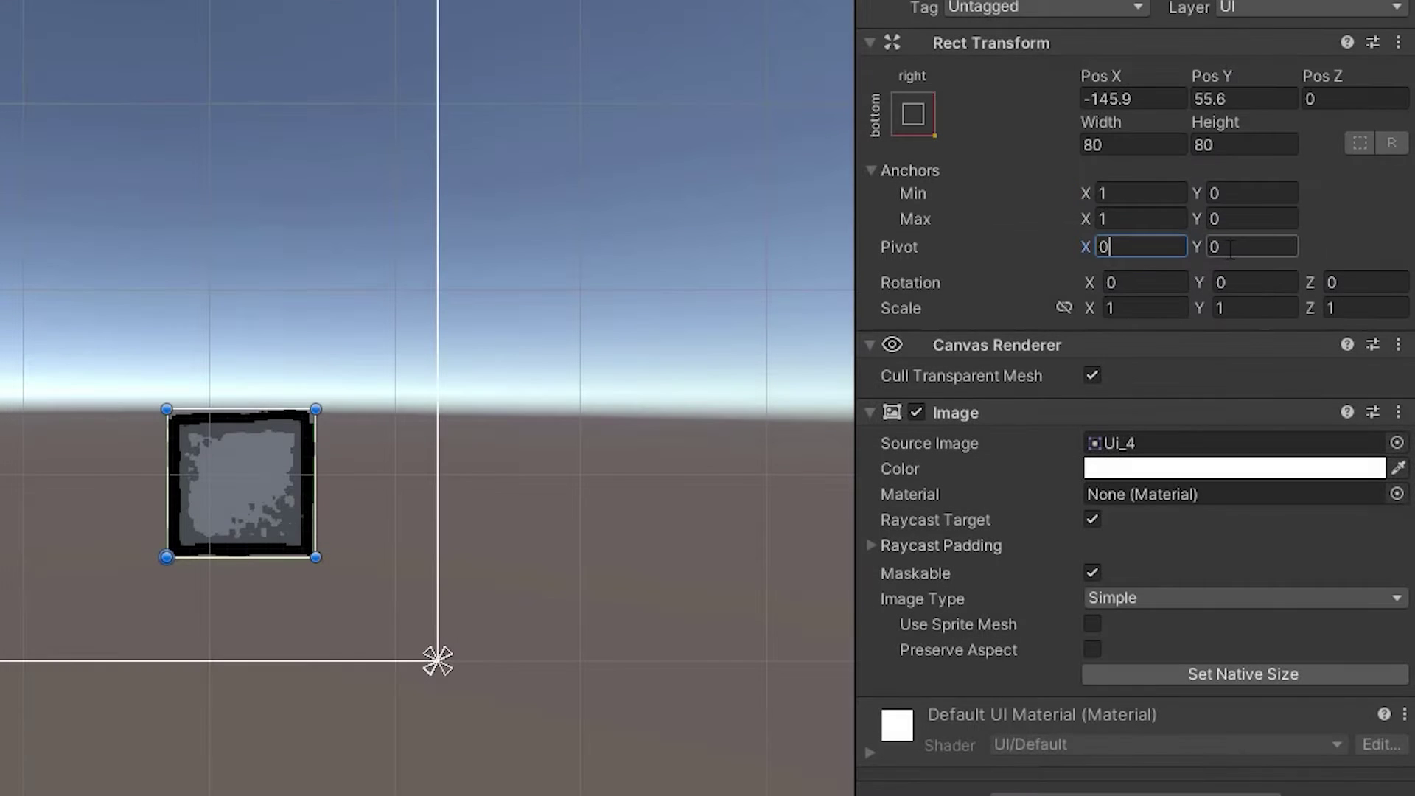
click(1229, 247)
text(1)
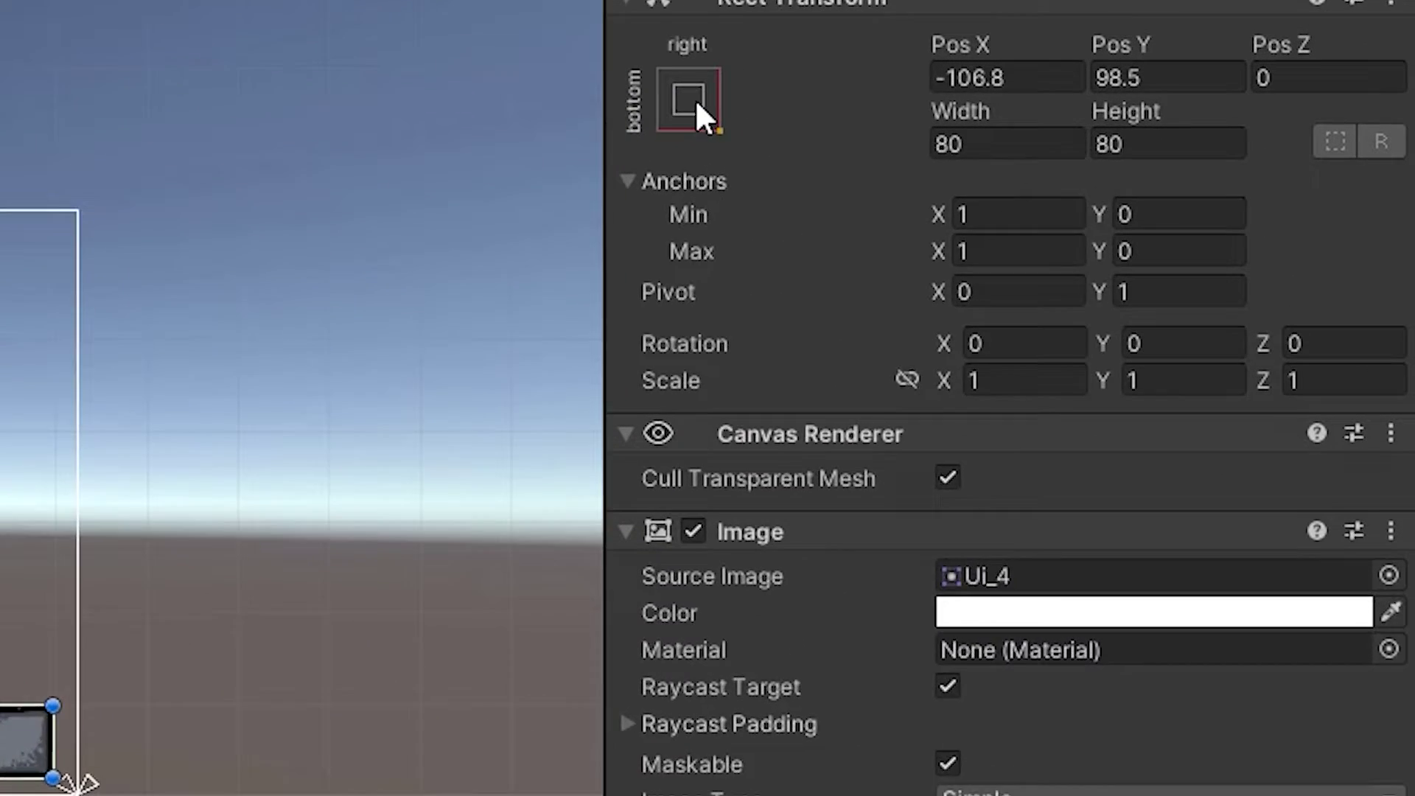
Anchor the image to the bottom center of the canvas, also setting its pivot and position.
click(917, 117)
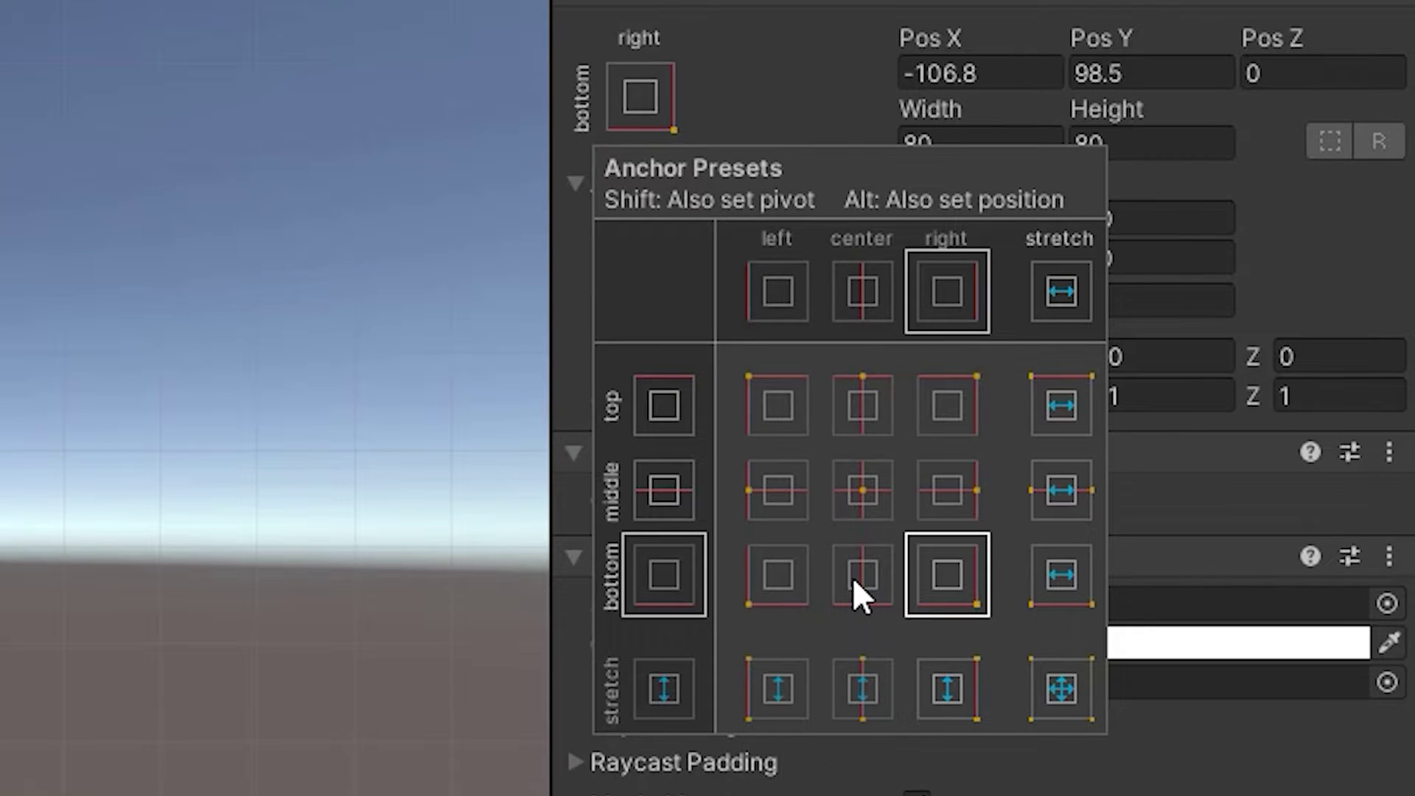
key(shift)
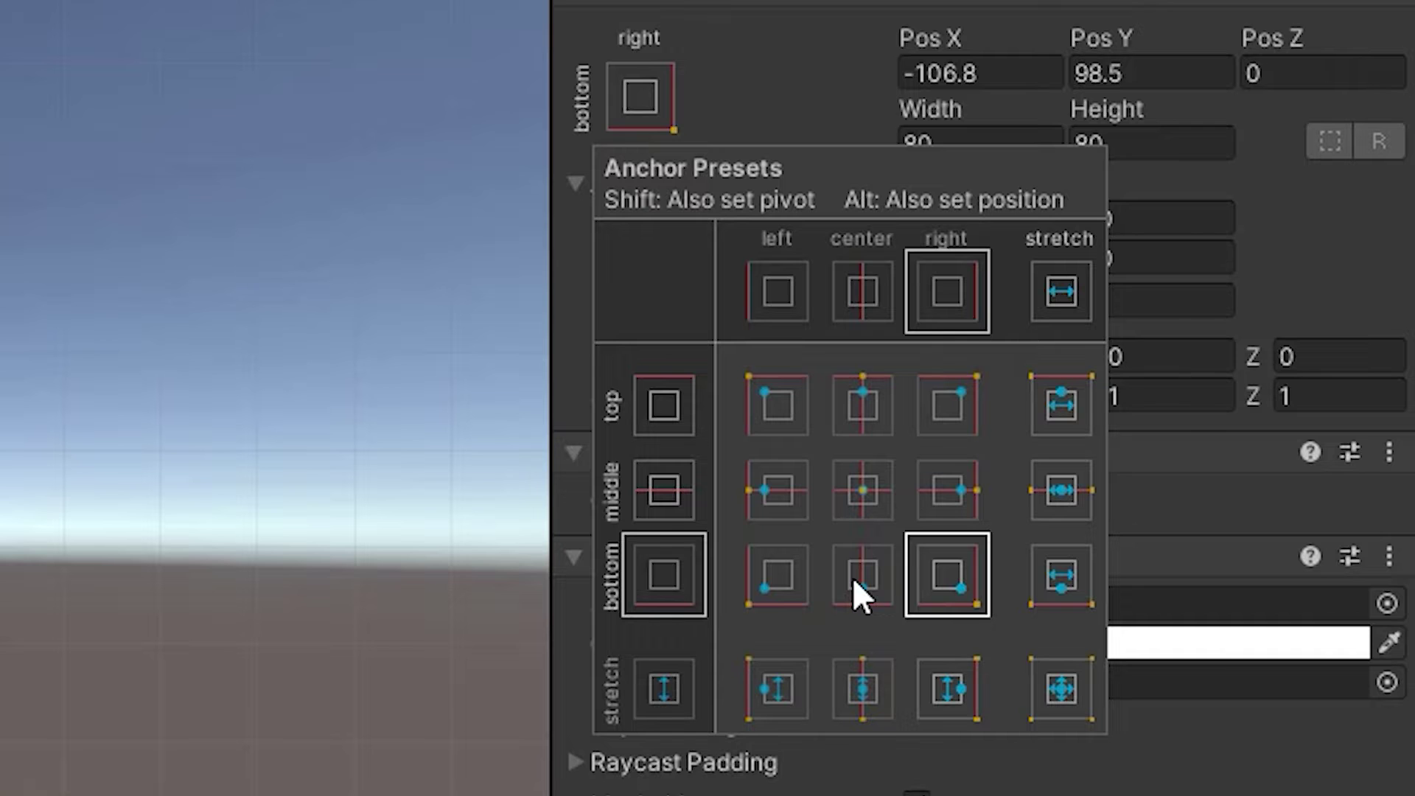
key(alt)
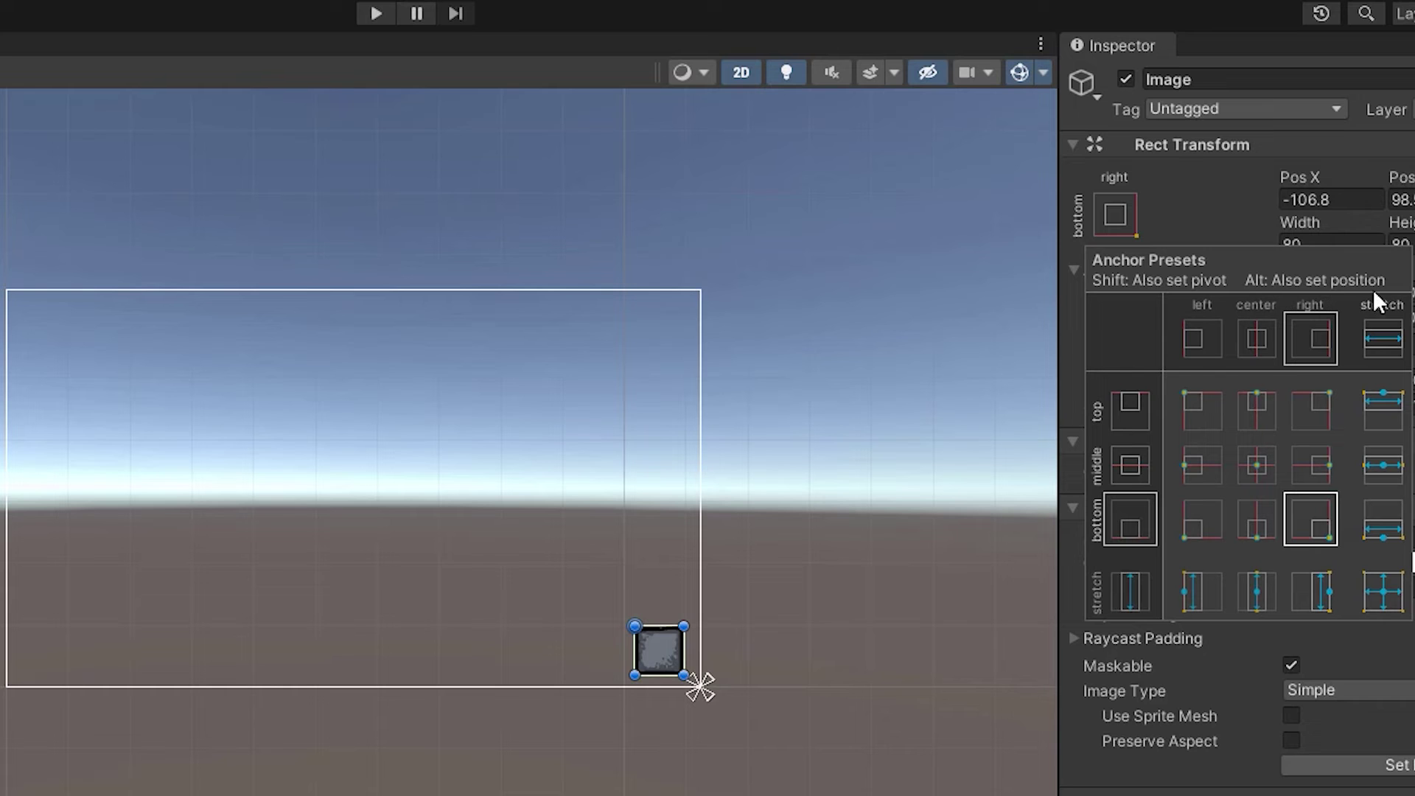
alt+shift+click(1257, 520)
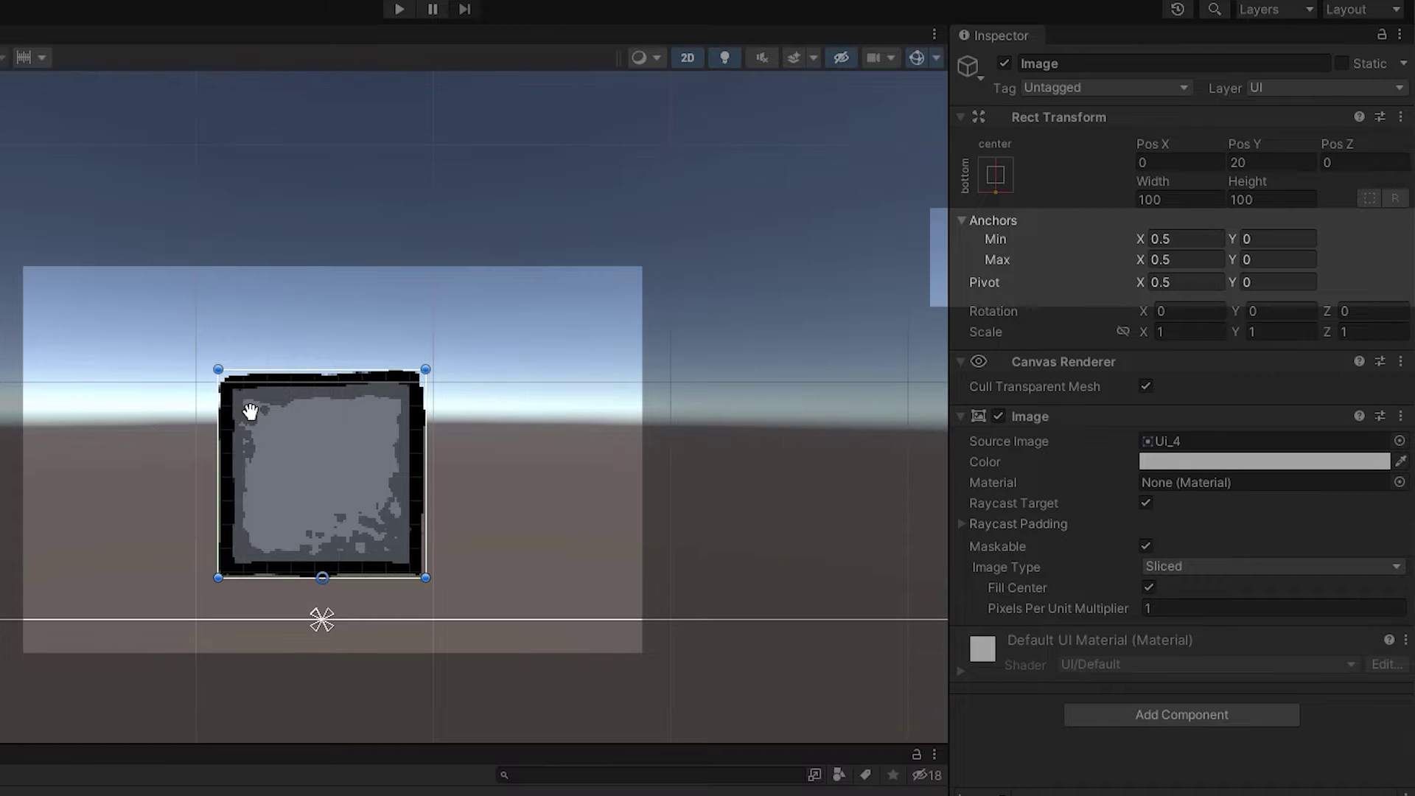
Set the image's anchor Min X to 0.4, Max X to 0.6 and Max Y to 0.2.
click(1179, 239)
text(0.4)
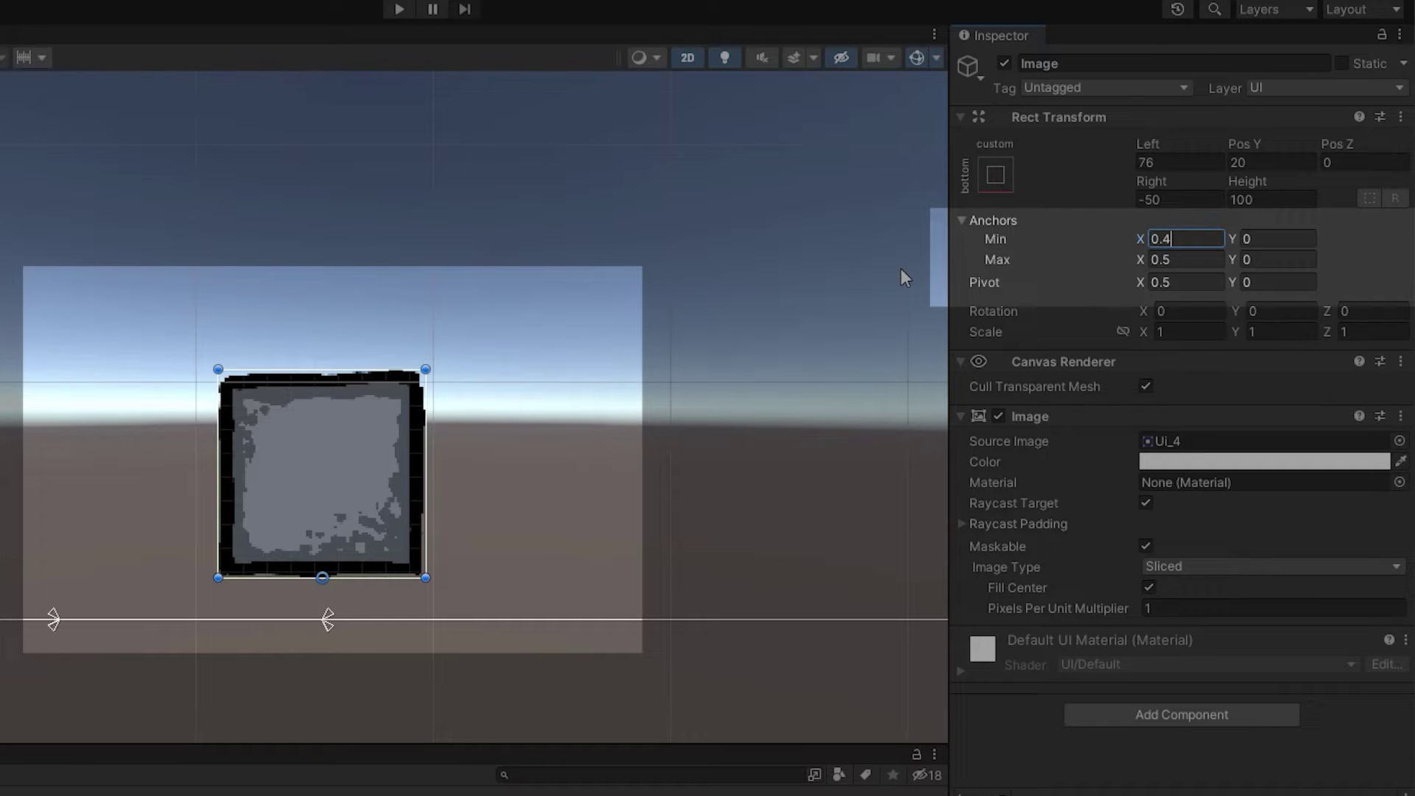
key(Tab)
key(Tab)
text(0.)
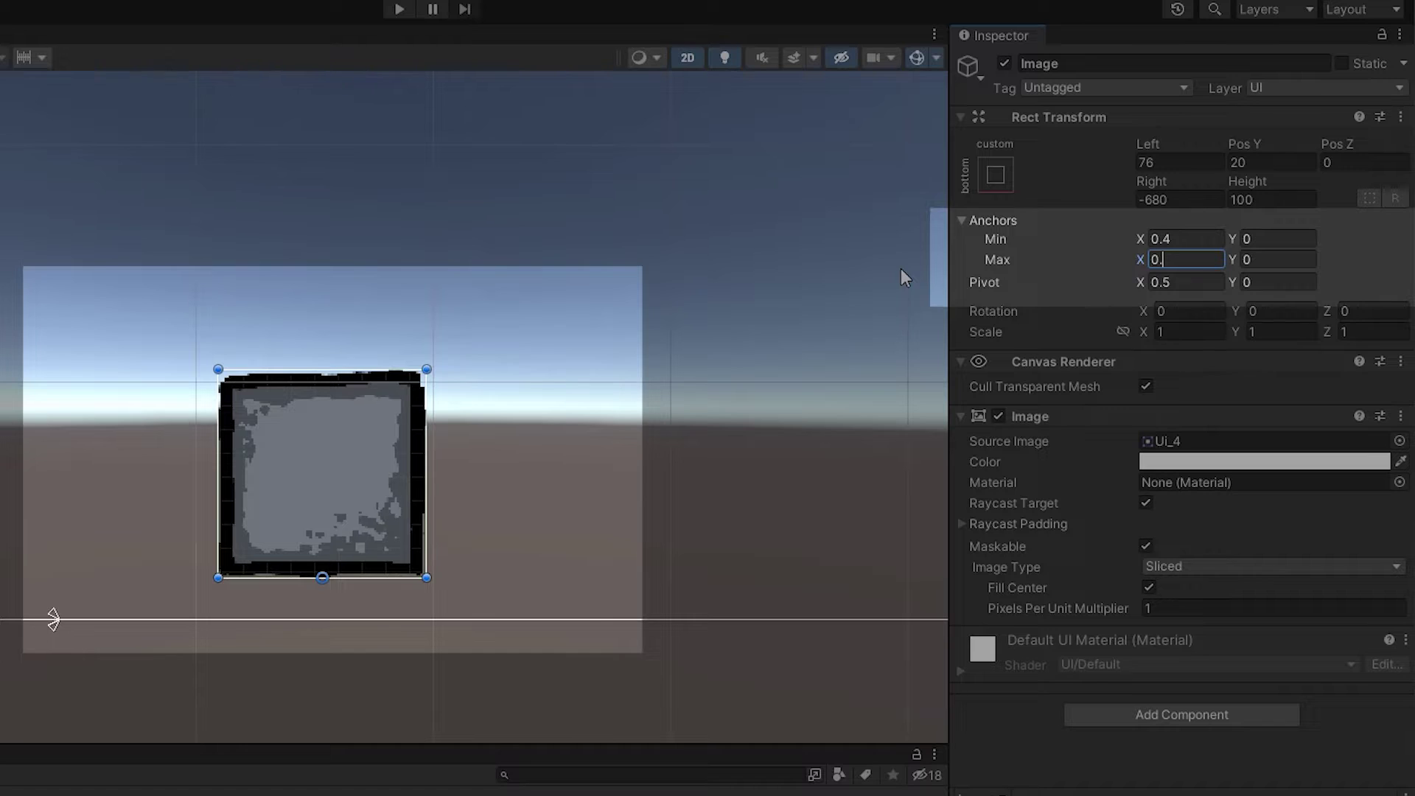
text(6)
key(Tab)
text(0.2)
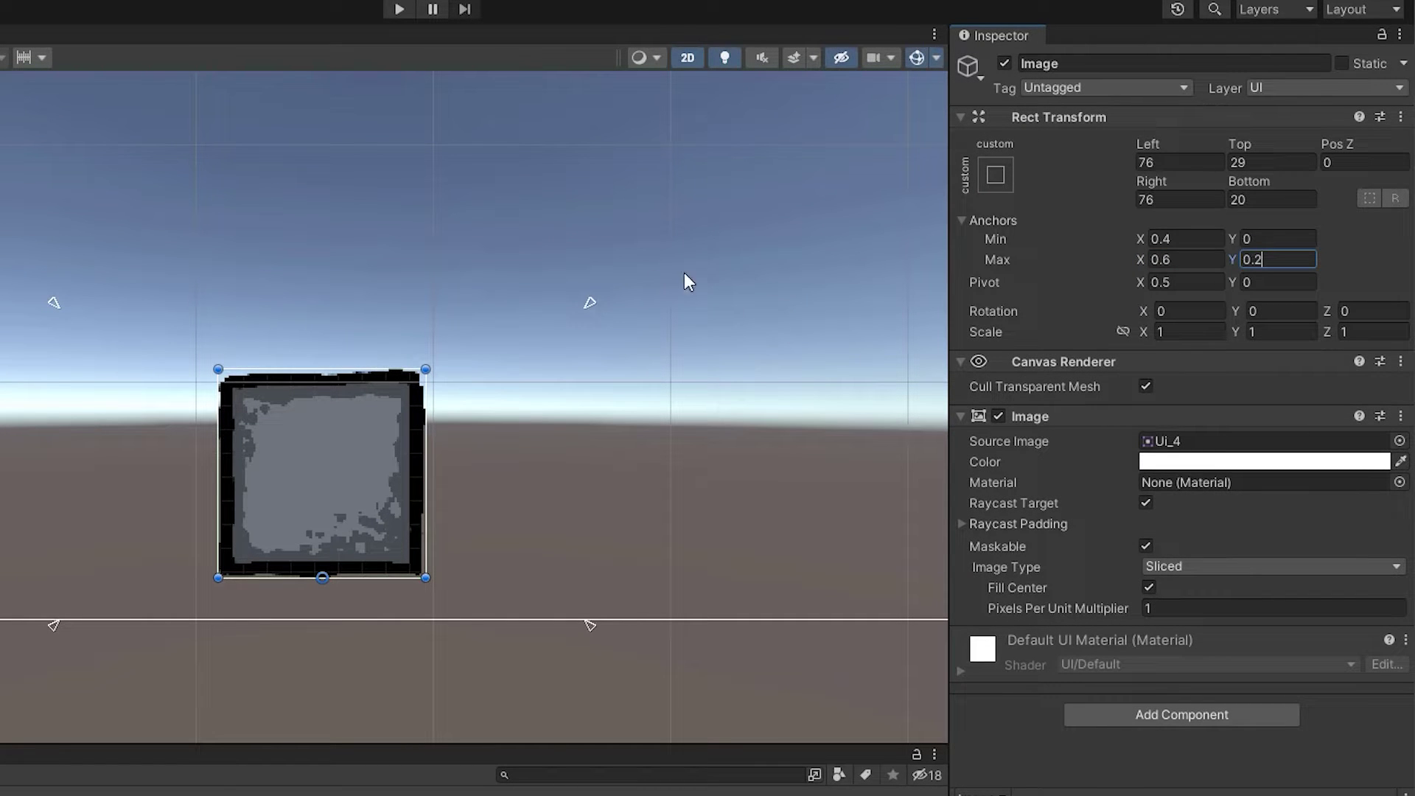
Set the image's Left, Top and Right offsets from its anchors to 20.
drag(1172, 163, 1059, 179)
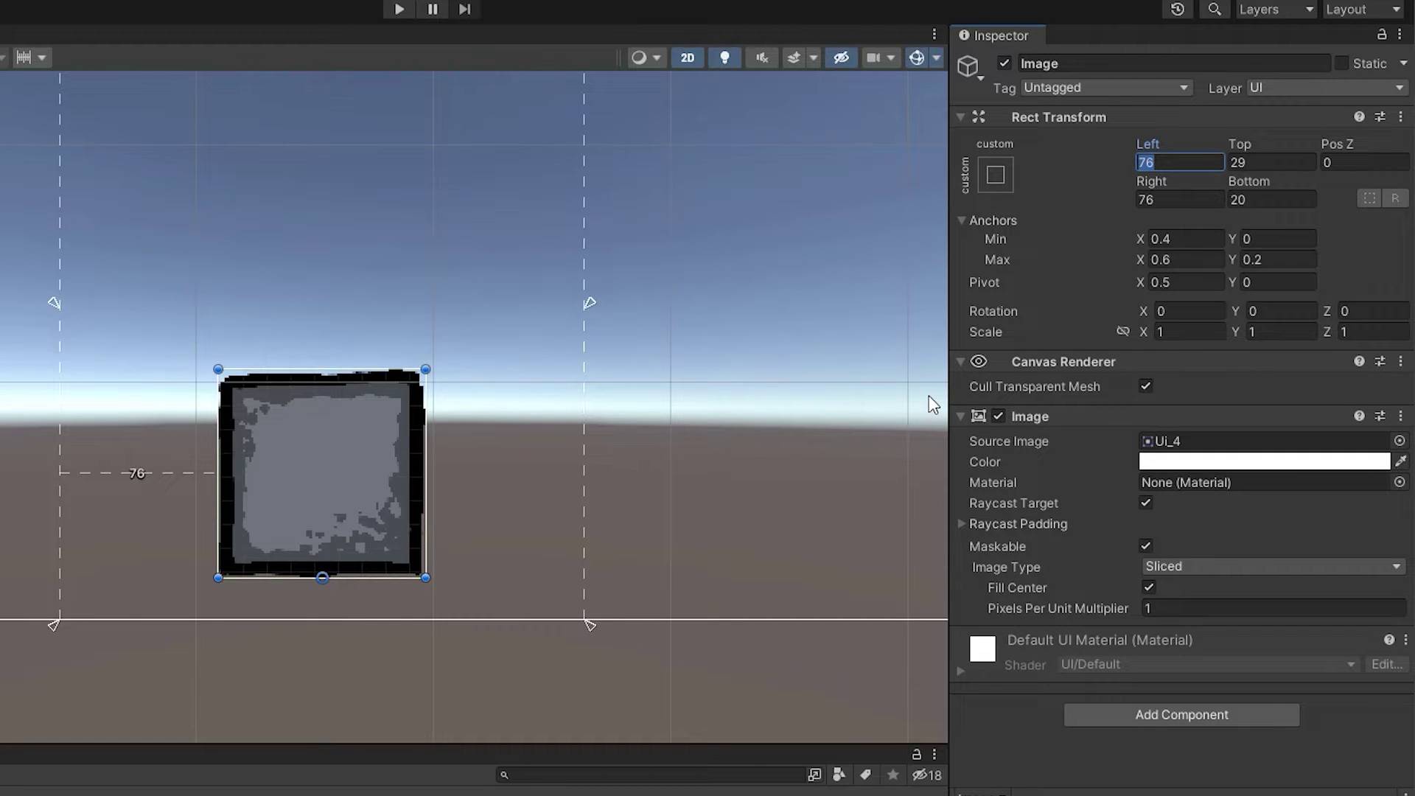
text(29)
key(Tab)
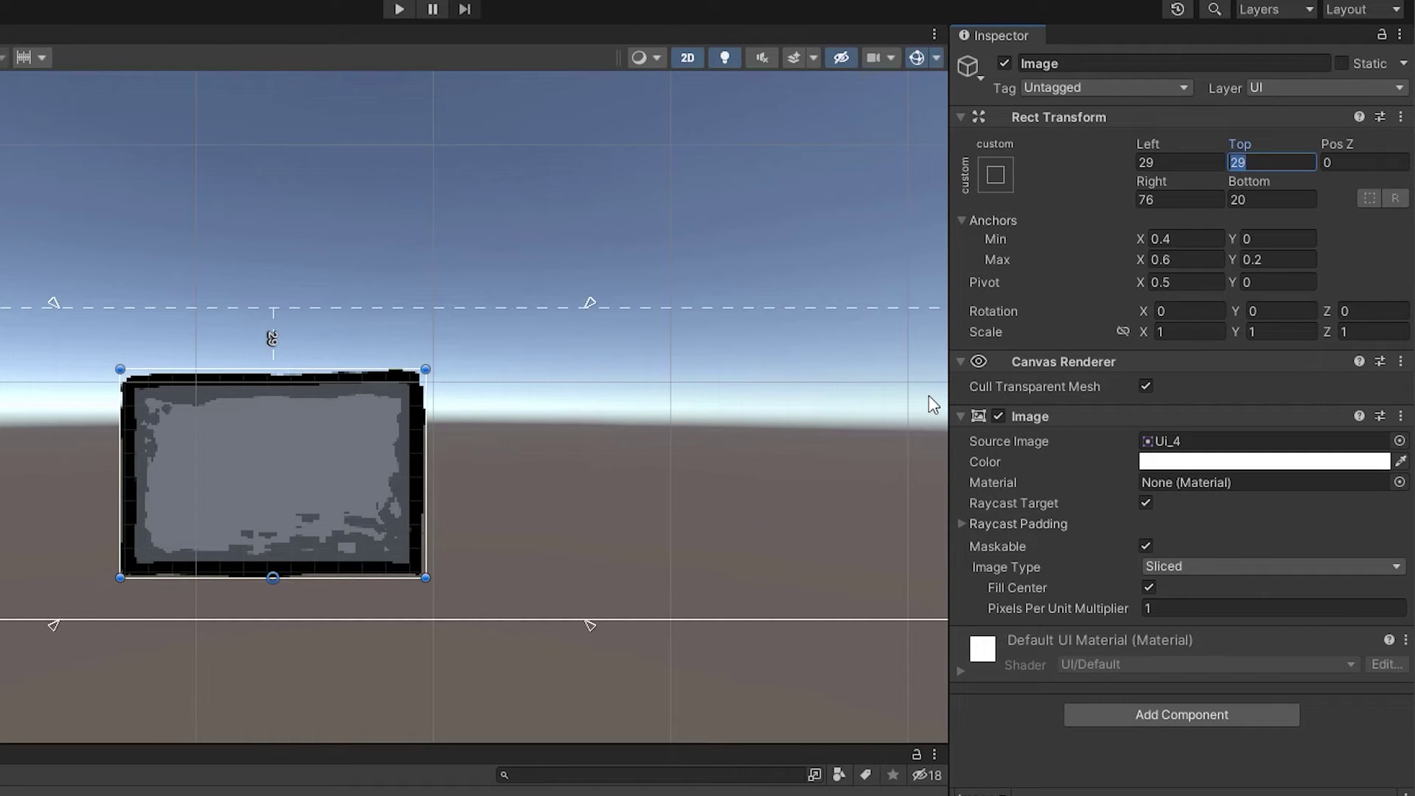
key(shift+Tab)
text(20)
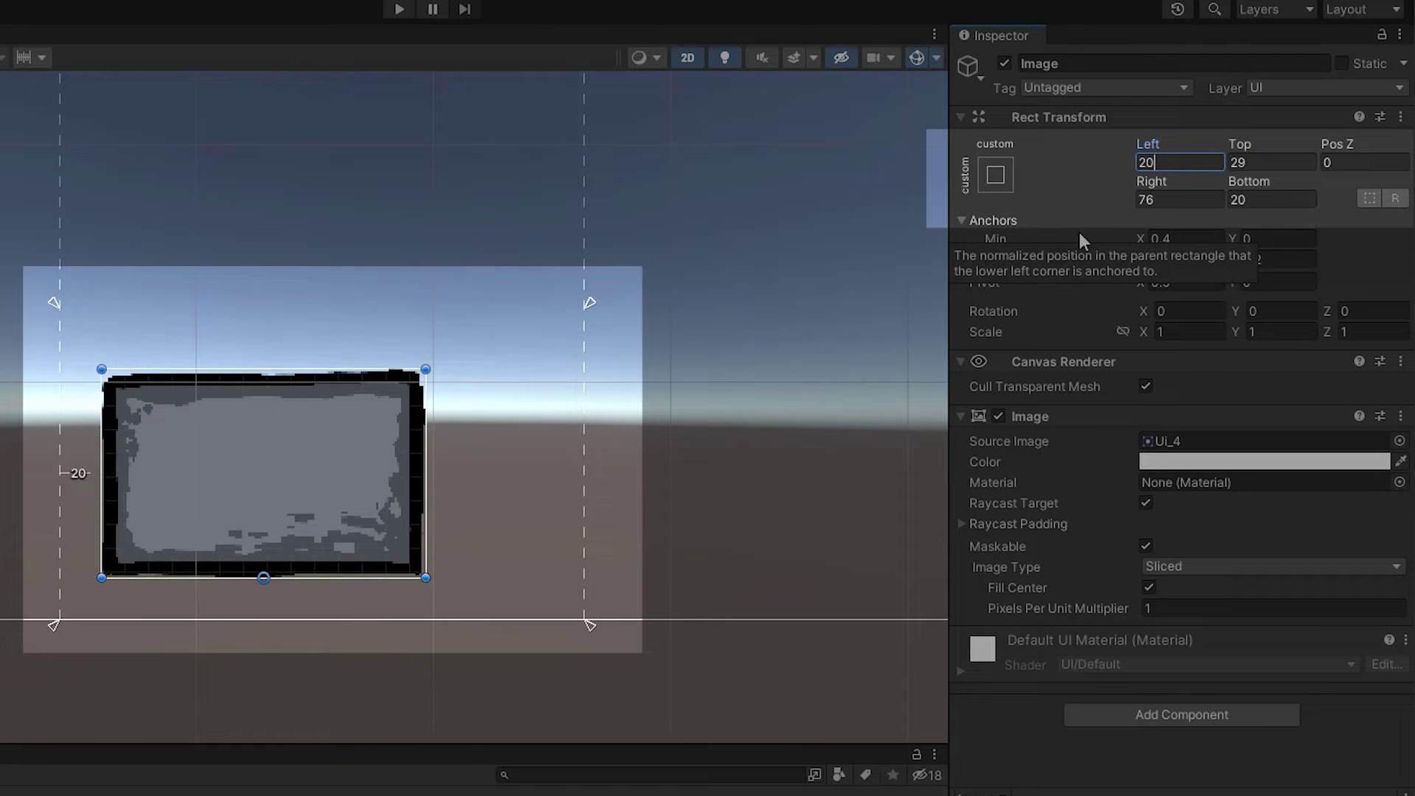
key(Tab)
text(20)
key(Tab)
key(Tab)
text(20)
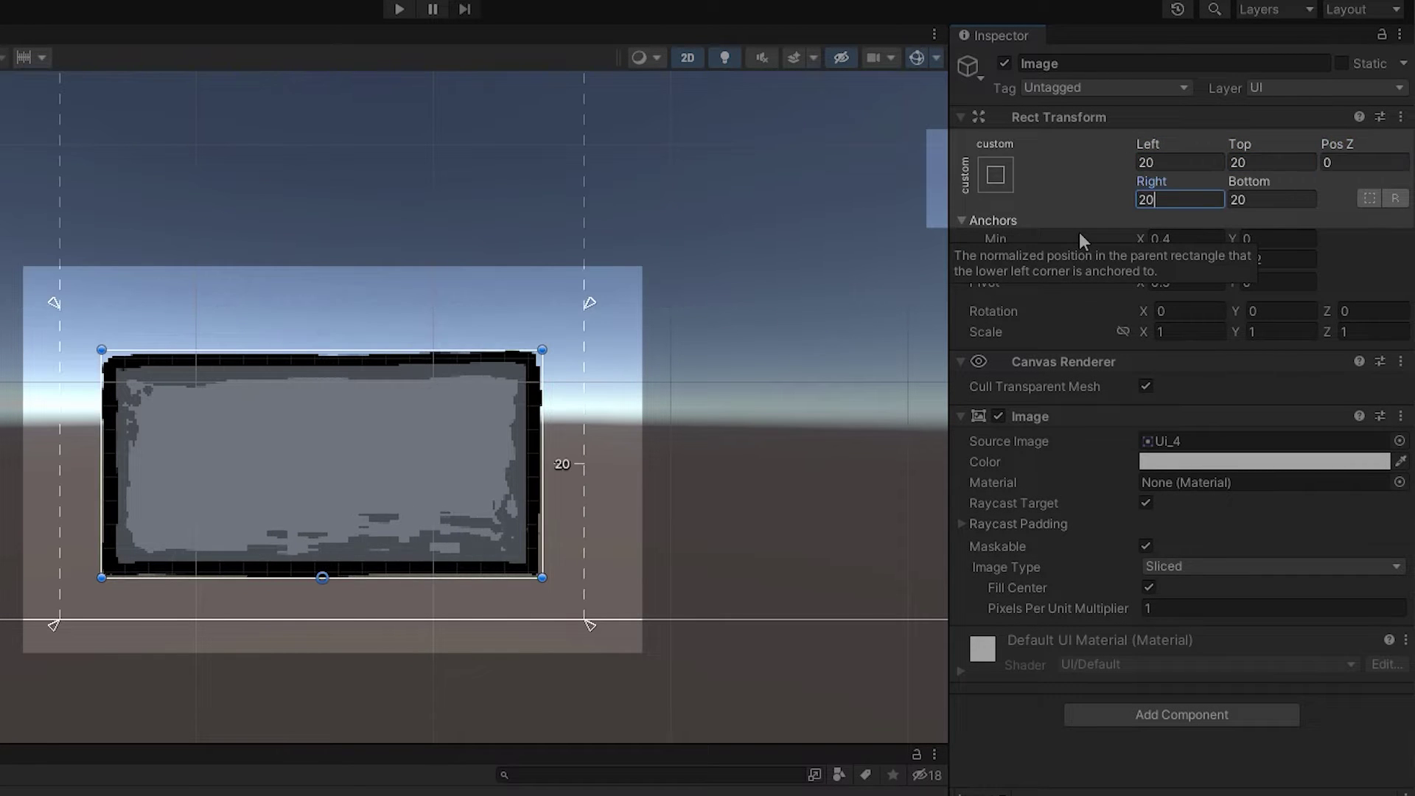
key(Tab)
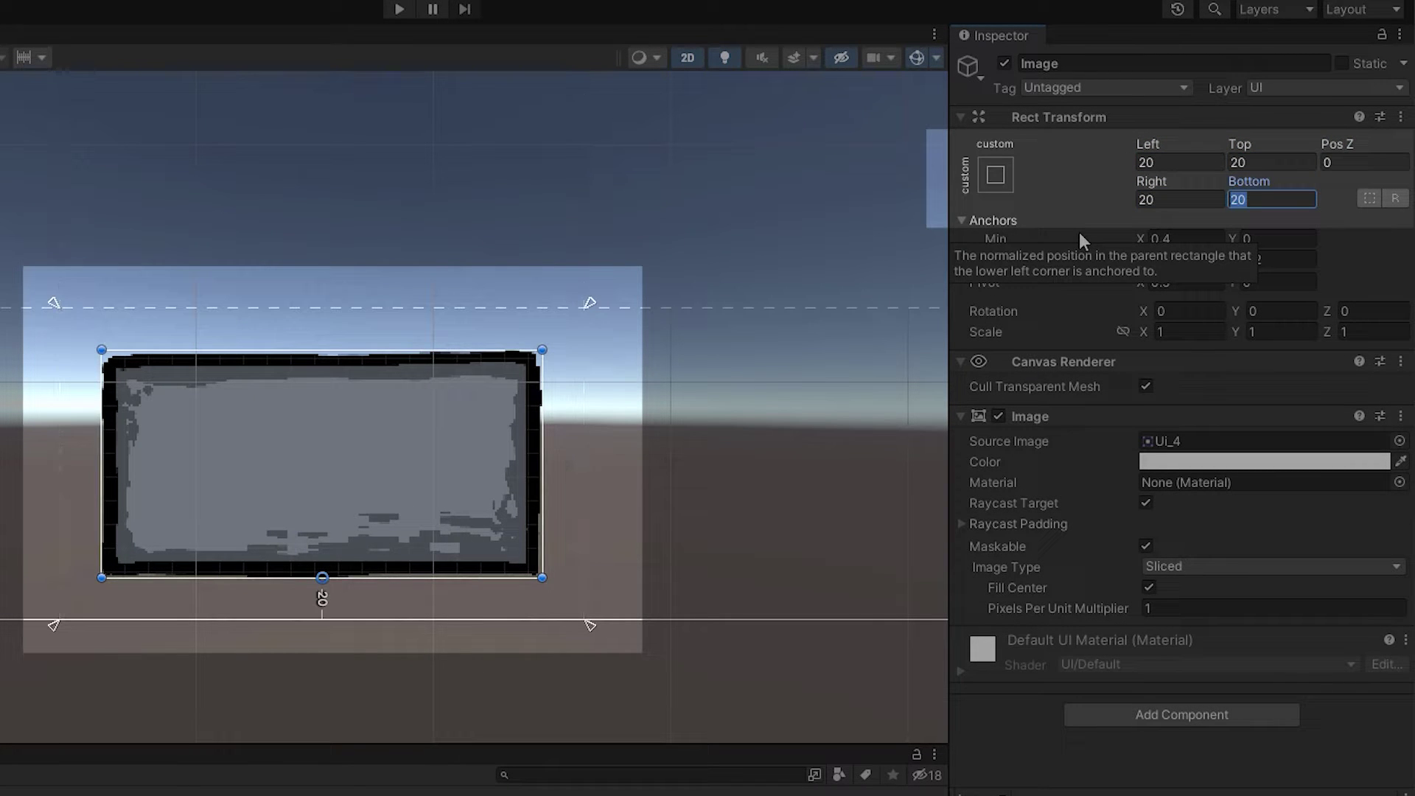
Check in the Game view how the image stretches with its anchors as the view is narrowed and widened again.
click(697, 197)
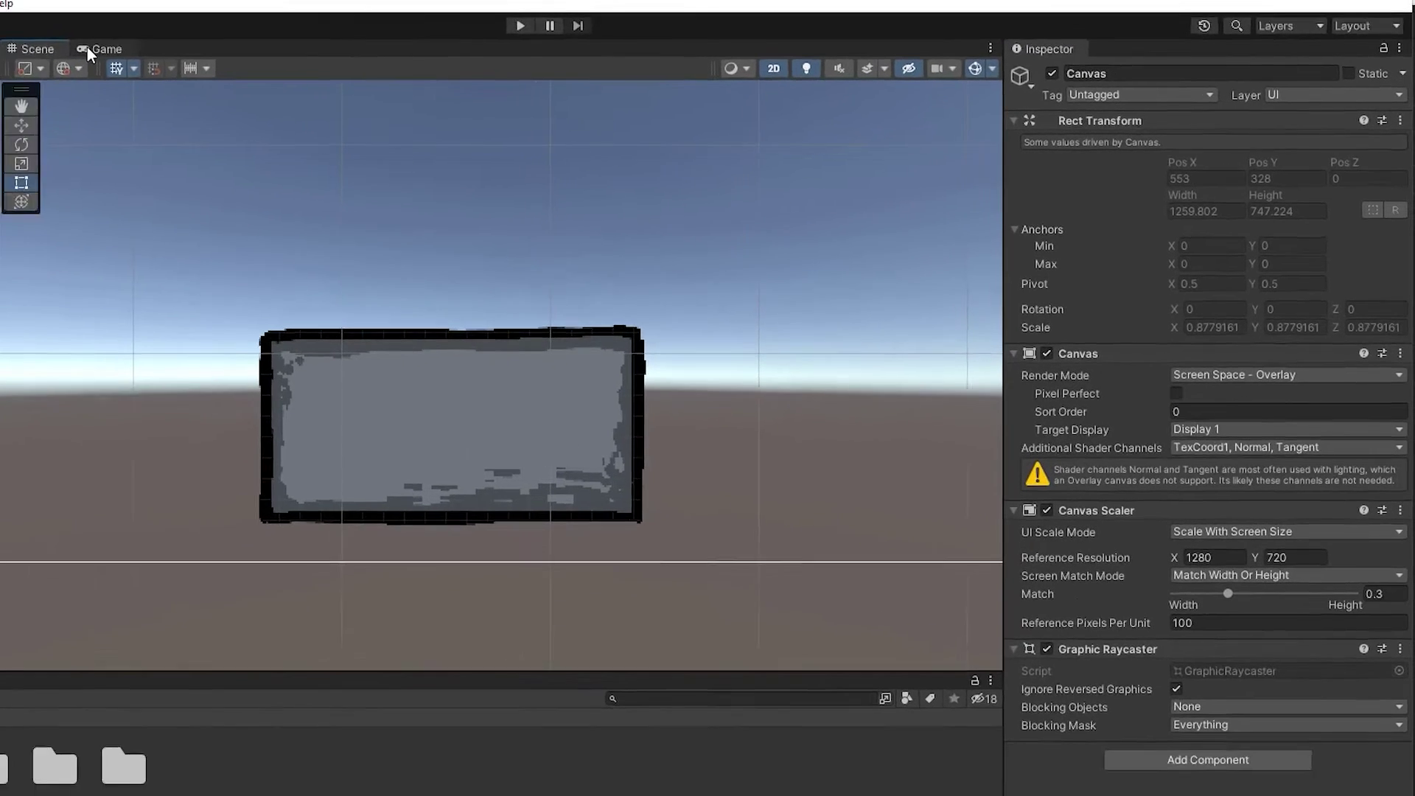
click(88, 48)
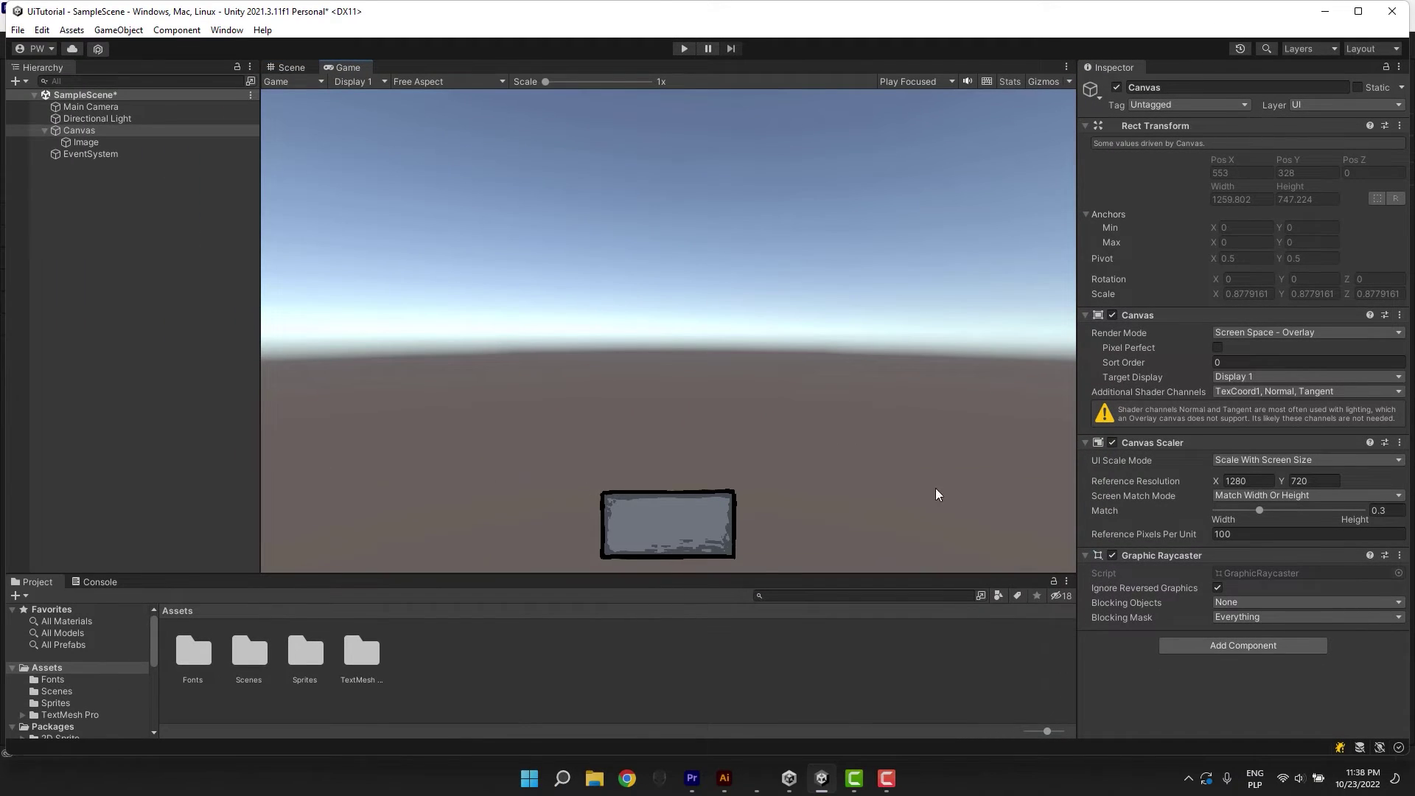
click(81, 143)
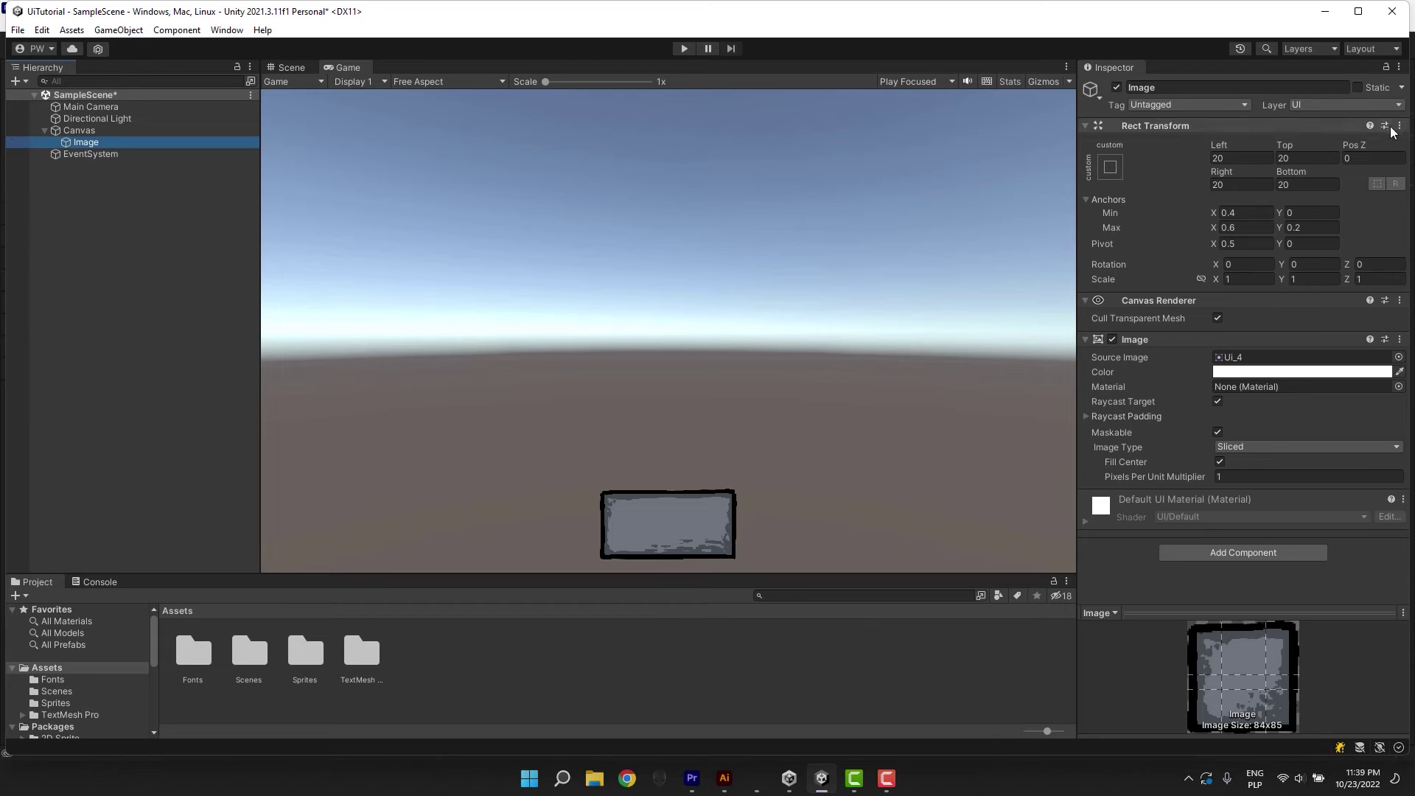
drag(1076, 383, 599, 393)
drag(528, 574, 580, 580)
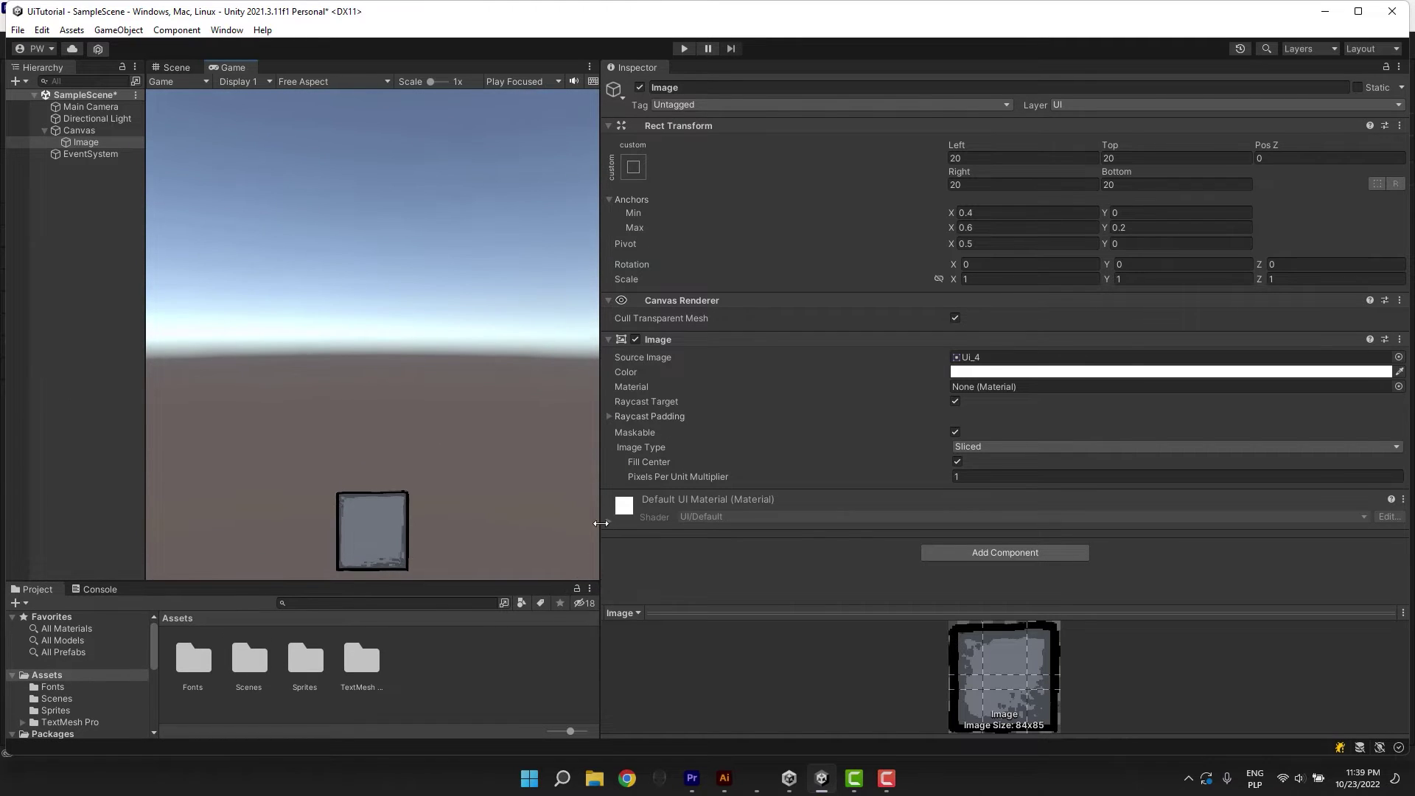
drag(600, 523, 1020, 523)
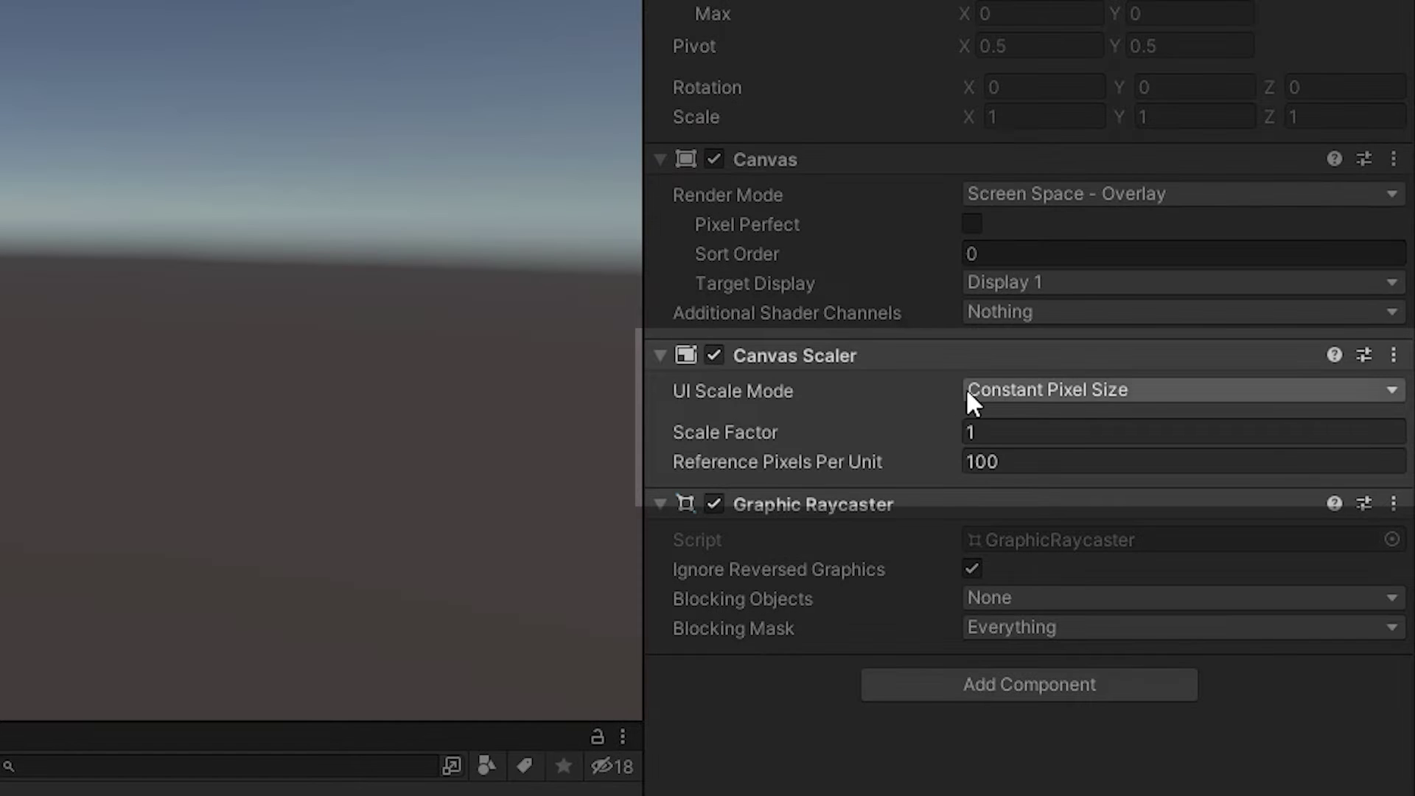
Set the Canvas Scaler's UI Scale Mode to Scale With Screen Size and add a UI Image to the canvas.
click(969, 393)
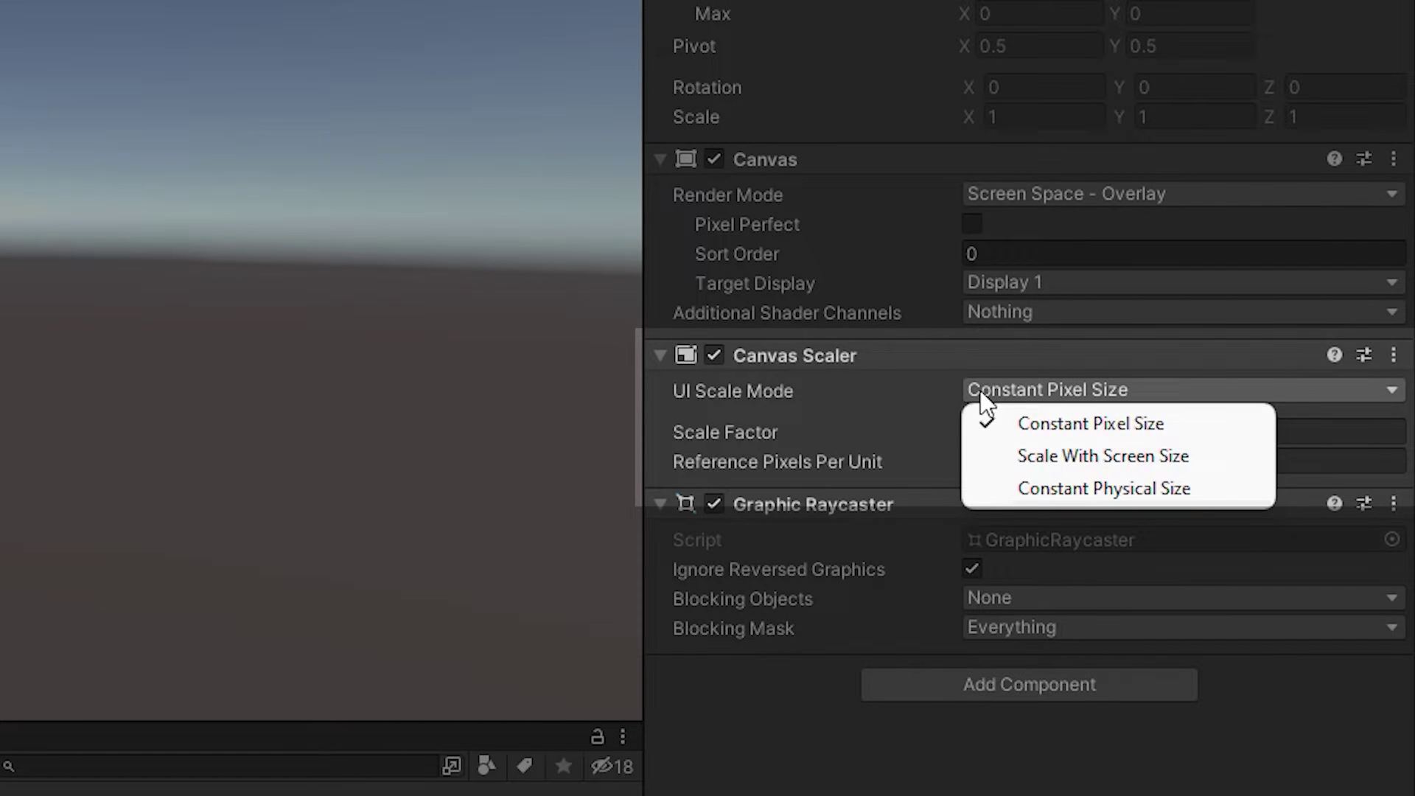
click(1034, 453)
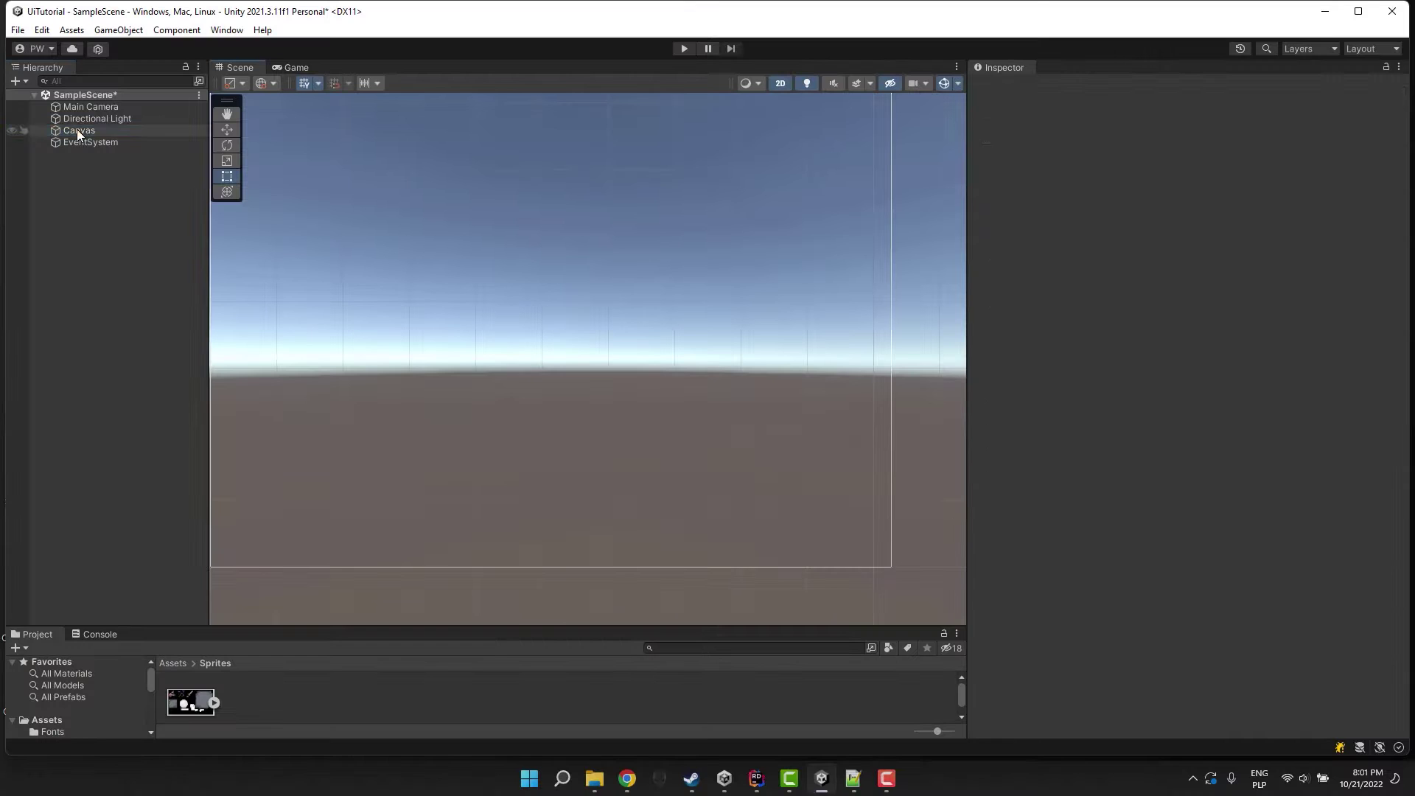
click(76, 129)
right_click(76, 129)
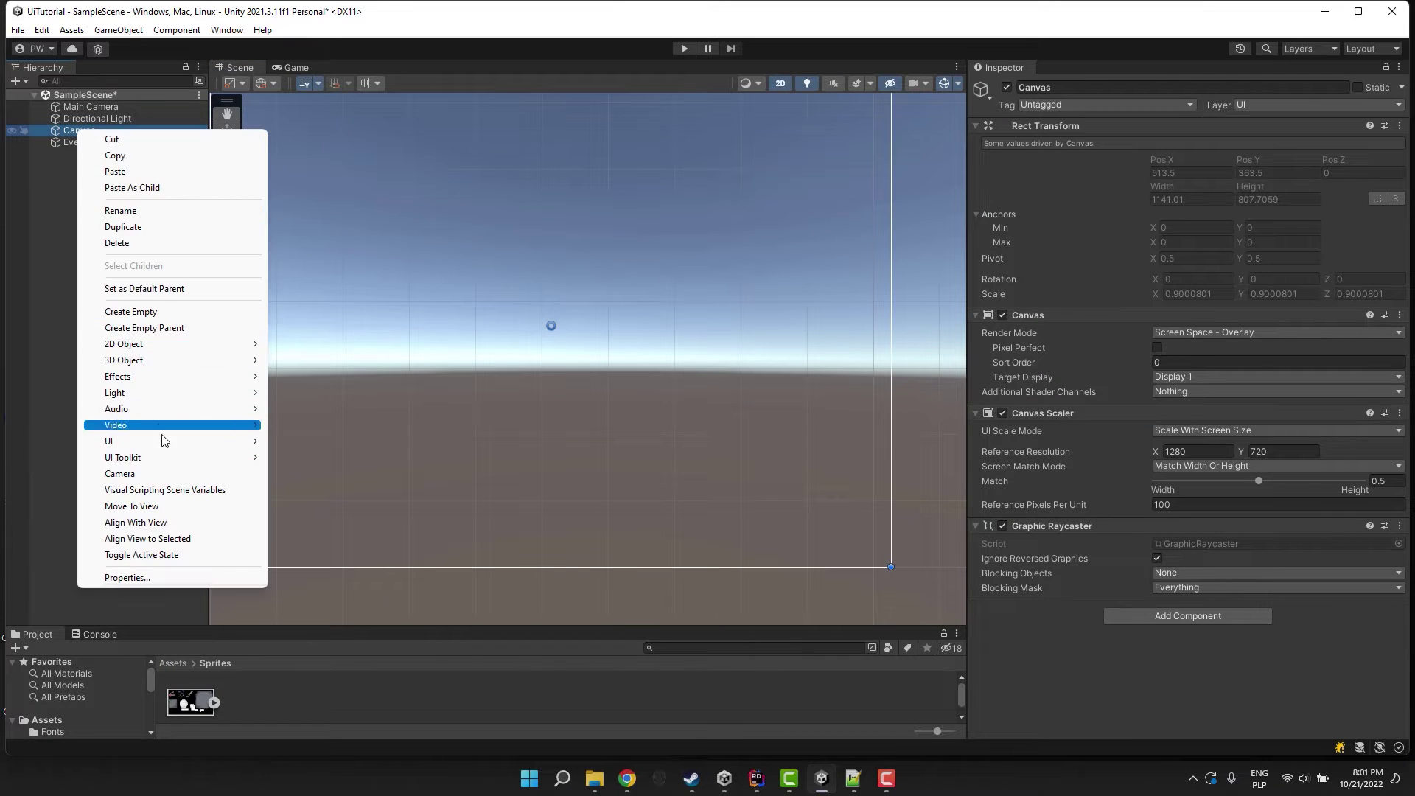
mouse_move(165, 446)
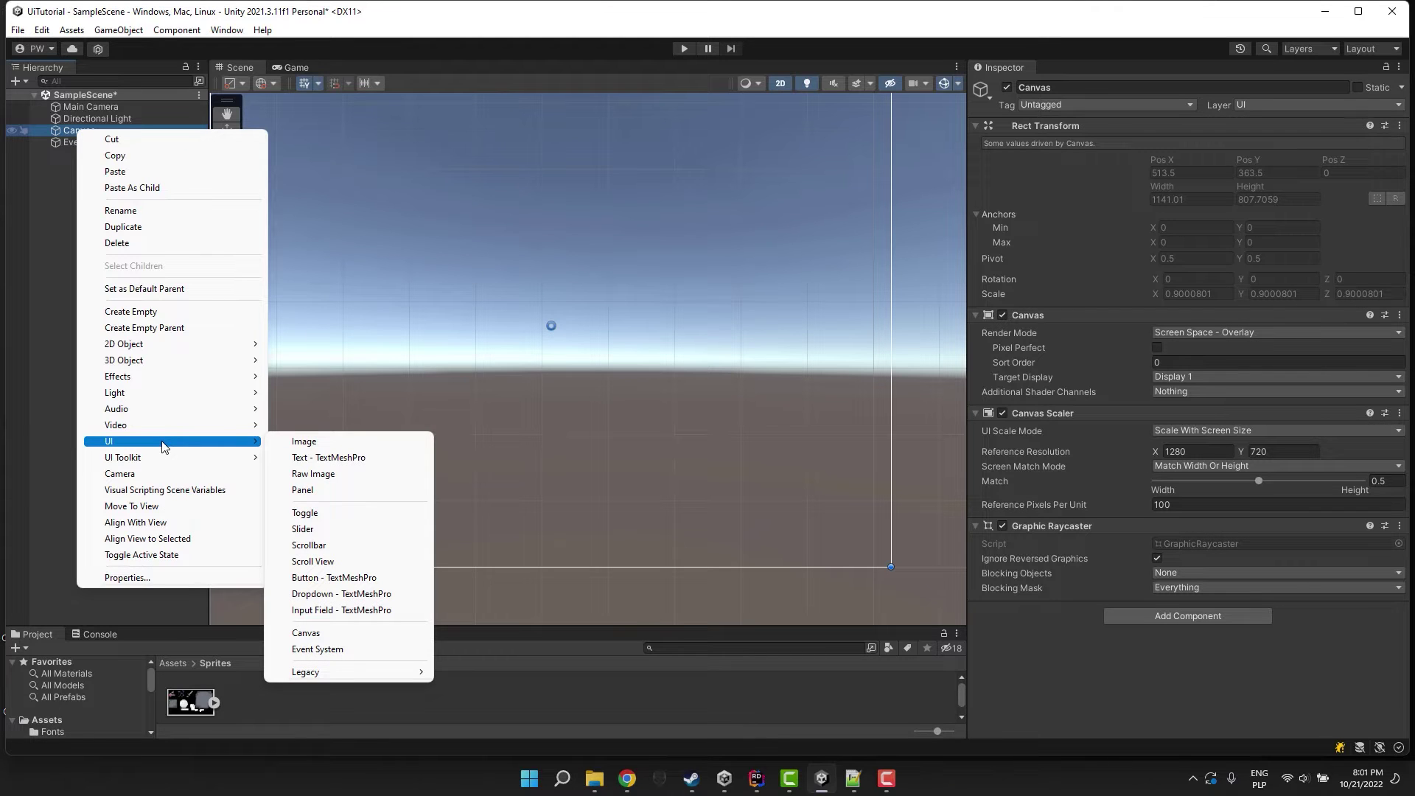
click(295, 442)
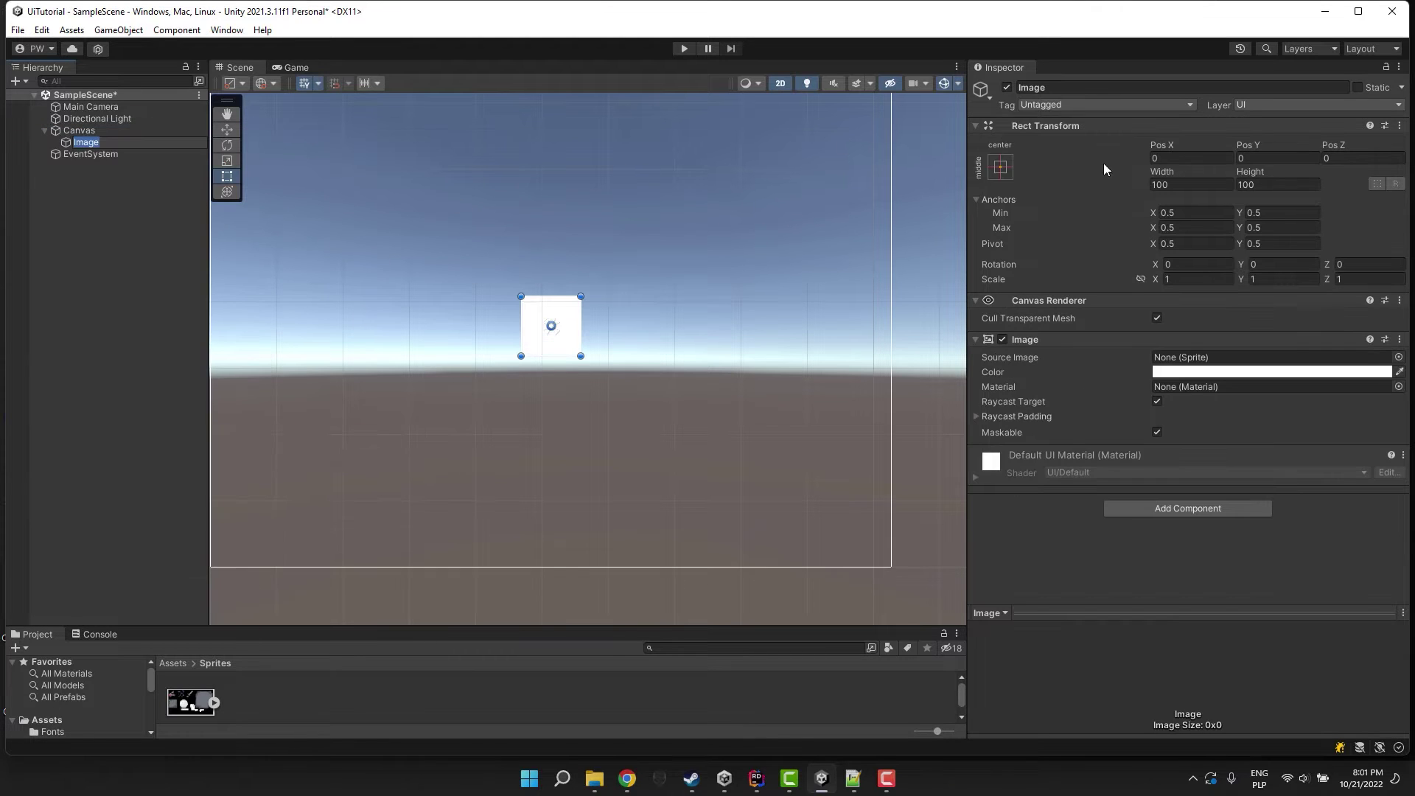
Assign the Ui_3 sprite as the image's source and set its size to 400 wide by 600 high.
click(1398, 357)
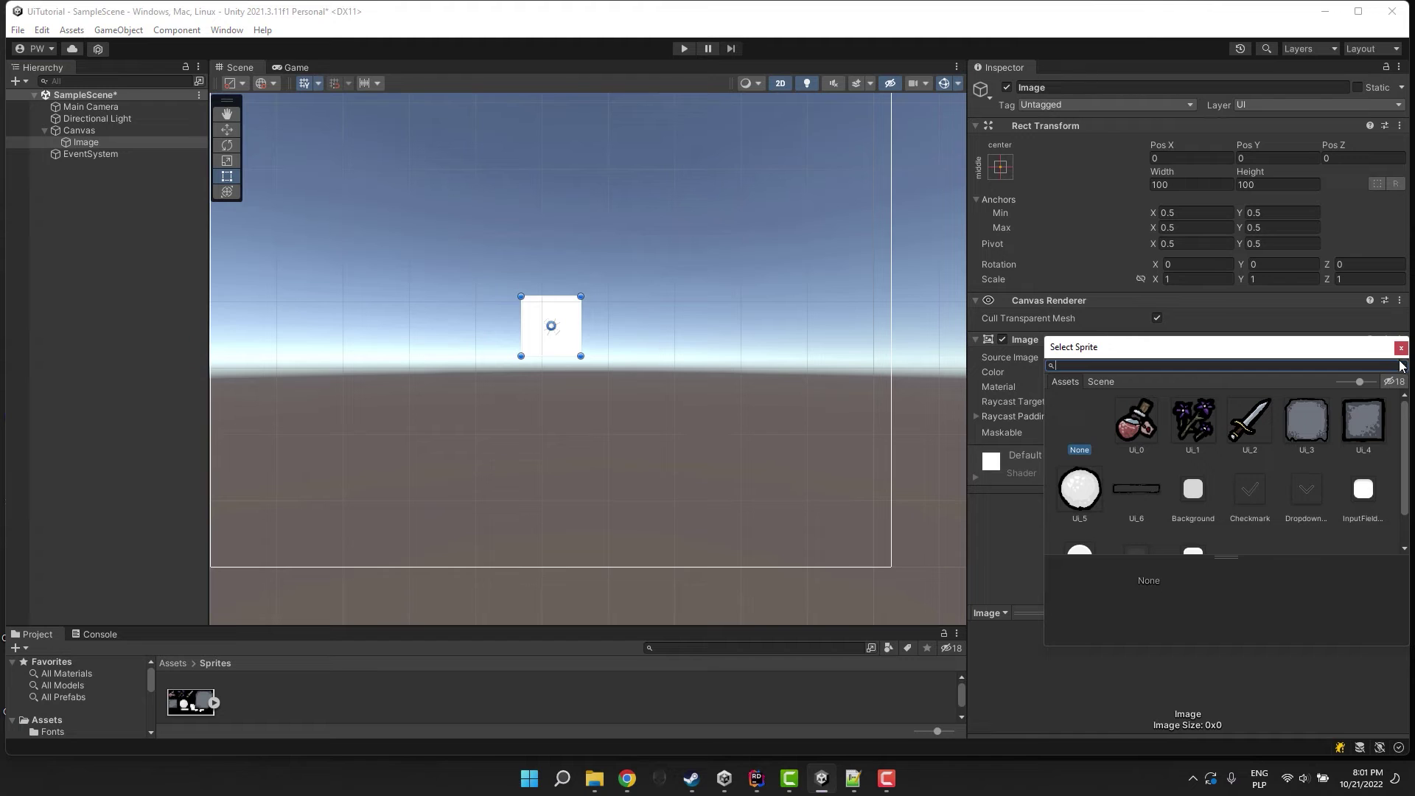
double_click(1316, 426)
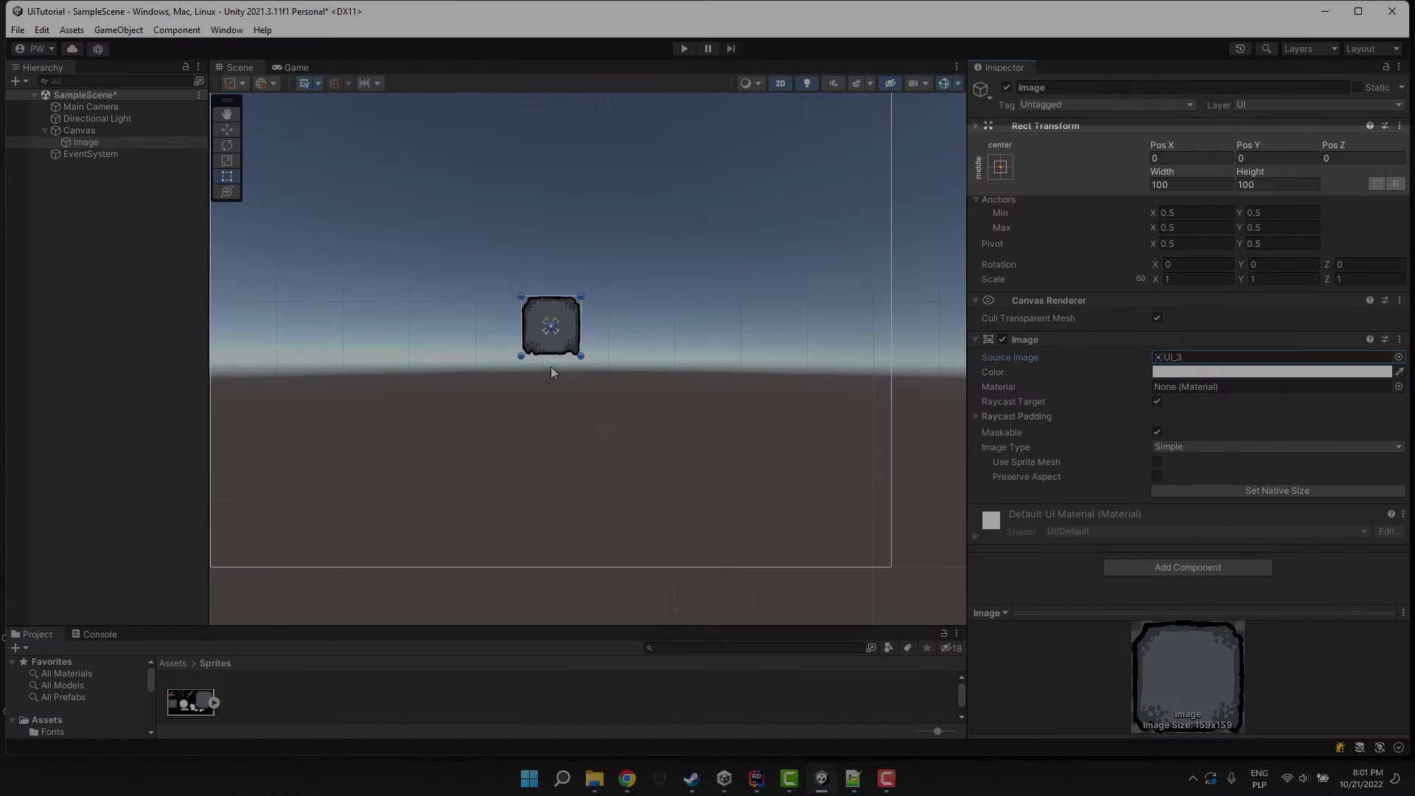
click(1161, 185)
text(400)
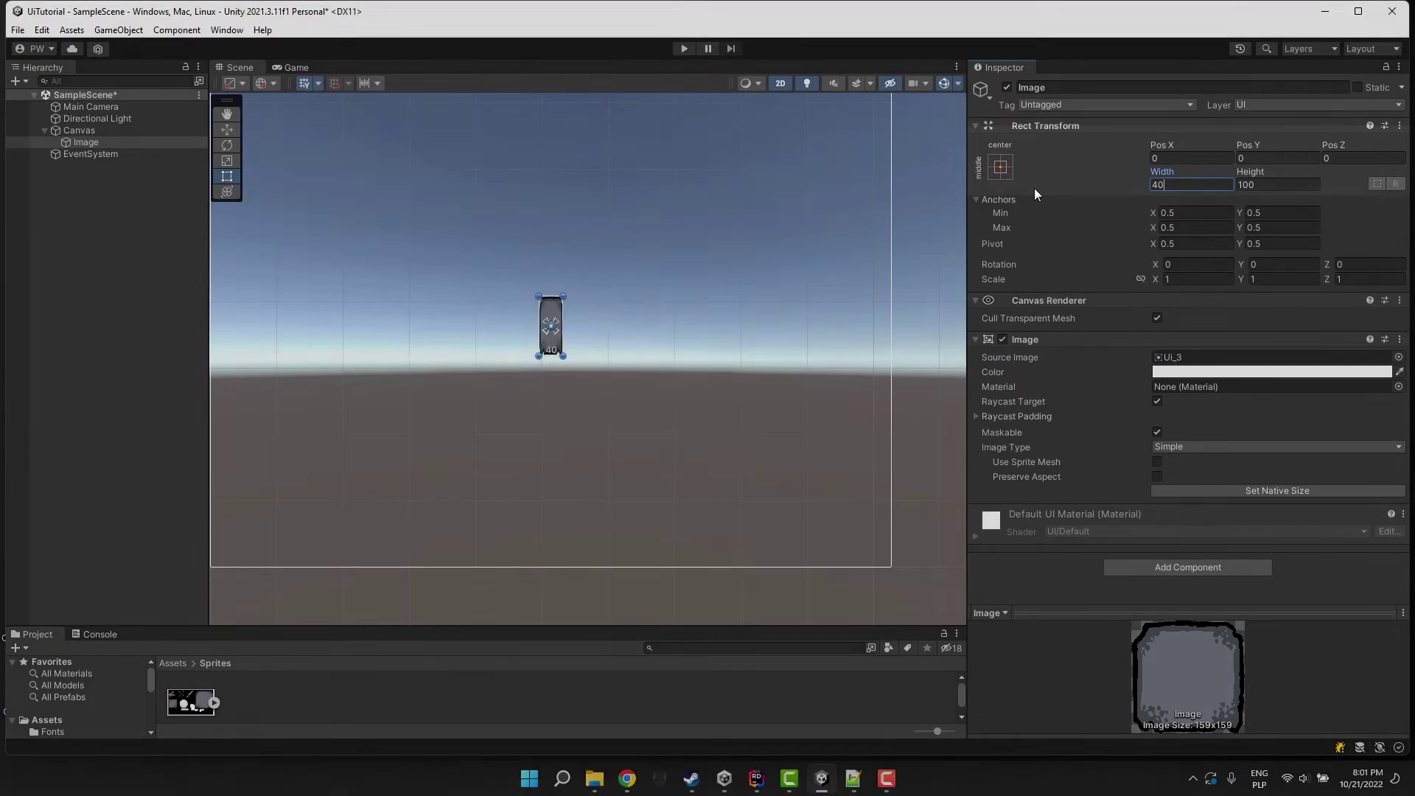
key(Tab)
text(600)
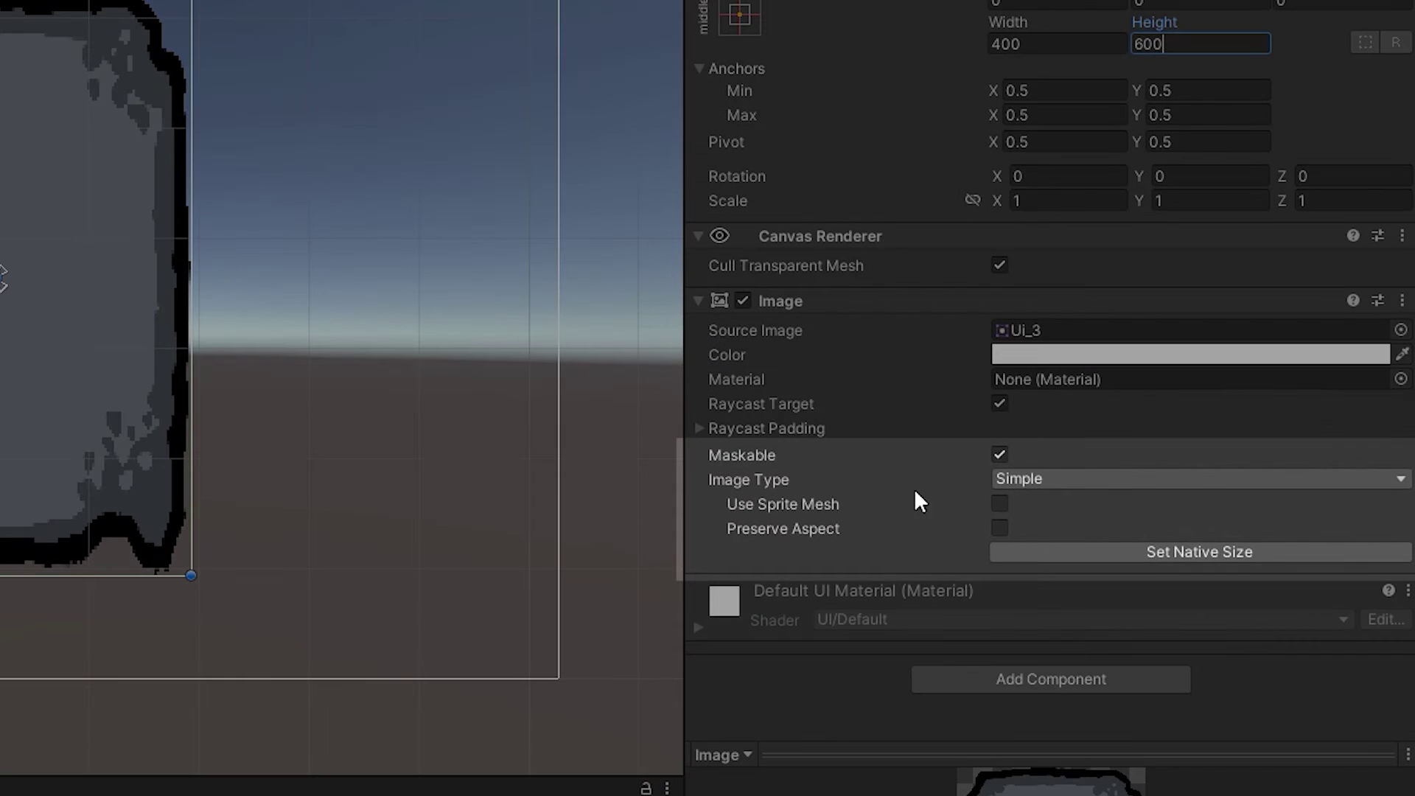
Set the Image Type to Sliced and open the Ui sprite sheet in the Sprite Editor.
click(1170, 447)
click(1038, 532)
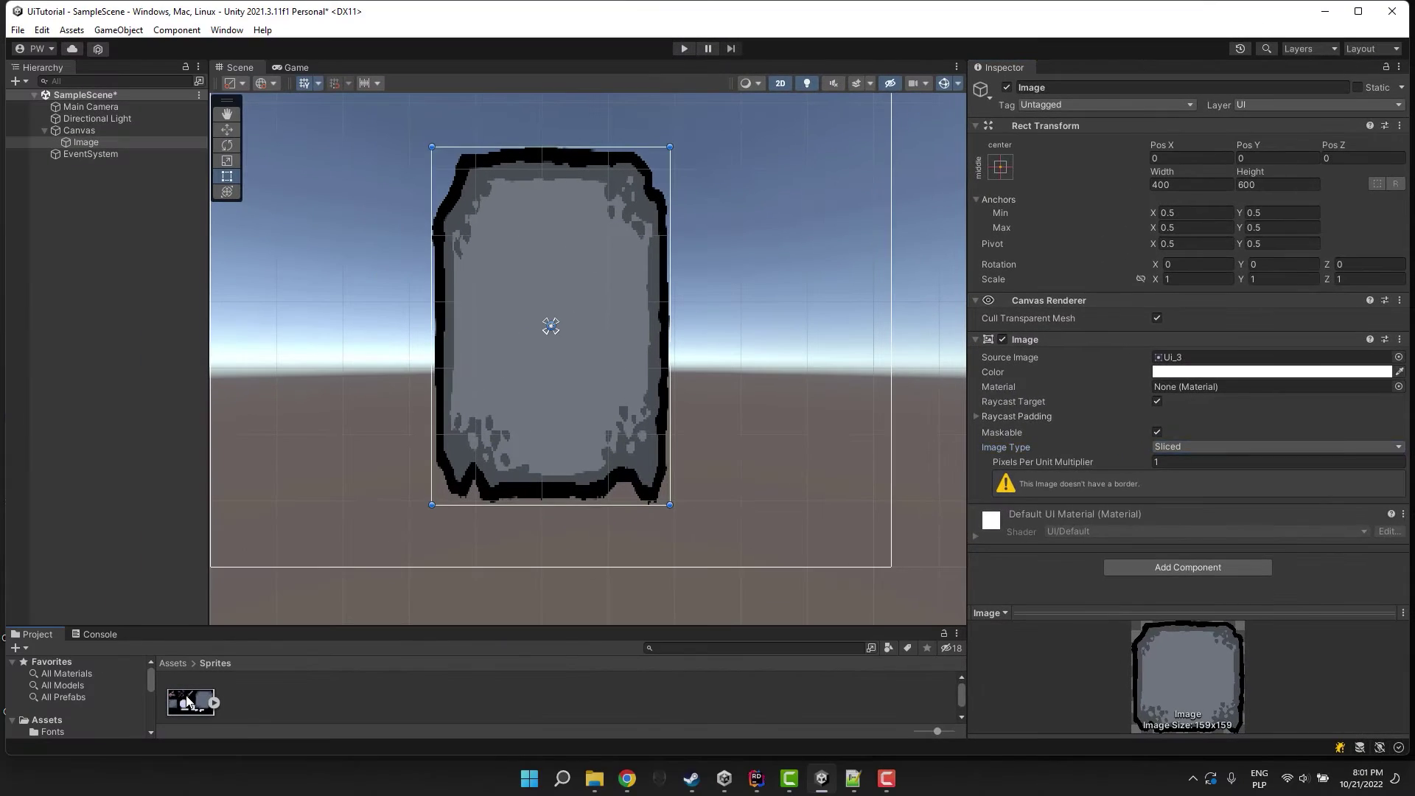
click(188, 702)
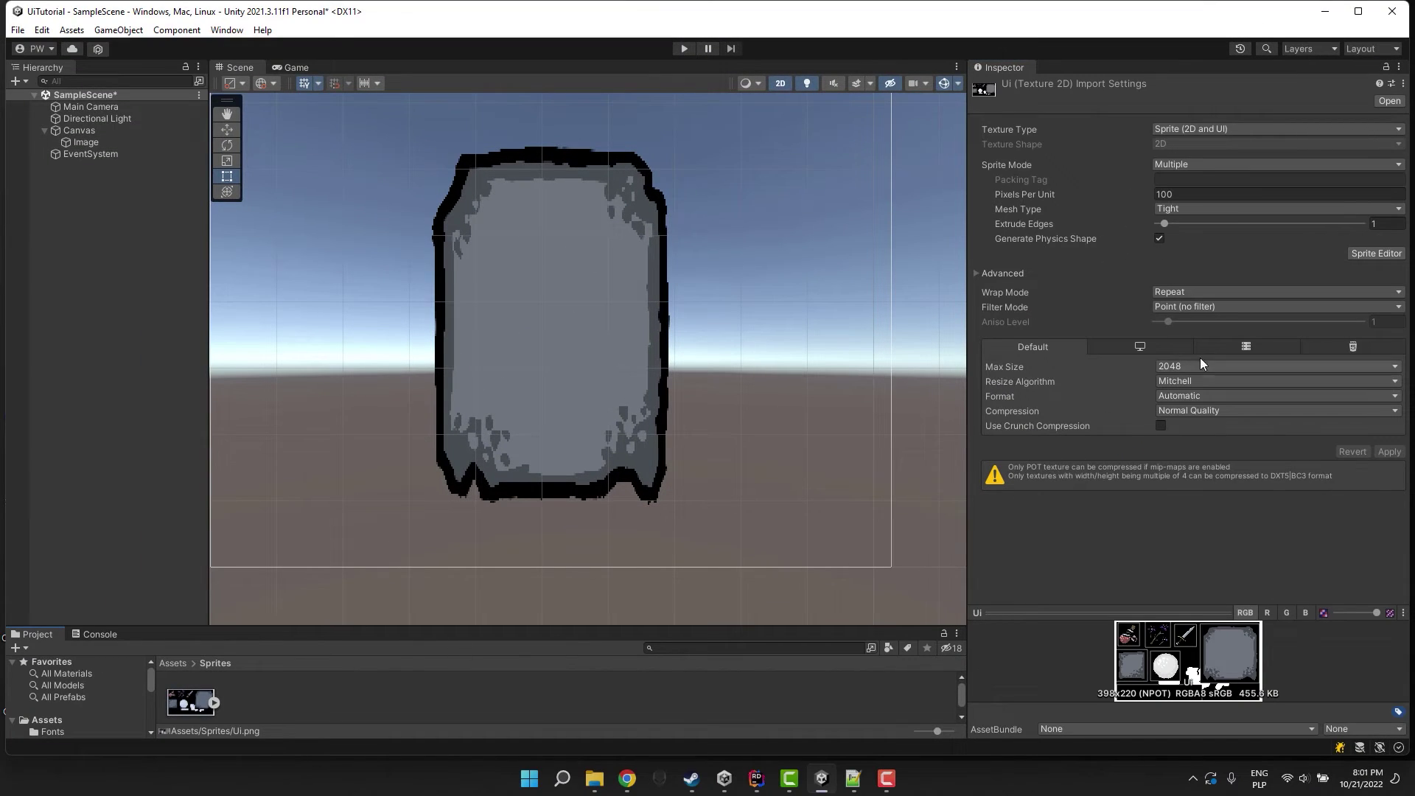
click(1370, 248)
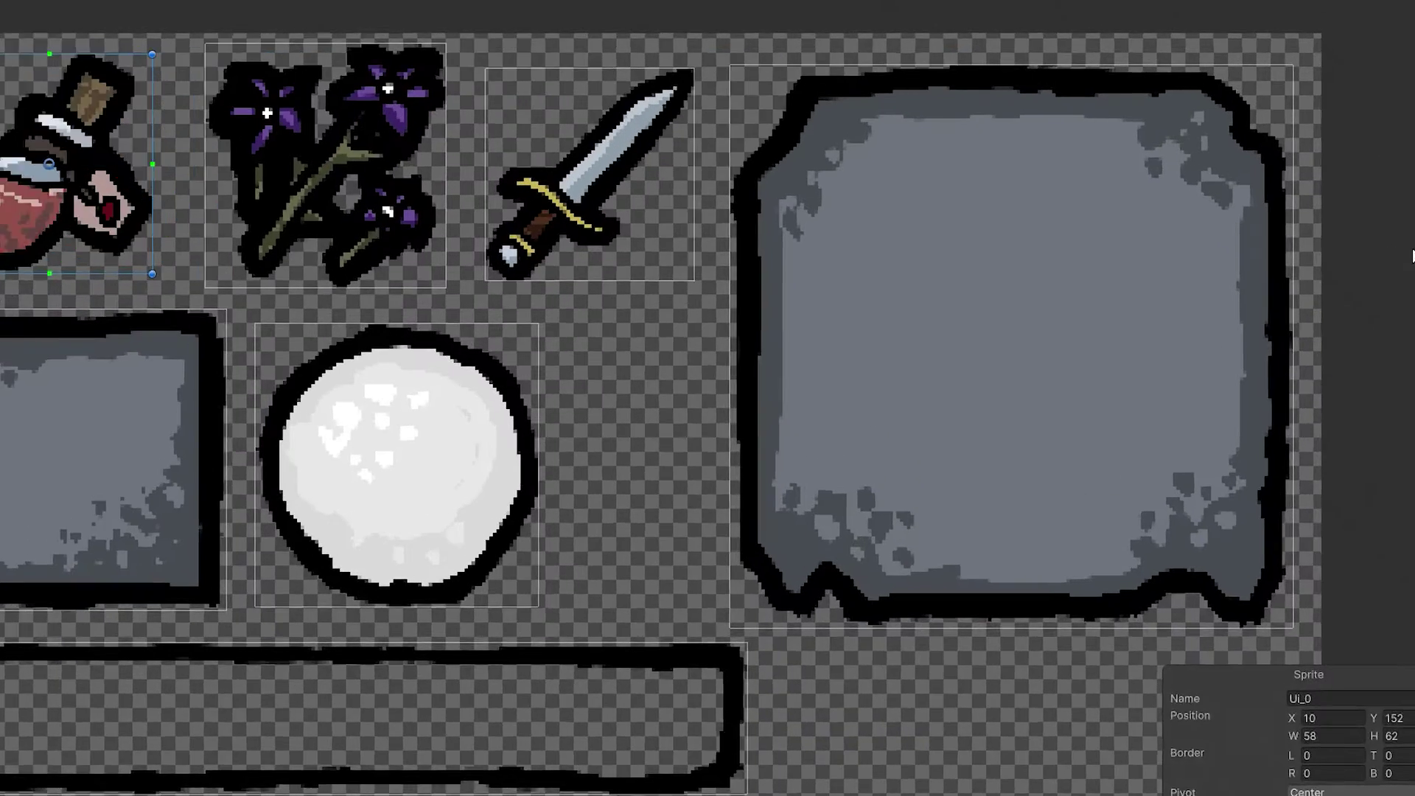
Slice the Ui_3 panel sprite with borders of about 66 left, 59 top, 53 right and 54 bottom, and apply the change.
click(1122, 261)
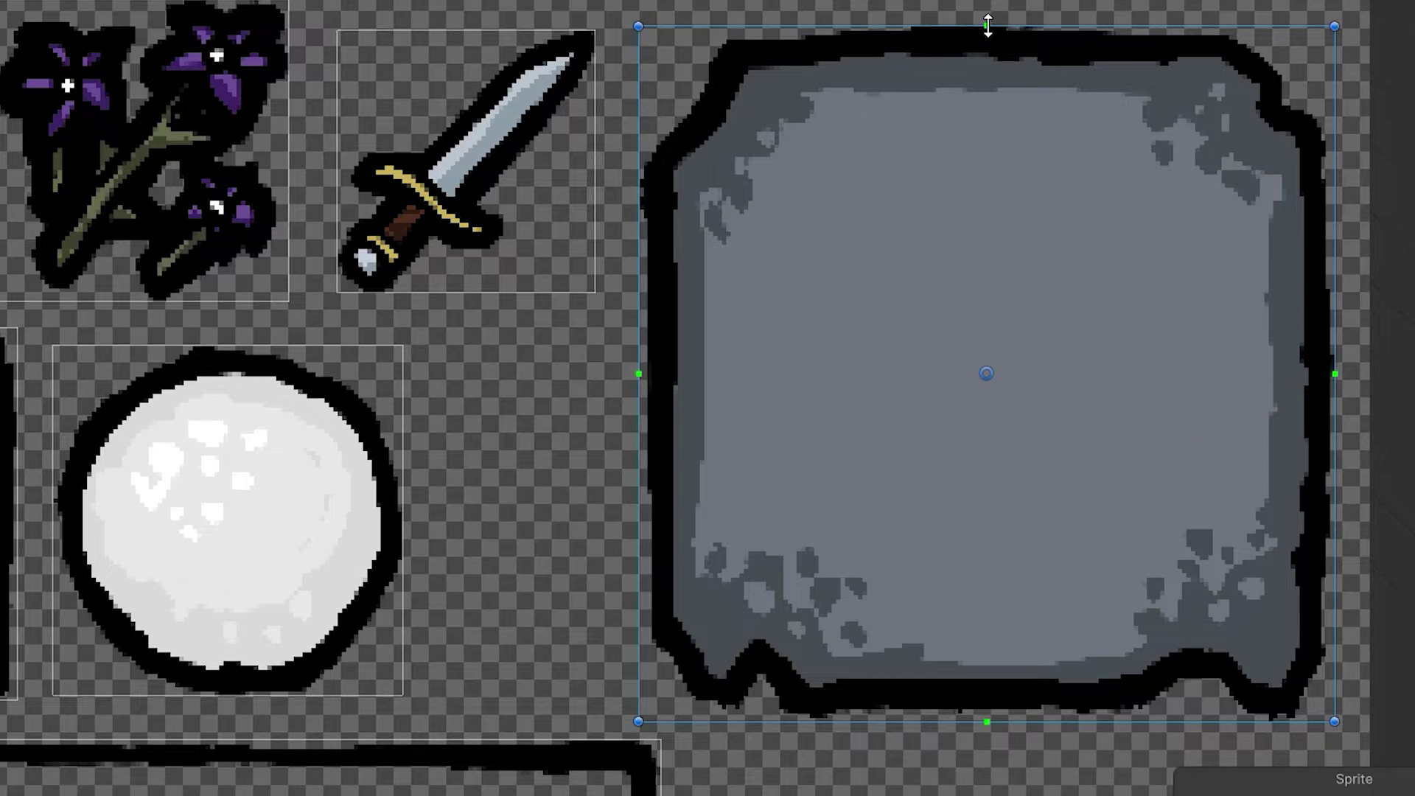
drag(987, 26, 989, 284)
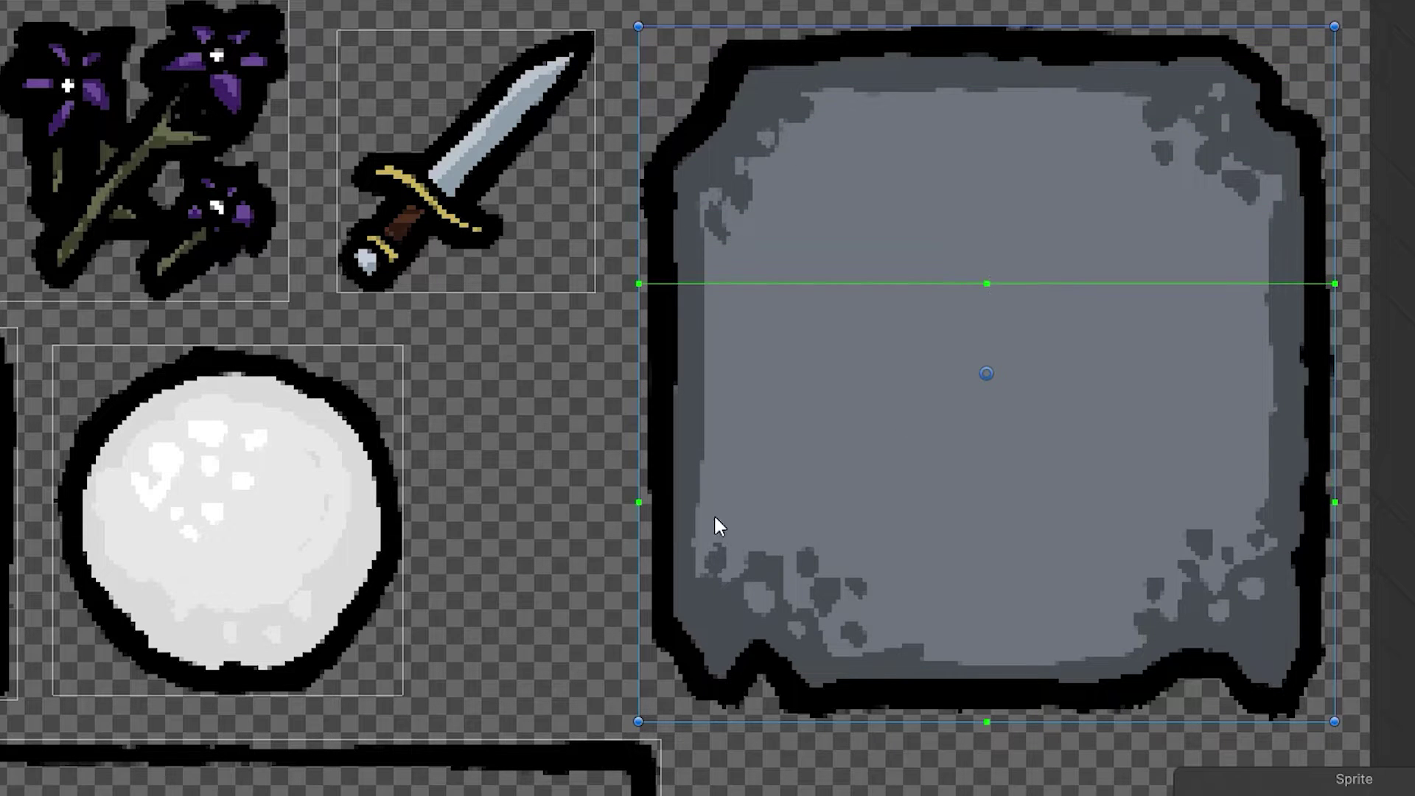
drag(638, 502, 928, 494)
drag(1129, 722, 1103, 484)
drag(1333, 382, 1102, 386)
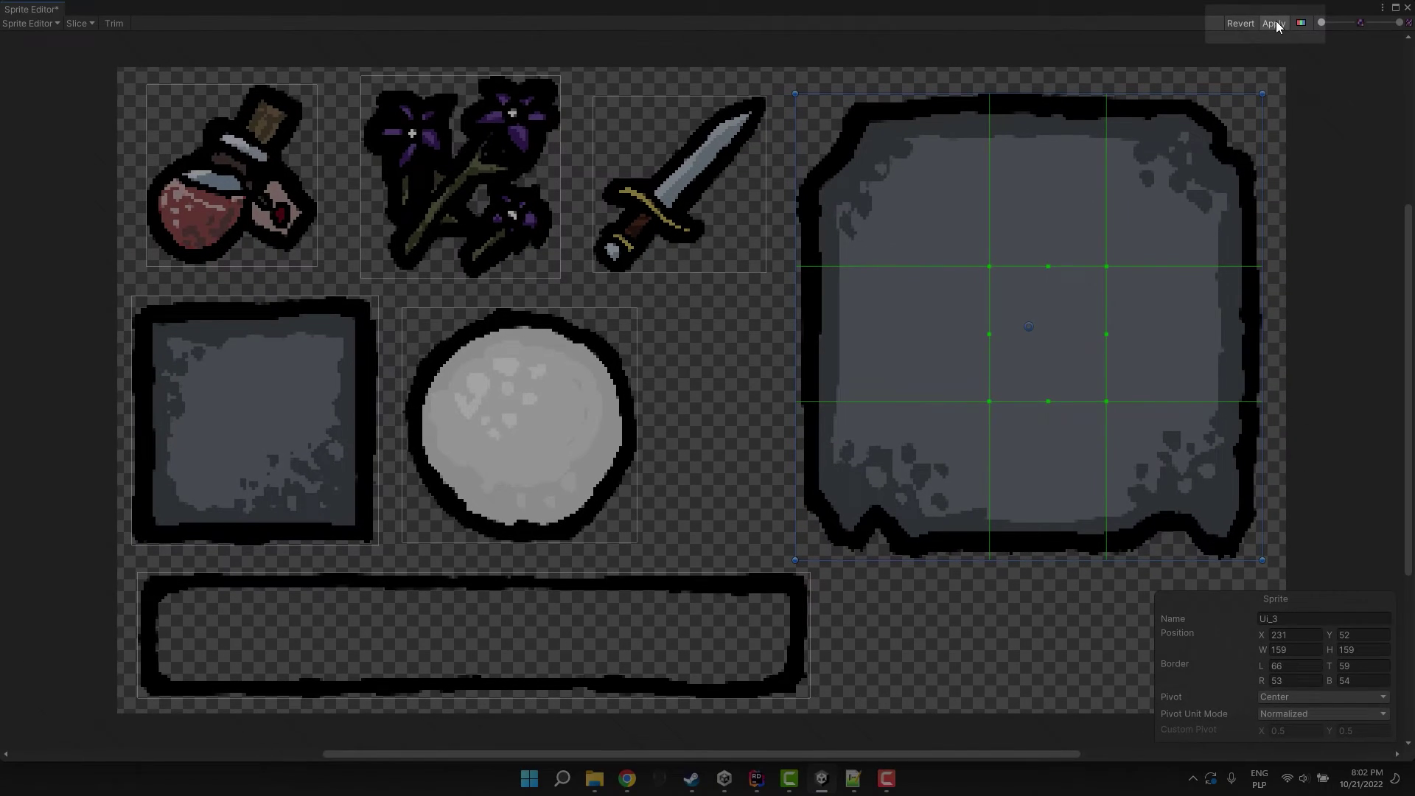
click(1275, 24)
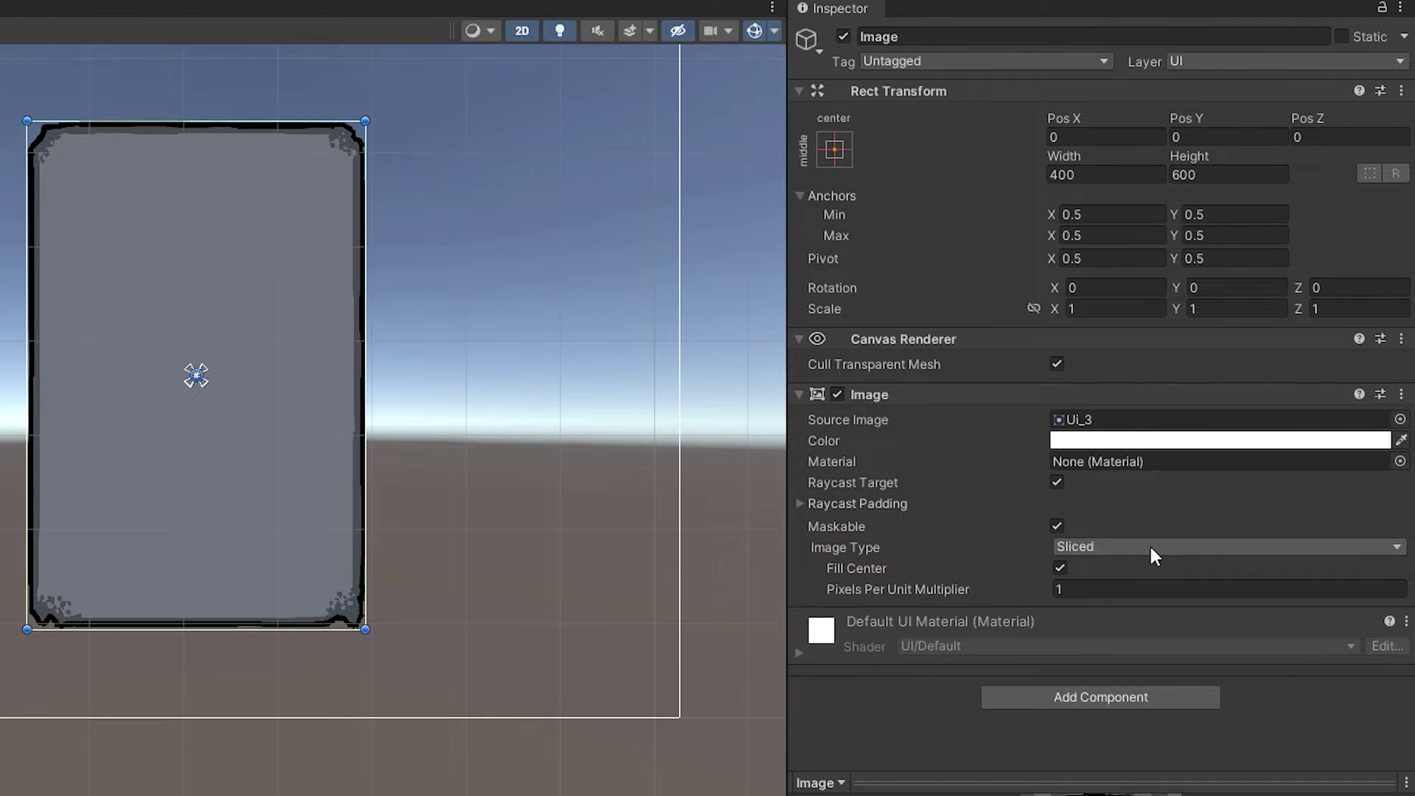
Compare the Simple and Sliced image types on the panel, and resize the sliced image to about 354 wide by 595 high.
click(1151, 547)
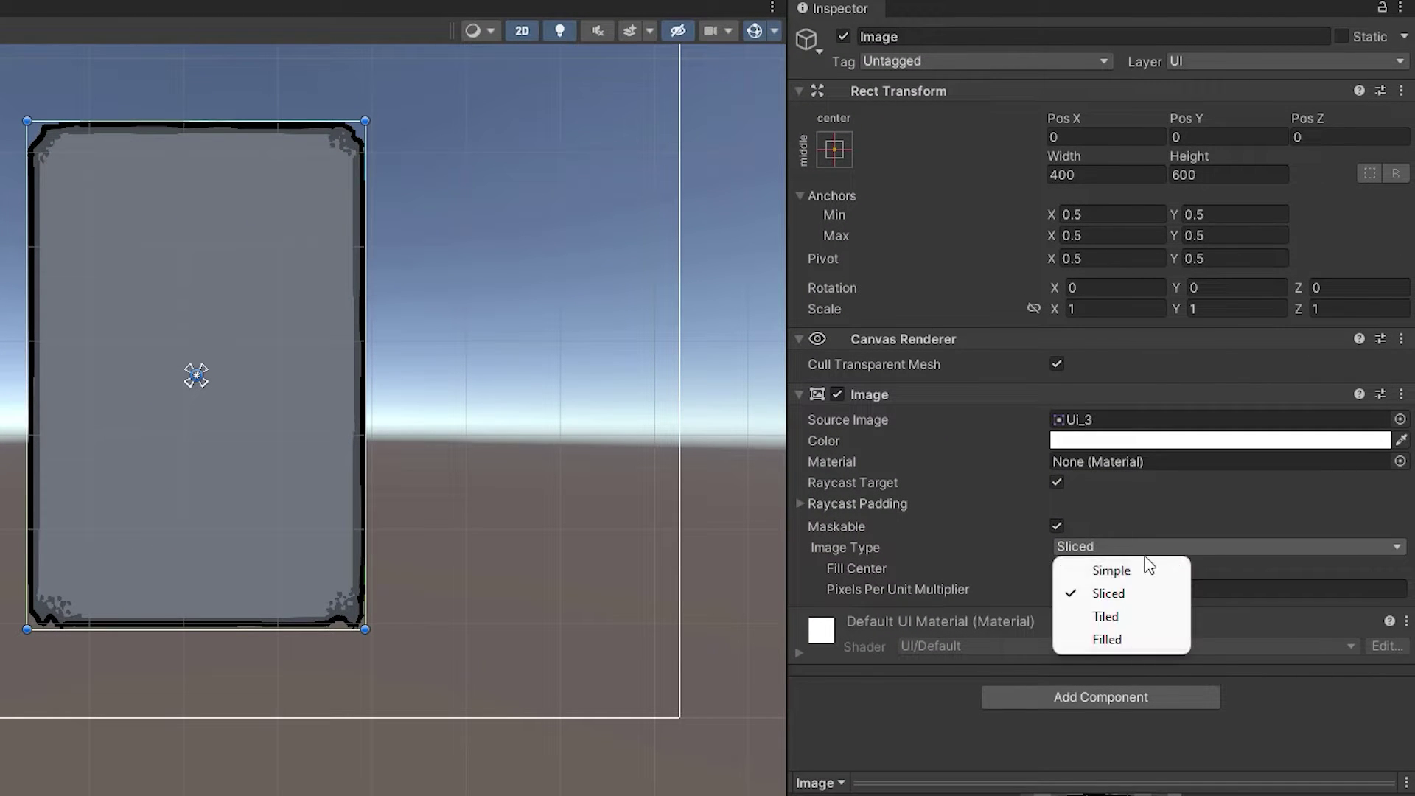
click(1135, 564)
click(1117, 547)
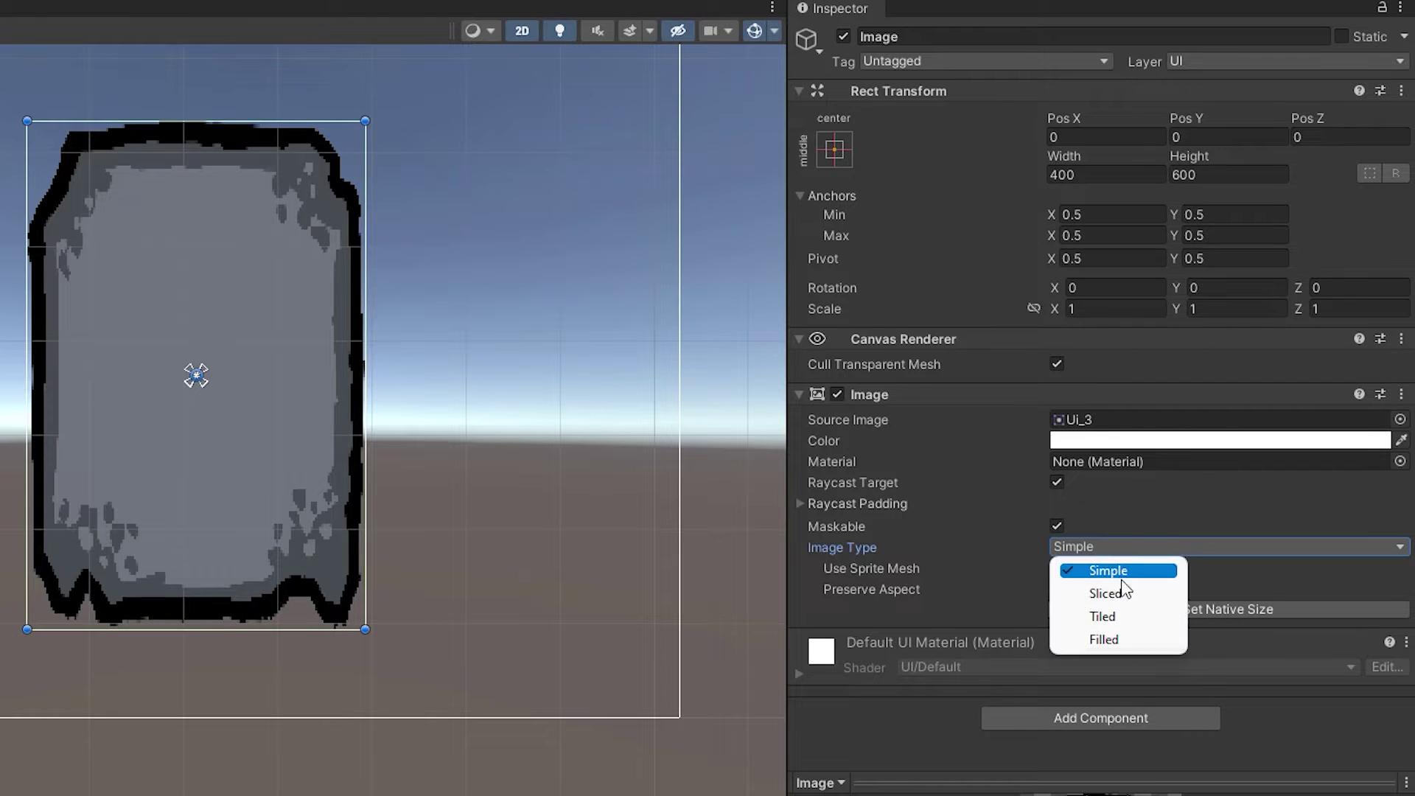
click(1121, 590)
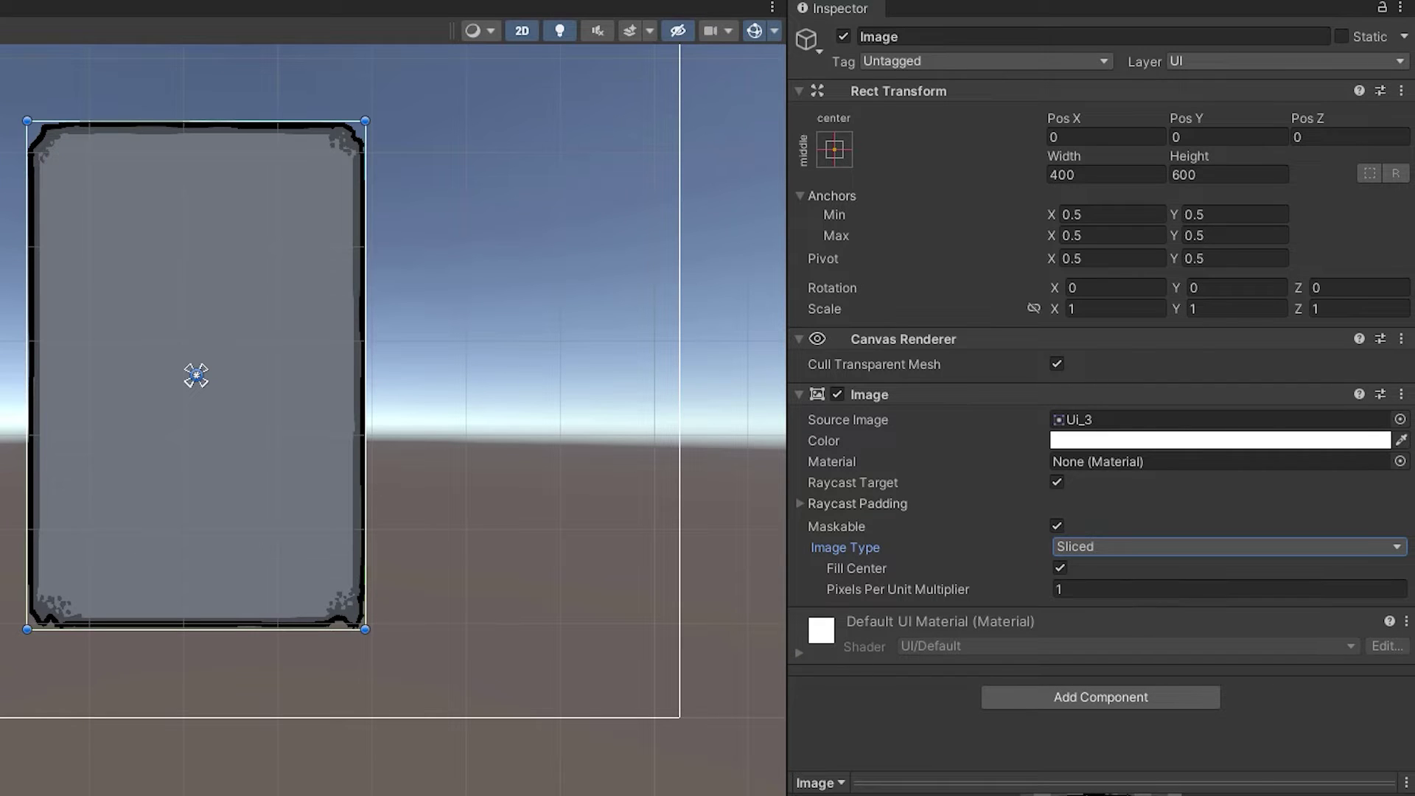
mouse_move(202, 122)
mouse_down()
mouse_move(208, 487)
mouse_move(202, 125)
mouse_up()
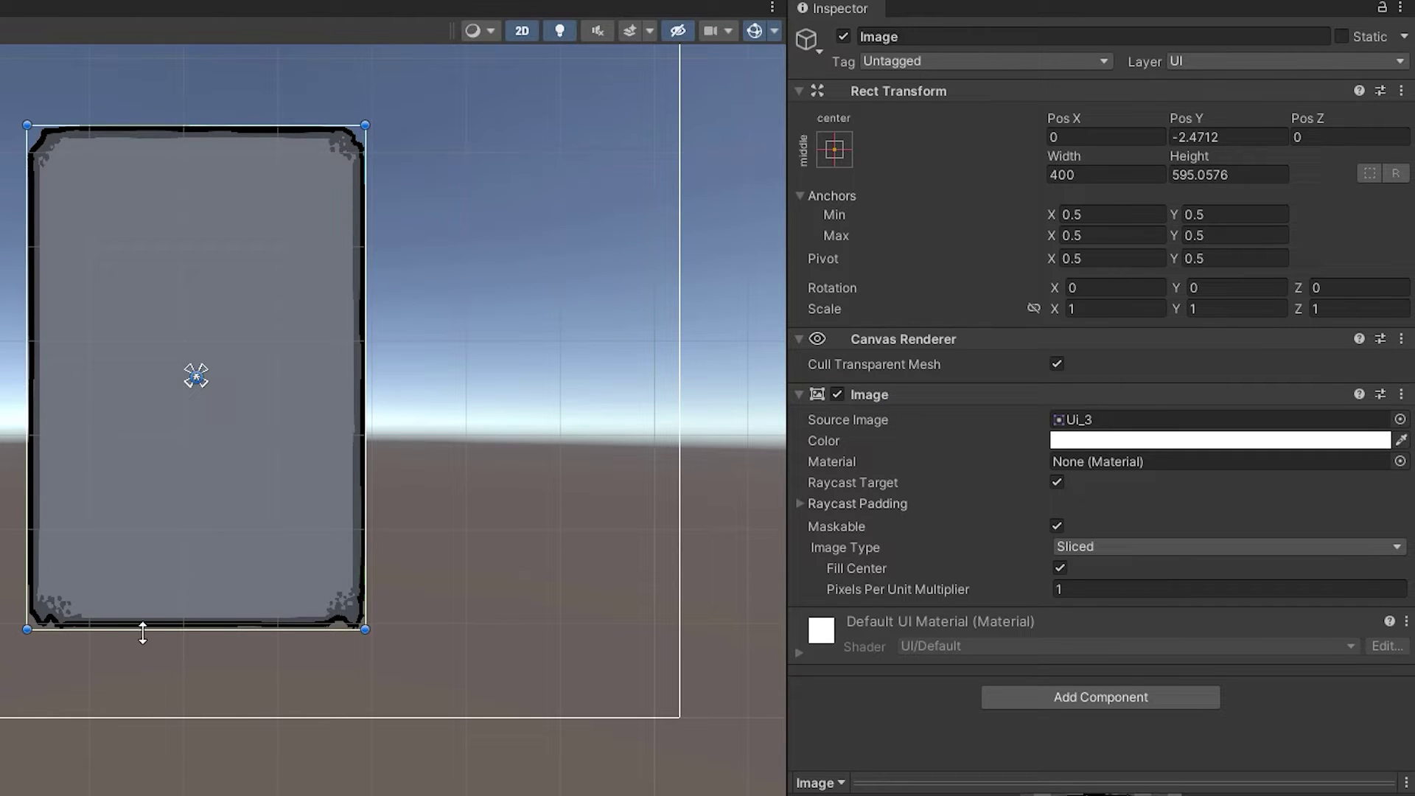
drag(365, 433, 326, 430)
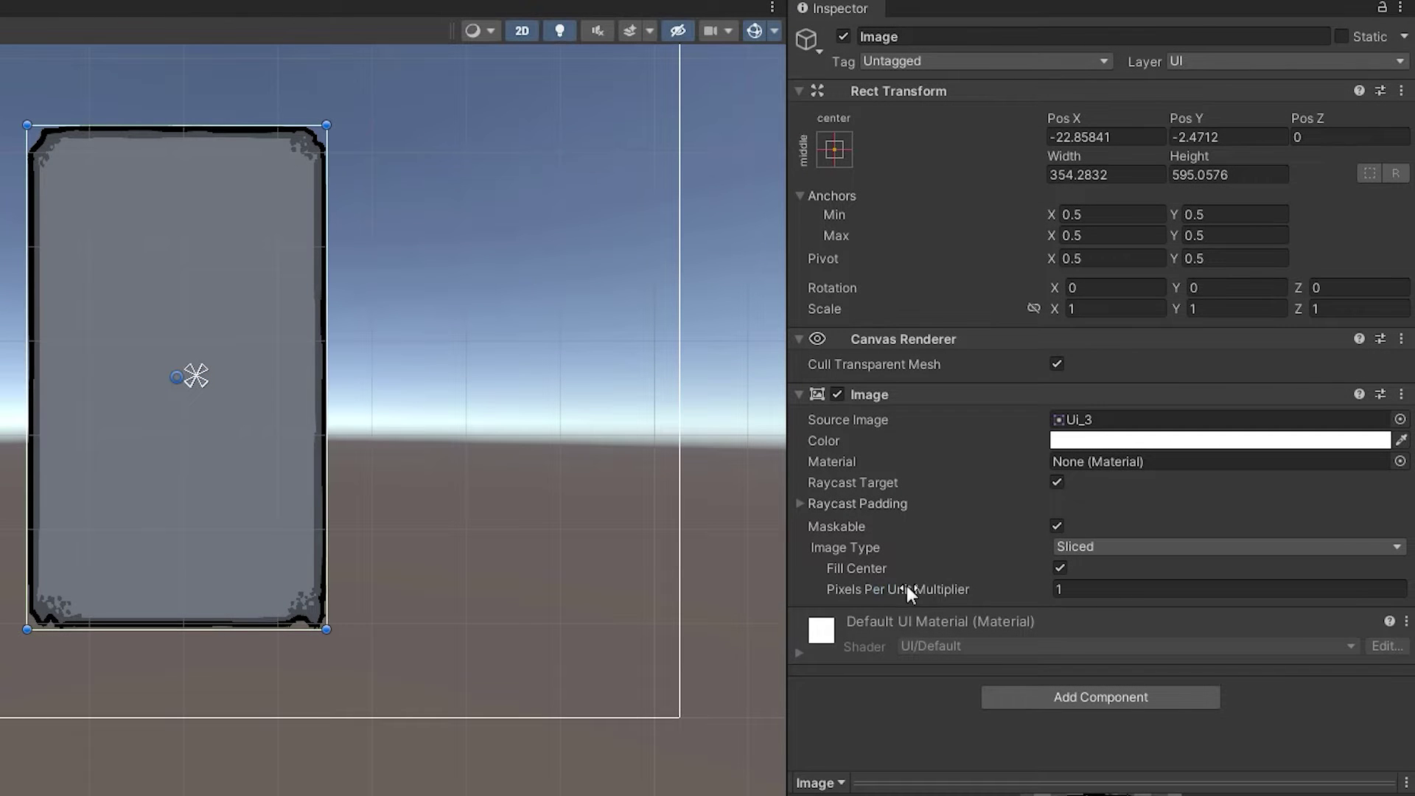
Try a Pixels Per Unit Multiplier of 0.01 on the sliced image and settle on 0.5.
click(1032, 586)
text(0.01)
key(Return)
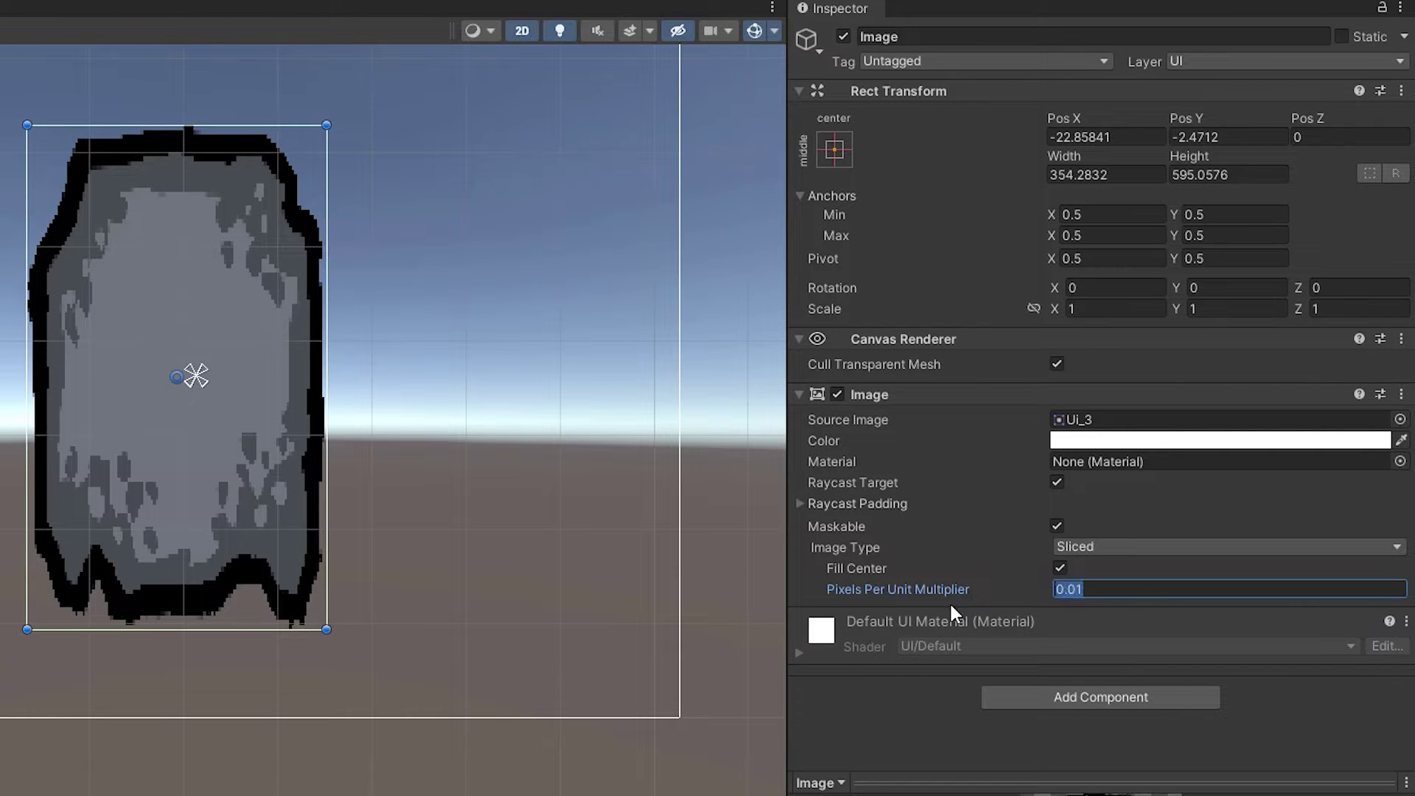
text(0.8)
key(BackSpace)
text(5)
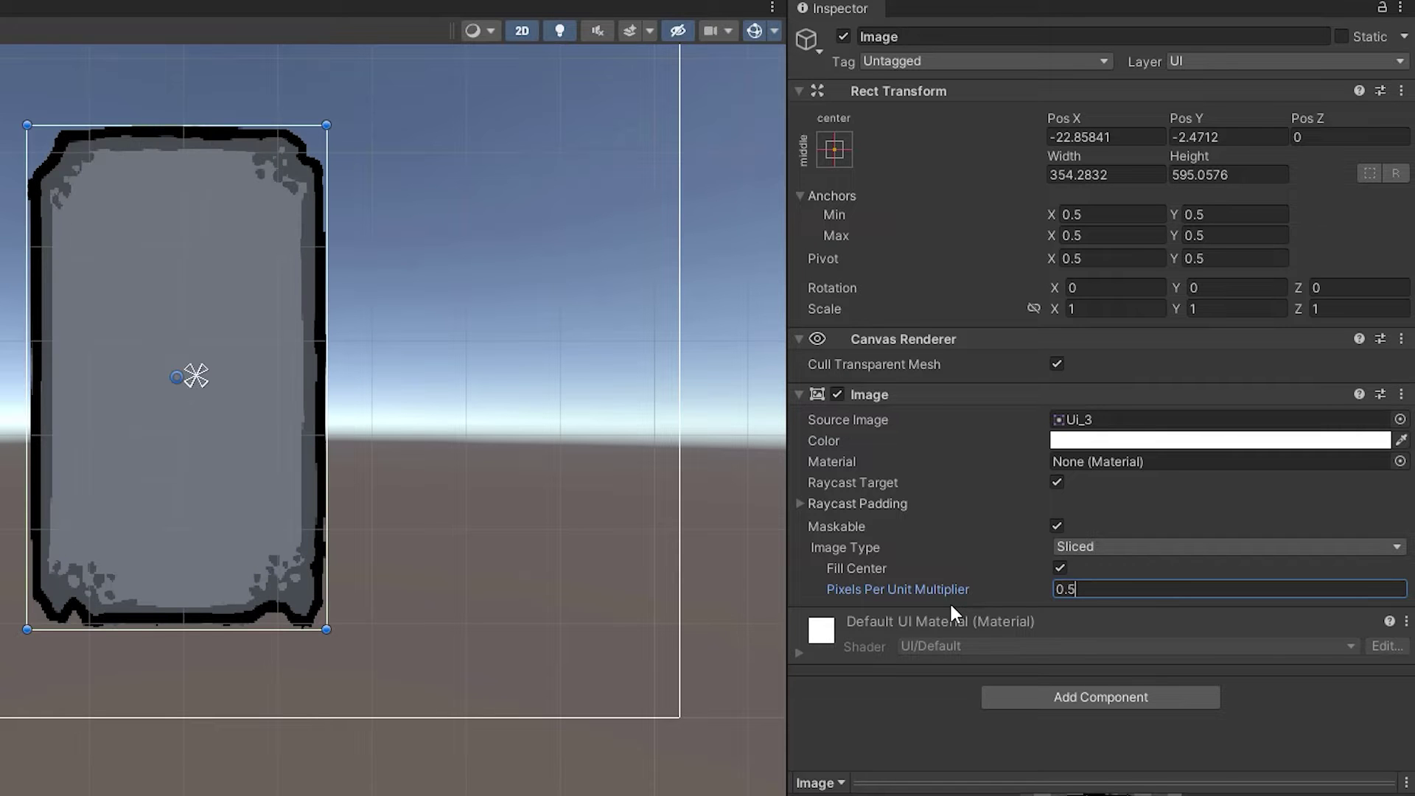
key(BackSpace)
key(BackSpace)
key(BackSpace)
text(2)
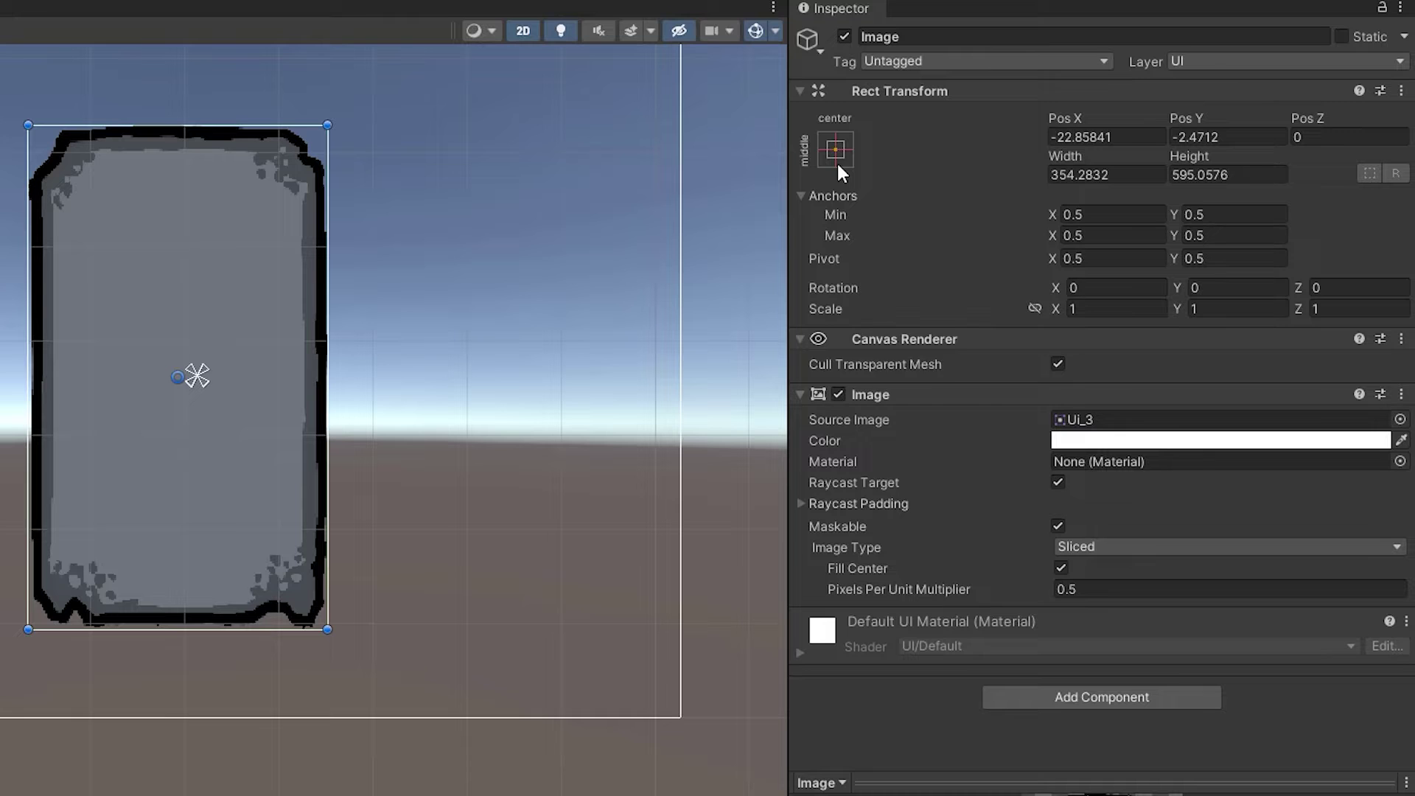
Set the image's anchors to stretch in both directions, including pivot and position, so it fills the canvas.
click(837, 151)
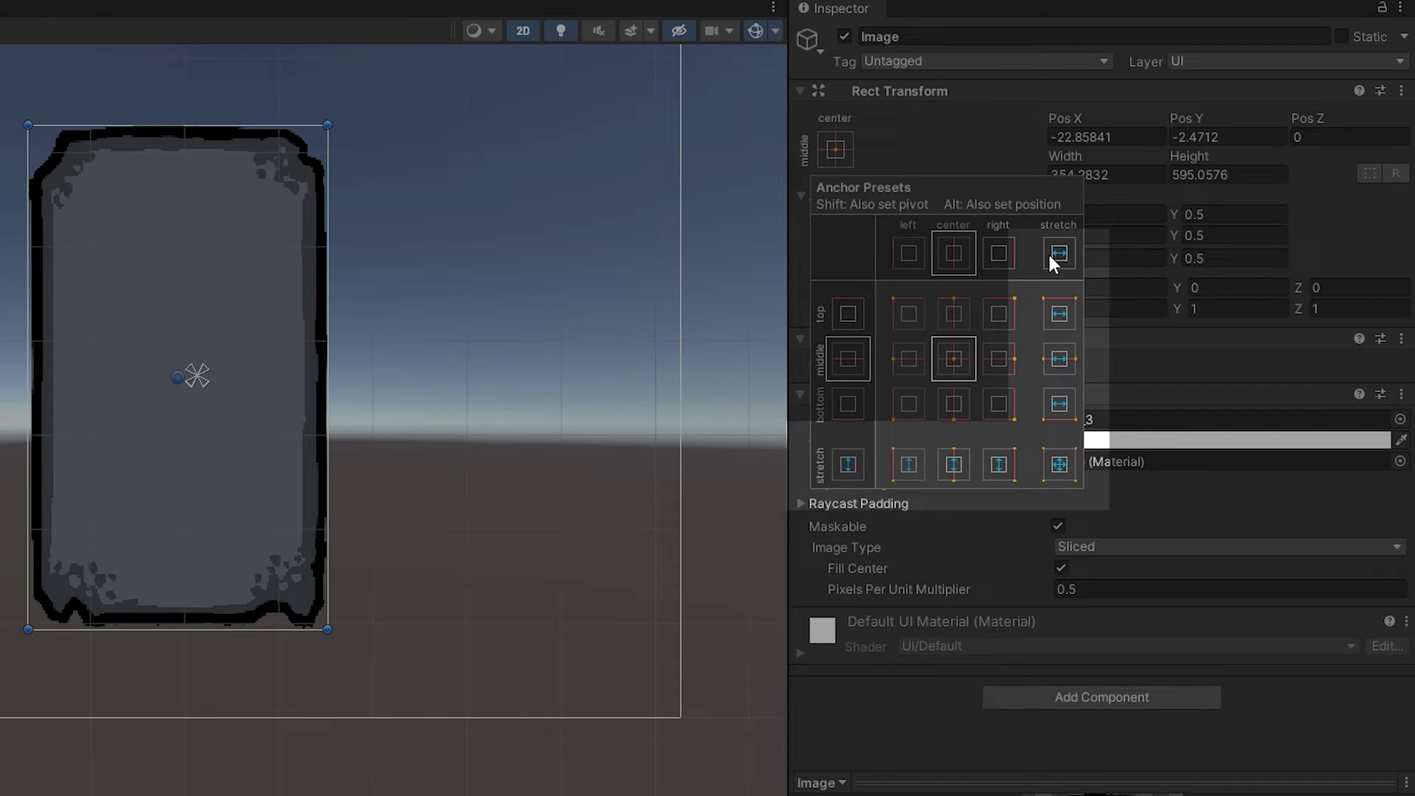
click(1051, 257)
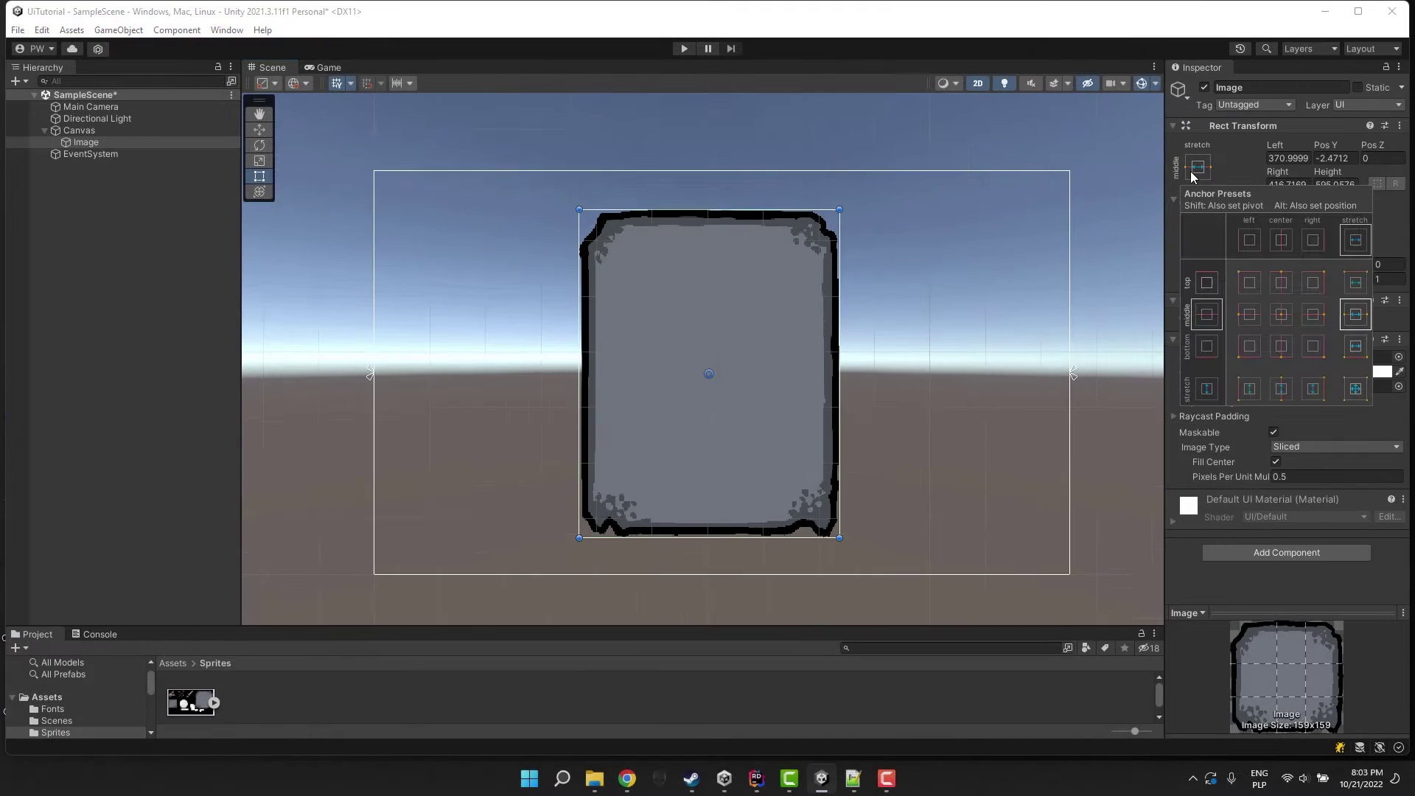
alt+shift+click(1355, 388)
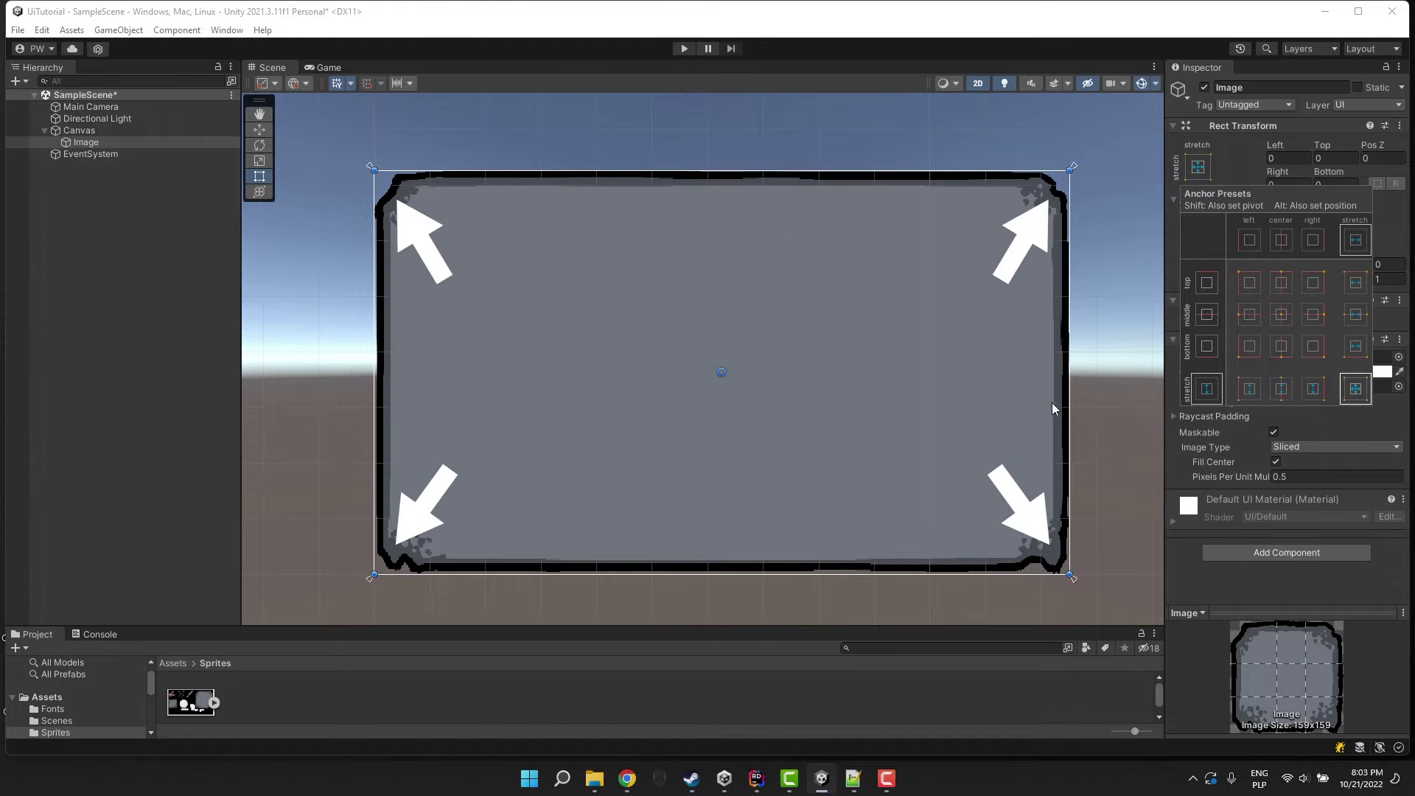
click(1112, 197)
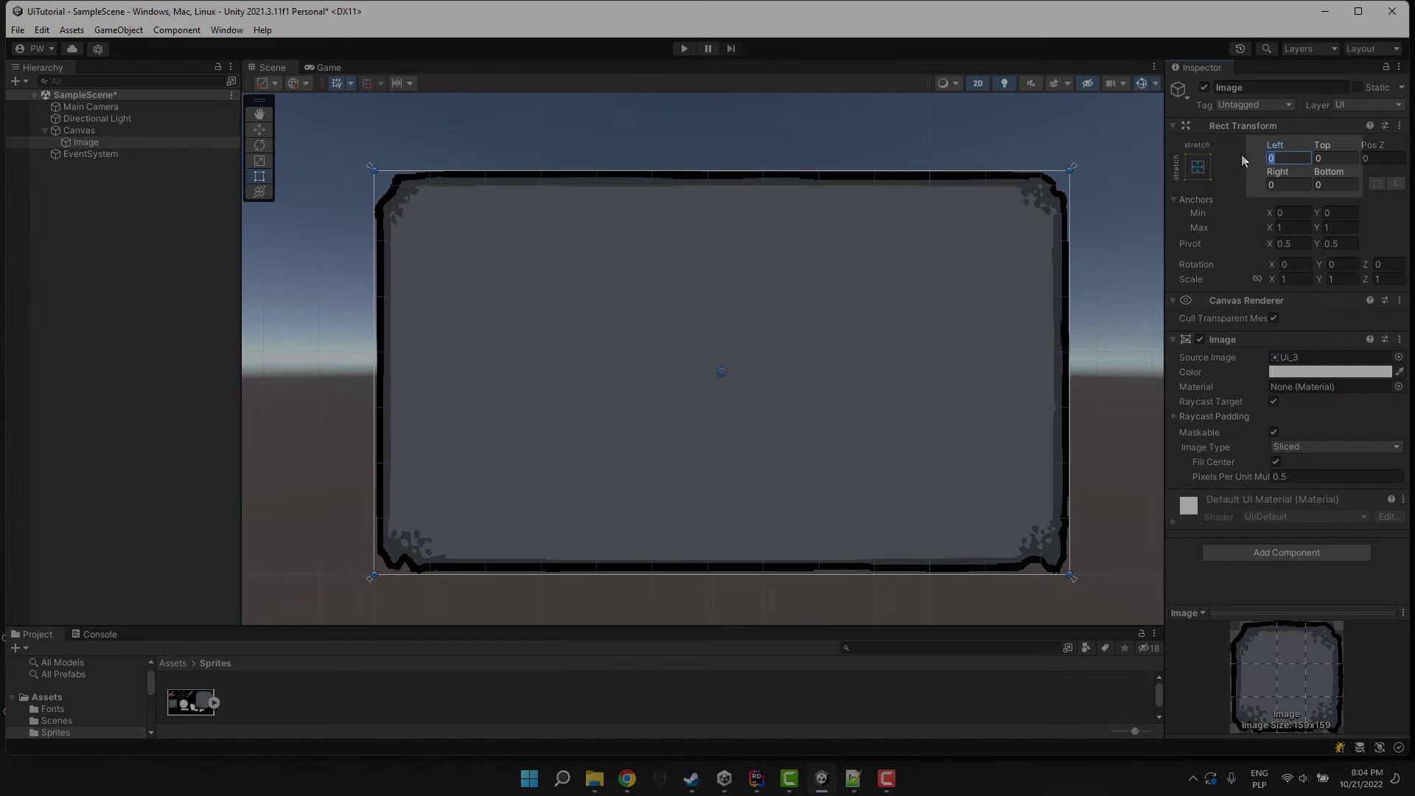
Set the image's Left, Right, Bottom and Top offsets to 40.
text(40)
click(1287, 185)
text(40)
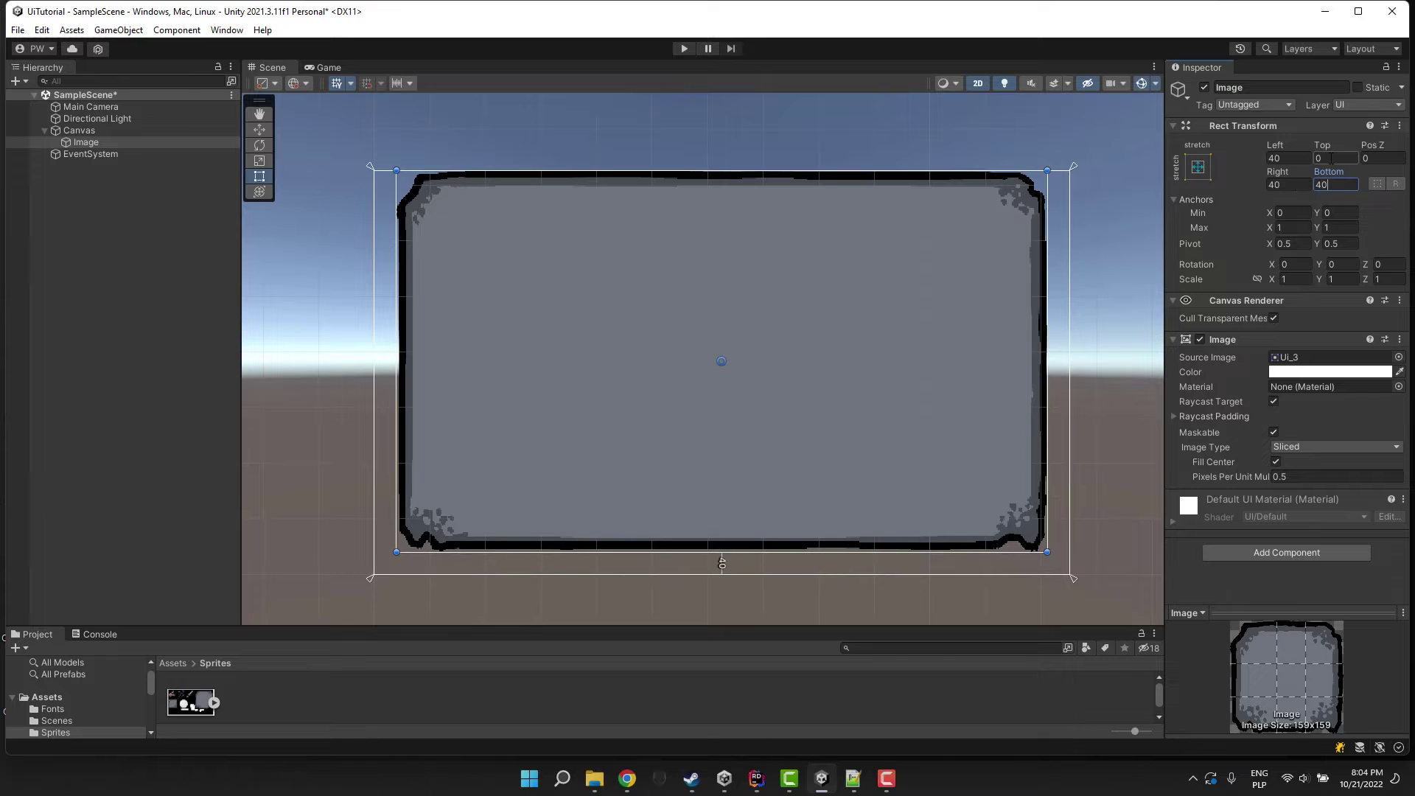
click(1329, 158)
text(40)
click(1290, 159)
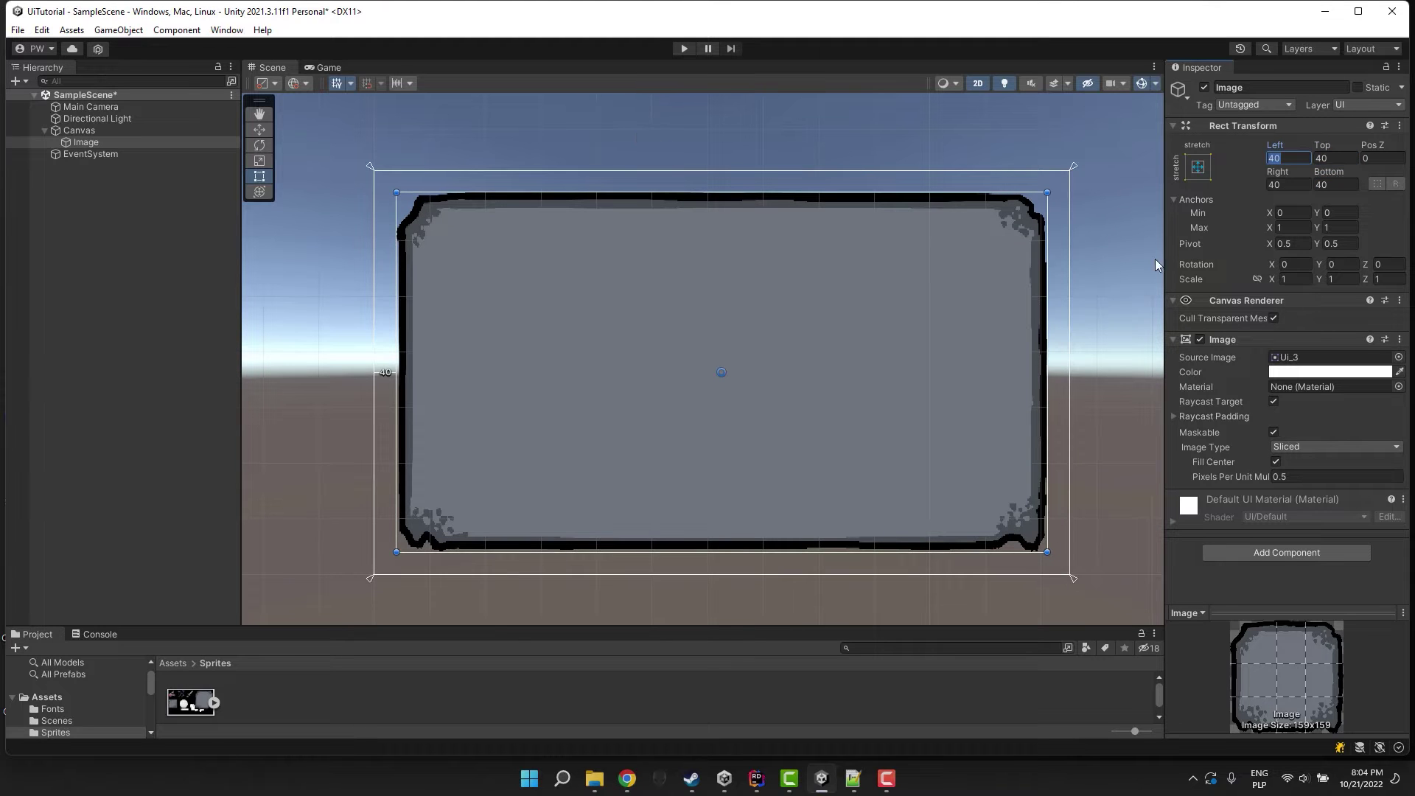
Check in the Game view how the stretched panel adapts while the view is resized.
click(329, 67)
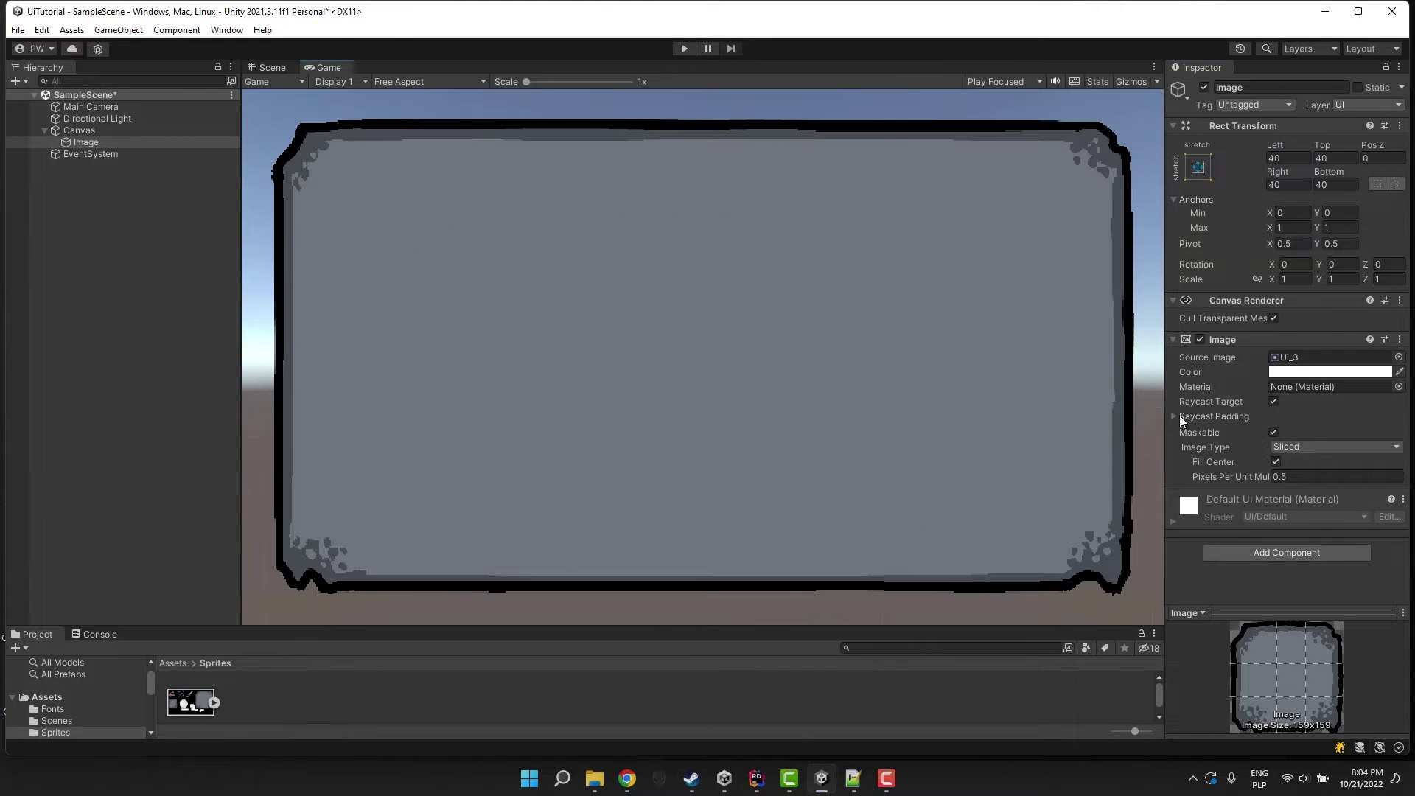
drag(1165, 463, 1089, 462)
mouse_move(911, 614)
mouse_down()
mouse_move(913, 443)
mouse_move(920, 613)
mouse_up()
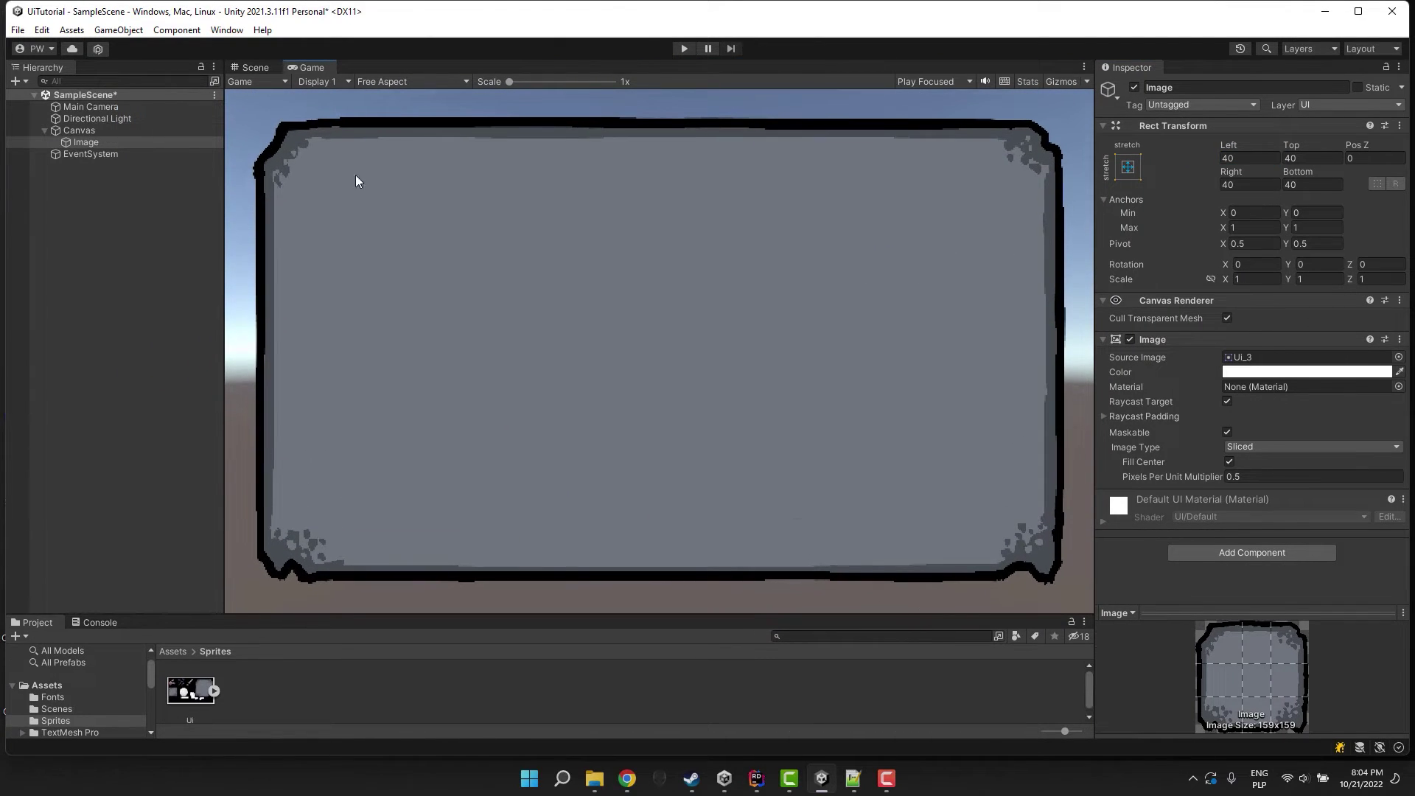
Add a TextMeshPro text as a child of the image in the scene and assign the Anton-Regular SDF font.
click(255, 67)
right_click(88, 145)
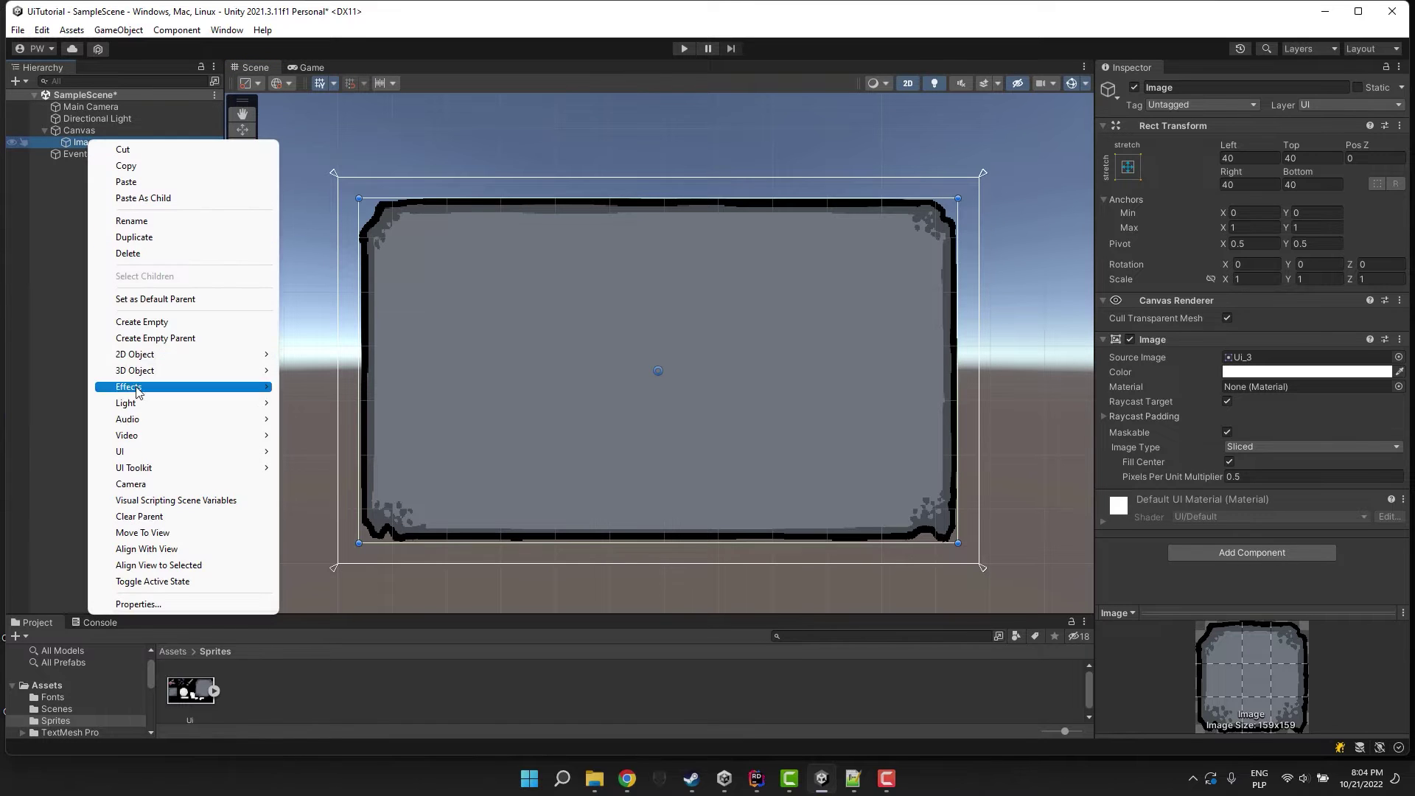
mouse_move(148, 451)
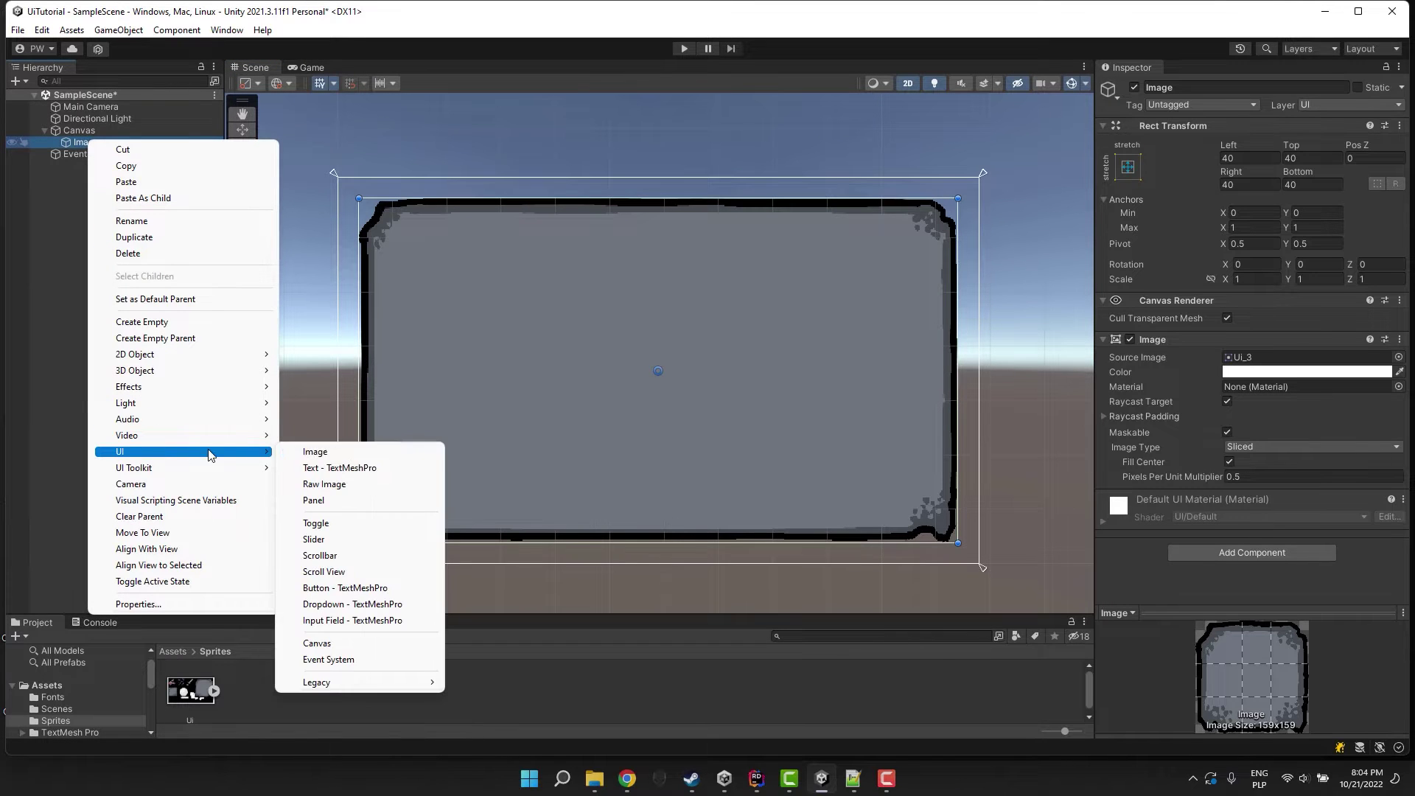
click(348, 468)
click(1389, 478)
double_click(1129, 526)
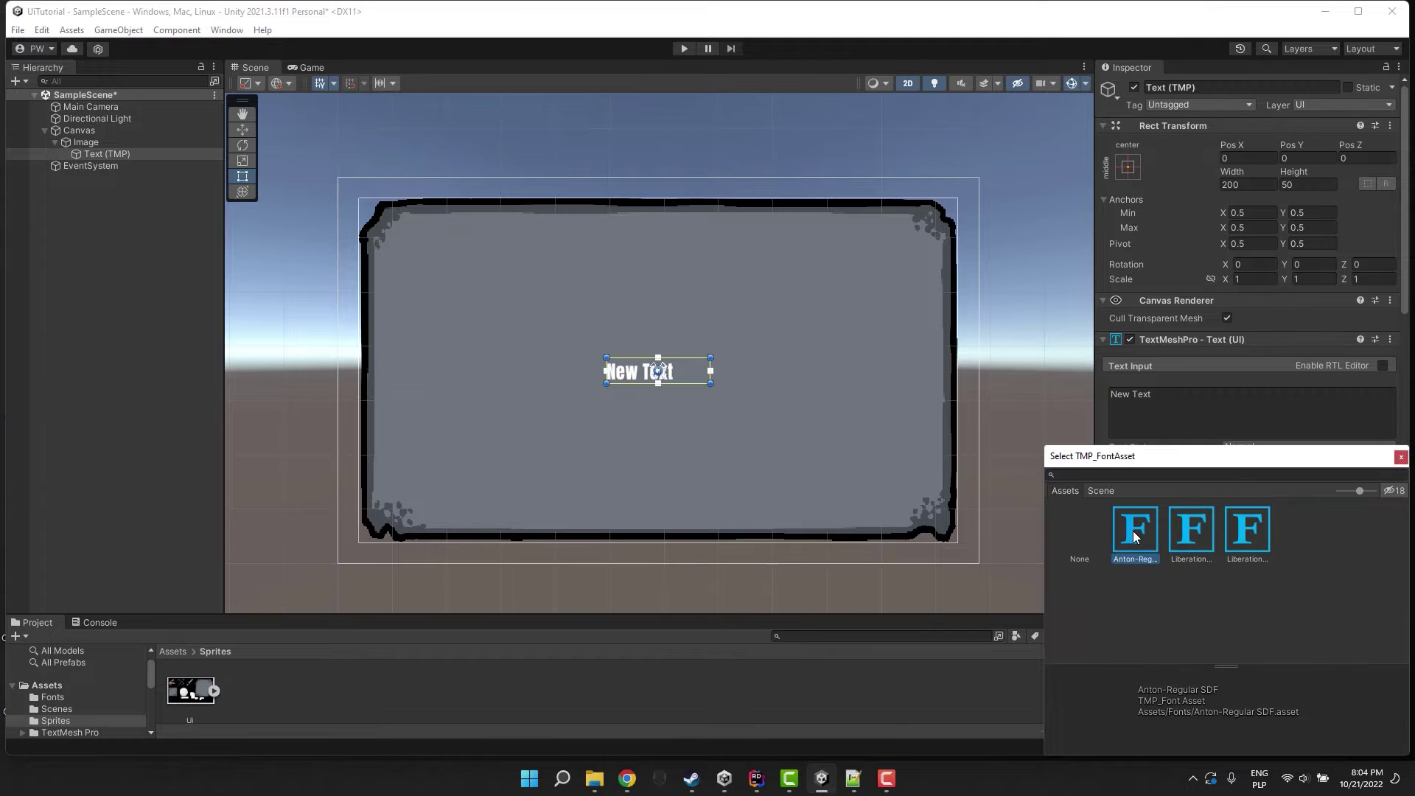
Replace the placeholder text with the Lorem ipsum paragraphs and move the text box up to Pos Y 253.
click(1206, 400)
key(ctrl+v)
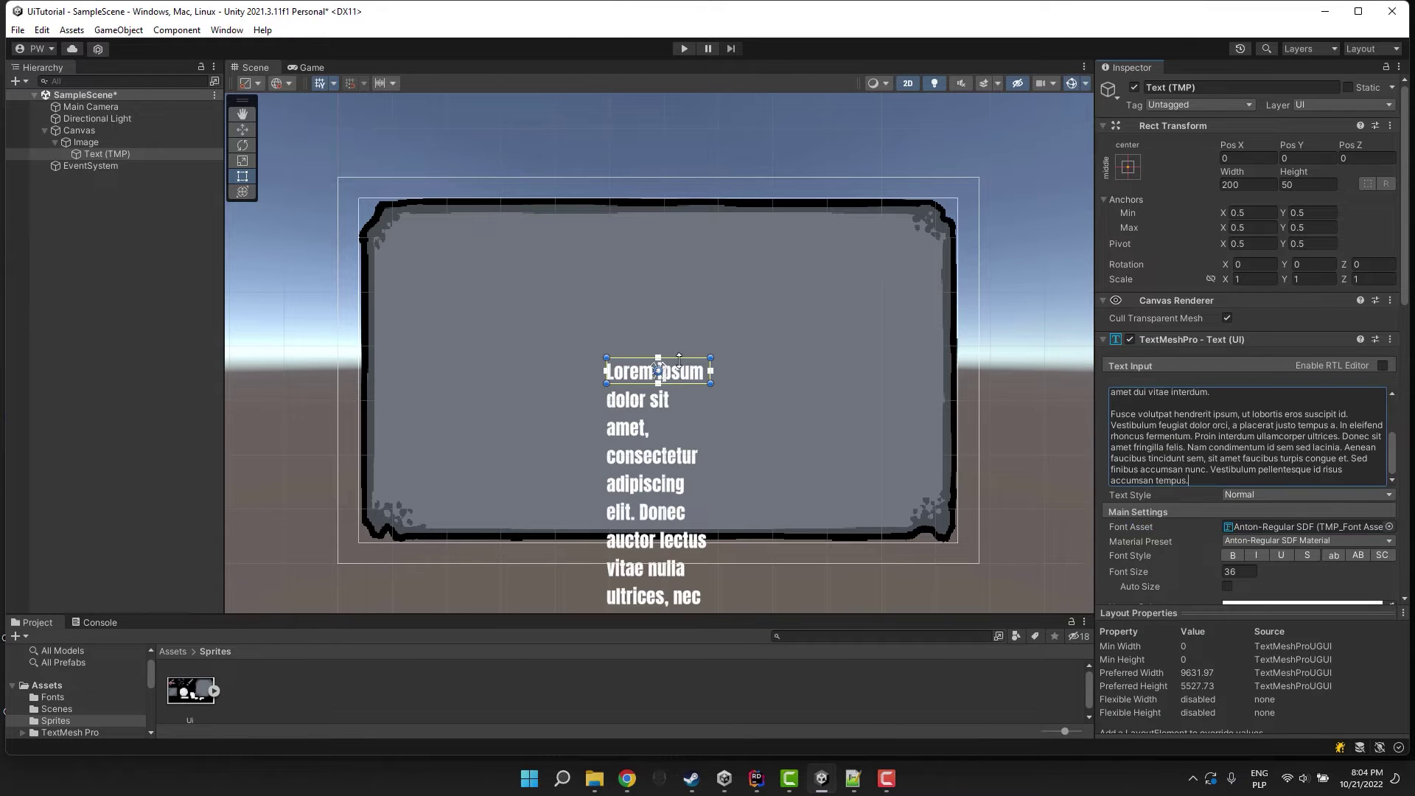
drag(679, 359, 679, 228)
Set the text's anchors to stretch in both directions and its position to fill the parent image.
click(1128, 166)
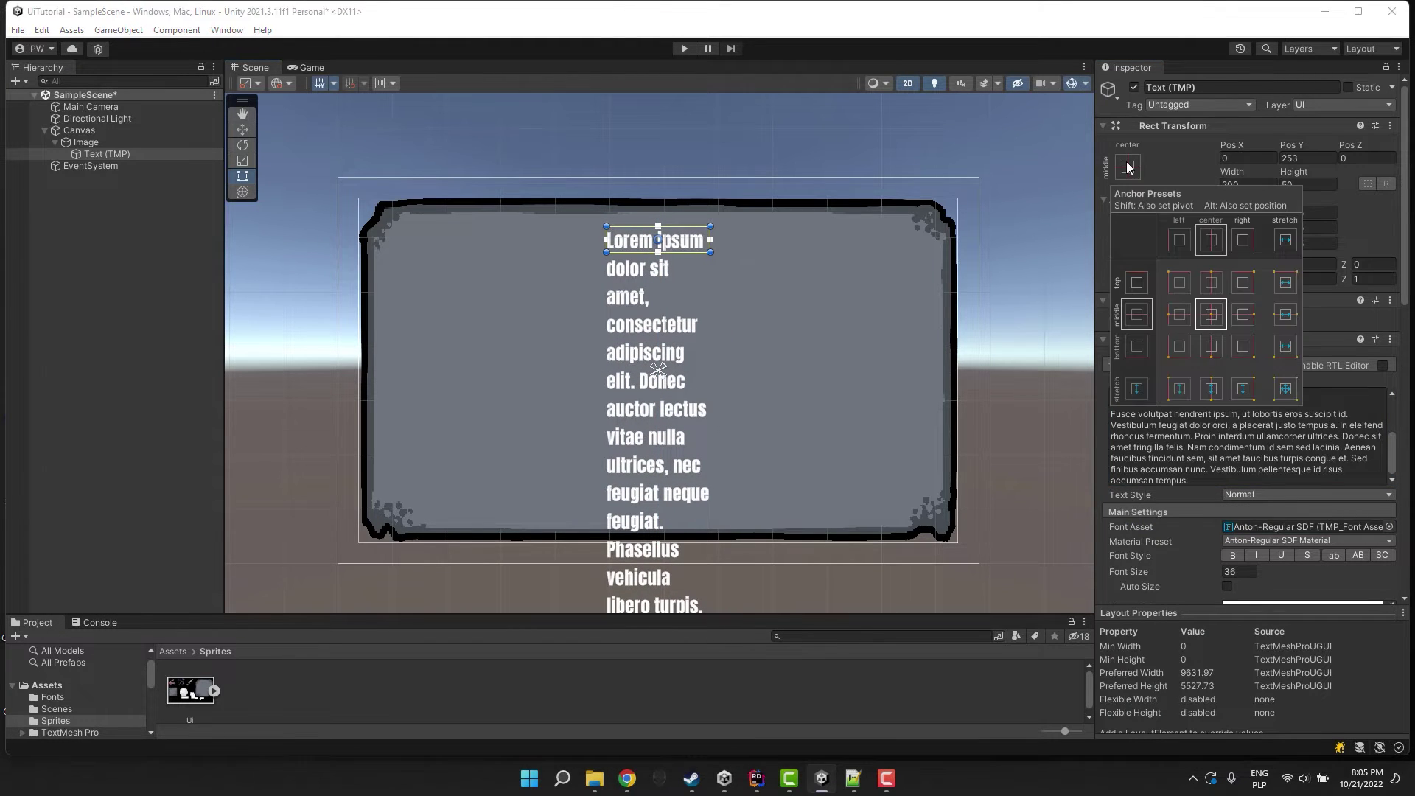
alt+click(1286, 391)
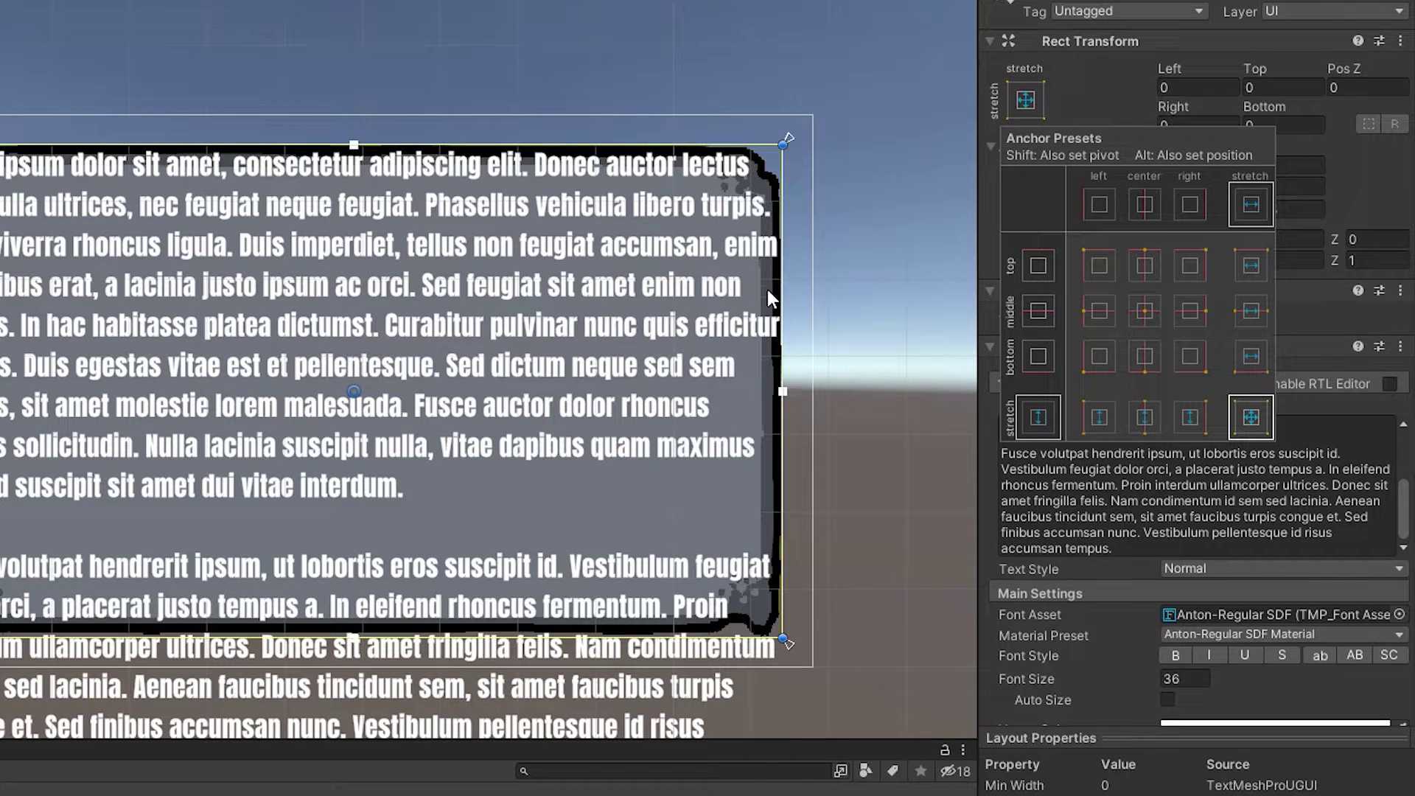
click(1120, 518)
click(1121, 518)
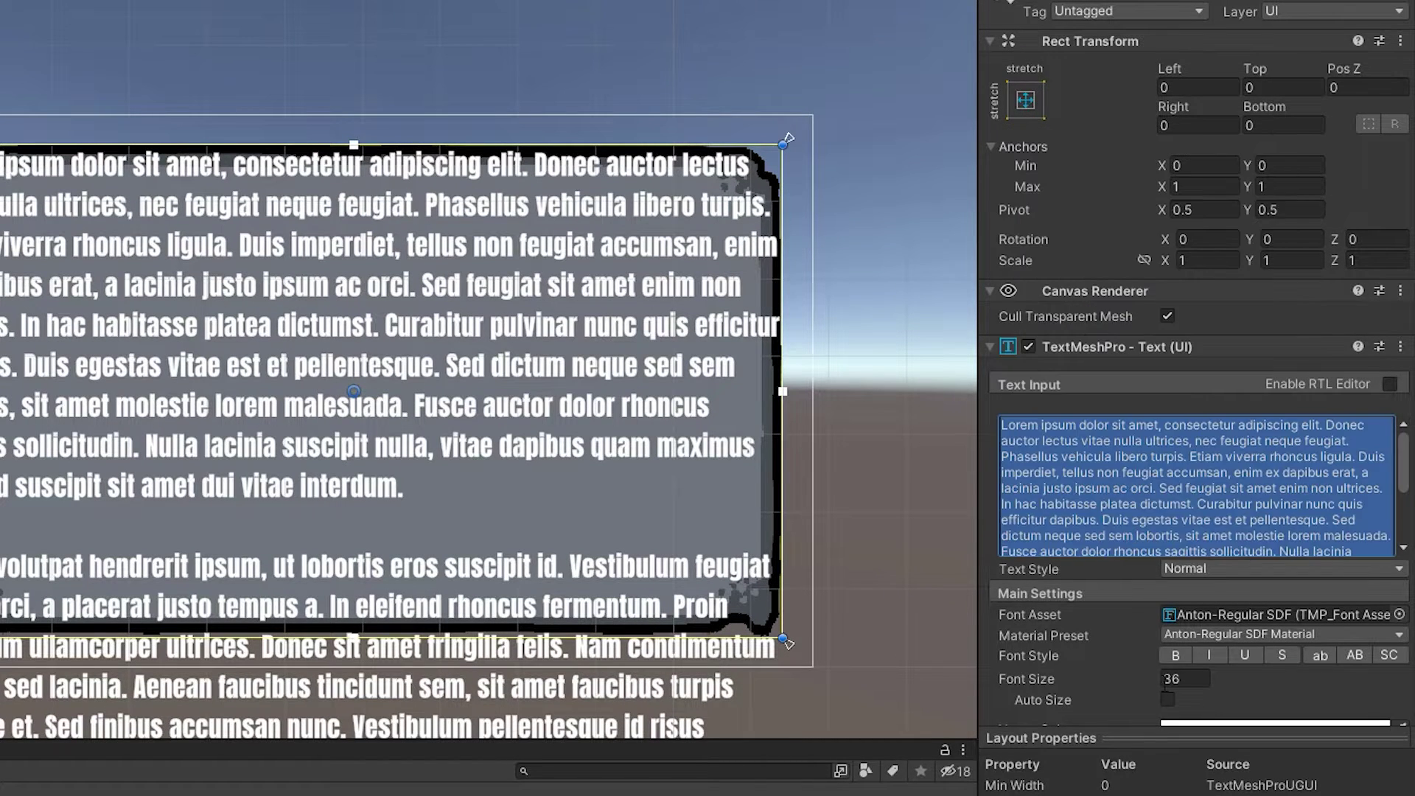
Enable Auto Size on the text and test it by shortening the text box, undoing that resize.
scroll(807, 618, down, 2)
click(1168, 698)
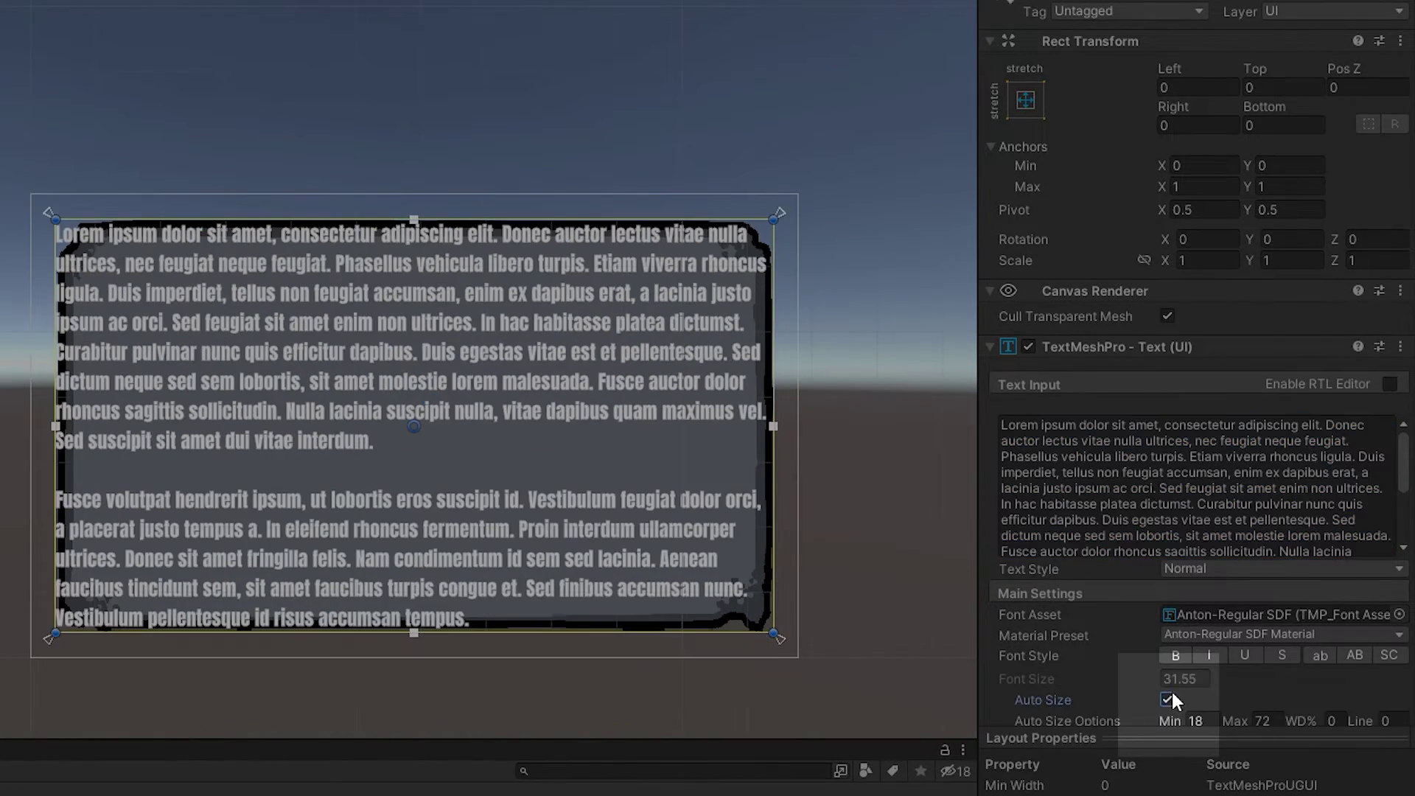
scroll(1130, 683, down, 2)
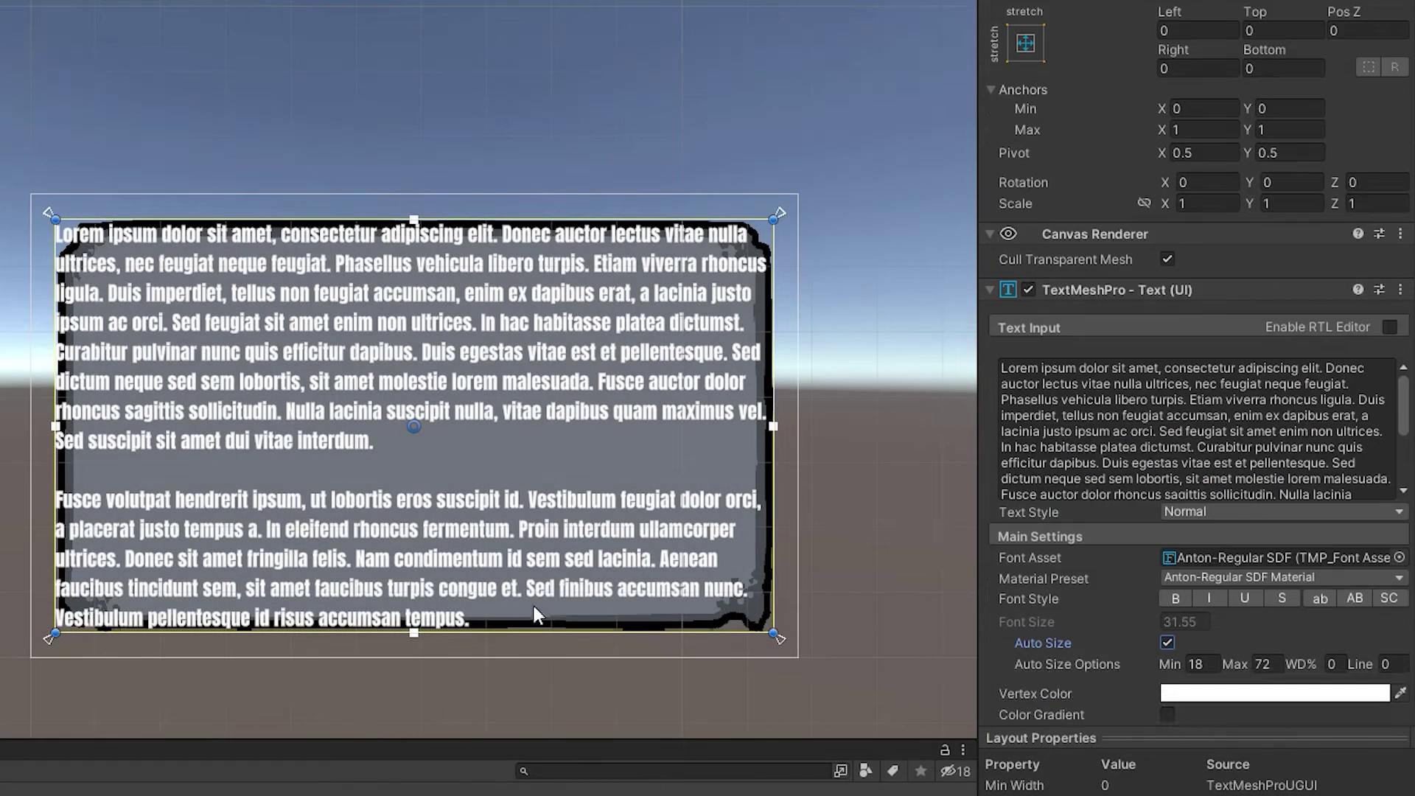
drag(530, 633, 522, 402)
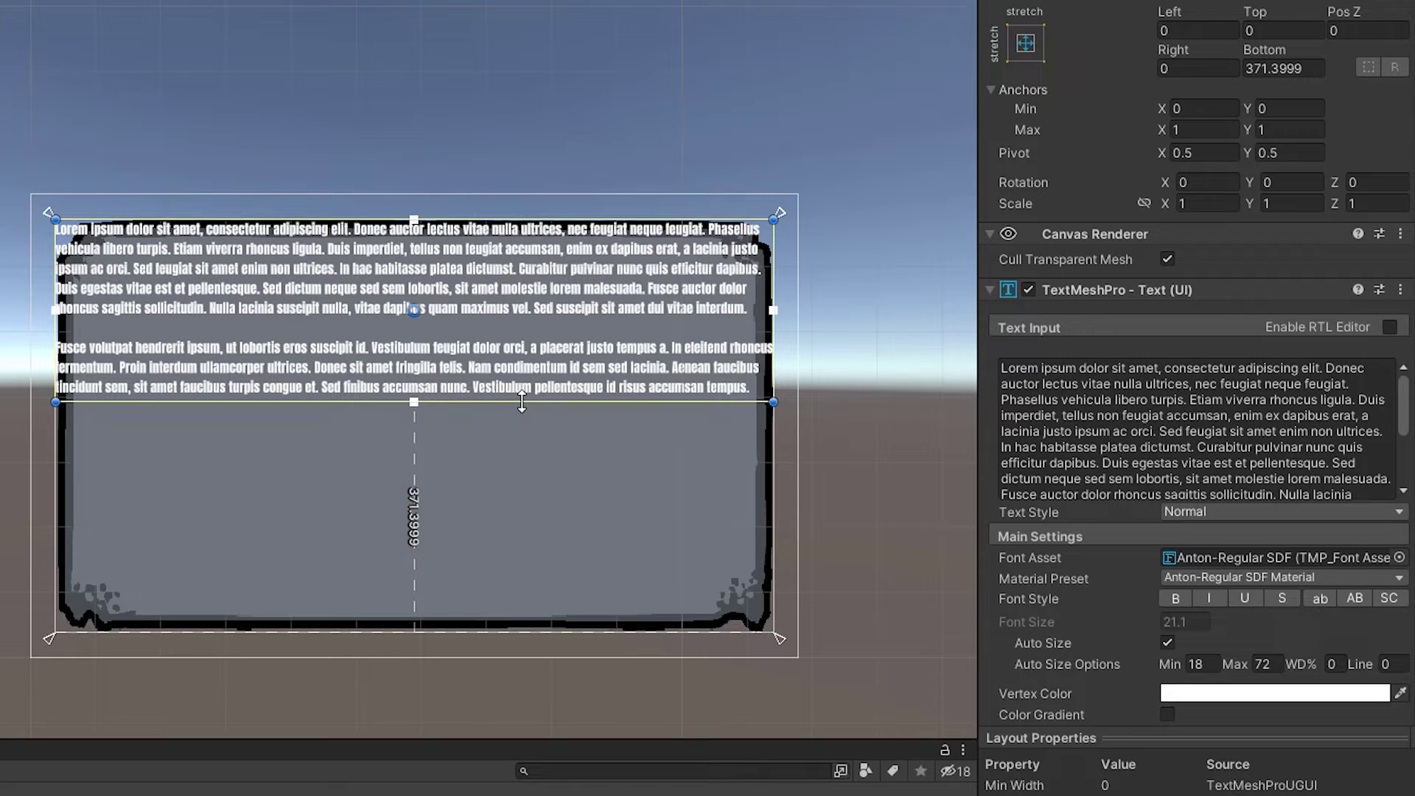
key(ctrl+z)
Set the text alignment to Justified horizontally and Midline vertically.
scroll(1216, 589, down, 2)
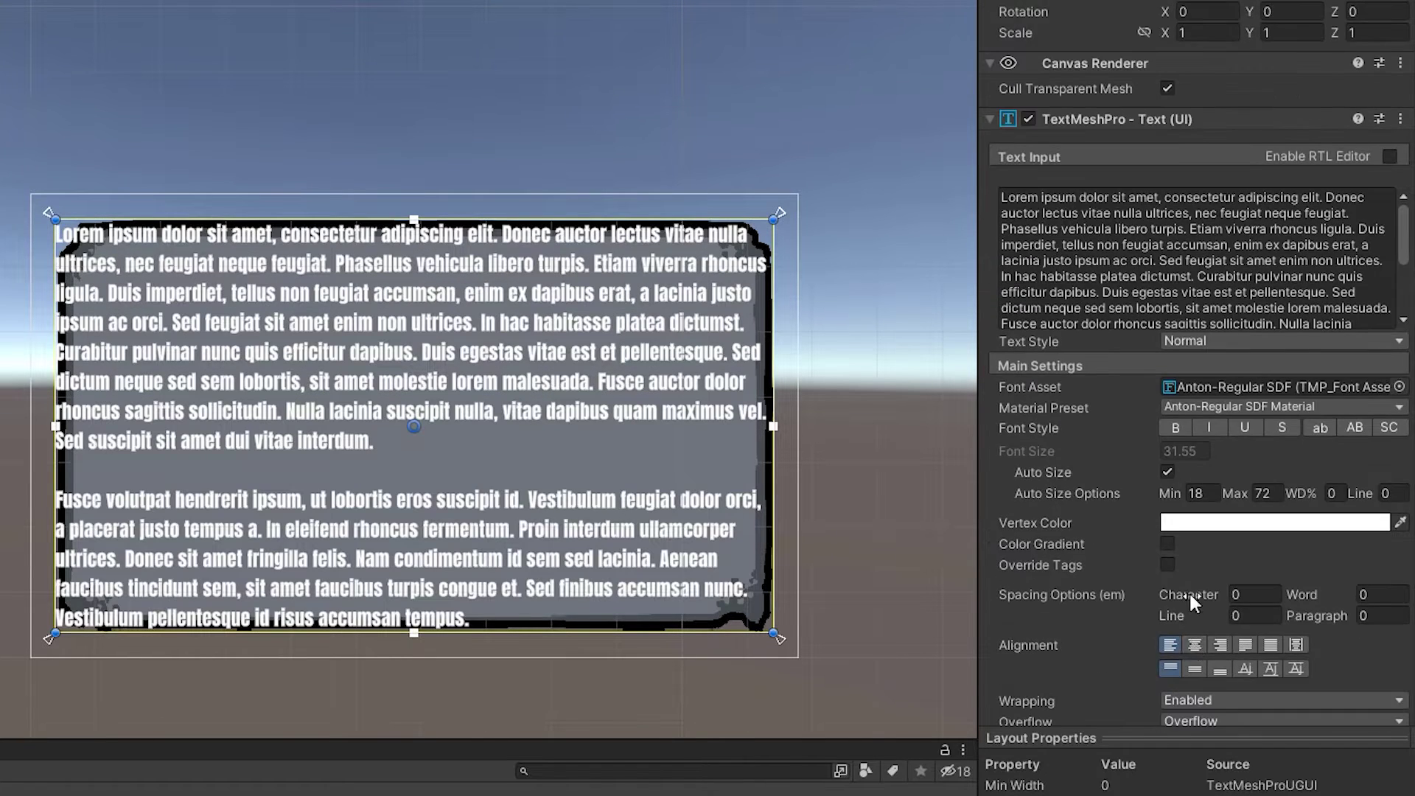
click(1191, 642)
click(1249, 644)
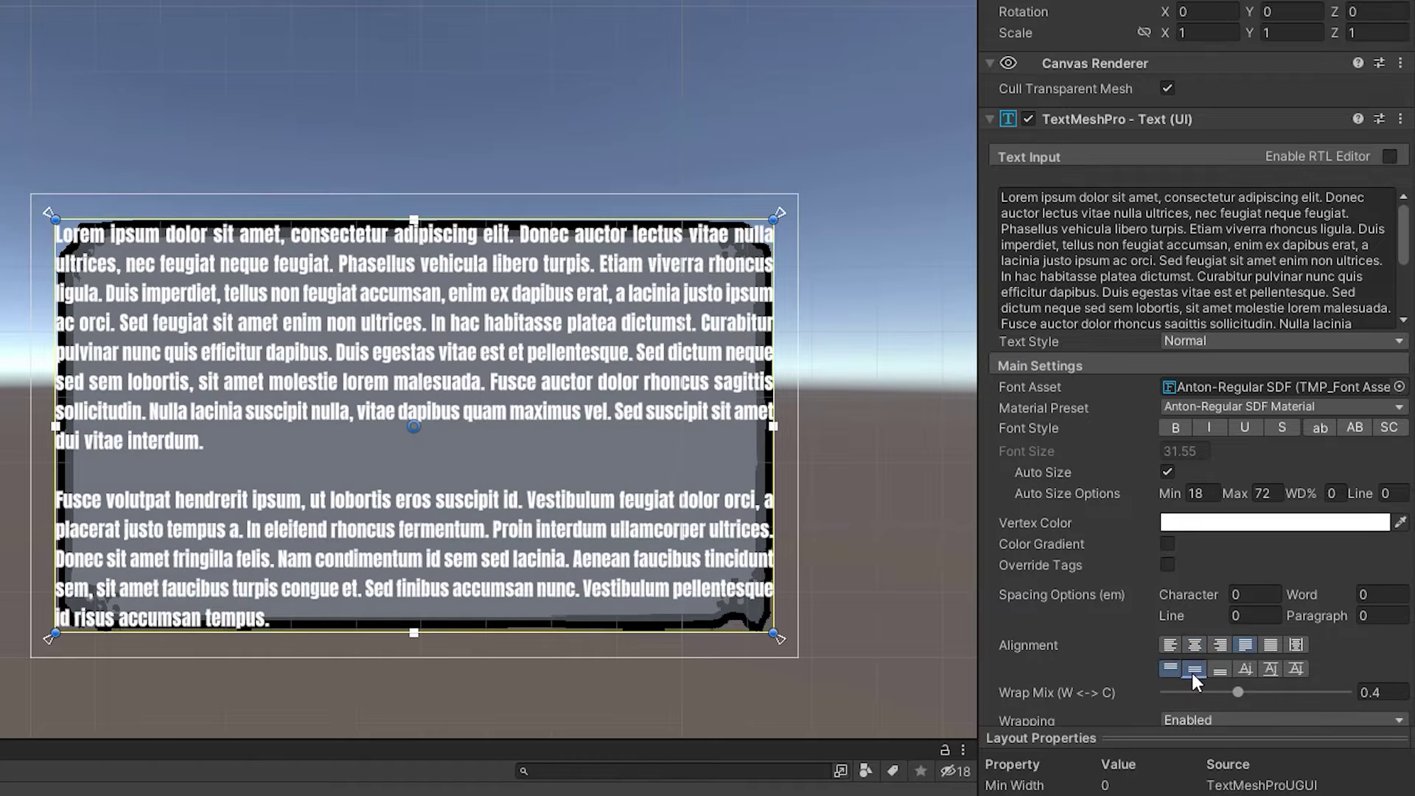
click(1267, 668)
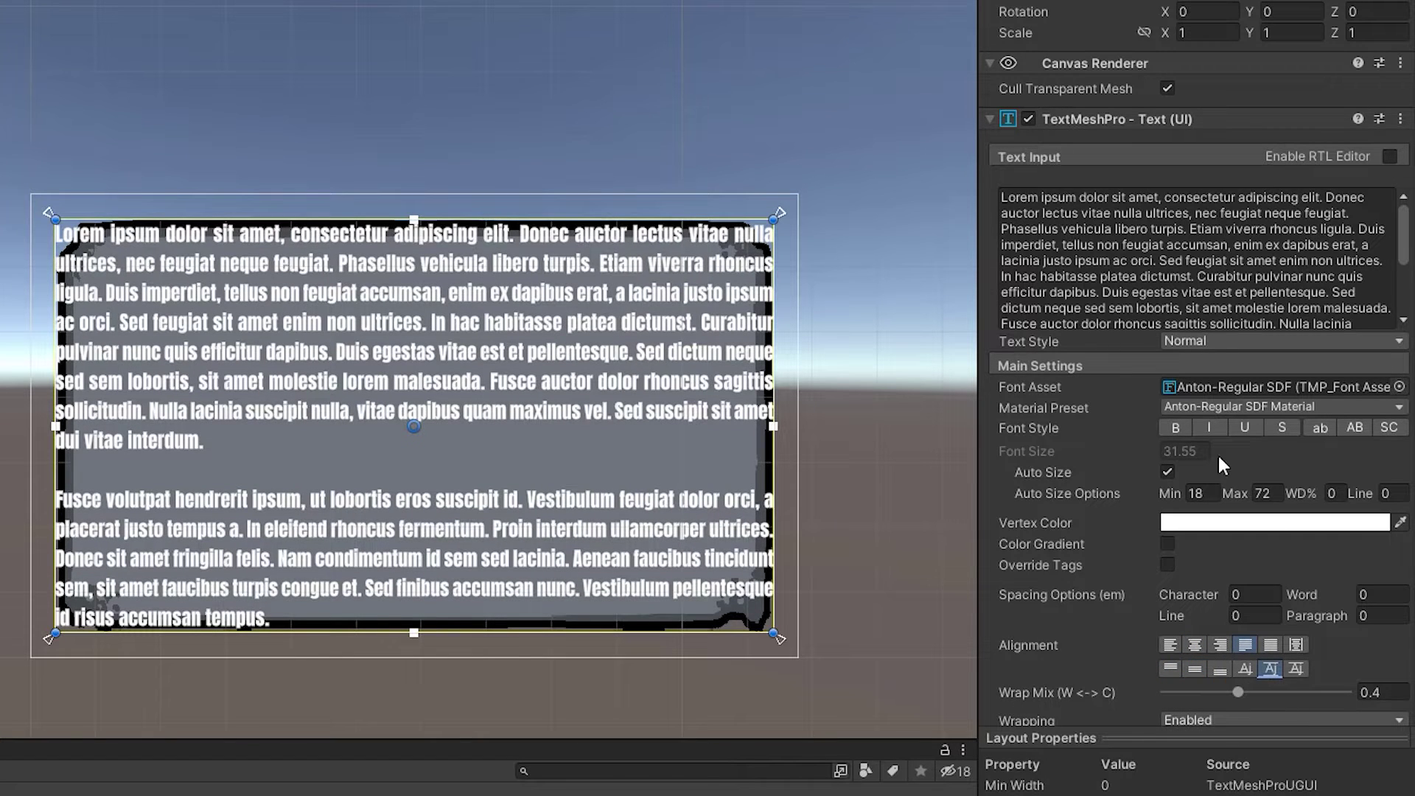
Set the paragraph text's Left, Top, Right and Bottom offsets to 50.
scroll(1089, 435, up, 4)
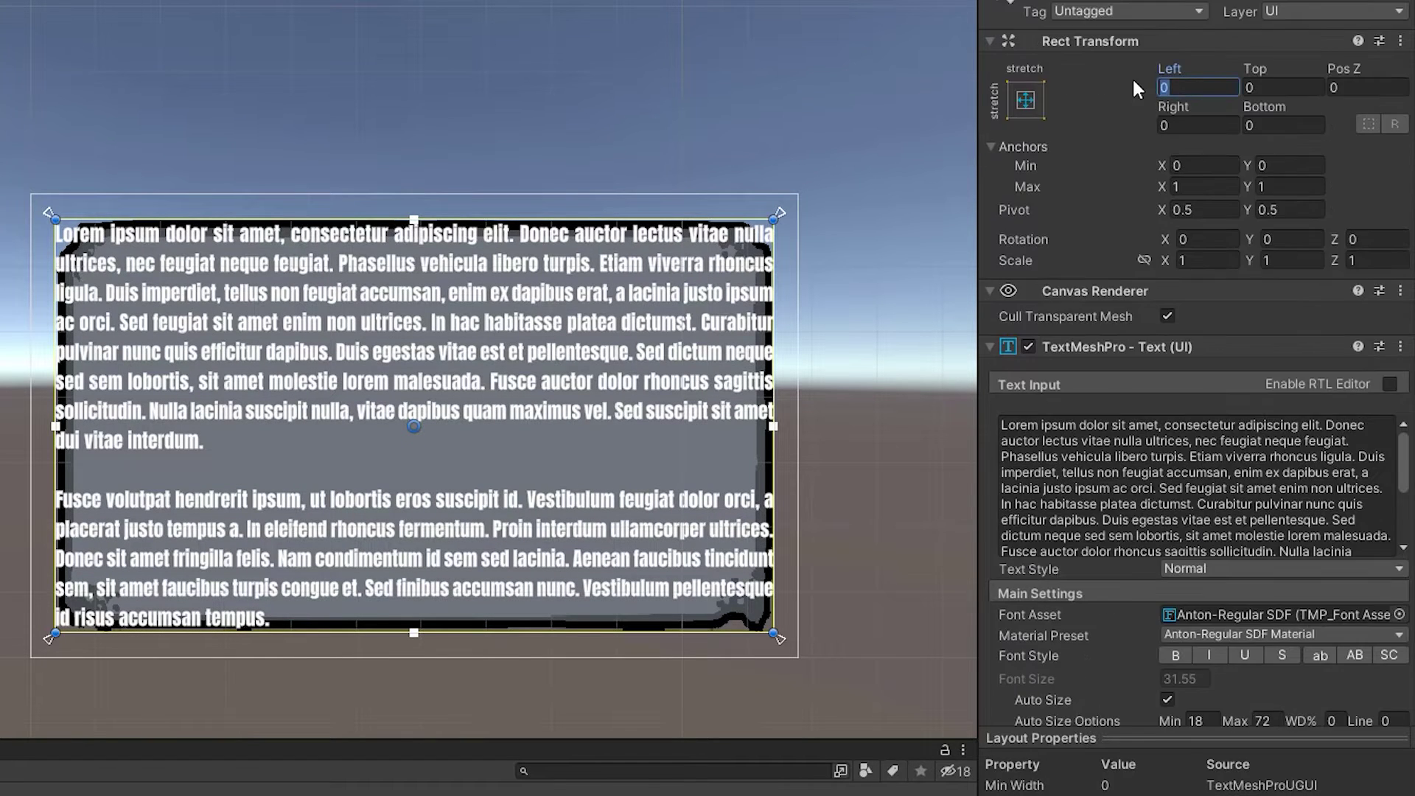
text(50)
key(Tab)
text(50)
key(Tab)
key(Tab)
text(50)
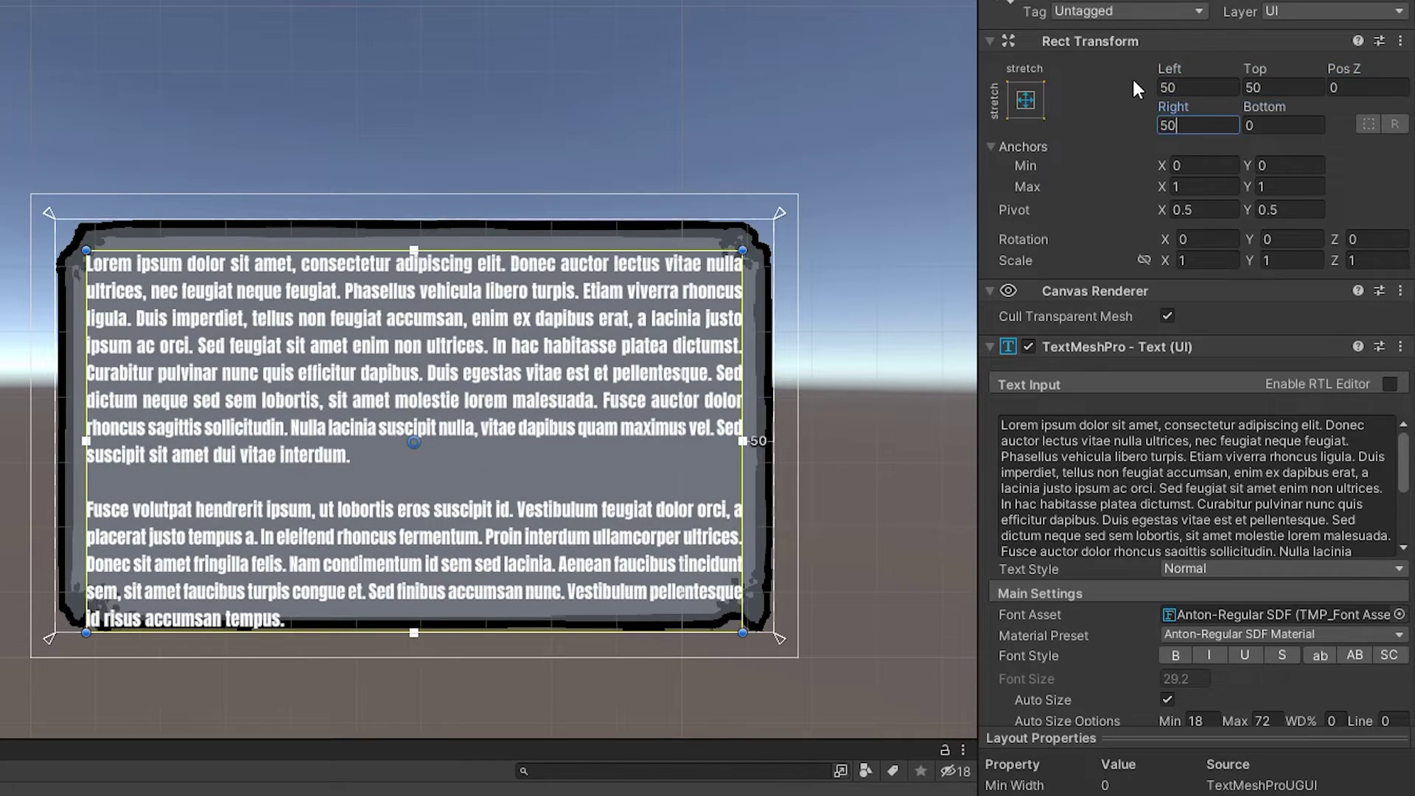
key(Return)
click(1286, 128)
text(50)
click(1201, 126)
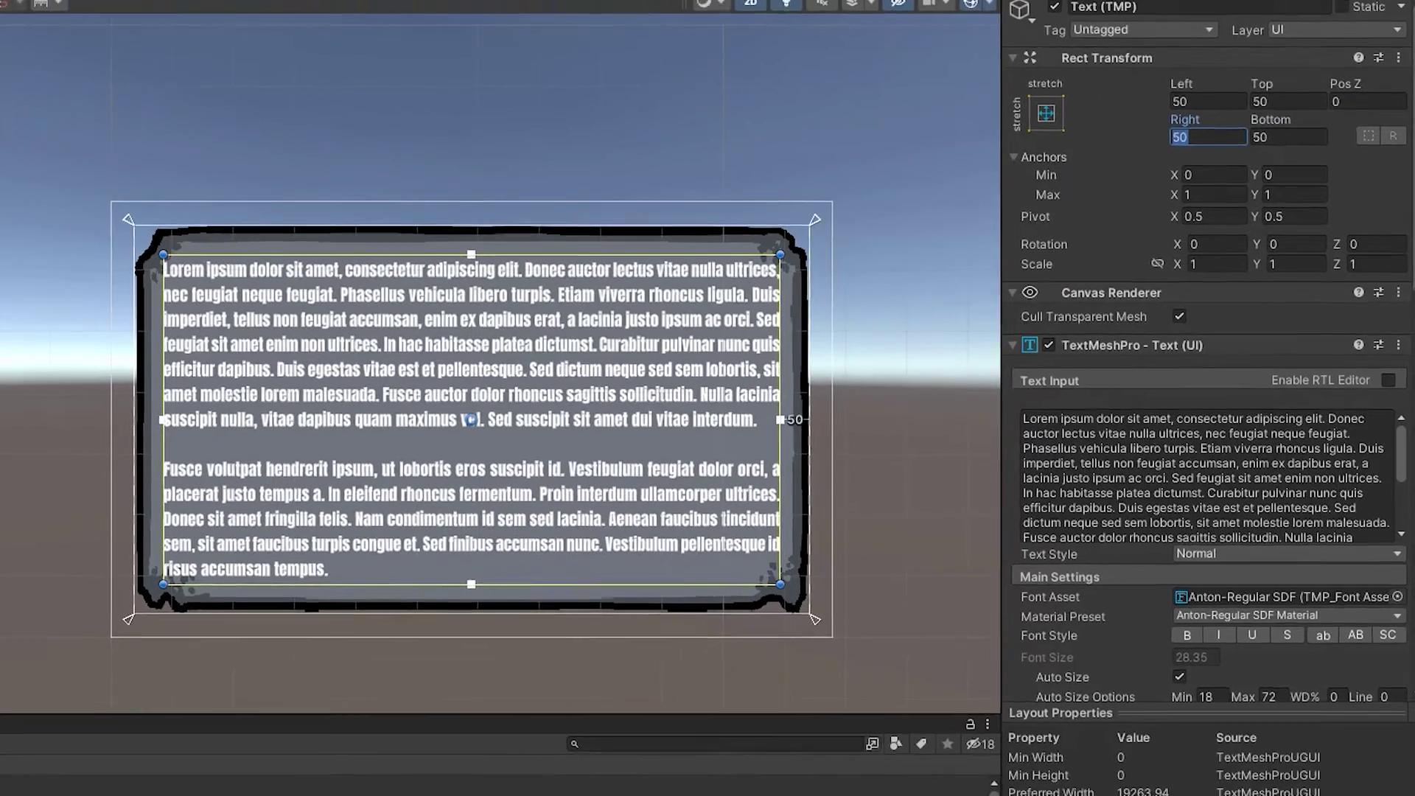
Preview the padded text in the Game view and resize the view's width to check how it adapts.
click(196, 465)
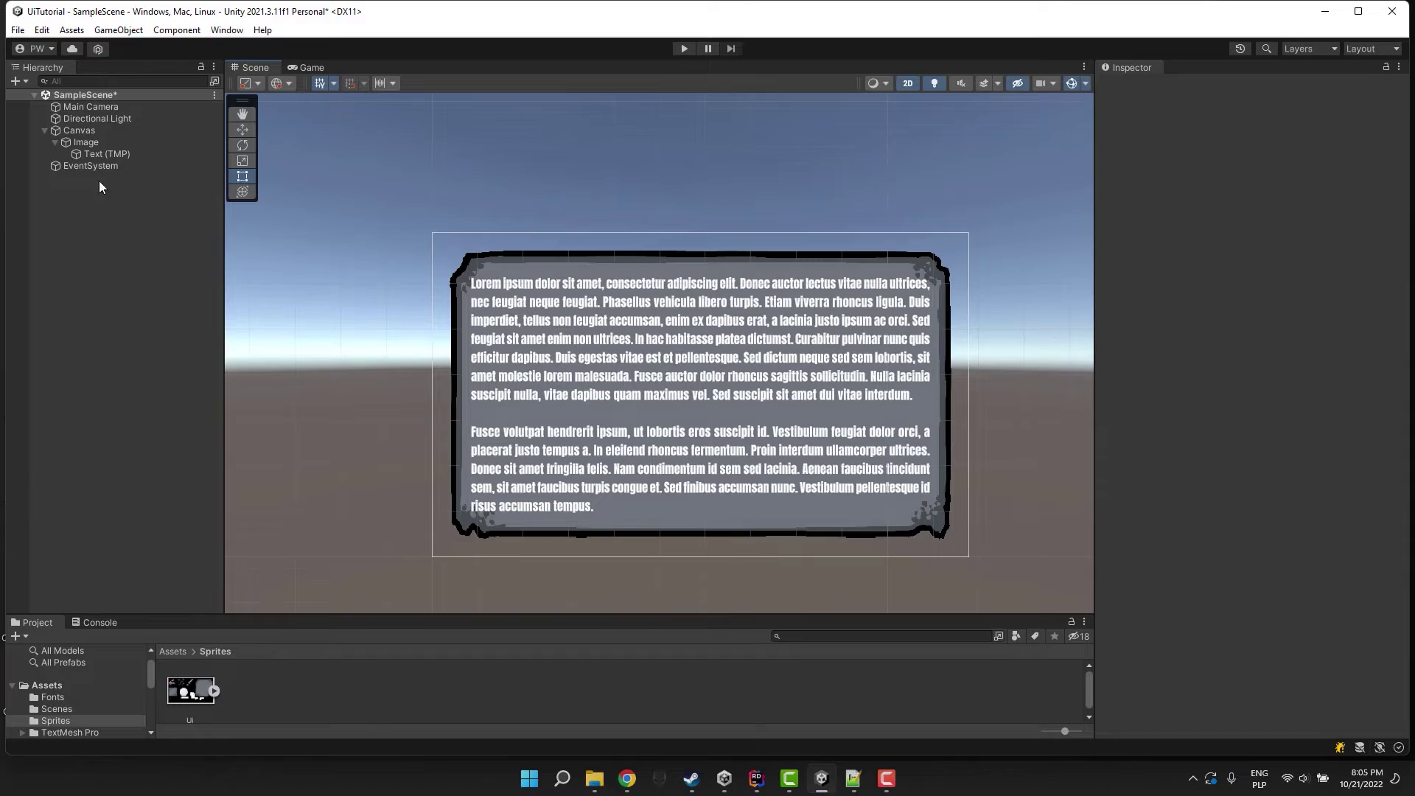
click(307, 67)
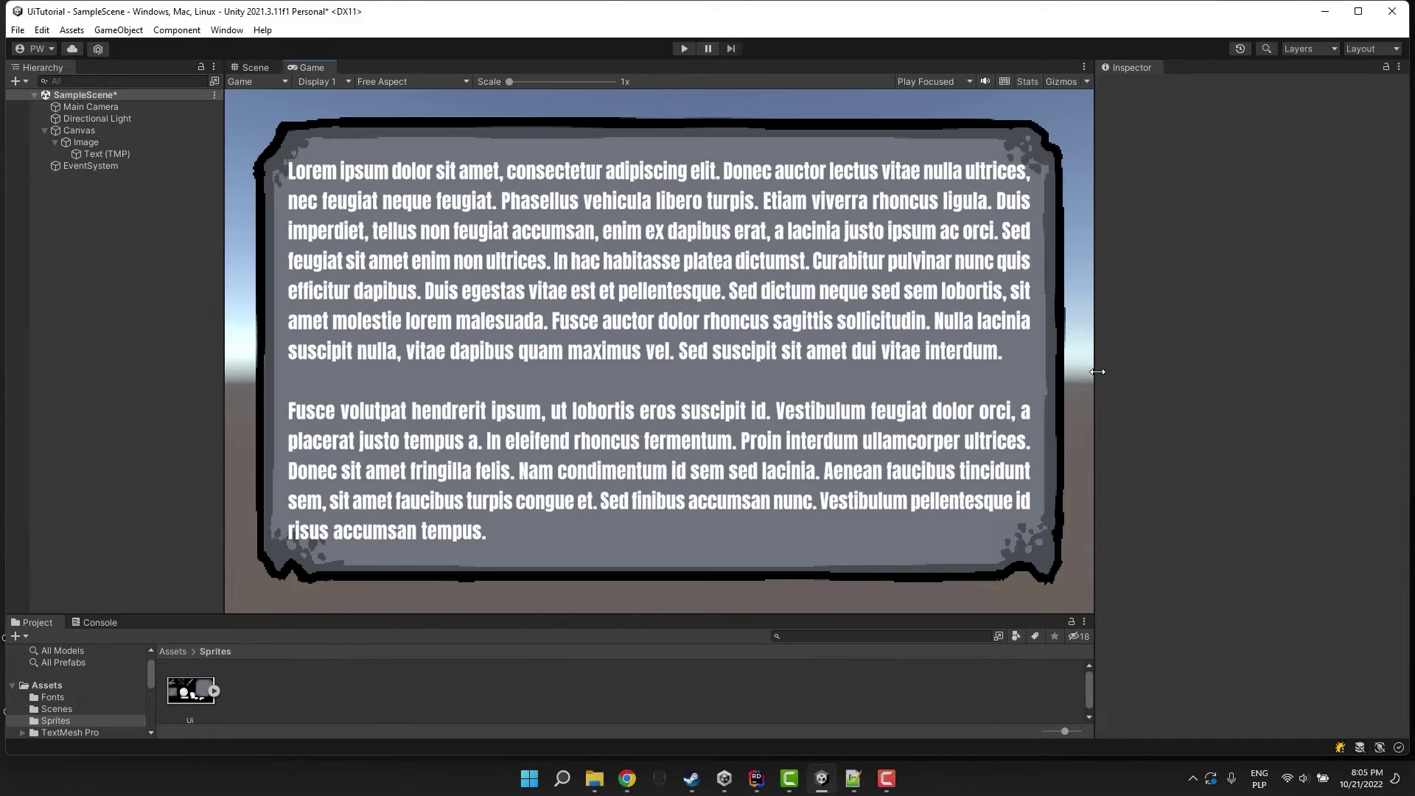
drag(1097, 371, 1056, 466)
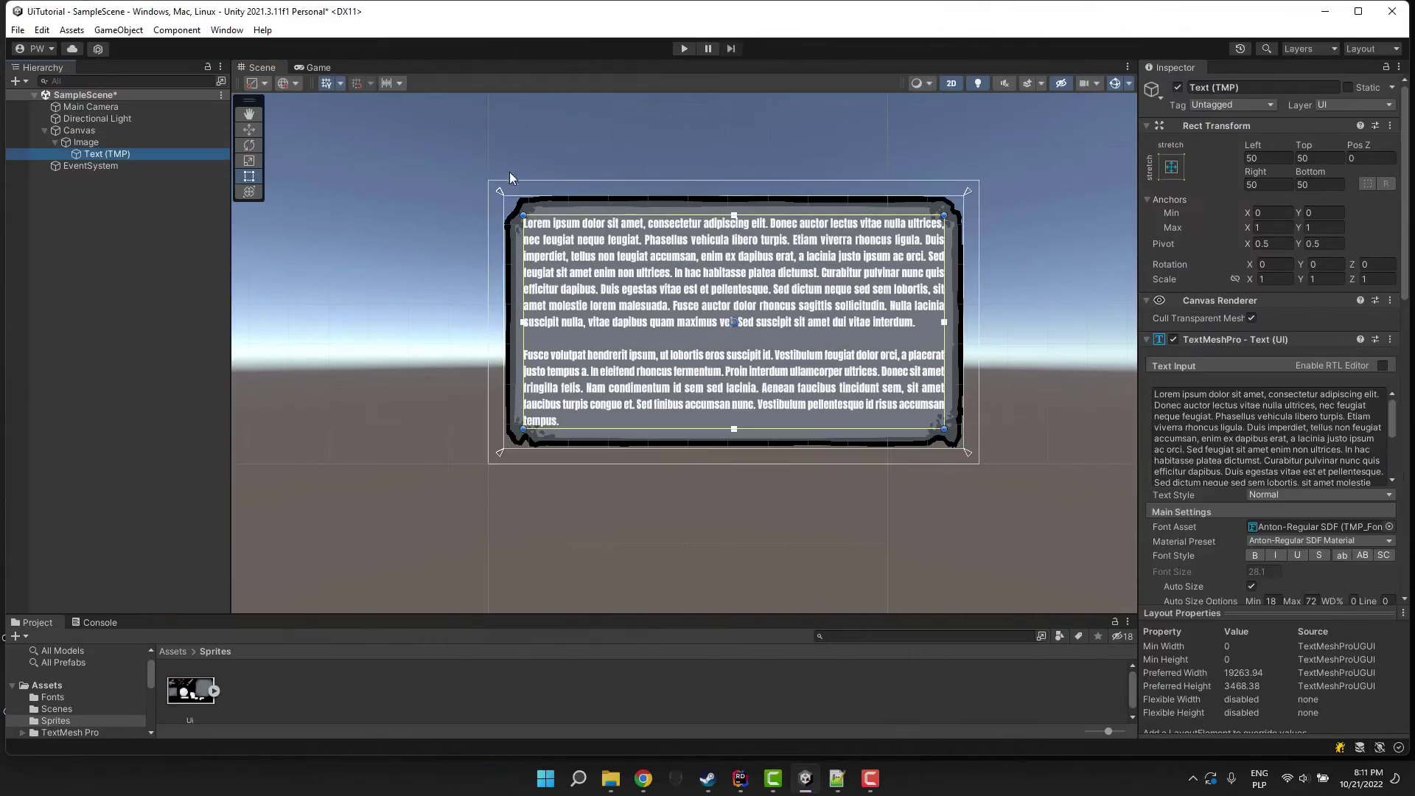
Set the paragraph text's Bottom offset to 100 to leave room beneath it.
click(1300, 184)
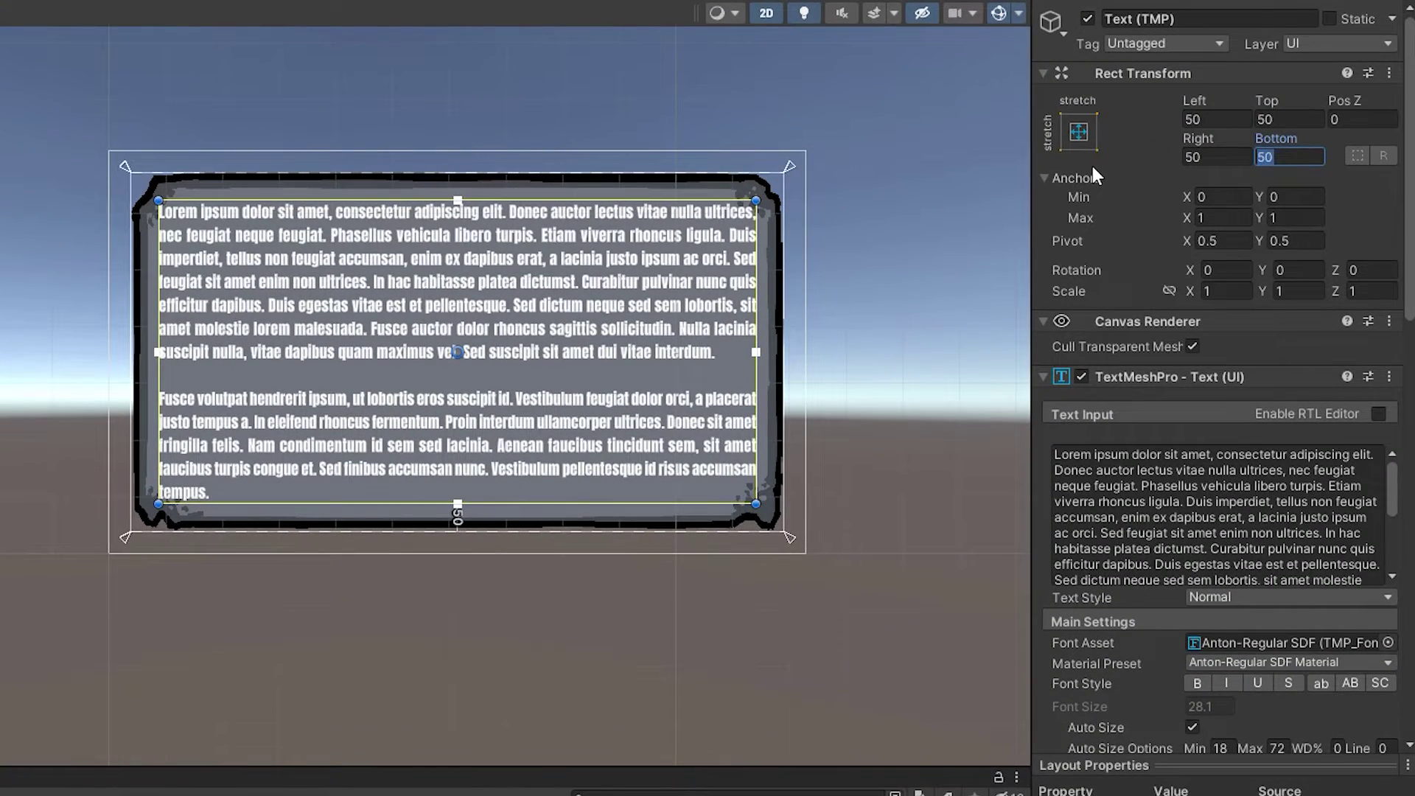
text(100)
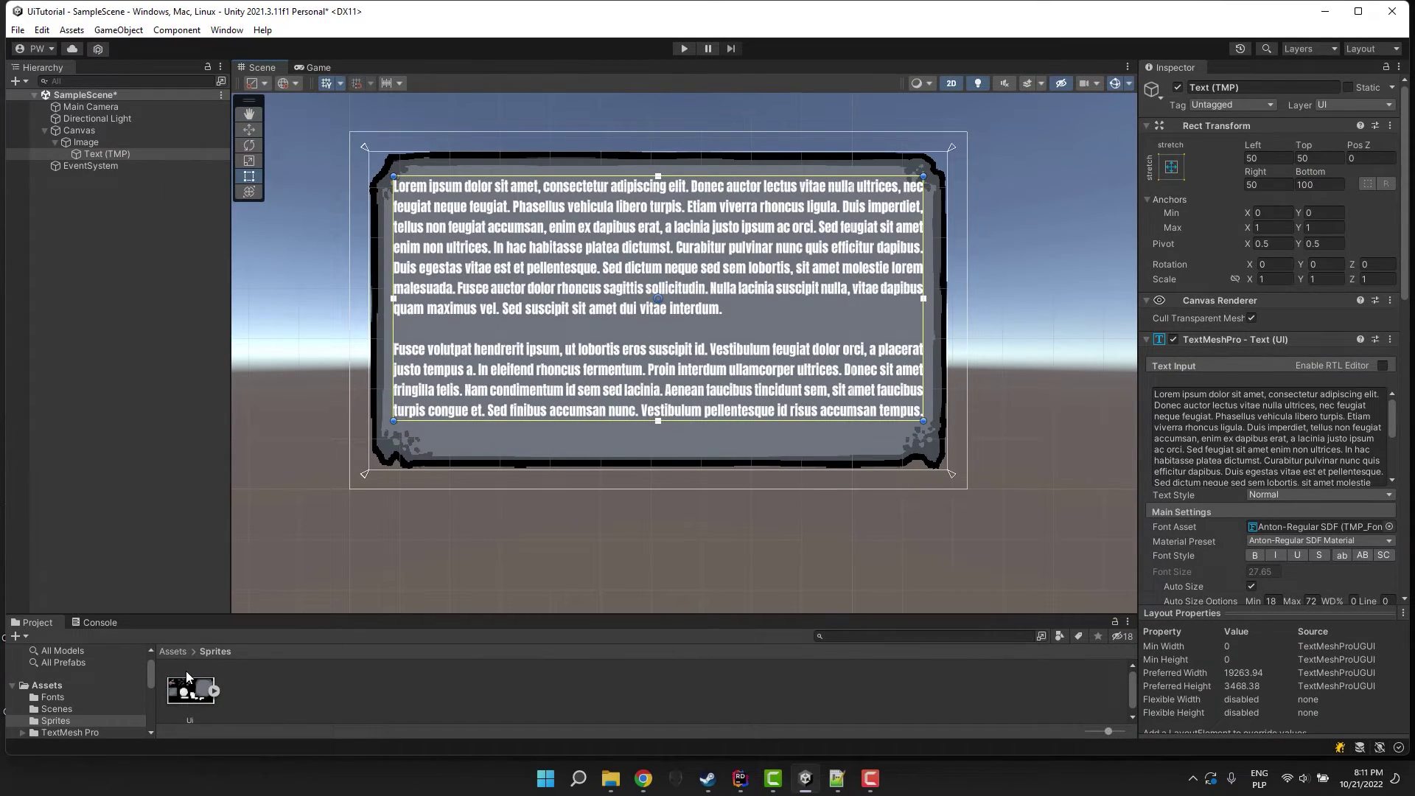
In the Ui sprite sheet, give the small square panel sprite slicing borders of L 26, T 40, R 25 and B 34.
click(188, 691)
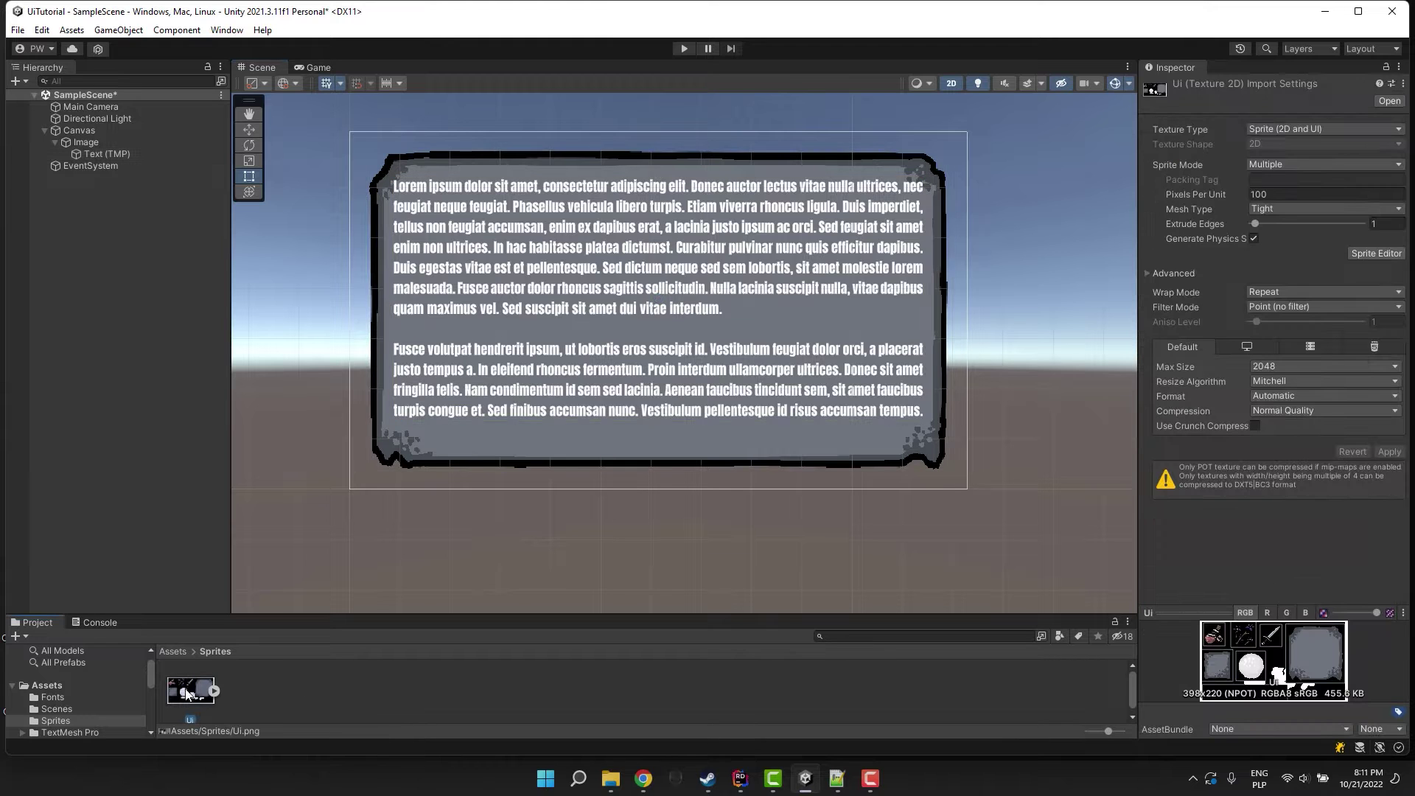
click(1371, 253)
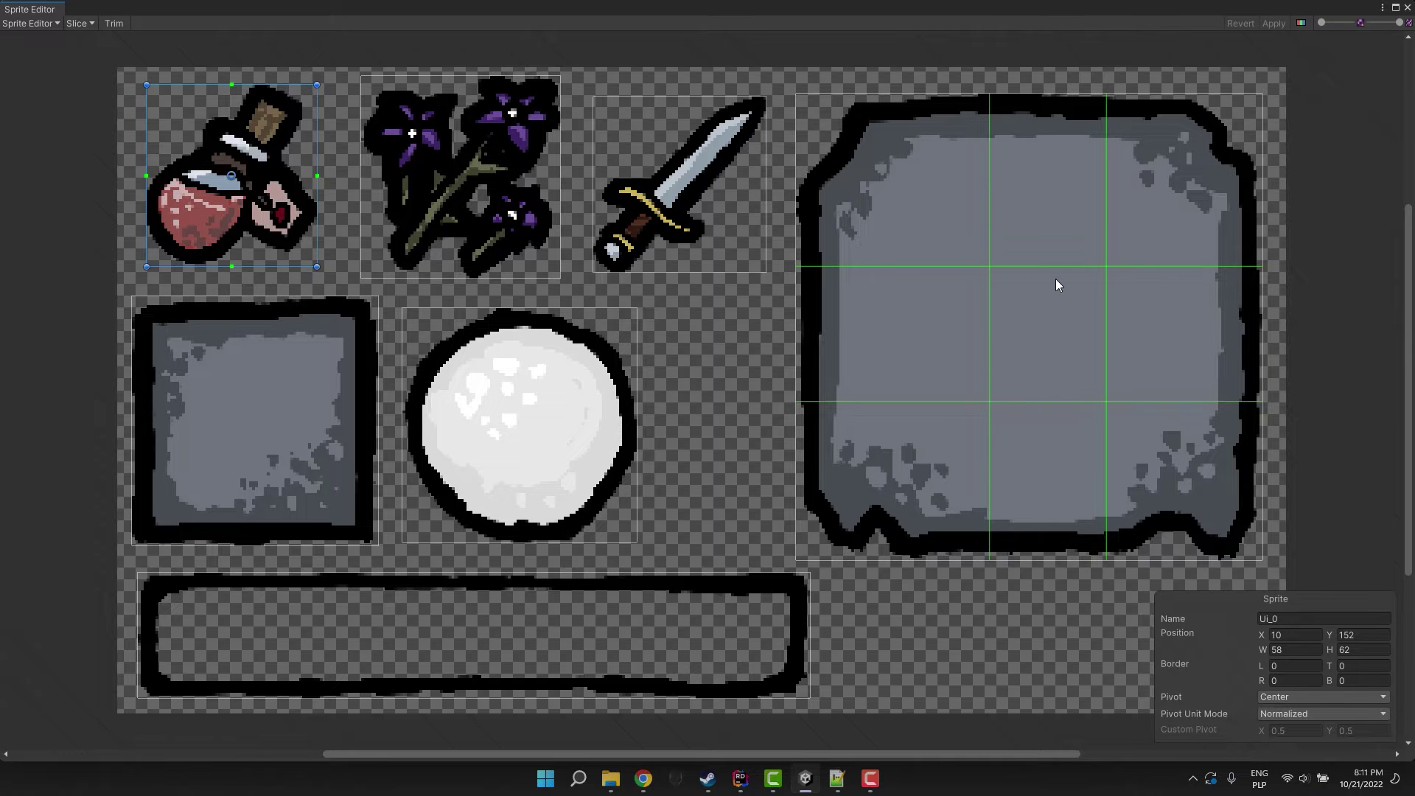
click(287, 371)
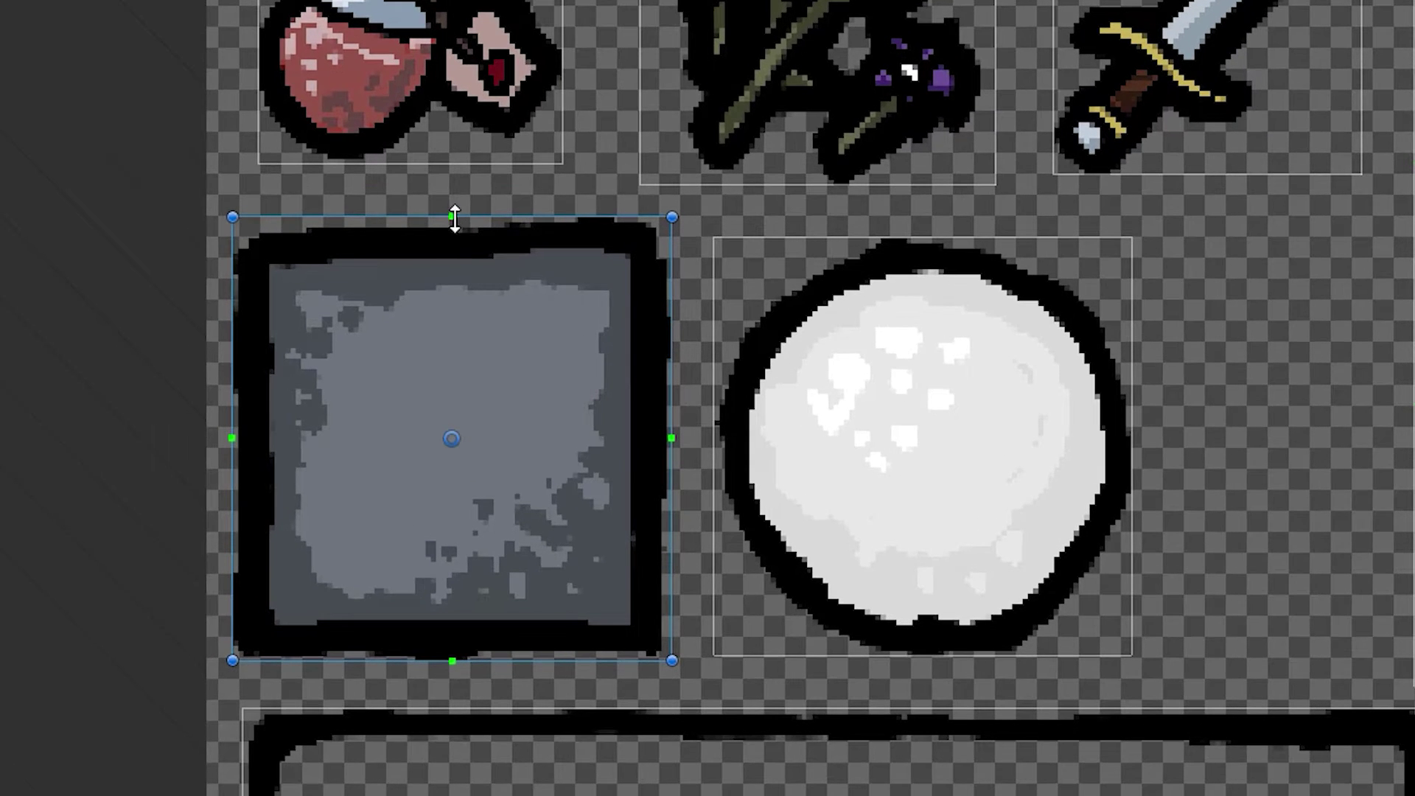
drag(455, 218, 456, 341)
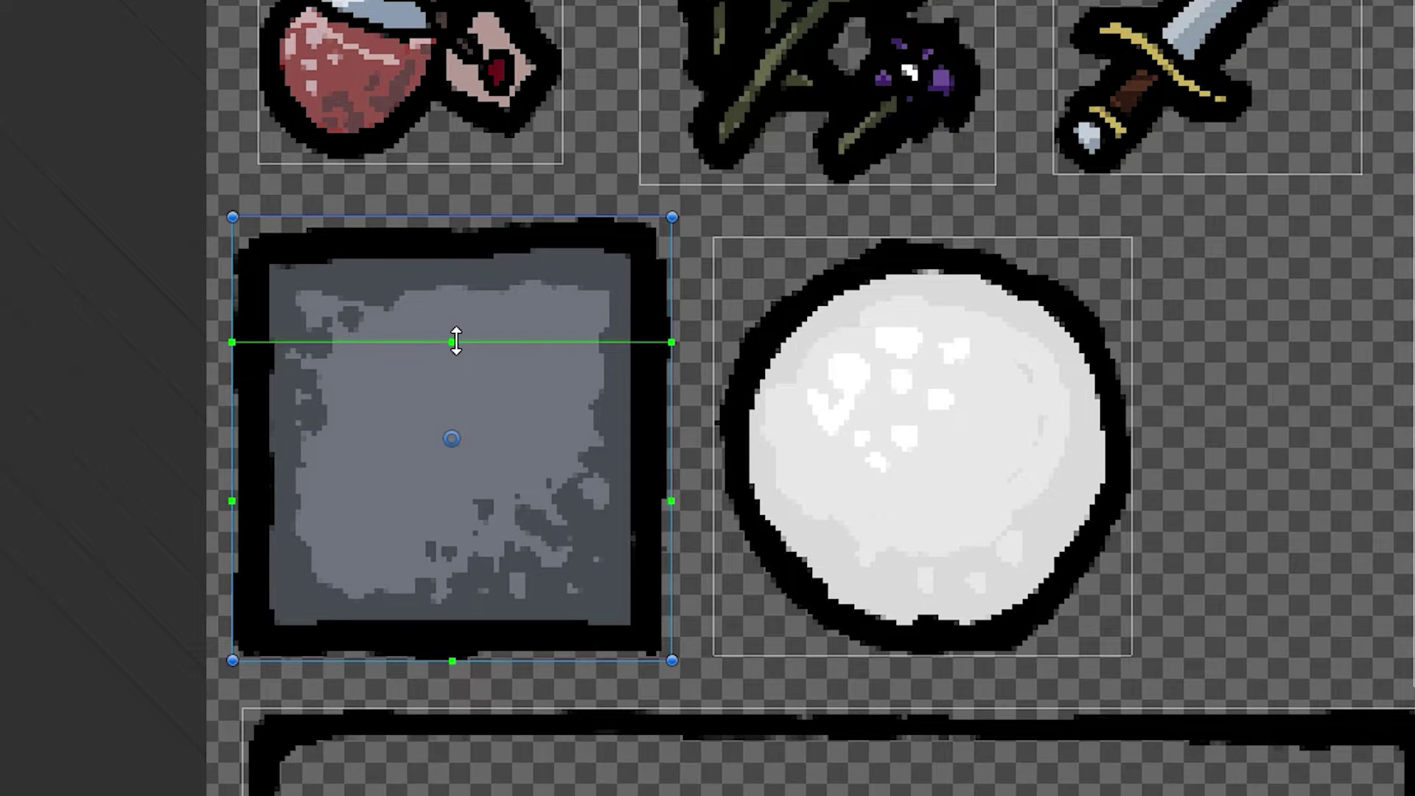
drag(460, 657, 457, 481)
drag(454, 344, 453, 424)
drag(670, 455, 542, 453)
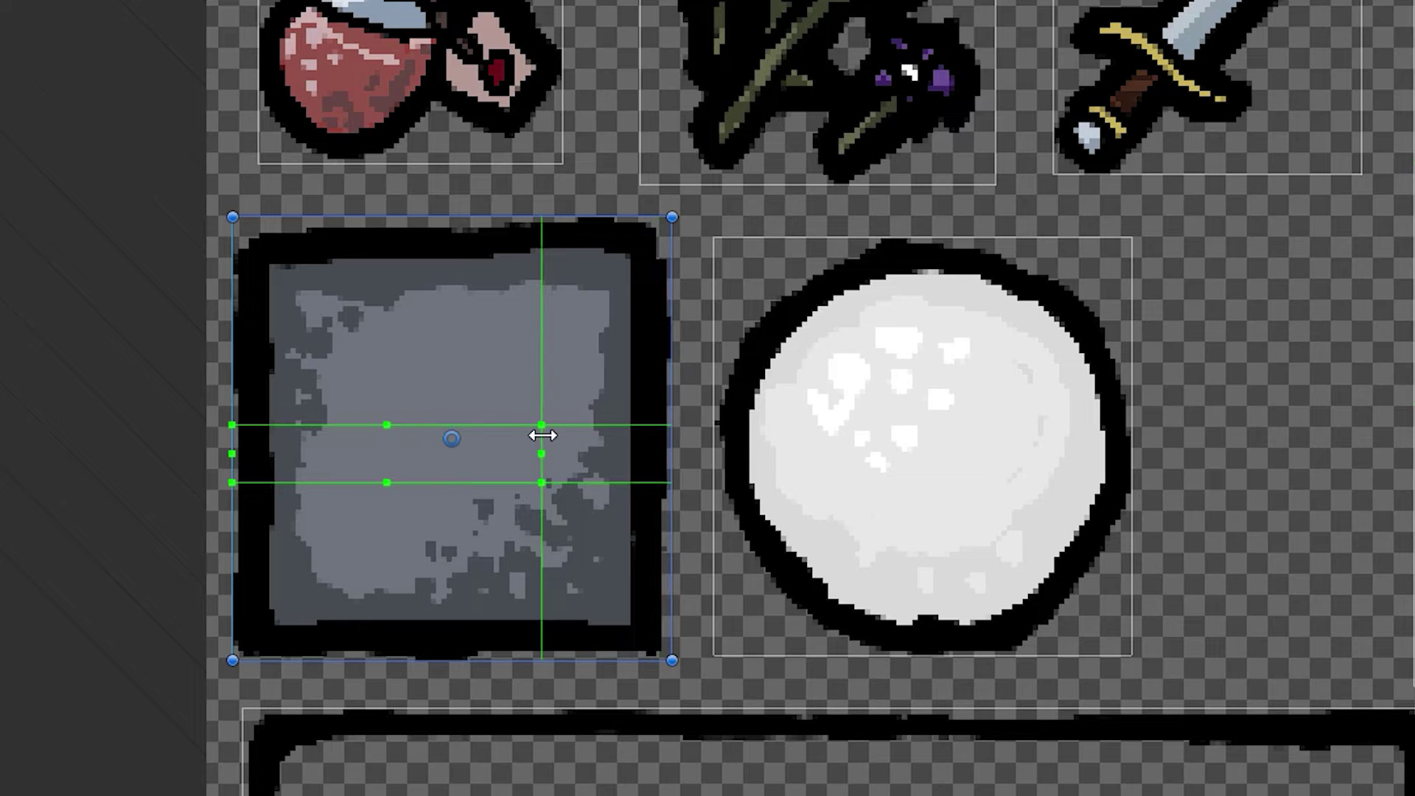
drag(231, 451, 369, 443)
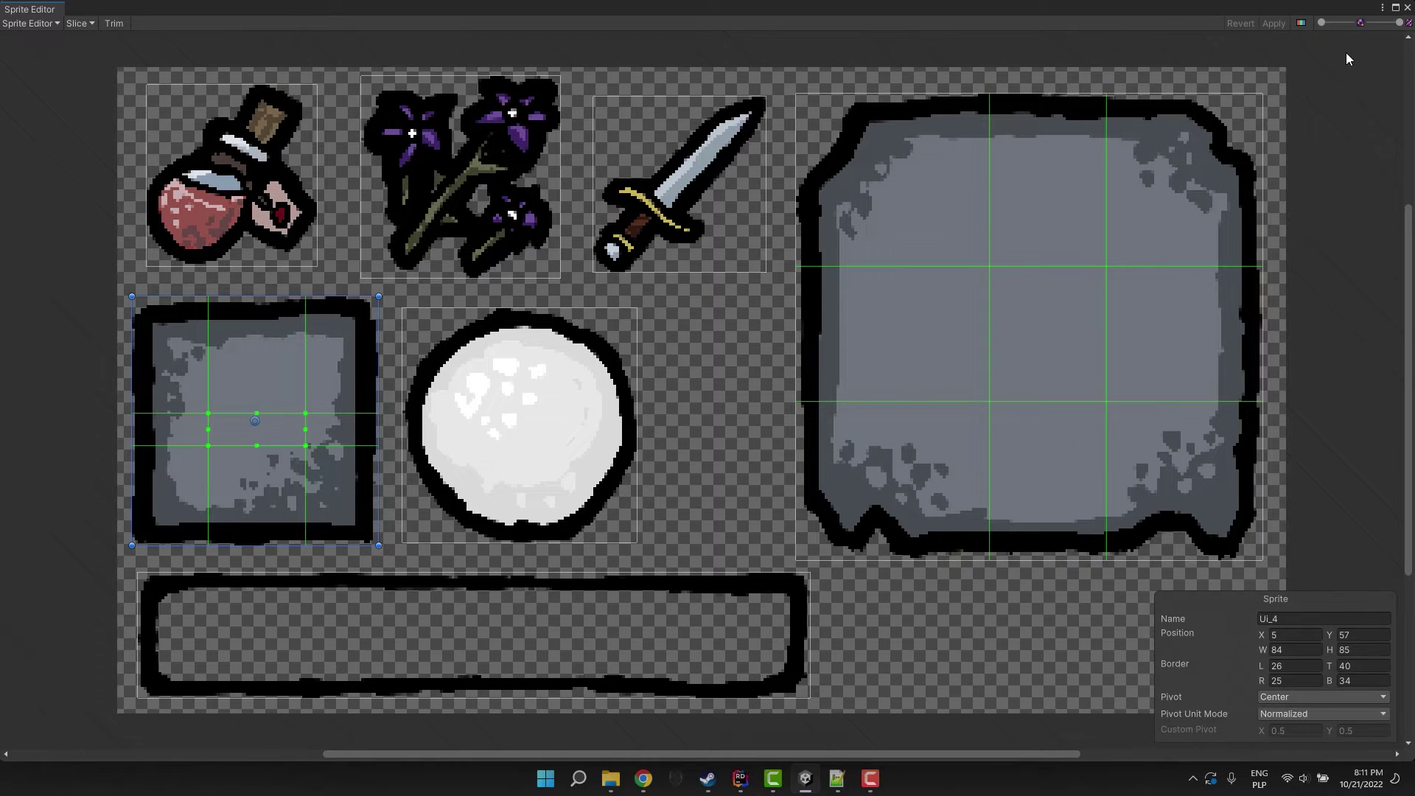
click(1407, 8)
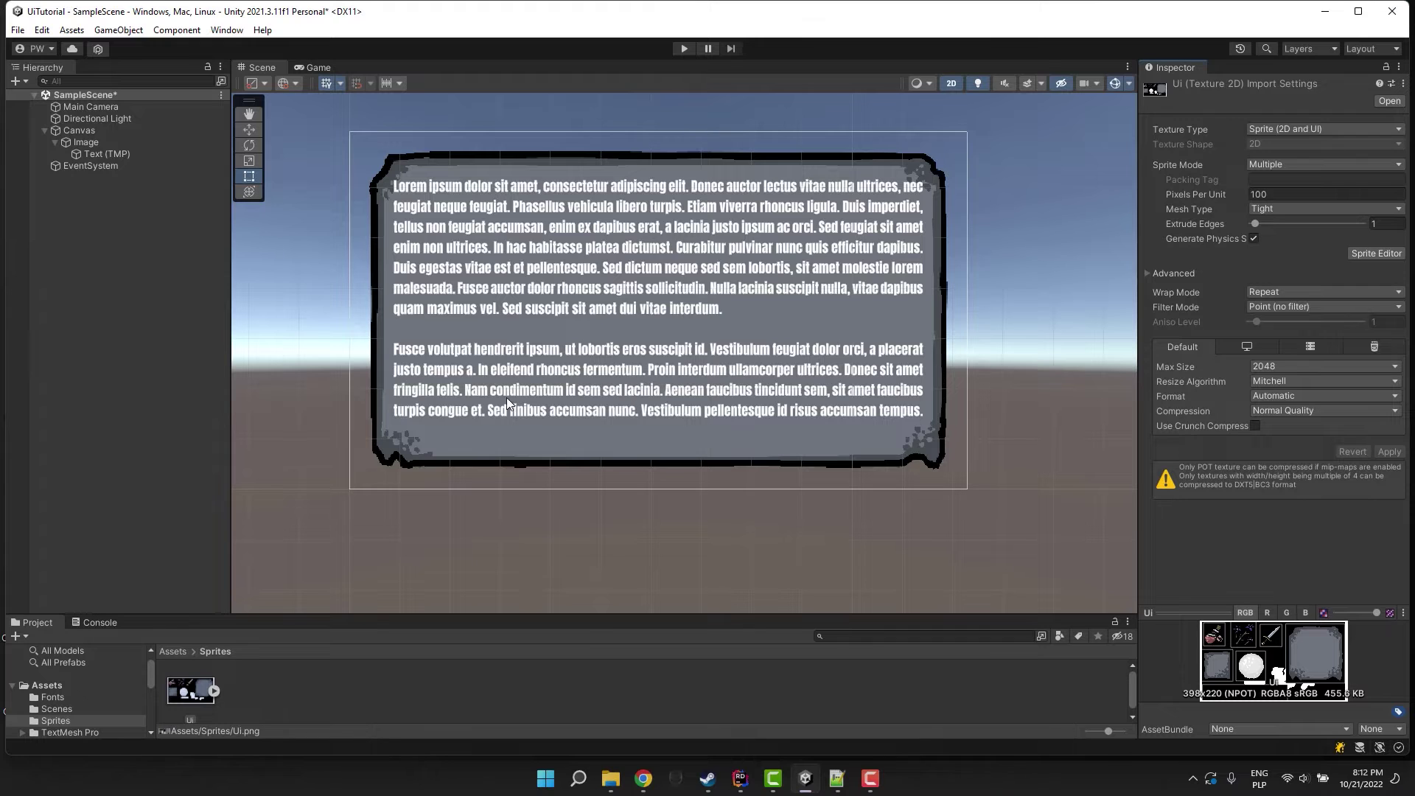
Add a TextMeshPro button as a child of the panel Image.
click(85, 142)
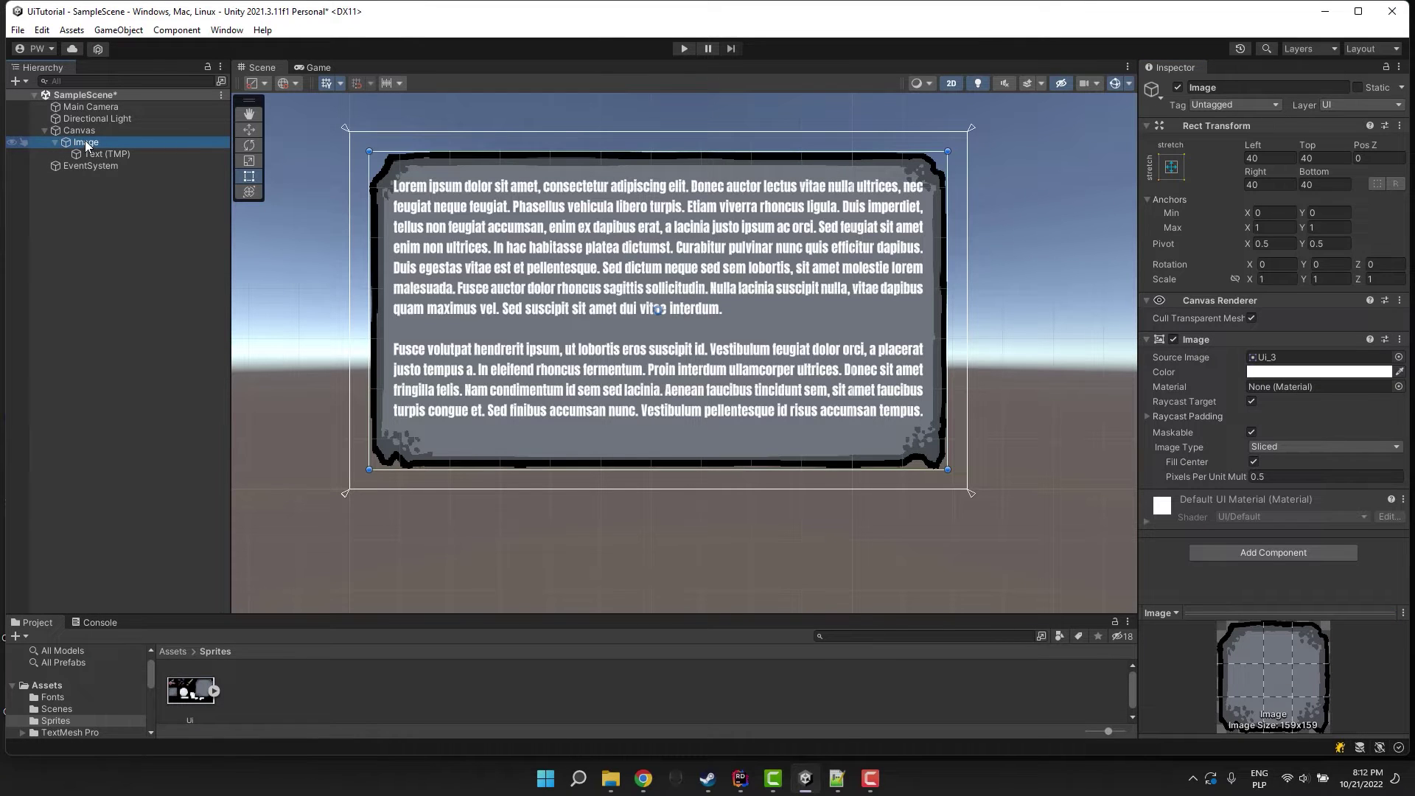
right_click(78, 138)
mouse_move(169, 450)
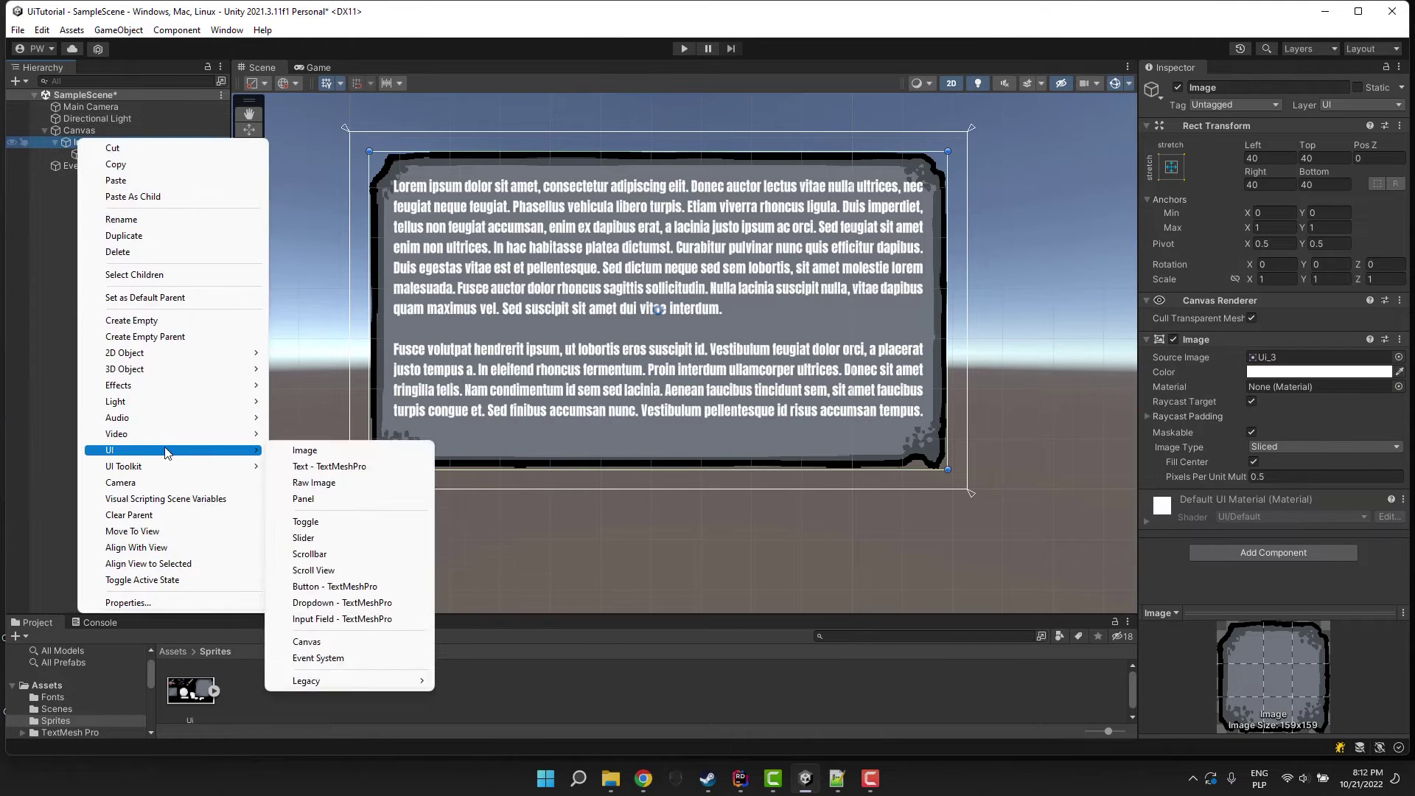
click(310, 588)
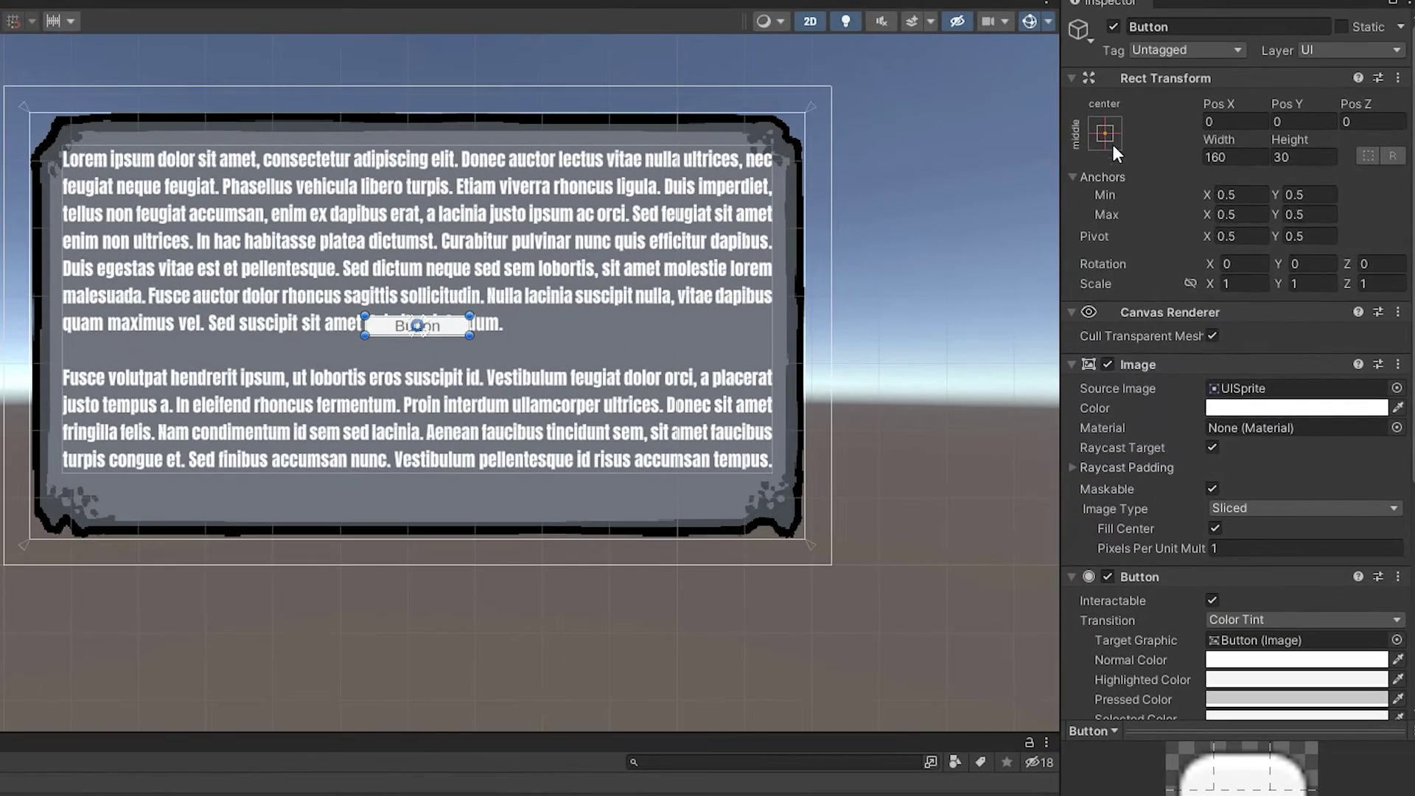
Set the button's anchors, pivot and position to bottom center, with Pos Y 50.
click(1171, 168)
alt+shift+click(1216, 379)
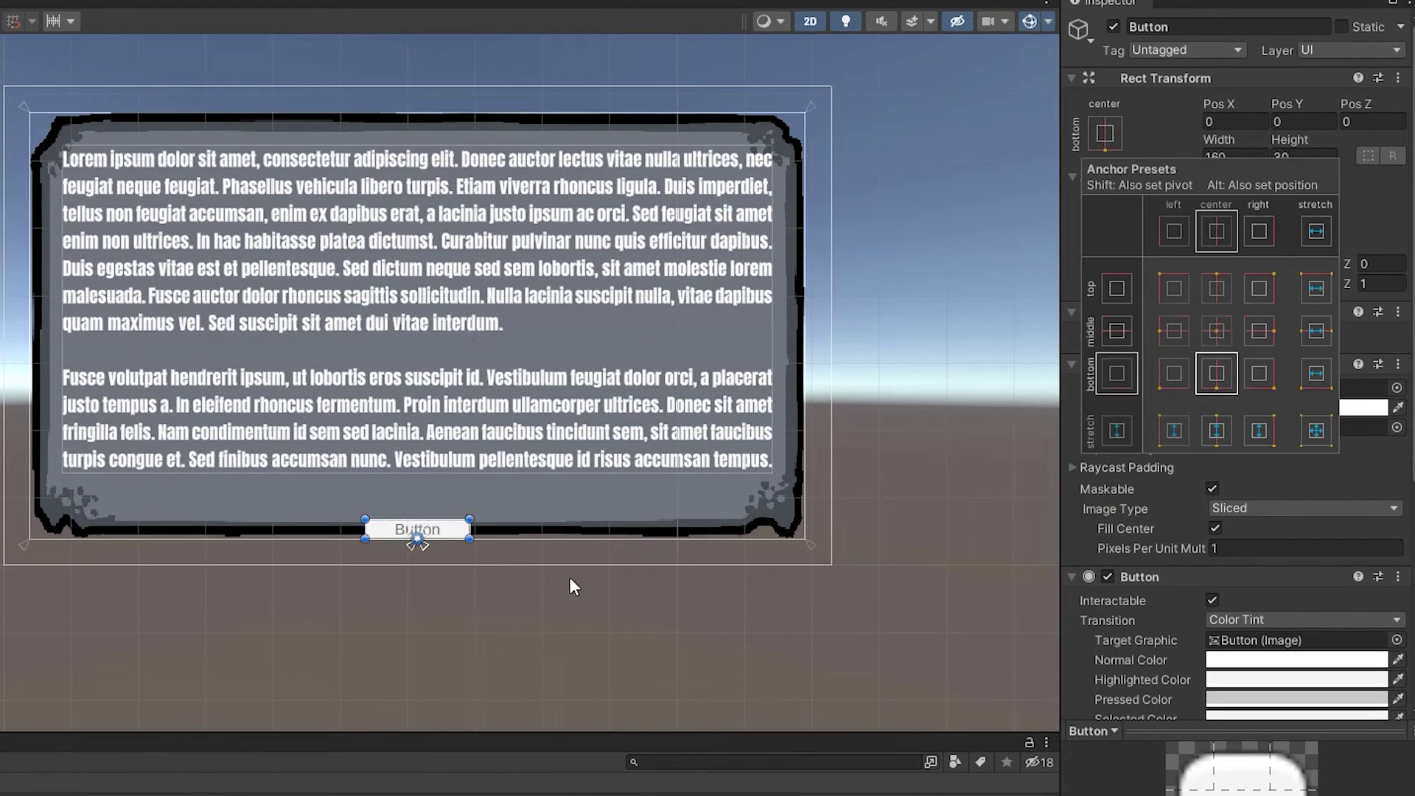
click(1279, 121)
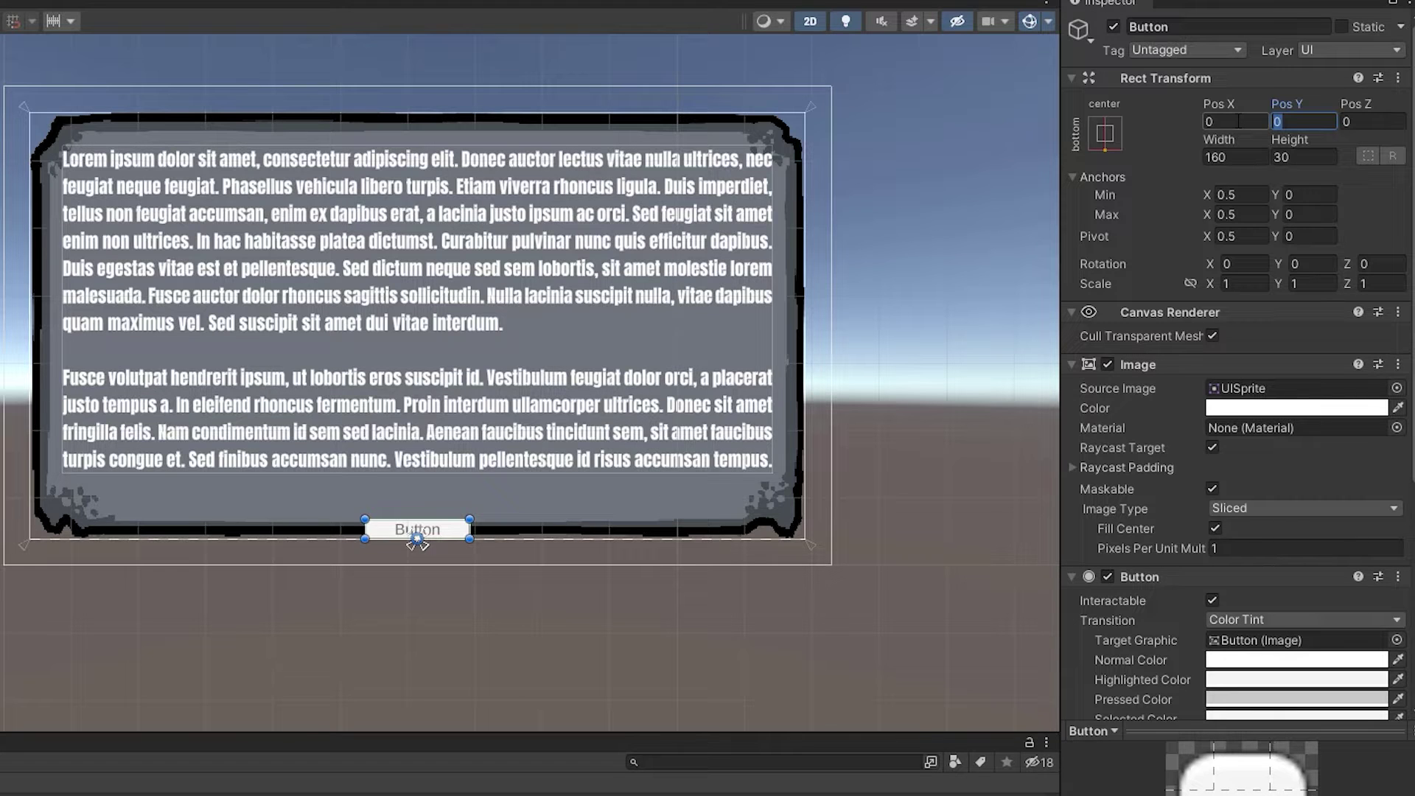
text(50)
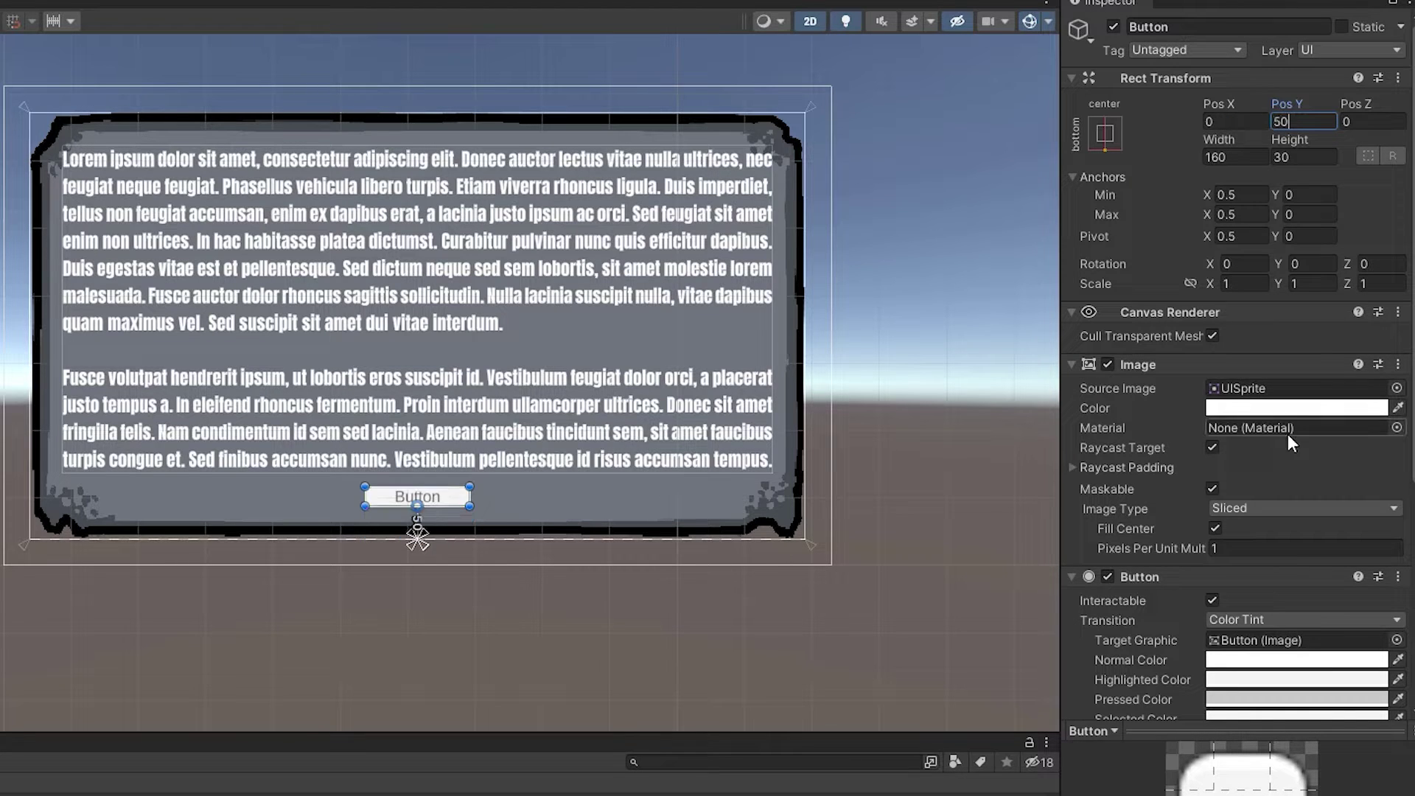
Assign sprite Ui_4 as the button's source image and set its width to 200 and height to 100.
click(1397, 388)
double_click(1362, 483)
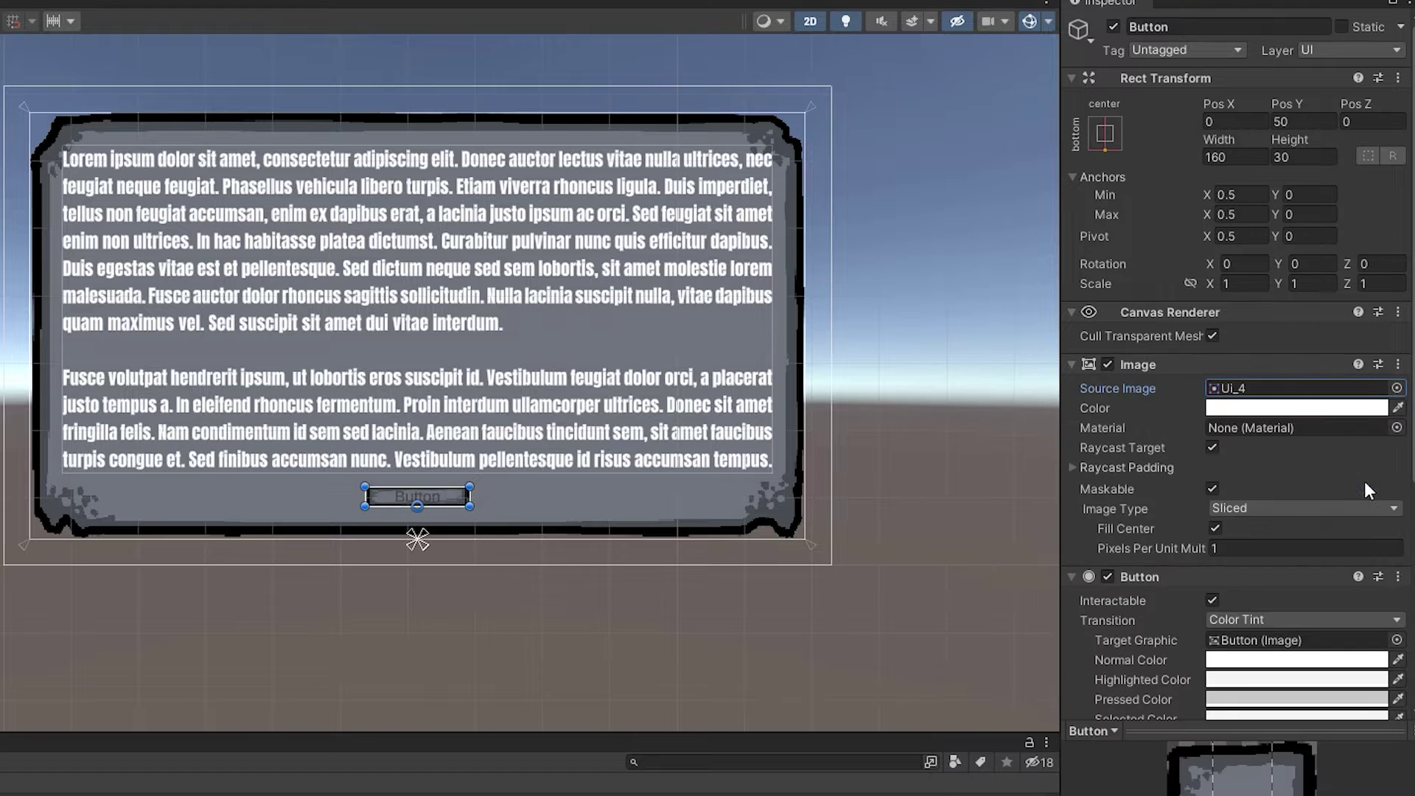
scroll(435, 538, up, 5)
click(1234, 157)
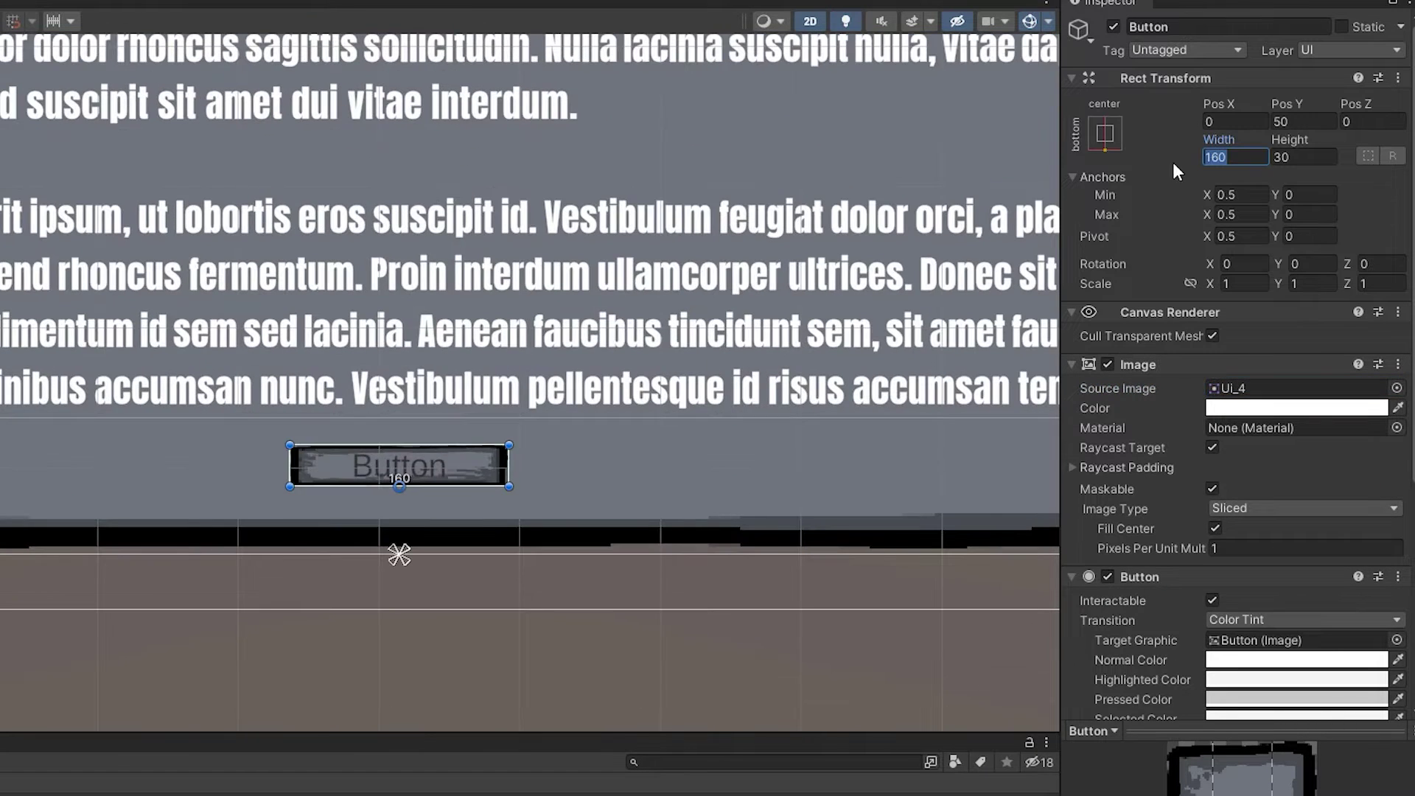
text(200)
key(Tab)
text(50)
key(BackSpace)
key(BackSpace)
text(100)
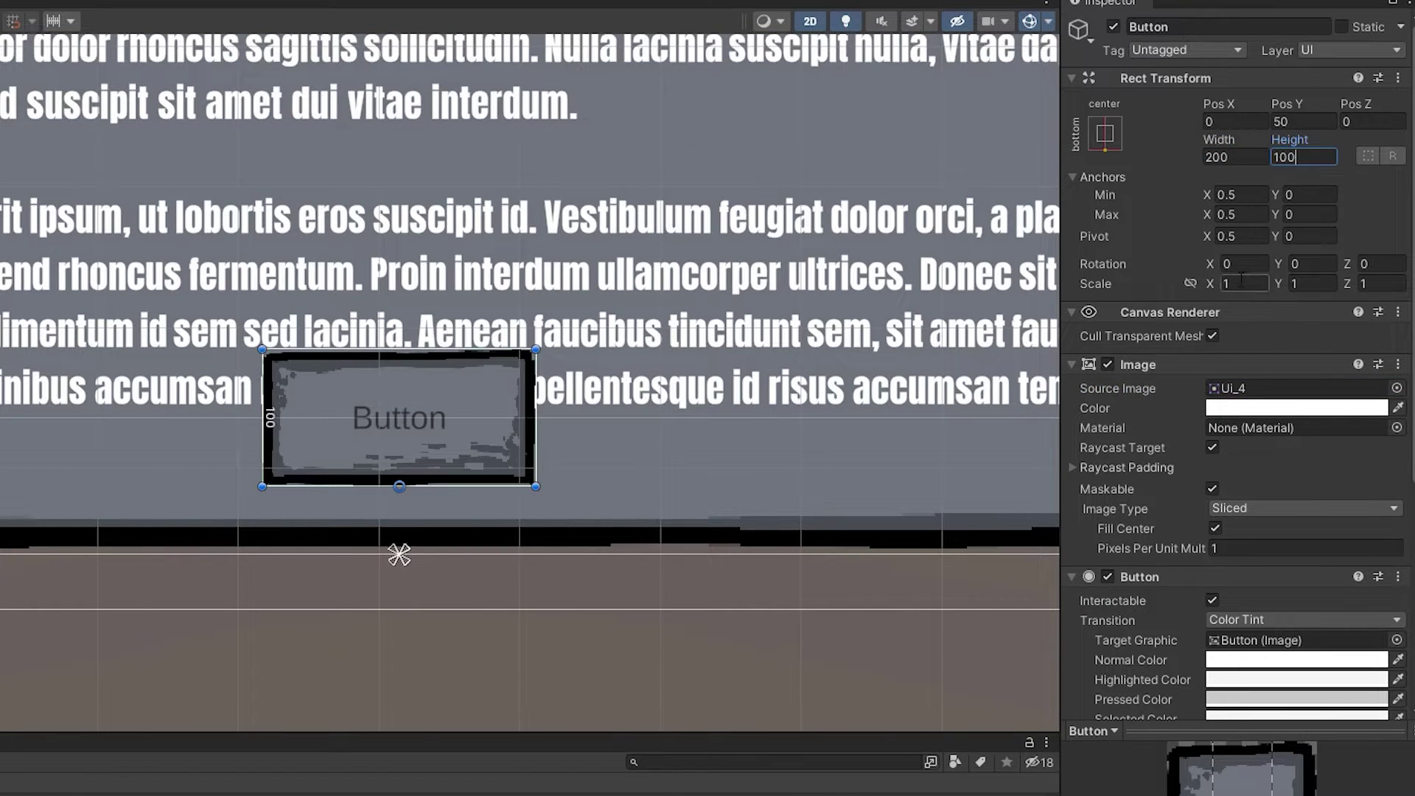
Set the button's Pos Y to 10, shorten its height to about 63 and raise it to Pos Y about 32.
click(1279, 123)
text(10)
click(1082, 188)
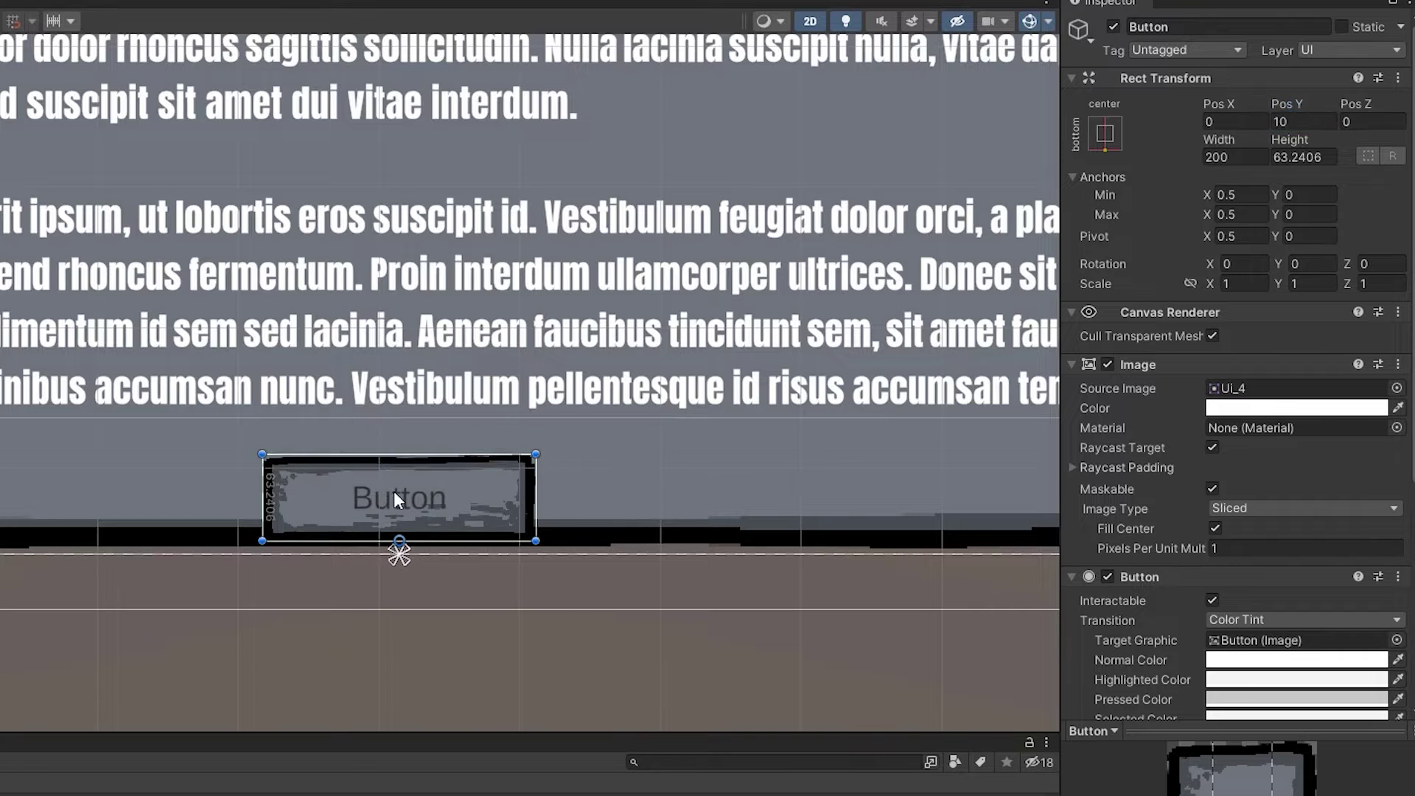
click(307, 589)
scroll(307, 586, down, 3)
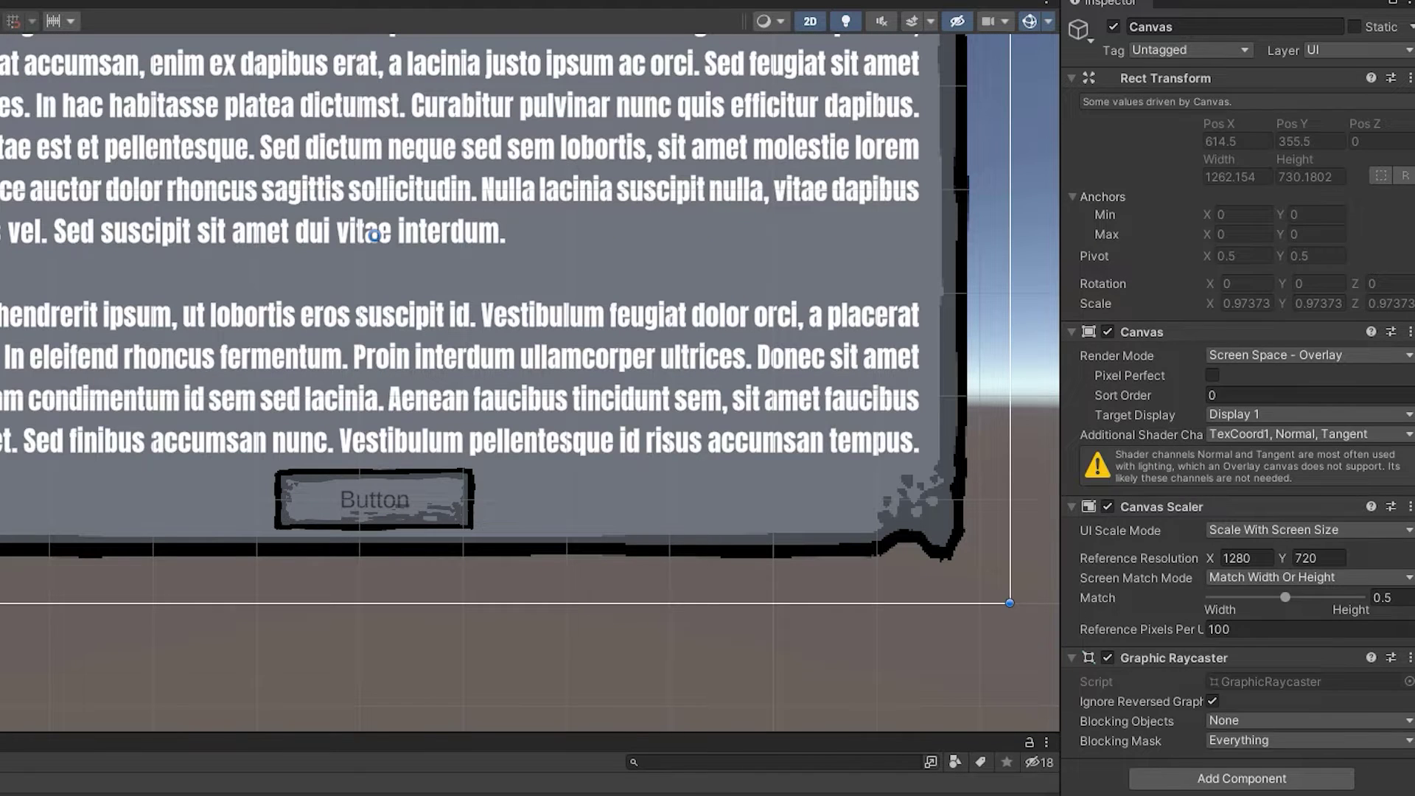
Replace the button label's text with "Accept".
click(374, 499)
double_click(1098, 438)
text(Accept)
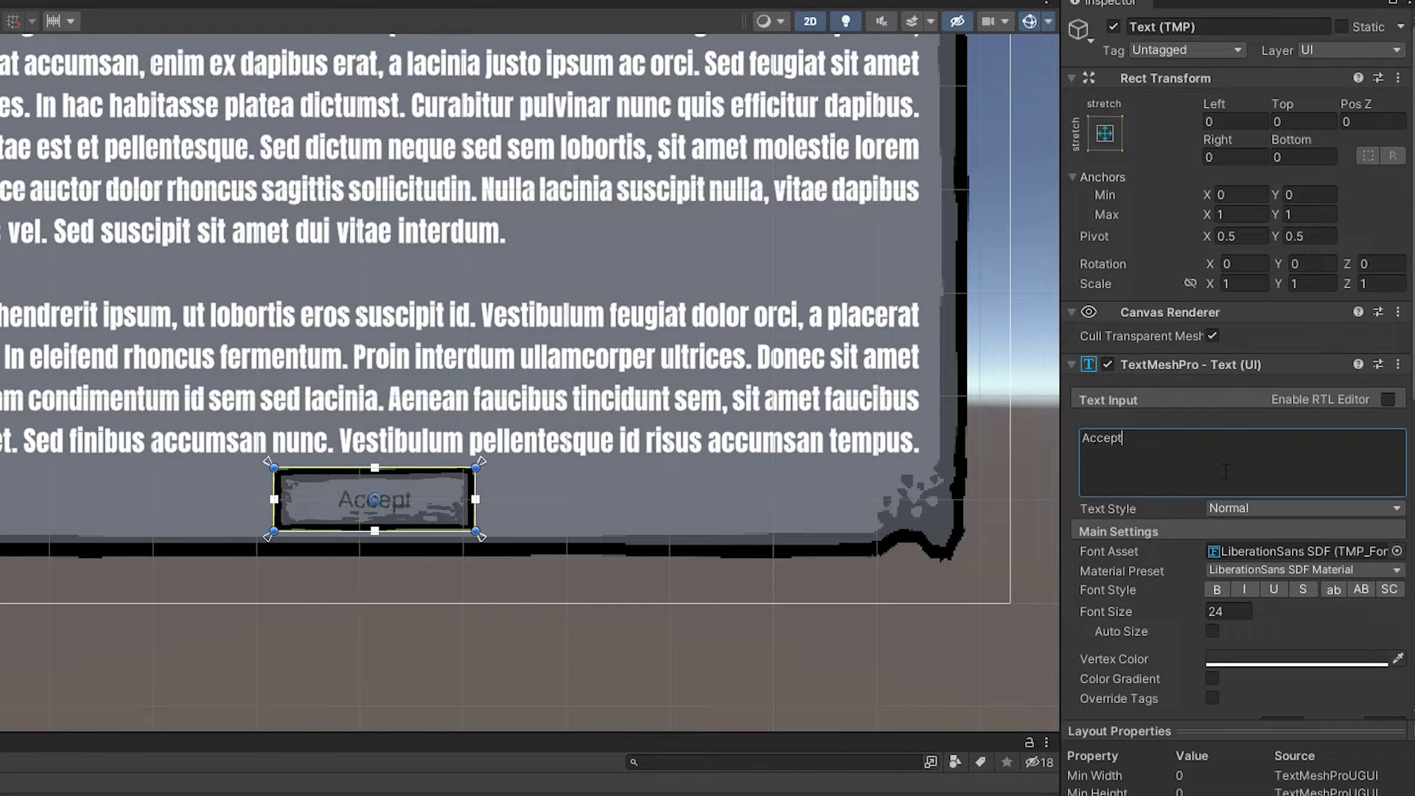
Give the Accept label the Anton-Regular SDF font and a white vertex color, and enable Auto Size.
click(1396, 551)
double_click(1069, 618)
click(1245, 658)
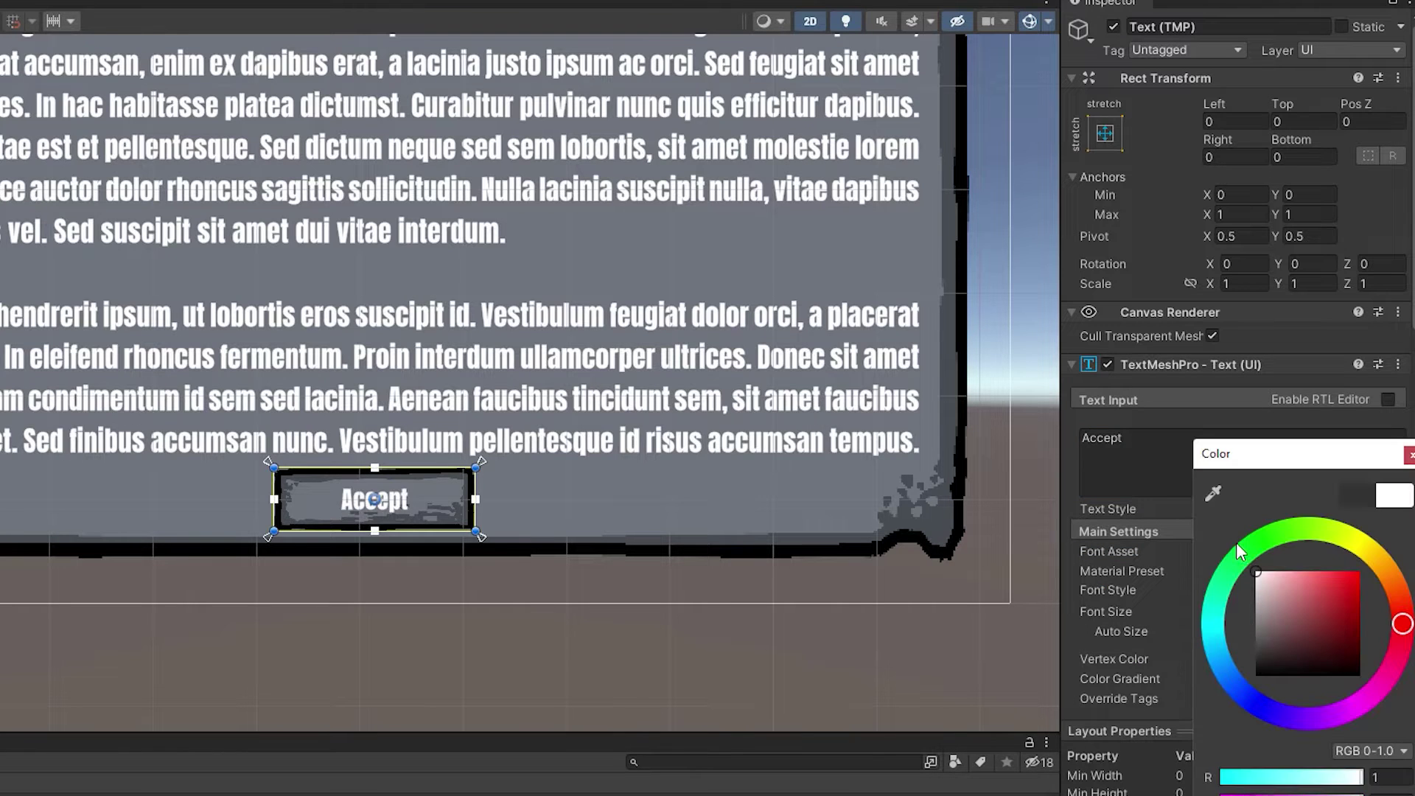
click(1150, 470)
click(1213, 631)
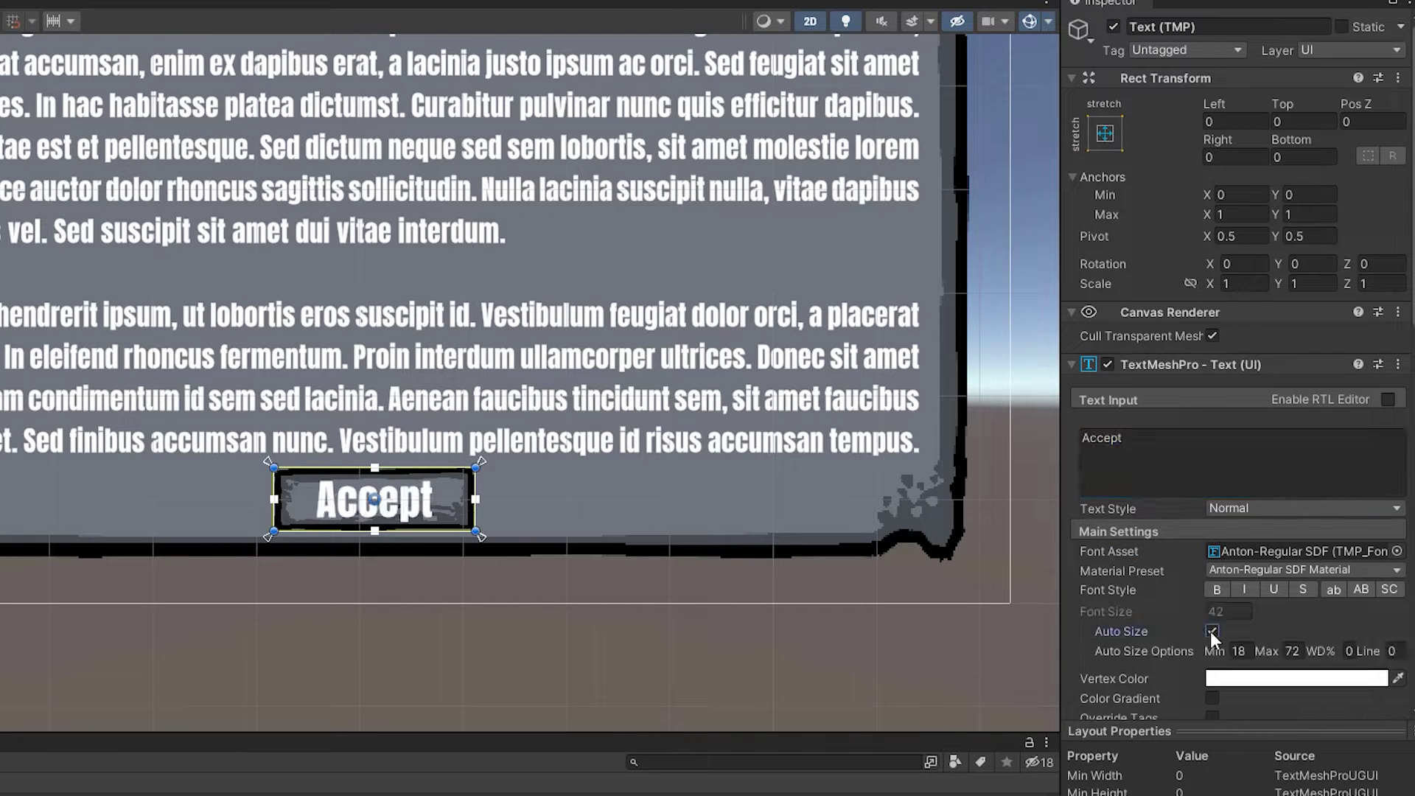
click(759, 595)
Set the Accept label's Left, Top, Right and Bottom offsets to 10.
click(374, 499)
click(1230, 121)
text(10)
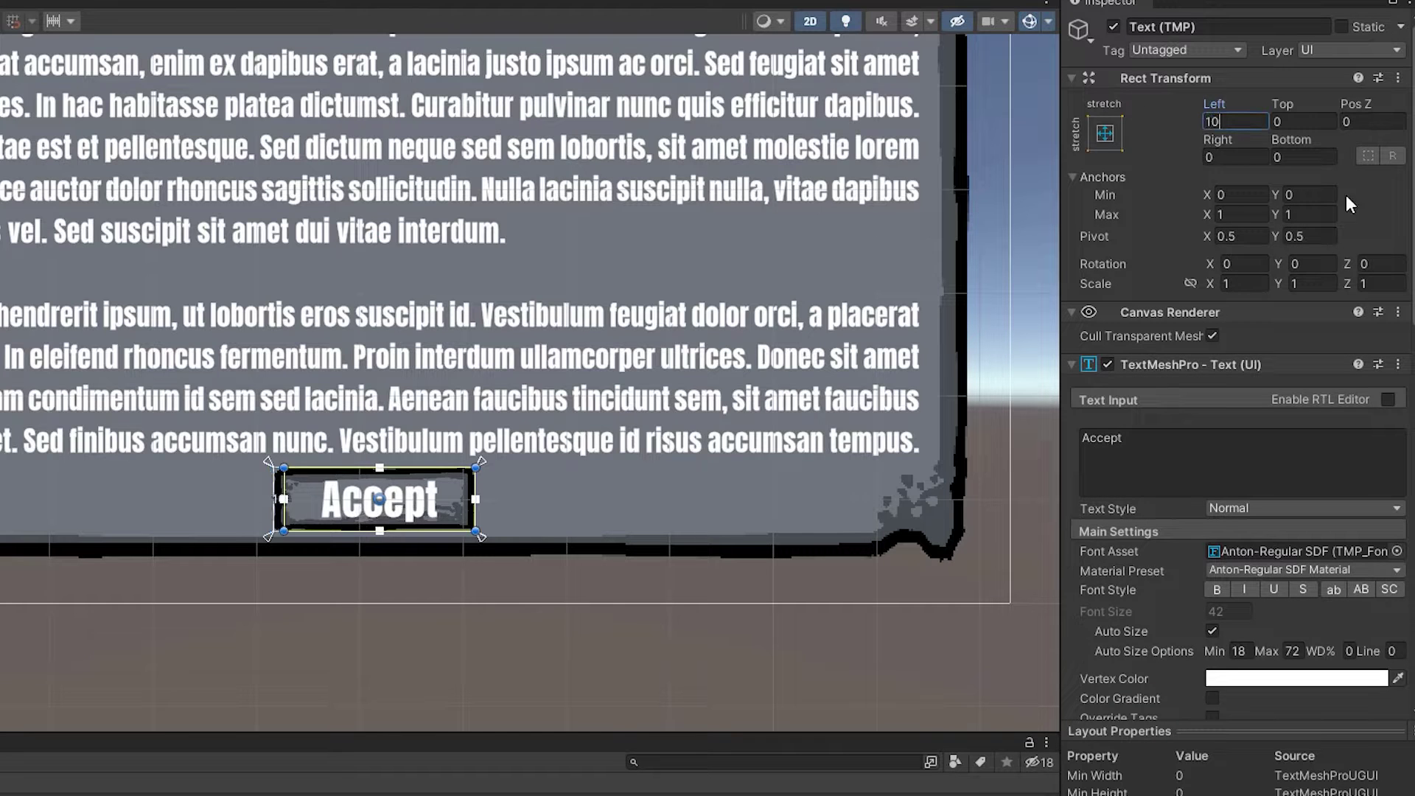
key(Tab)
click(1231, 157)
text(10)
key(Tab)
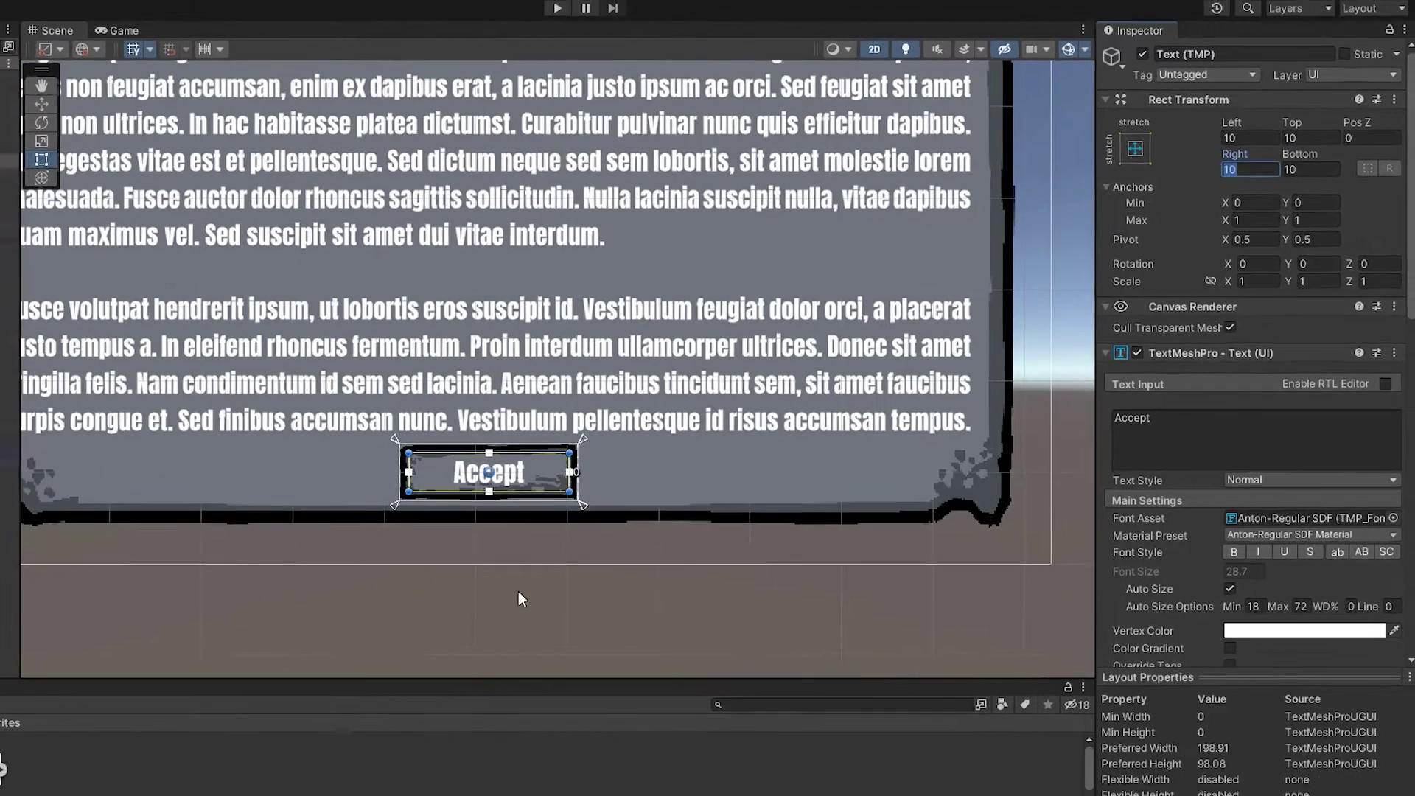
Preview the panel with its Accept button in the Game view and narrow the view to check scaling.
click(204, 325)
click(317, 67)
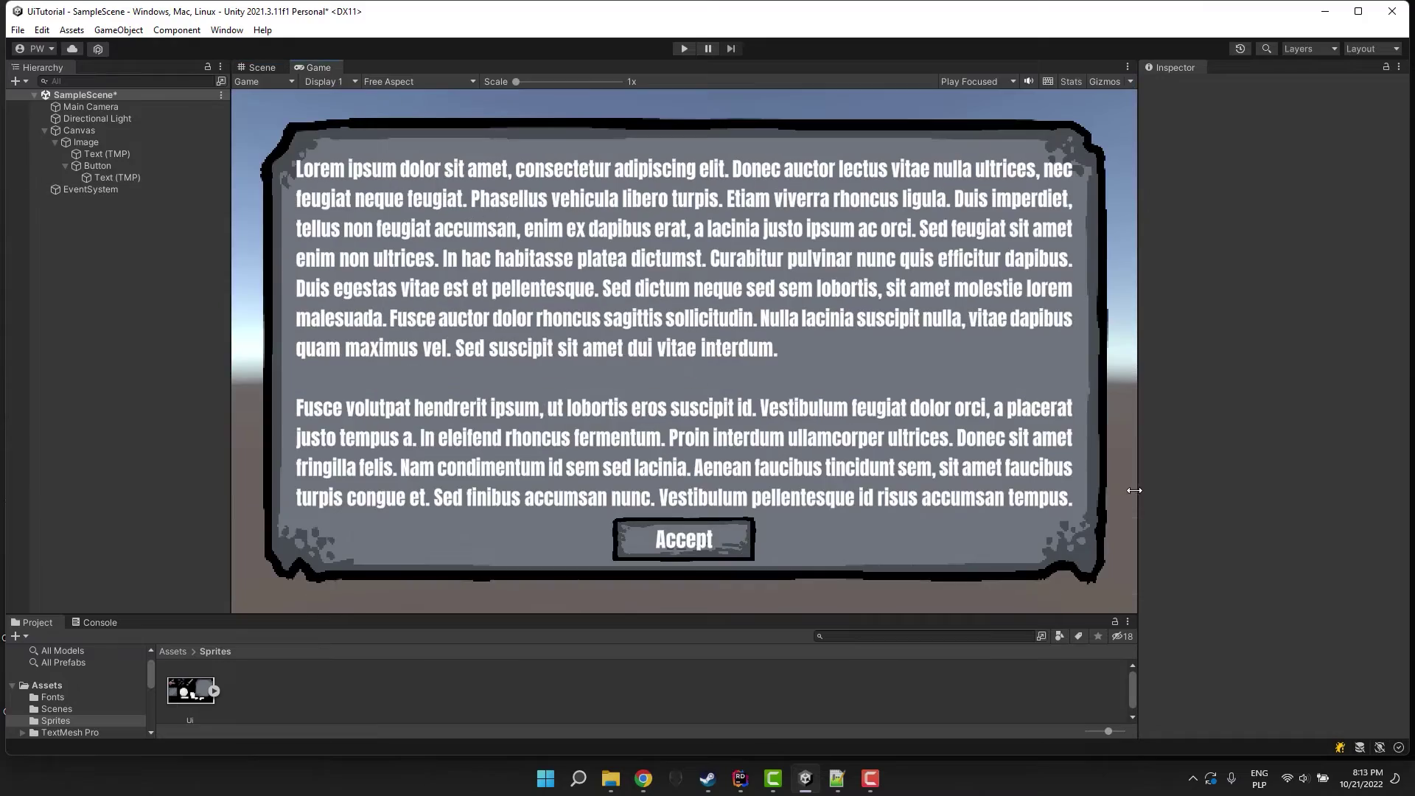
drag(1134, 491, 934, 566)
Set the button image's Pixels Per Unit Multiplier to 2.
click(92, 167)
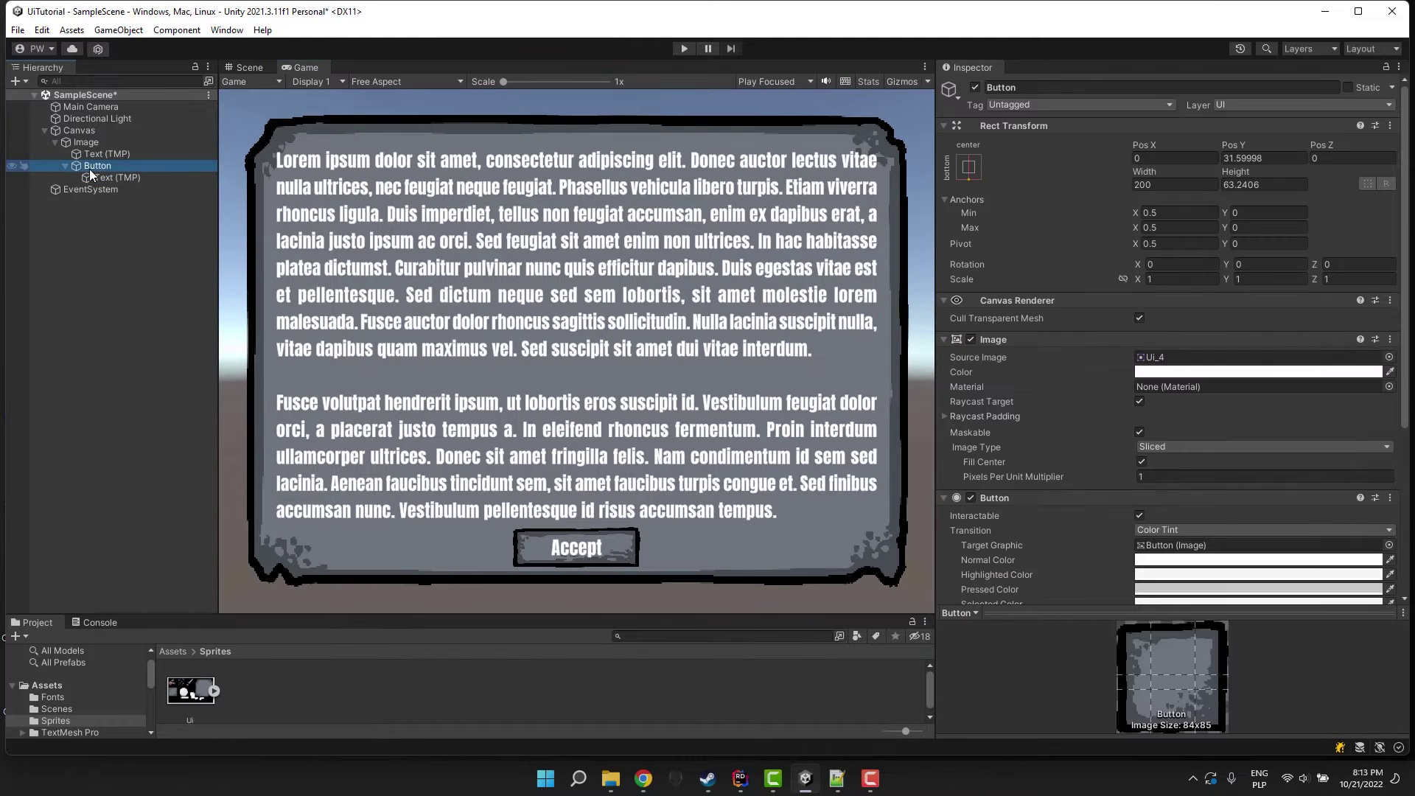
click(1024, 477)
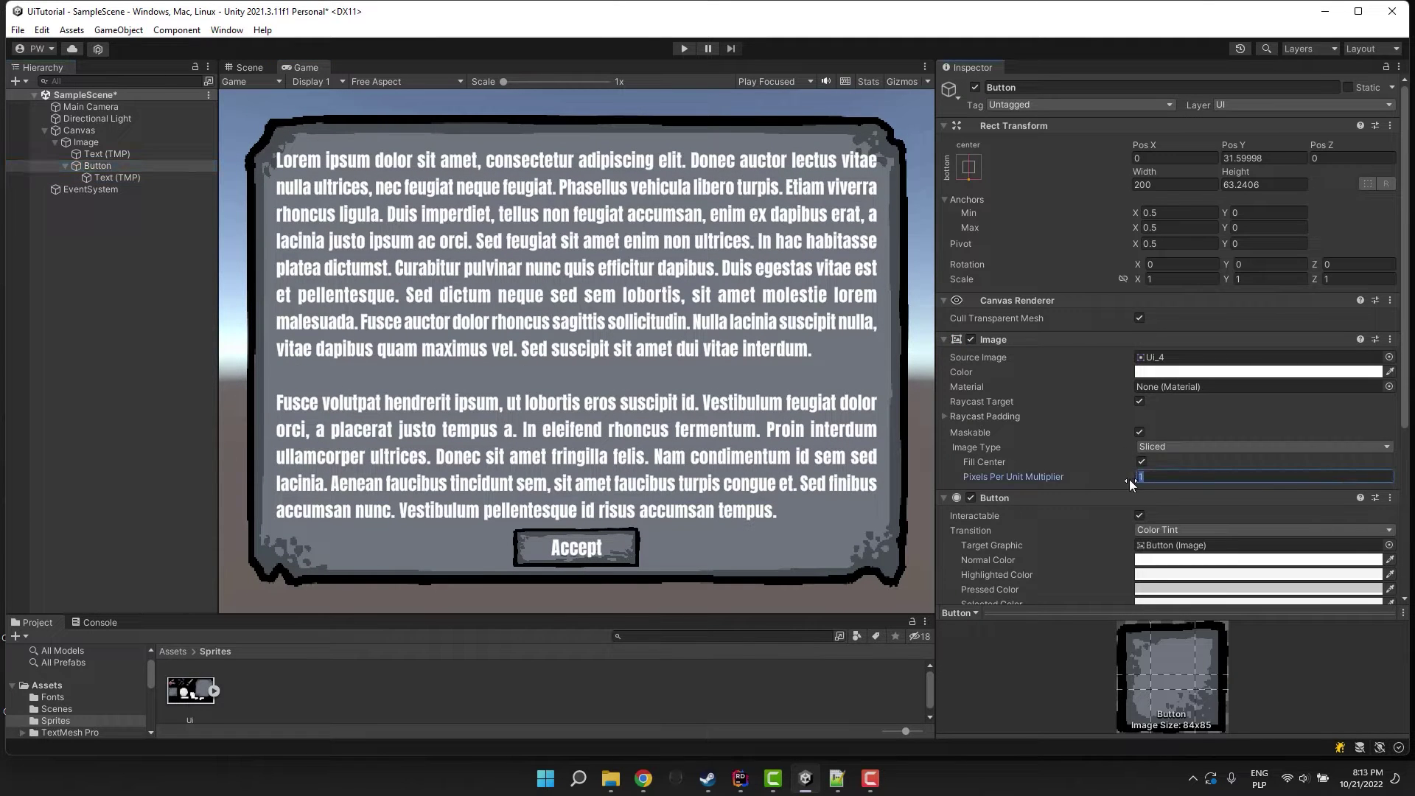
text(2)
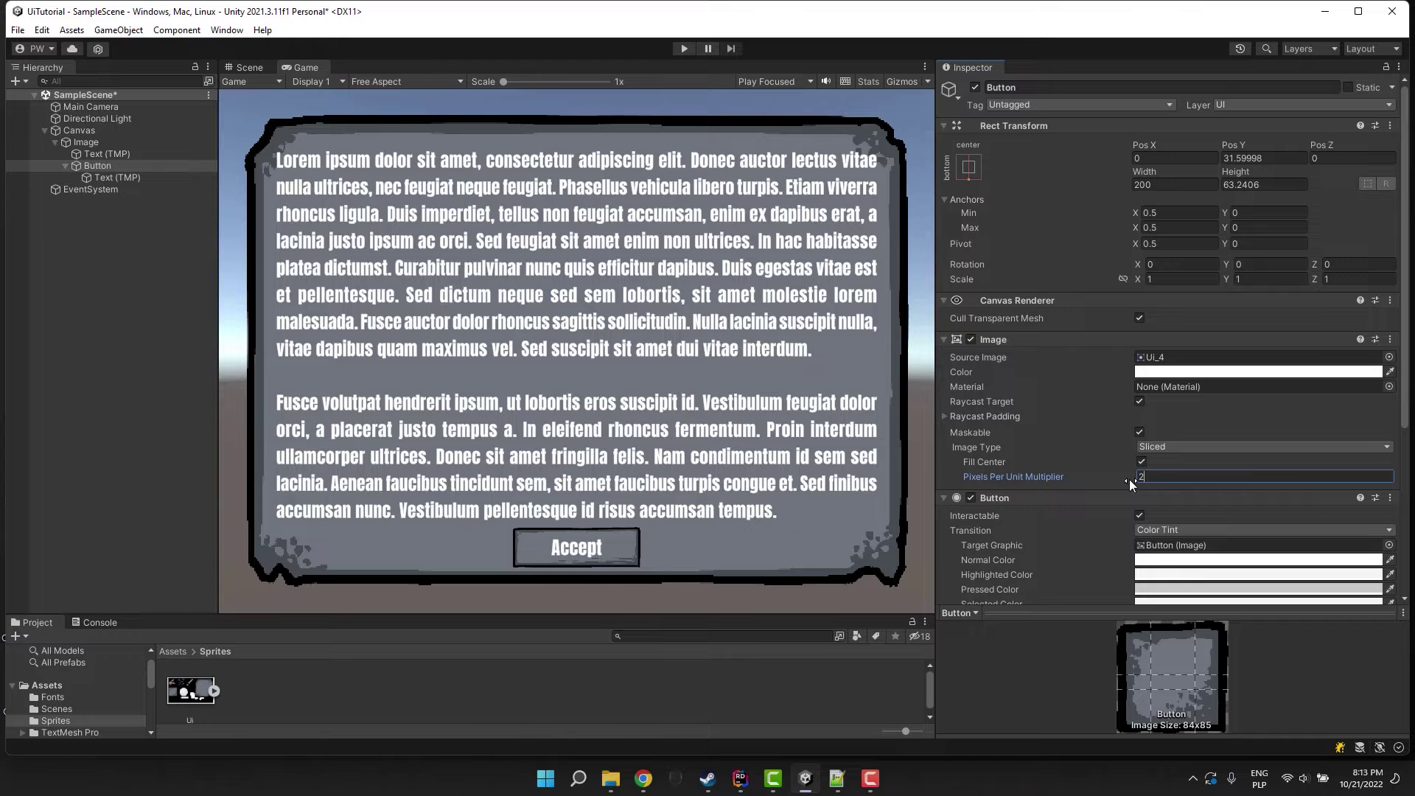
Set the button image's Pixels Per Unit Multiplier to 0.5.
key(BackSpace)
text(1.2)
key(BackSpace)
key(BackSpace)
key(BackSpace)
text(0.5)
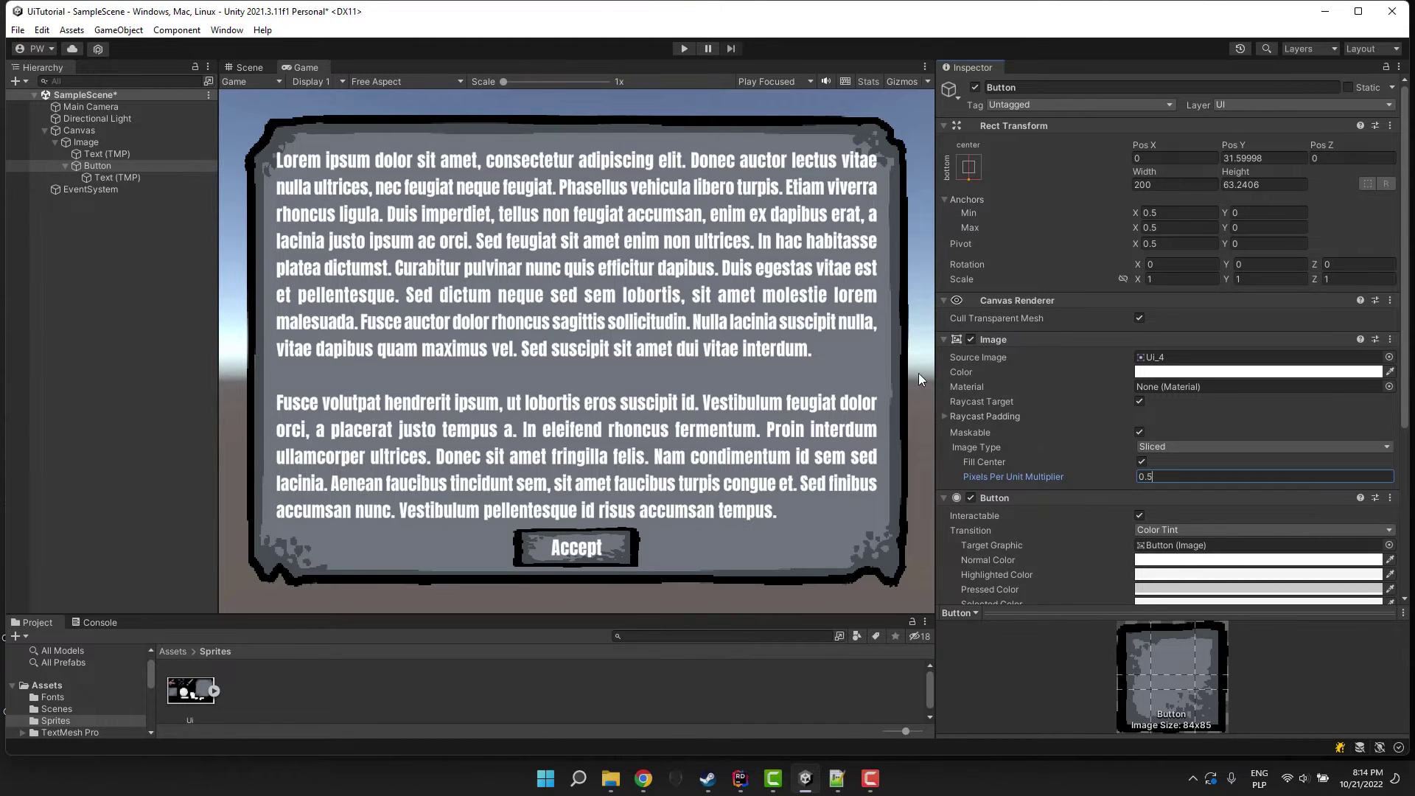
Widen the Inspector, collapse the Image and Button components, and add a Shadow component to the button.
drag(934, 380, 783, 361)
click(795, 339)
click(795, 355)
click(1039, 428)
text(scro)
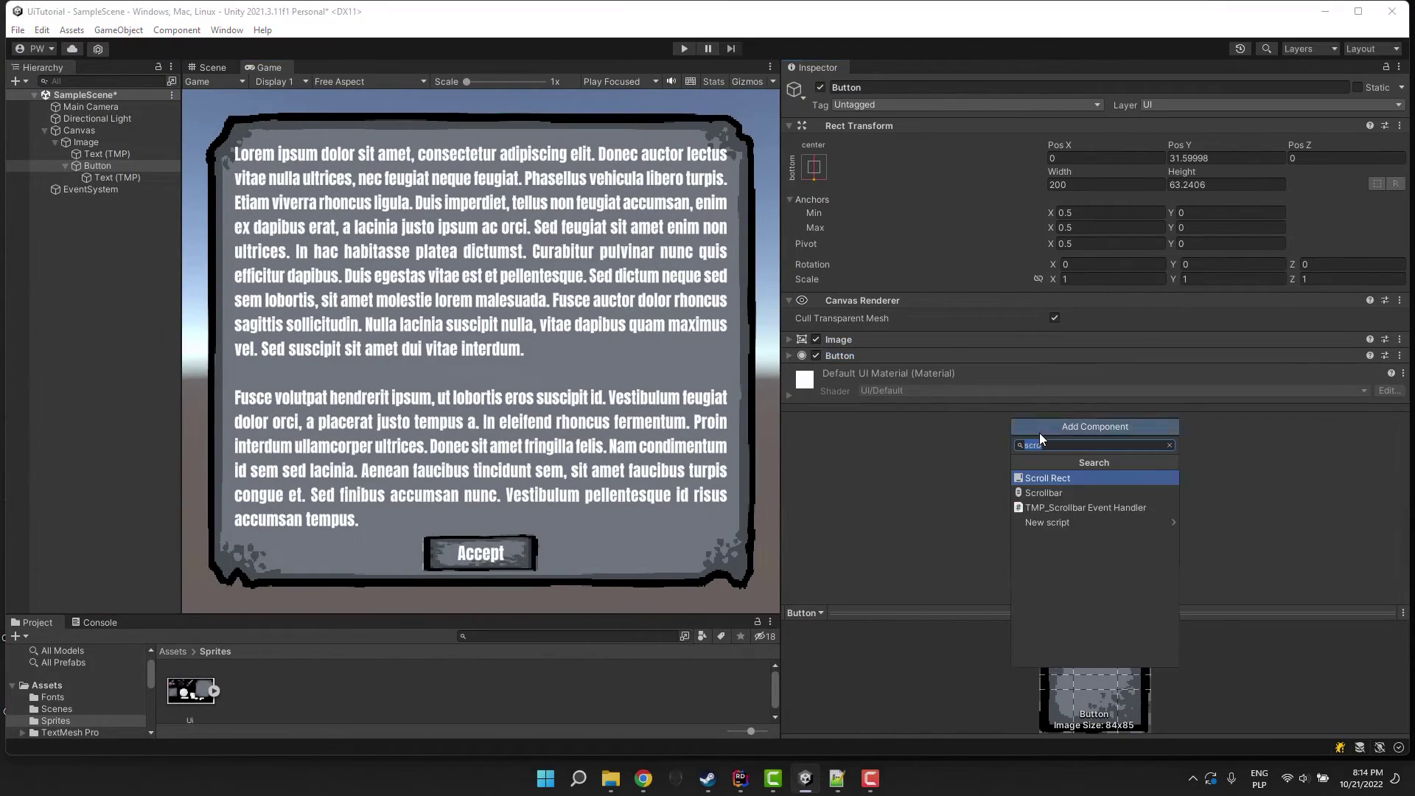
text(shadow)
click(1072, 478)
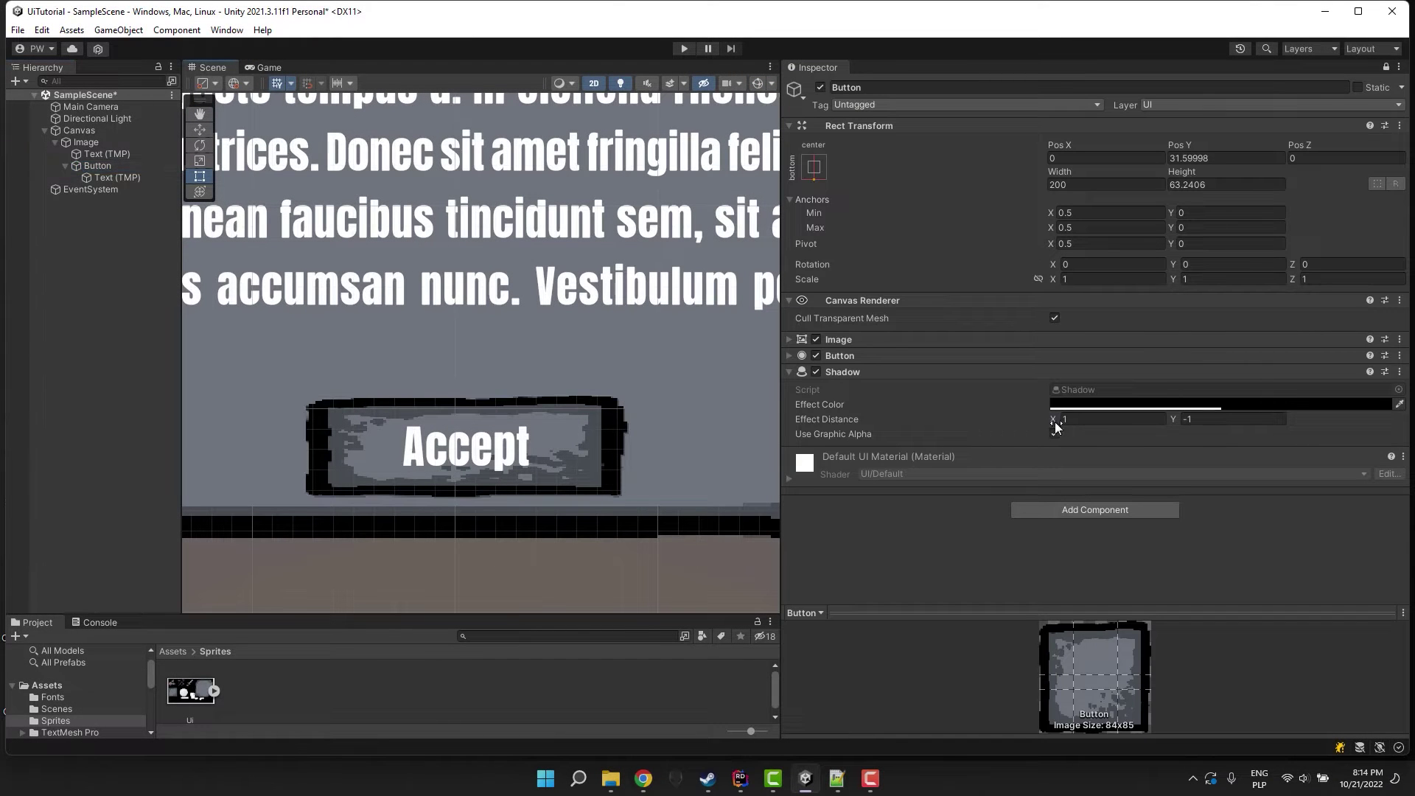
Increase the button shadow's horizontal Effect Distance, raise its Effect Color alpha to about 0.745, and preview it in the Game view.
drag(1055, 422, 1089, 420)
click(1105, 404)
drag(1137, 687, 1164, 687)
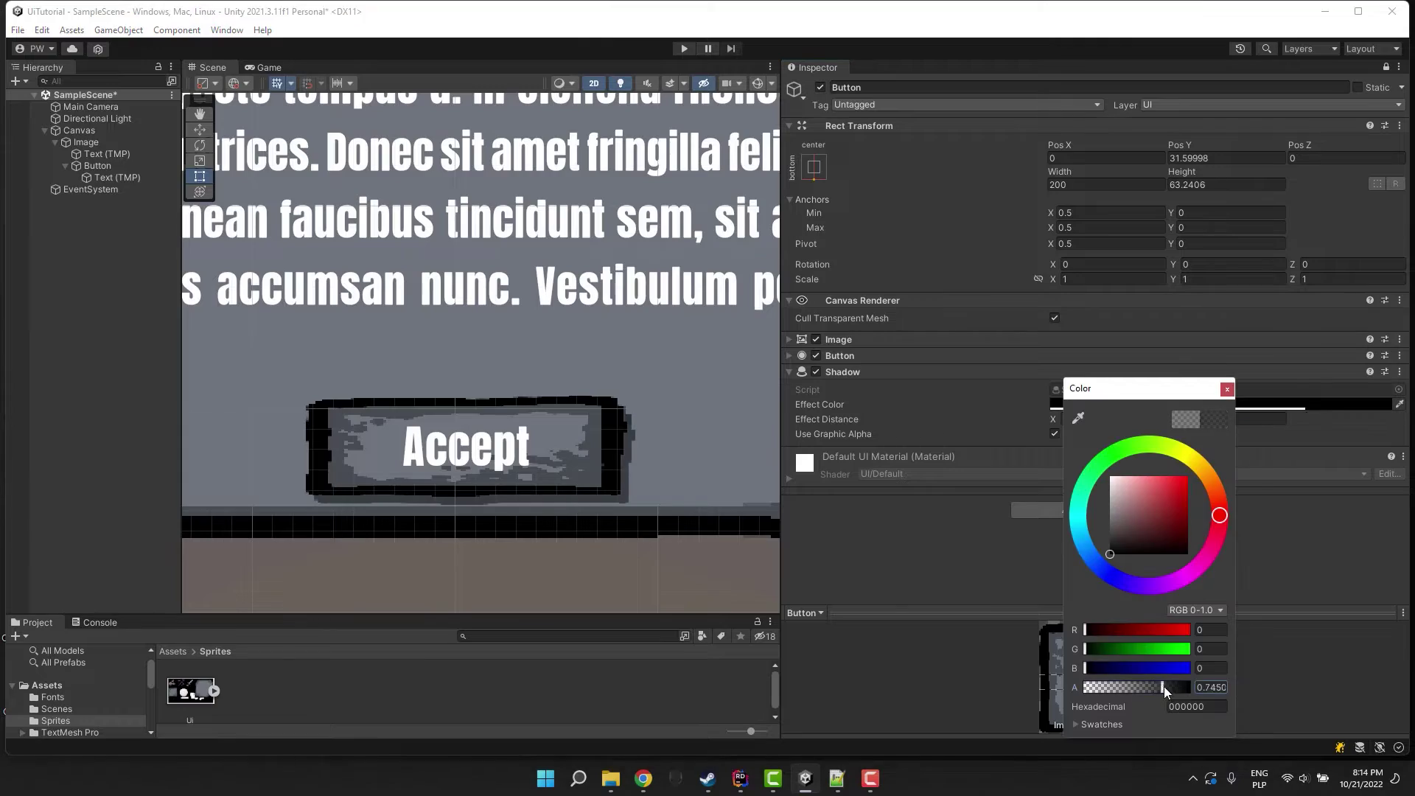
click(270, 67)
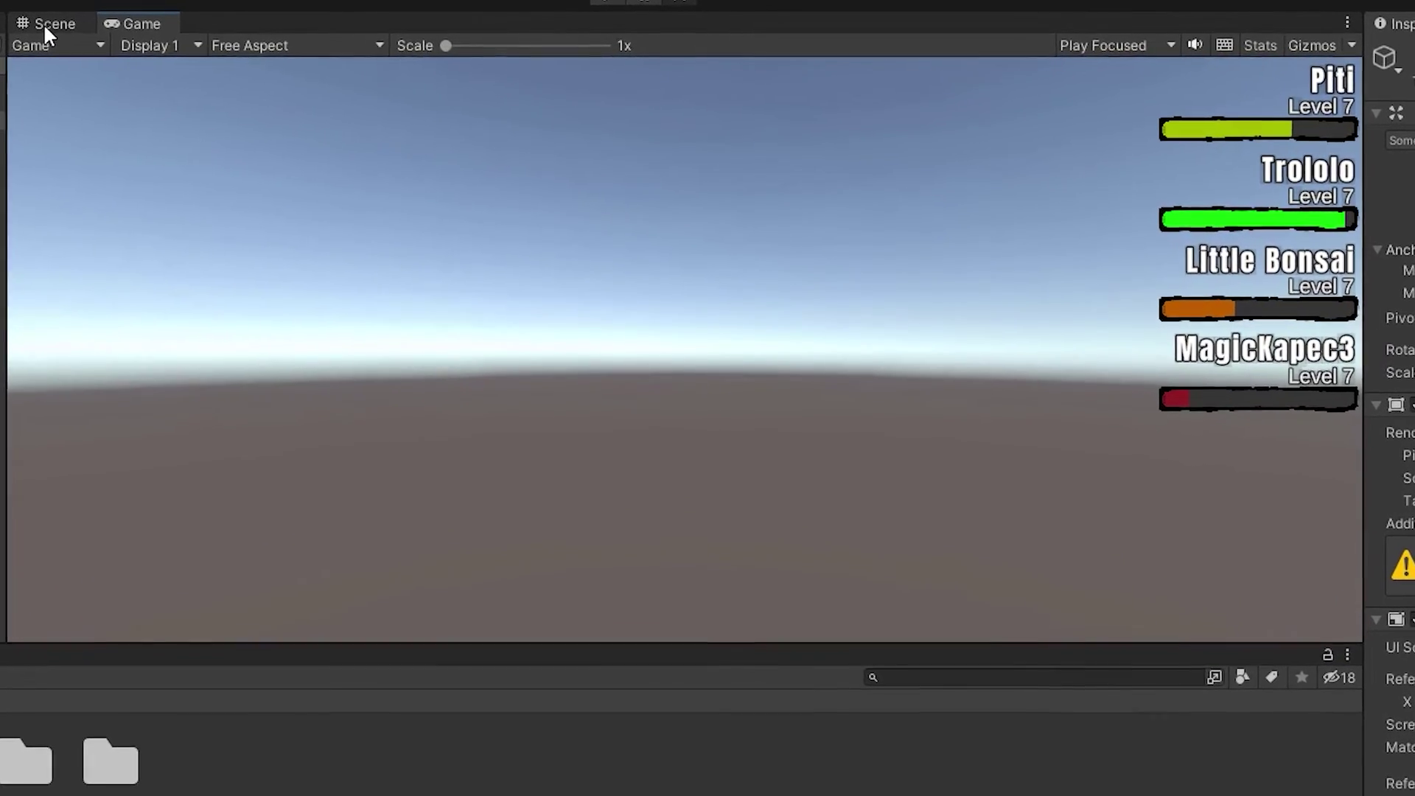
Frame the Canvas in the Scene view and create an empty child object under it.
click(44, 24)
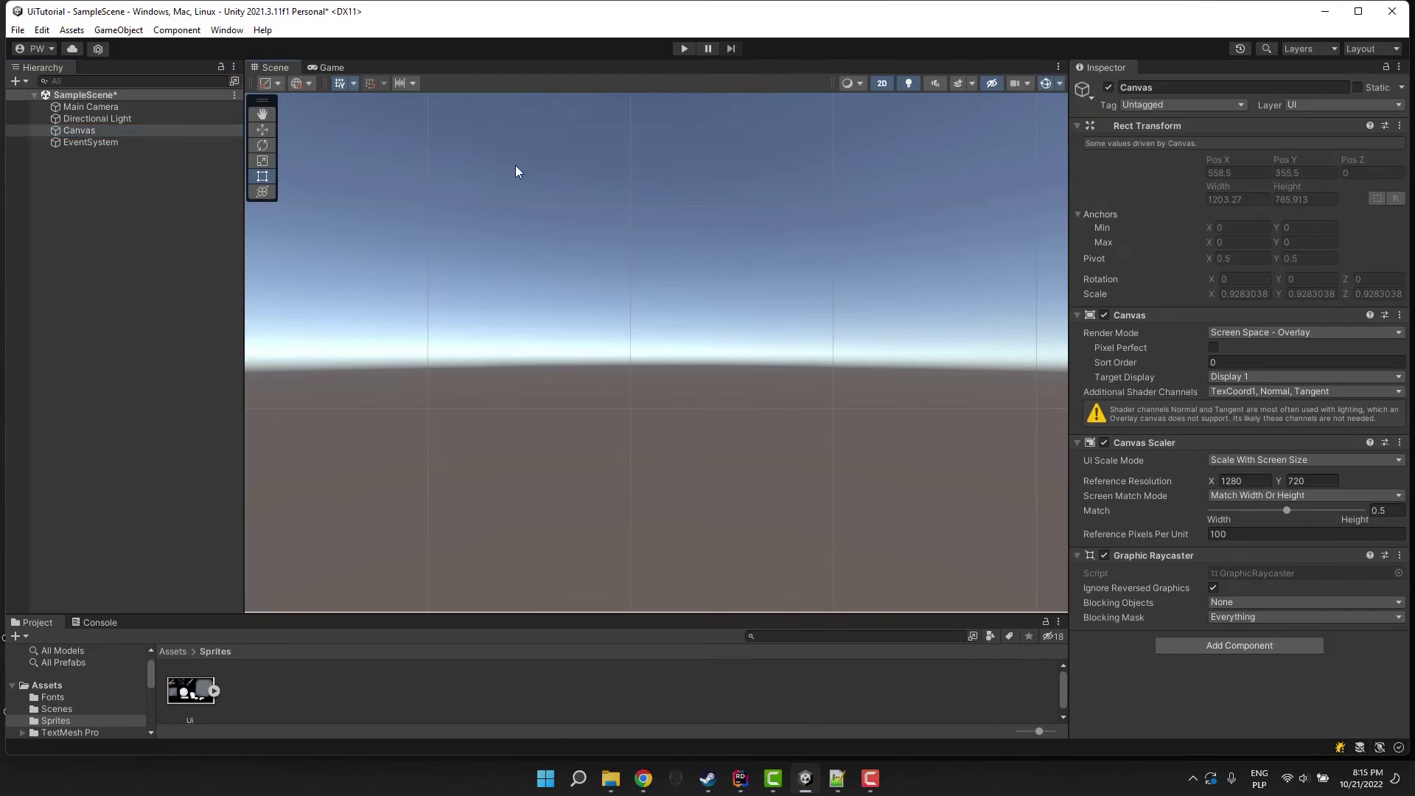
key(f)
right_click(59, 129)
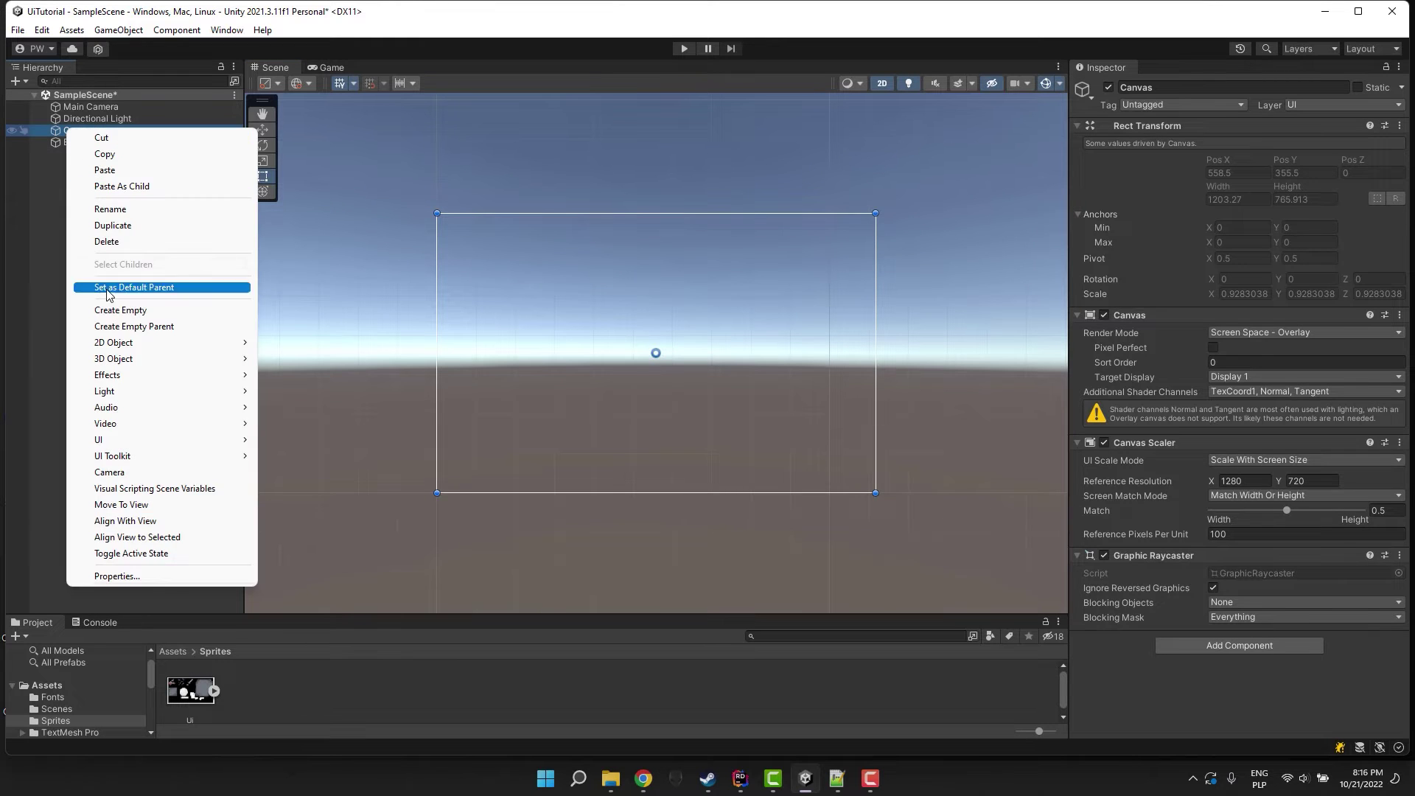
click(112, 302)
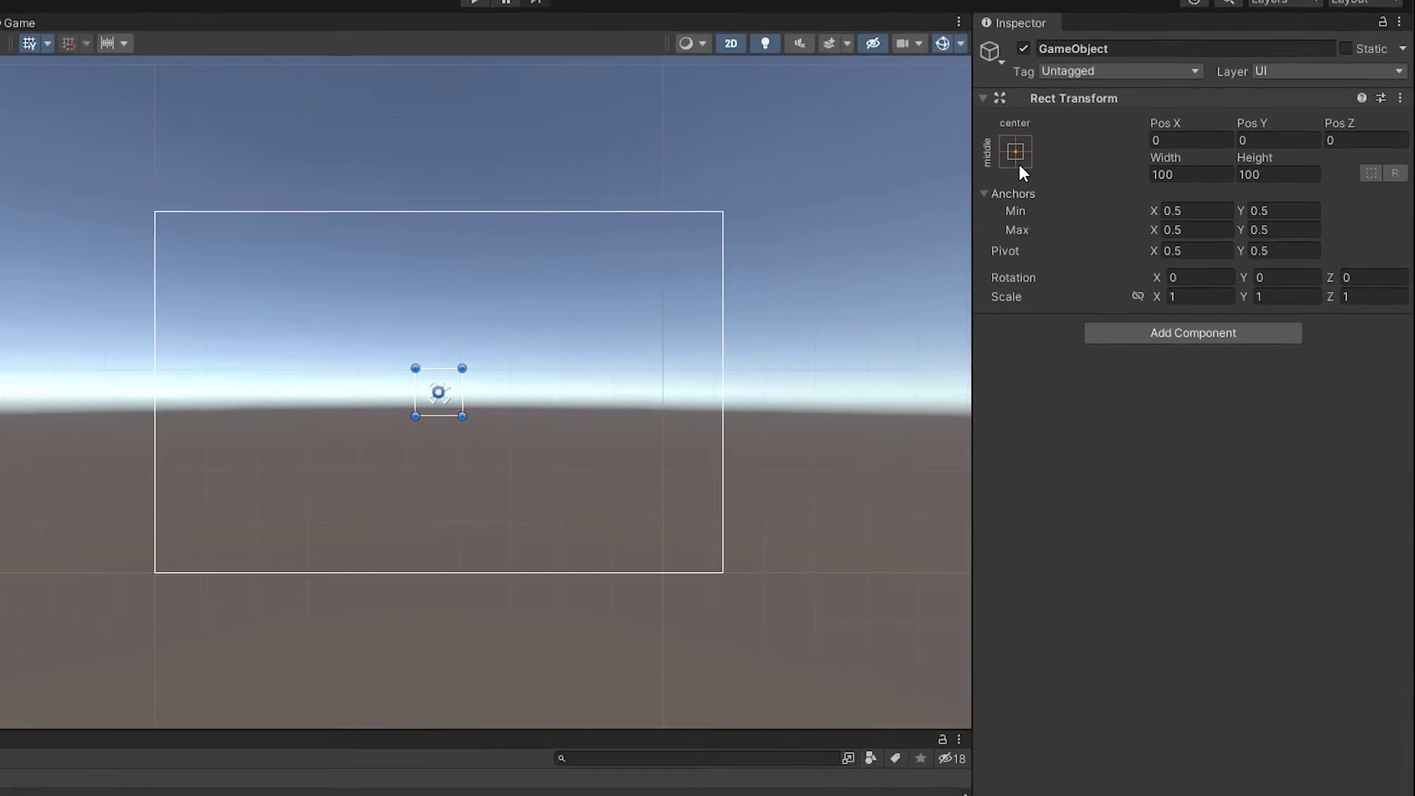
Anchor the empty object to right-stretch, including pivot and position, and widen it to about 257.6.
click(1102, 167)
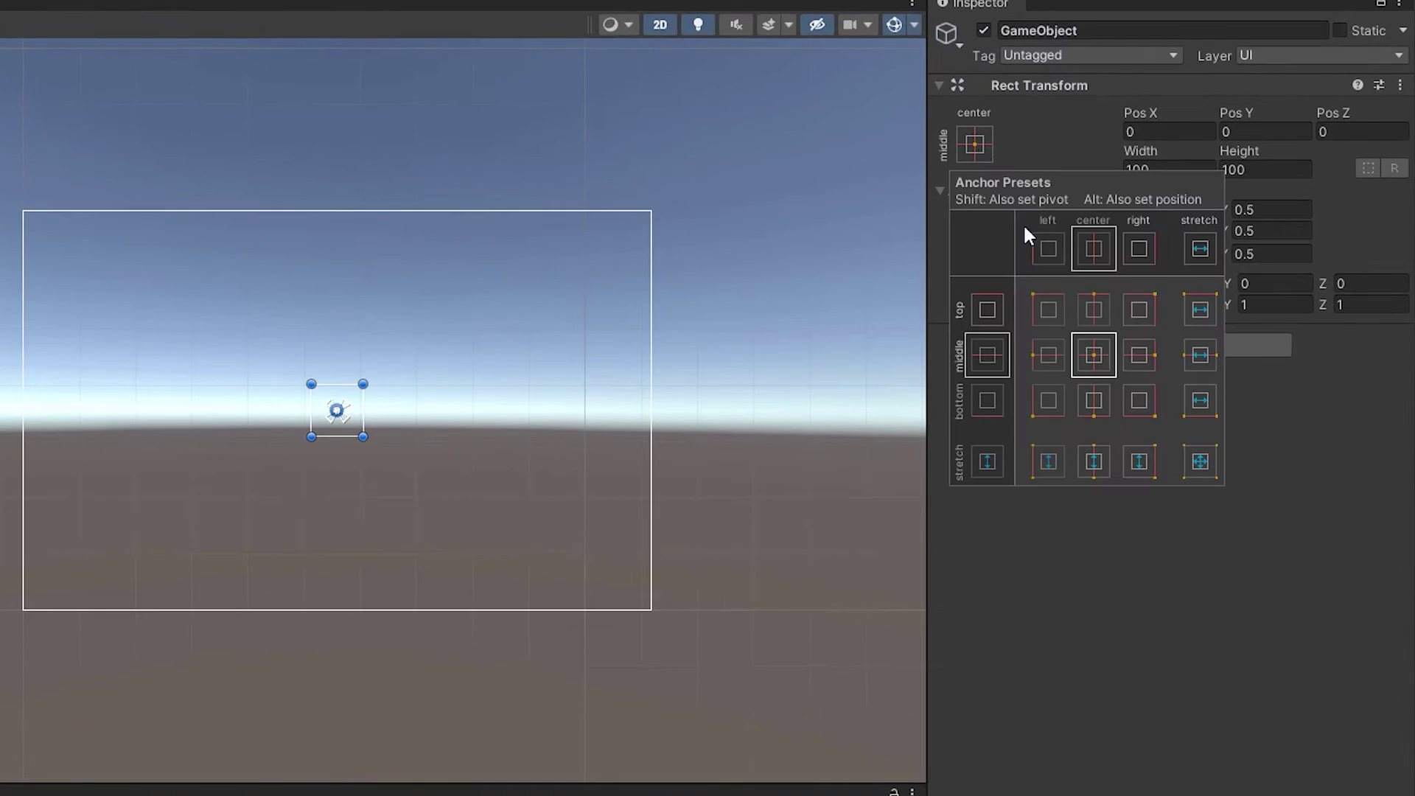
alt+shift+click(1217, 315)
alt+shift+click(1137, 465)
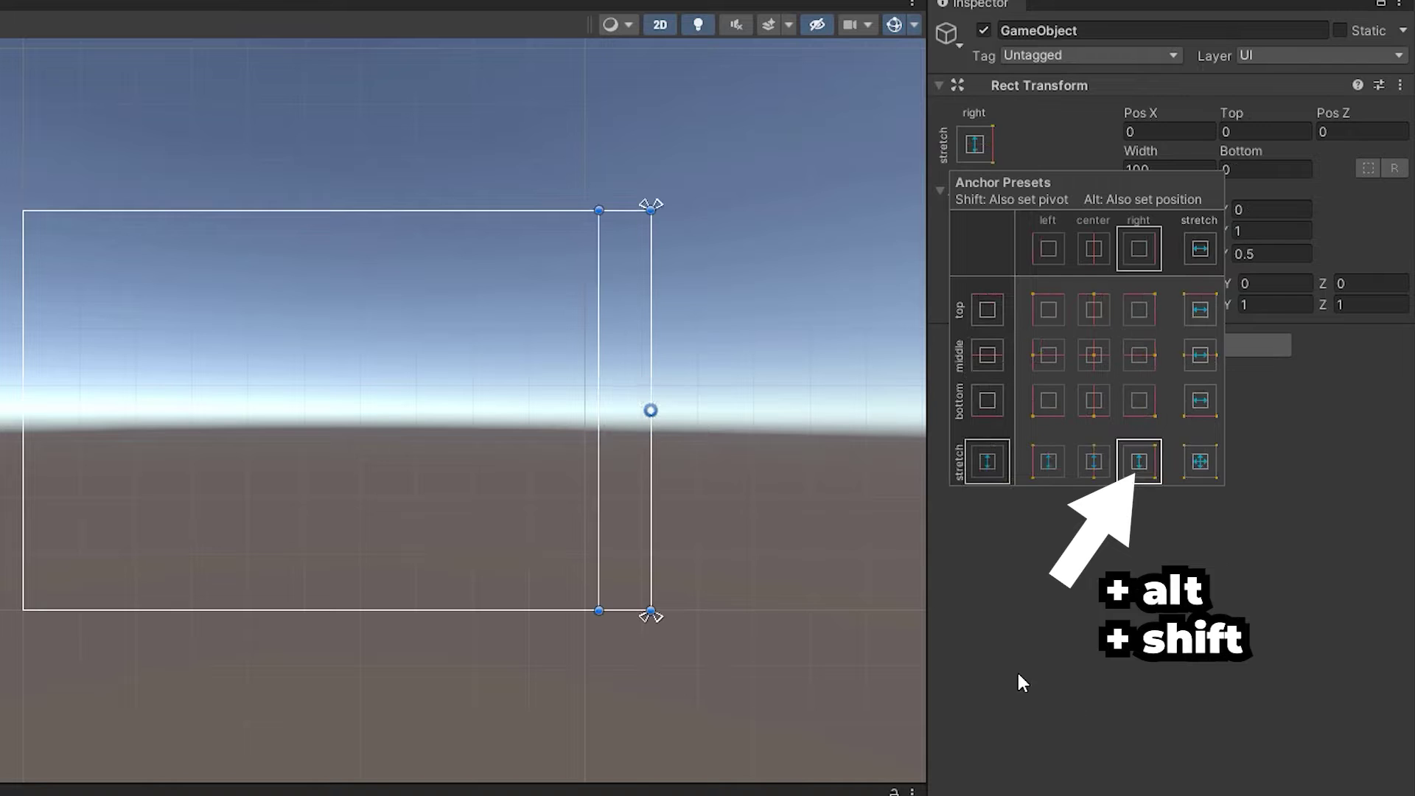
drag(597, 384, 520, 396)
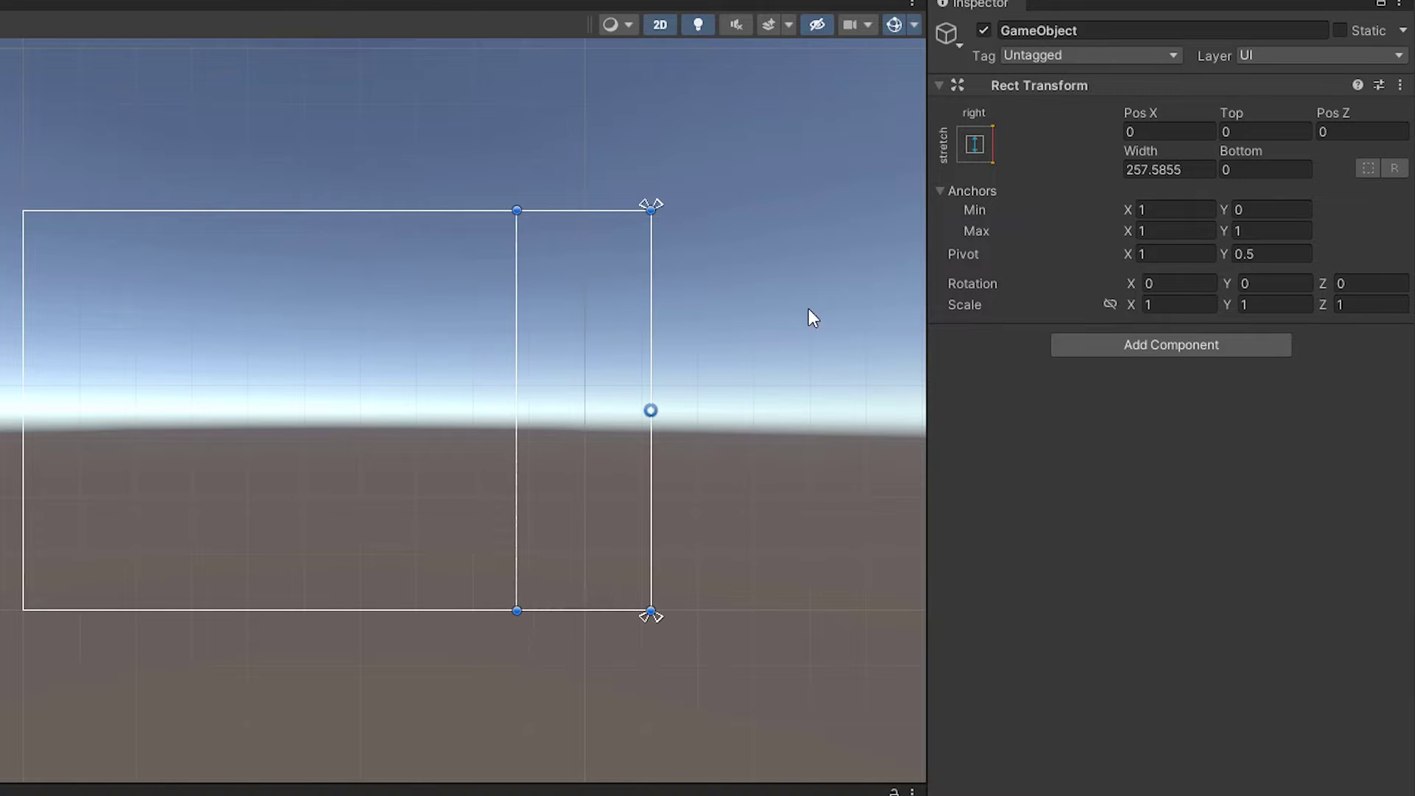
Rename the object OnlineBar and add a Vertical Layout Group component to it.
click(1066, 30)
text(OnlineBar)
scroll(730, 348, up, 2)
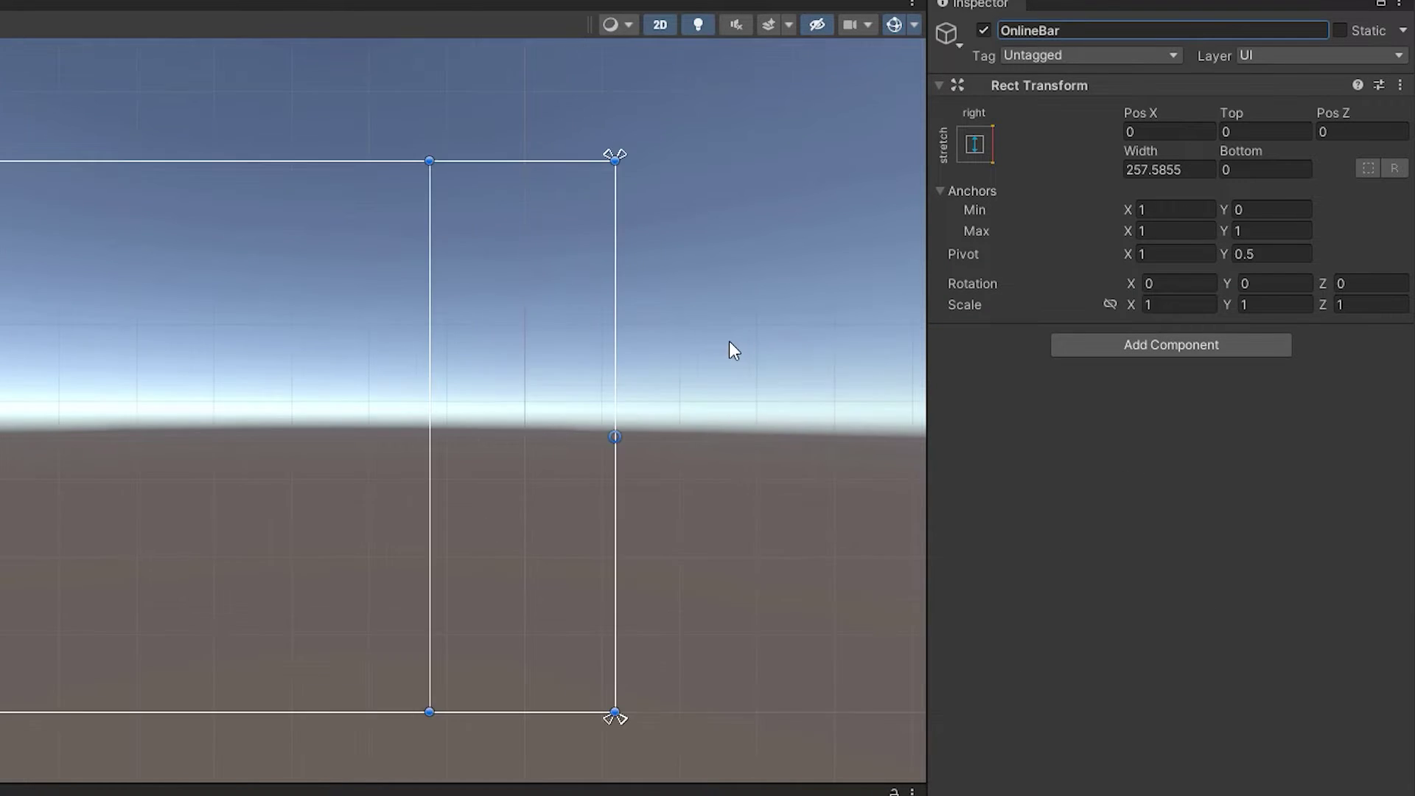
key(Return)
click(1113, 347)
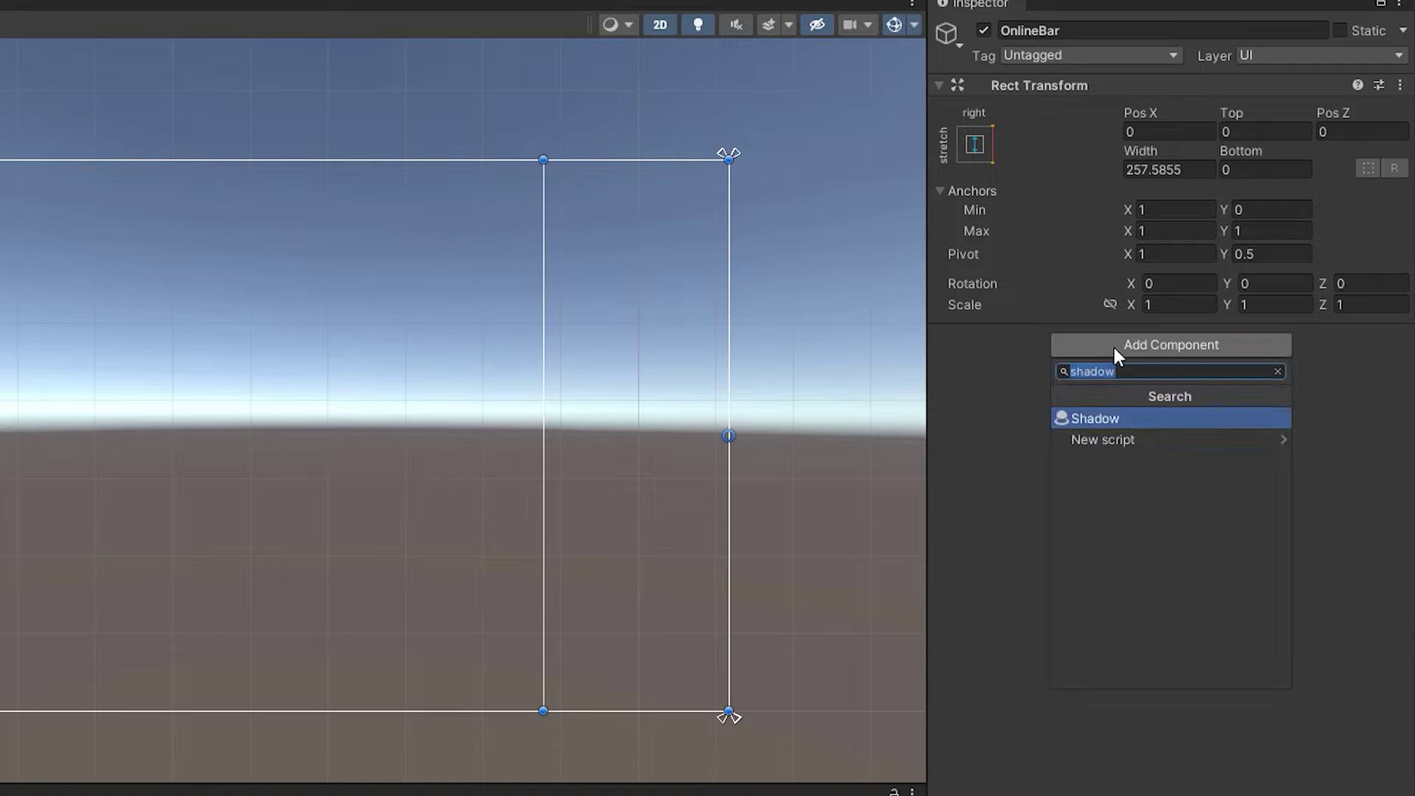
text(ve)
key(Return)
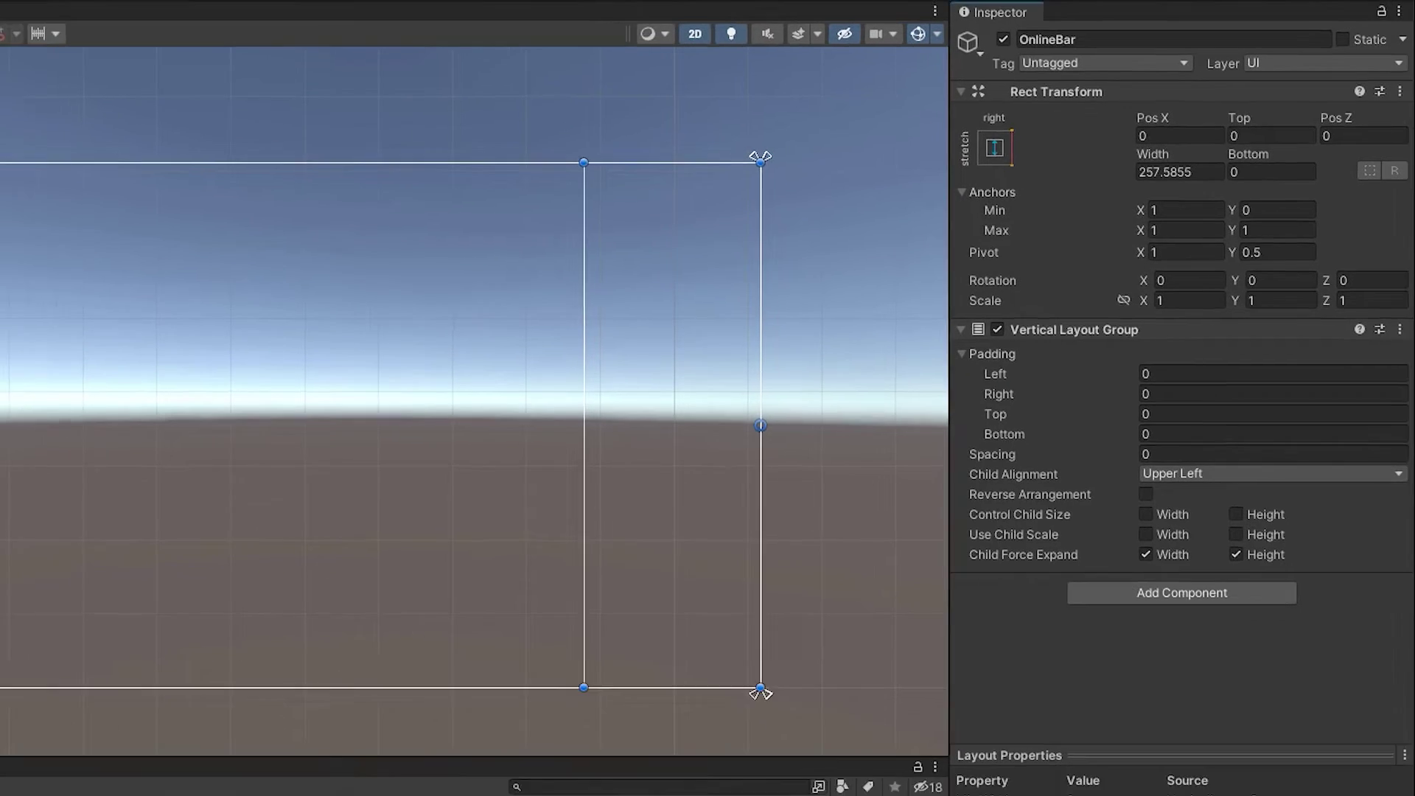
Add a UI Image as a child of OnlineBar and duplicate it three times.
right_click(77, 141)
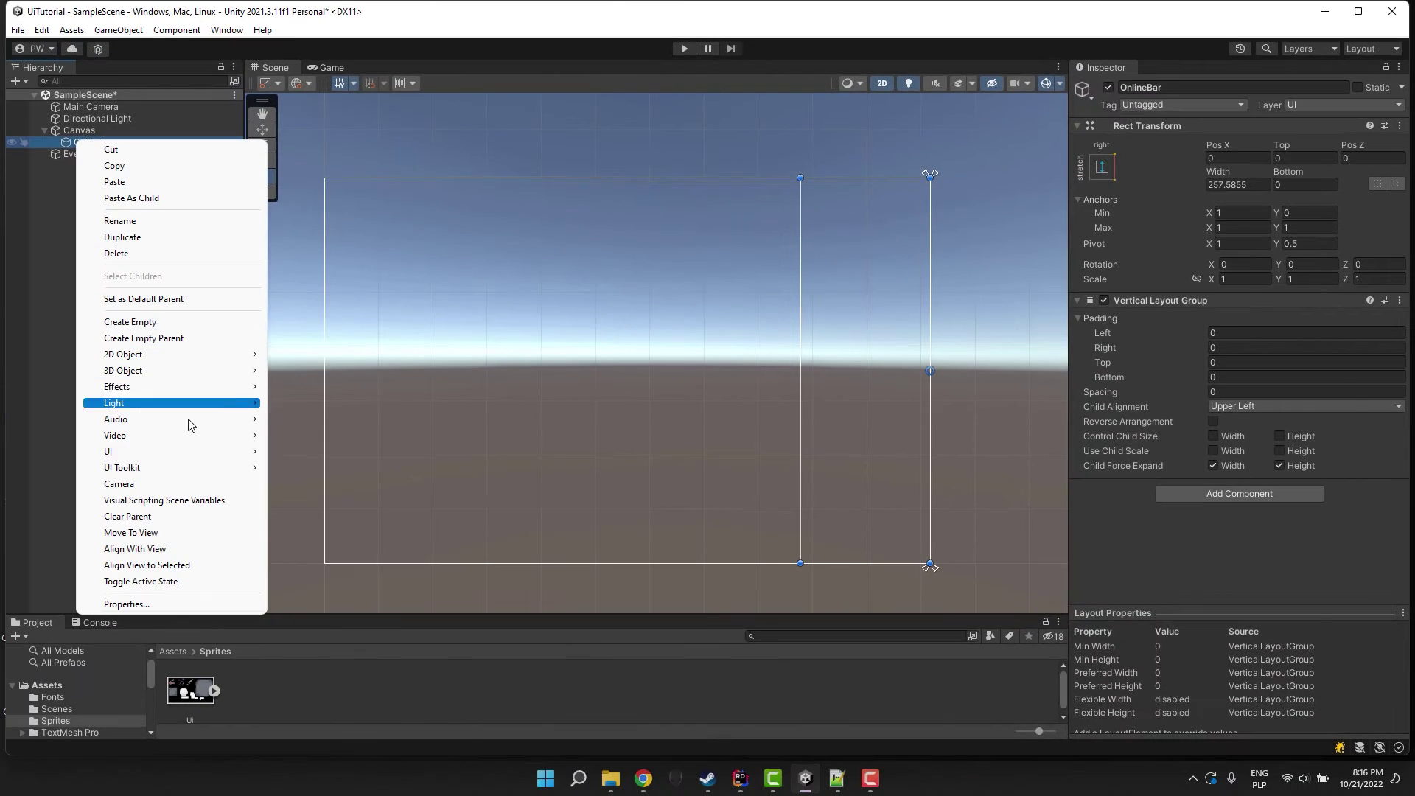
mouse_move(177, 451)
click(311, 453)
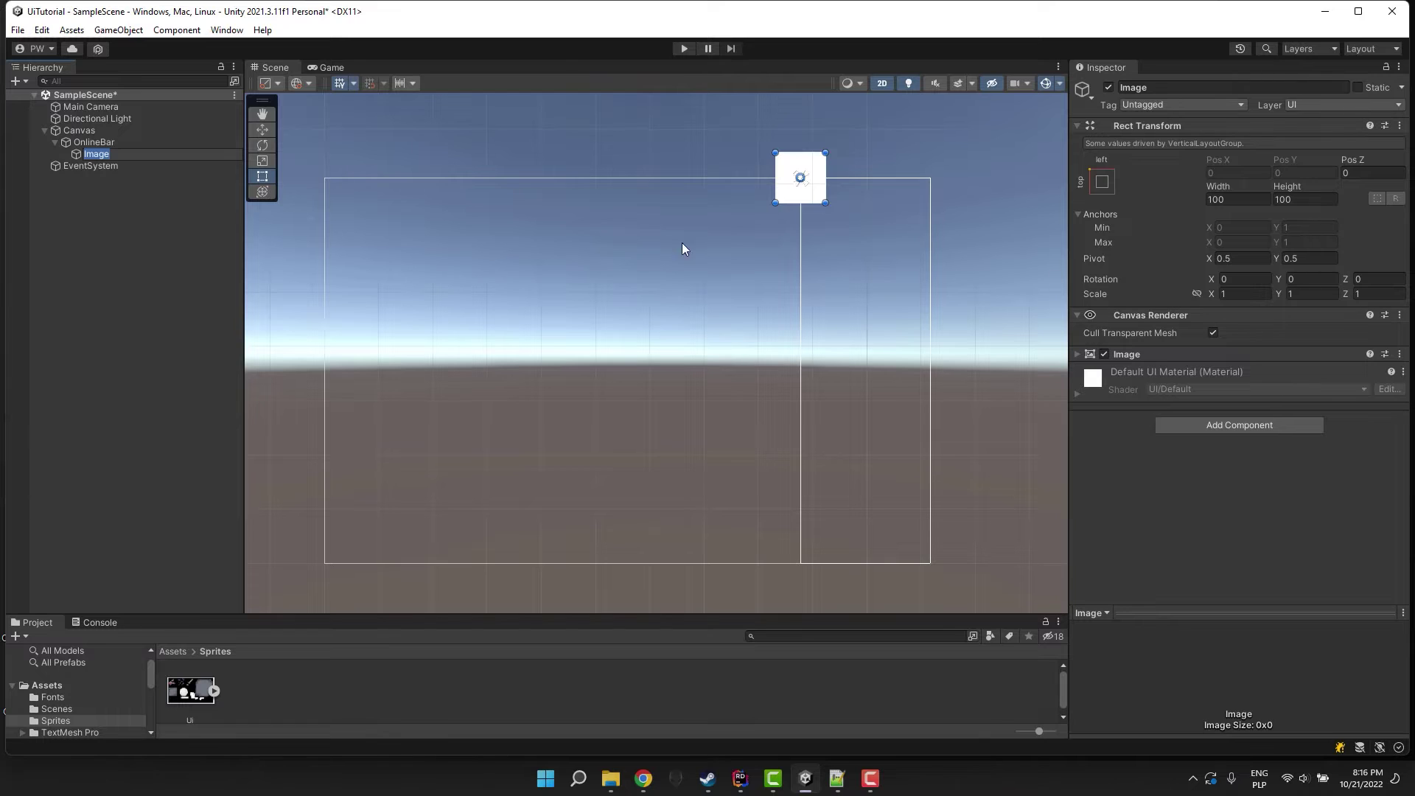
click(102, 141)
click(78, 152)
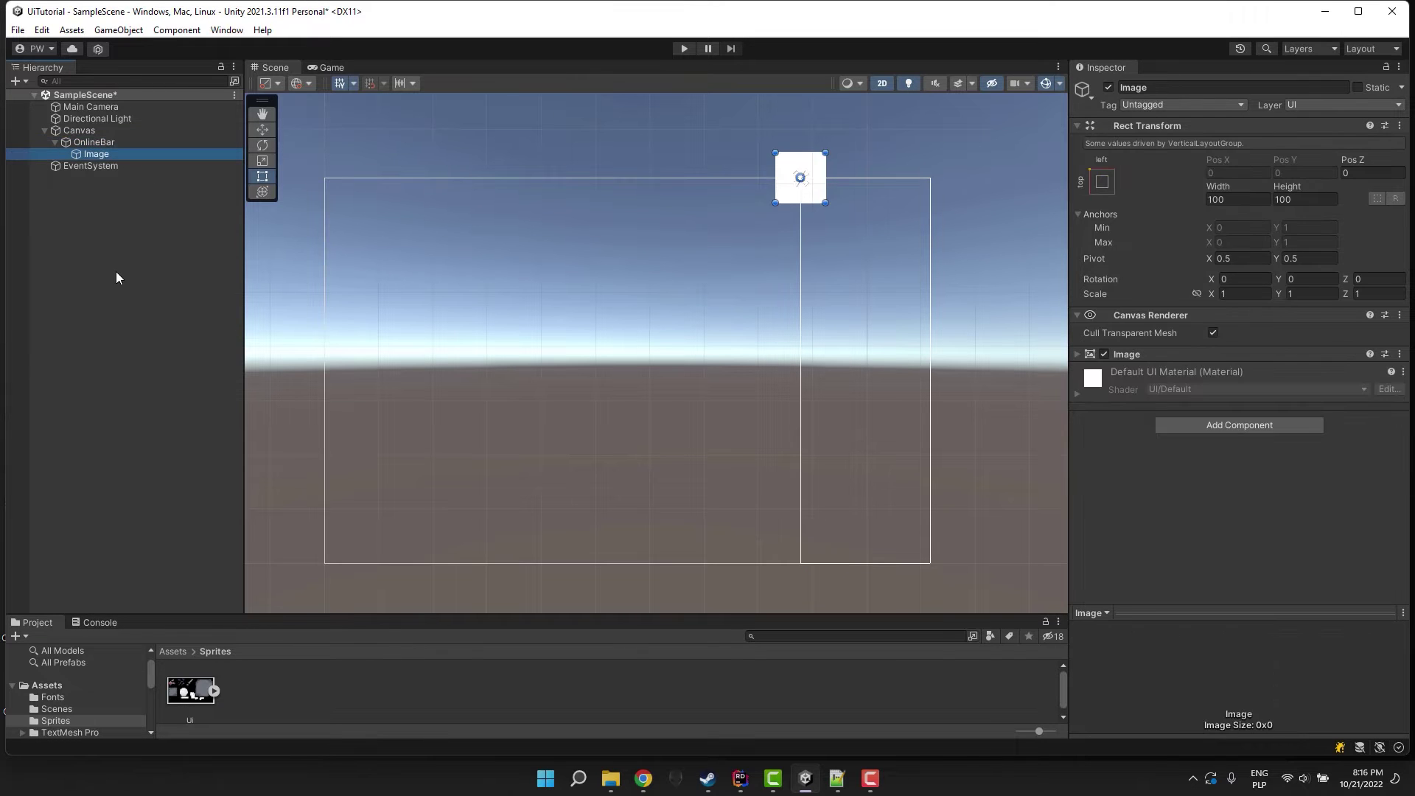
key(ctrl+d)
key(ctrl+d)
key(ctrl+d)
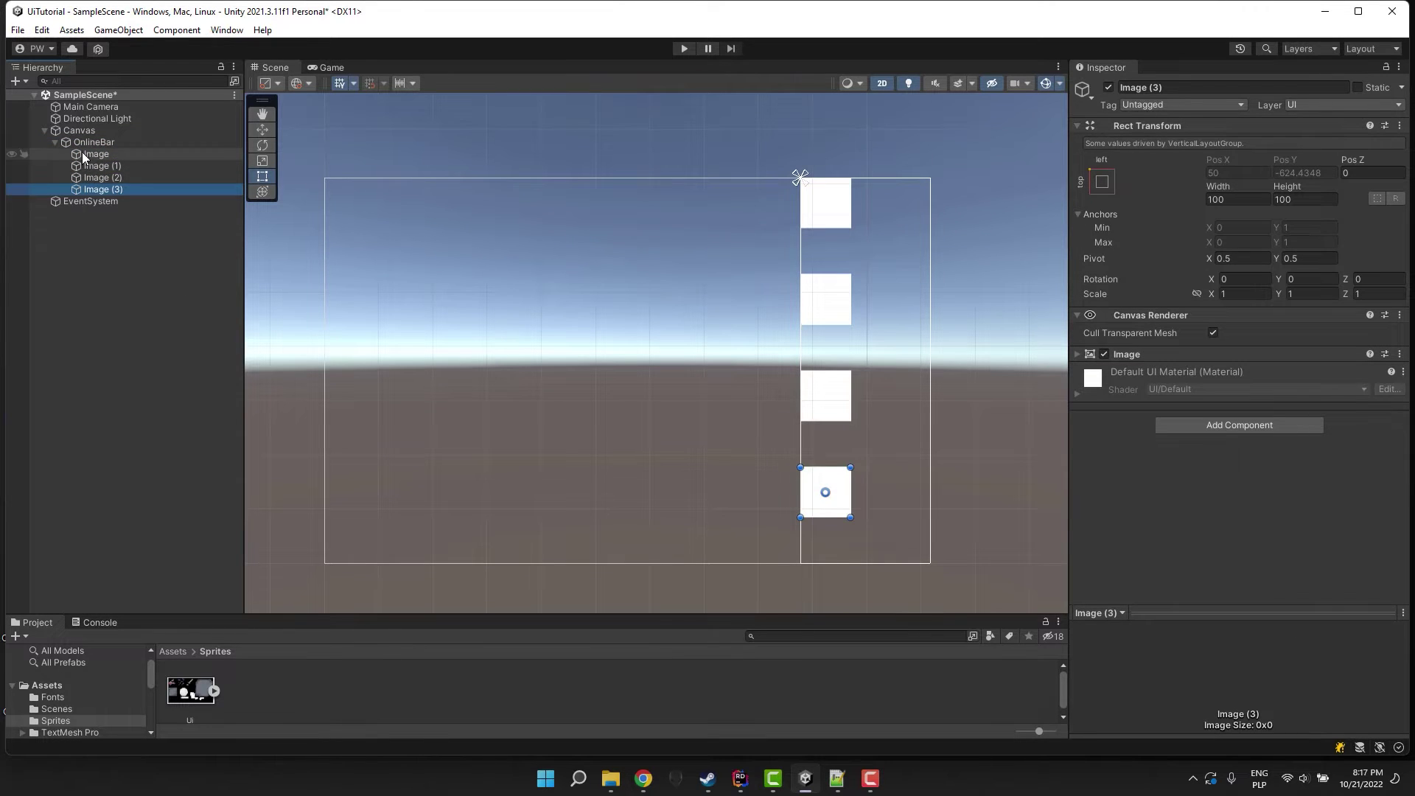
Try the Middle Center and Upper Center child alignments on OnlineBar's Vertical Layout Group and return to Upper Left.
click(90, 143)
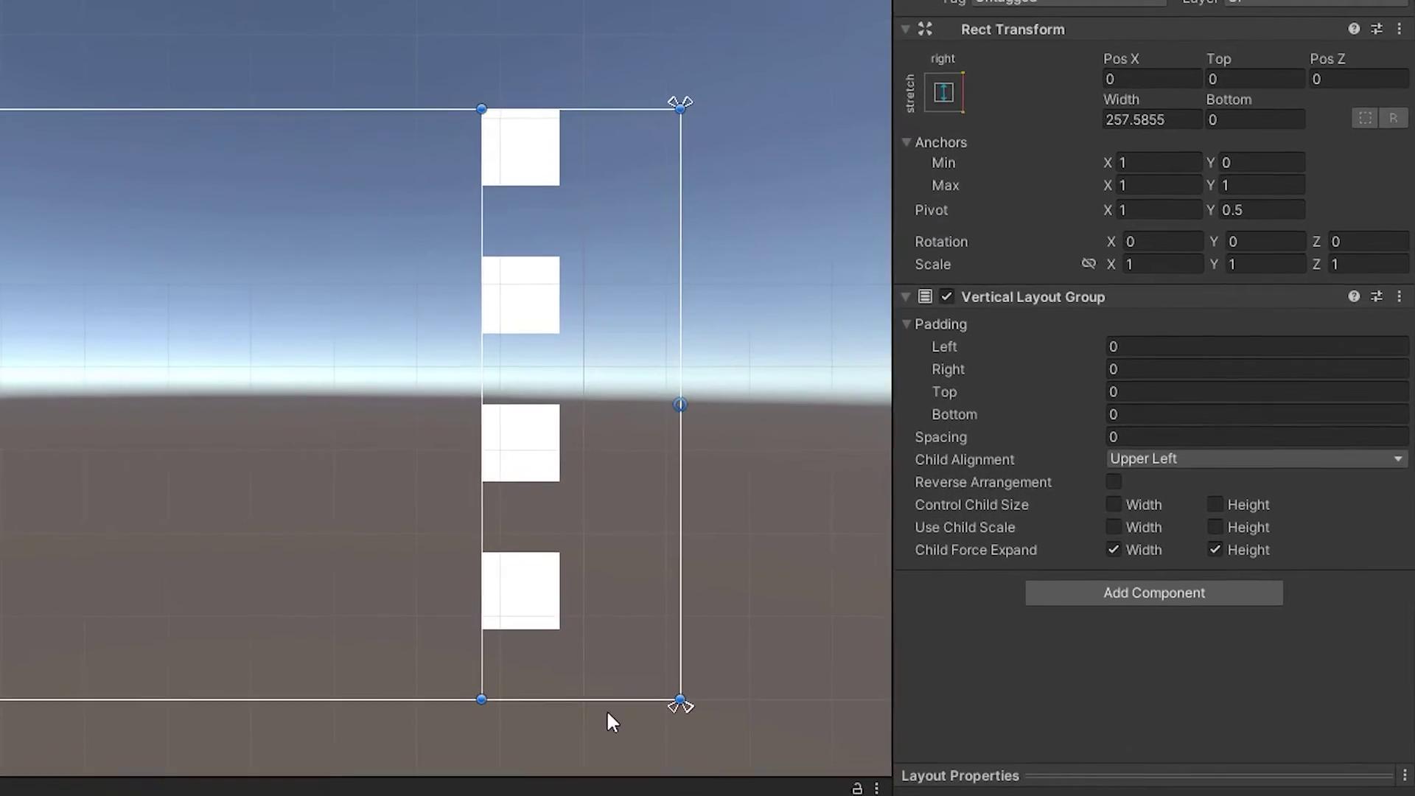
click(1088, 484)
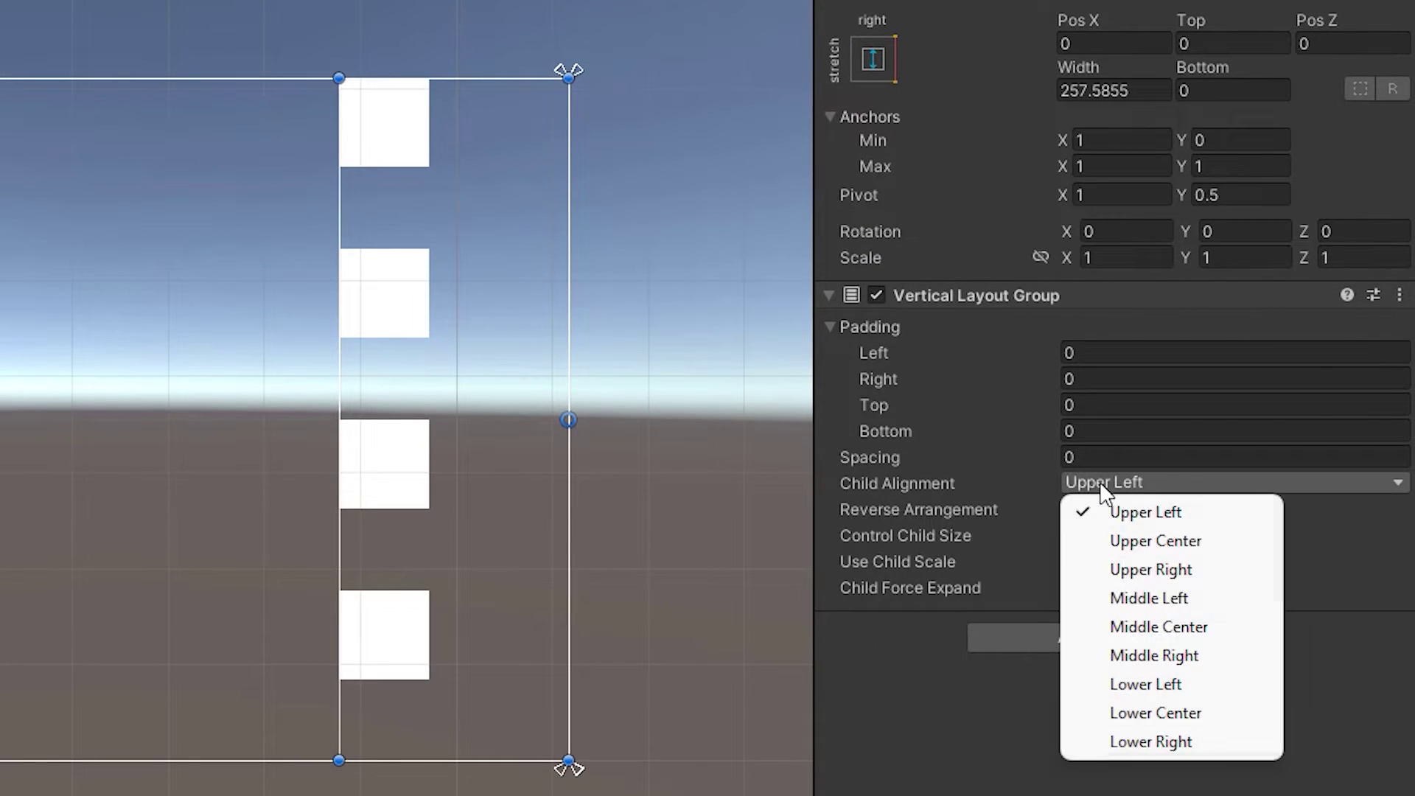
click(1113, 627)
click(1143, 483)
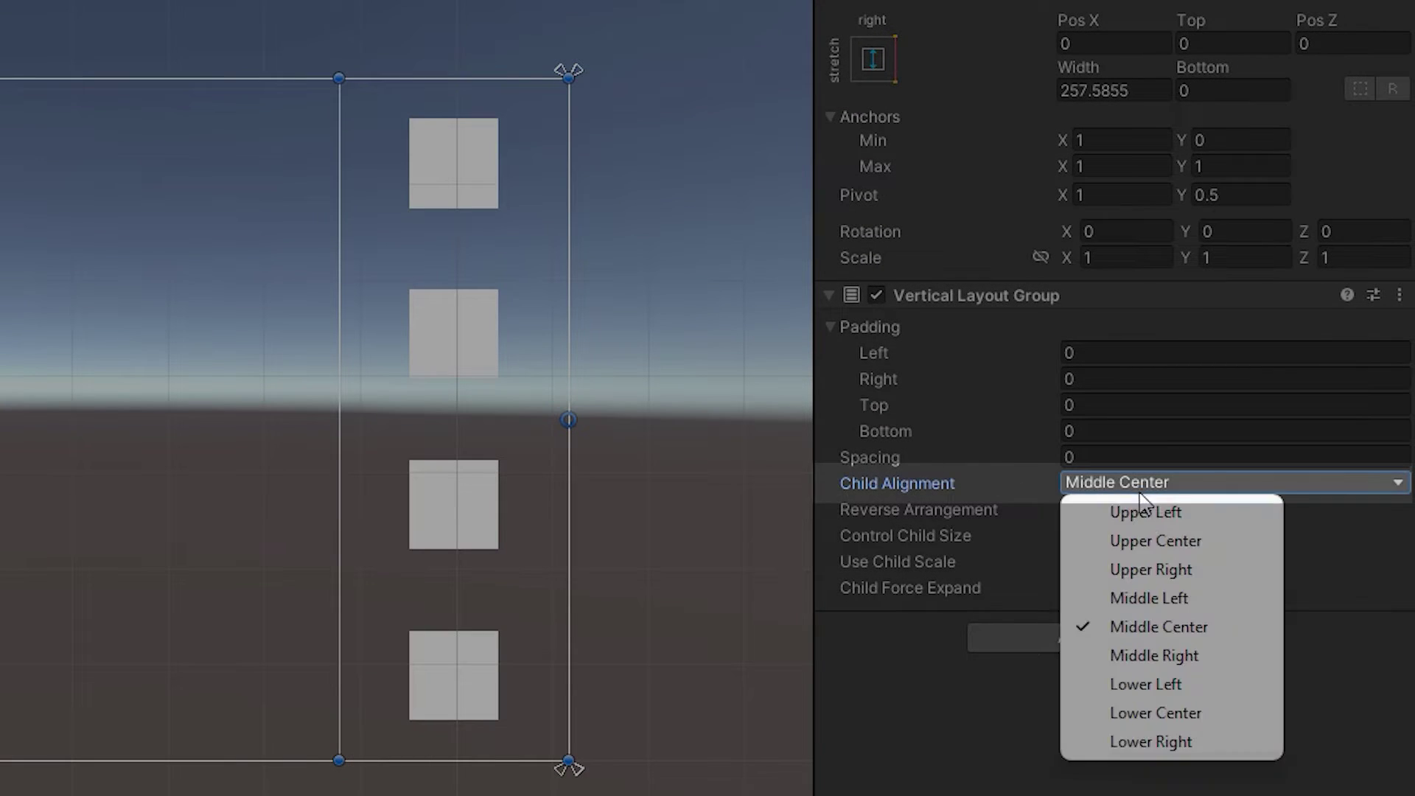
click(1154, 540)
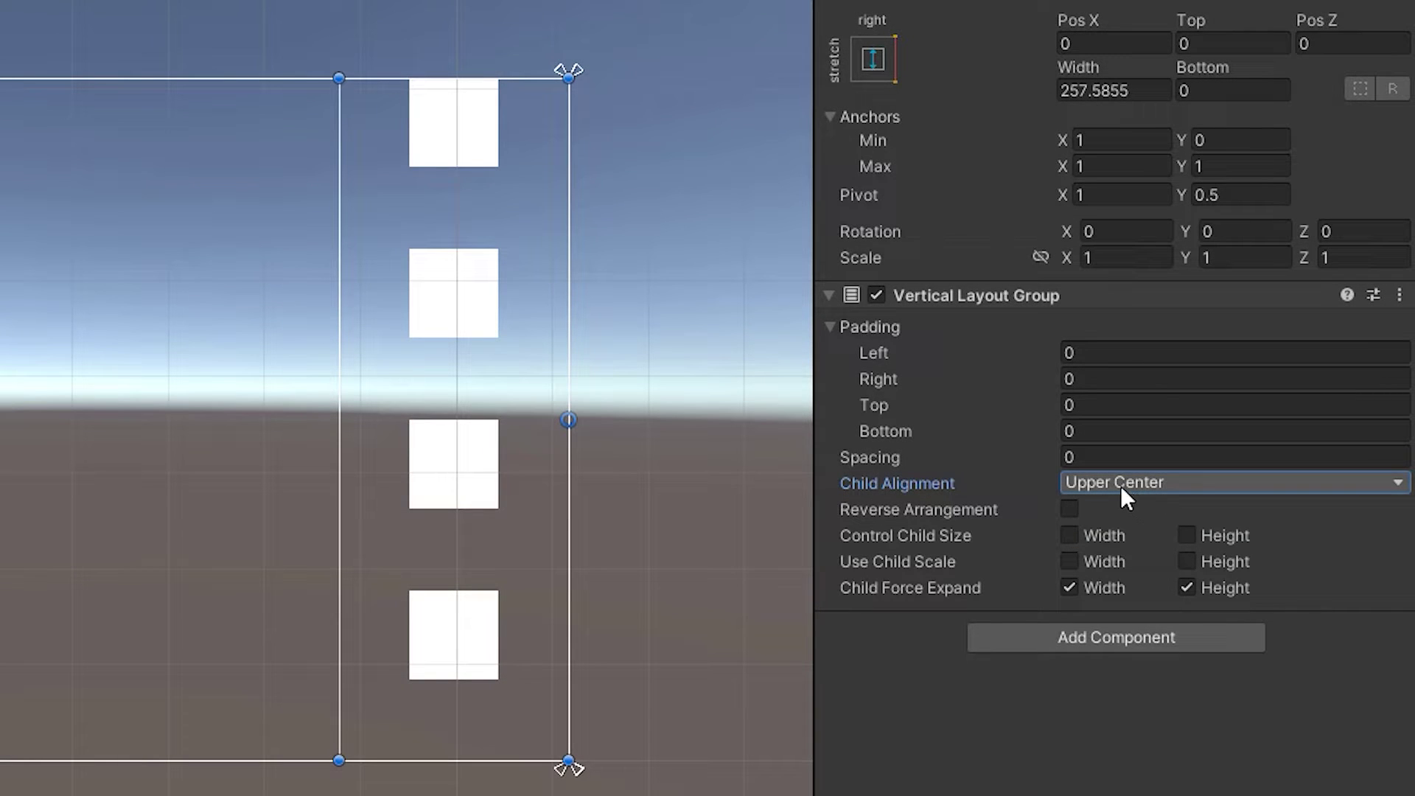
click(1119, 484)
click(1106, 511)
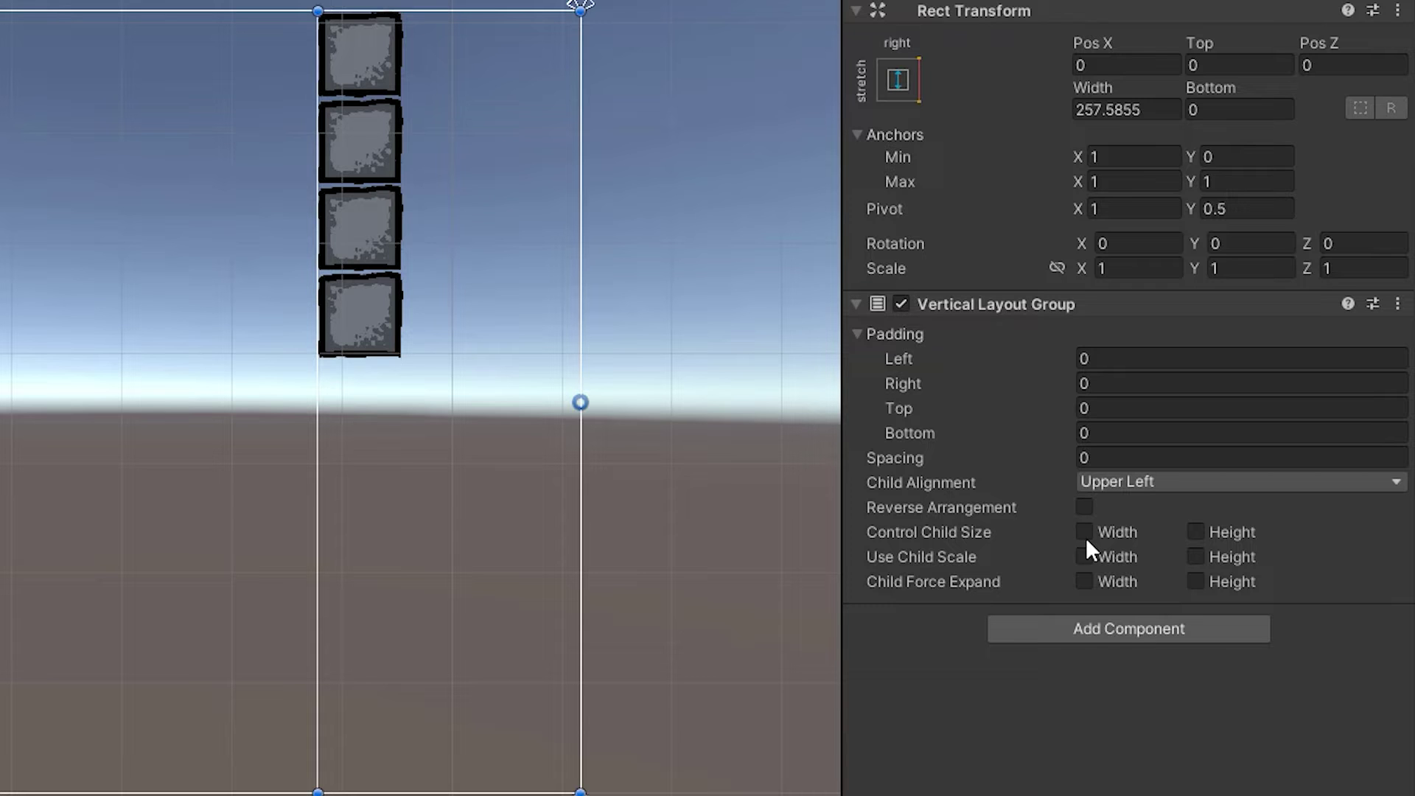
Enable Control Child Size and Child Force Expand for both width and height on OnlineBar's Vertical Layout Group.
click(1195, 532)
click(1083, 581)
click(1195, 581)
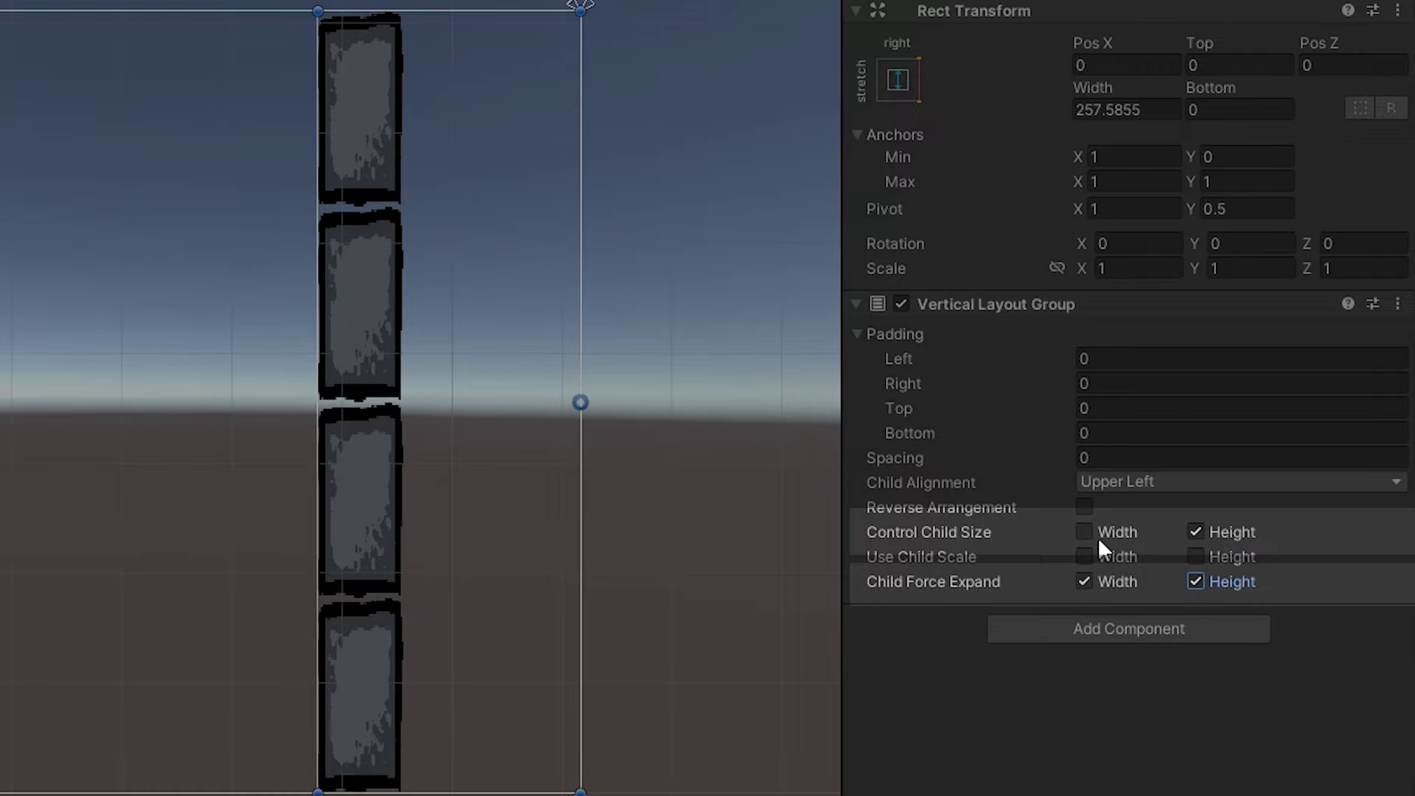
click(1083, 532)
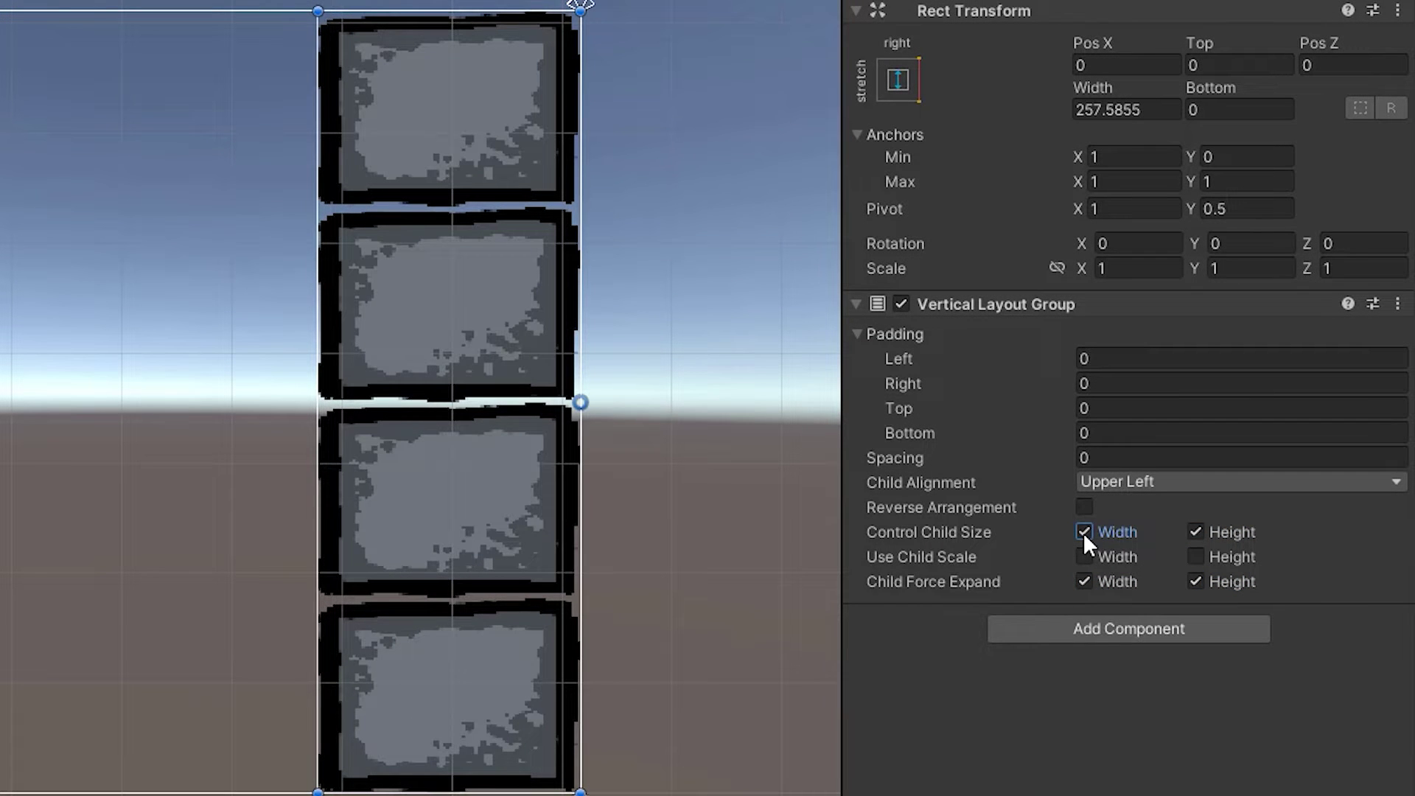
Toggle Control Child Size width and height off and back on, try narrowing OnlineBar, and undo the resize.
click(1083, 532)
click(1195, 531)
click(1084, 532)
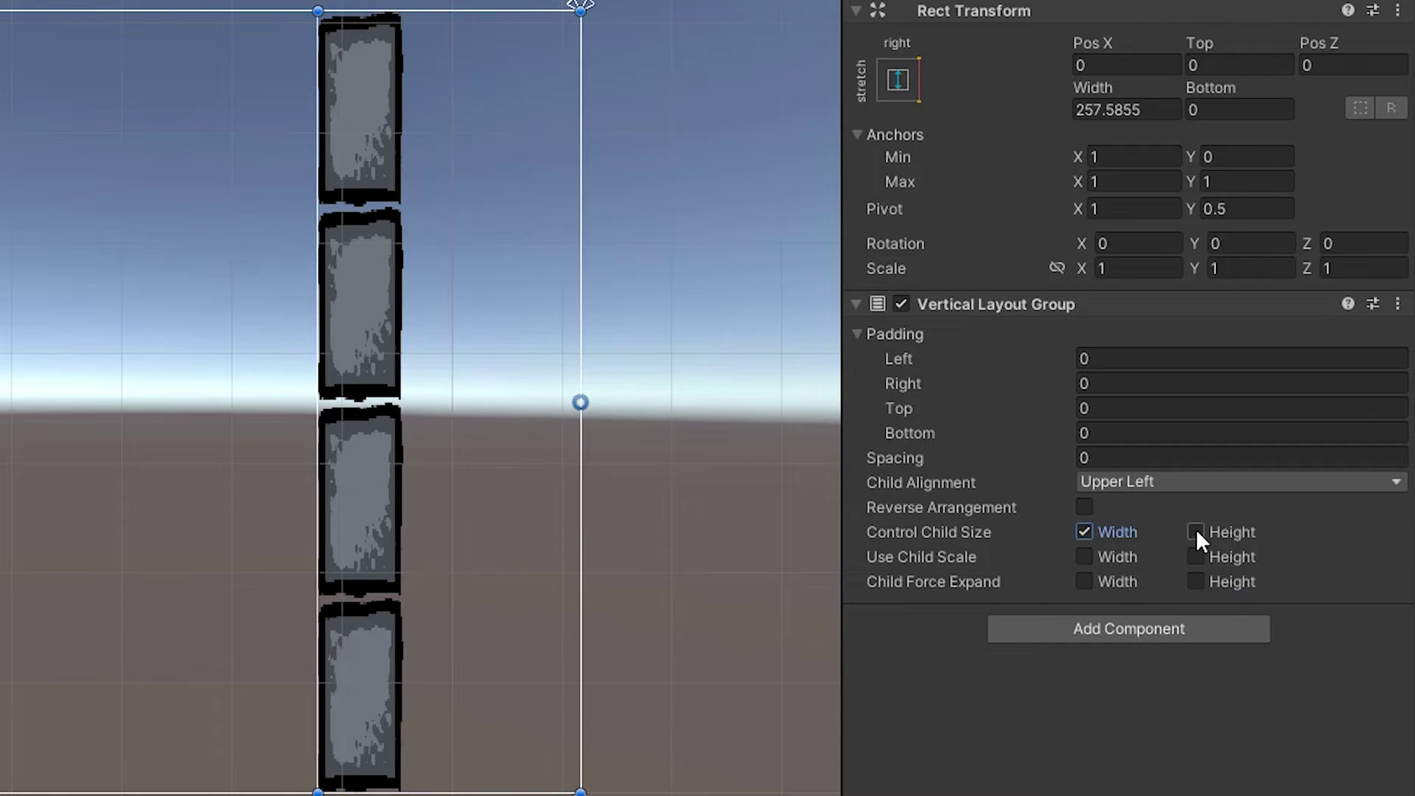
click(1195, 531)
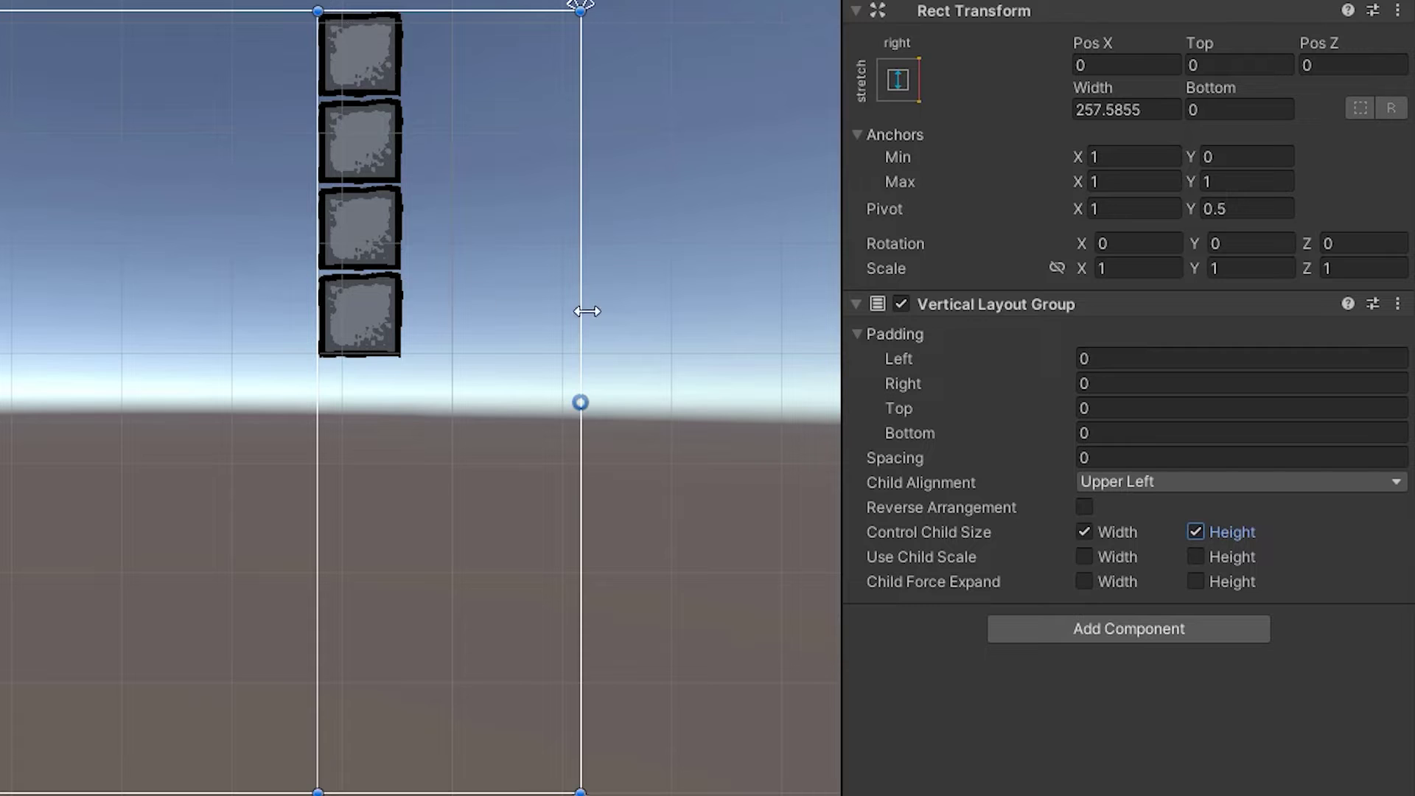
drag(319, 374, 490, 350)
key(ctrl+z)
Turn on Child Force Expand for width and height in OnlineBar's Vertical Layout Group.
click(1084, 582)
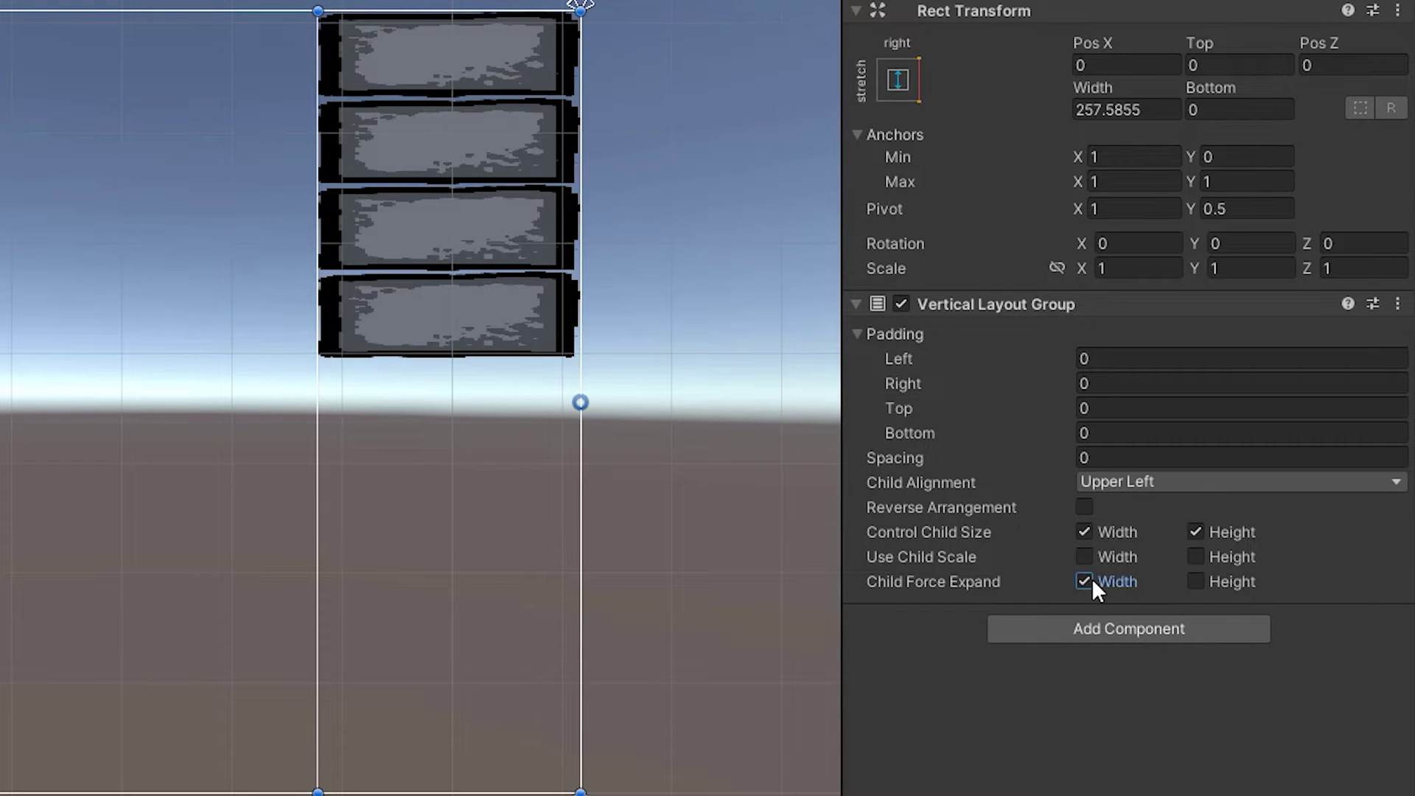
click(1196, 582)
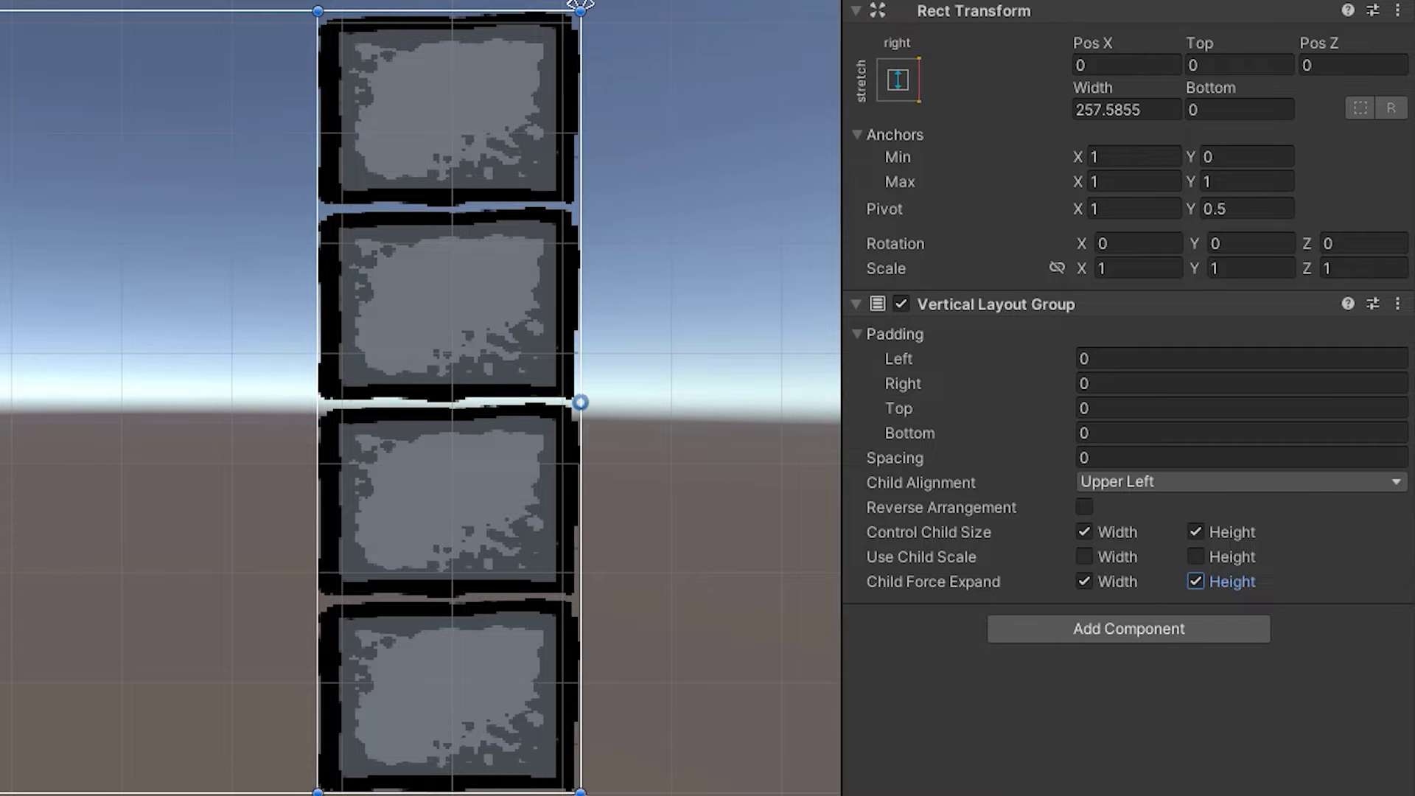
Enable Preserve Aspect on all four child images of OnlineBar together.
click(318, 11)
shift+click(448, 696)
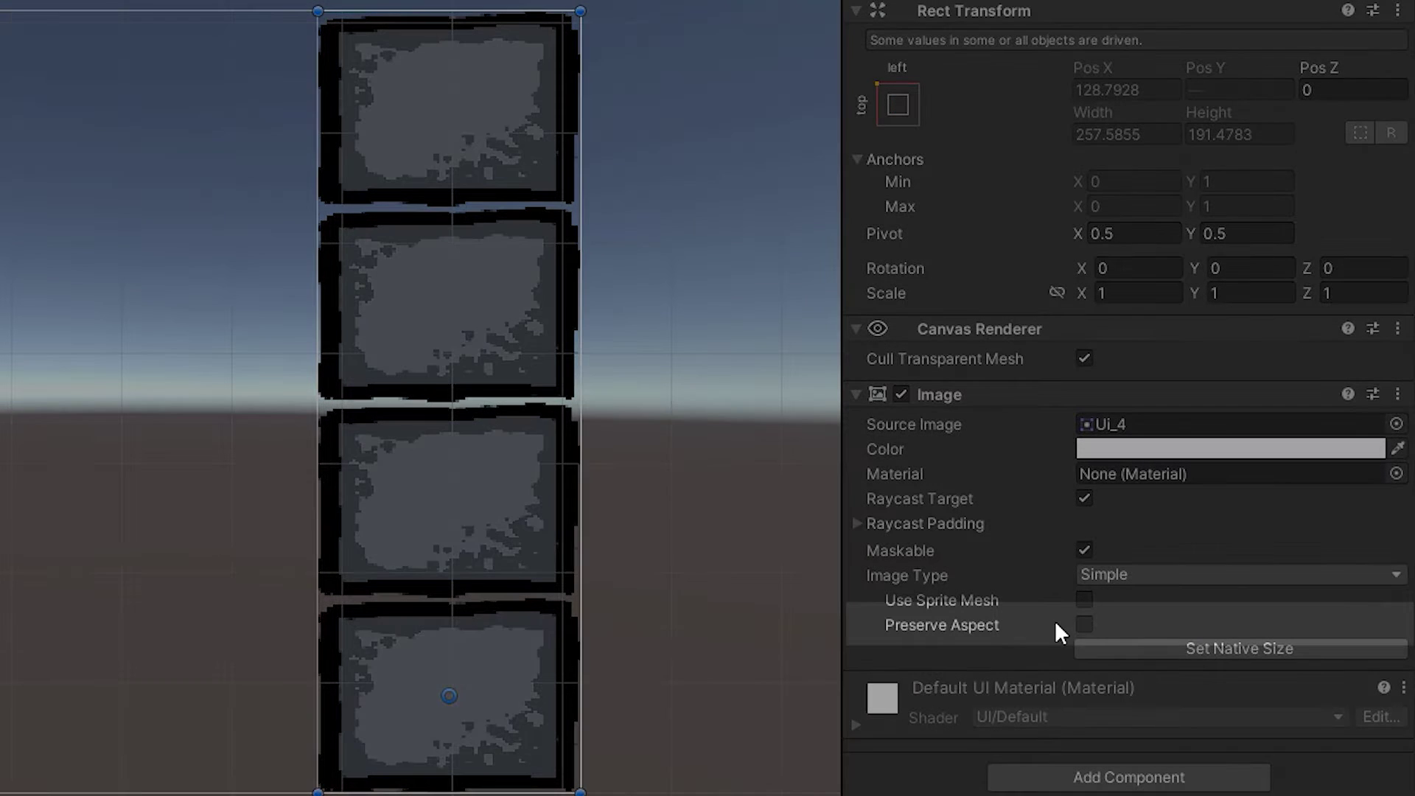
click(1083, 624)
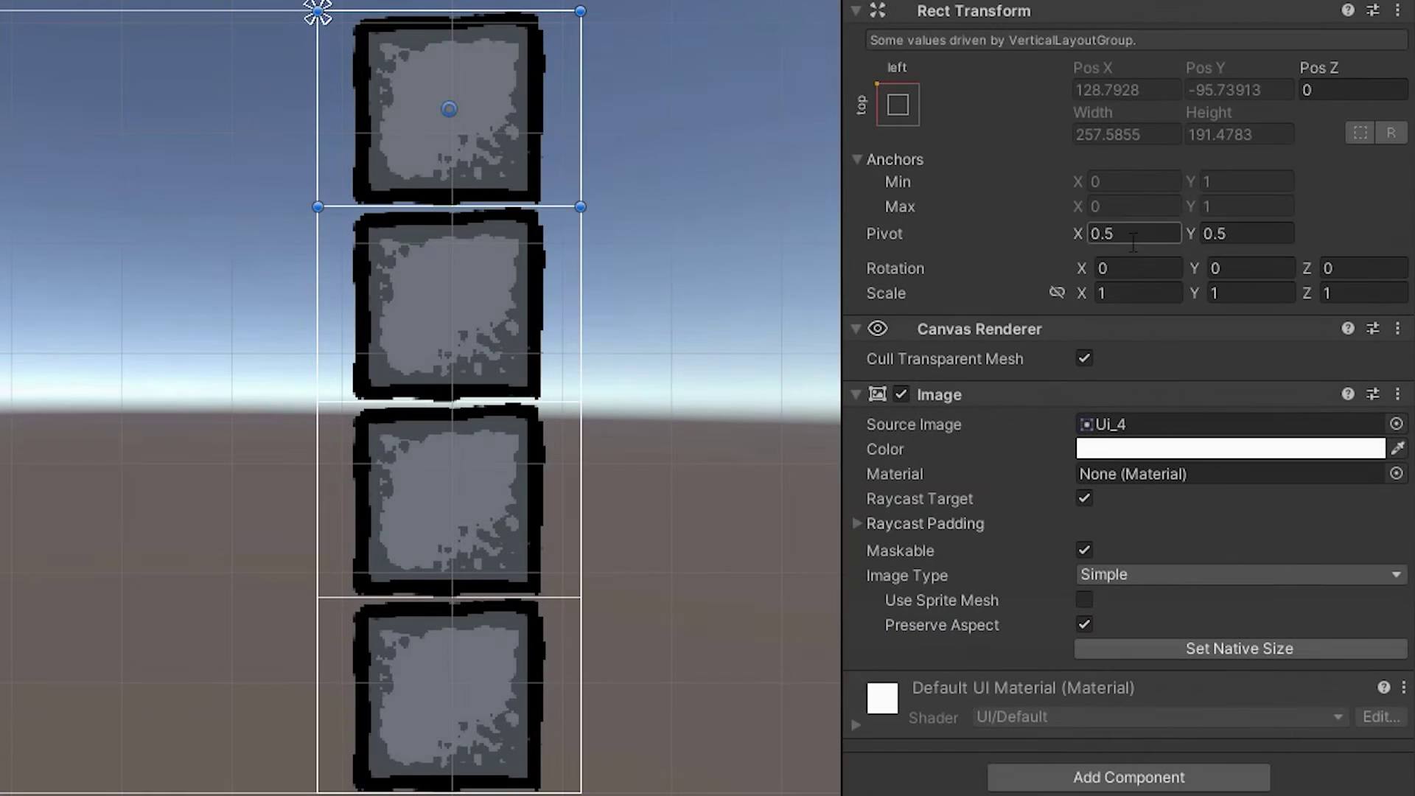
Scale the uppermost image uniformly to 0.5 and enable Use Child Scale for width and height on OnlineBar's layout group.
click(1097, 293)
text(0.5)
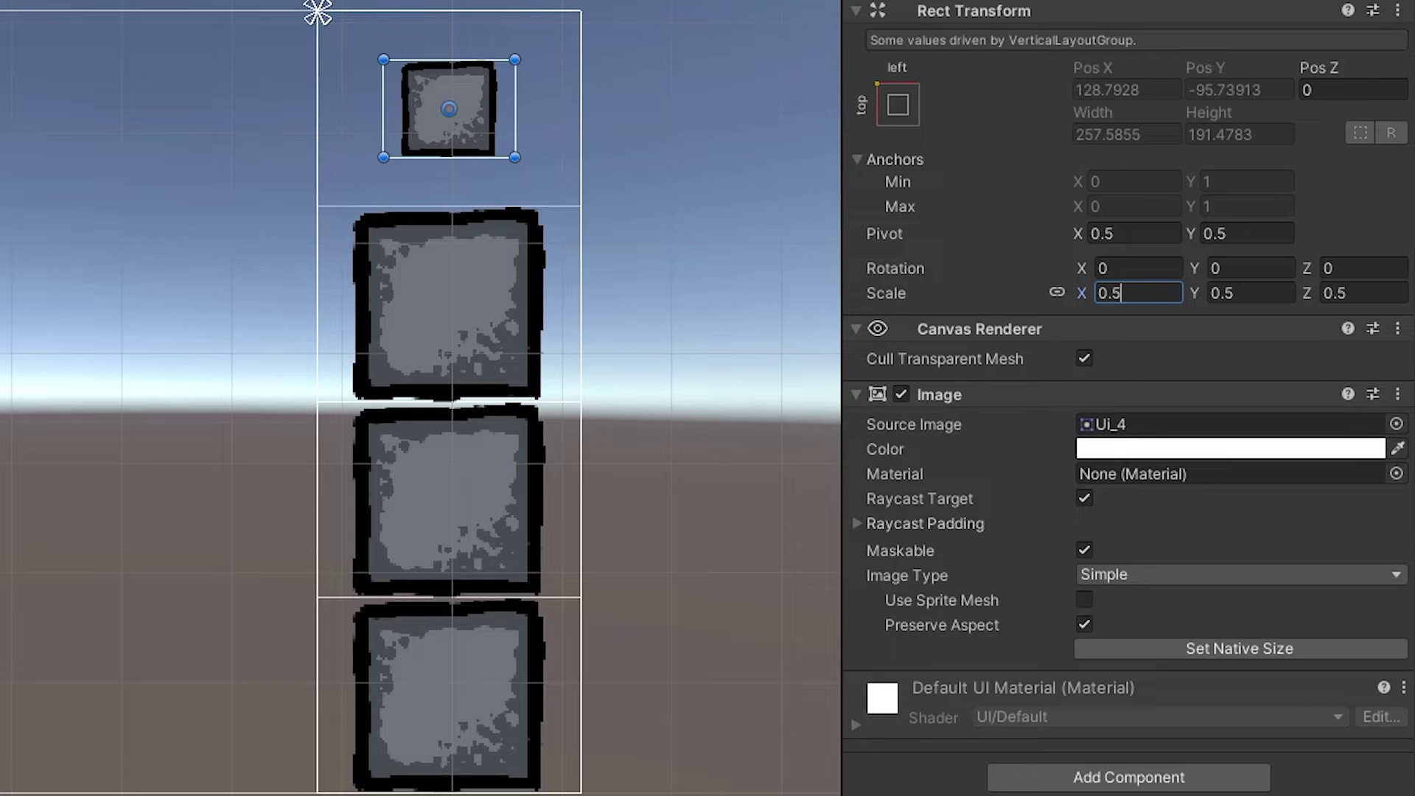
click(1084, 551)
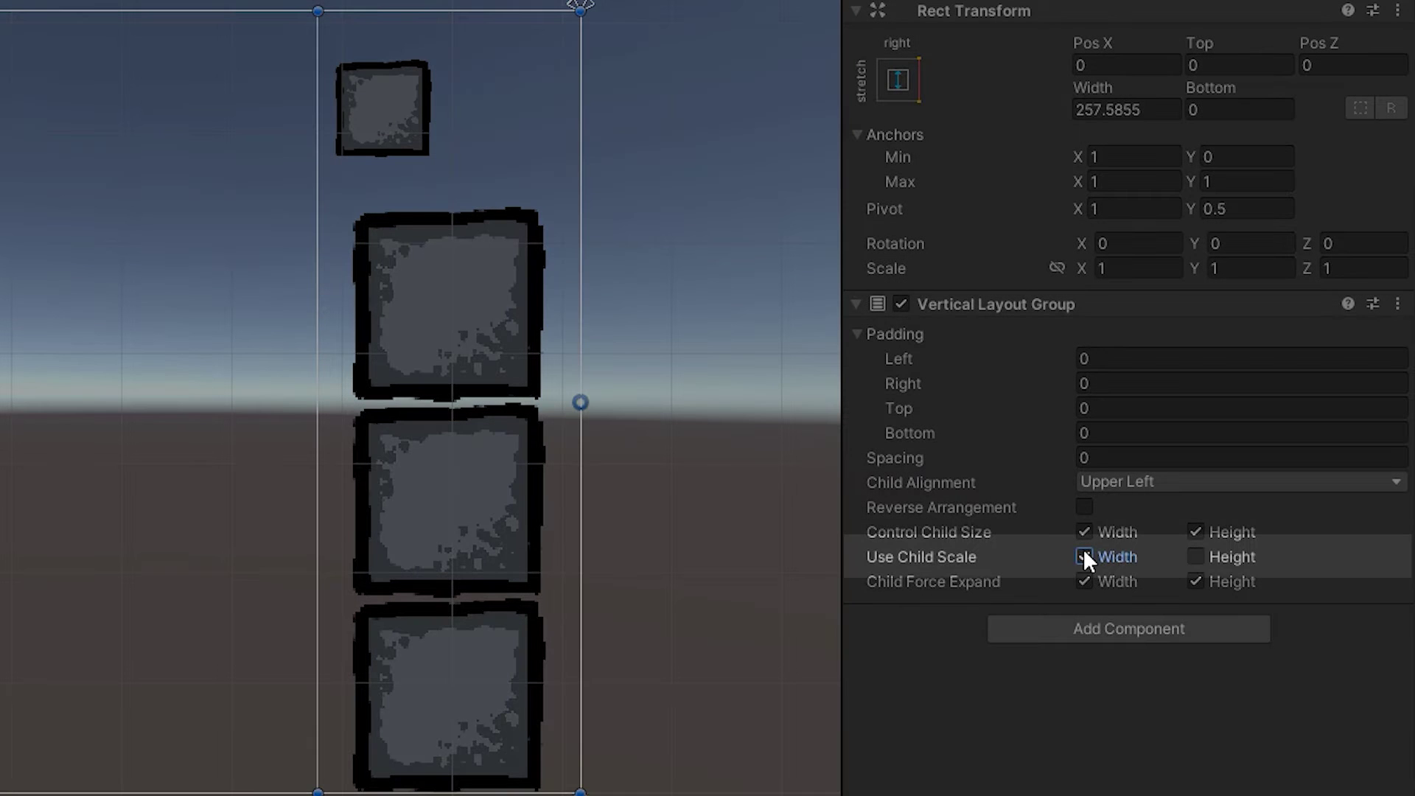
click(1196, 556)
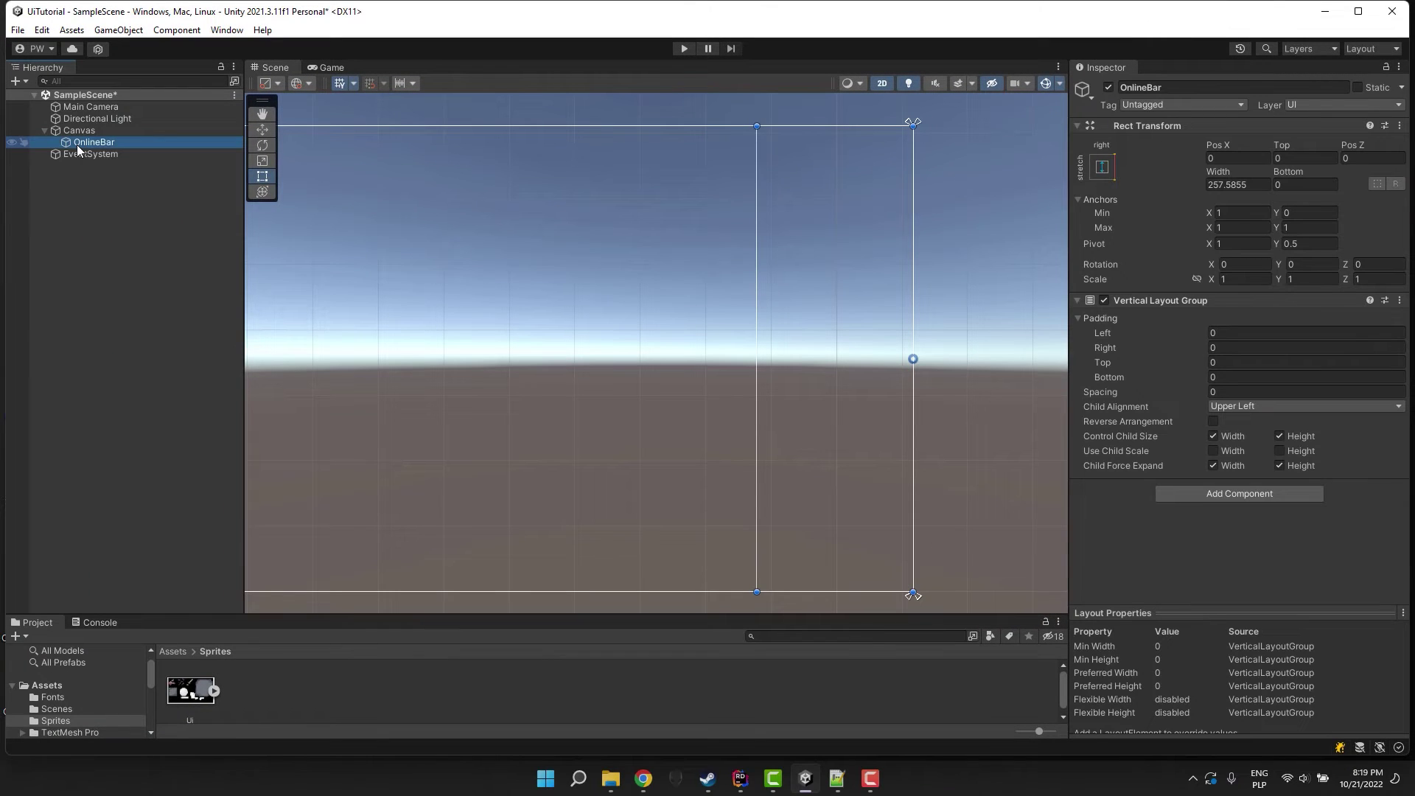
Create an empty child named Person under OnlineBar and add a Vertical Layout Group component to it.
right_click(80, 150)
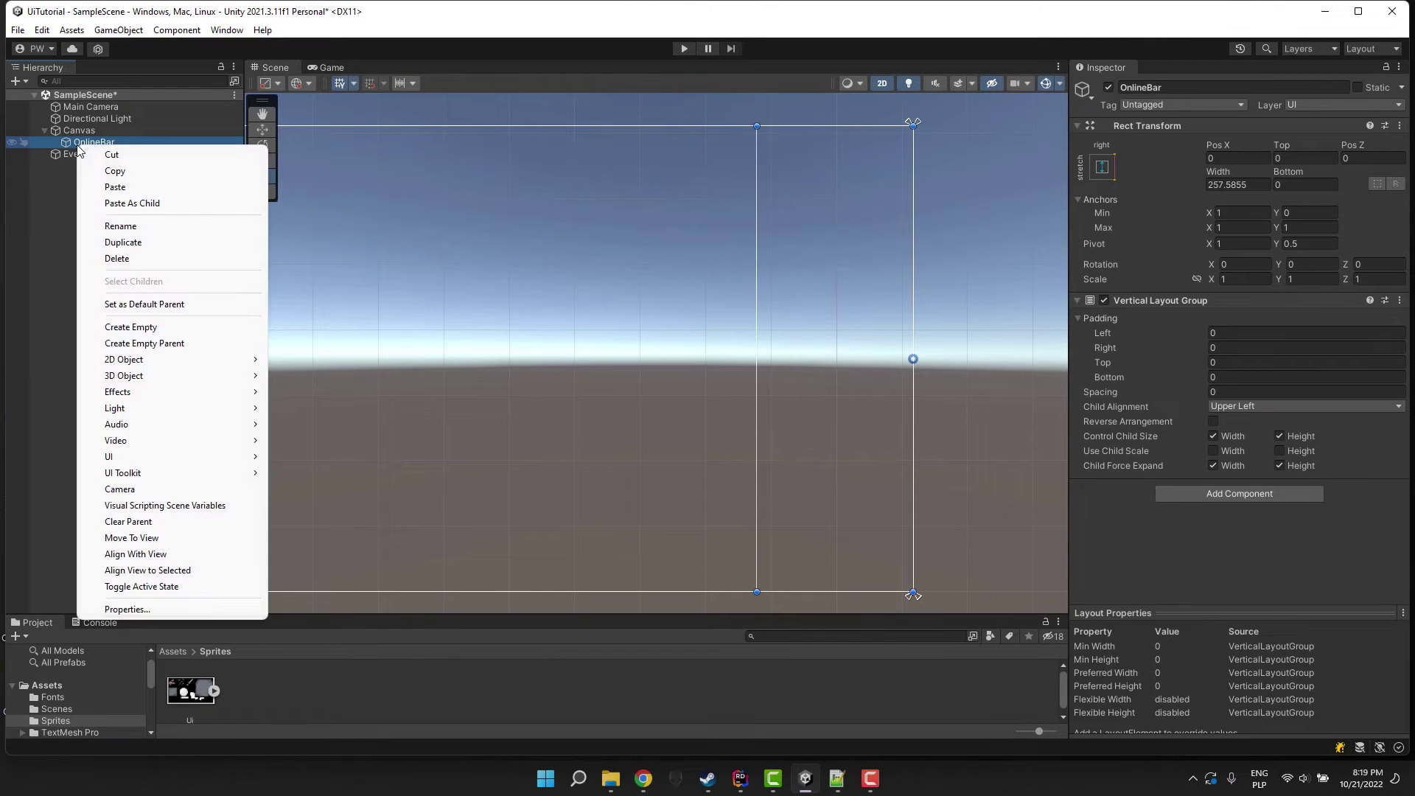
click(149, 327)
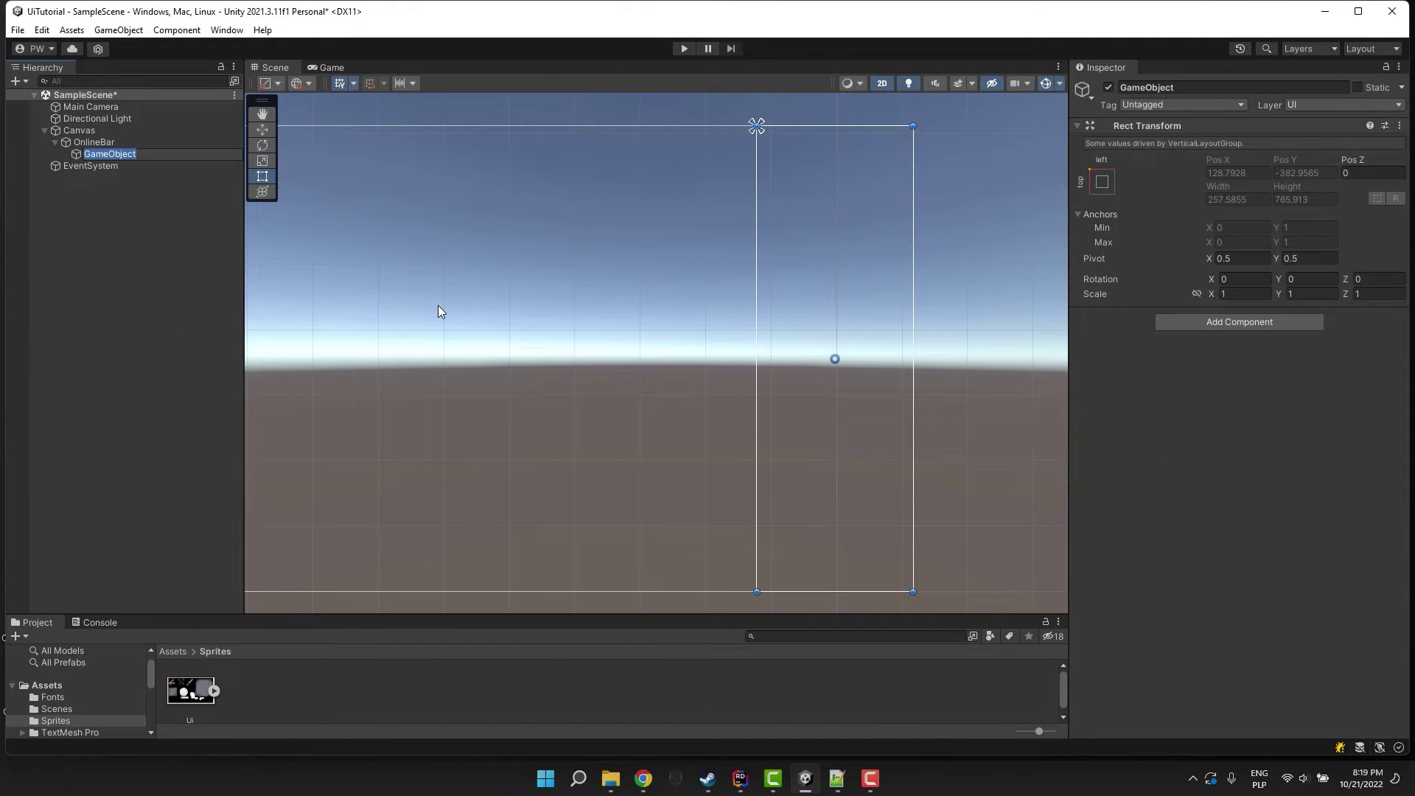
text(Pers)
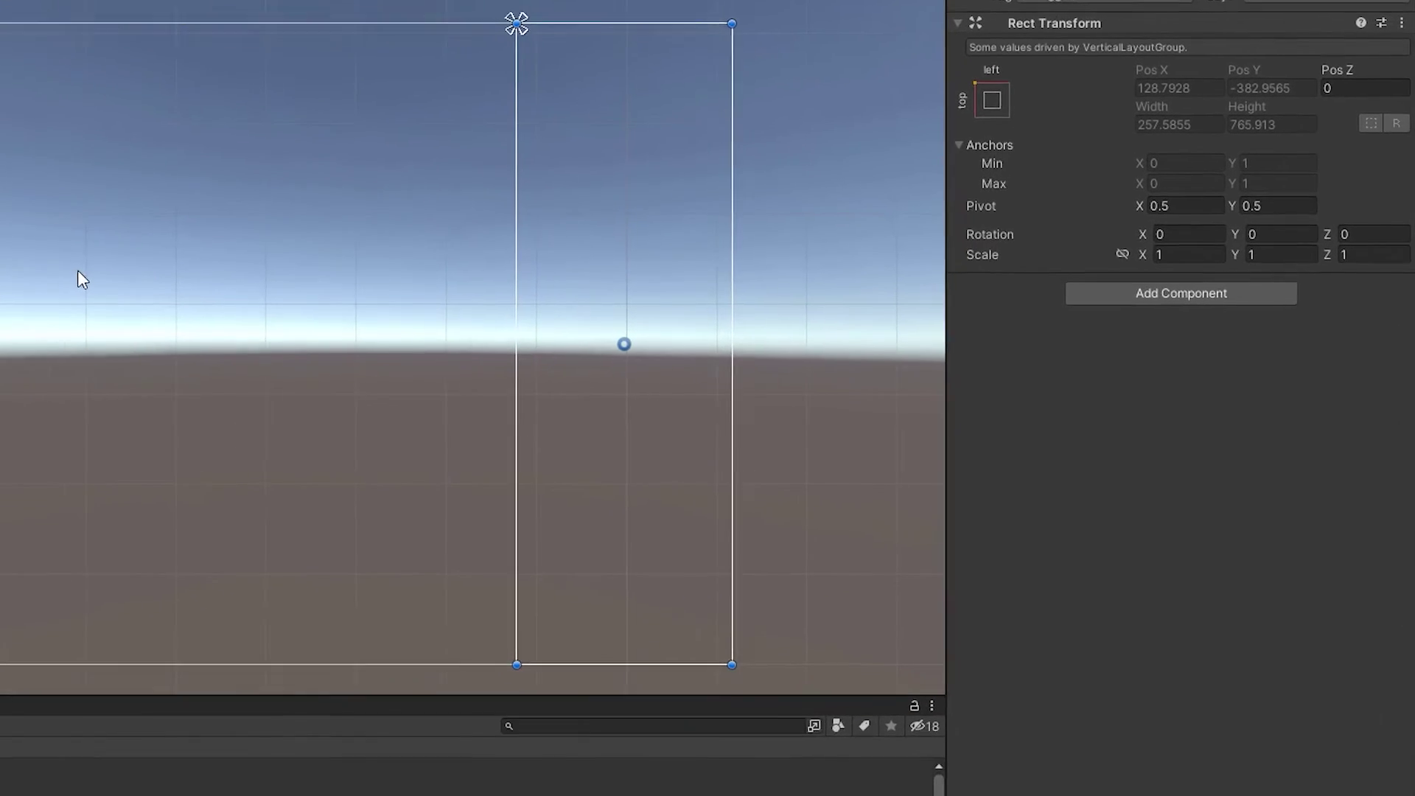
click(1239, 321)
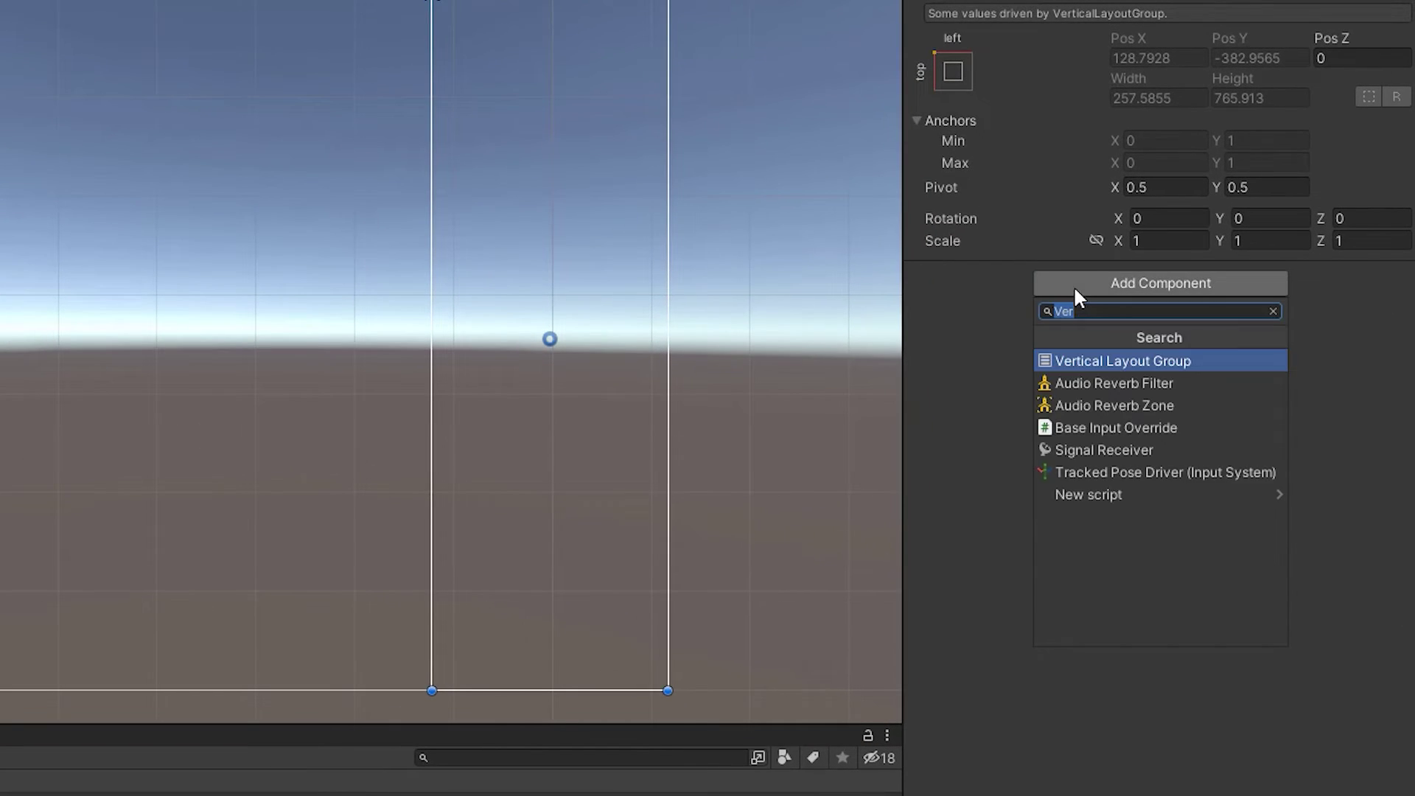
click(1106, 360)
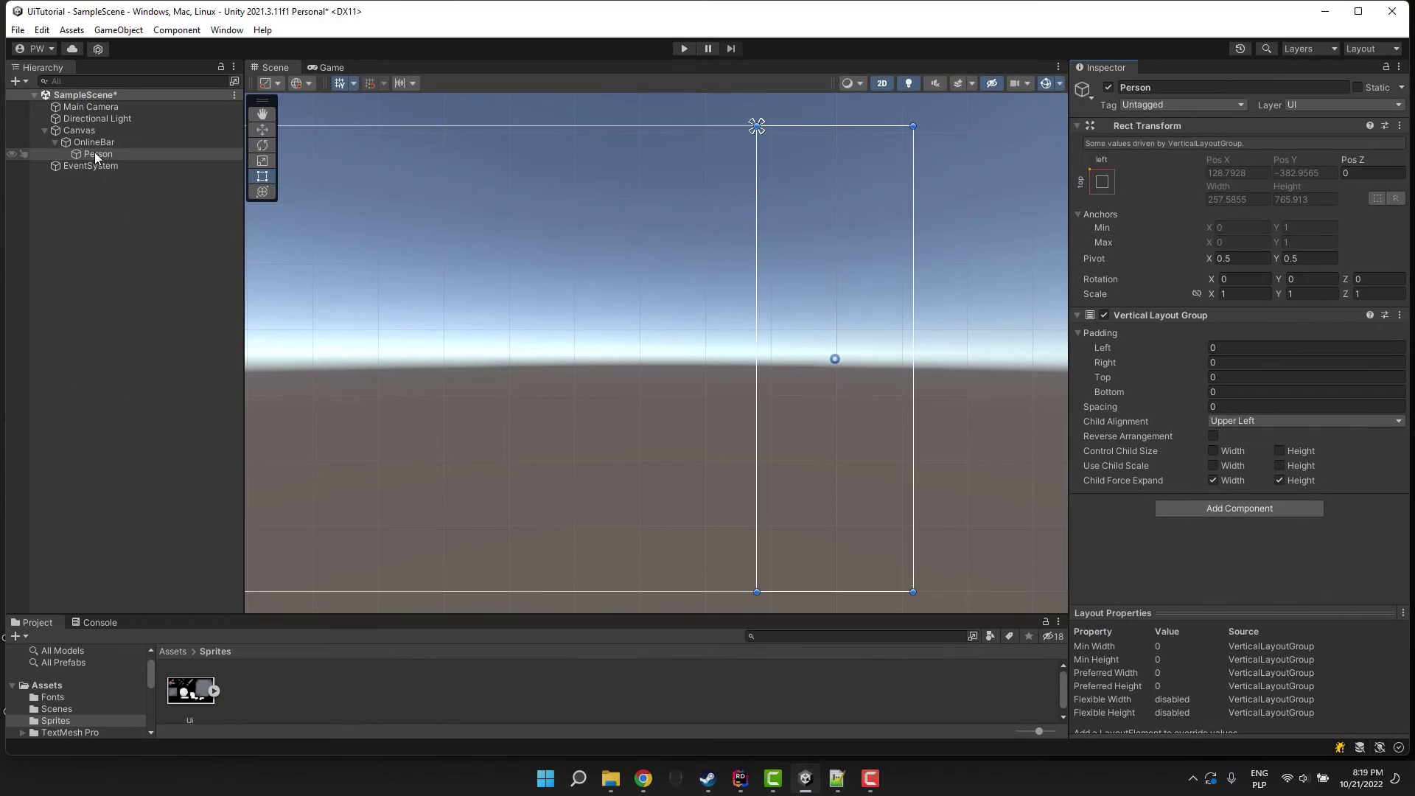
Add a TextMeshPro text object named Name under Person and enter the player's name as its text.
right_click(95, 152)
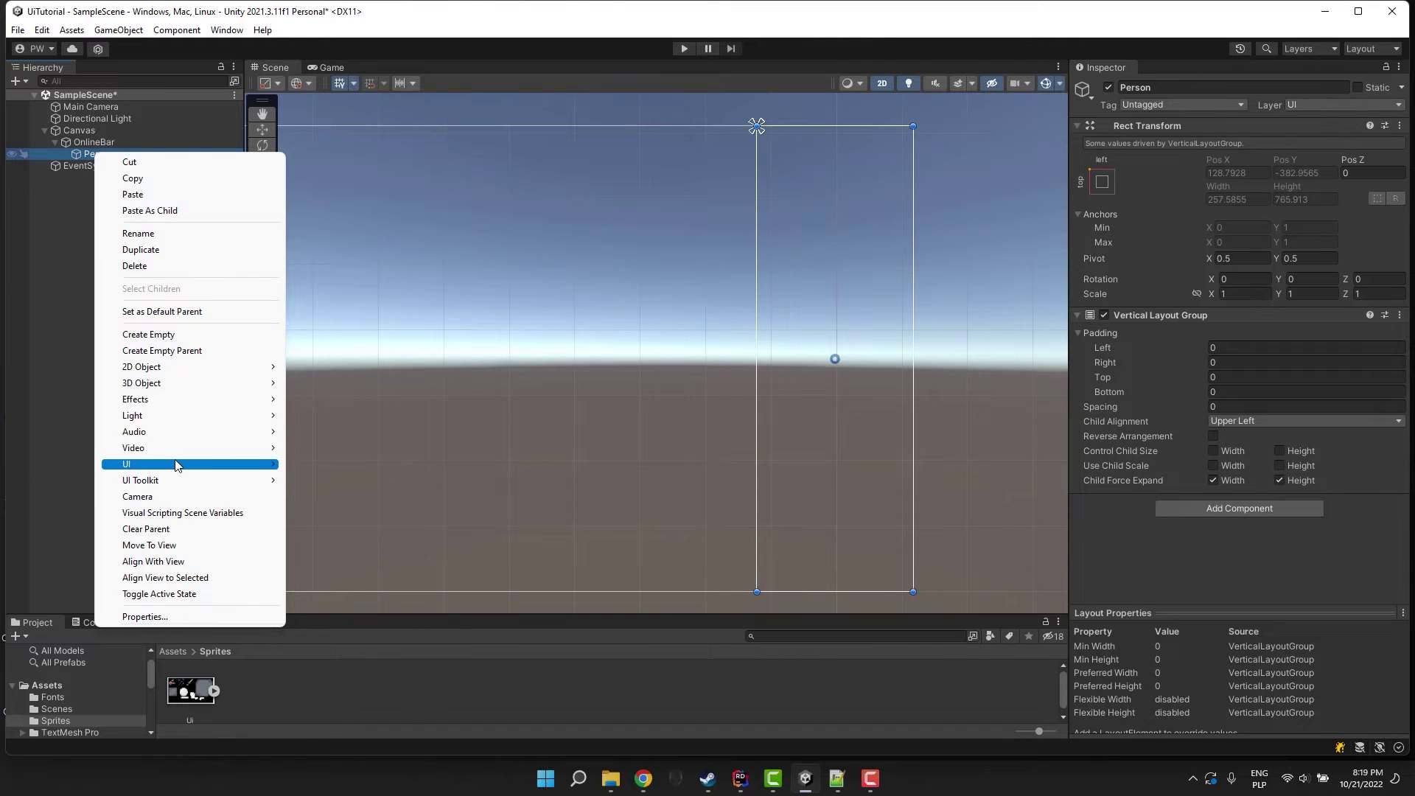
mouse_move(180, 464)
click(359, 480)
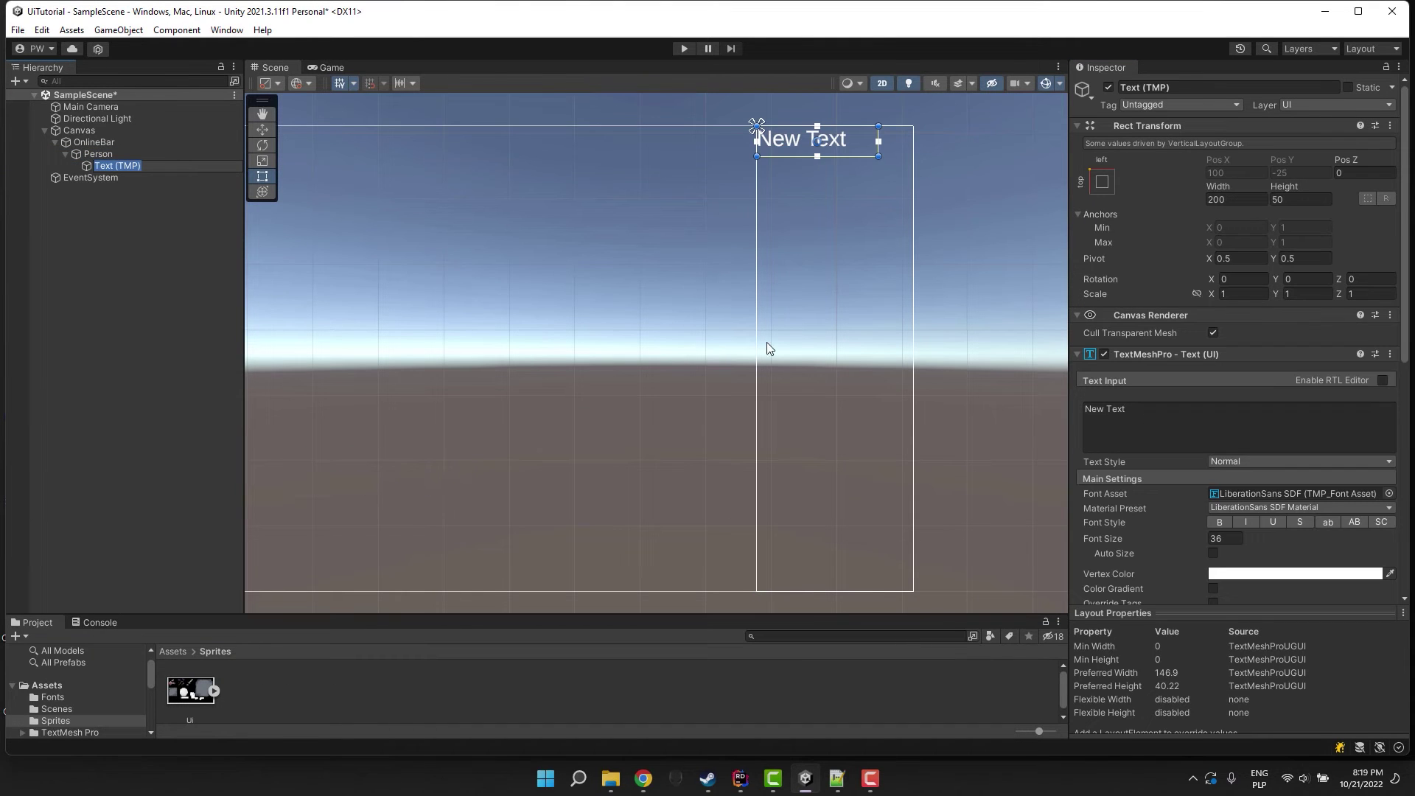
text(Name)
key(Return)
click(1175, 433)
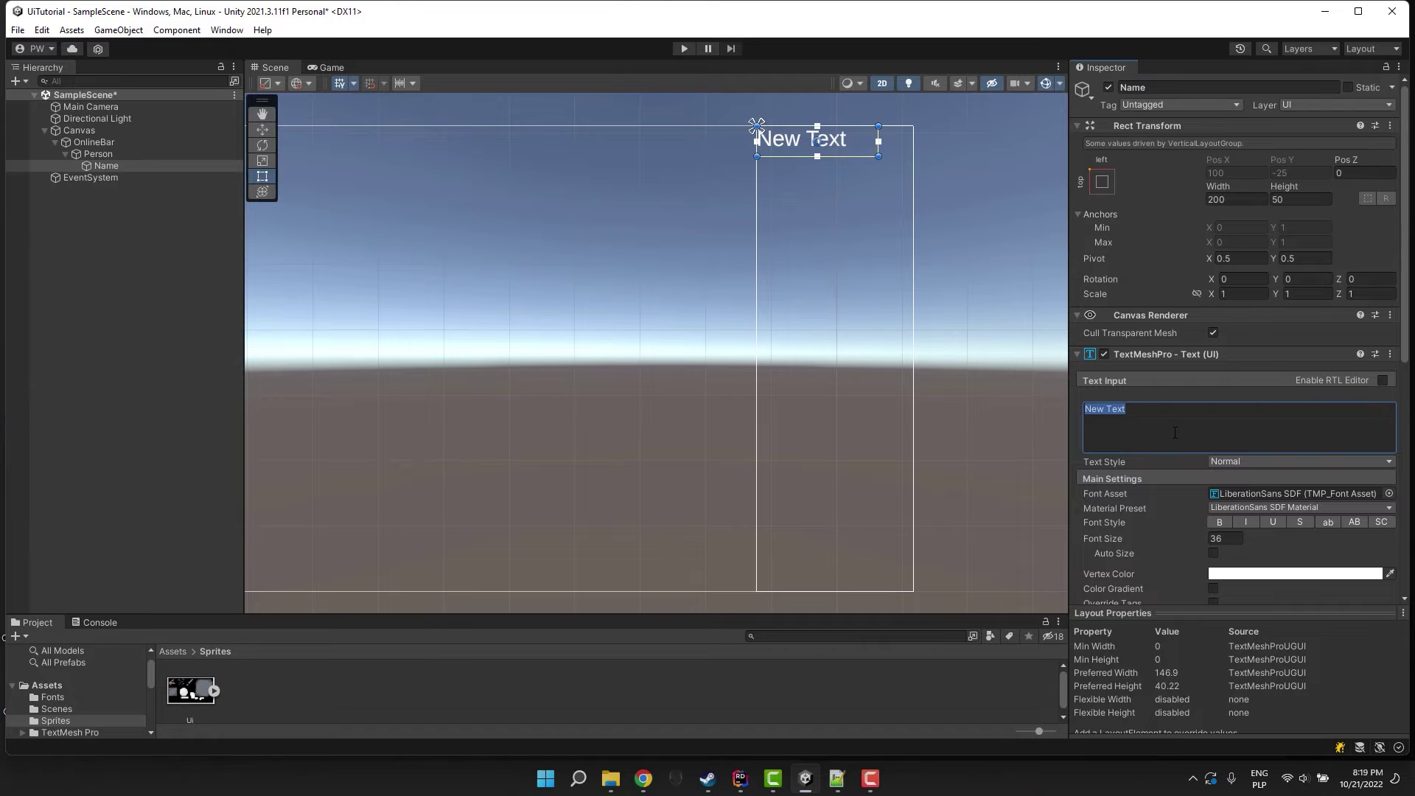
text(Piti)
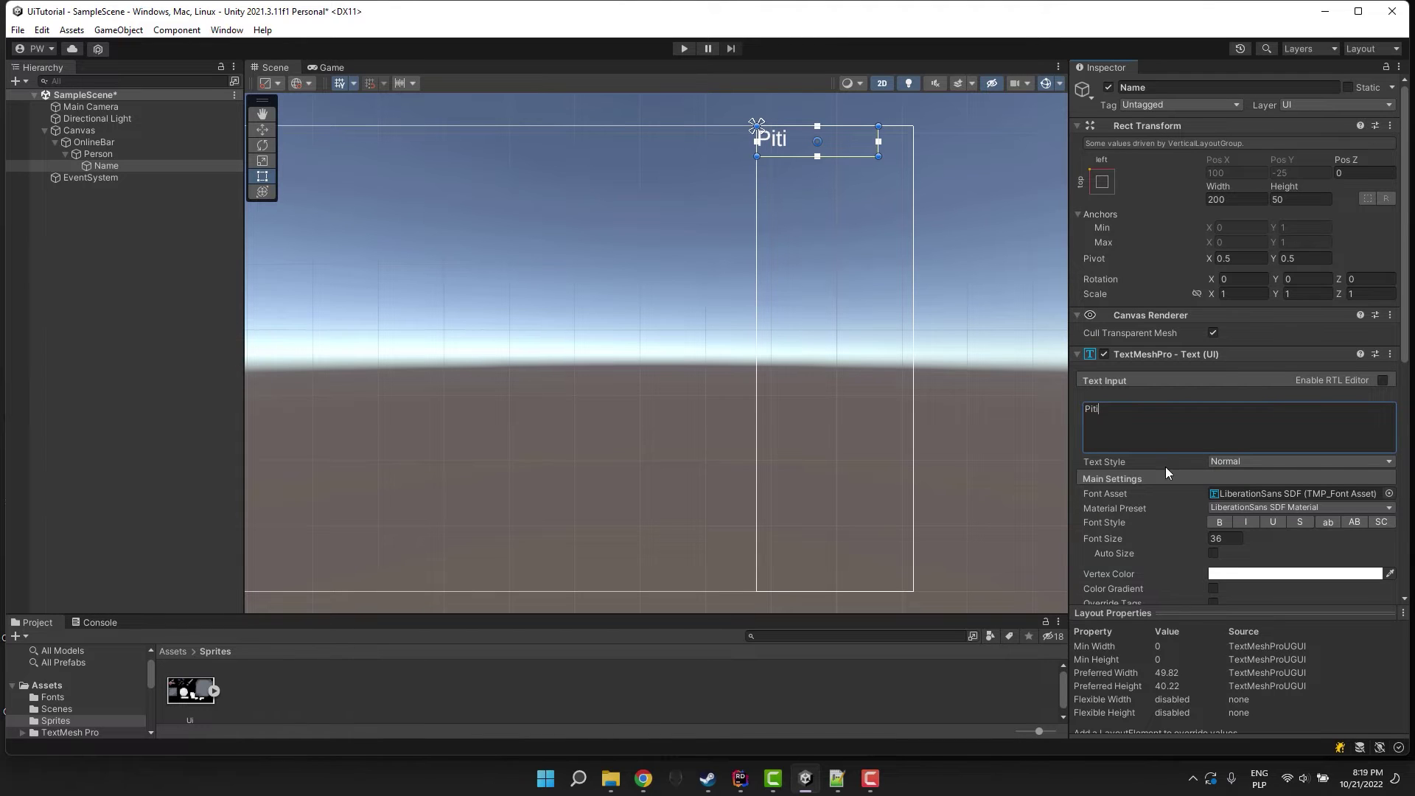
Set the Name text's font asset to Anton-Regular SDF and make it bold.
click(1389, 493)
double_click(1195, 516)
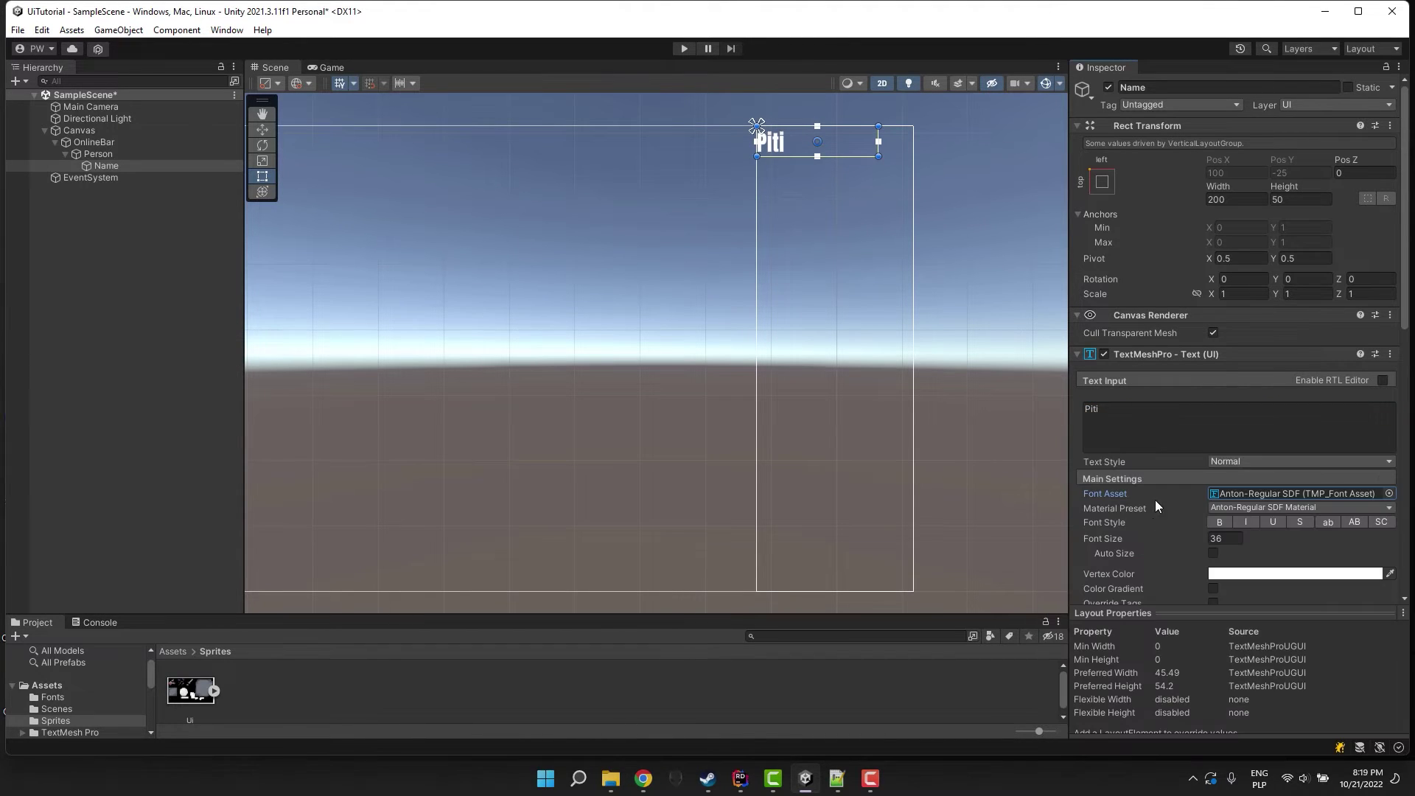
click(1218, 522)
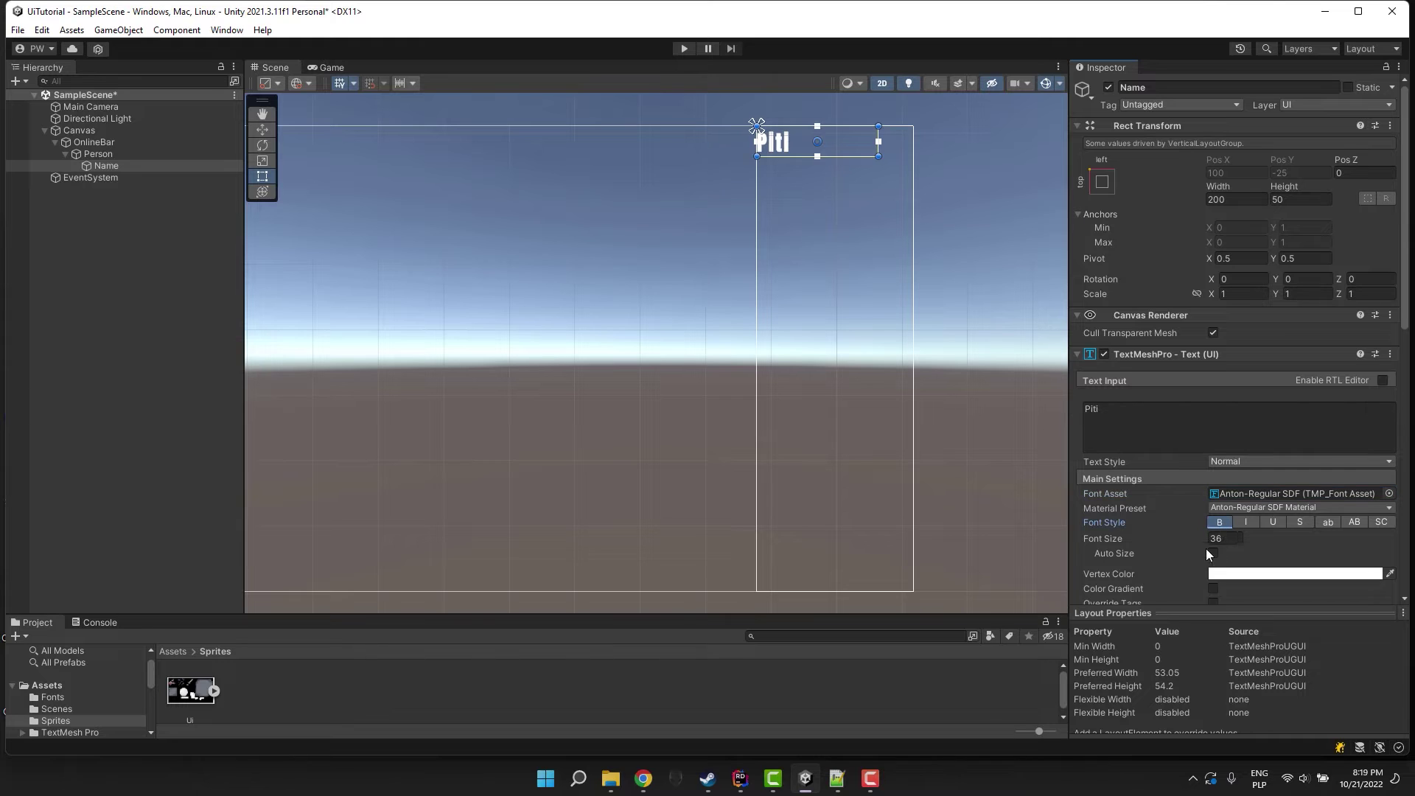
click(1102, 182)
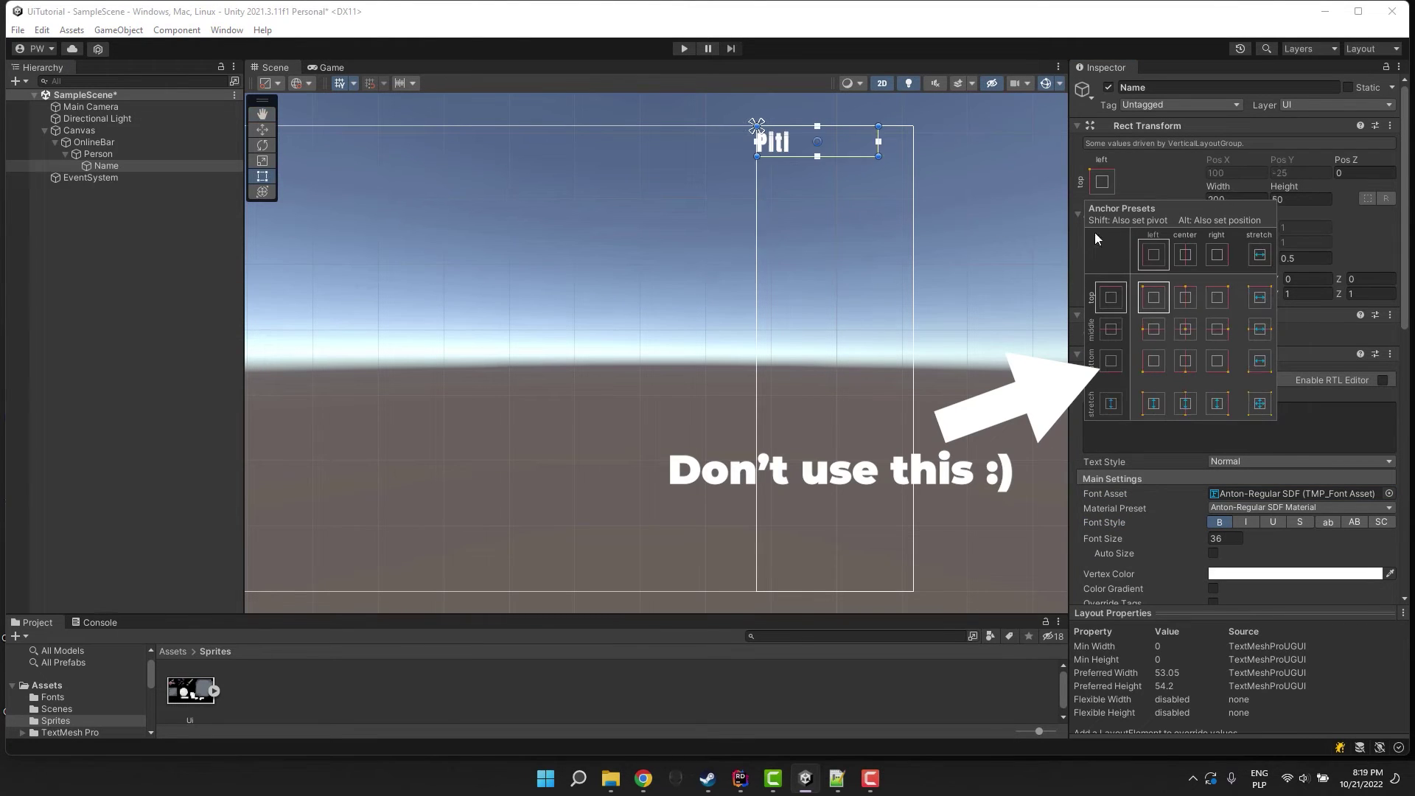
In Person's Vertical Layout Group, disable Child Force Expand for width and height, enable Control Child Size width, and set left padding to 10.
click(107, 150)
click(1213, 480)
click(1213, 480)
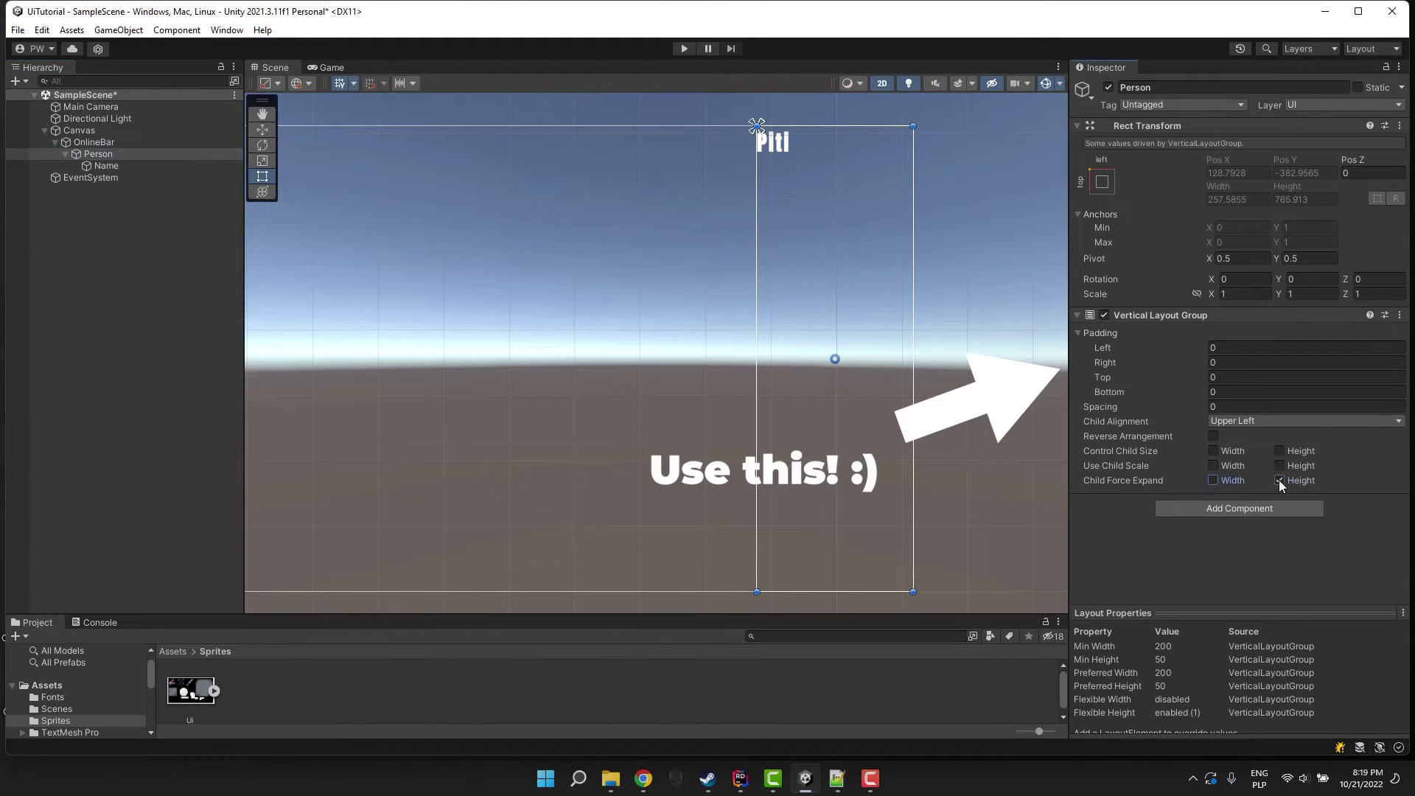
click(1280, 479)
text(10)
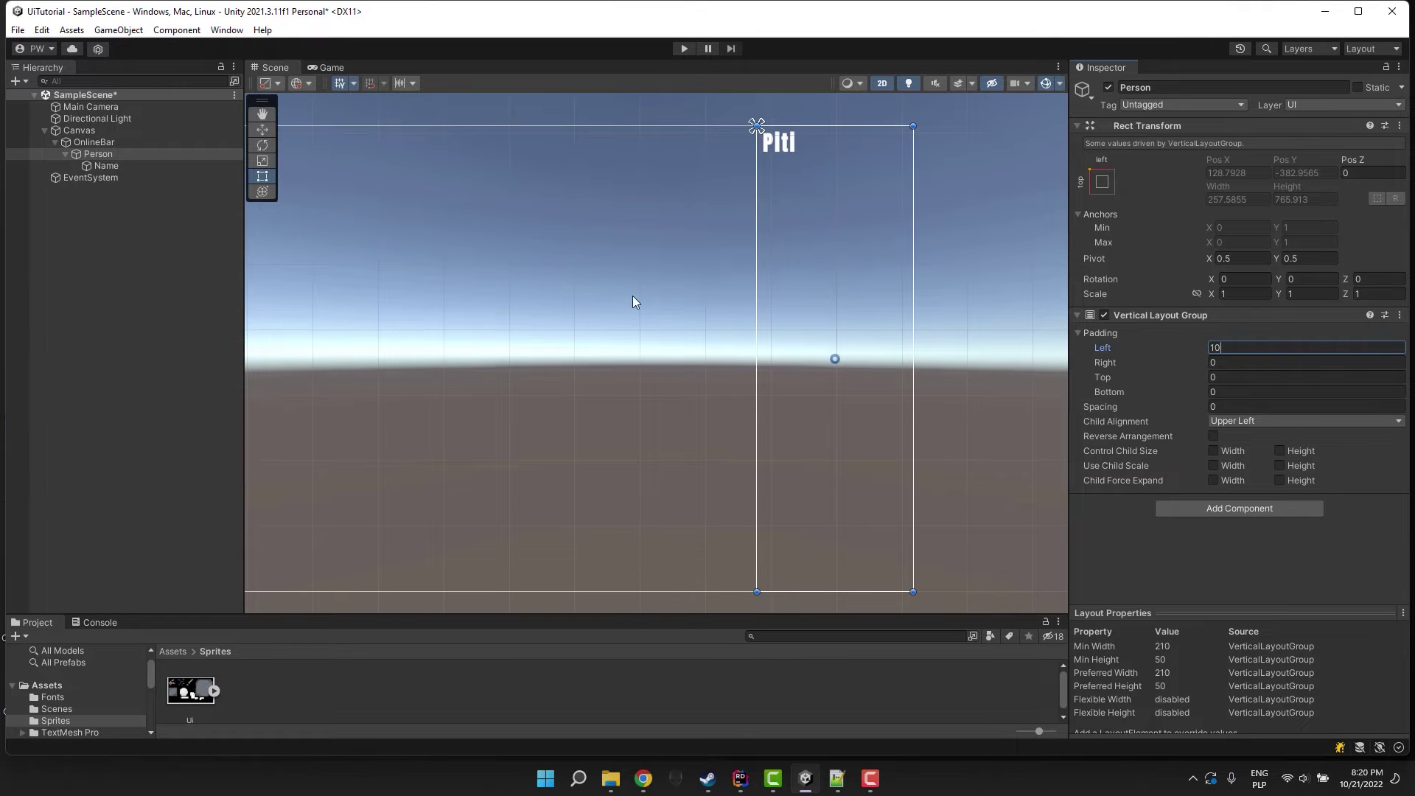
Add a TextMeshPro text object named Level under Person, reading "Level 7" at font size 24.
right_click(96, 155)
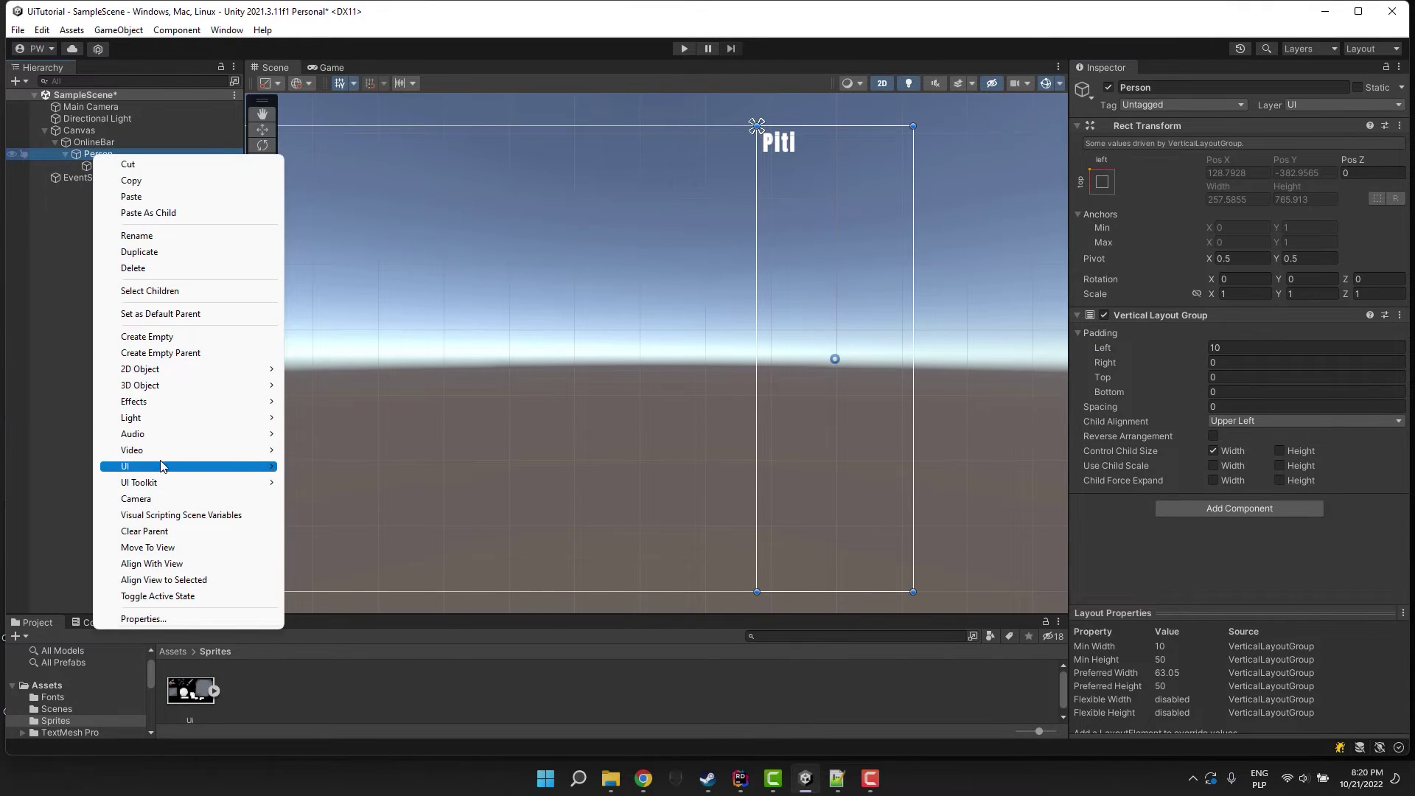
mouse_move(161, 465)
click(318, 482)
text(Level)
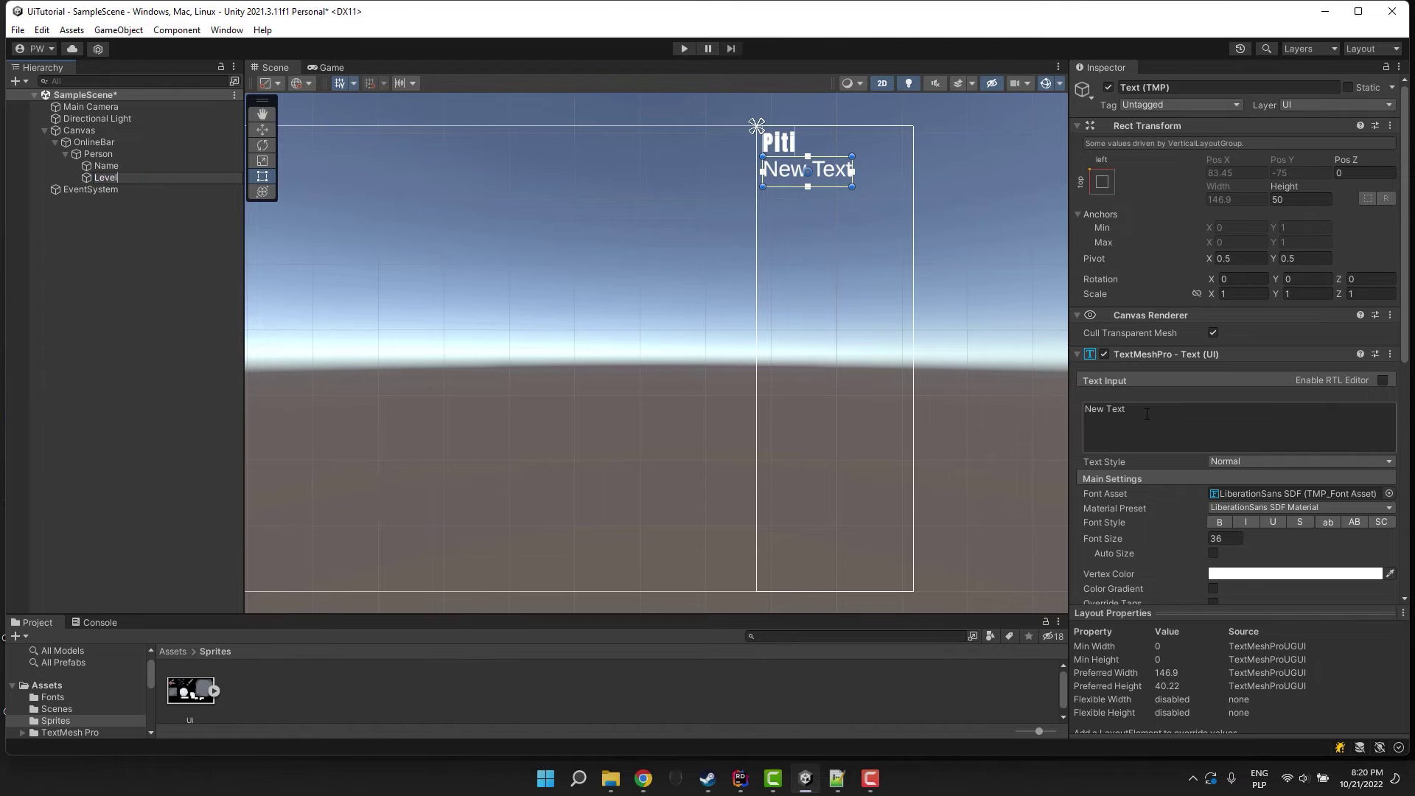
key(Return)
triple_click(1147, 414)
key(BackSpace)
text(Level 7)
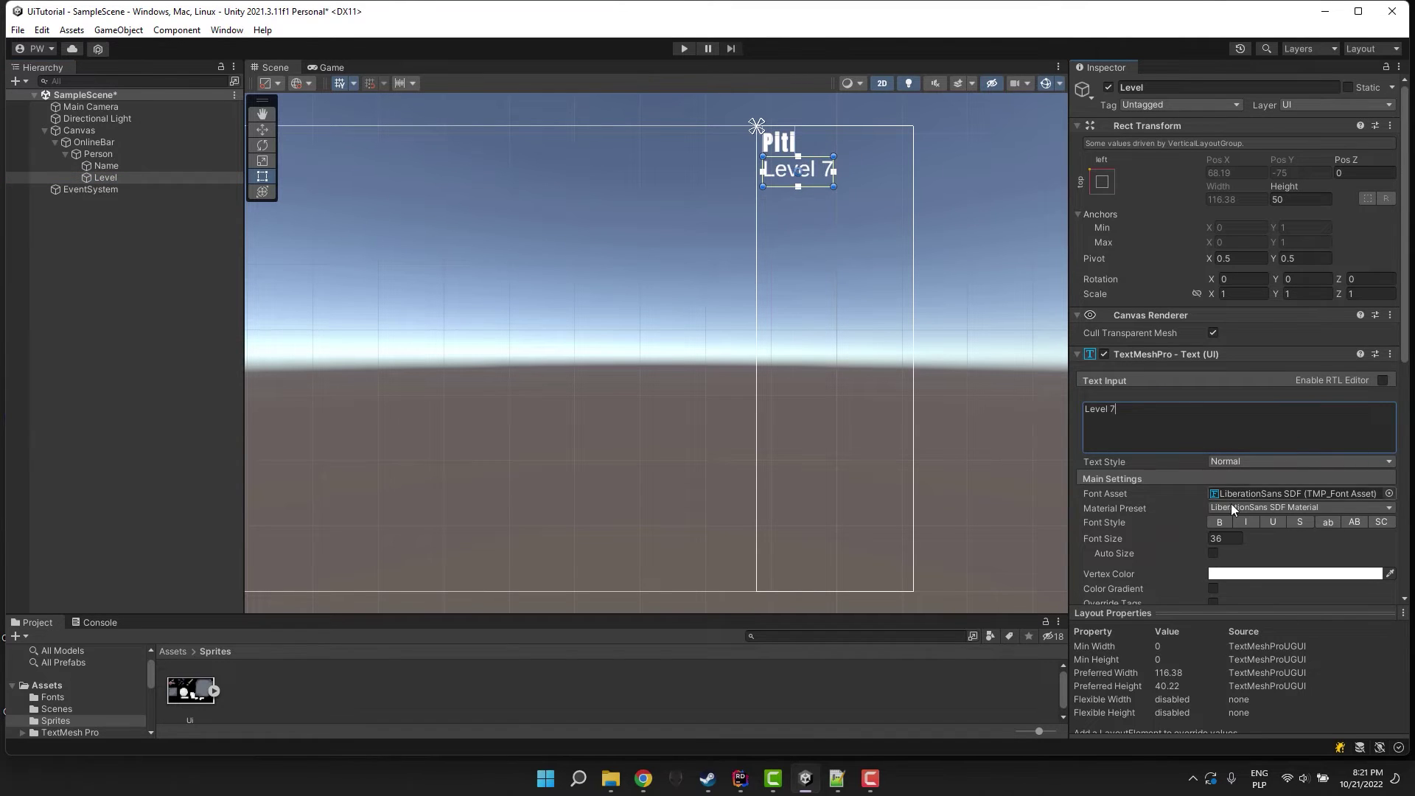
click(1218, 538)
text(2)
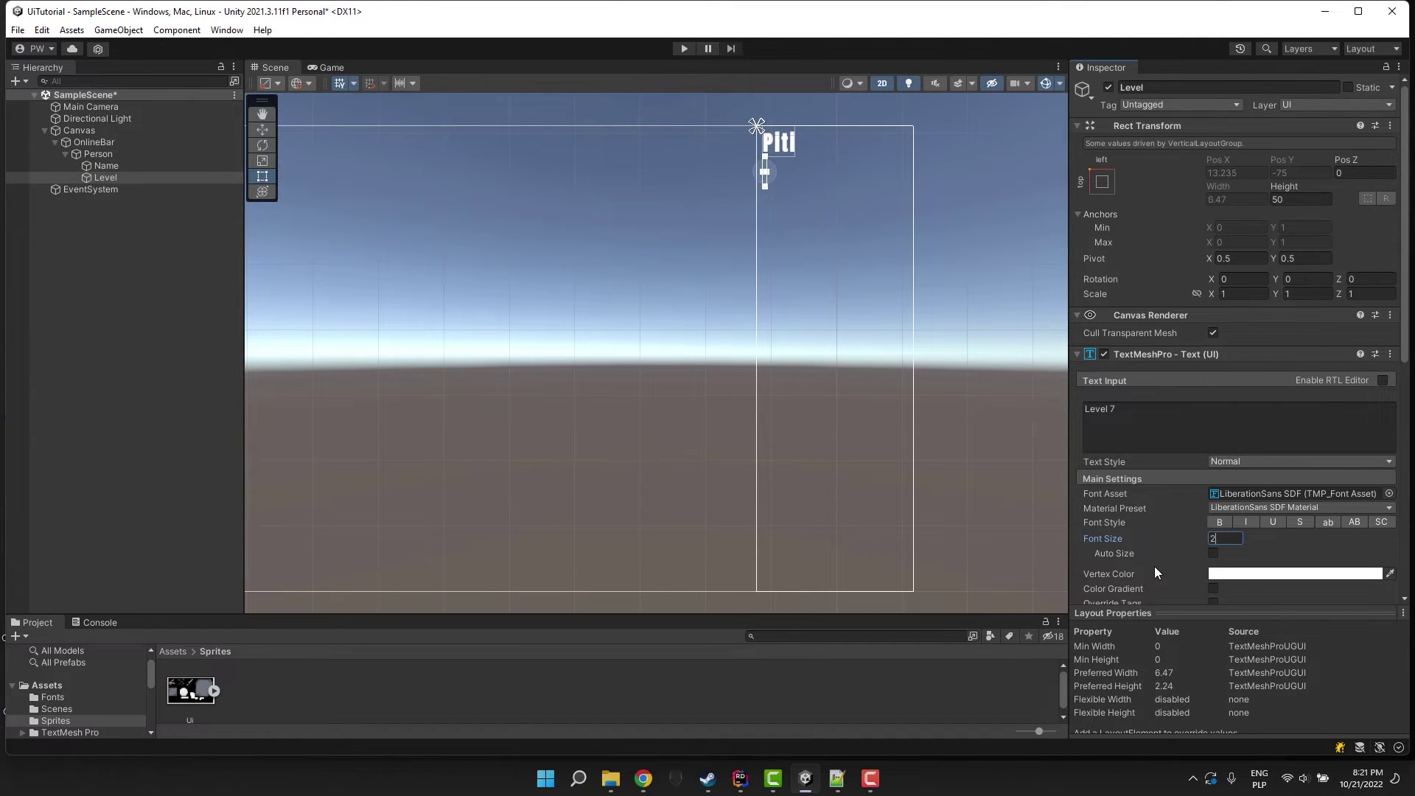
text(4)
Set Person's Child Alignment to Upper Right and its right padding to 10.
click(908, 346)
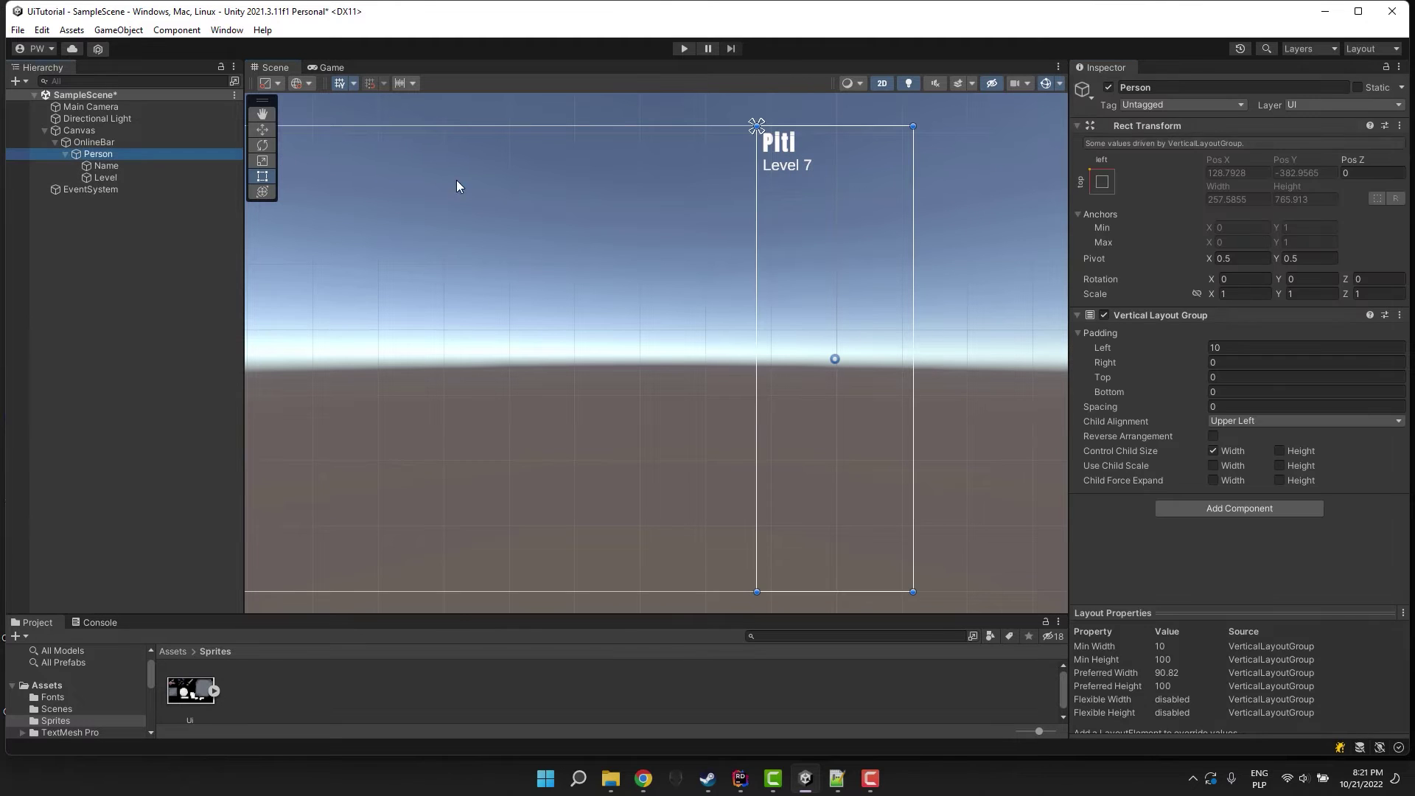
click(1305, 421)
click(1239, 471)
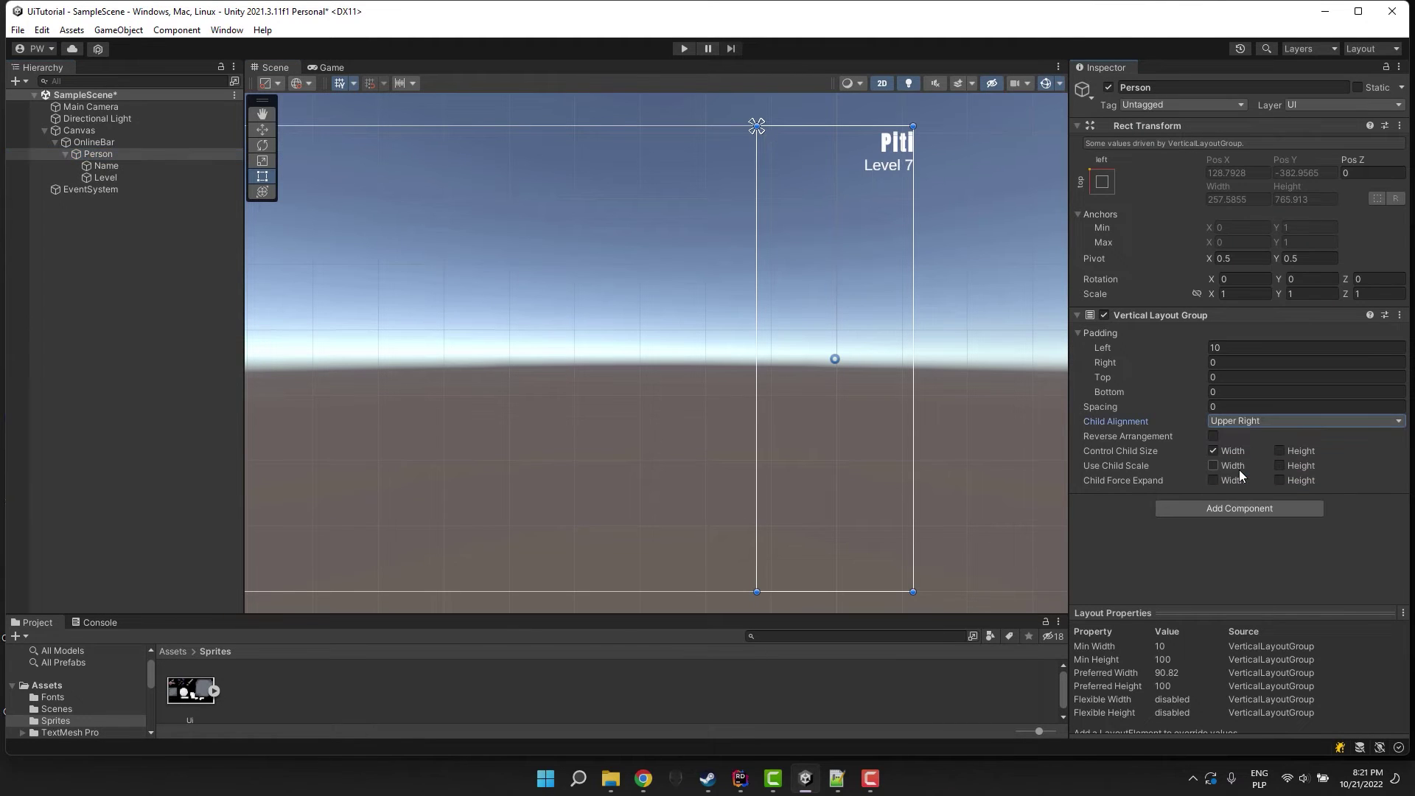
click(1192, 362)
text(10)
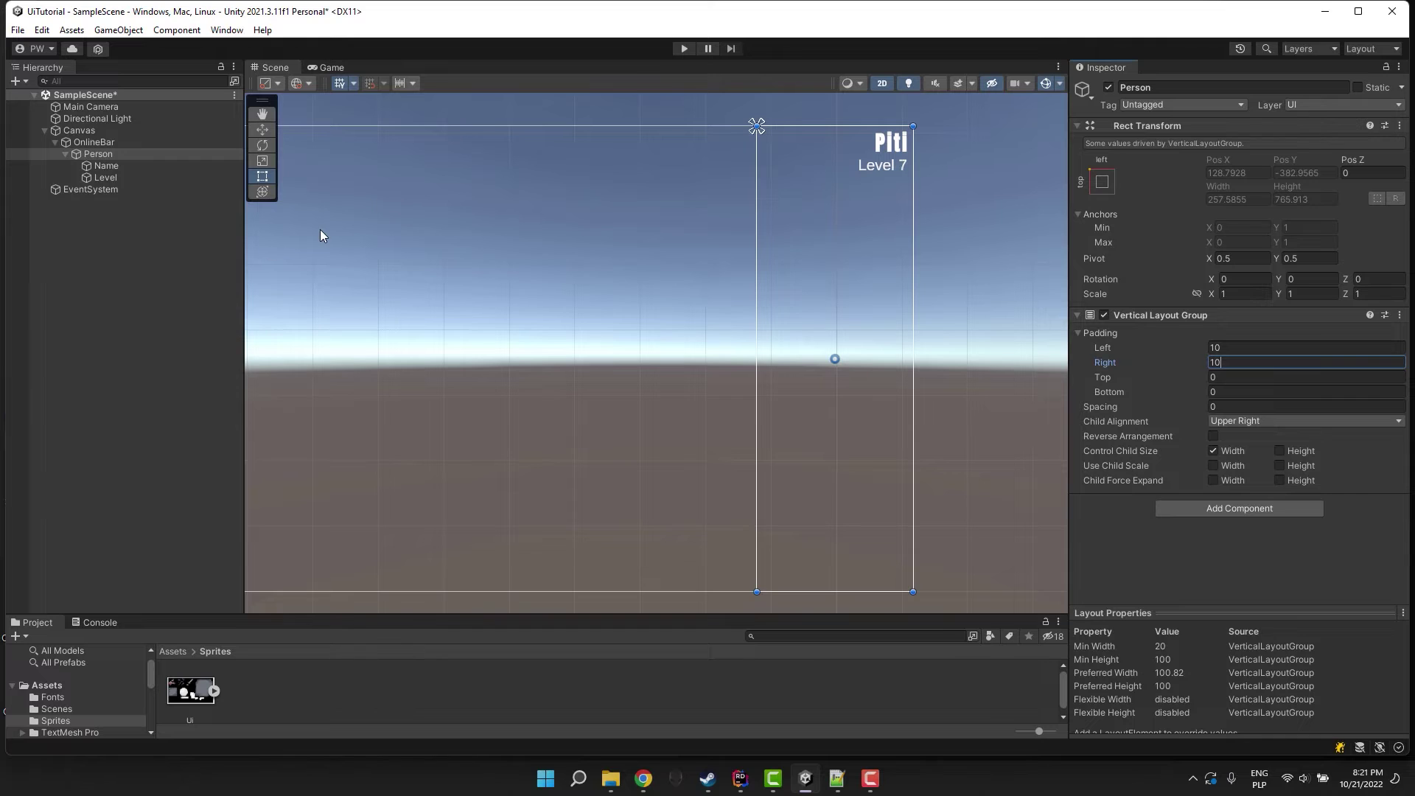
Add a UI Image named HealthBar as a child of Person.
right_click(95, 155)
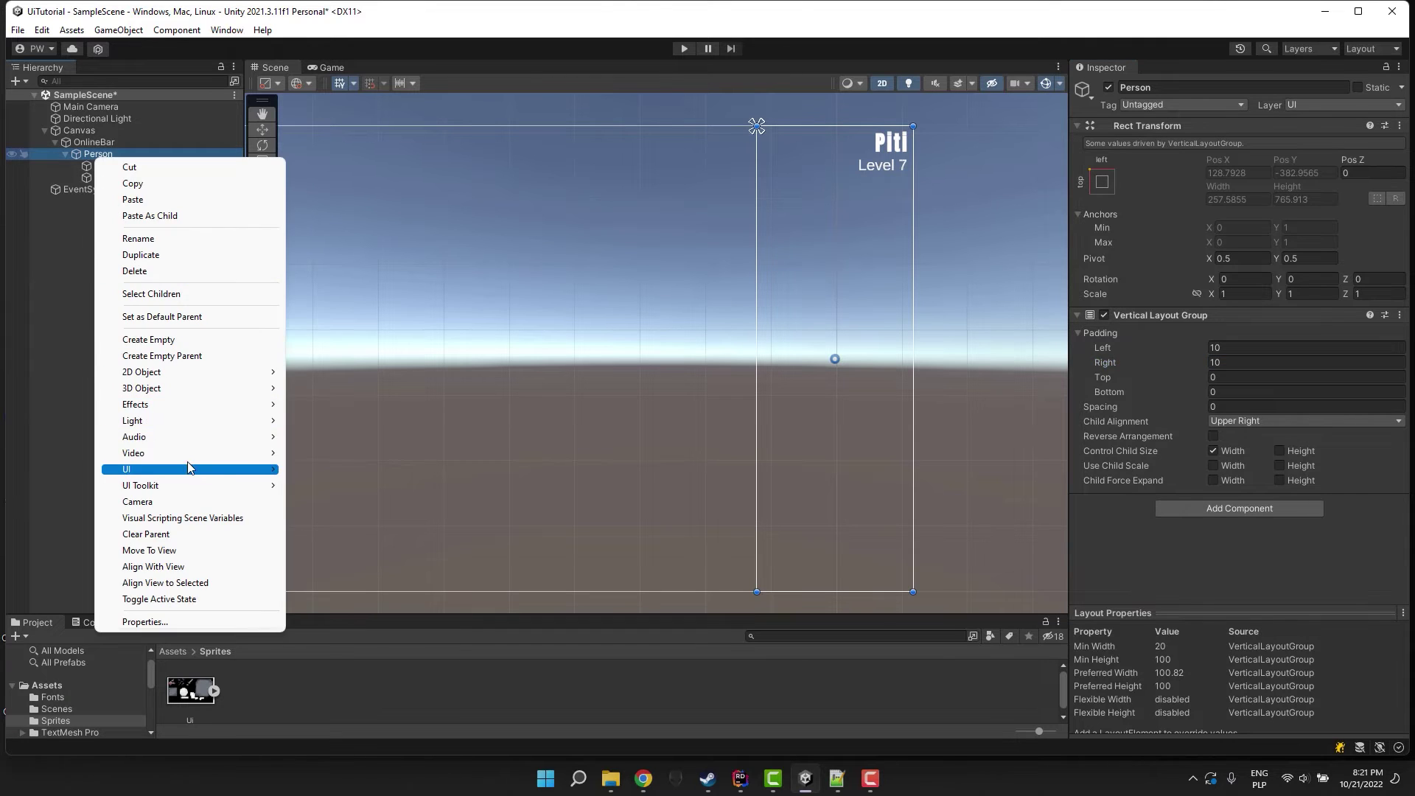
mouse_move(221, 470)
click(321, 470)
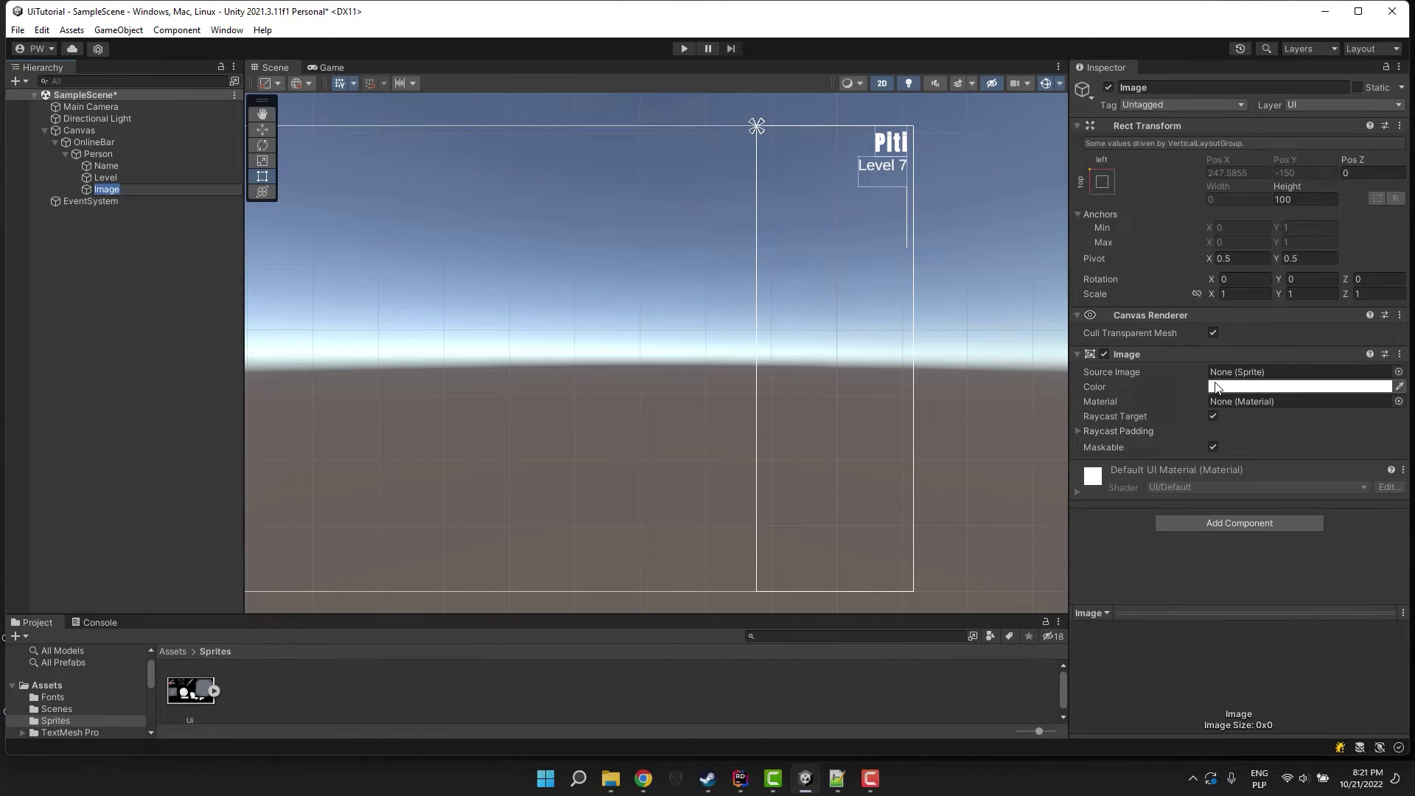
text(B)
text(HealthBar)
key(Return)
Create a Square sprite asset in the Sprites folder, keeping its default name.
click(1398, 372)
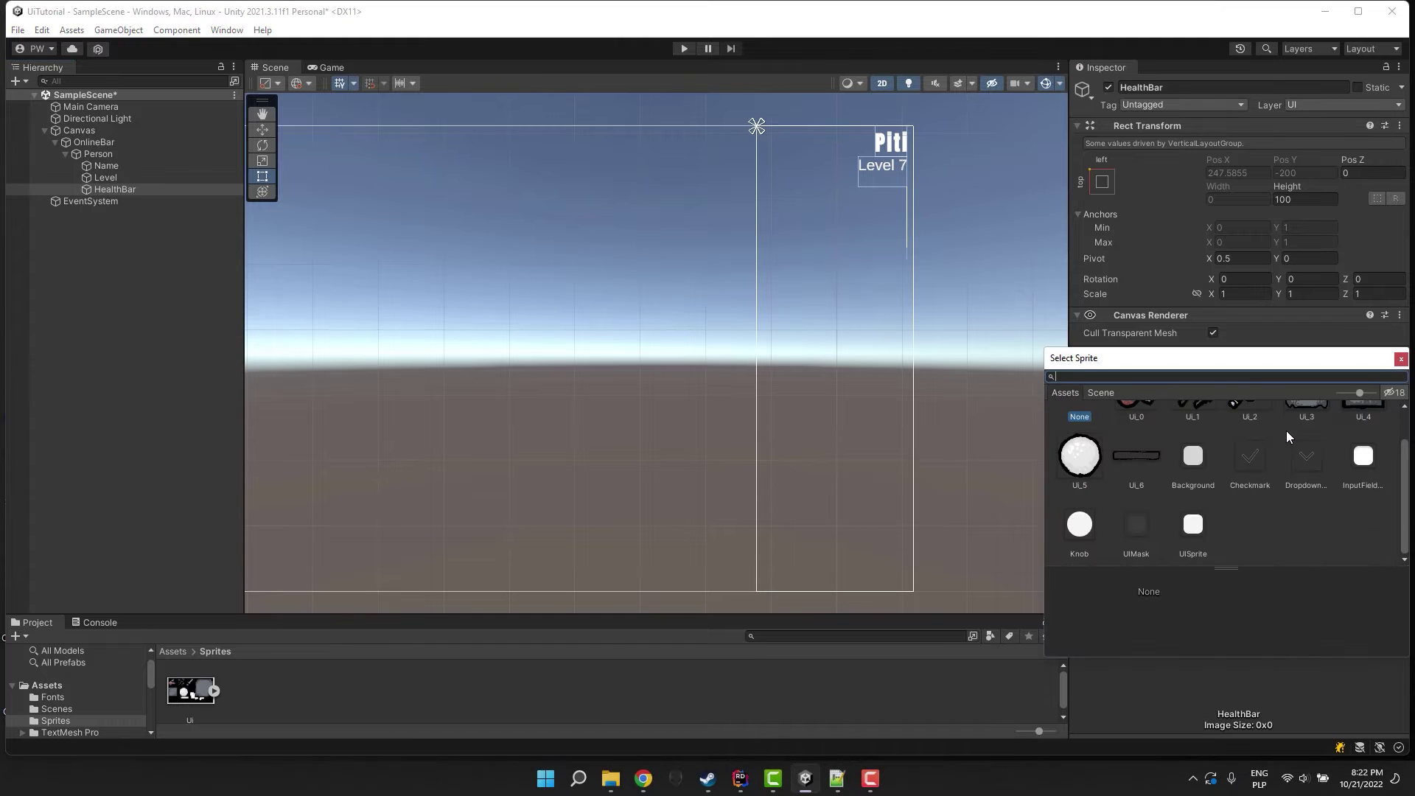
right_click(277, 701)
mouse_move(319, 306)
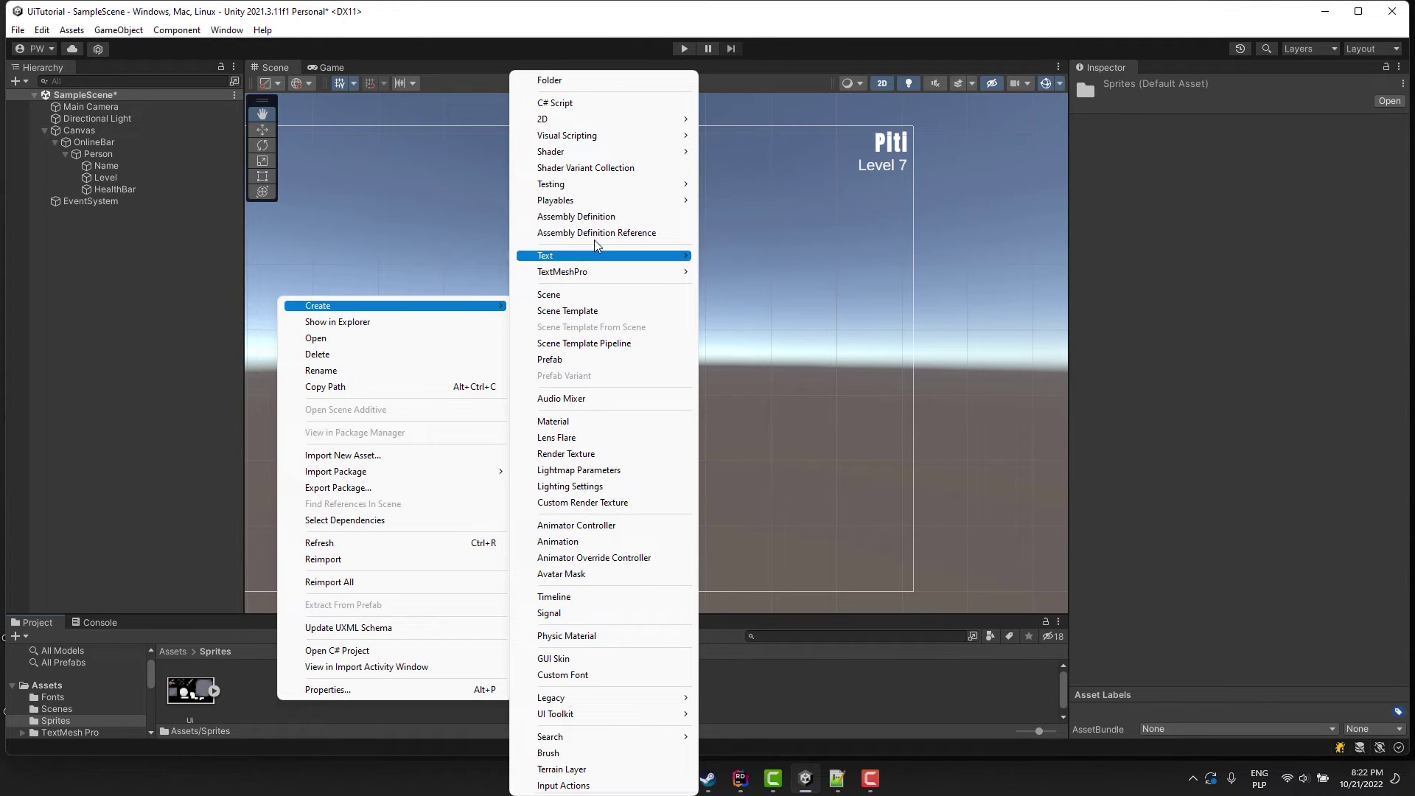
mouse_move(626, 119)
mouse_move(831, 125)
click(876, 136)
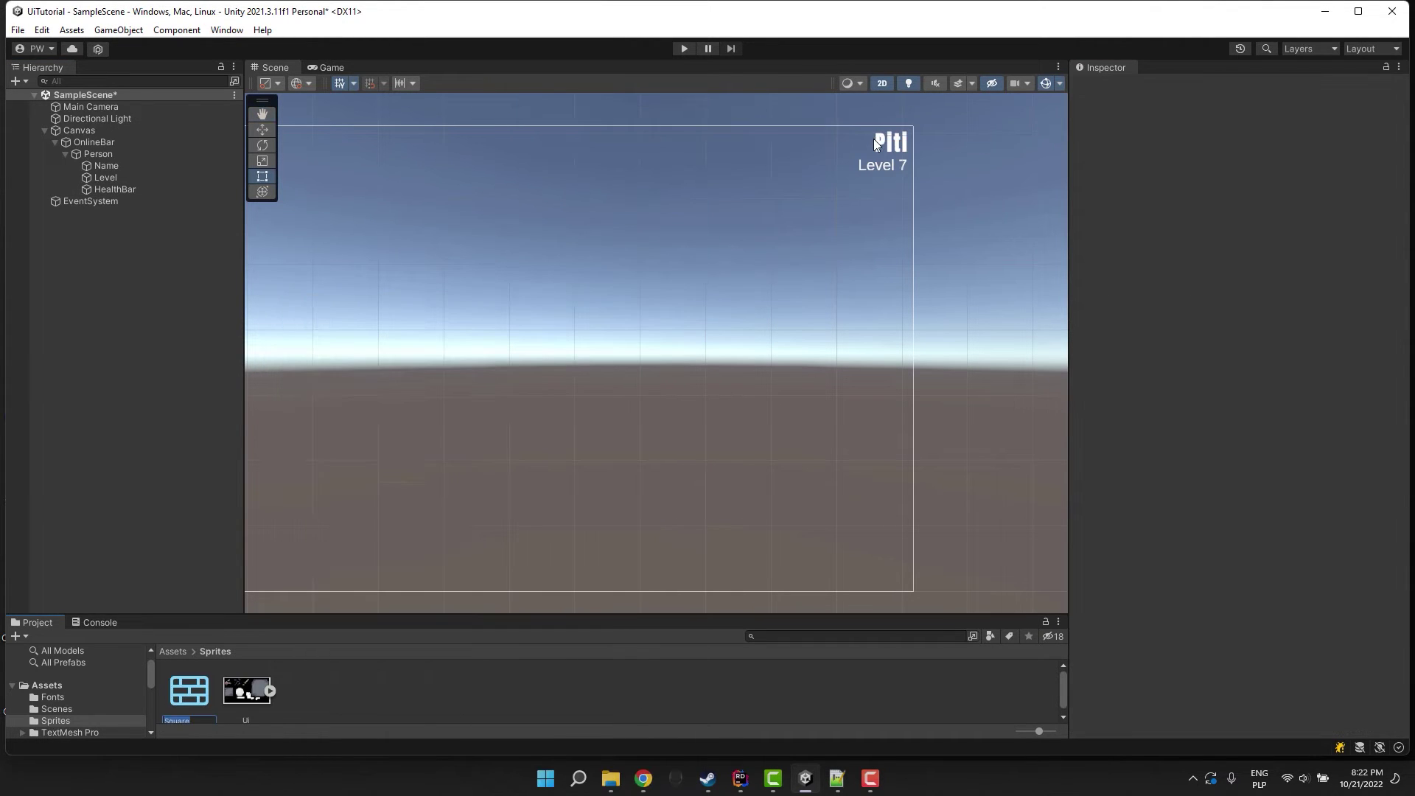
key(Return)
Assign the Square sprite as HealthBar's source image.
click(114, 189)
click(1399, 372)
double_click(1150, 437)
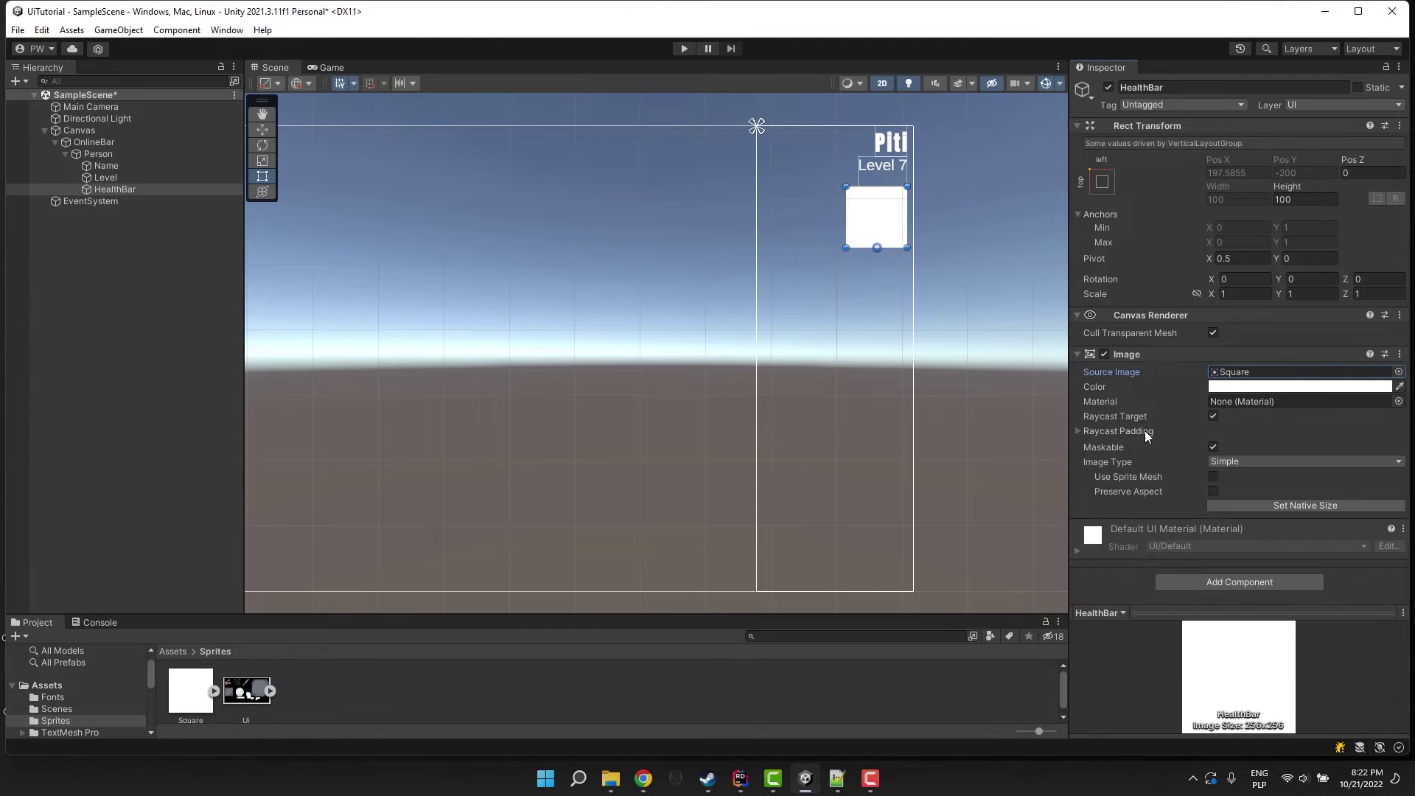
Flatten the HealthBar image and set its height to 25.
drag(896, 250, 895, 206)
click(1301, 199)
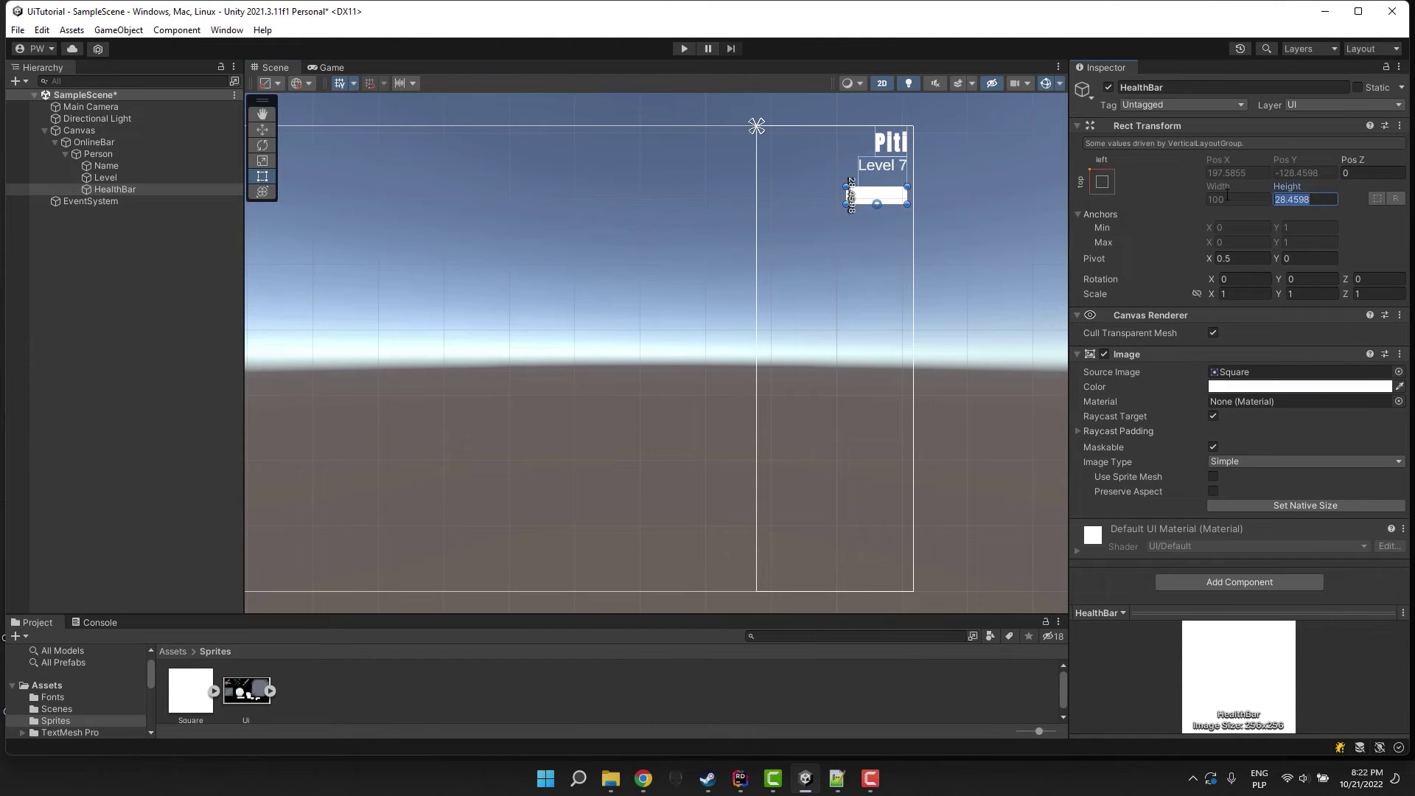
text(25)
Stretch HealthBar across the full row by enabling Child Force Expand width on Person's Vertical Layout Group.
click(849, 195)
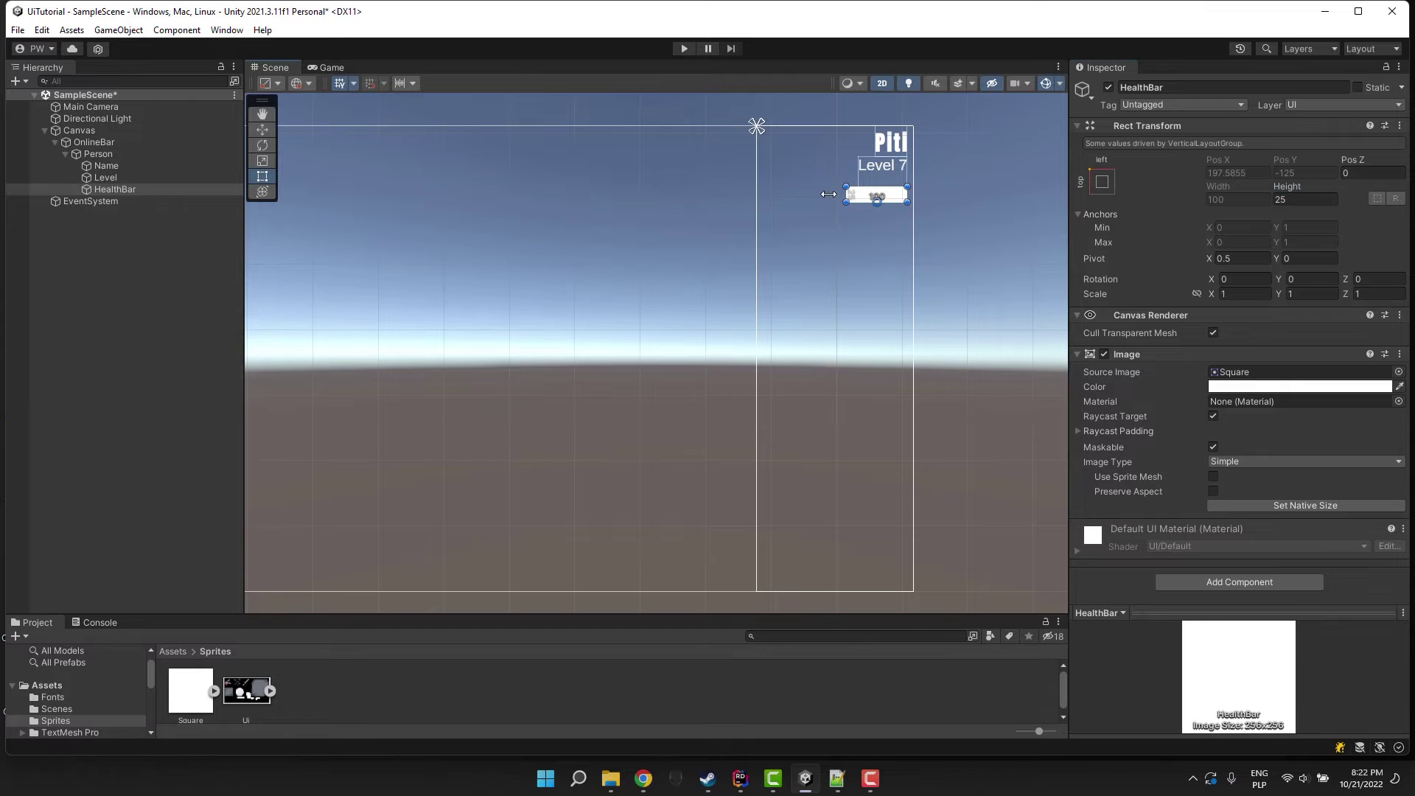
click(177, 154)
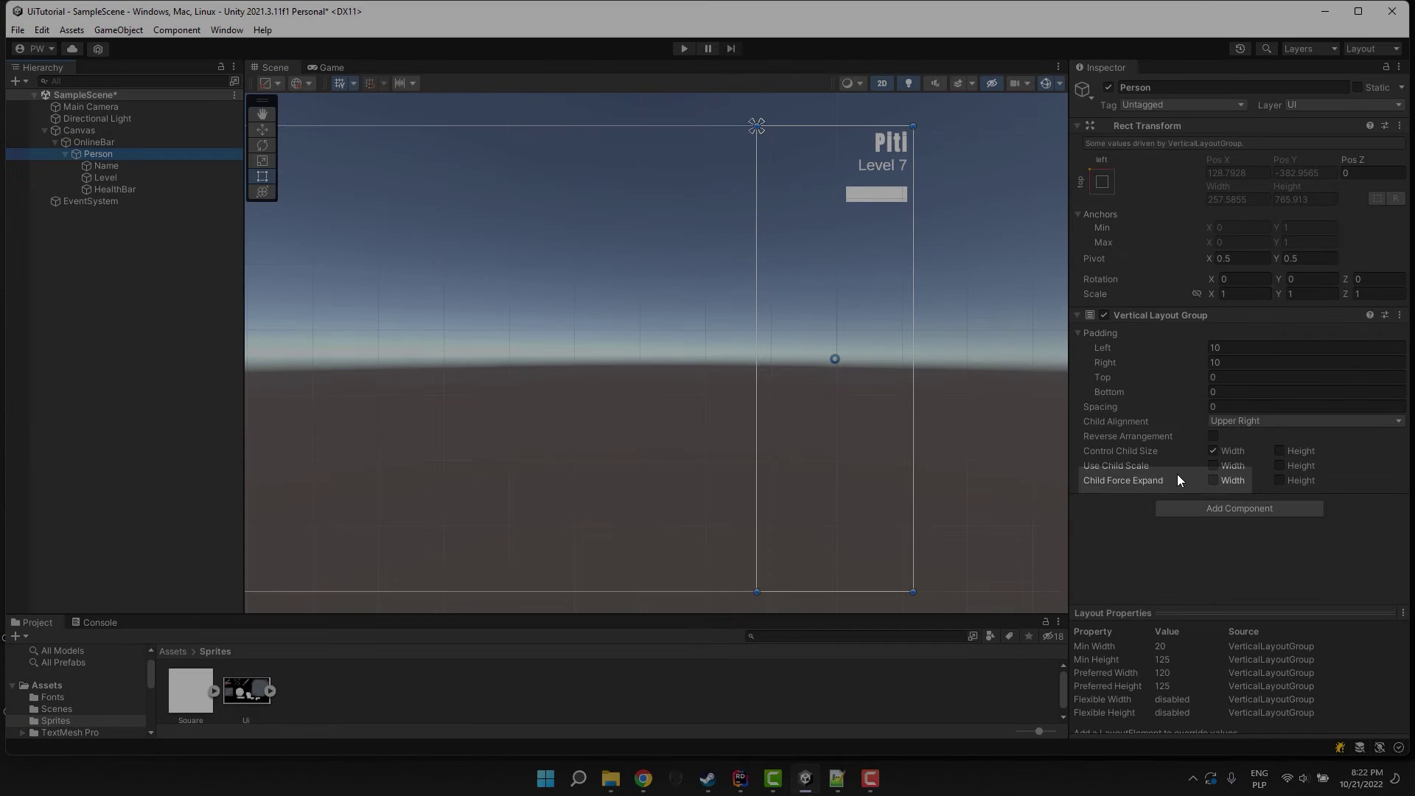
click(1212, 480)
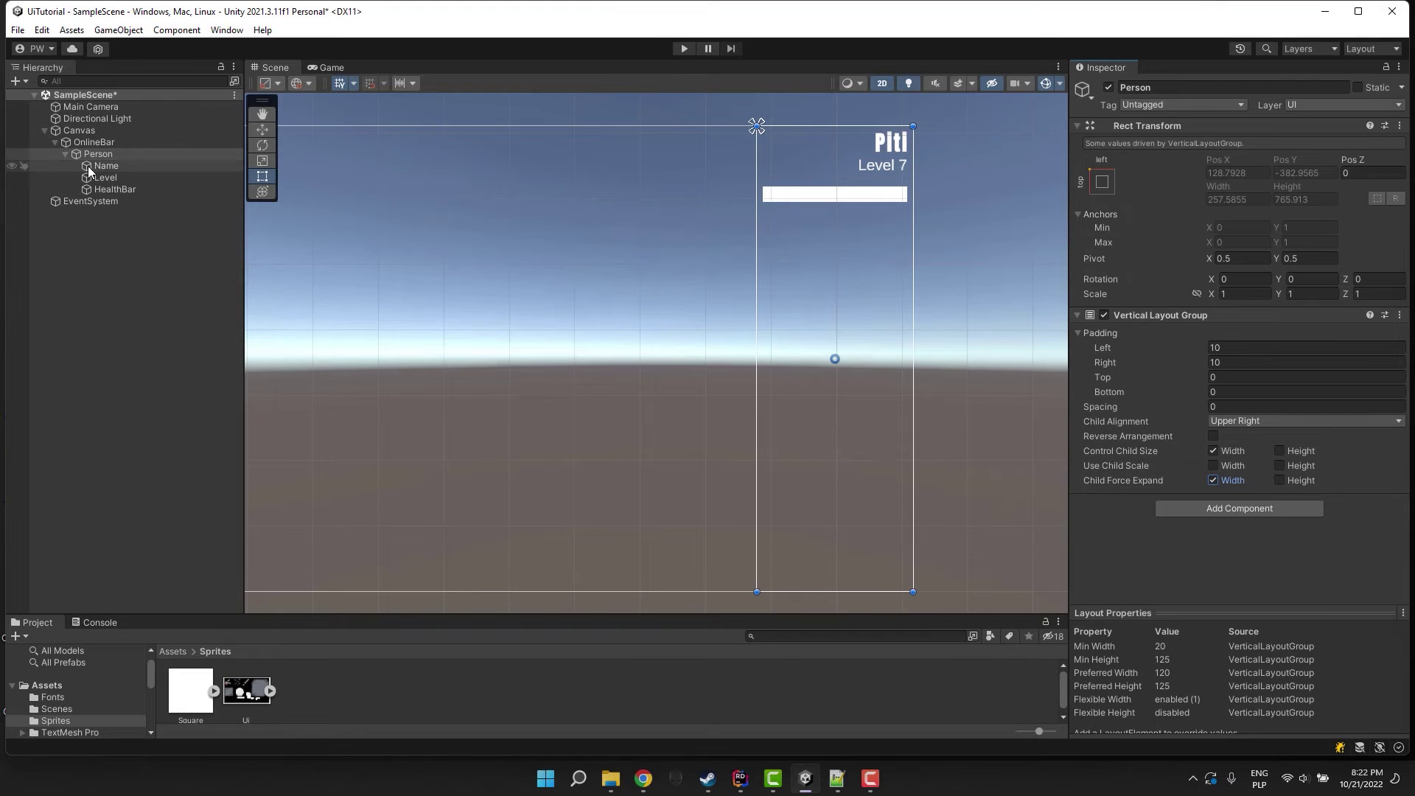
Add an Image under HealthBar using the Ui_6 frame sprite at native size, and shift its Pos Y to about 0.12.
click(92, 189)
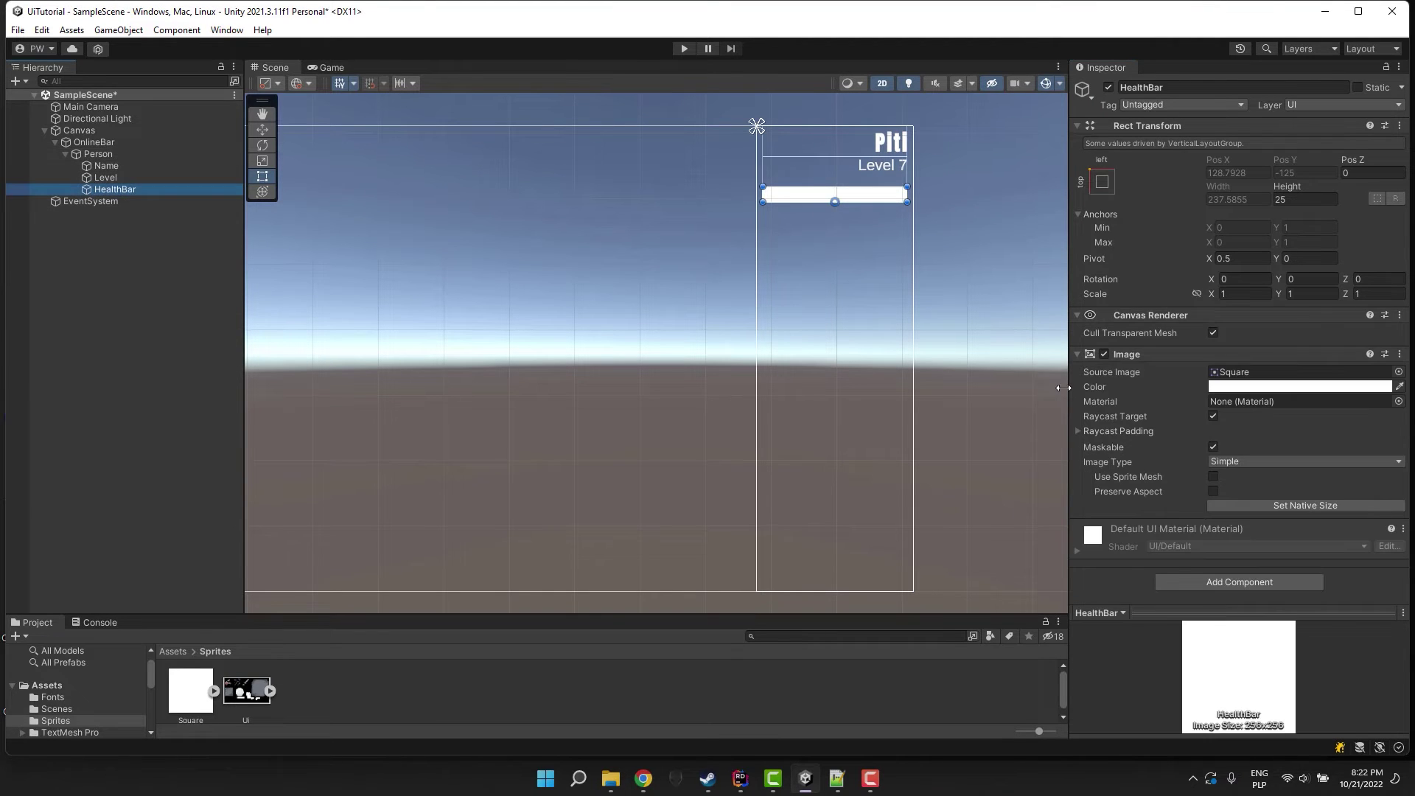
right_click(115, 189)
mouse_move(170, 483)
click(354, 524)
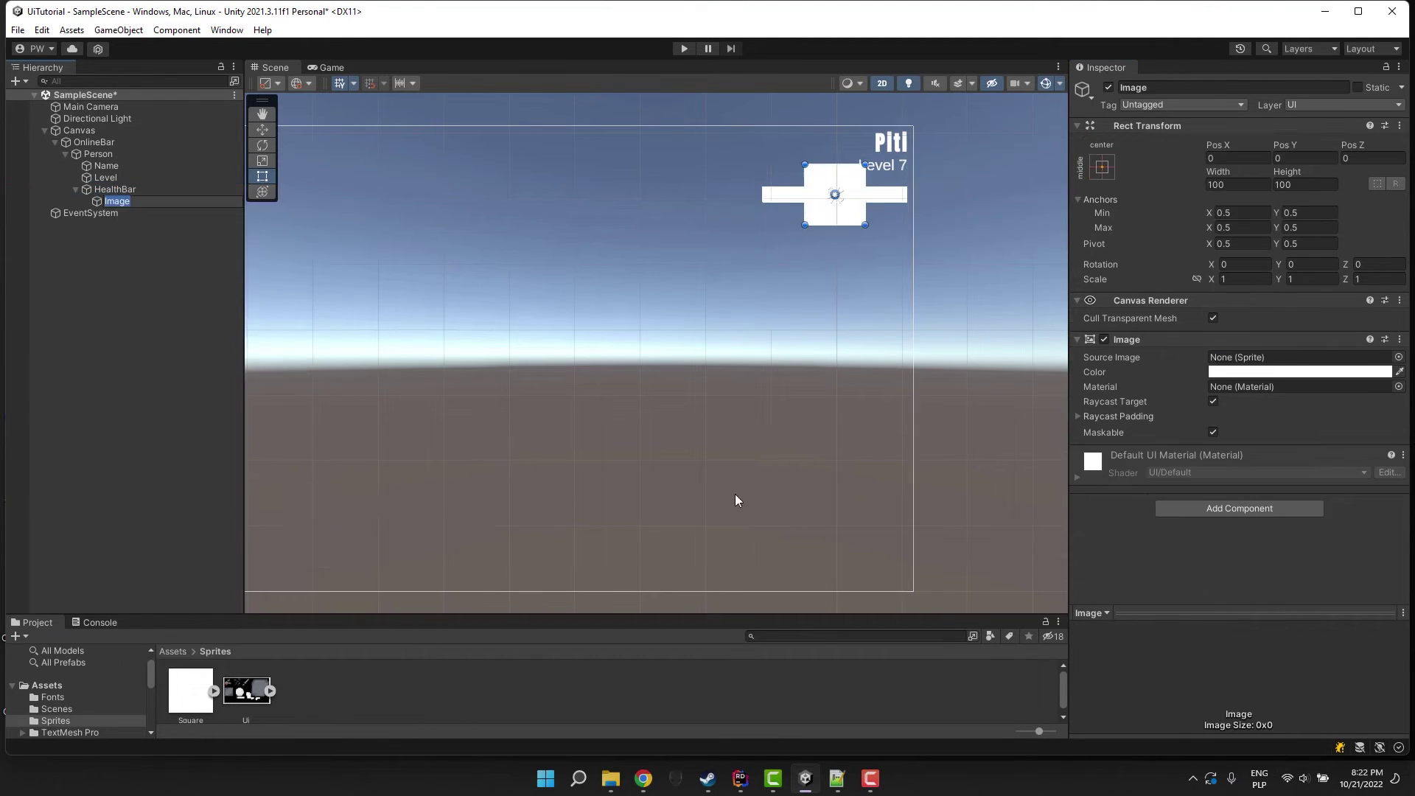
click(1398, 356)
double_click(1253, 441)
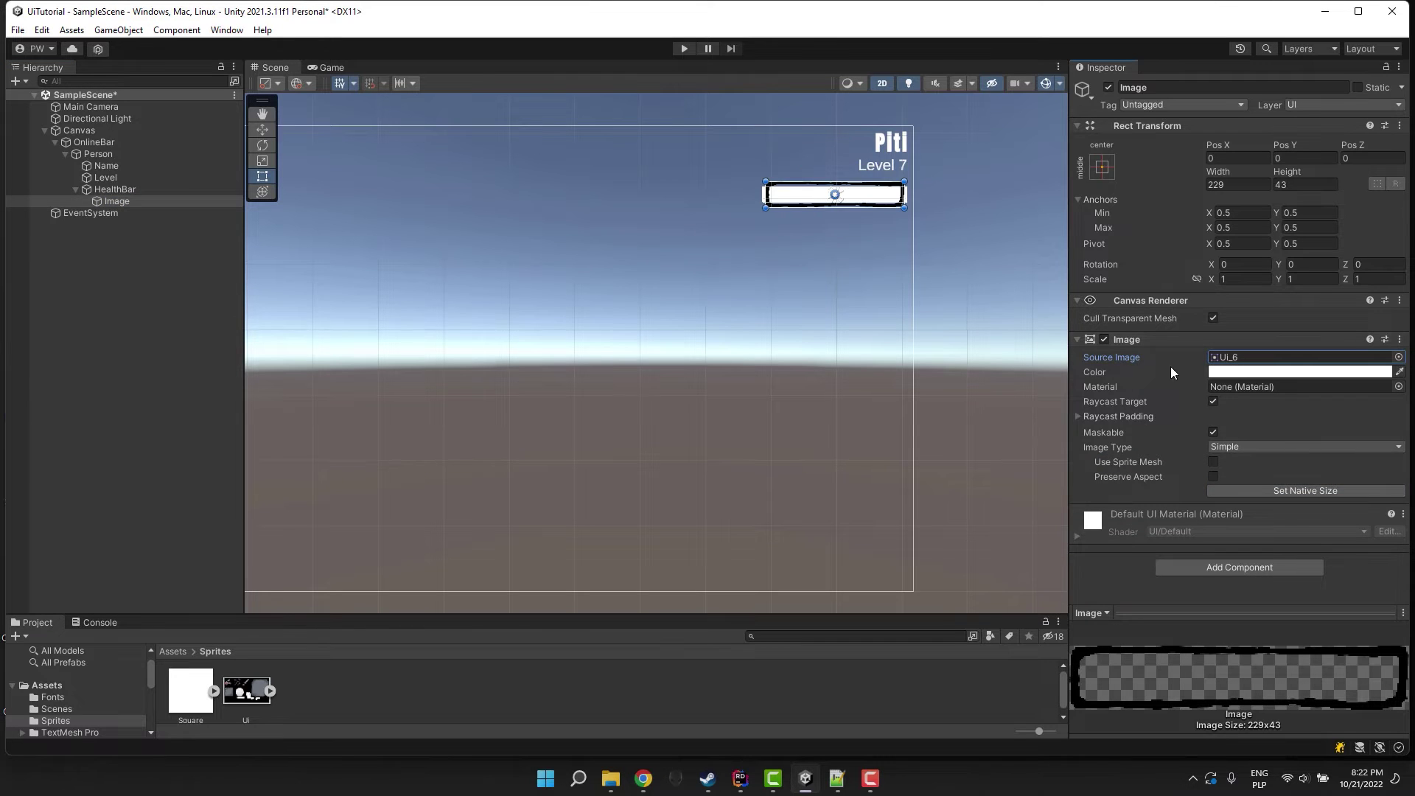
scroll(881, 192, up, 4)
drag(1285, 144, 1288, 145)
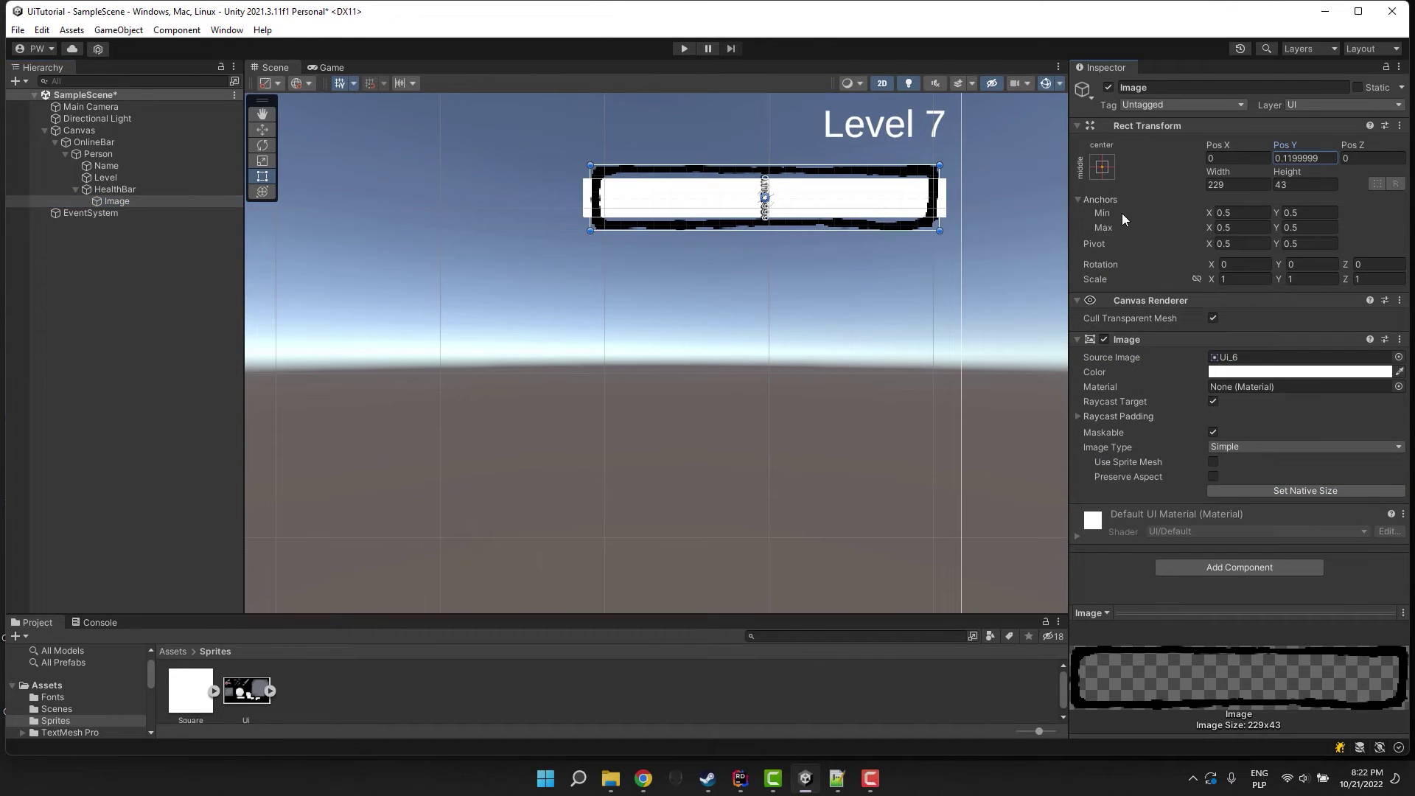
Stretch the frame Image over HealthBar and extend it to Left about -4.01, Top -1.91, Right -4.21 and Bottom -4.19.
click(1103, 167)
alt+click(1259, 390)
click(1213, 148)
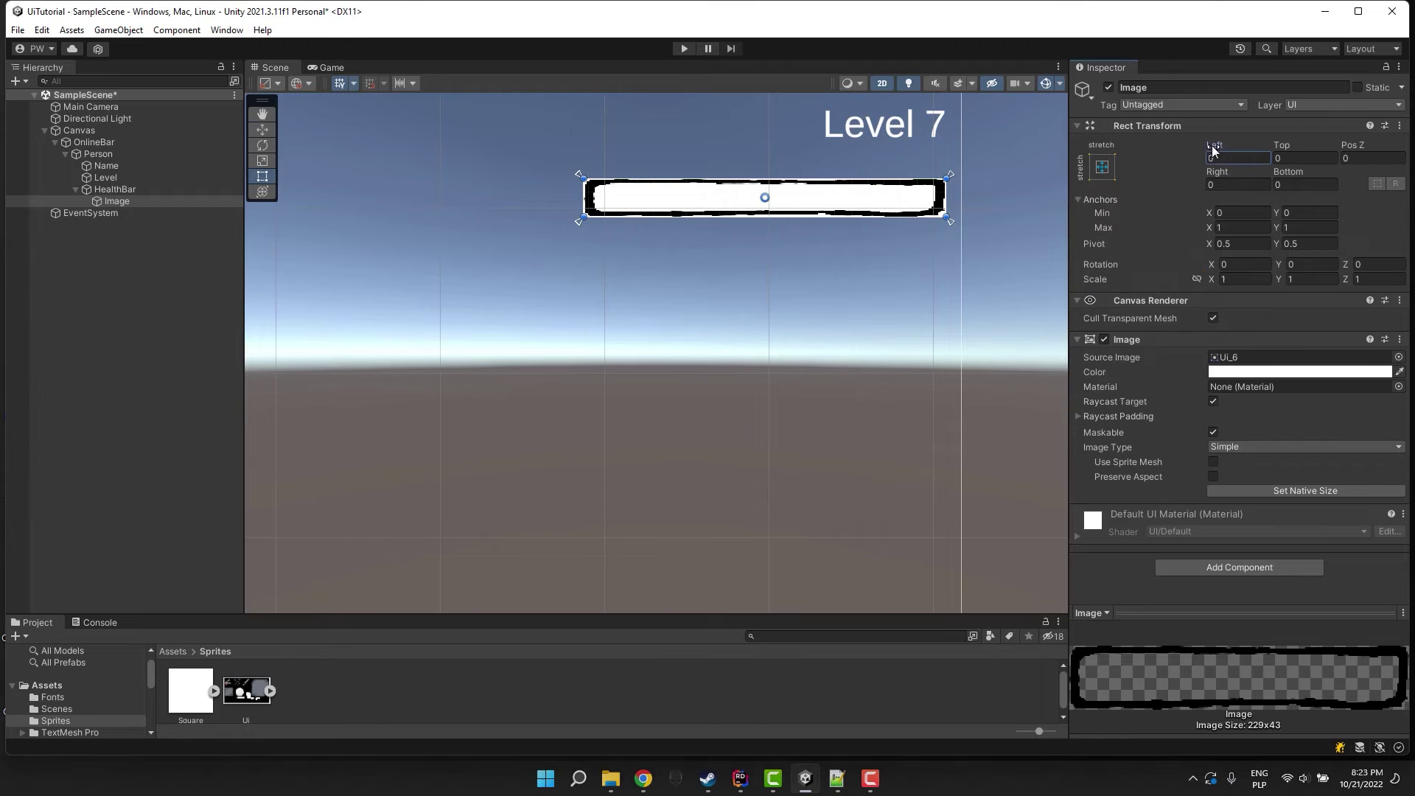
drag(1213, 148, 1183, 151)
mouse_move(1282, 146)
mouse_down()
mouse_move(1239, 134)
mouse_move(1186, 174)
mouse_up()
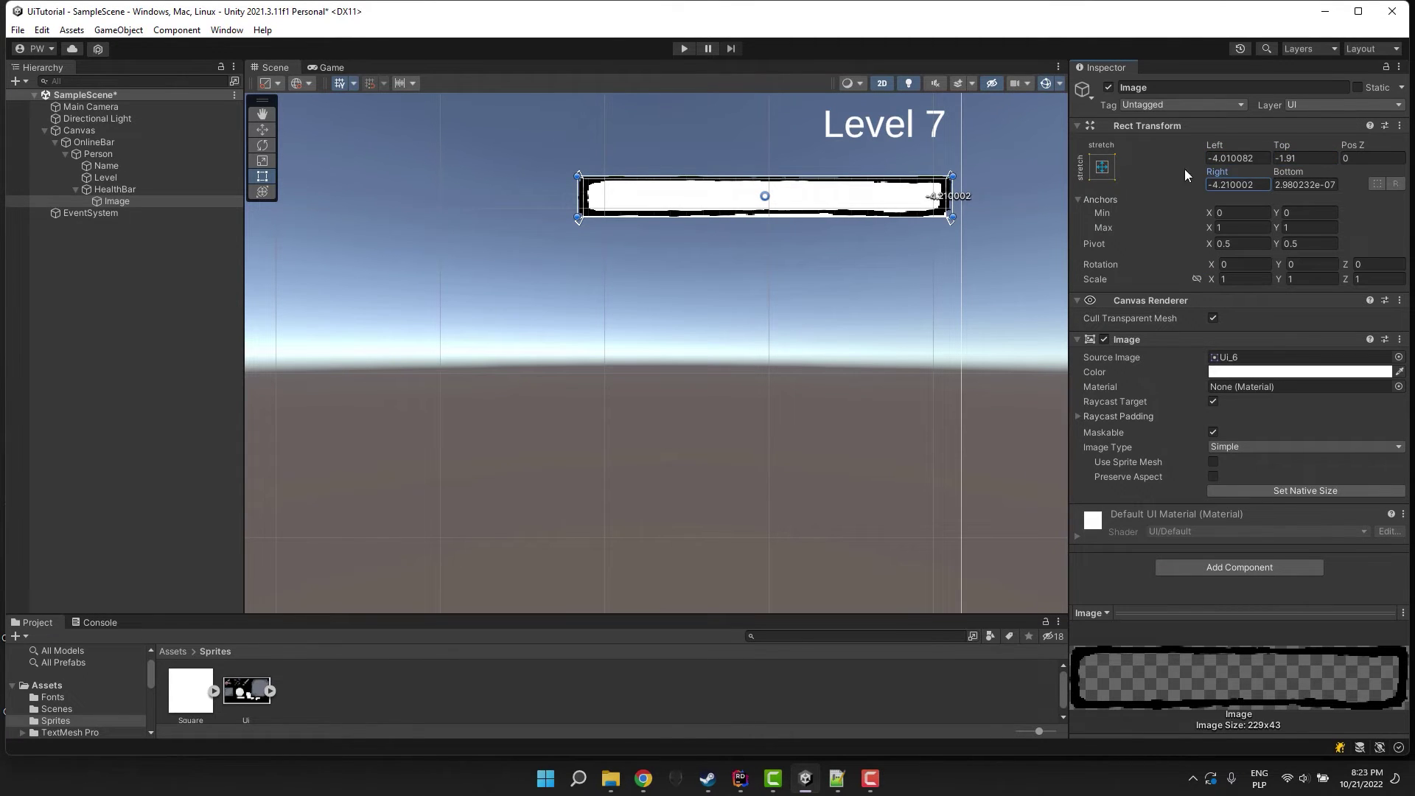
drag(1285, 174, 1178, 170)
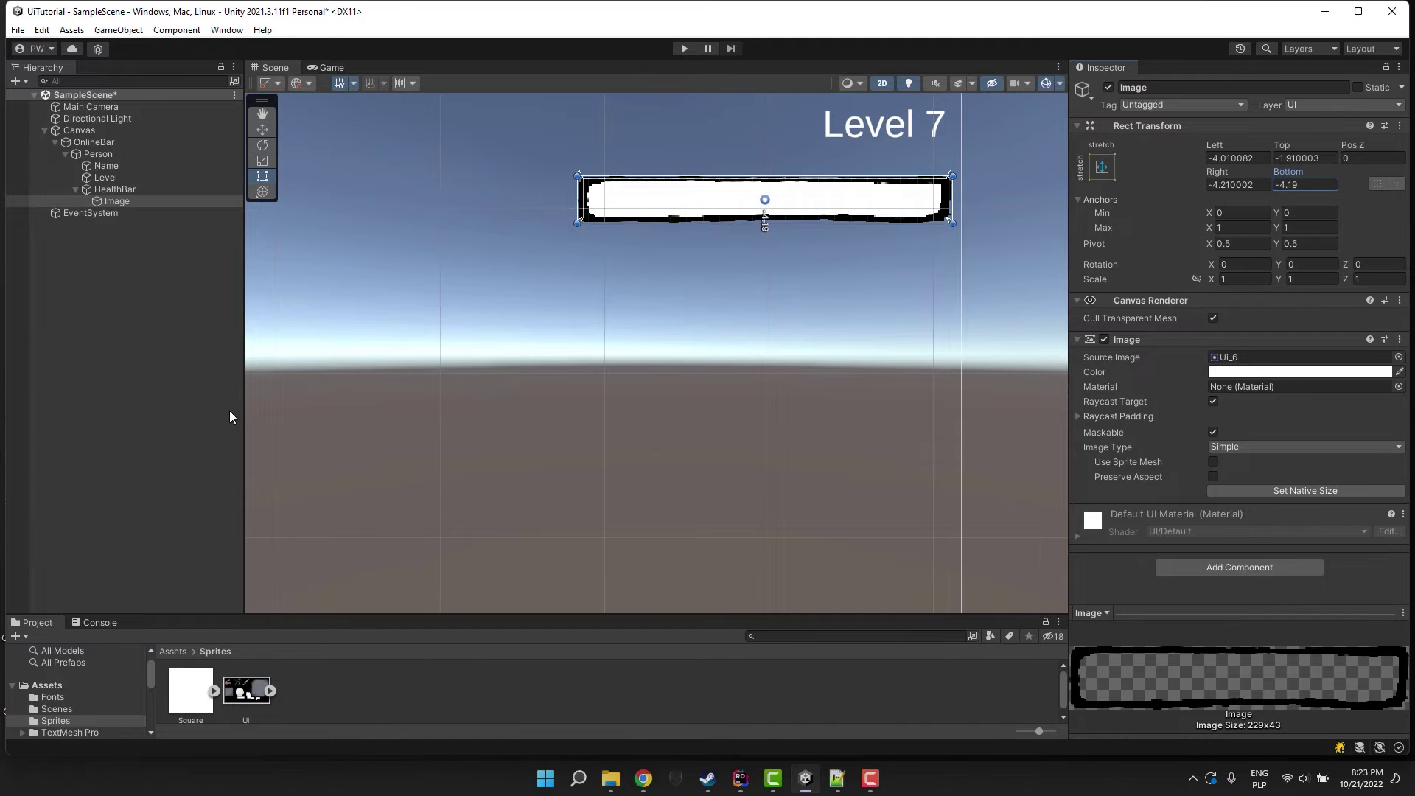
Rename the frame Image under HealthBar to Foreground.
click(1246, 87)
text(Foreground)
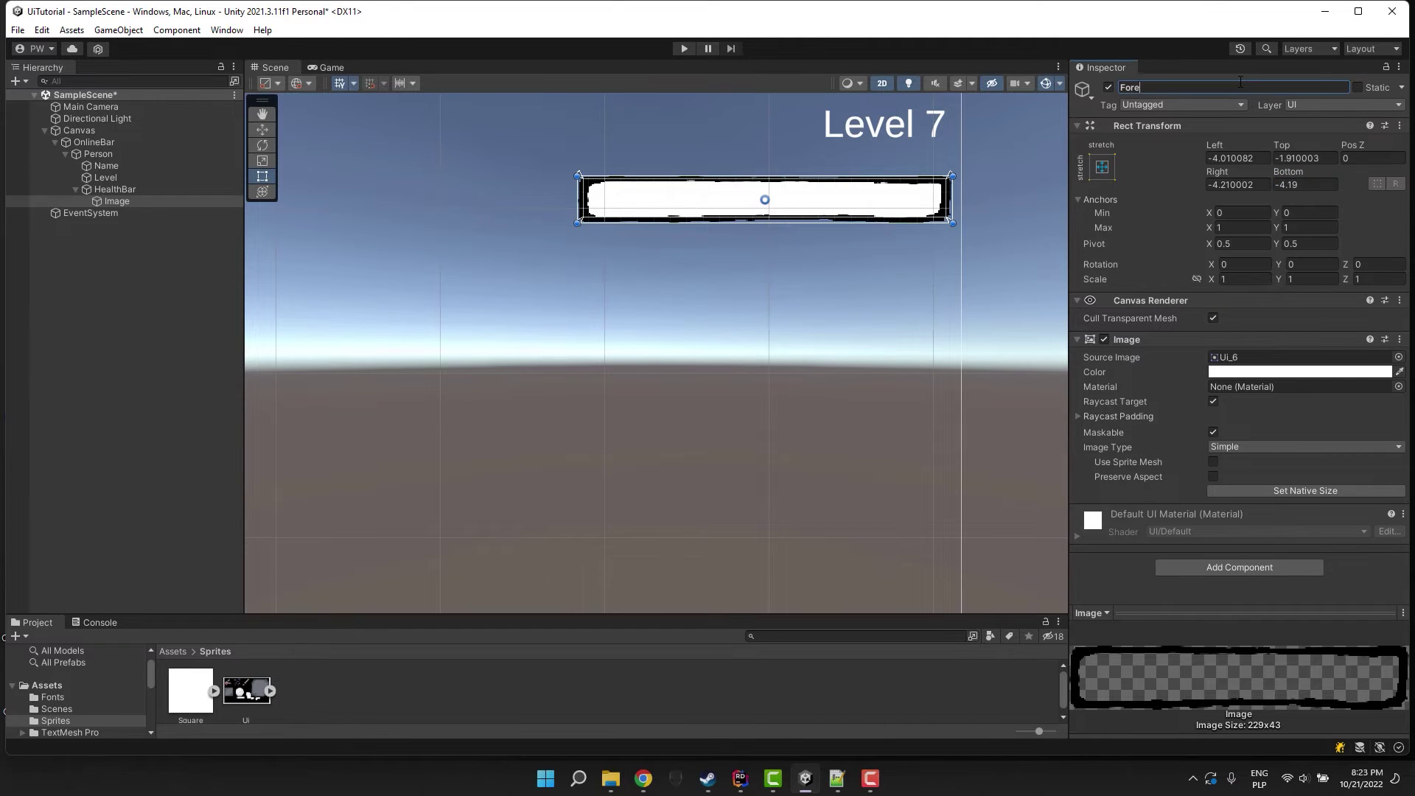
key(Return)
In the Sprite Editor, give the Ui_6 frame sprite borders of L 22, T 12, R 30 and B 11, and apply them.
click(269, 698)
click(1377, 253)
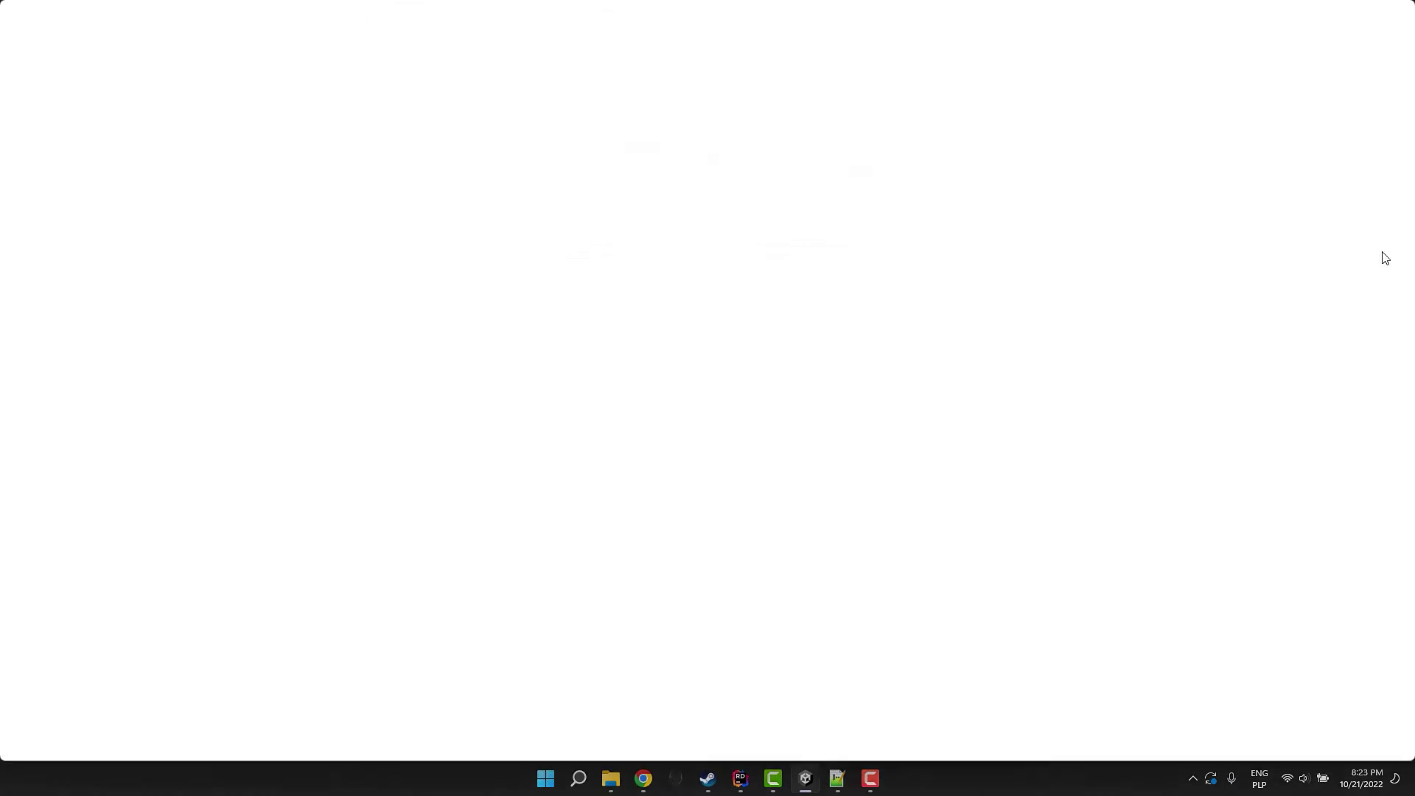
drag(472, 579, 472, 614)
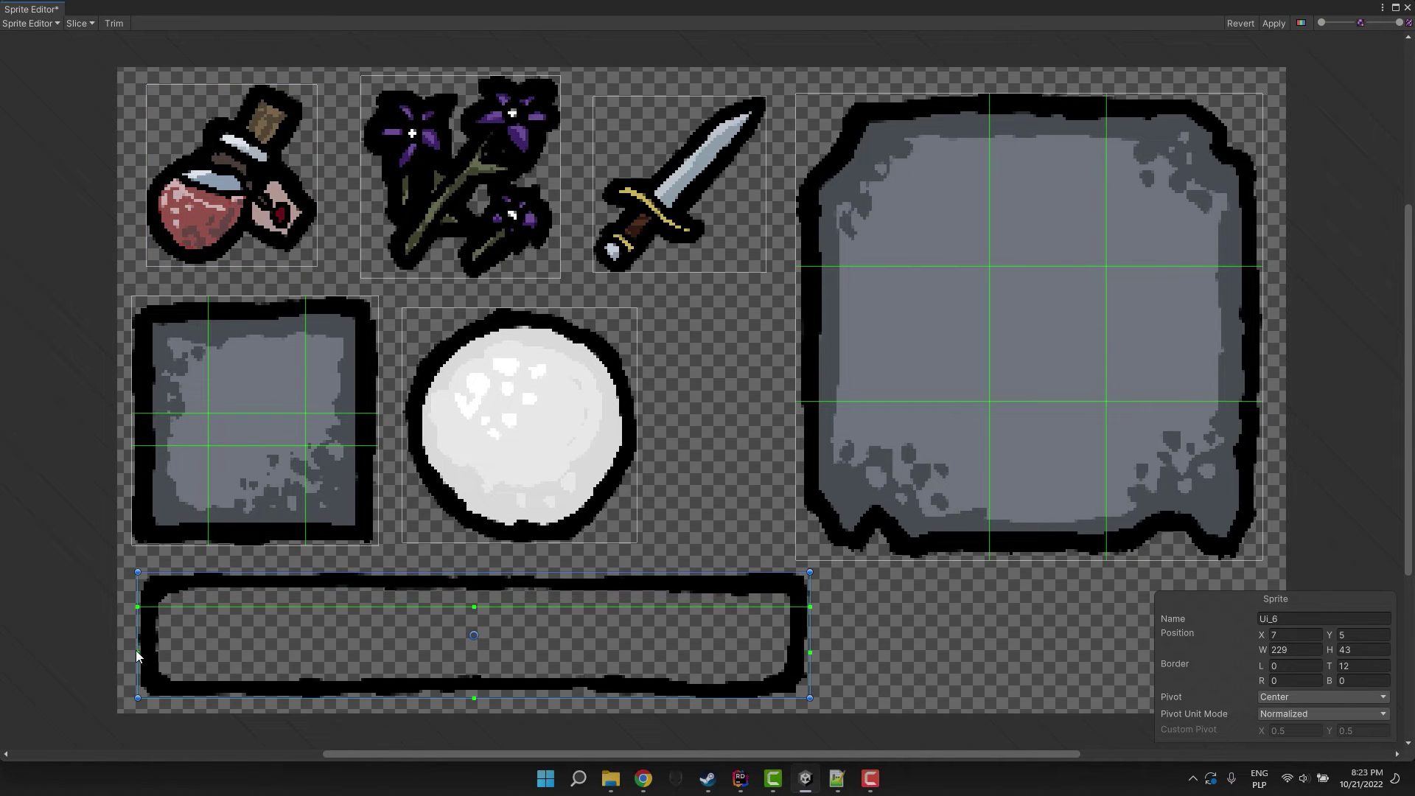
drag(138, 652, 202, 653)
drag(506, 698, 506, 666)
drag(810, 635, 723, 635)
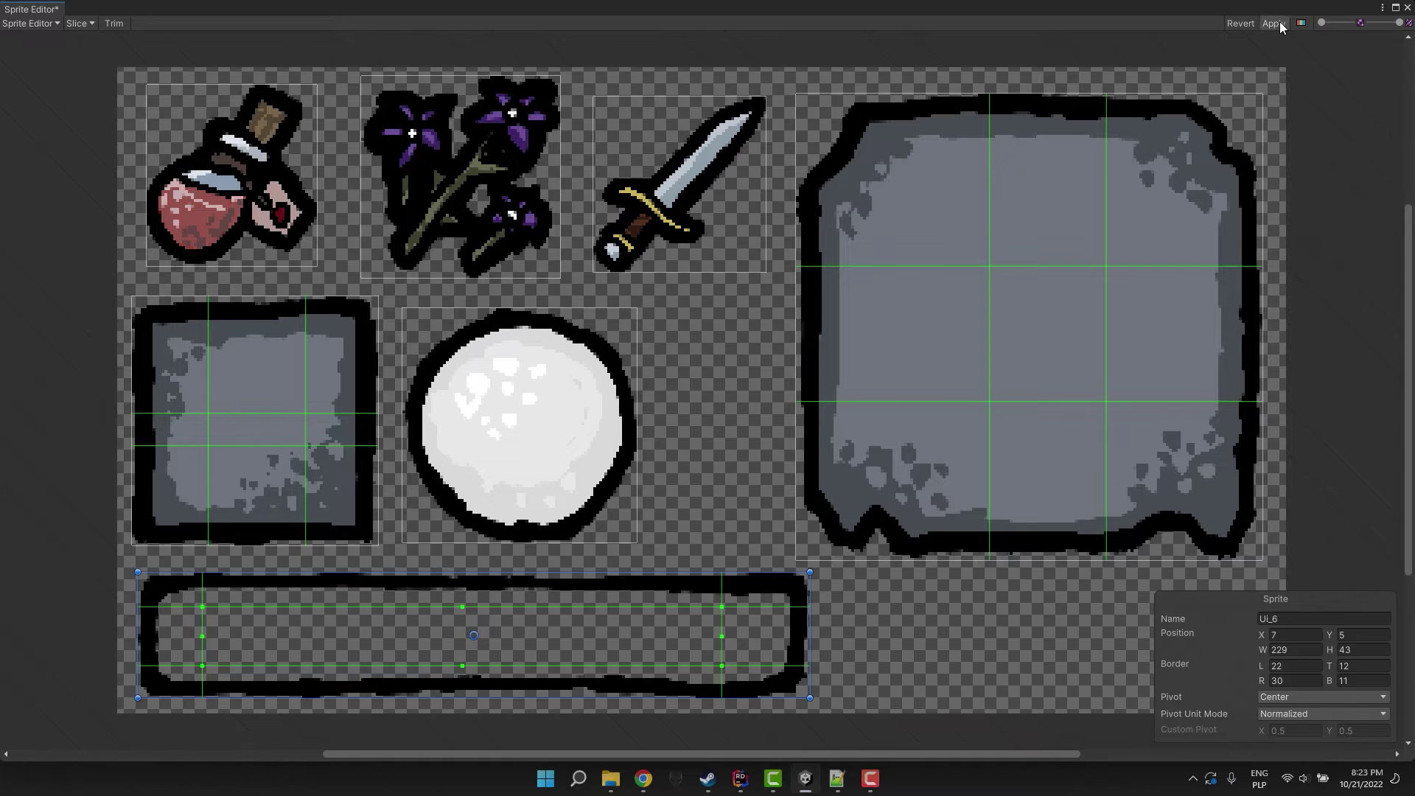
click(1273, 23)
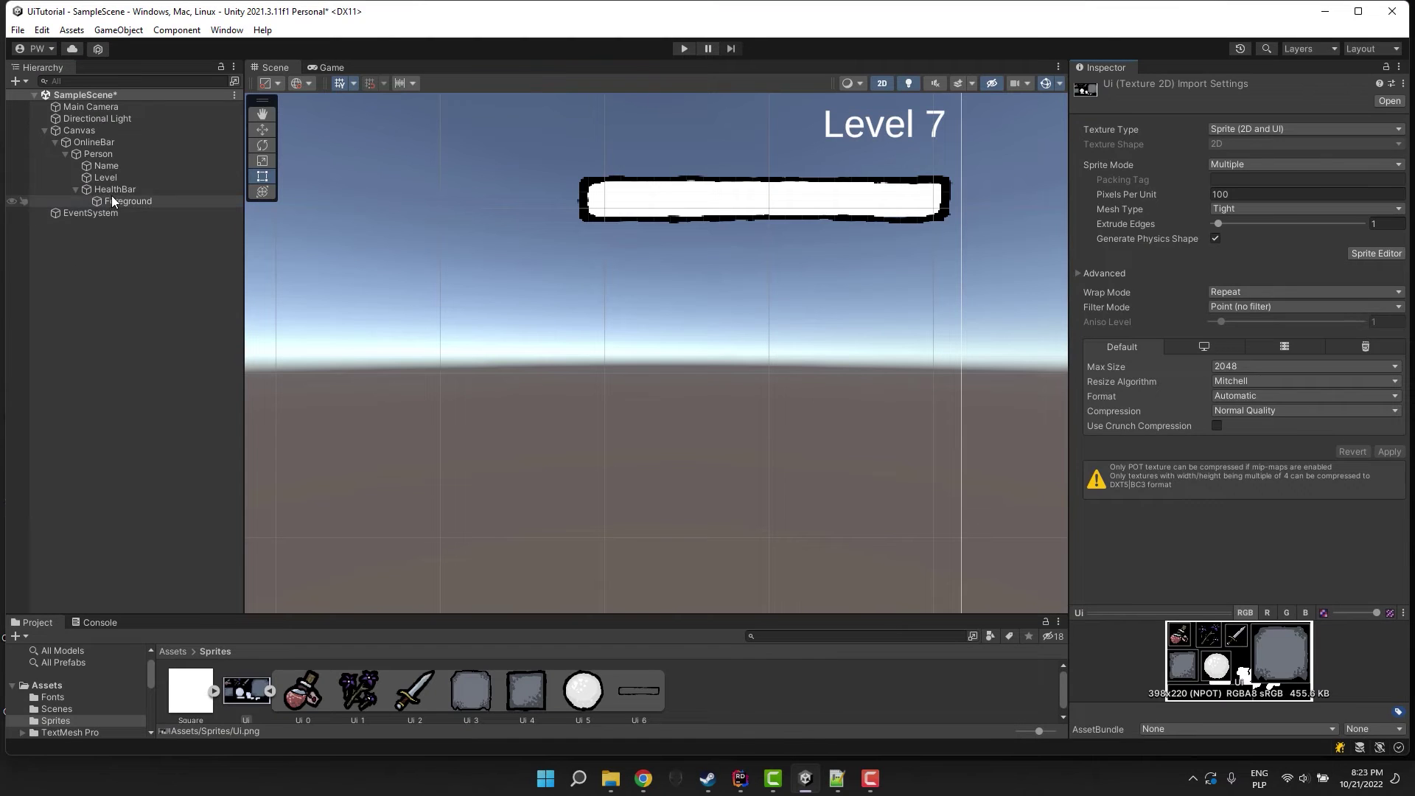
Set Foreground's Image Type to Sliced.
click(114, 200)
click(1246, 446)
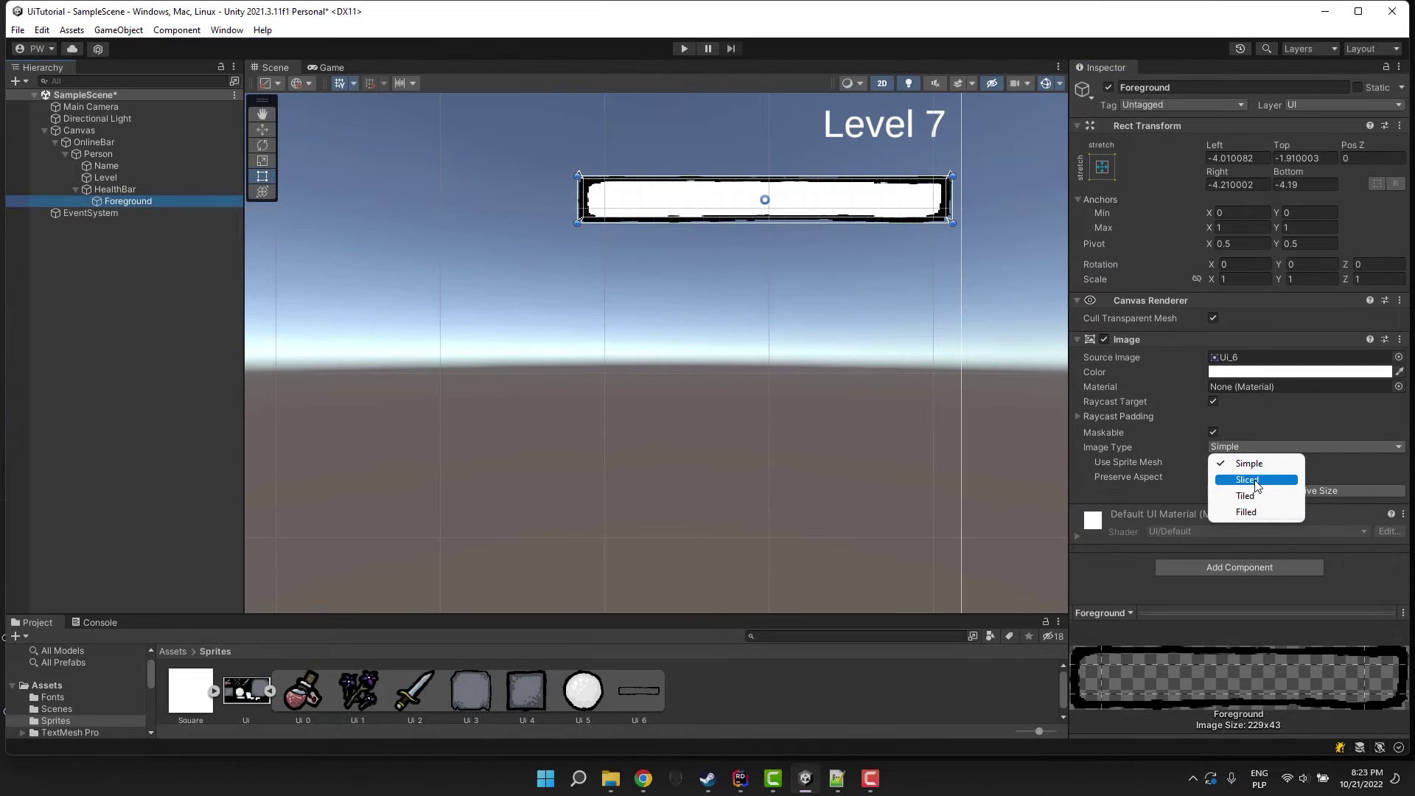
click(1253, 480)
click(711, 279)
click(129, 201)
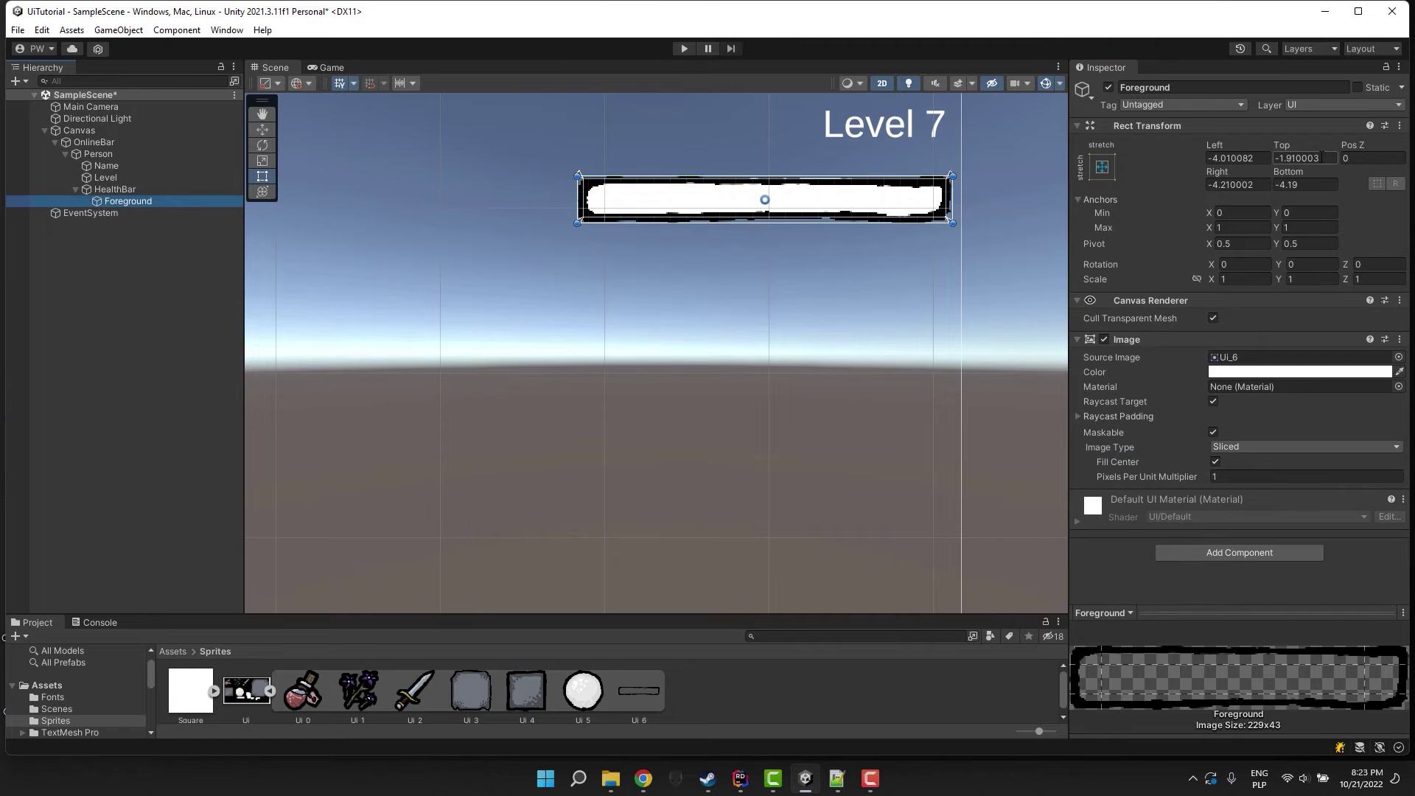
Adjust Foreground's offsets to Top about -3.01 and Right about -7.01 so the frame covers the bar's edges.
mouse_move(1270, 151)
mouse_down()
mouse_move(1223, 171)
mouse_move(1246, 172)
mouse_up()
click(777, 272)
click(128, 201)
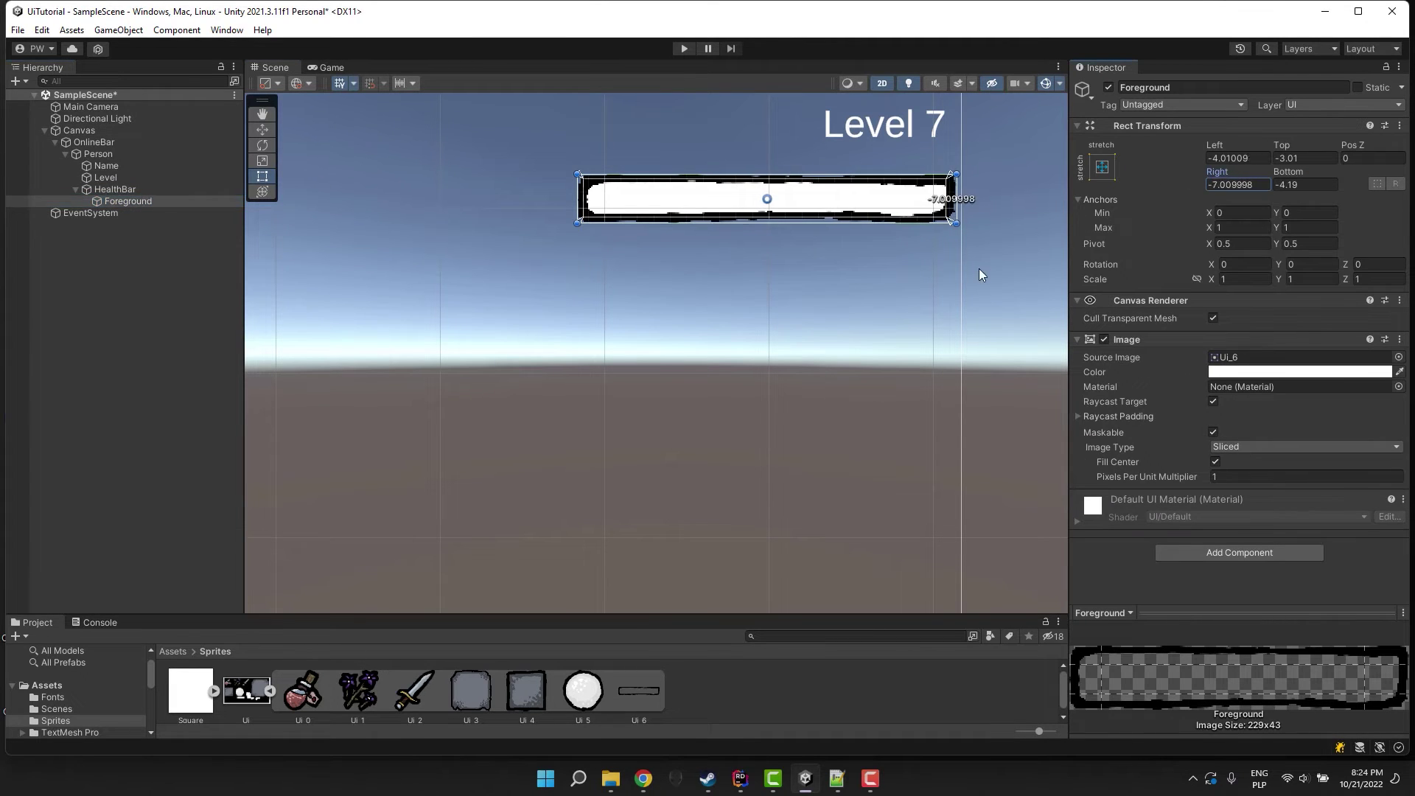
click(983, 272)
Change HealthBar's image color to a medium gray.
click(125, 190)
click(1257, 386)
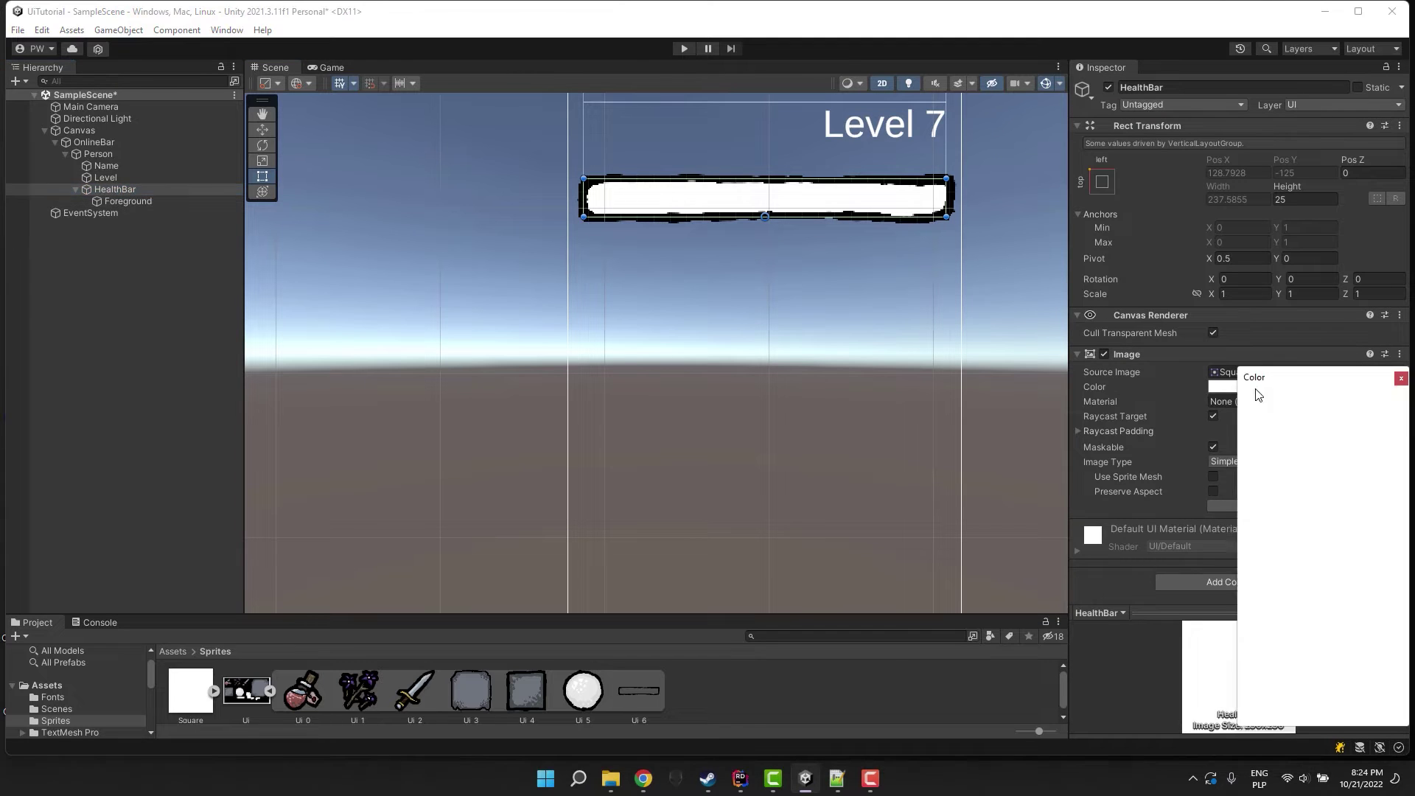
click(1282, 516)
click(104, 201)
Add a UI Image under HealthBar and name it Bar.
right_click(104, 191)
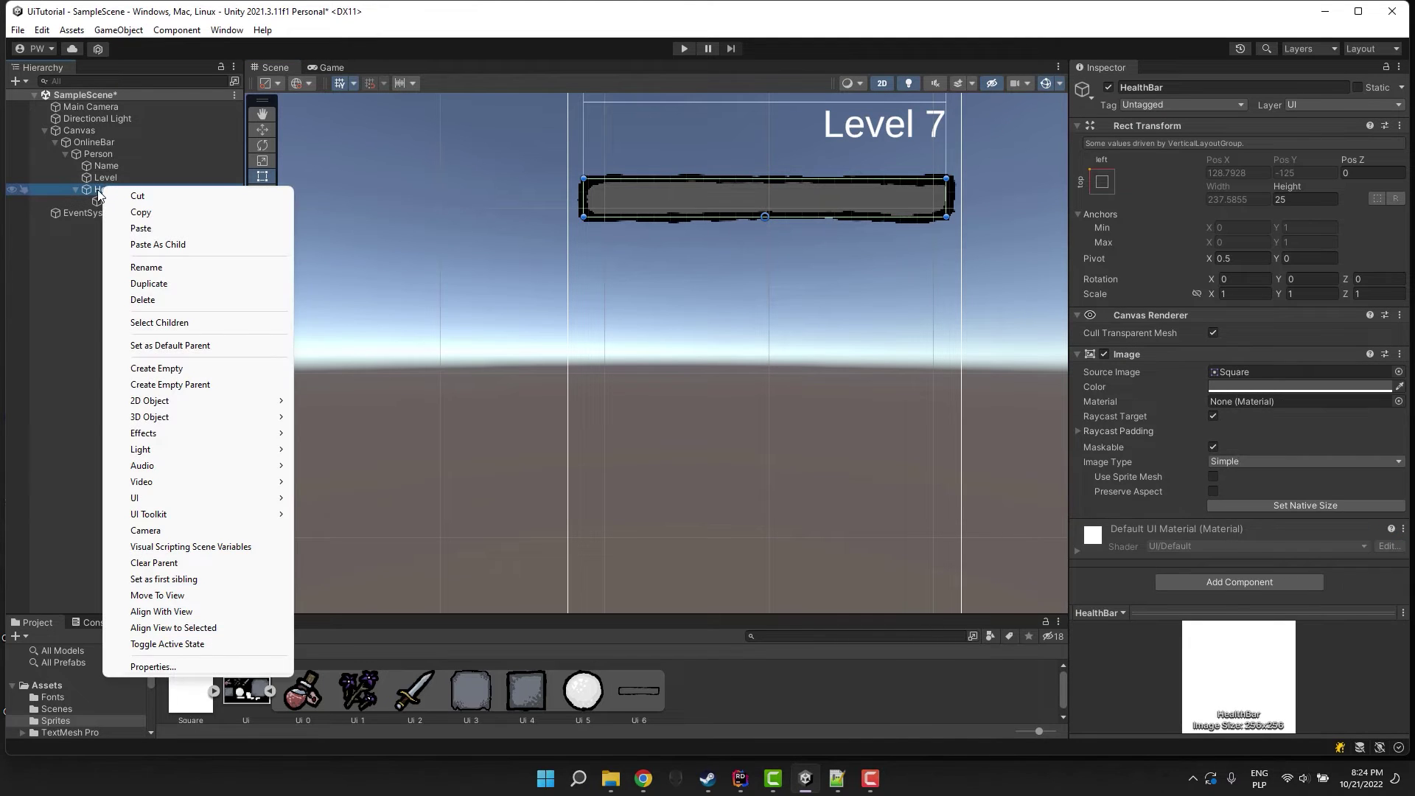
mouse_move(244, 499)
click(339, 503)
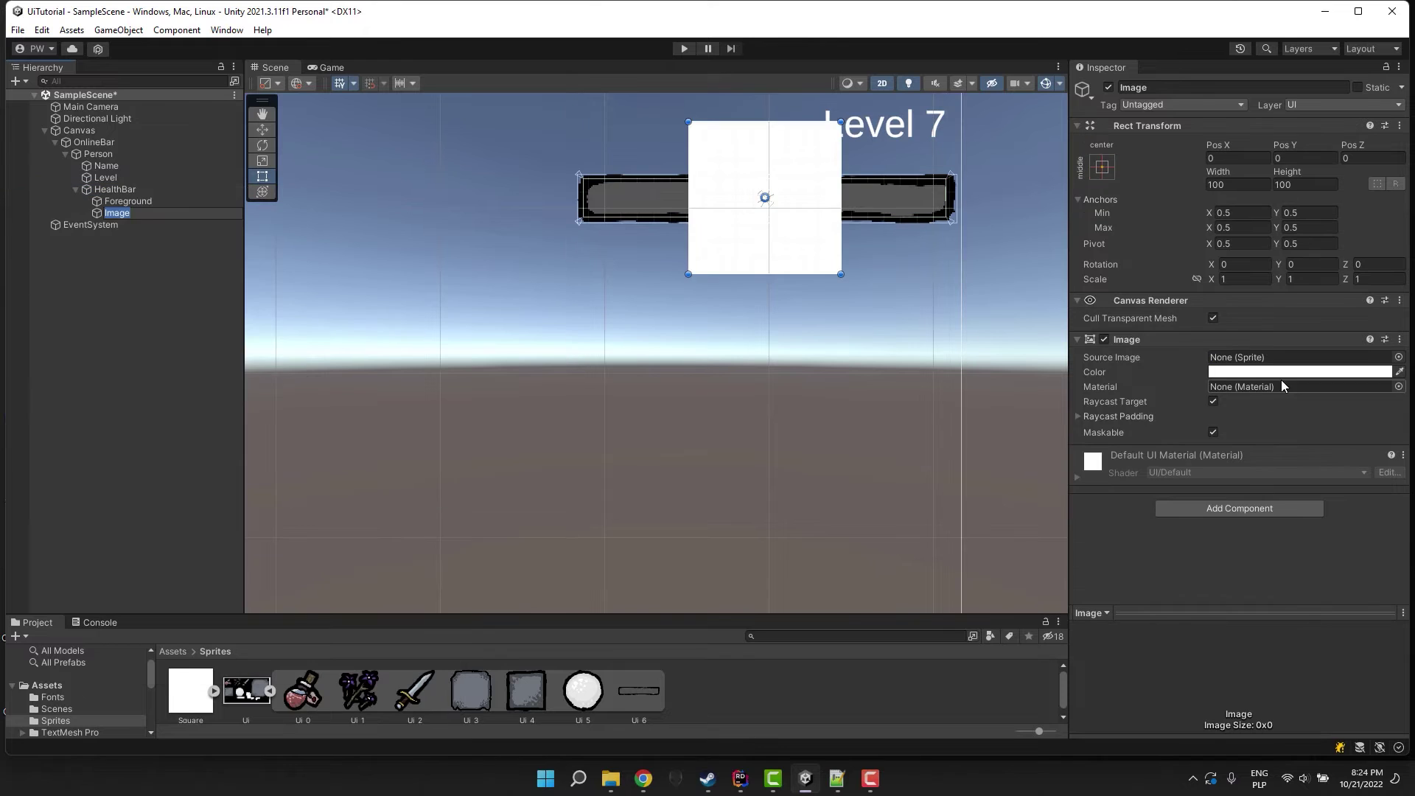
text(Bar)
key(Return)
Color the Bar image dark red and stretch it to fill HealthBar in both directions with zero offsets.
click(1289, 373)
click(1350, 457)
drag(1350, 458, 1363, 476)
click(1152, 189)
click(1104, 168)
alt+click(1259, 389)
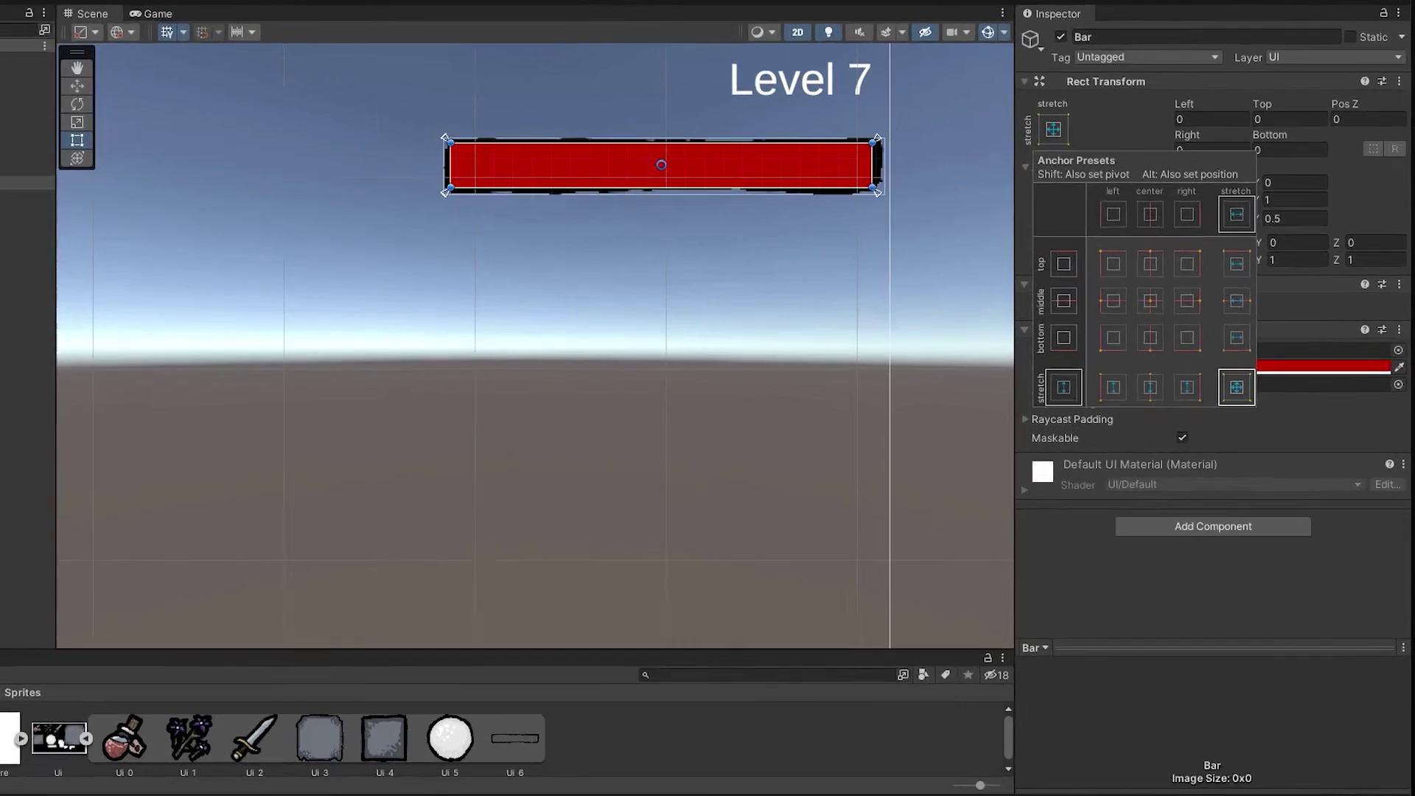
click(54, 211)
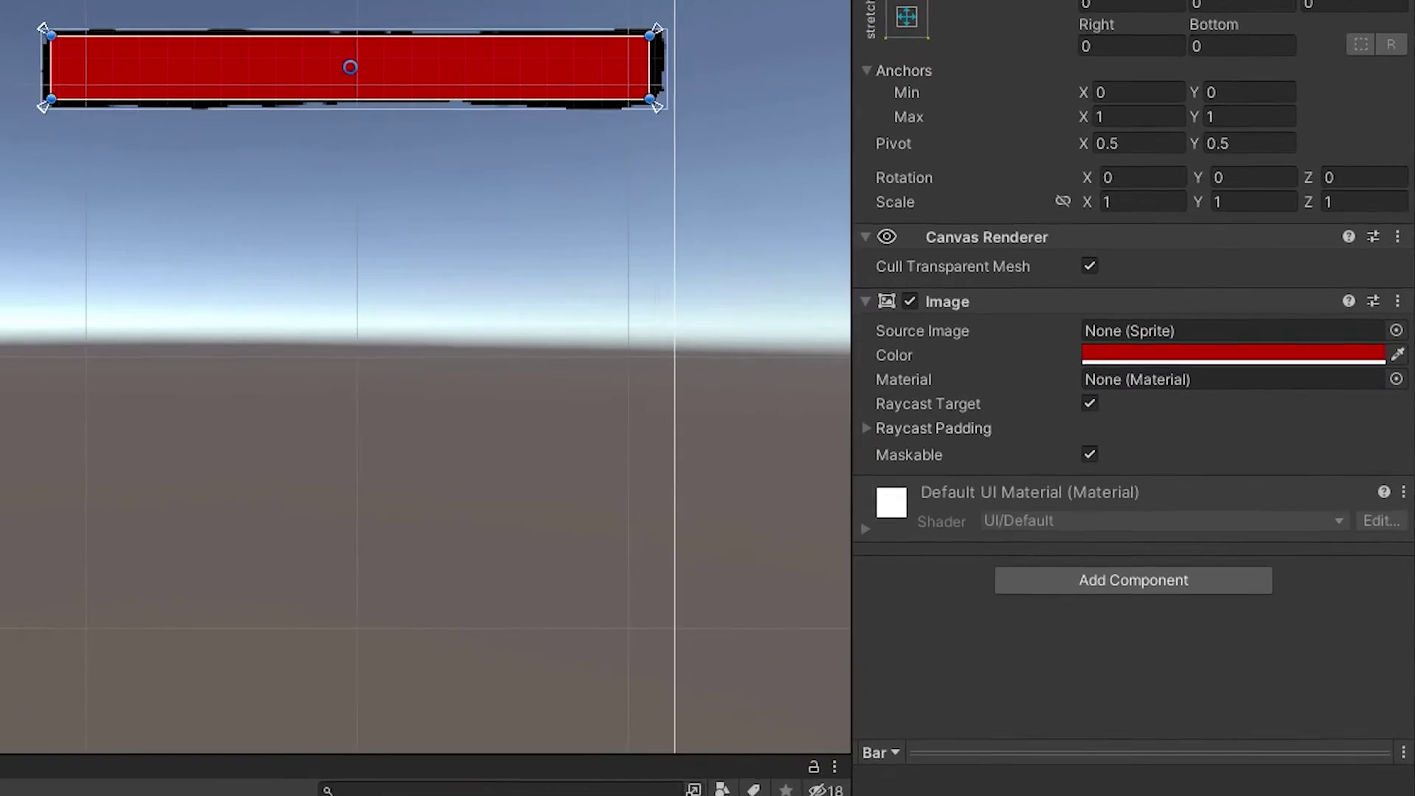
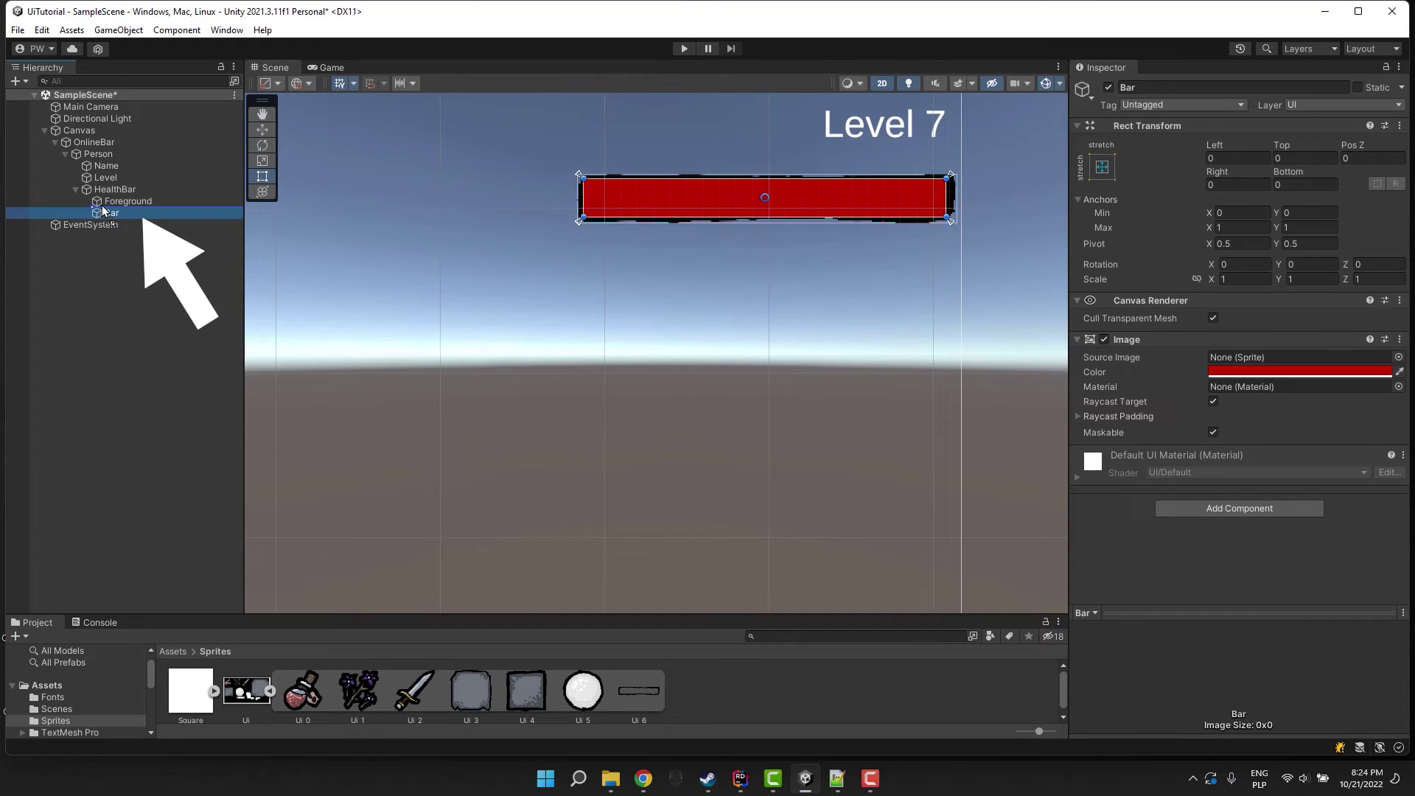
Place Bar before Foreground in the hierarchy and shorten its right side to about two thirds of HealthBar's width.
drag(102, 211, 110, 195)
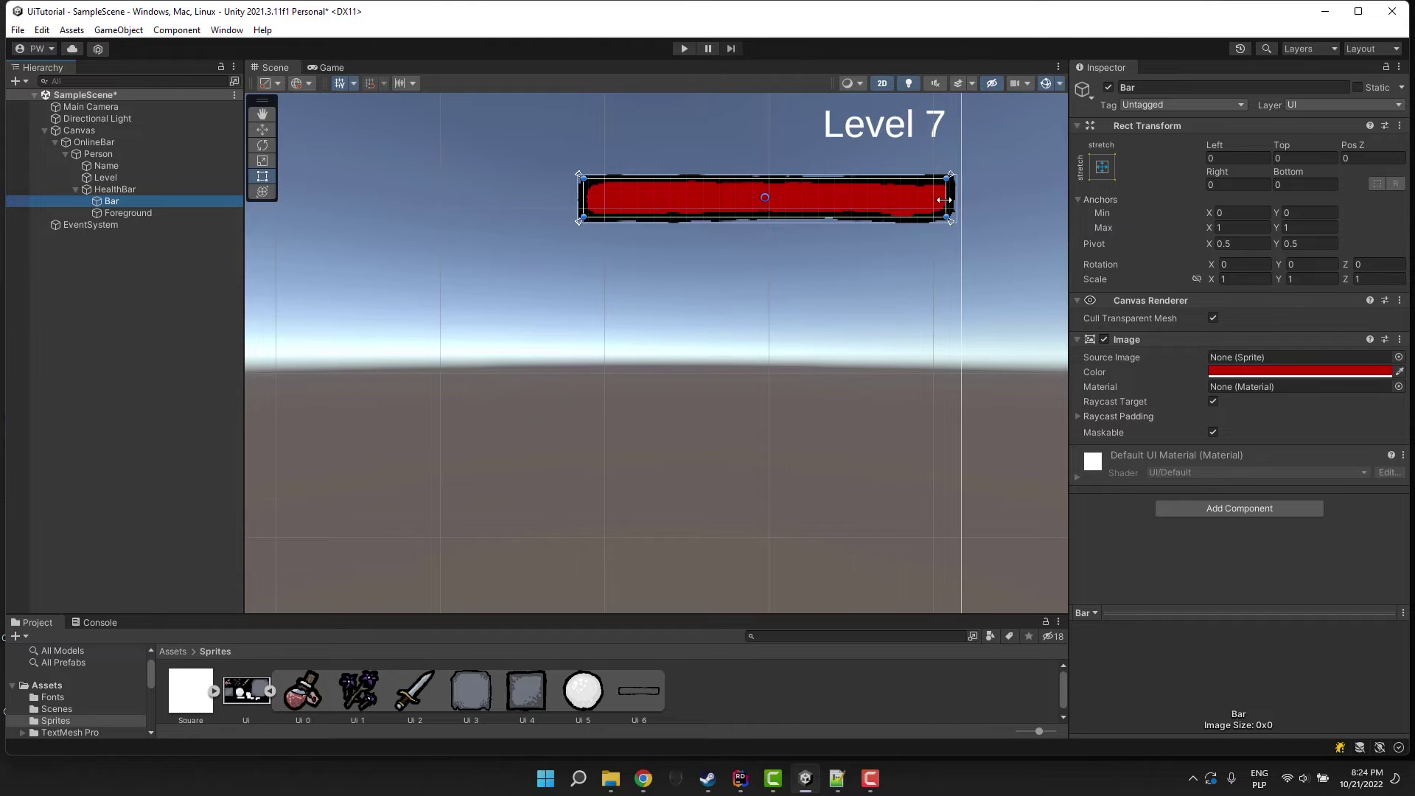
drag(944, 199, 824, 199)
click(837, 289)
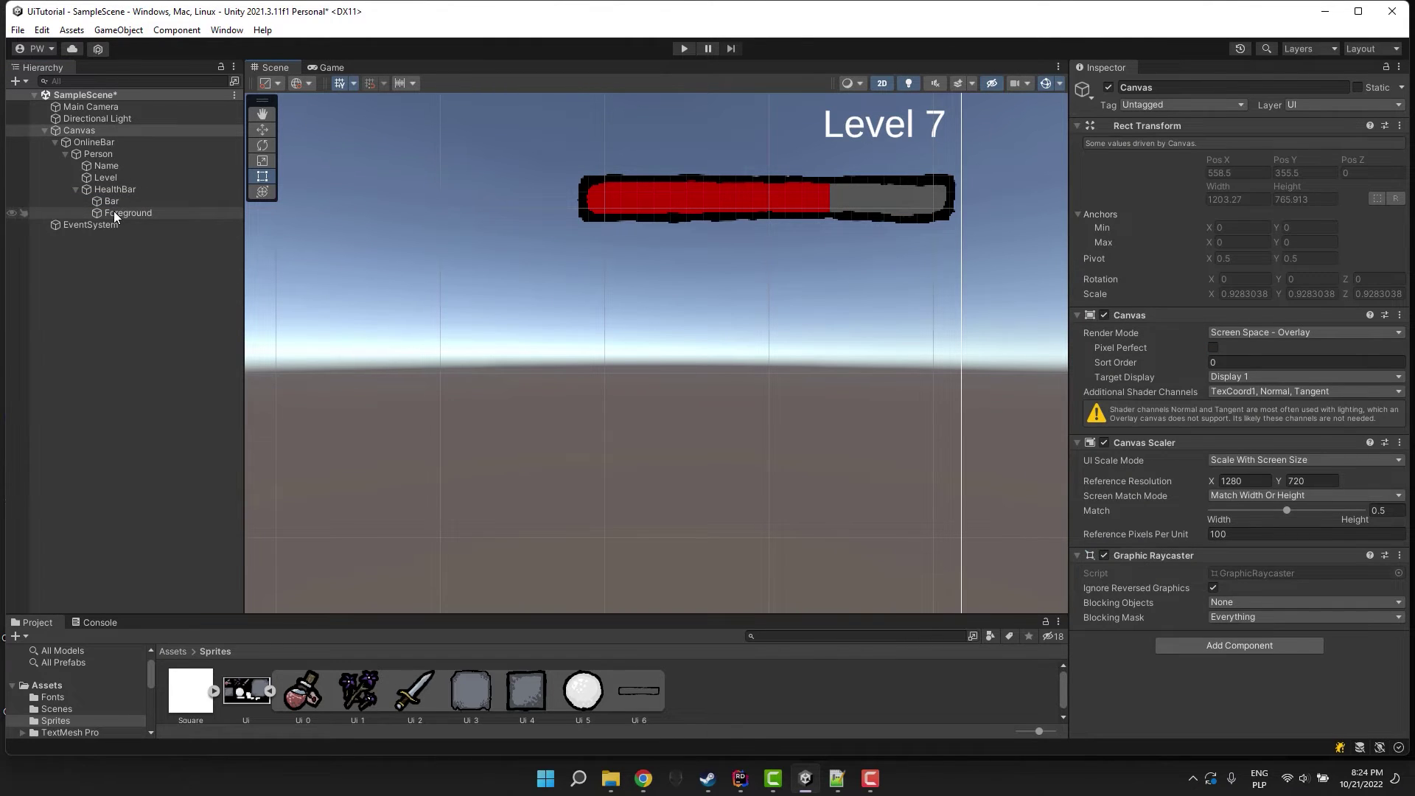
Darken HealthBar's background image color to 353535.
click(112, 190)
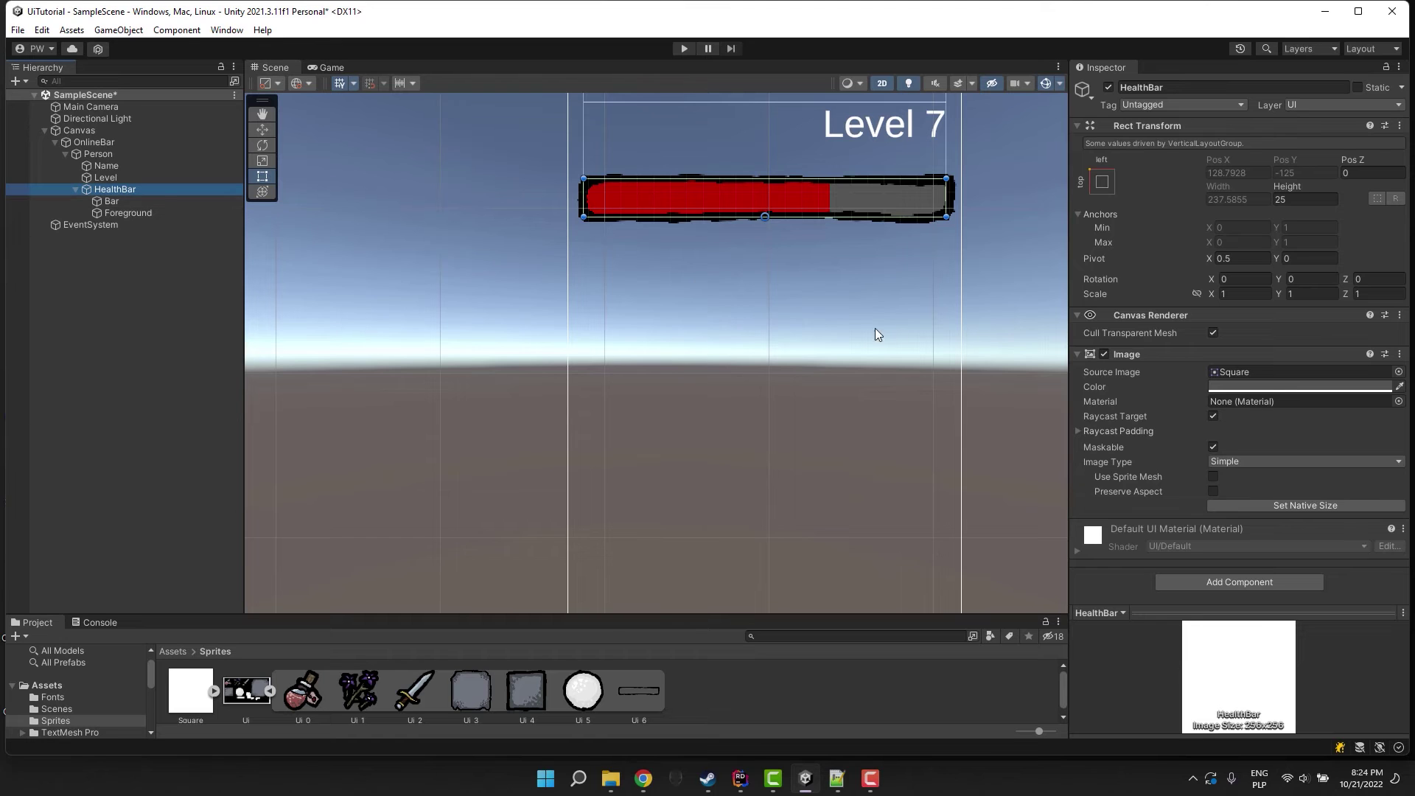
click(1286, 386)
drag(1315, 505, 1275, 524)
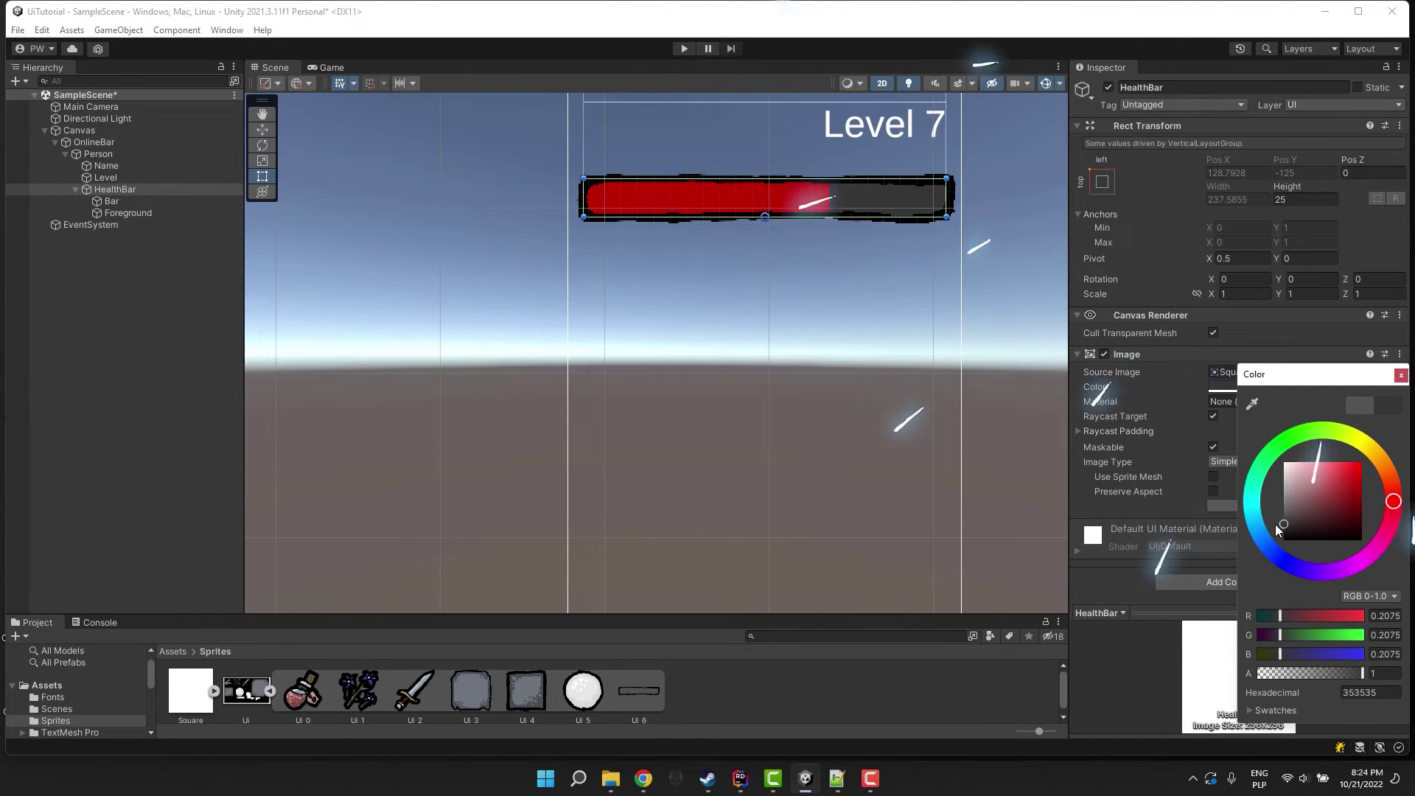
click(683, 244)
click(155, 190)
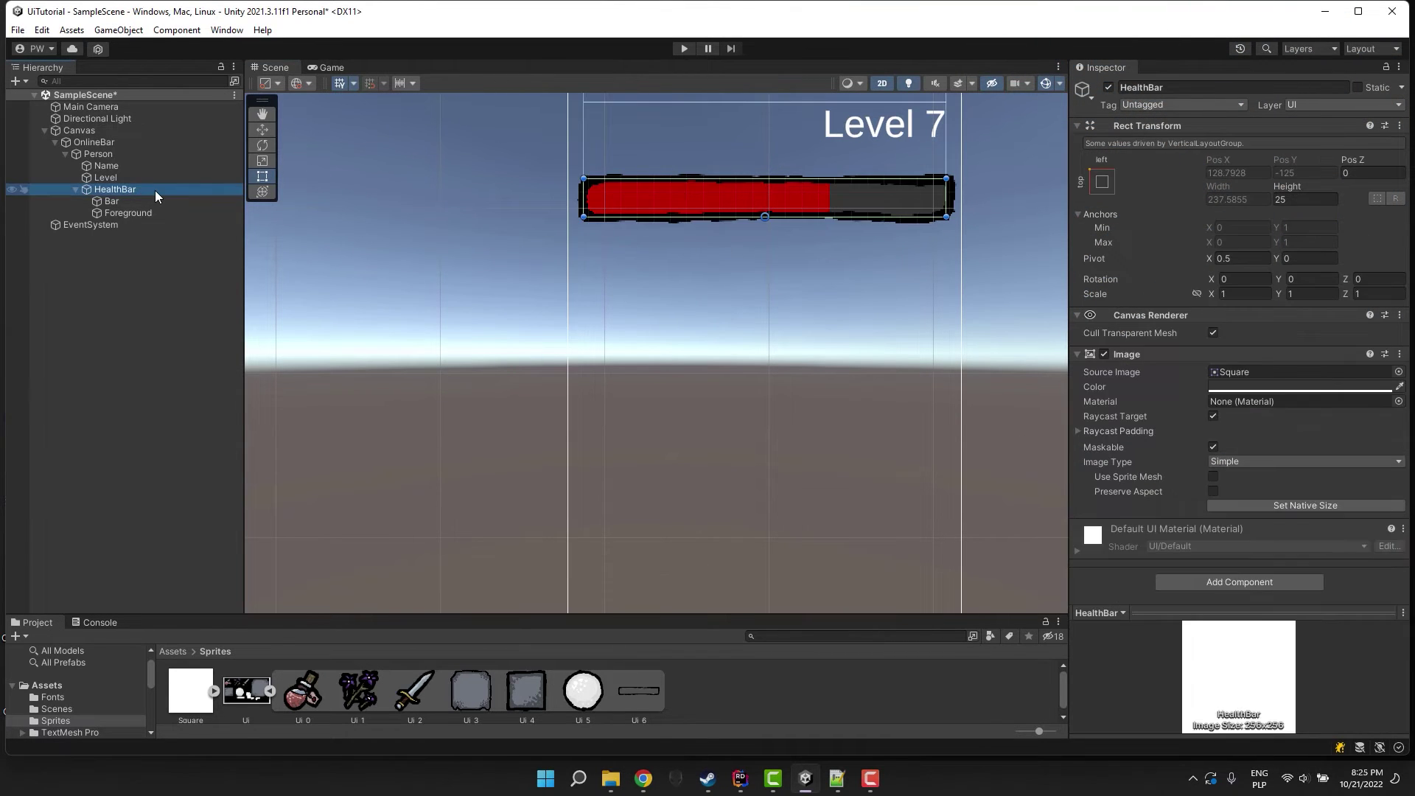
Set the Level text's height to 25.
click(99, 176)
scroll(611, 211, up, 3)
middle_drag(790, 187, 689, 328)
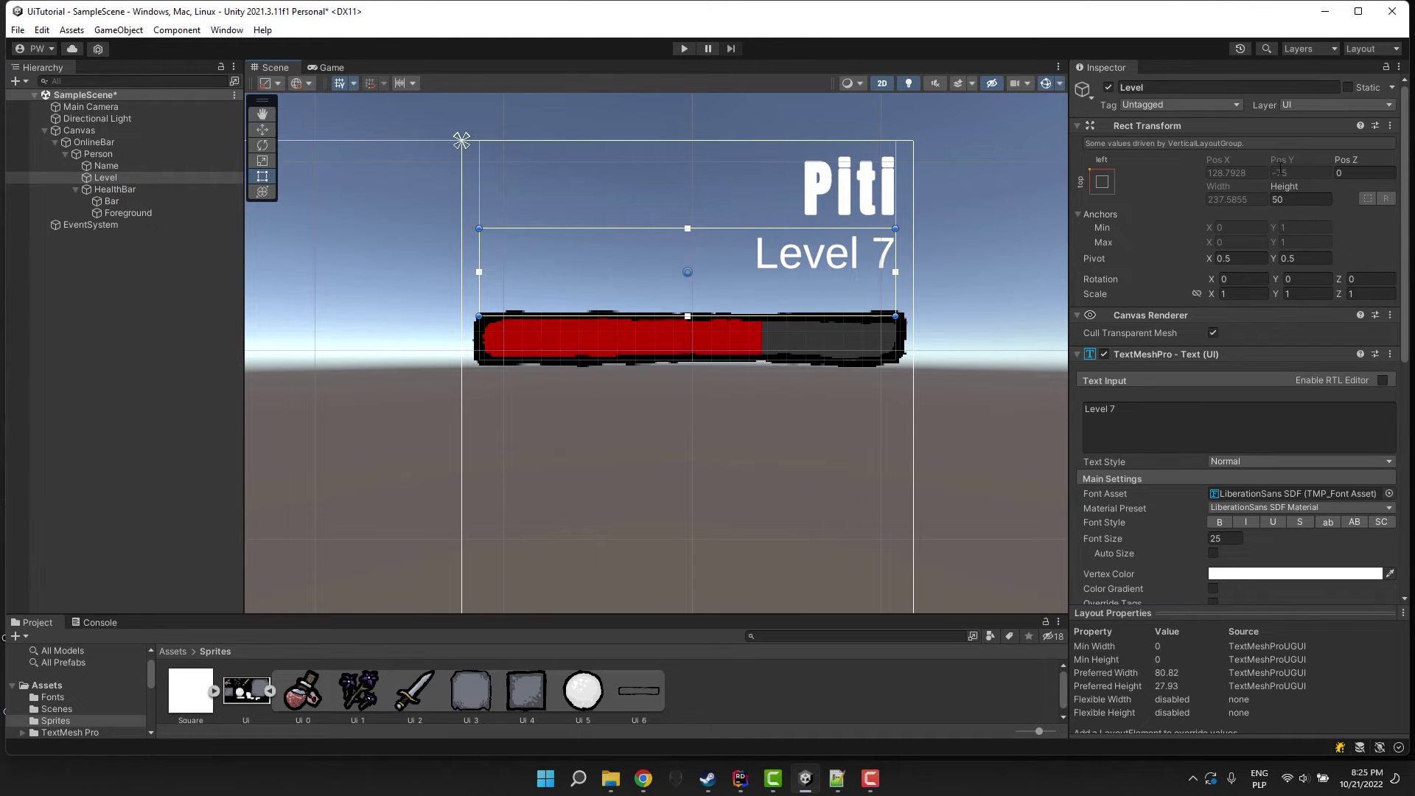
click(1281, 199)
text(25)
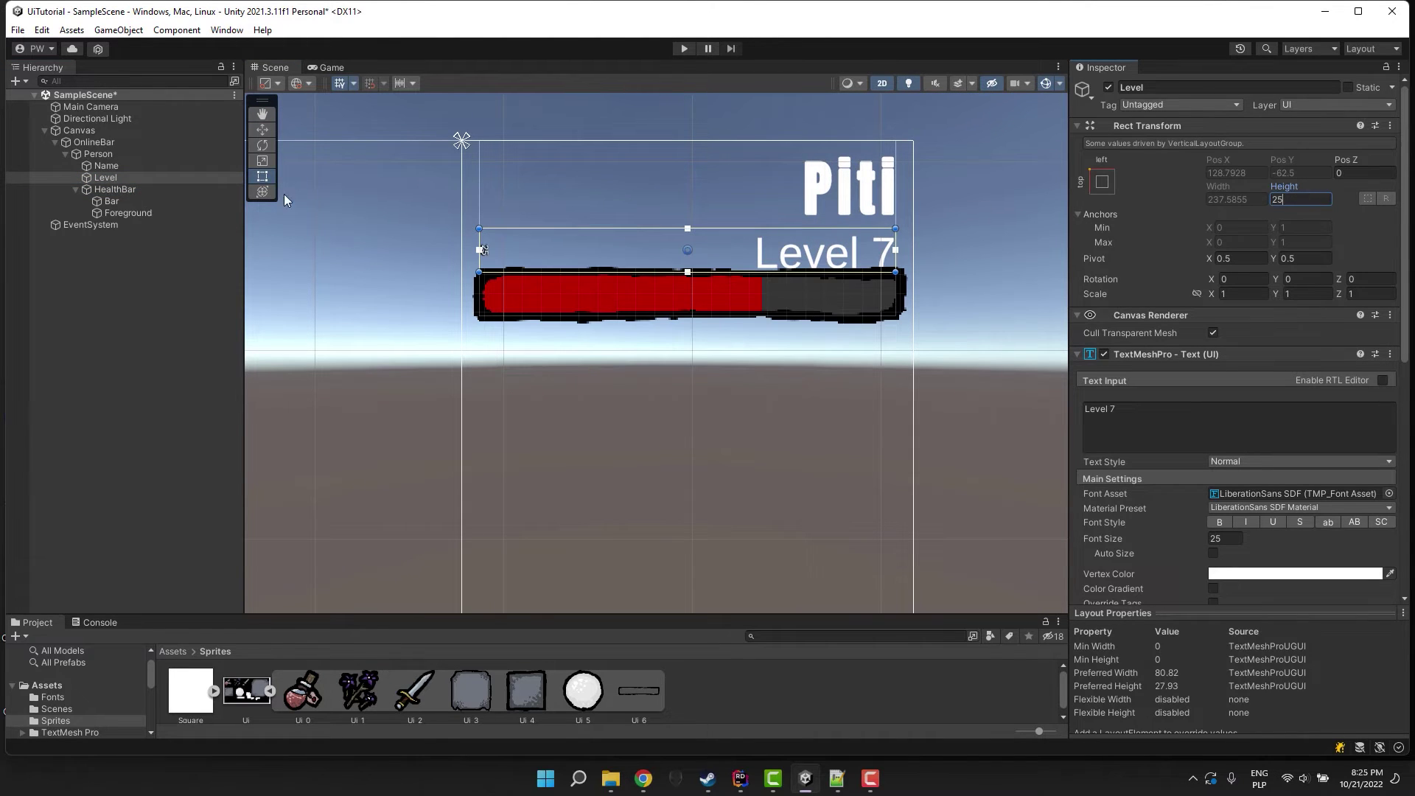
Set the Name text's height to 40 and vertically center the Name and Level texts in their boxes.
click(817, 221)
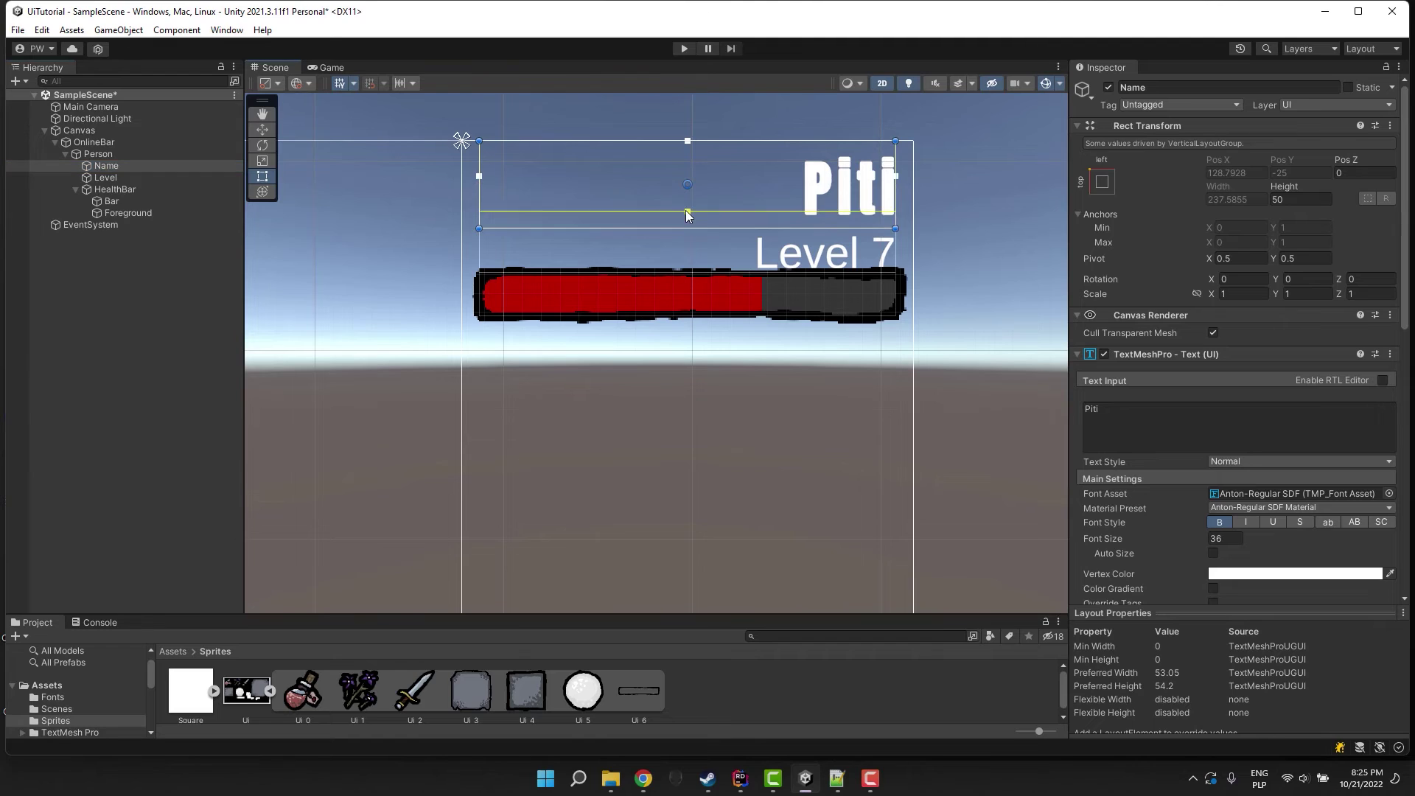
click(1282, 199)
text(40)
scroll(1182, 609, down, 4)
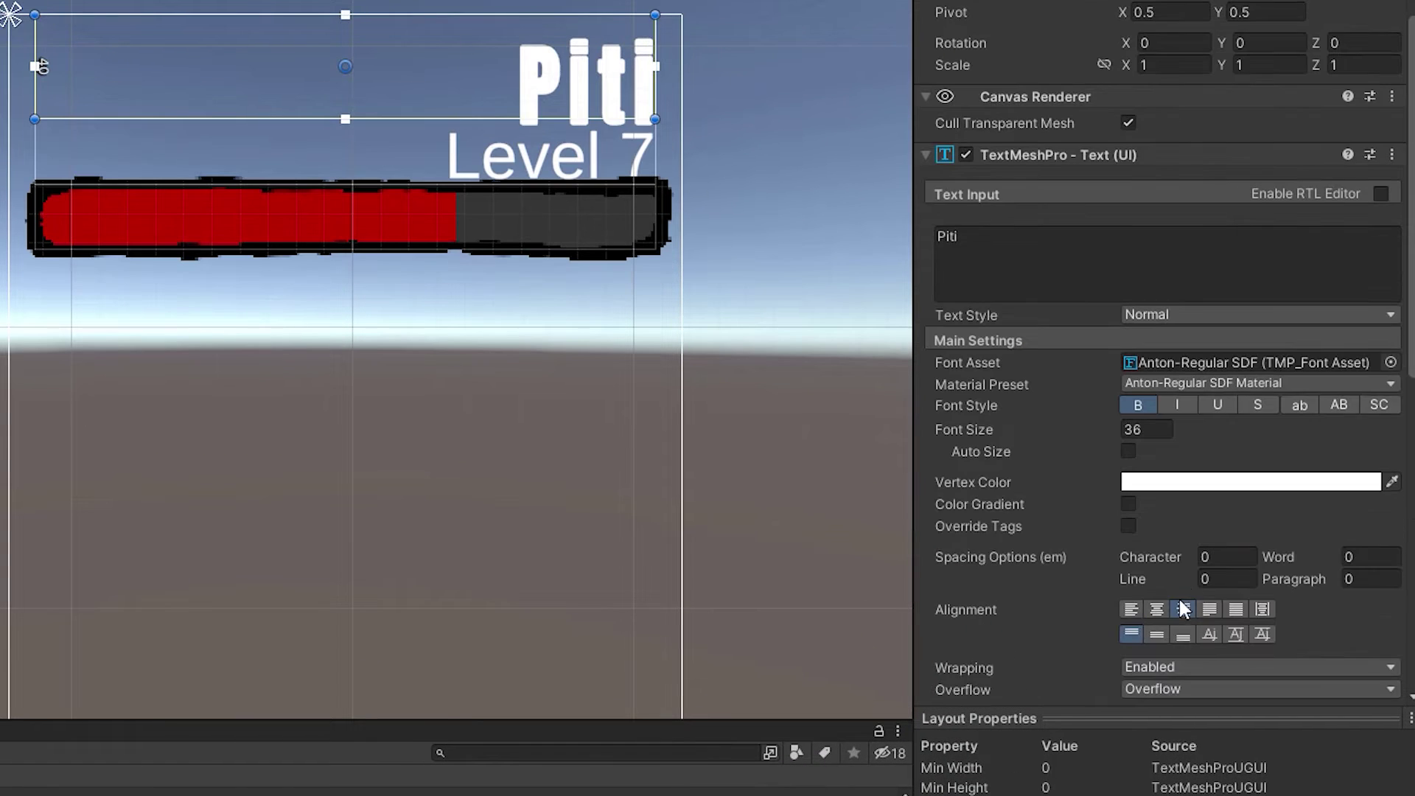
click(1166, 631)
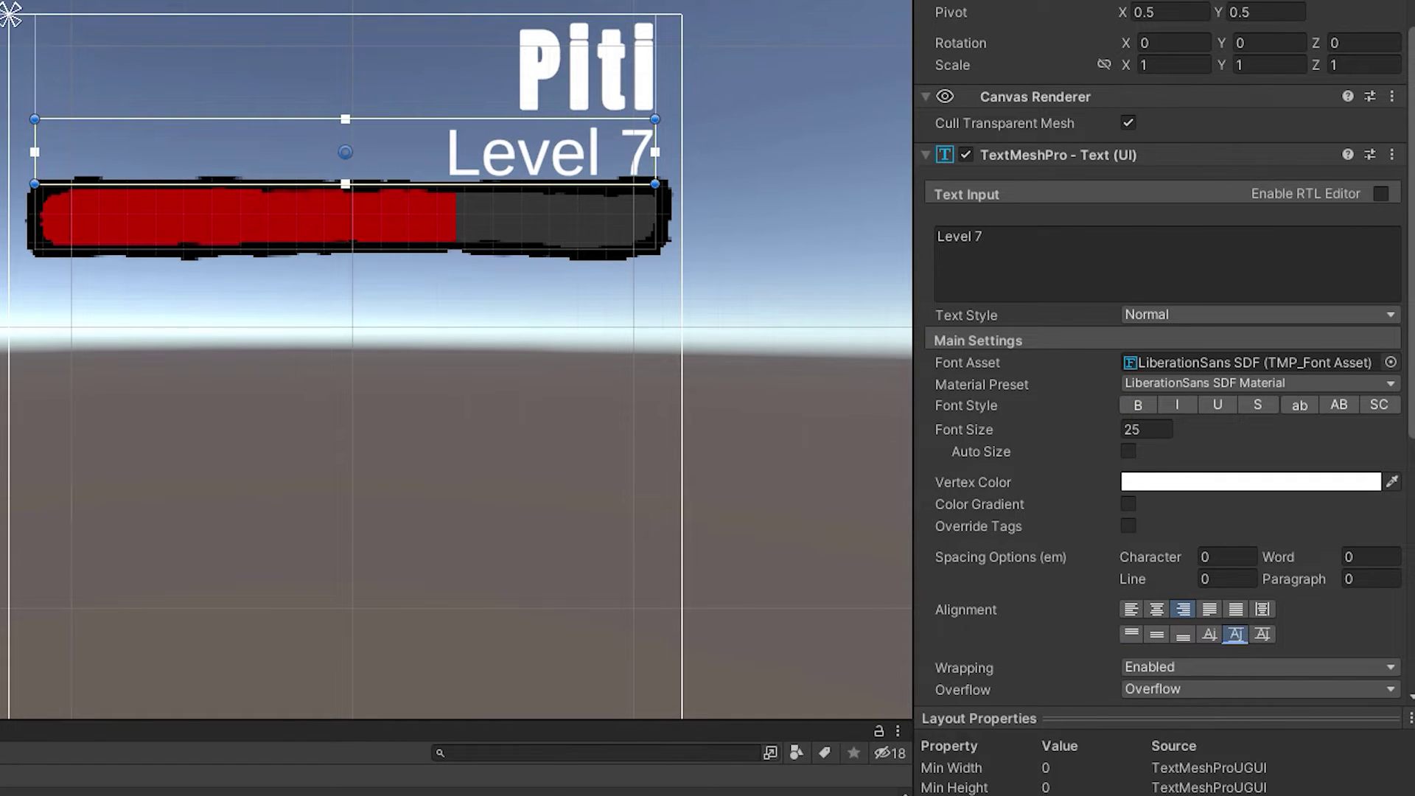
Set Person's Vertical Layout Group to Spacing 5 and Top padding 10.
click(345, 216)
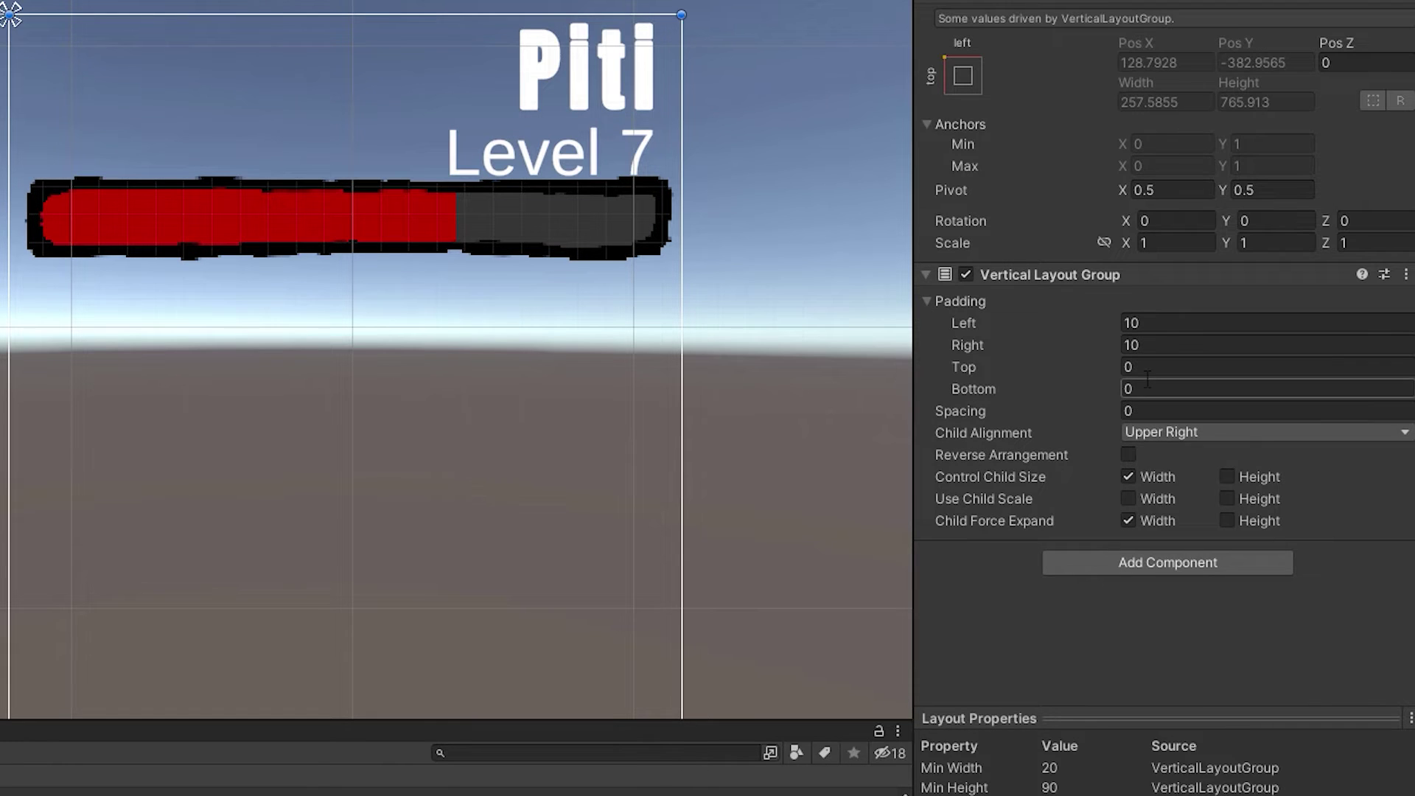
text(5)
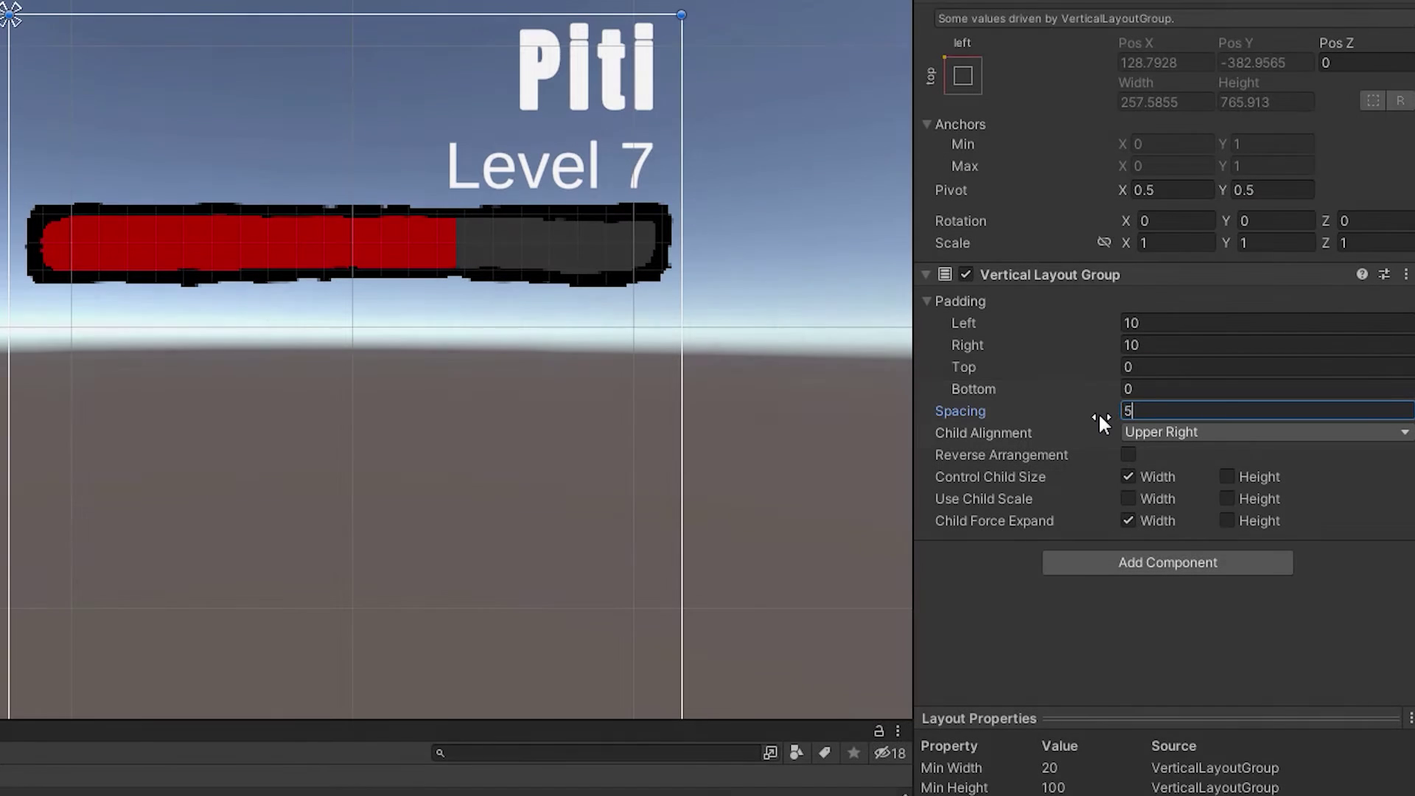
click(2, 111)
Duplicate the Person entry under OnlineBar.
click(98, 154)
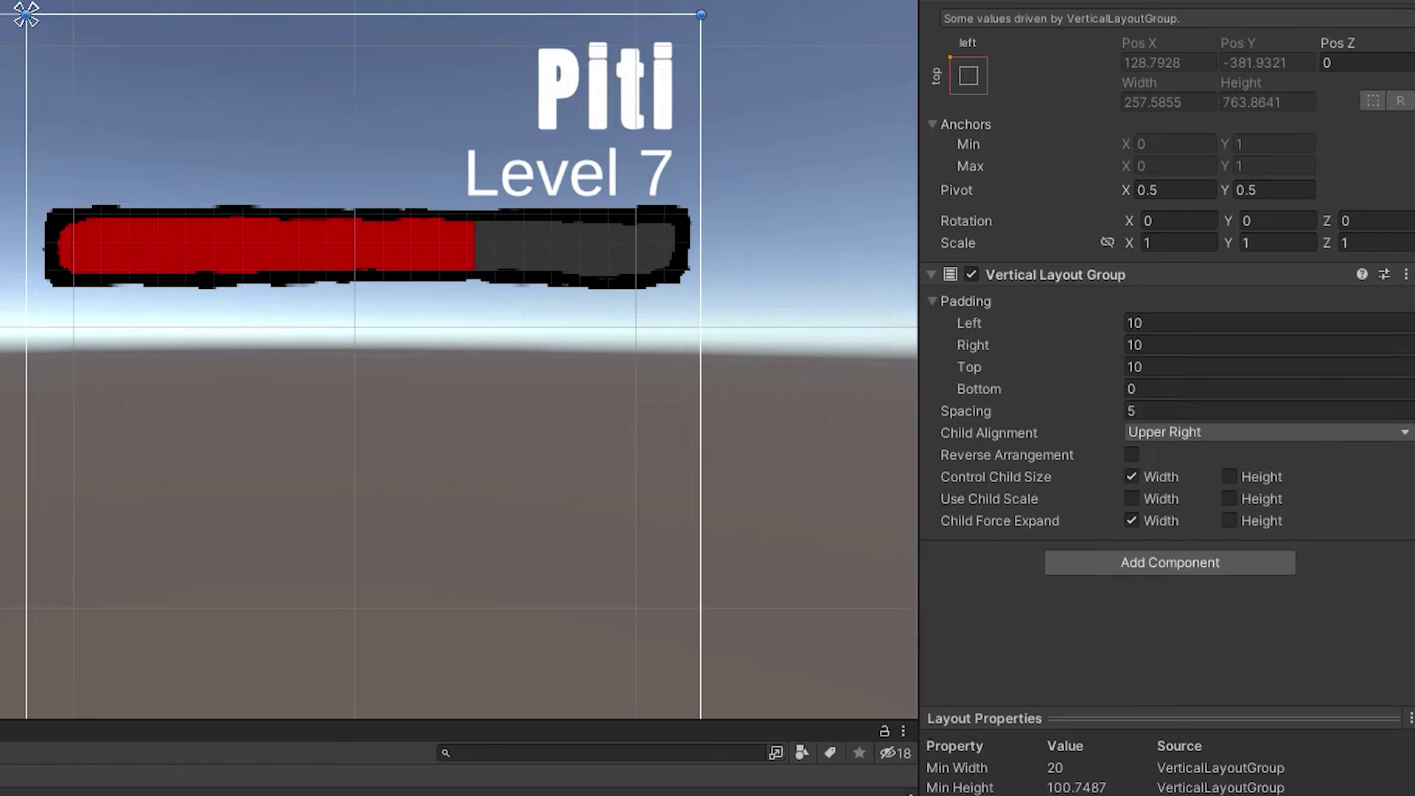
key(ctrl+d)
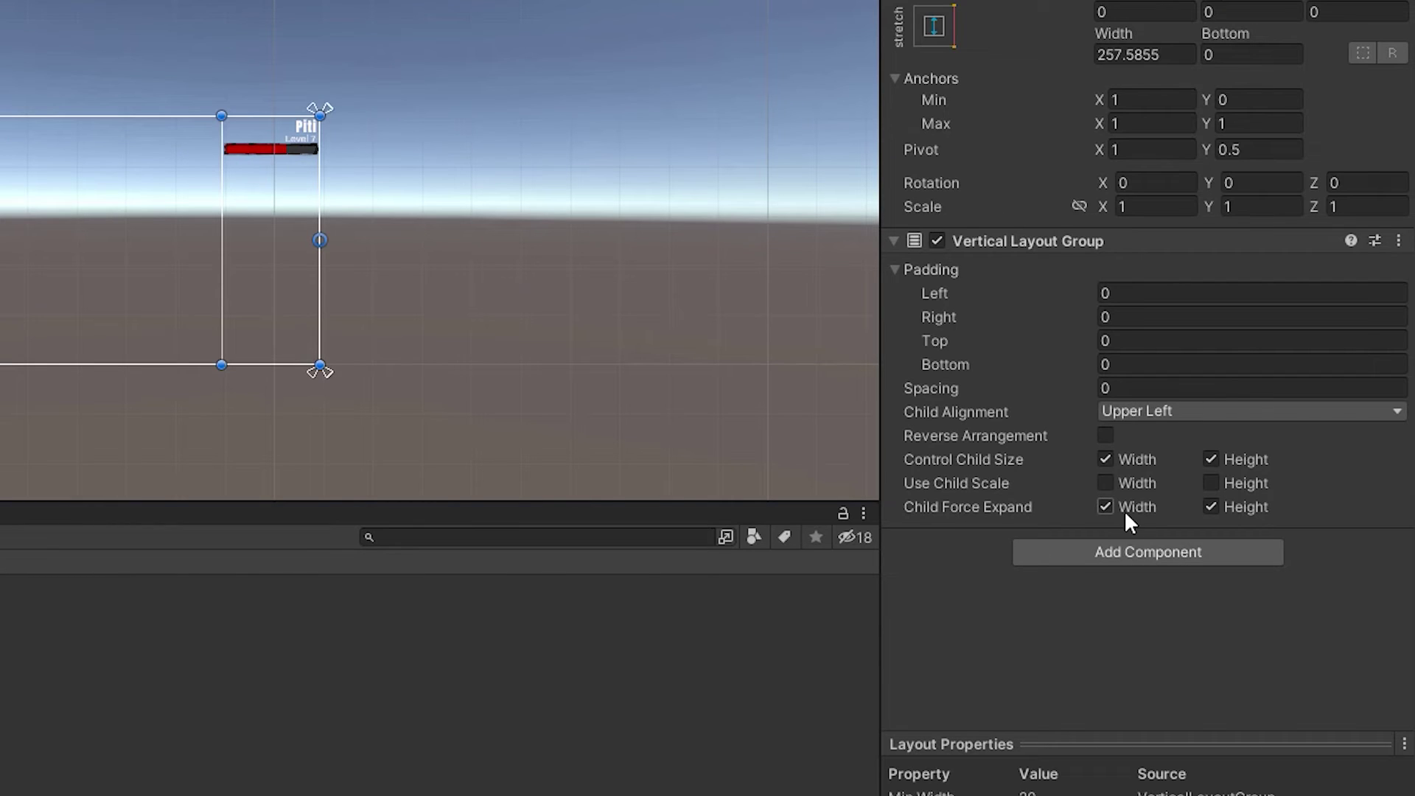
Disable Child Force Expand height on OnlineBar's Vertical Layout Group and set its Spacing to 10.
click(1212, 507)
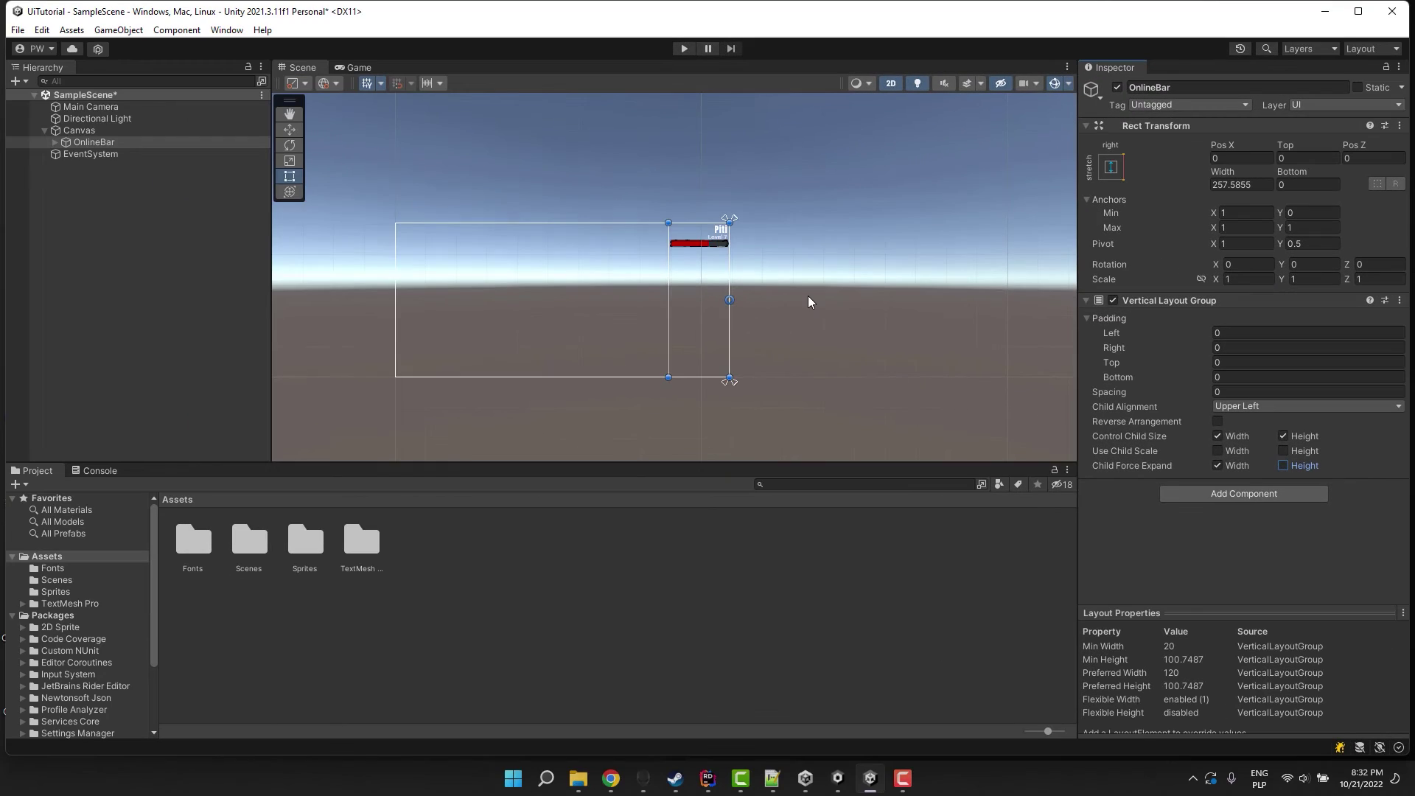
scroll(808, 295, up, 10)
middle_drag(466, 219, 517, 225)
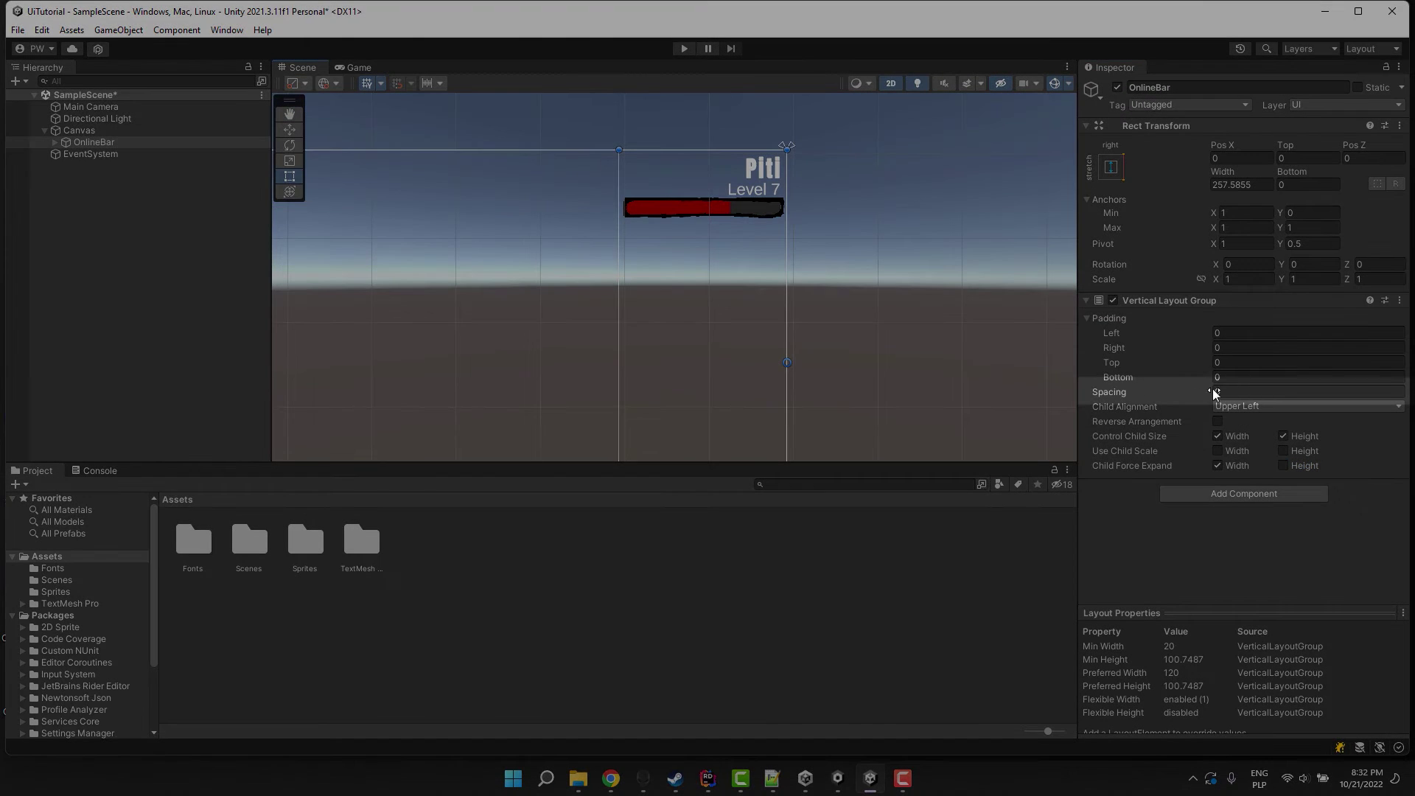
click(1215, 392)
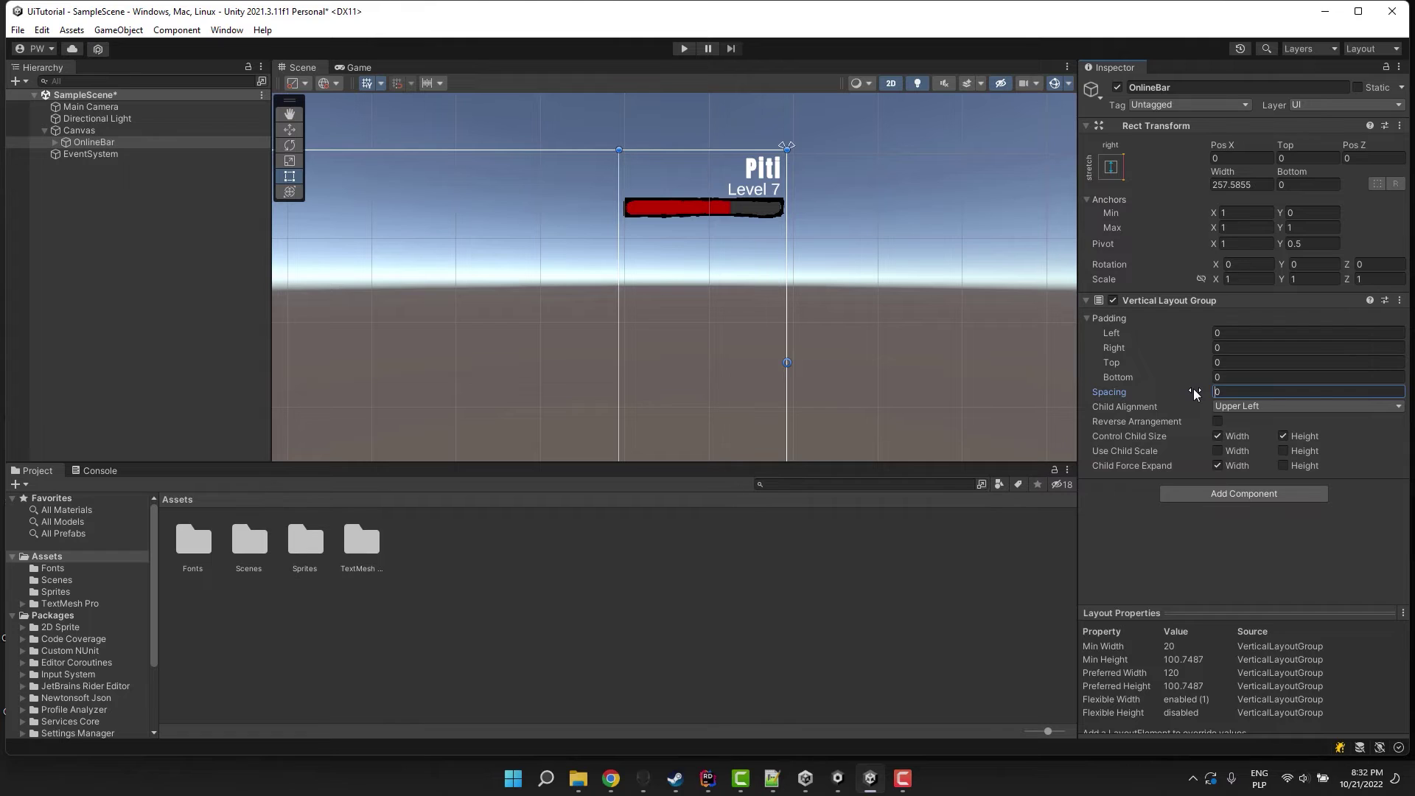
key(Delete)
click(79, 144)
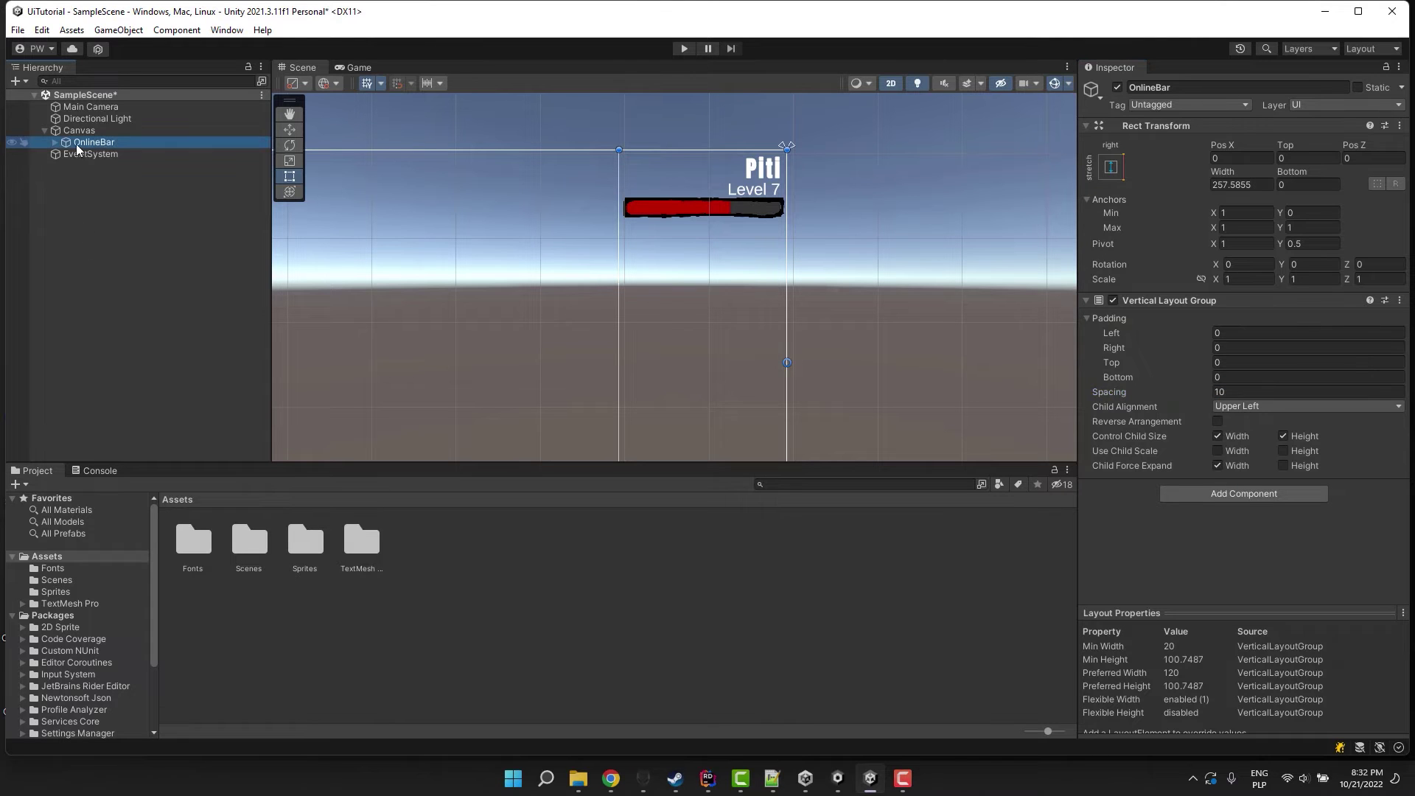
Duplicate the Person entry two more times under OnlineBar and recolor the second entry's health bar green.
click(55, 142)
click(94, 154)
key(ctrl+d)
key(ctrl+d)
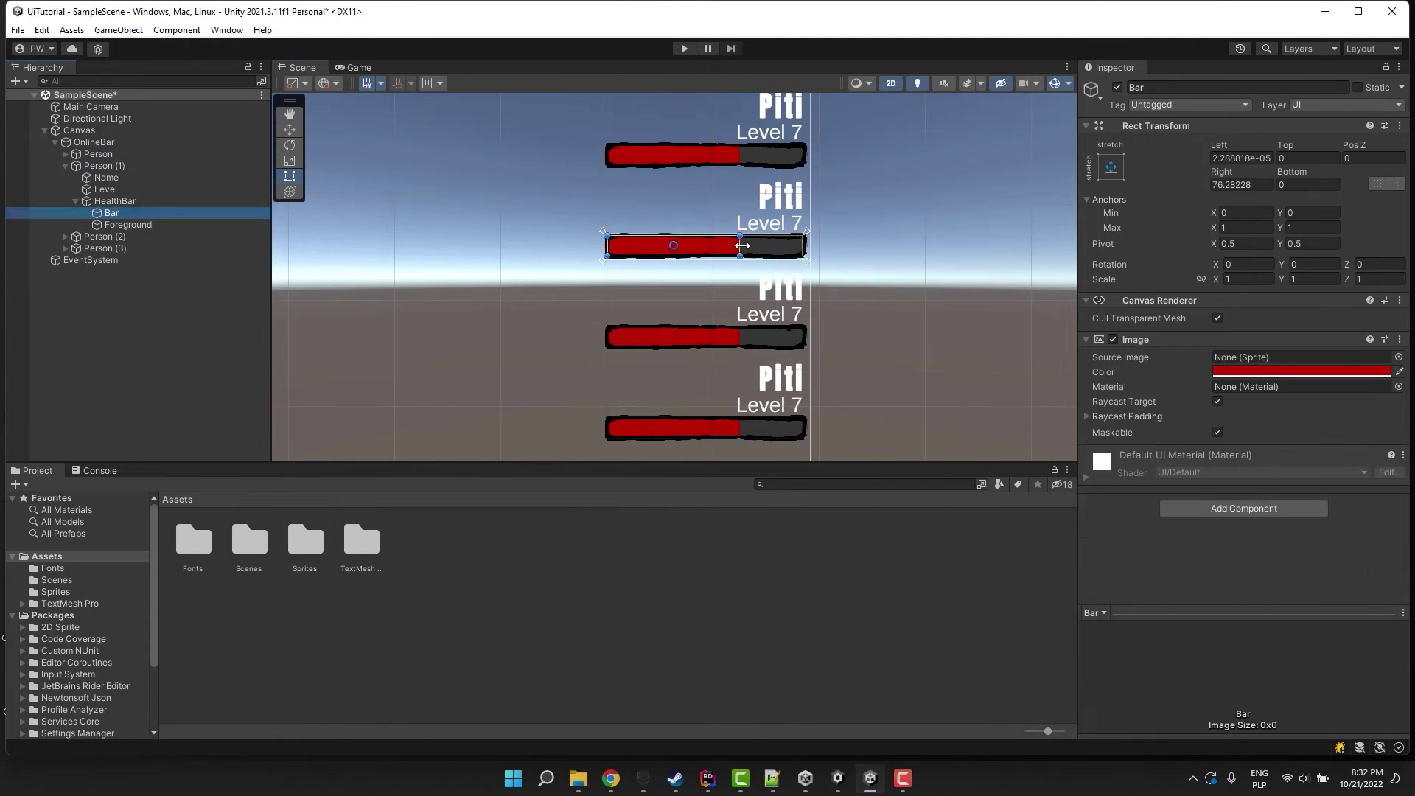
drag(1355, 466, 1346, 444)
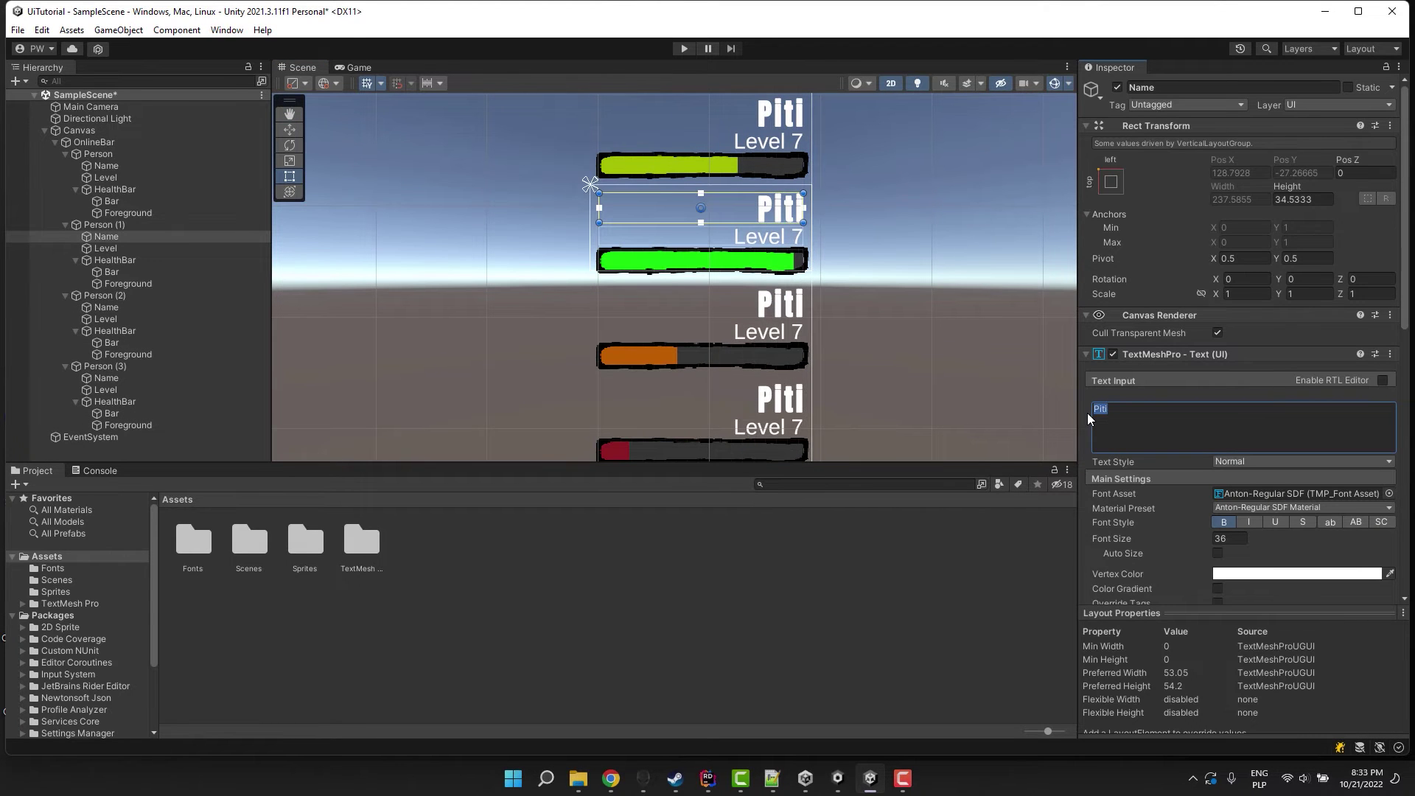
Change the Name texts of the second, third and fourth Person entries to Trololo, Little Bonsai and MagicKapec3.
text(Trololo)
click(778, 305)
text(Little Bonsai)
mouse_move(1110, 409)
mouse_down()
mouse_move(1090, 411)
mouse_move(1119, 484)
mouse_up()
click(777, 401)
click(776, 401)
text(MagicKapec3)
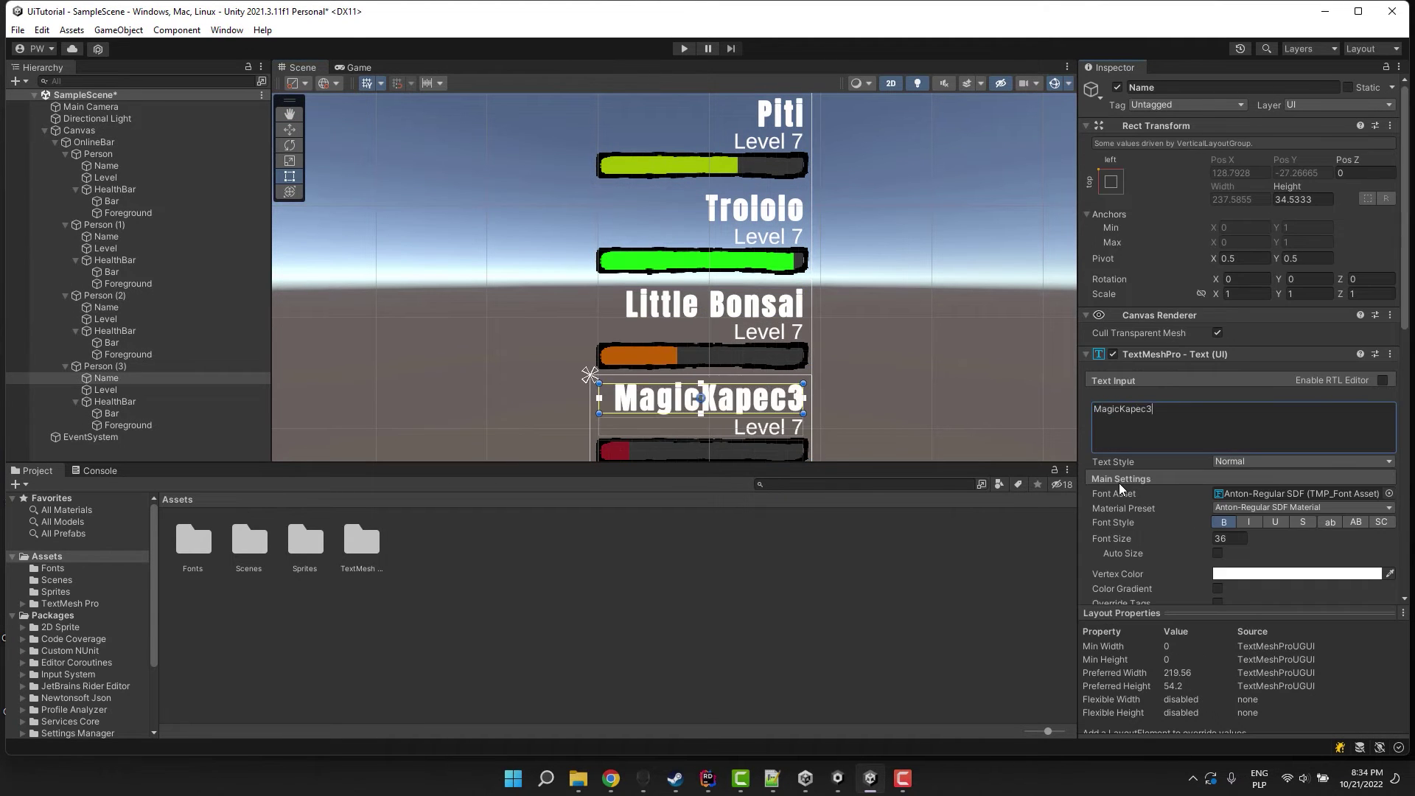
Check in the Game view how the OnlineBar scales when the view is made wider and shorter.
click(359, 67)
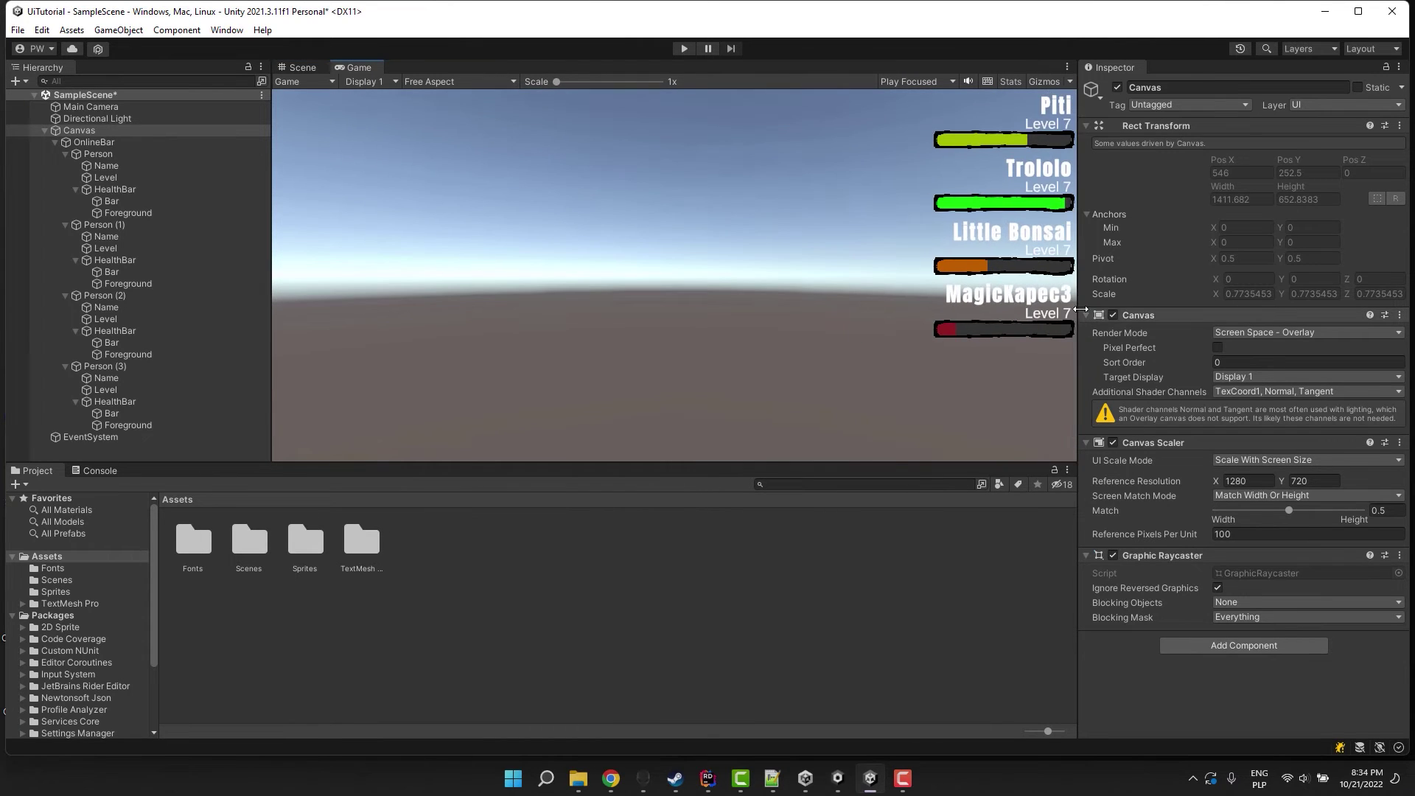
drag(1079, 313, 1147, 353)
drag(881, 463, 965, 416)
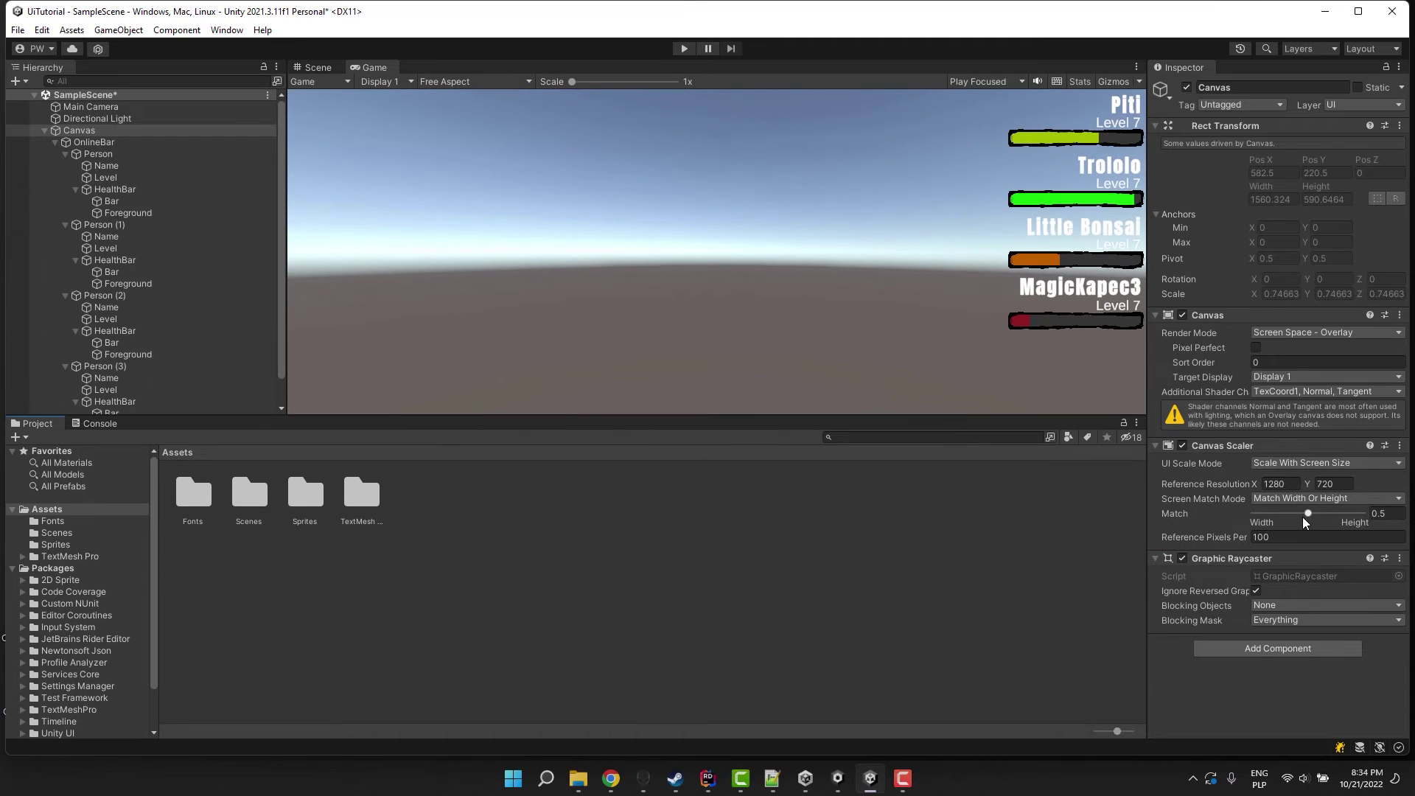
Set the Canvas Scaler's Match to 1 (Height) and test the scaling at different Game view sizes.
mouse_move(1305, 514)
mouse_down()
mouse_move(1286, 512)
mouse_move(1375, 507)
mouse_up()
drag(949, 420, 1069, 553)
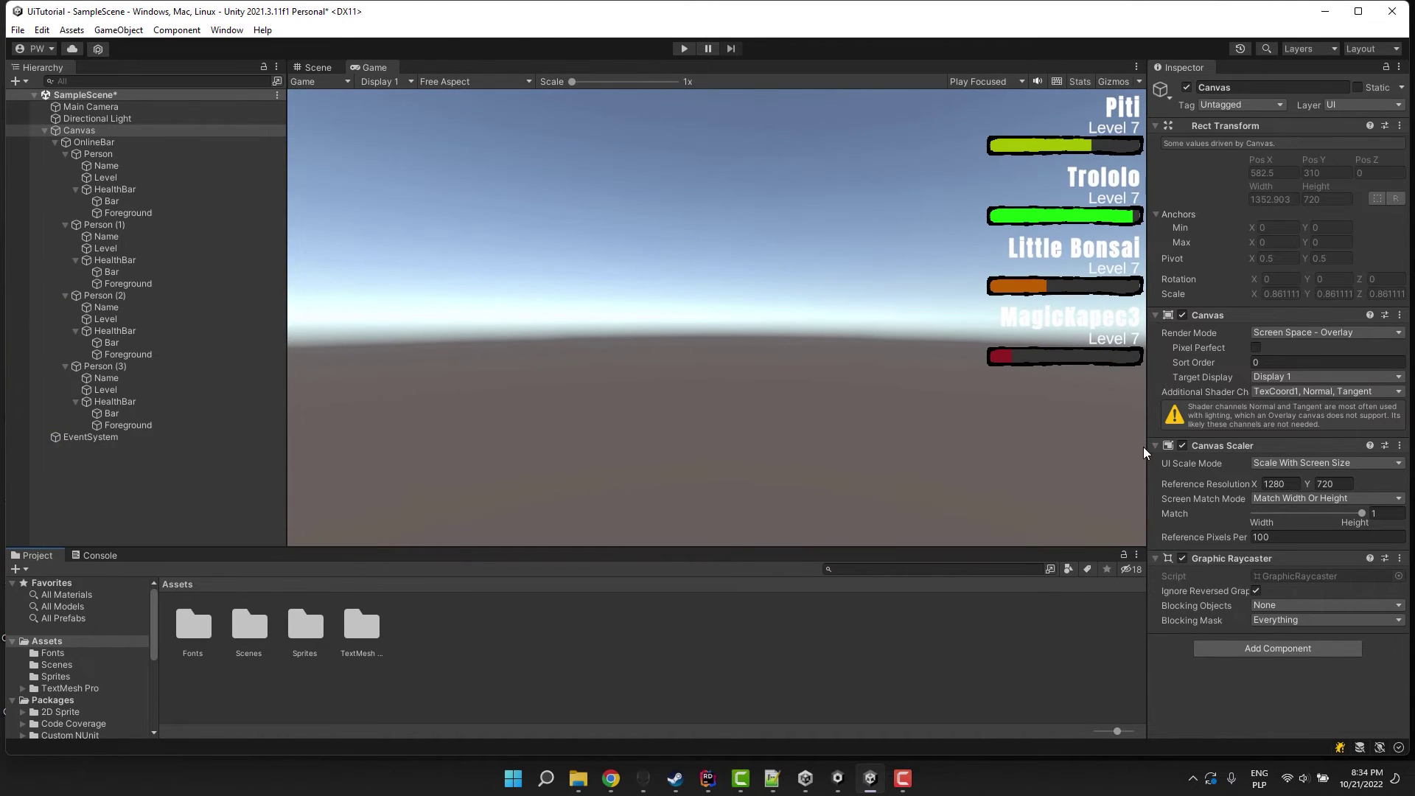
drag(1145, 453, 1177, 451)
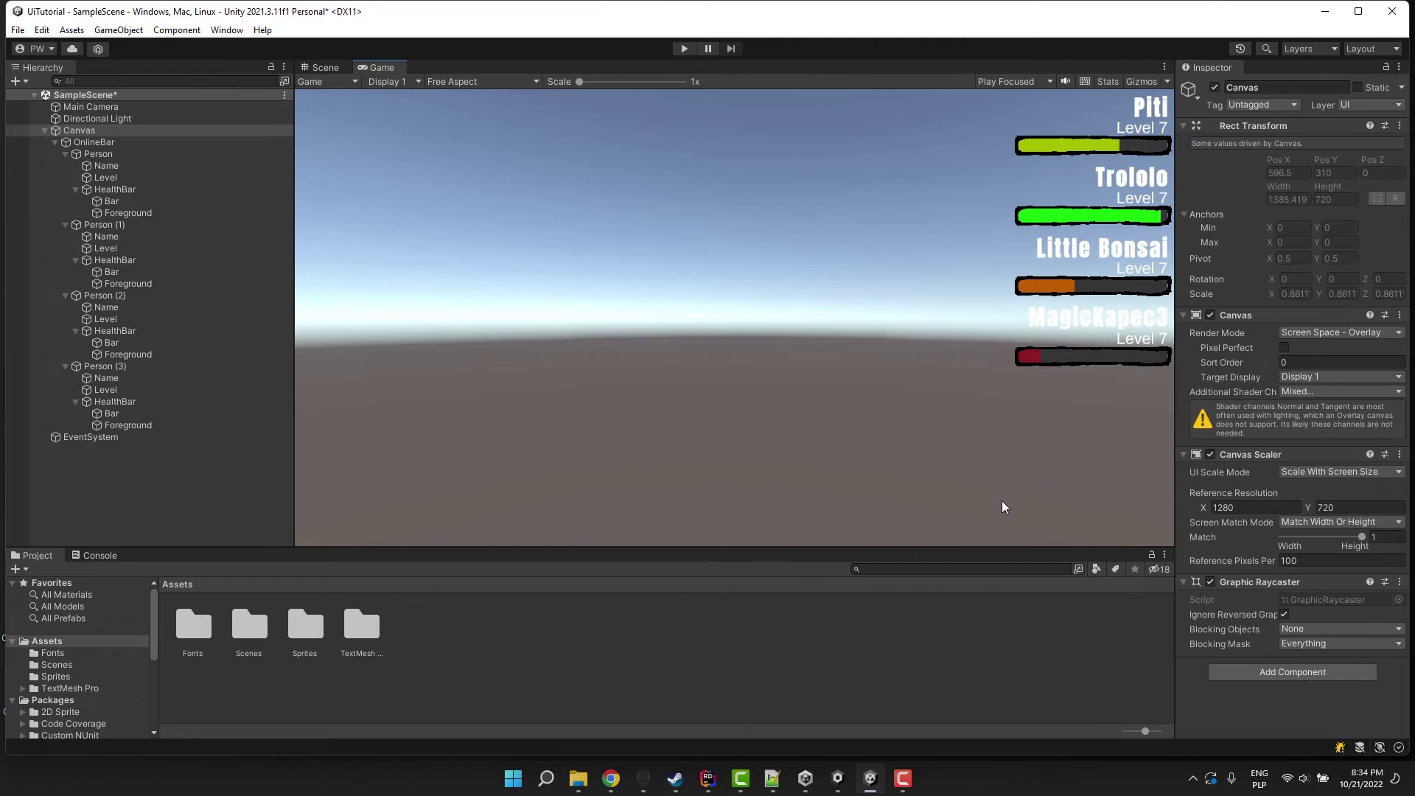
drag(943, 549, 951, 470)
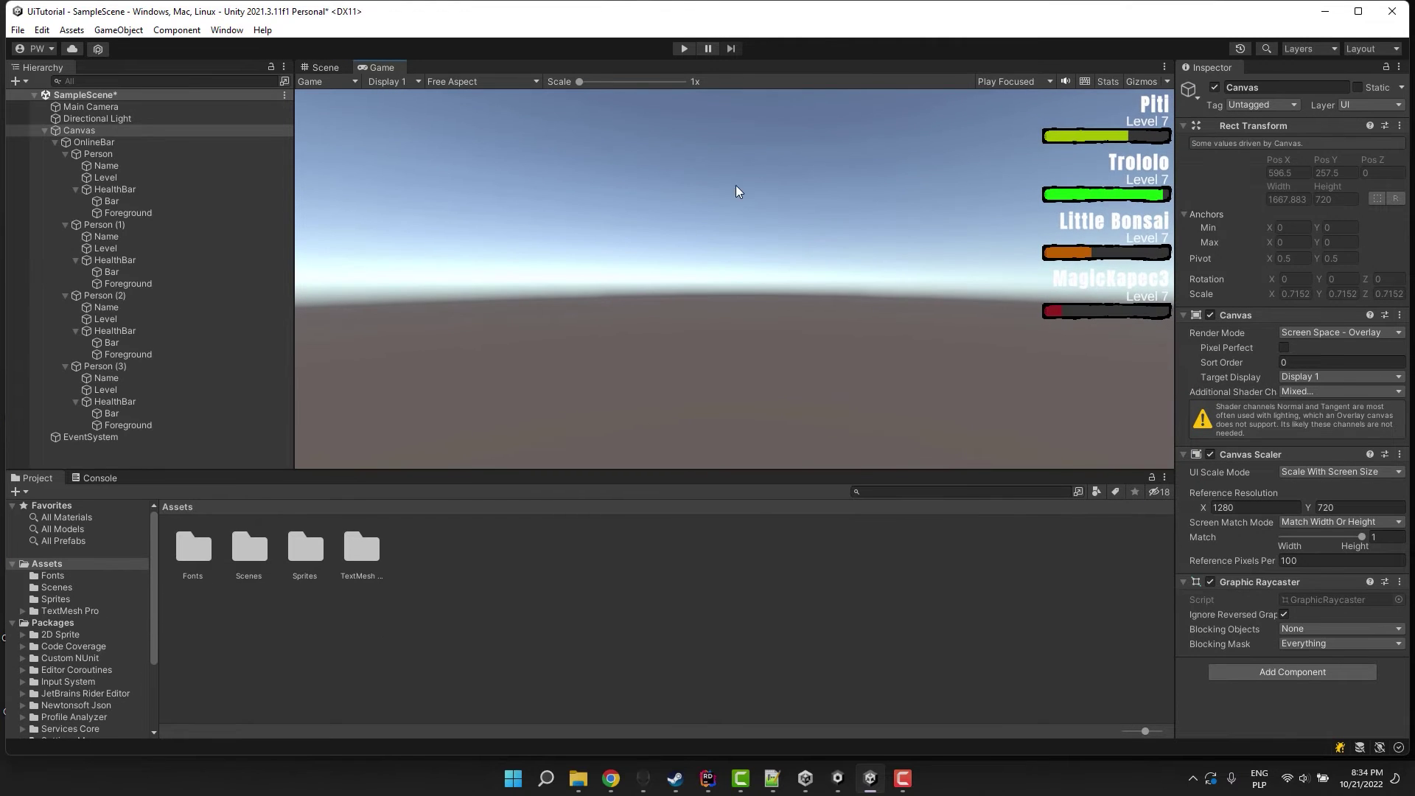
Give the Name text's Anton-Regular SDF material a face Dilate of 0.39 and an outline Thickness of 0.67 in the Scene view.
click(321, 67)
middle_drag(738, 249, 779, 285)
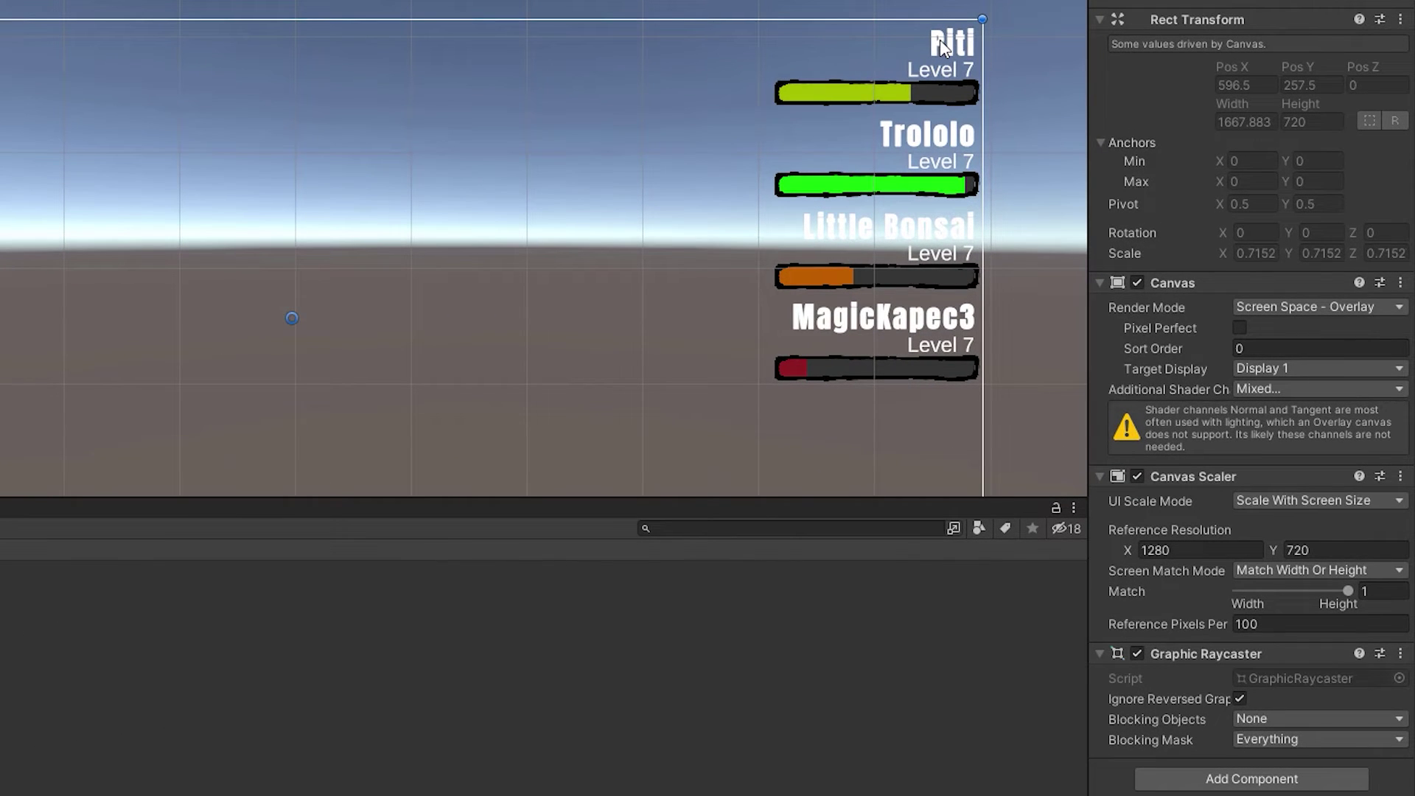
click(939, 38)
scroll(1184, 591, down, 10)
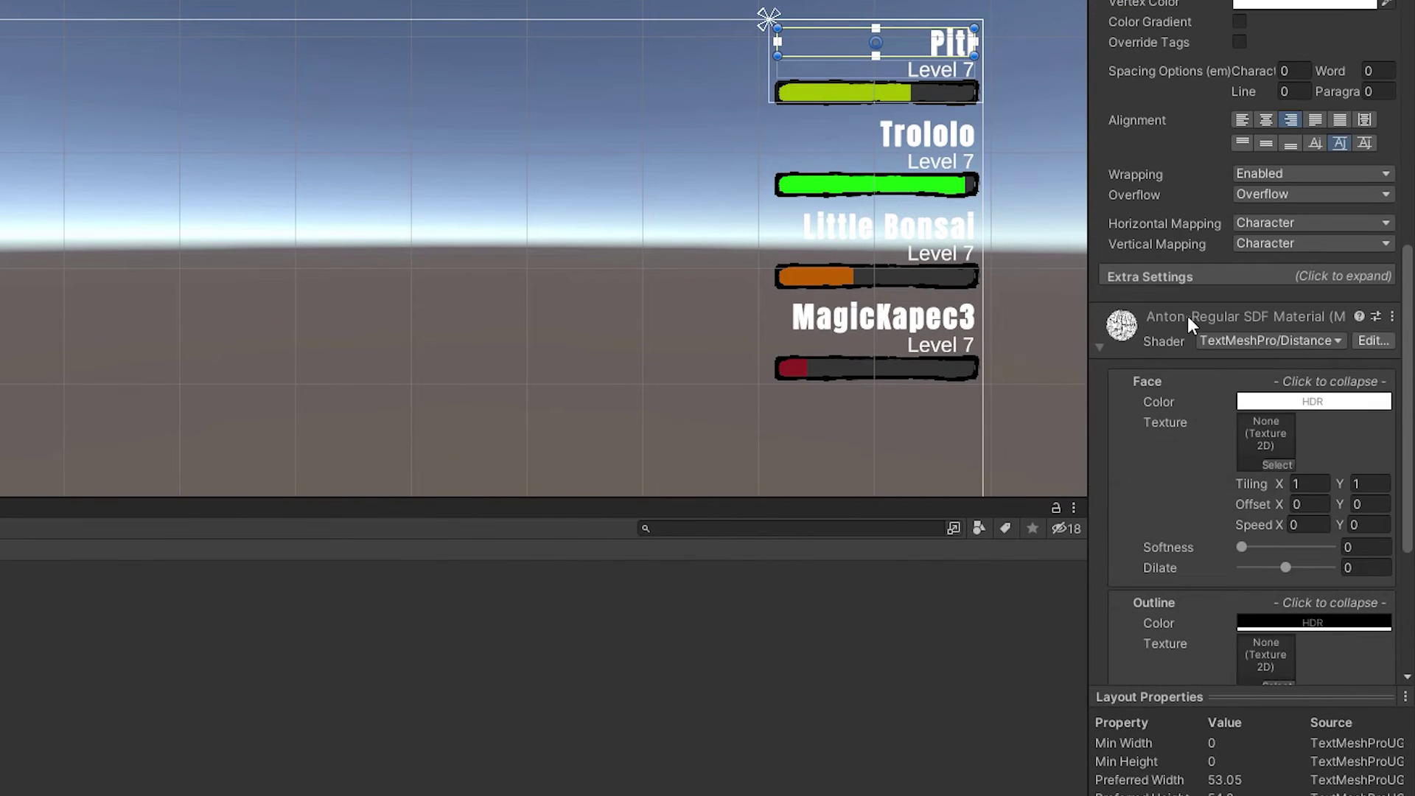
scroll(1248, 451, down, 2)
scroll(1113, 250, up, 5)
scroll(1037, 291, up, 2)
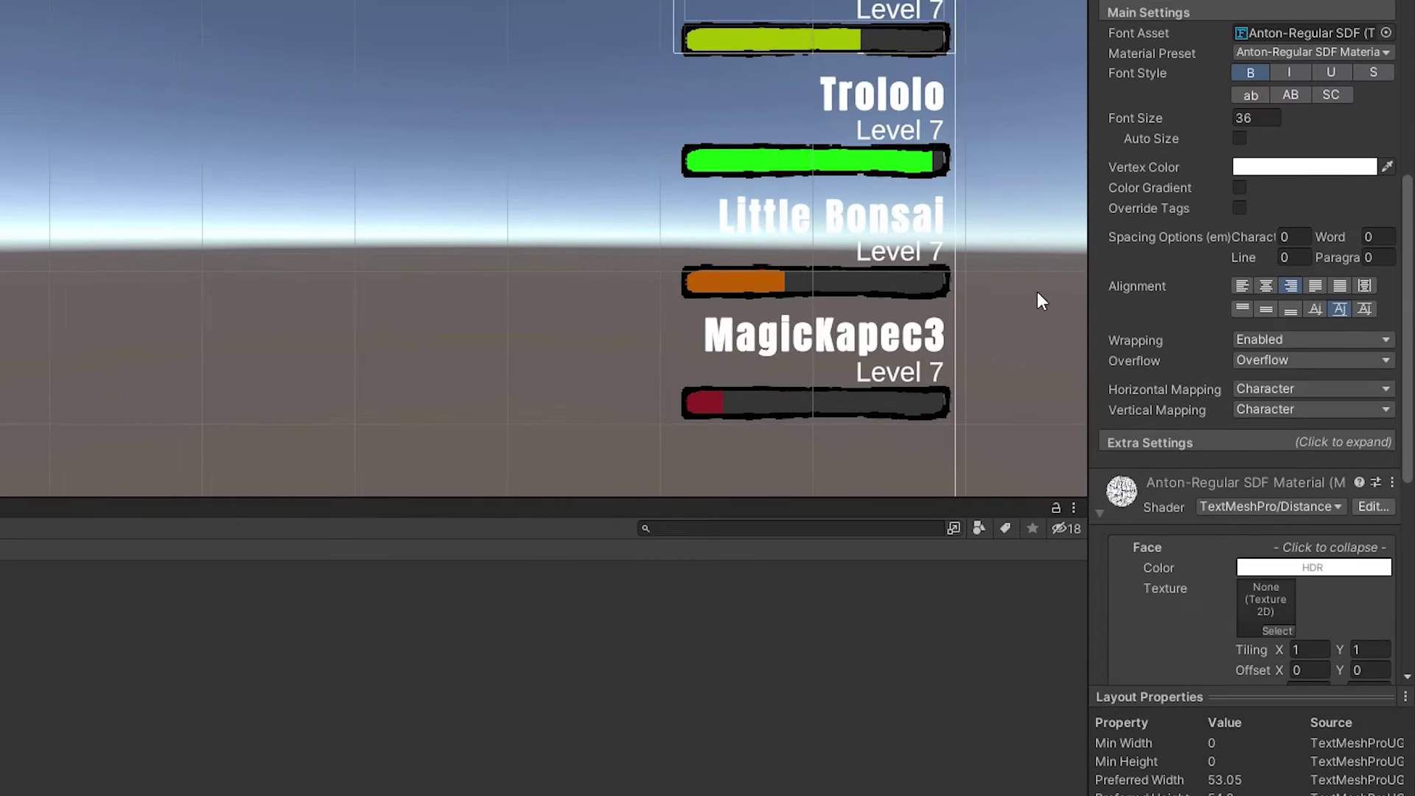
mouse_move(991, 292)
middle_down()
mouse_move(940, 338)
mouse_move(943, 314)
middle_up()
scroll(1253, 626, down, 6)
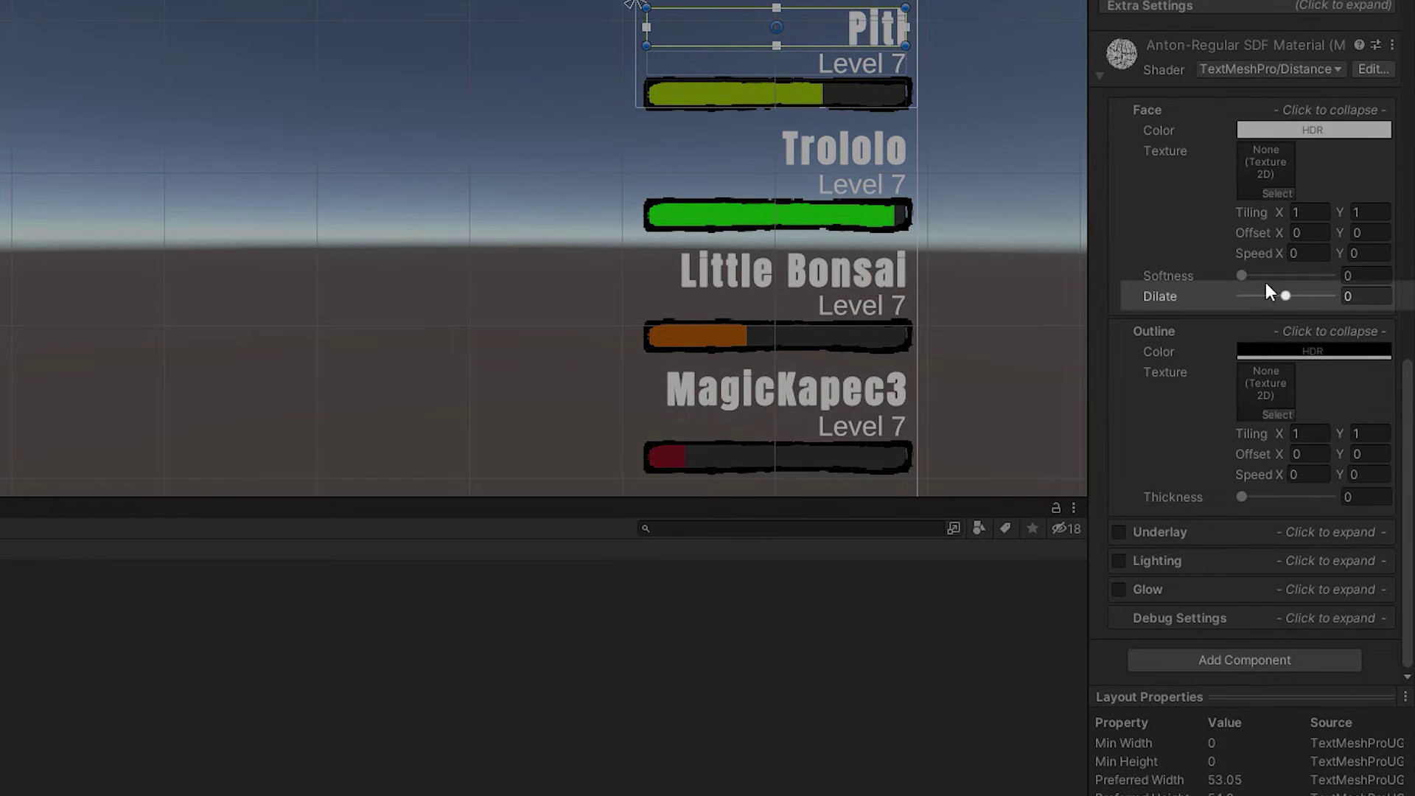
drag(1285, 295, 1302, 295)
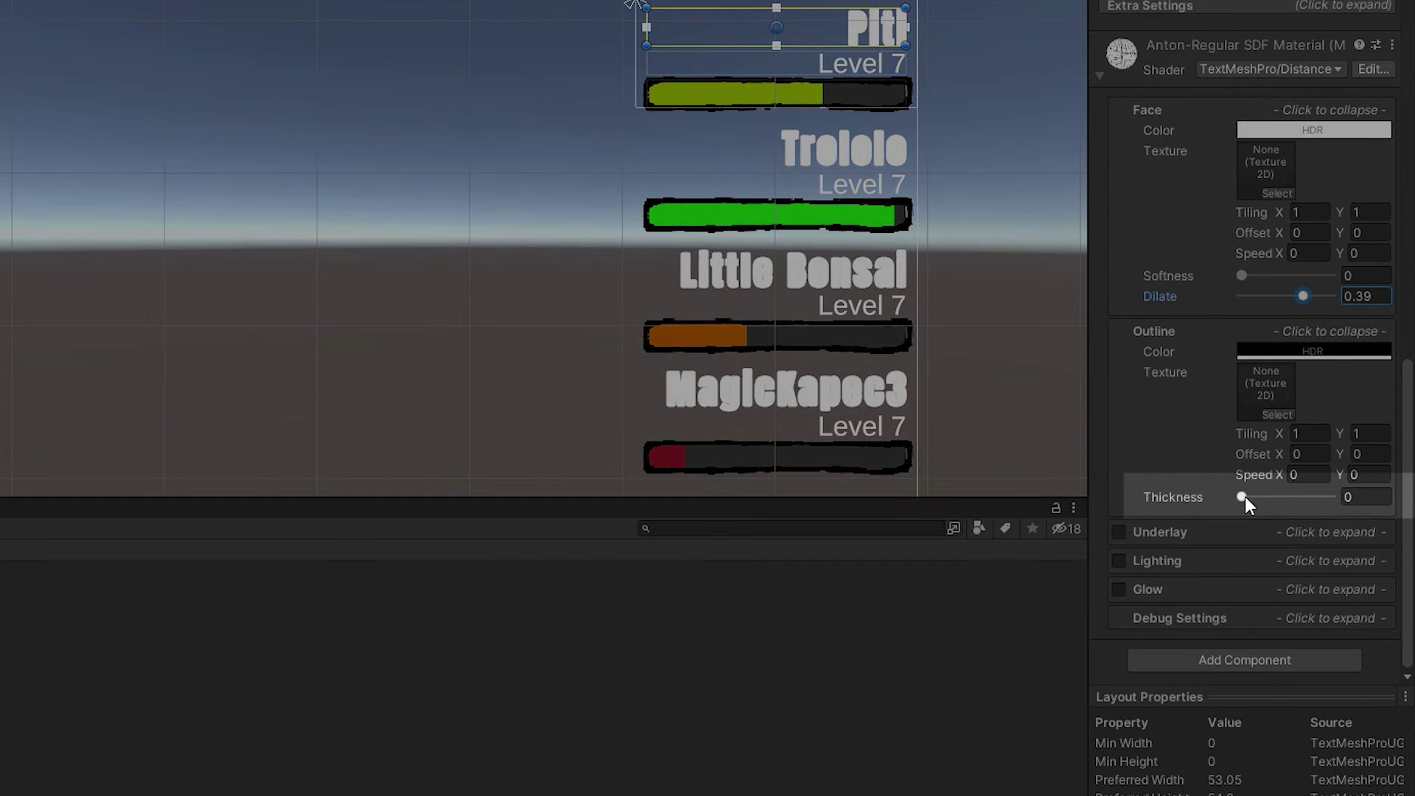
drag(1245, 497, 1301, 494)
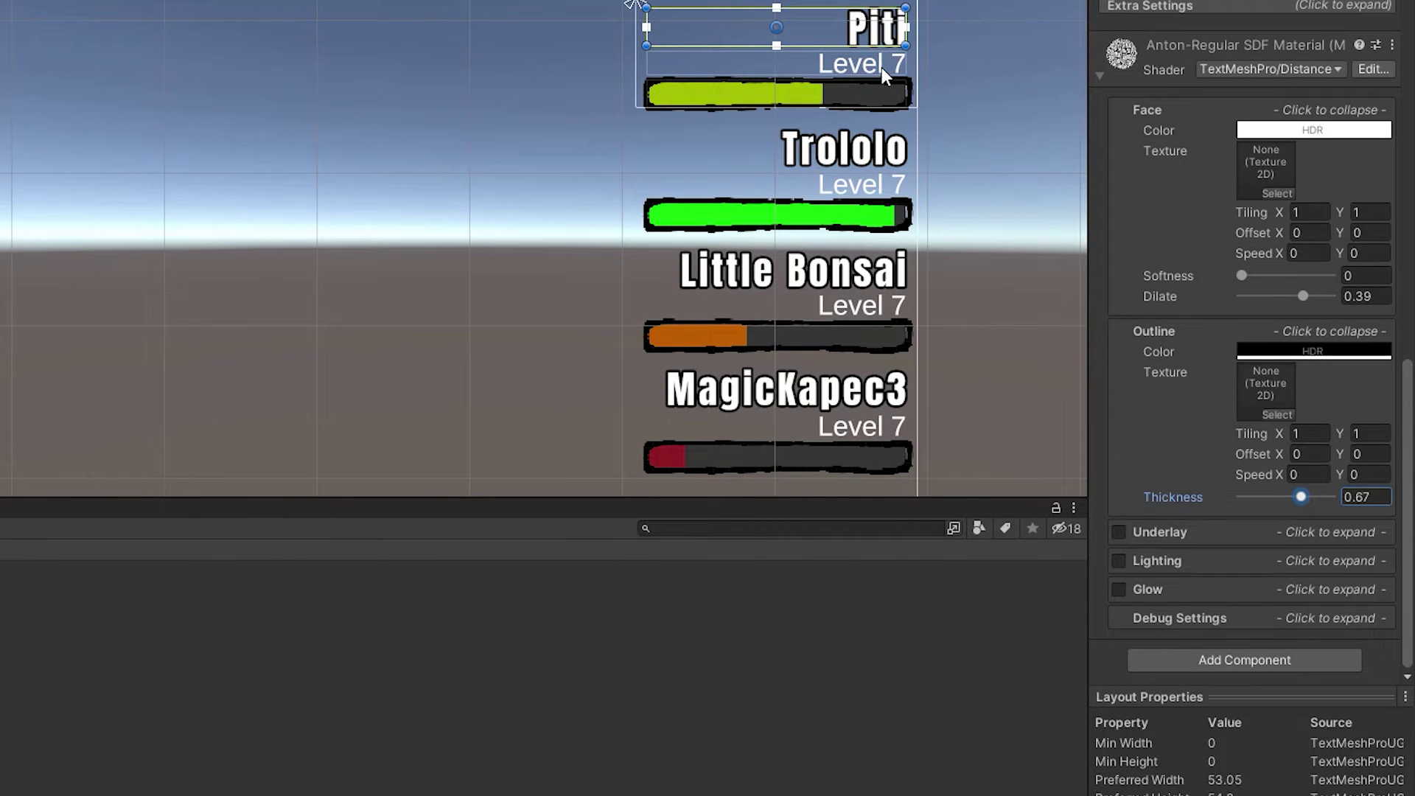
Set the Level text material's Softness to 0 and Dilate to 0.86, and enable its outline with Thickness 0.9.
click(881, 68)
click(1246, 462)
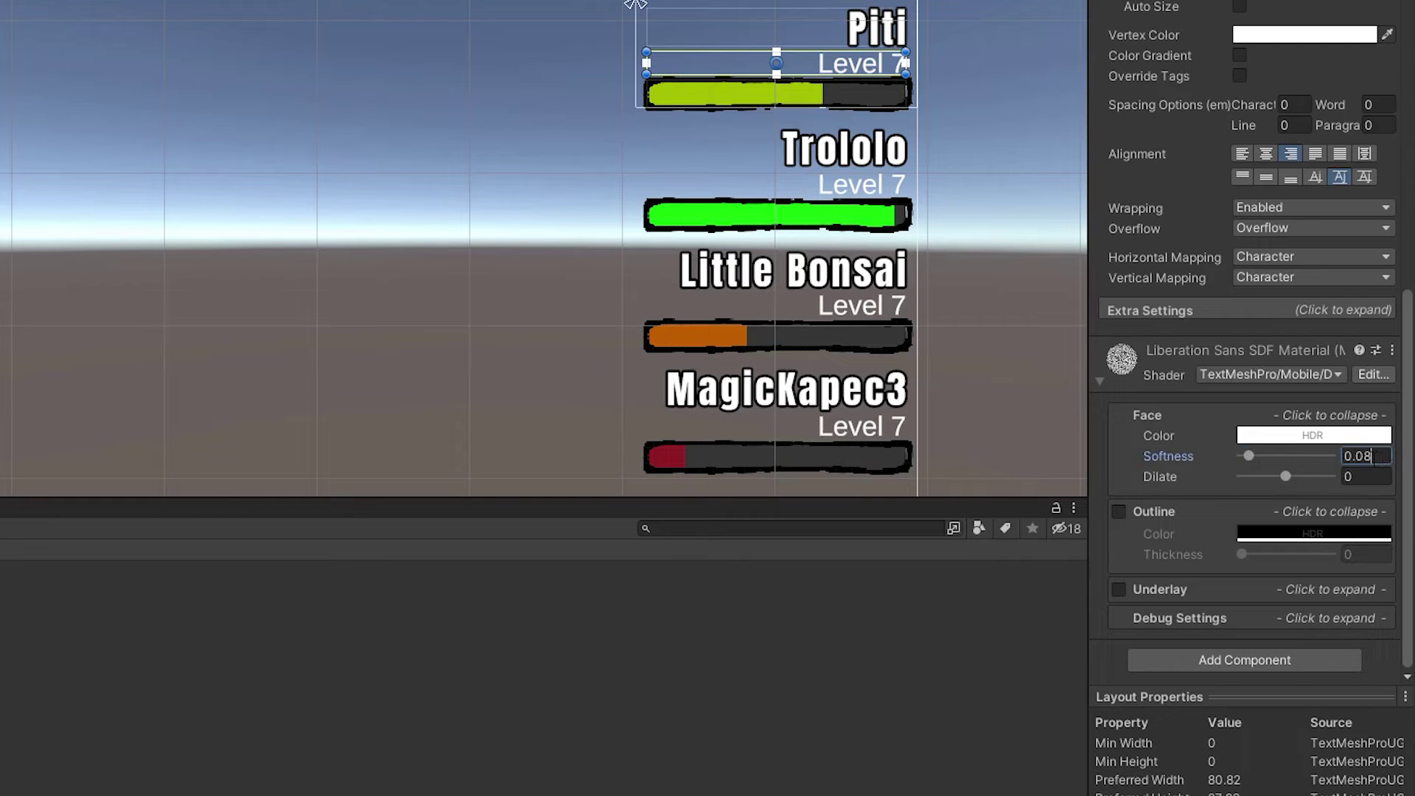
drag(1286, 476, 1325, 477)
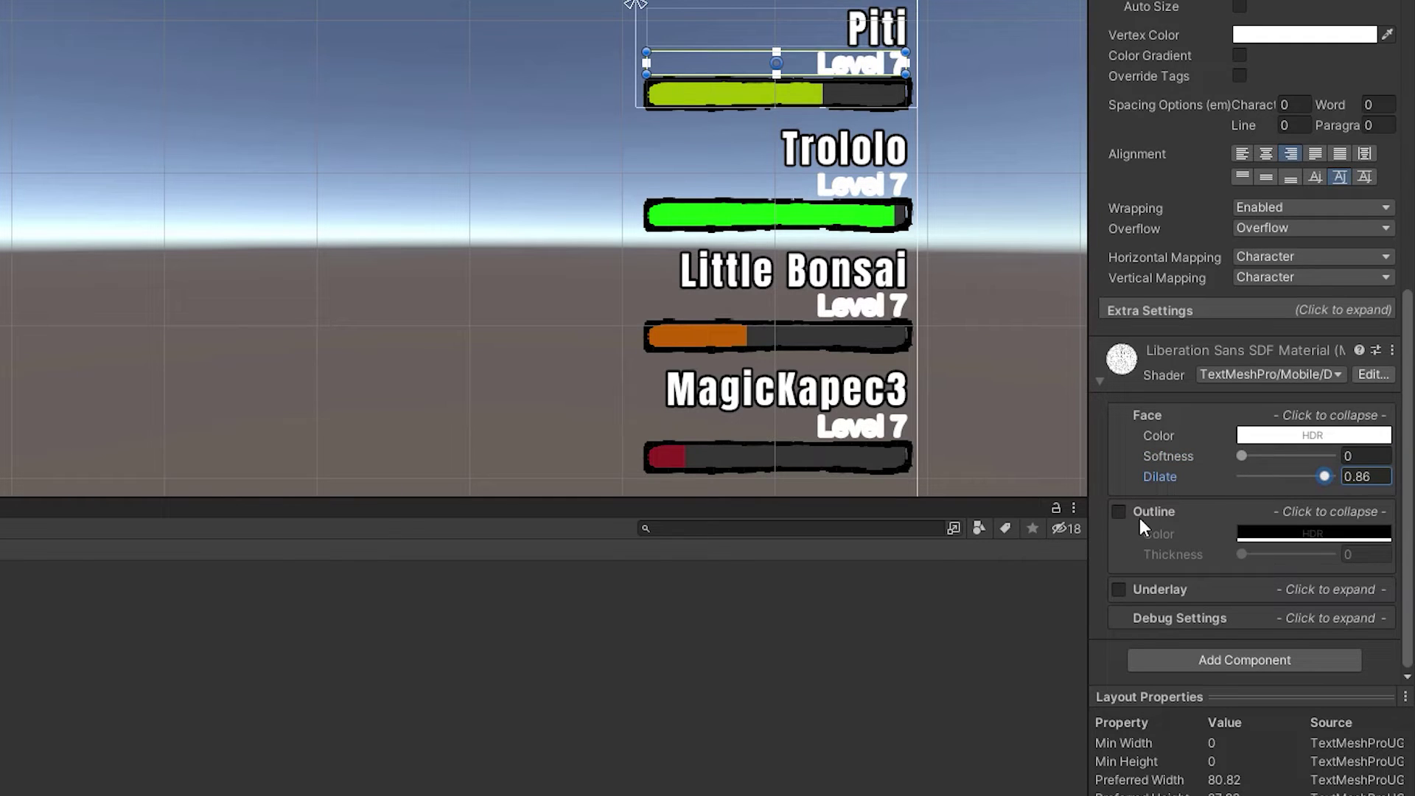
click(1119, 512)
drag(1243, 554, 1319, 536)
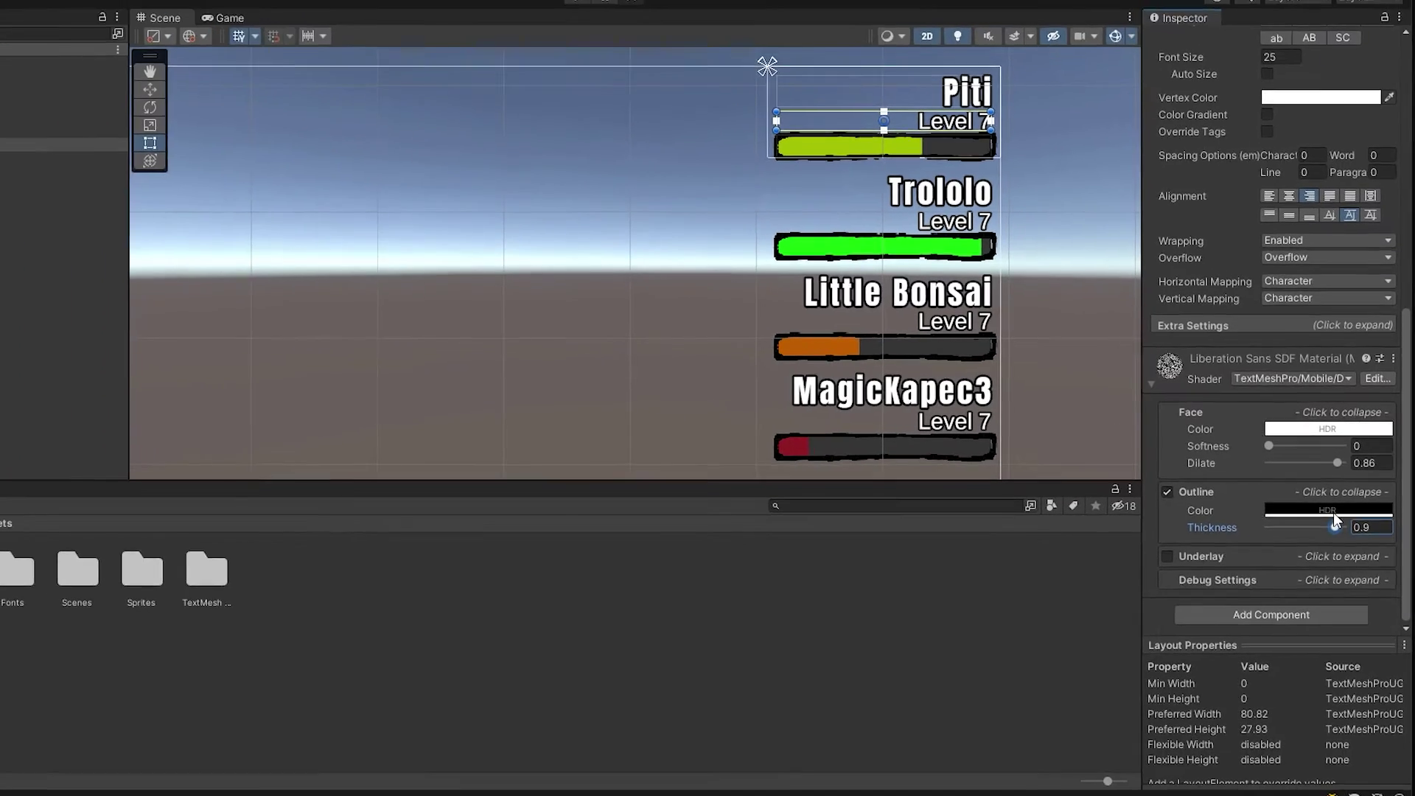
click(516, 312)
click(377, 67)
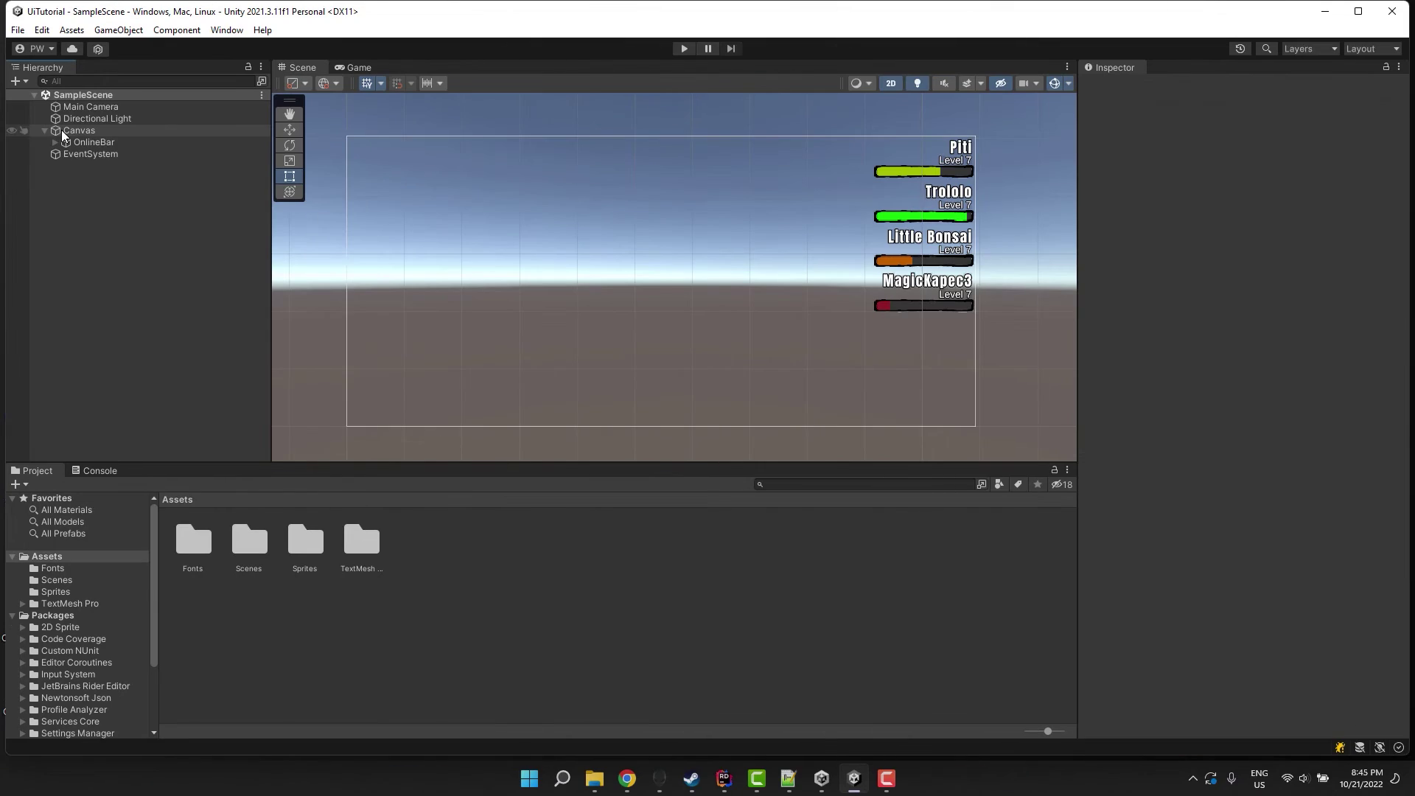
Create an empty child object under Canvas named BottomBar.
right_click(63, 131)
click(147, 314)
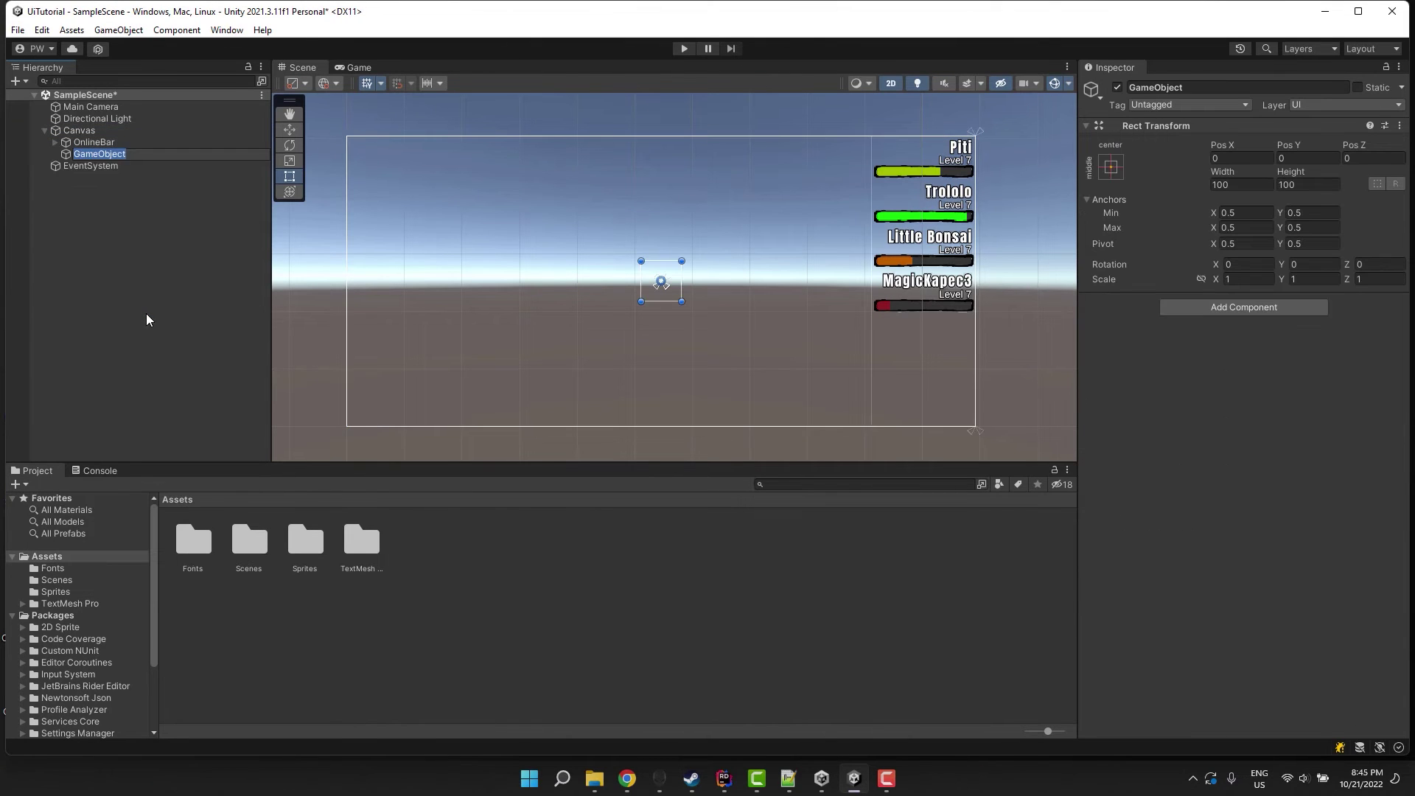
text(BottomBar)
key(Return)
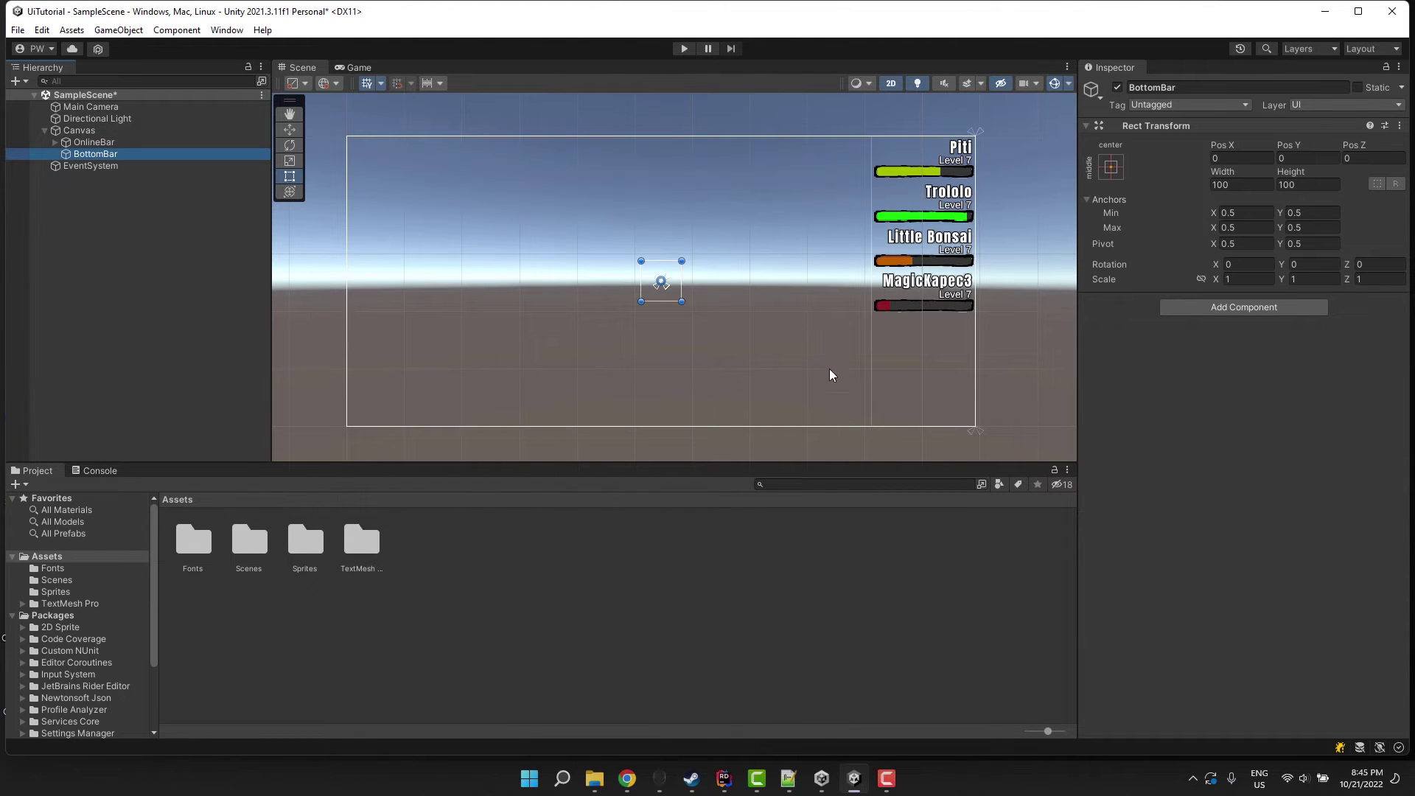
Anchor BottomBar as bottom stretch including pivot and position, and raise its height to about 140.
click(1112, 167)
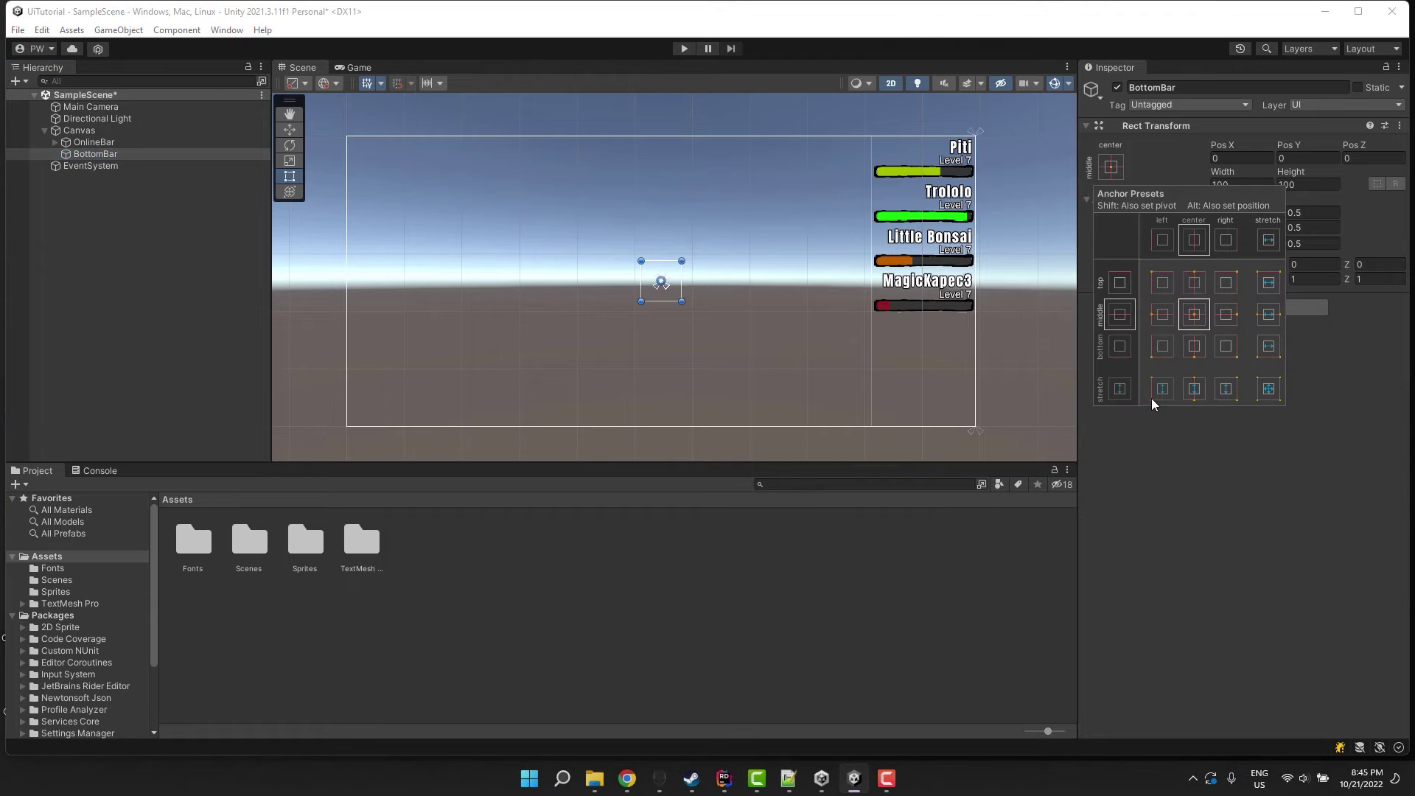
alt+shift+click(1261, 353)
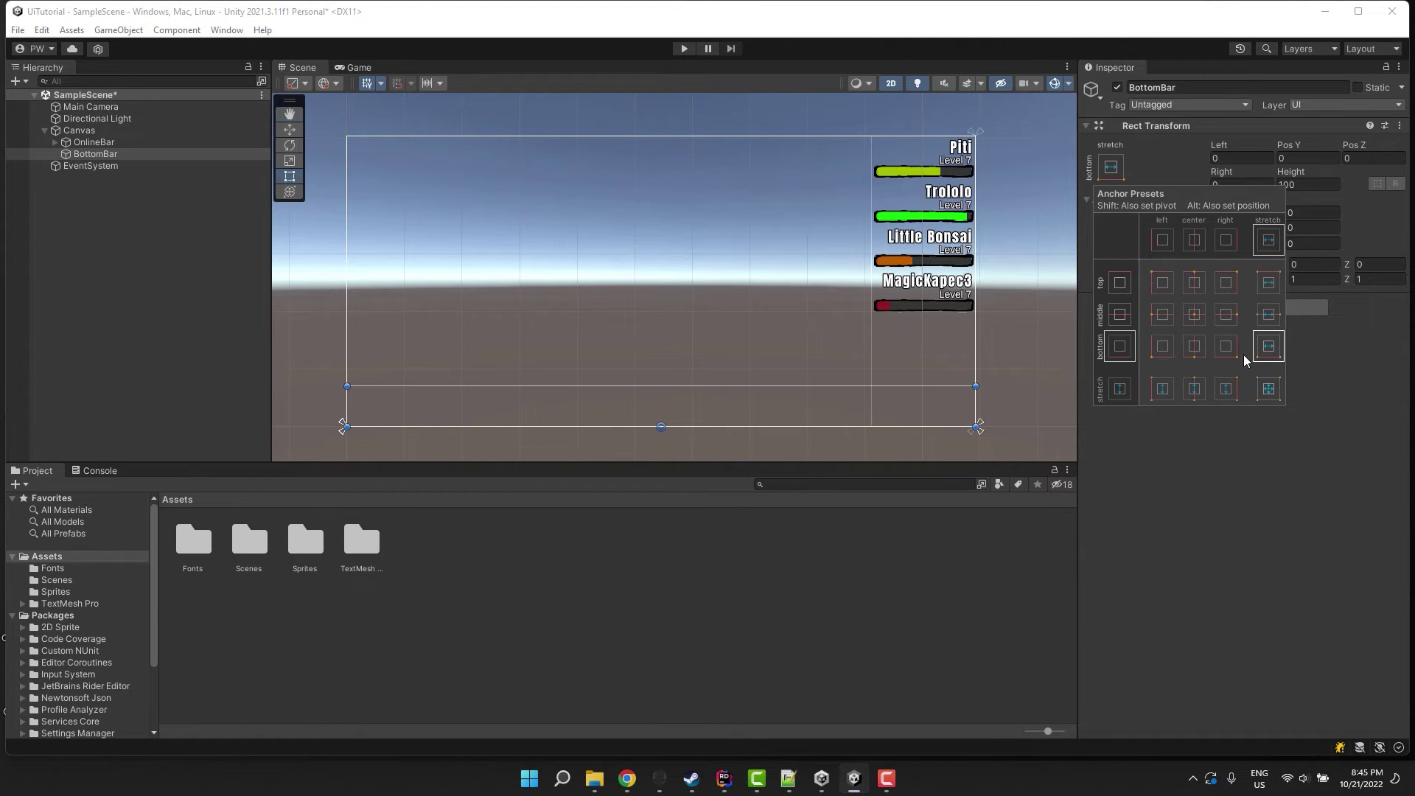
drag(447, 386, 446, 369)
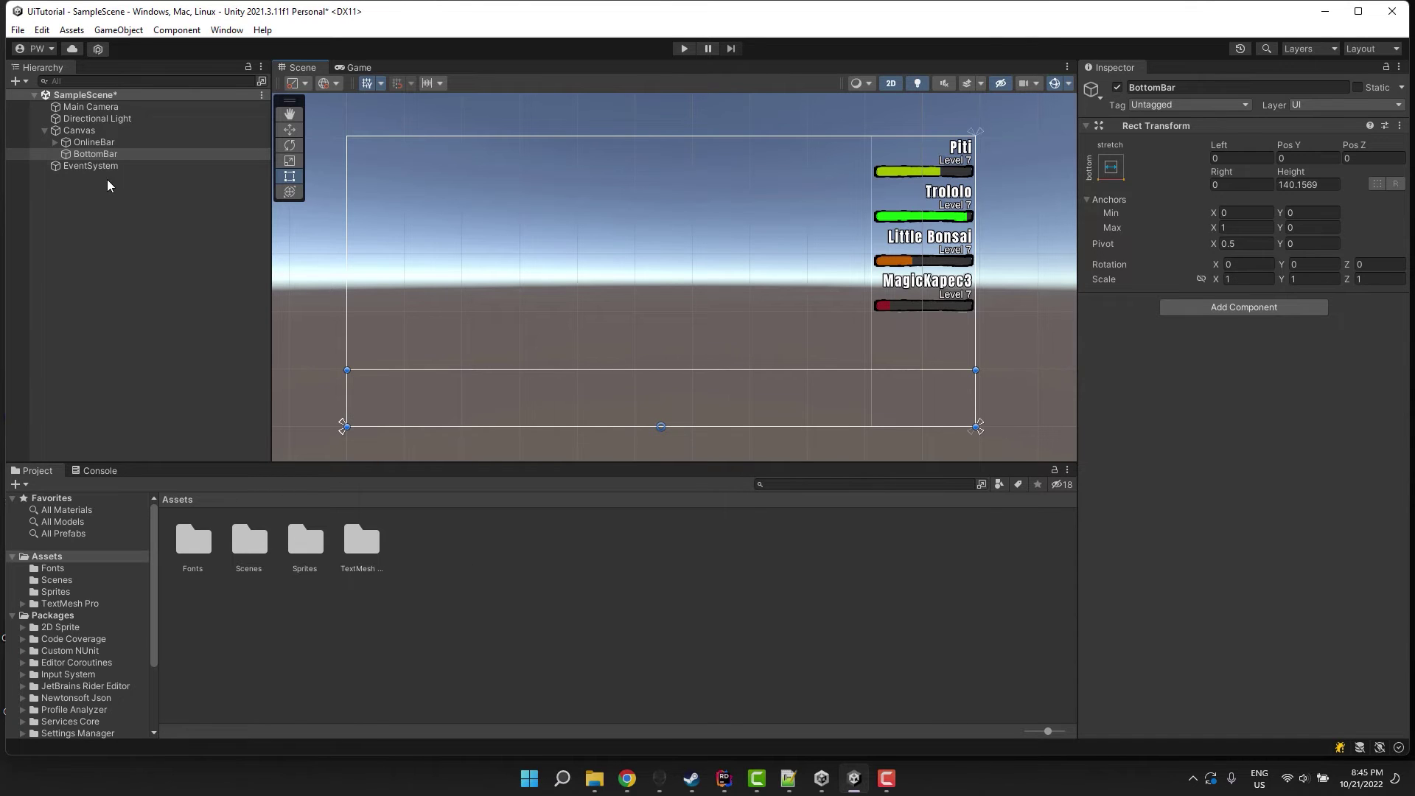
Add a UI Image named QuickSlot as a child of BottomBar.
right_click(92, 154)
mouse_move(185, 465)
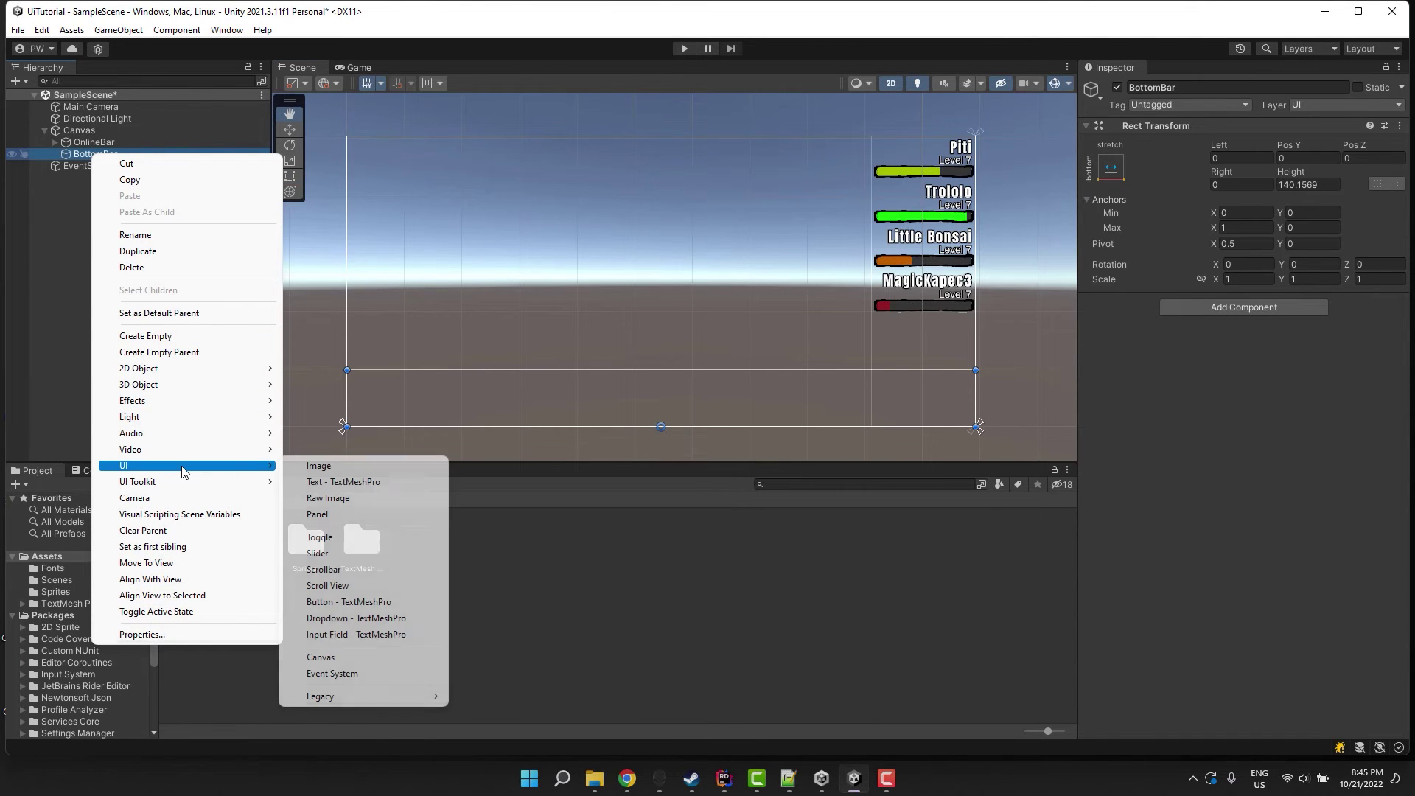
click(313, 468)
text(QuickSlot)
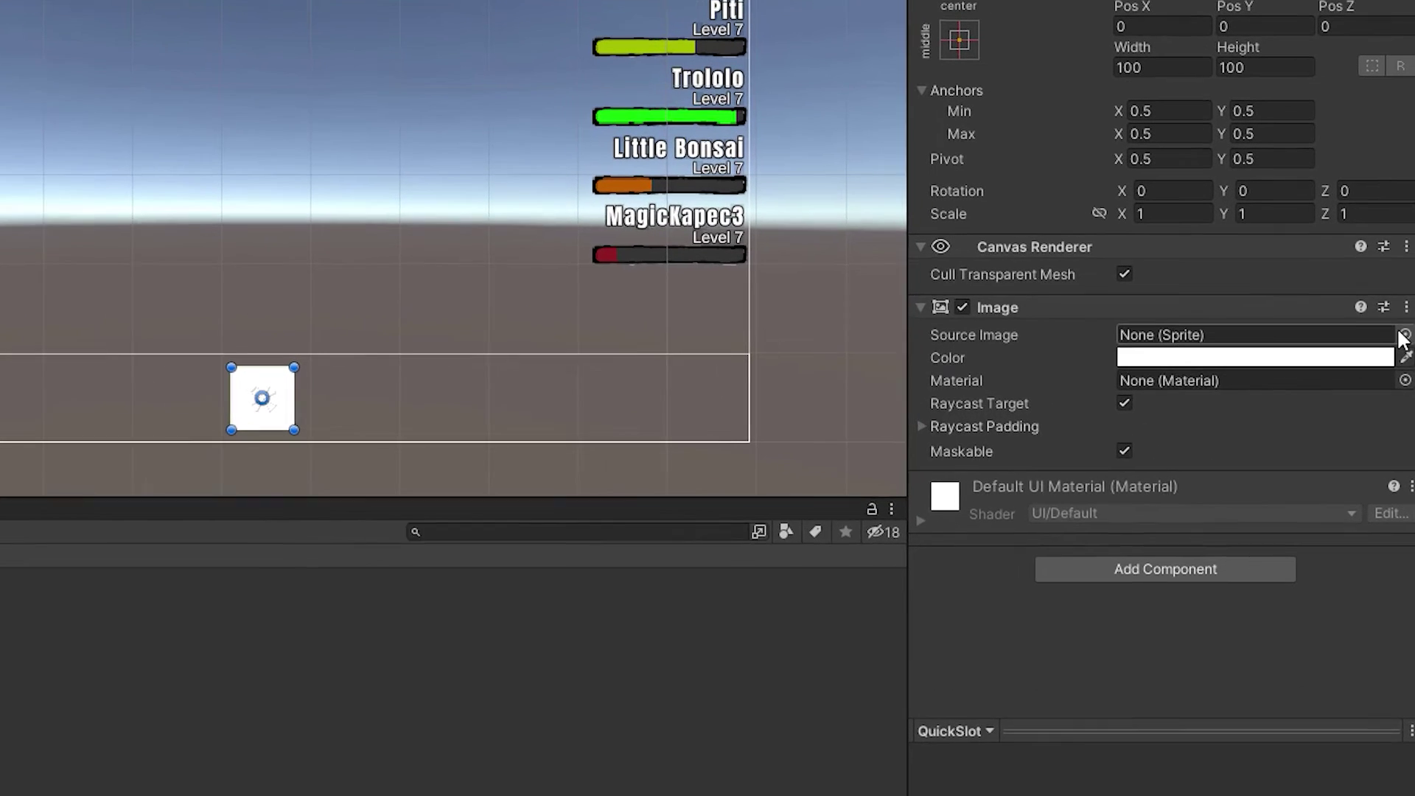
Assign the Ui_4 sprite as QuickSlot's Source Image and set its Image Type to Simple.
click(1399, 357)
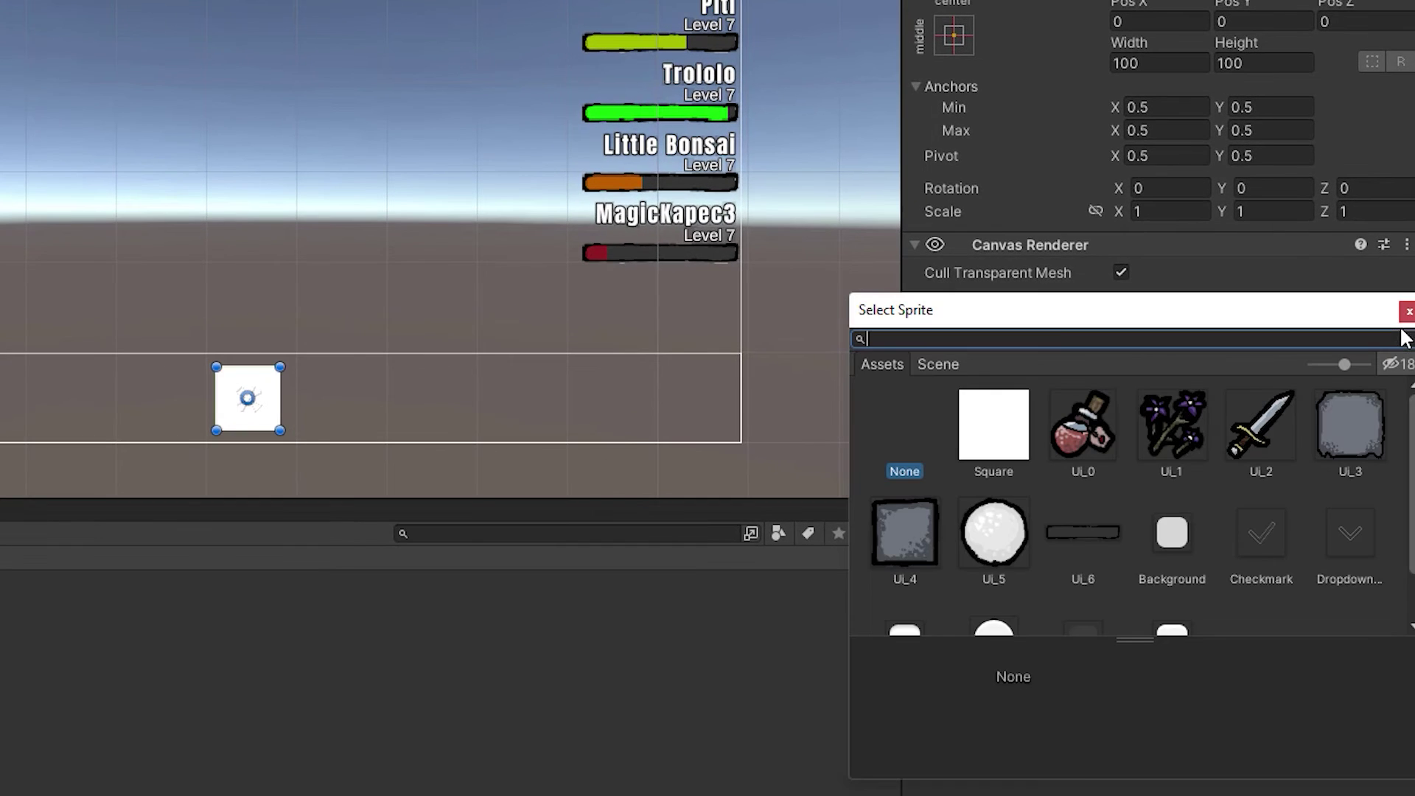
click(912, 525)
double_click(912, 524)
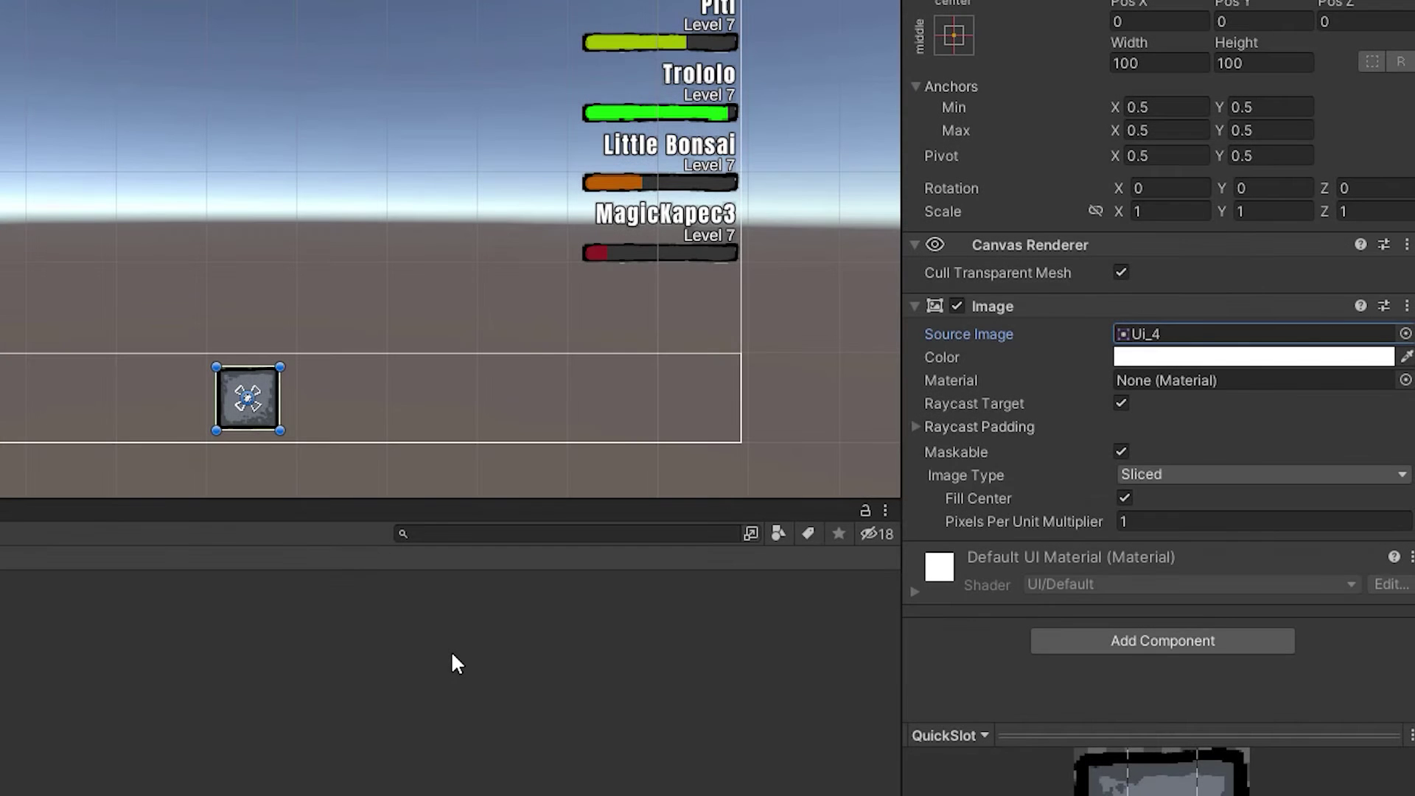
click(1158, 474)
click(1159, 497)
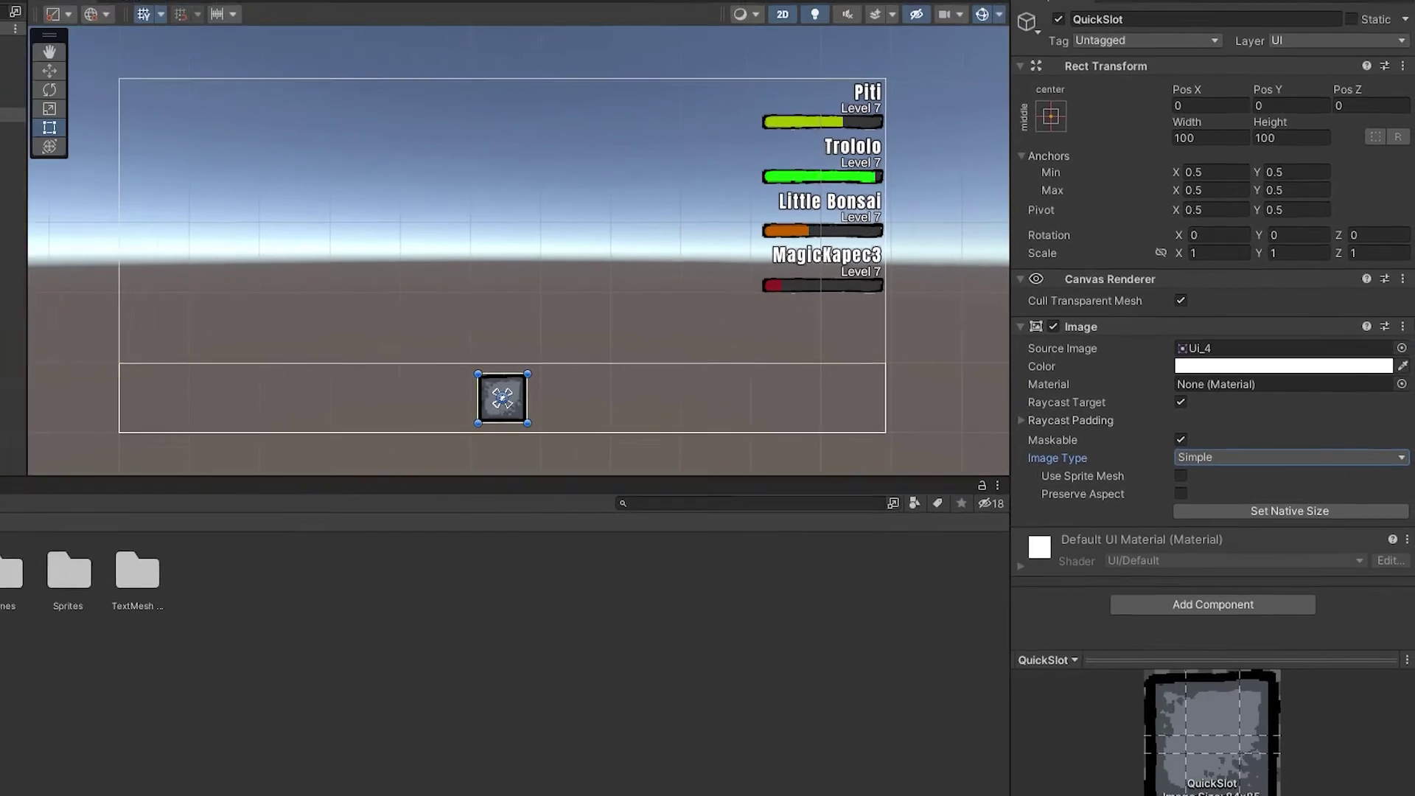
Add a TextMeshPro text as a child of QuickSlot and stretch it to fill the whole slot.
right_click(109, 165)
mouse_move(160, 478)
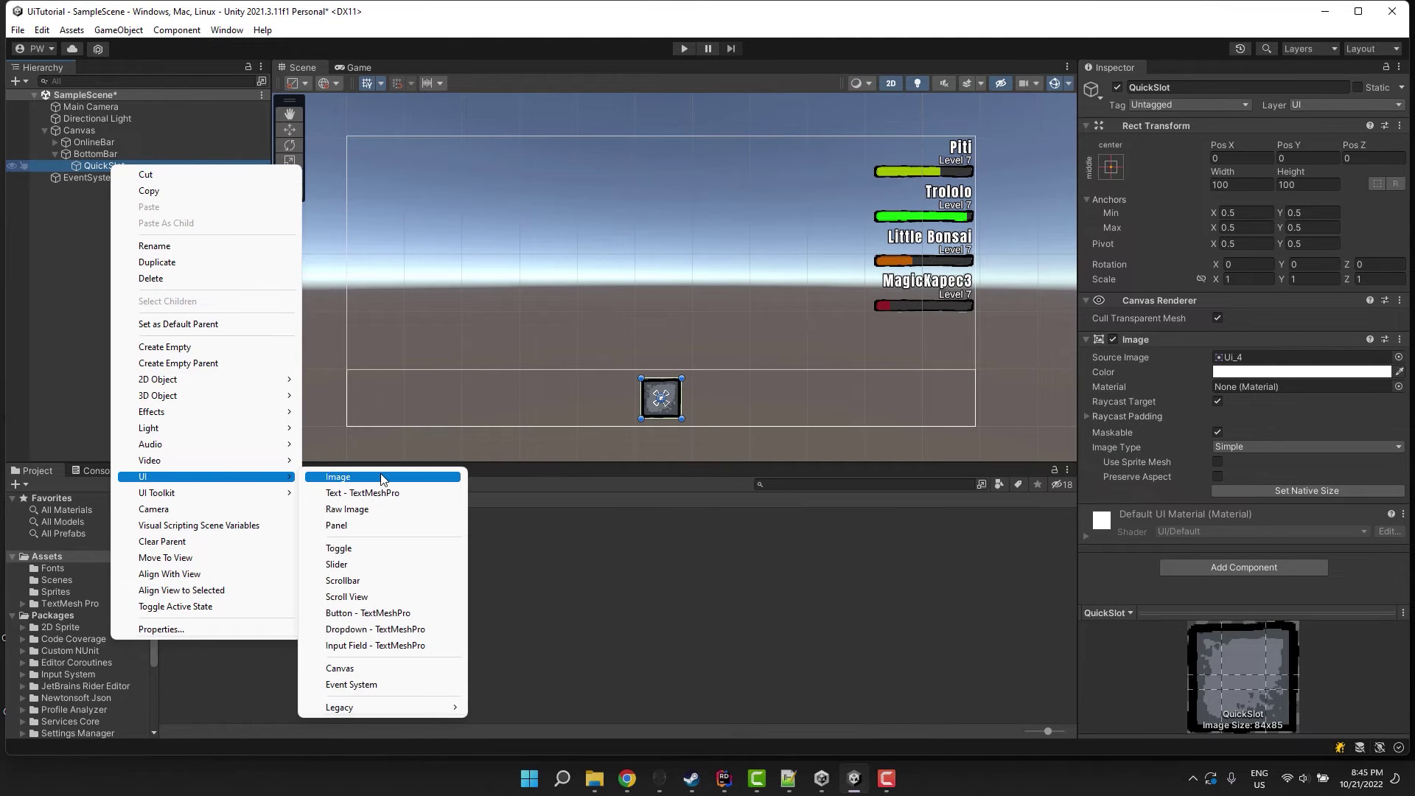
click(378, 489)
key(BackSpace)
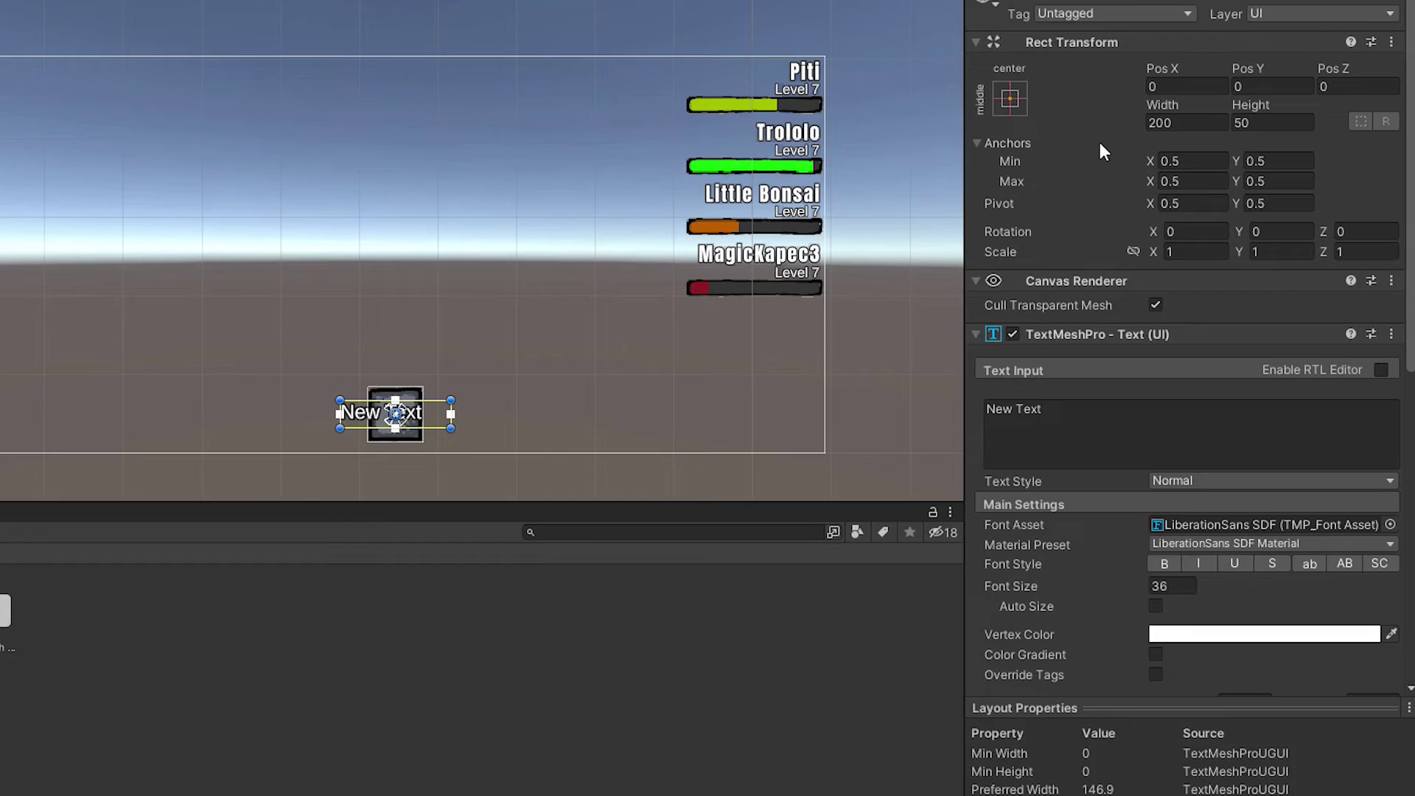
click(1111, 167)
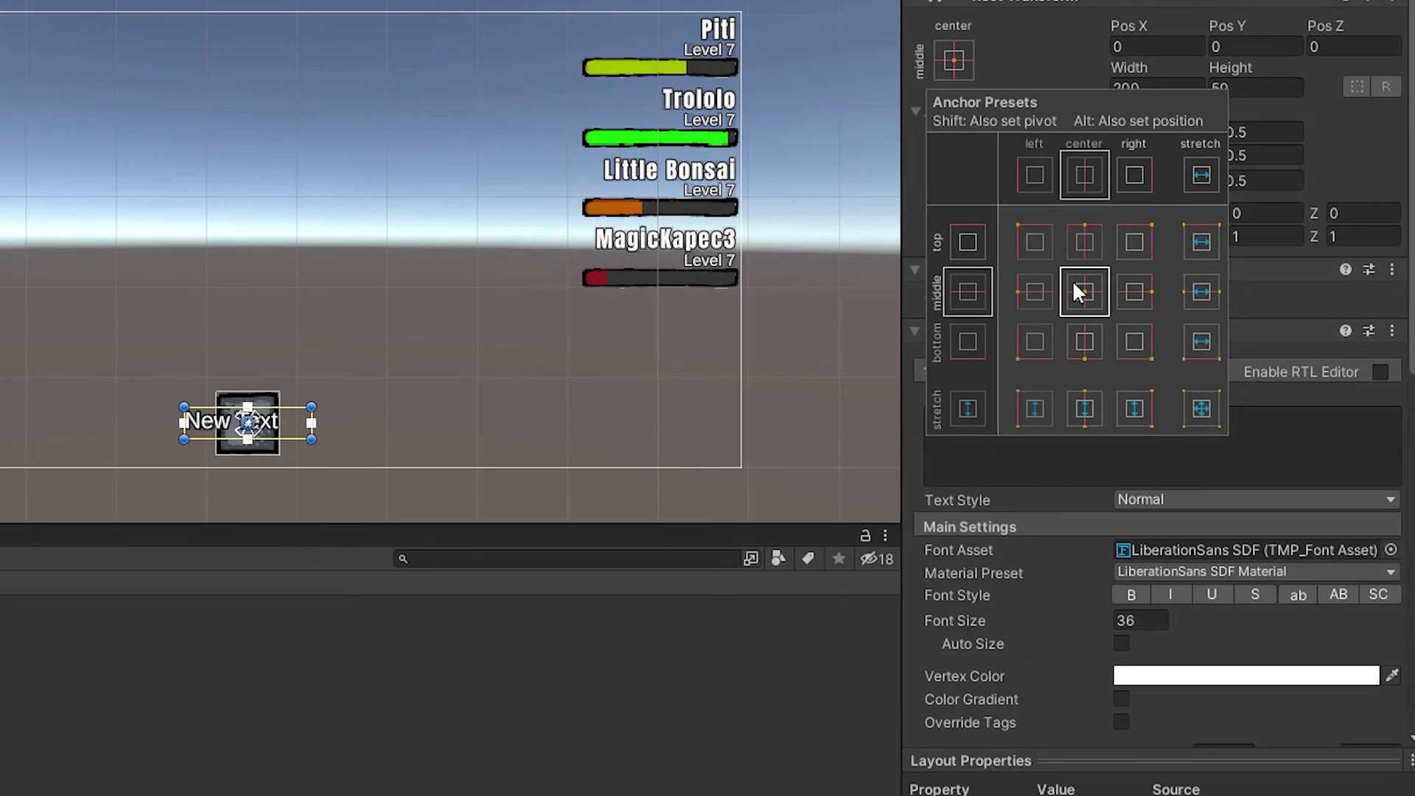
click(1201, 423)
Change the slot text to 1 and align it to the right and bottom of its box.
click(1116, 479)
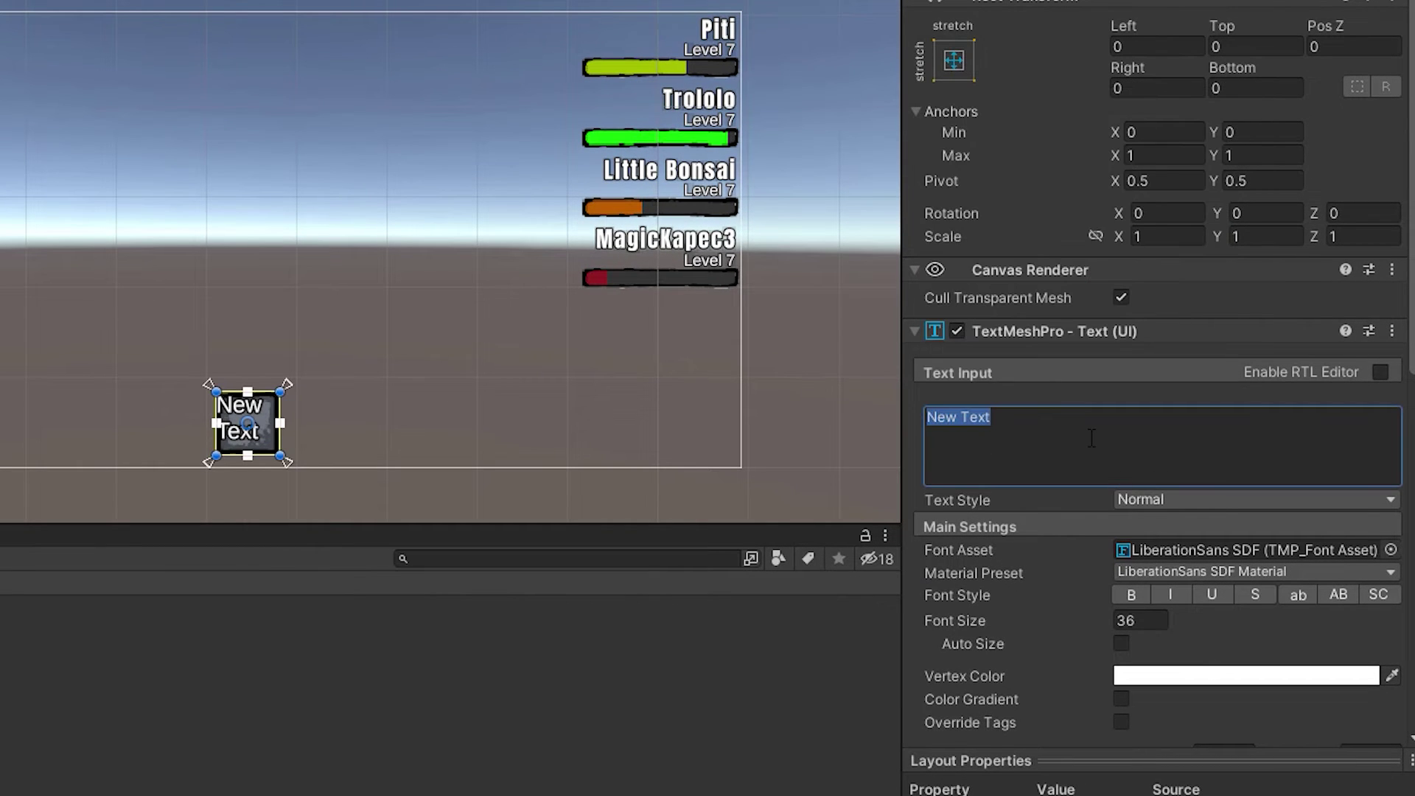
text(1)
scroll(331, 498, up, 5)
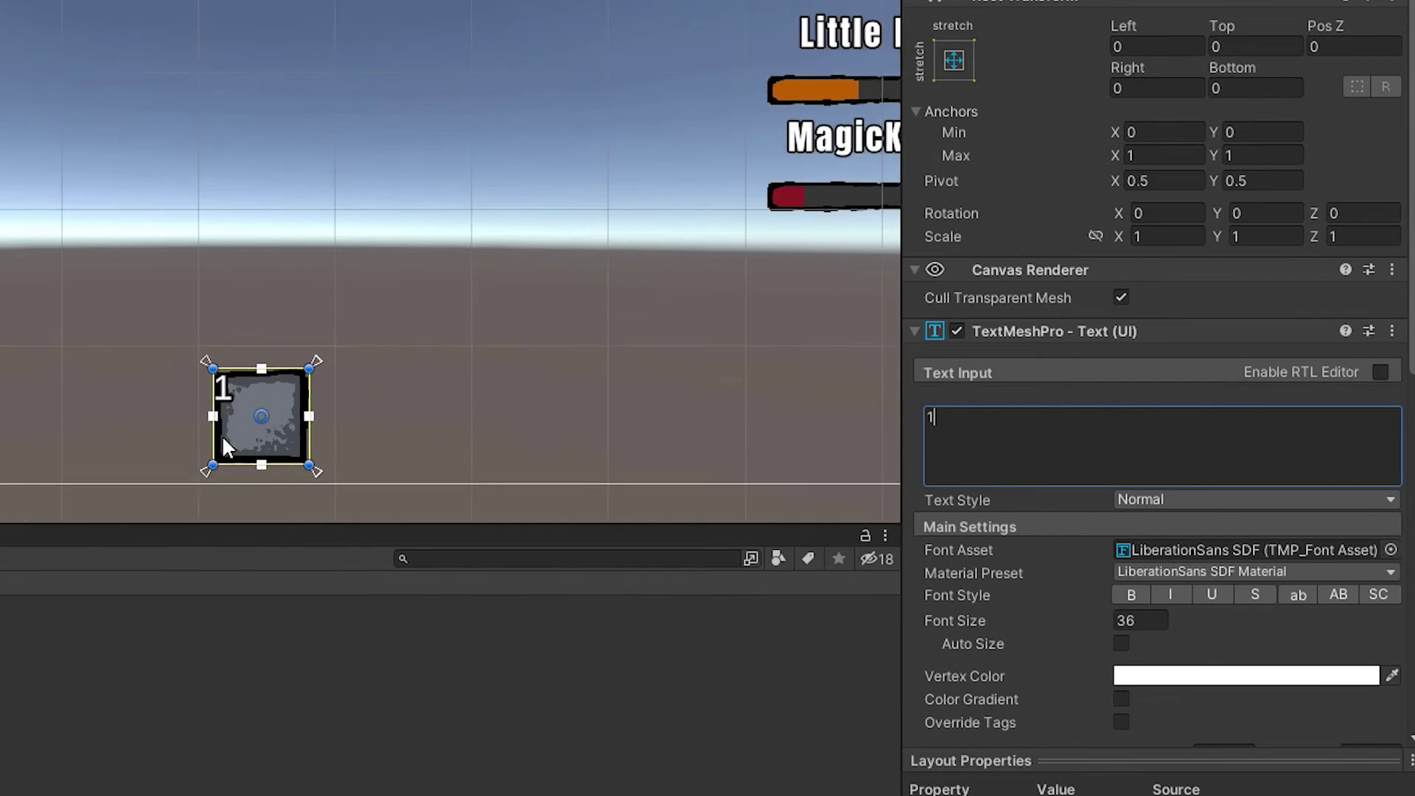
scroll(1033, 685, down, 10)
click(1177, 435)
click(1180, 463)
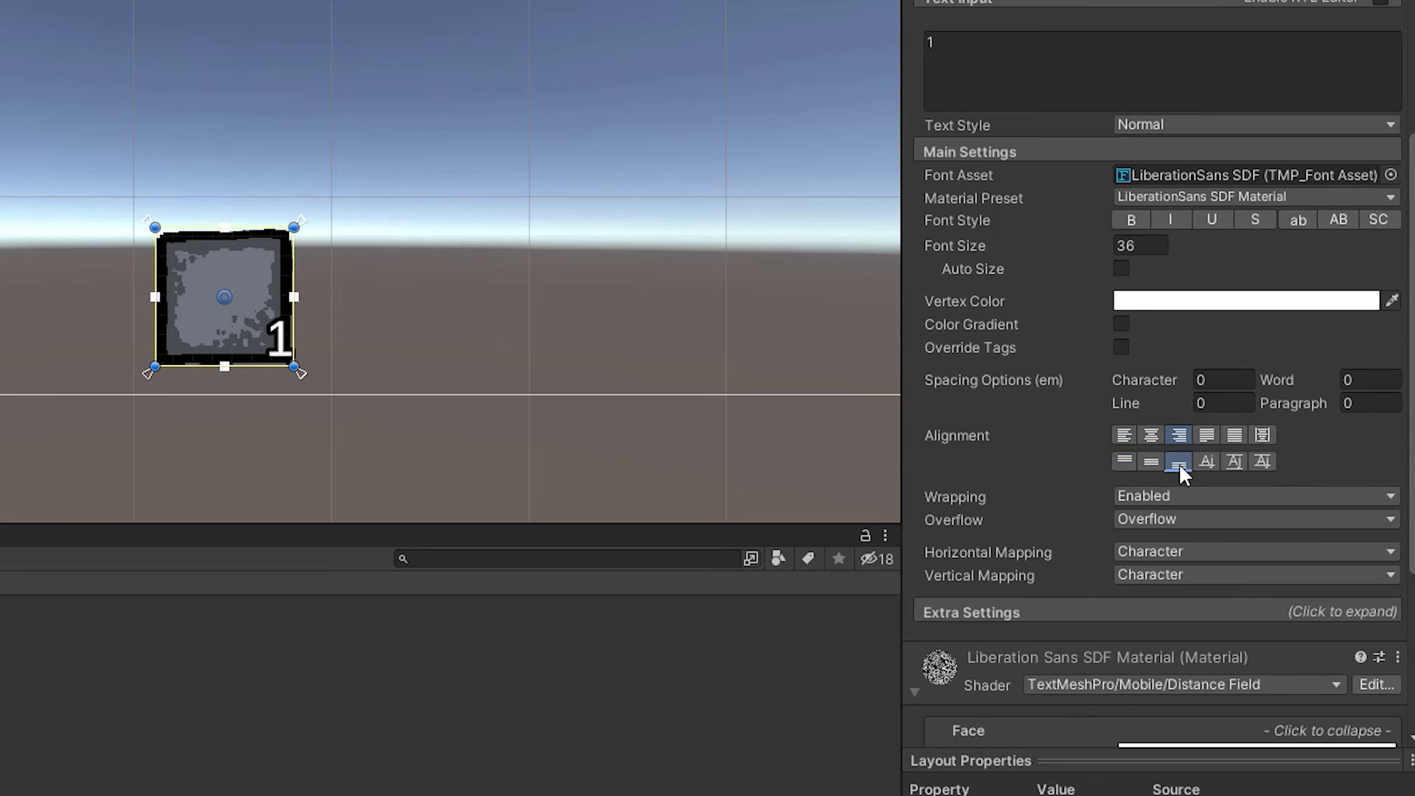
scroll(1179, 463, up, 5)
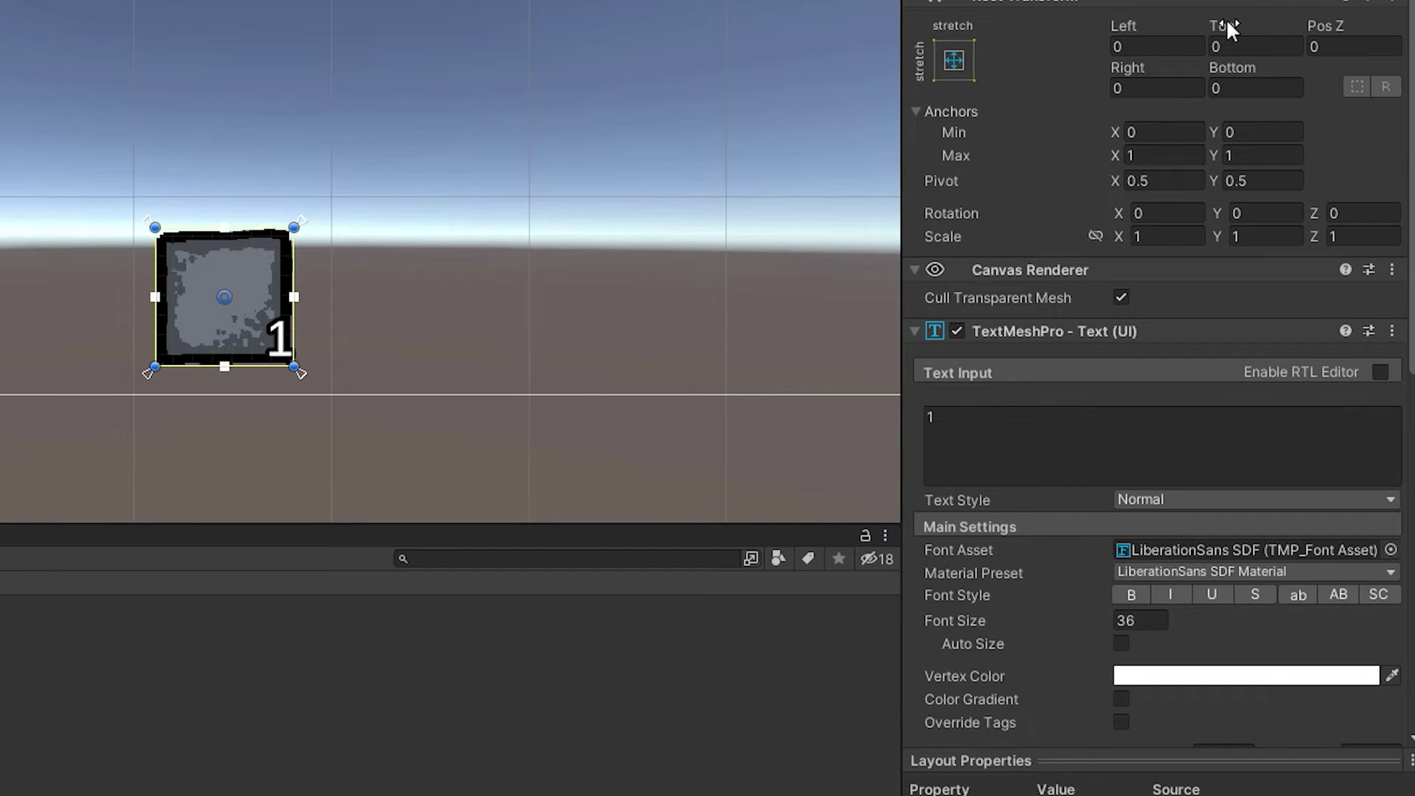
Extend the slot text's rect beyond the slot, setting Bottom to about -10.77 and Right to about -8.61.
drag(1220, 65, 801, 62)
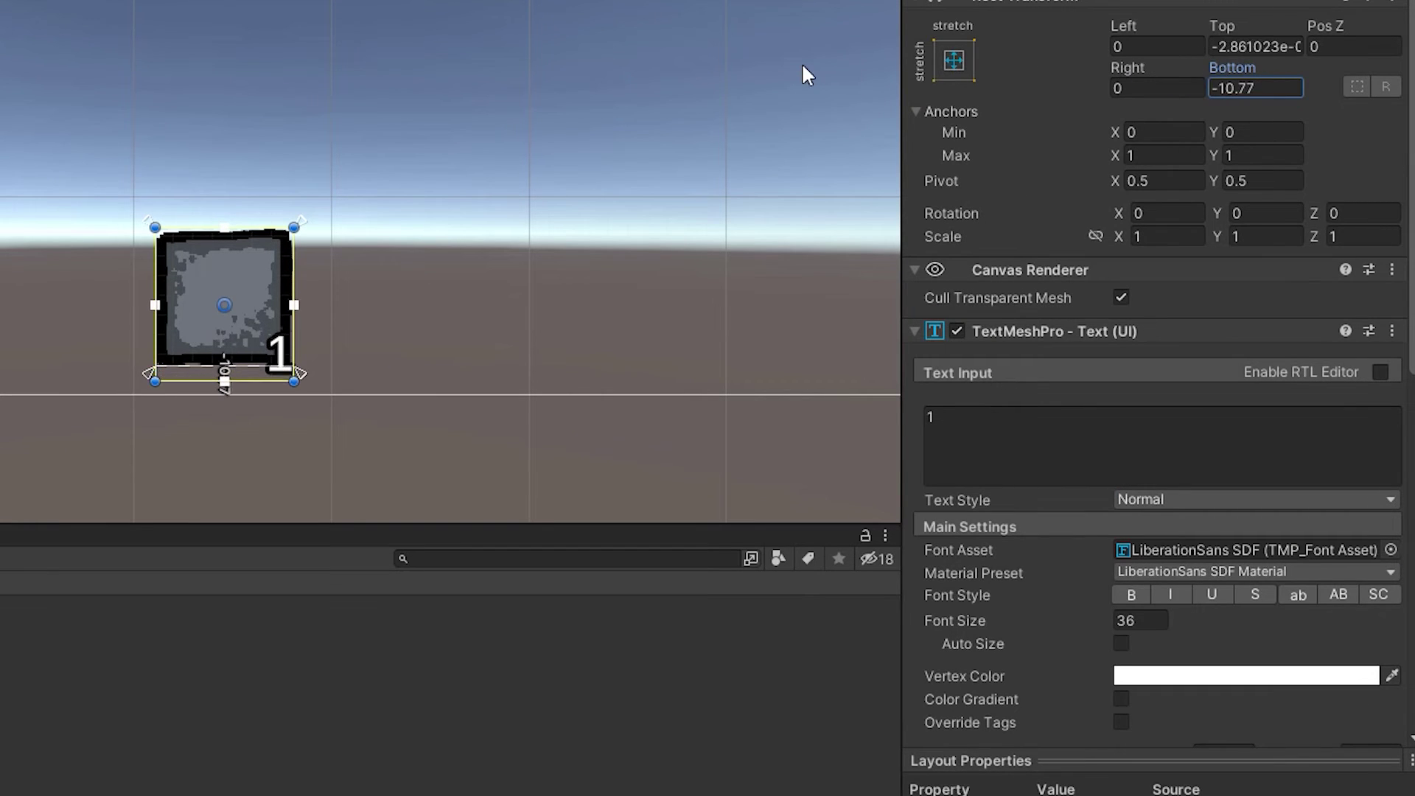
drag(1102, 65, 789, 57)
Add a Horizontal Layout Group component to BottomBar.
click(582, 221)
click(1207, 288)
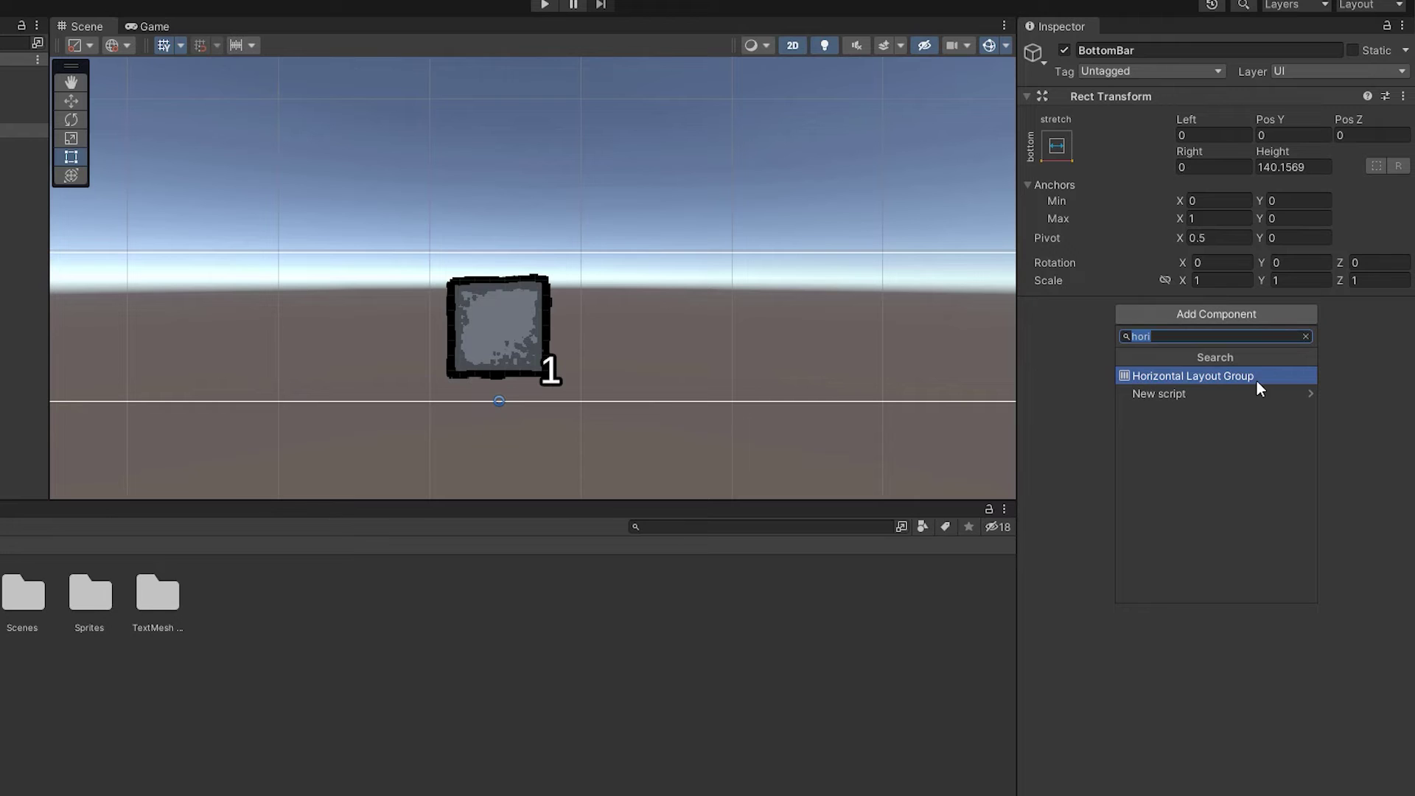
click(1259, 380)
scroll(829, 395, down, 4)
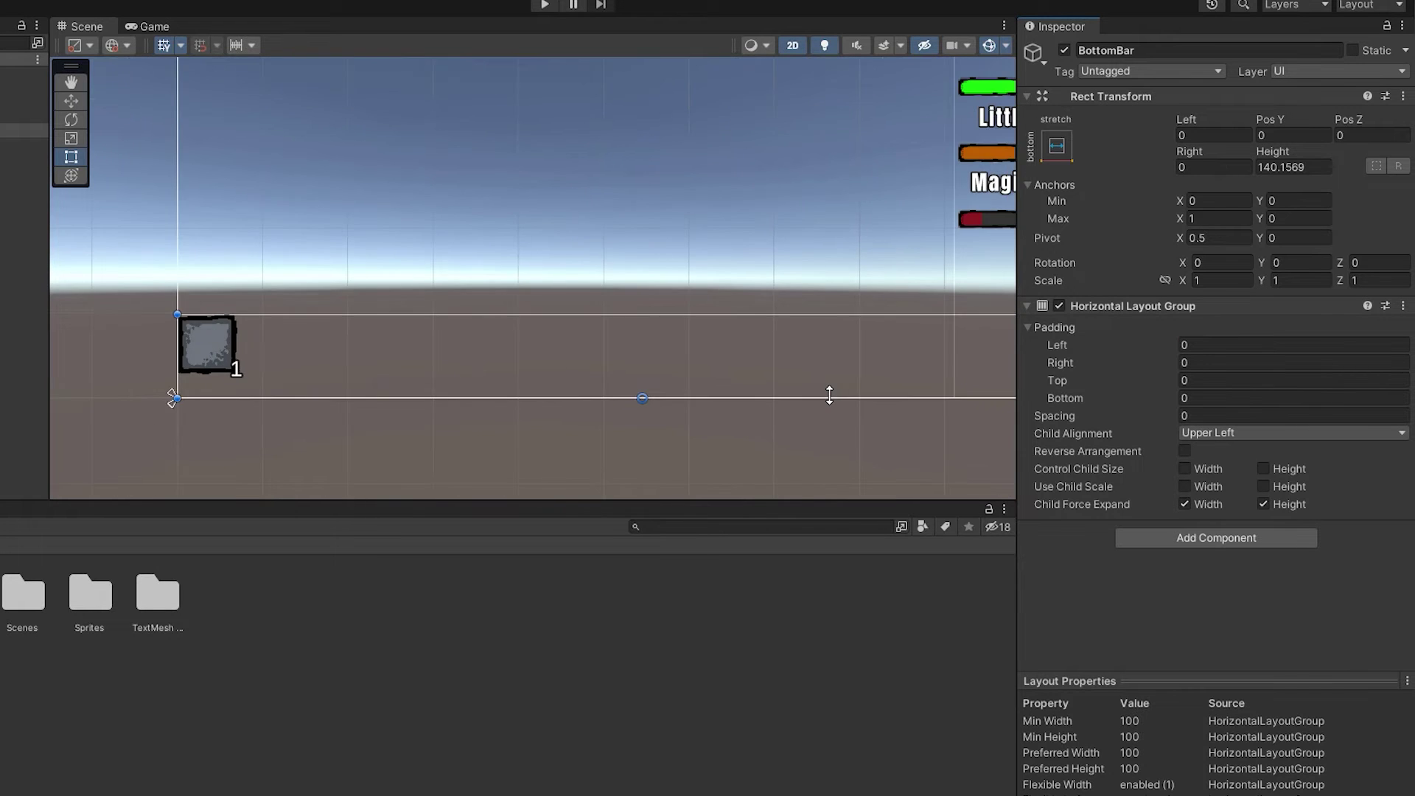
scroll(829, 395, down, 3)
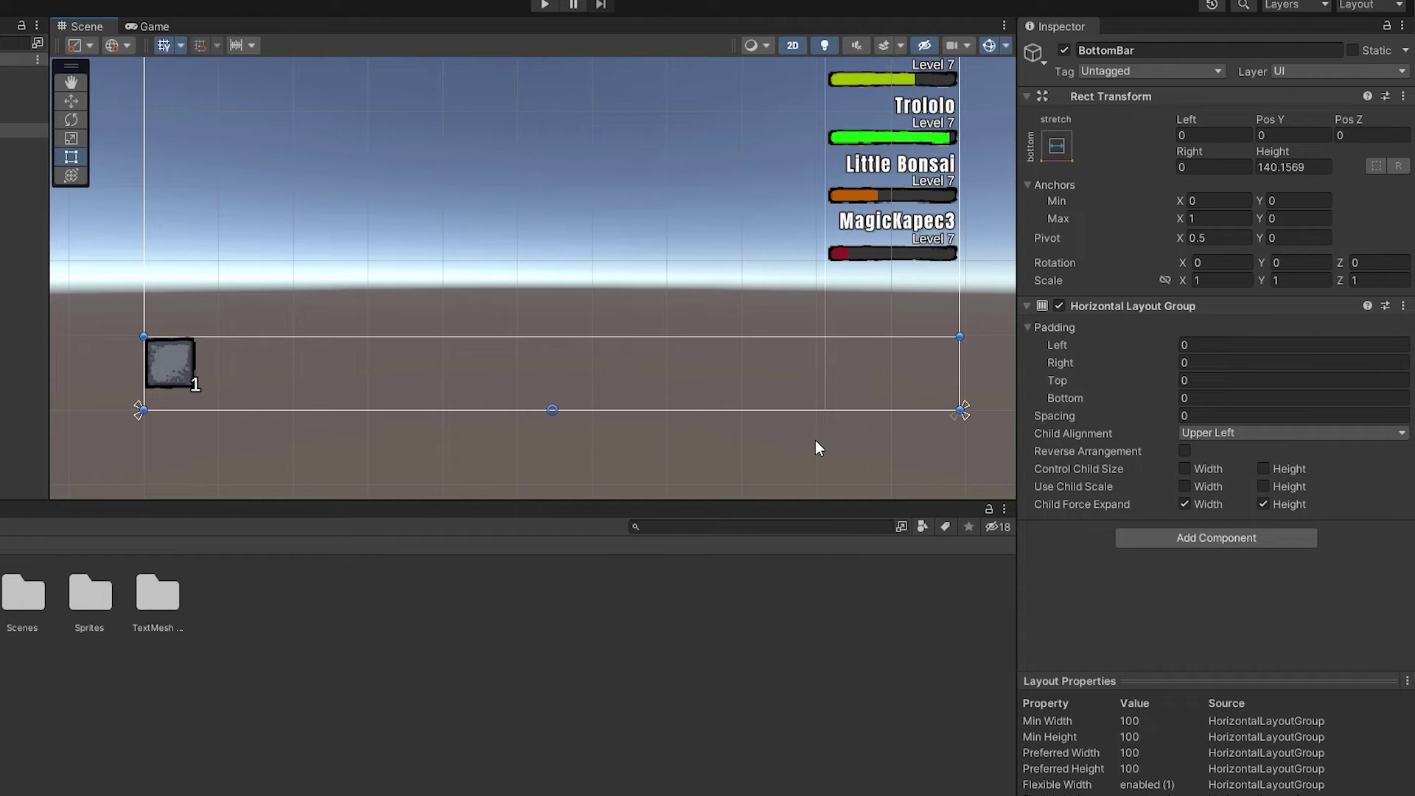
Turn off Child Force Expand for width and height, and set BottomBar's Child Alignment to Middle Center with Spacing 10.
click(1183, 504)
click(1264, 505)
click(1213, 434)
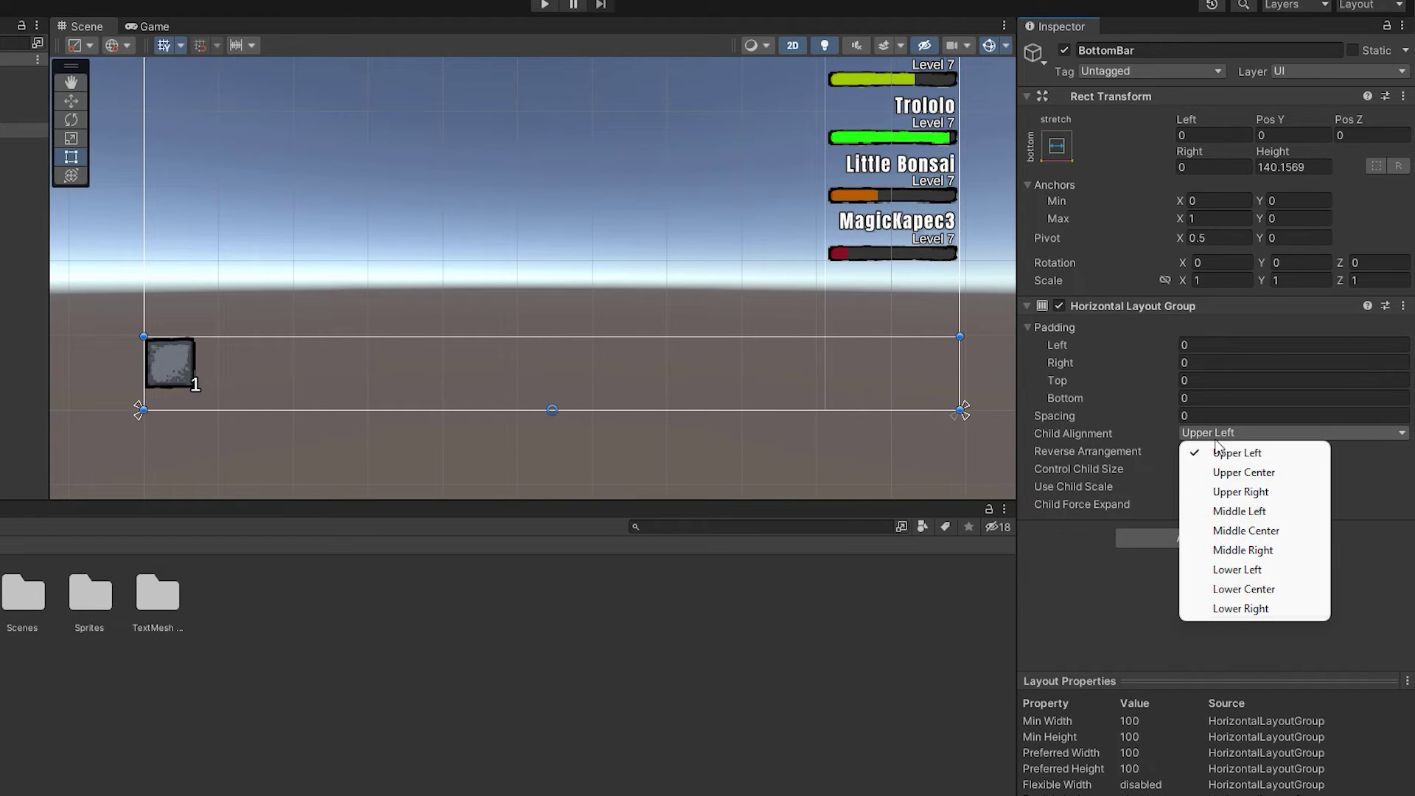
click(1250, 532)
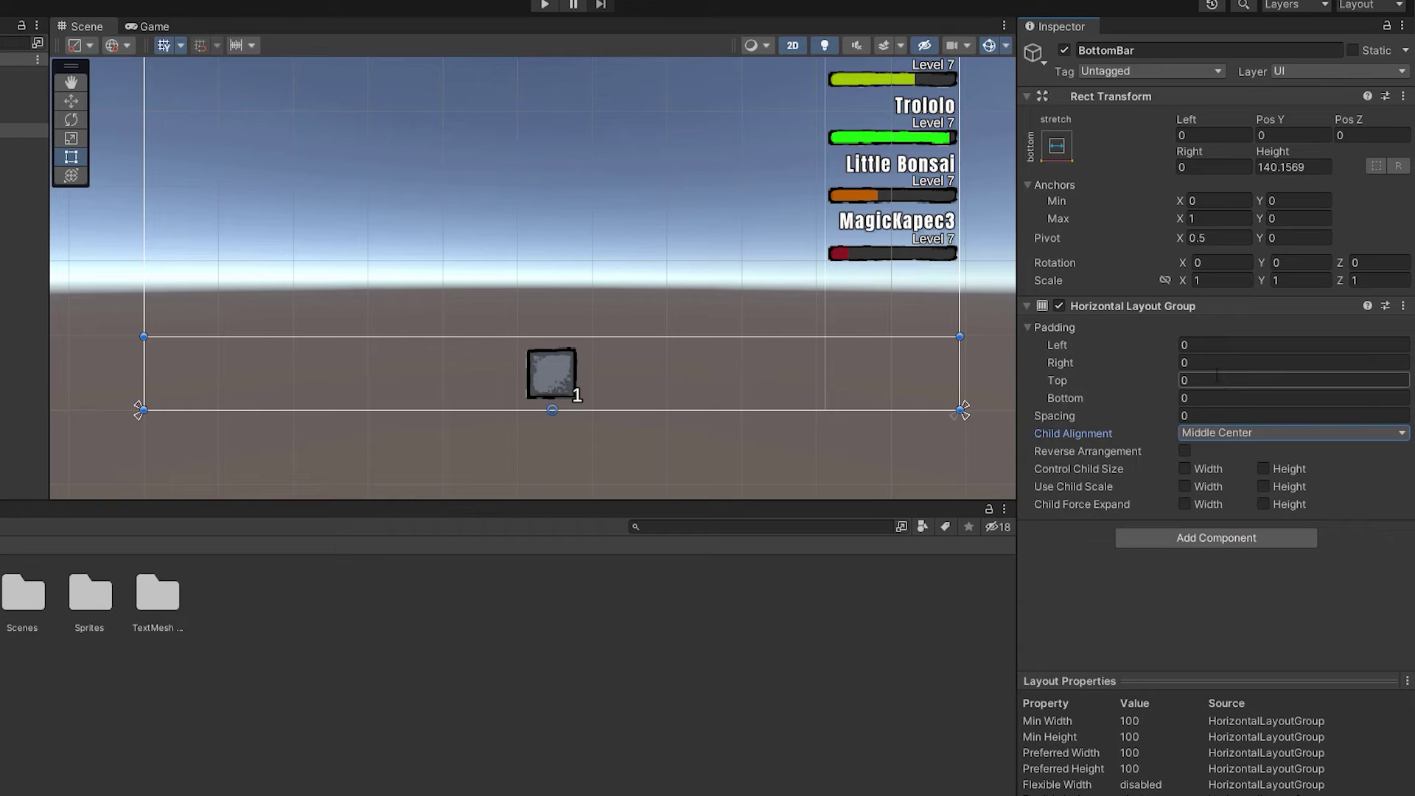
click(1162, 415)
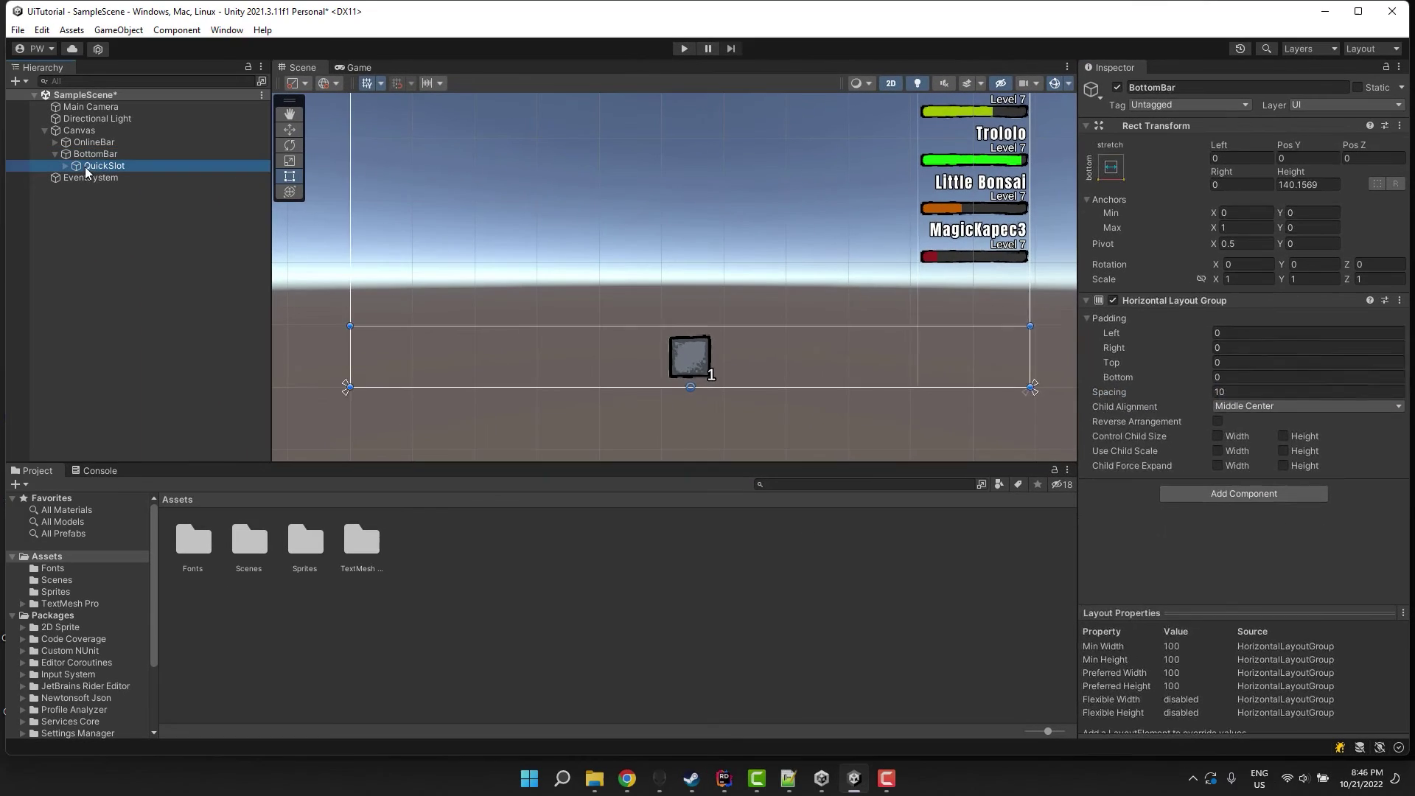
Duplicate QuickSlot four times so that BottomBar holds five slots.
click(22, 145)
key(ctrl+d)
key(ctrl+d)
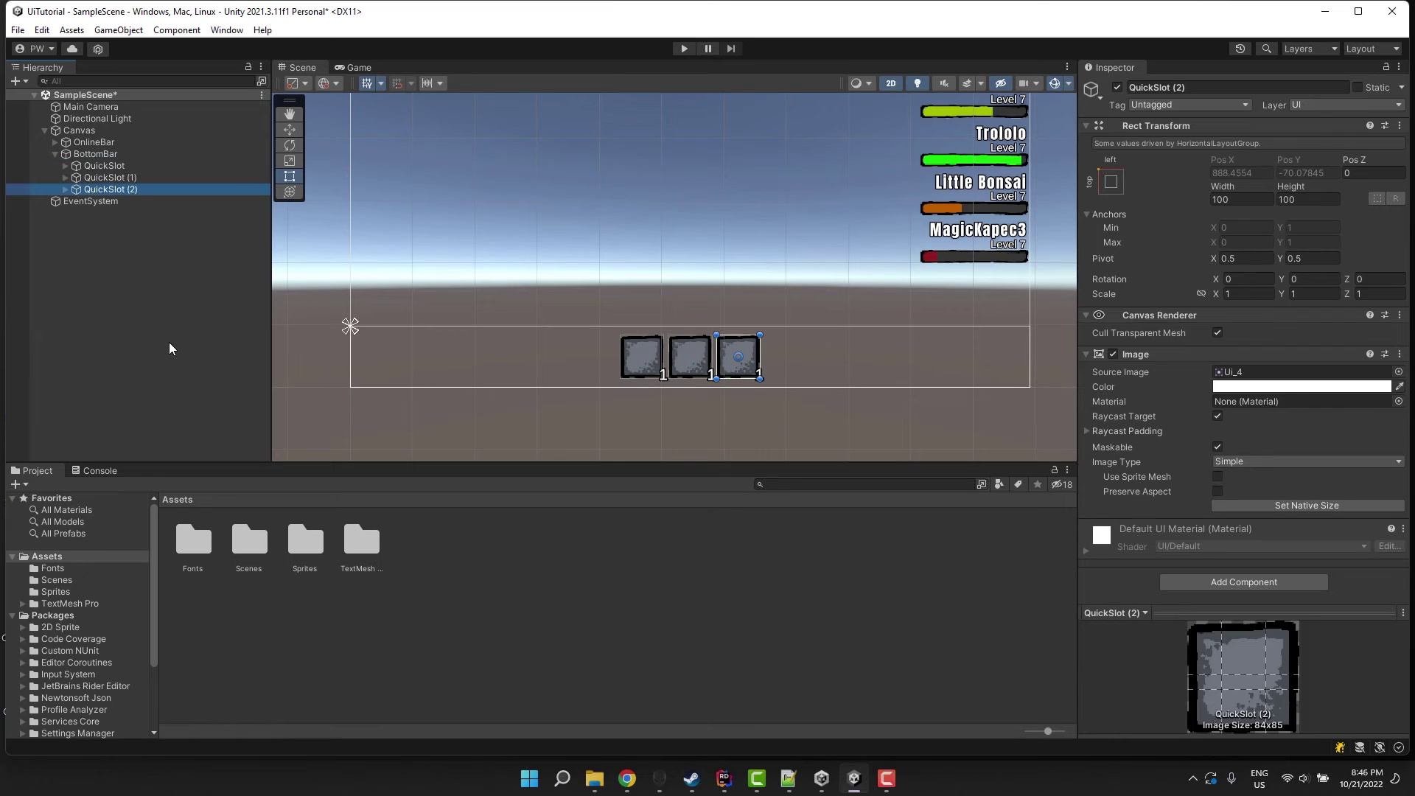
key(ctrl+d)
key(ctrl+d)
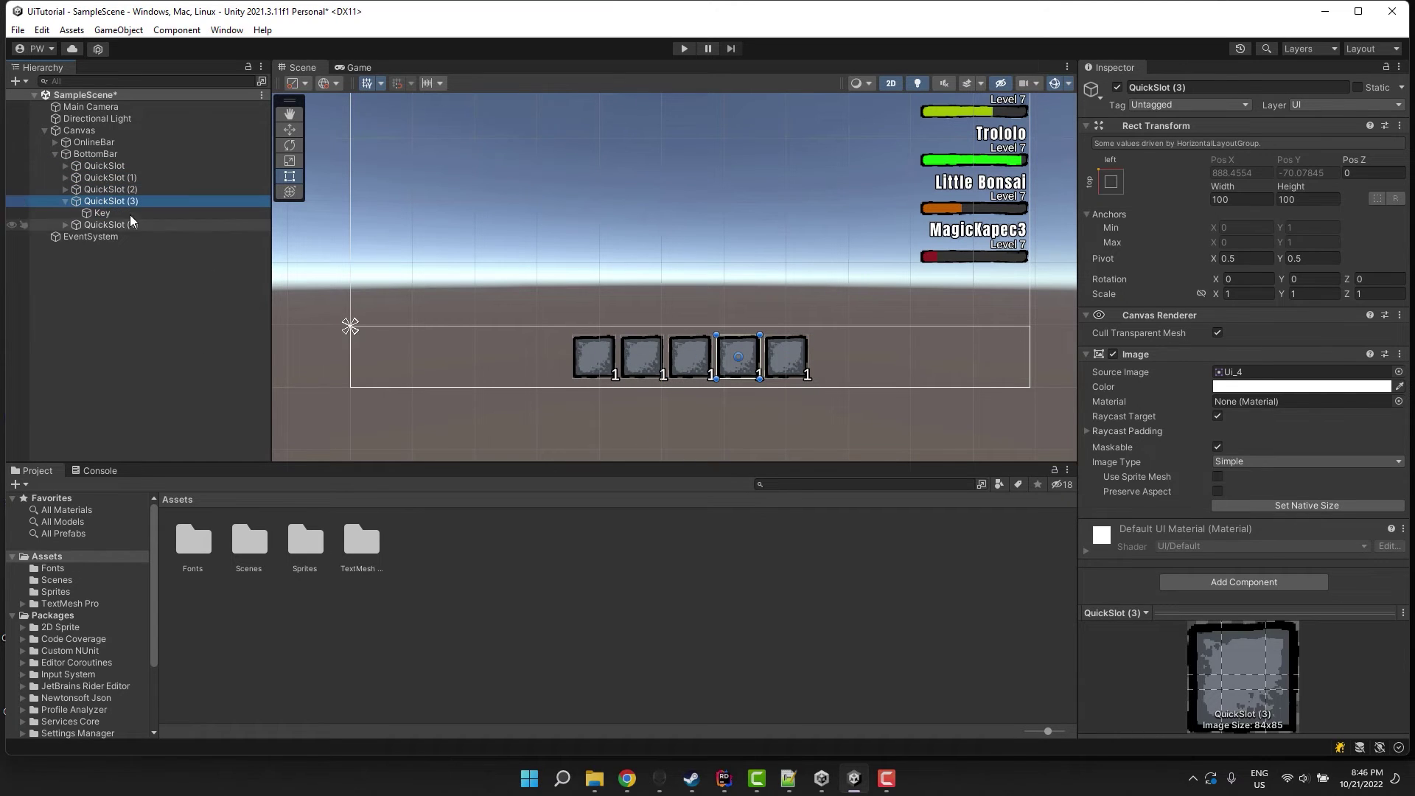
Change the Key text of QuickSlot (1) to 2 and of QuickSlot (2) to 3.
click(65, 178)
click(101, 190)
text(2)
click(65, 201)
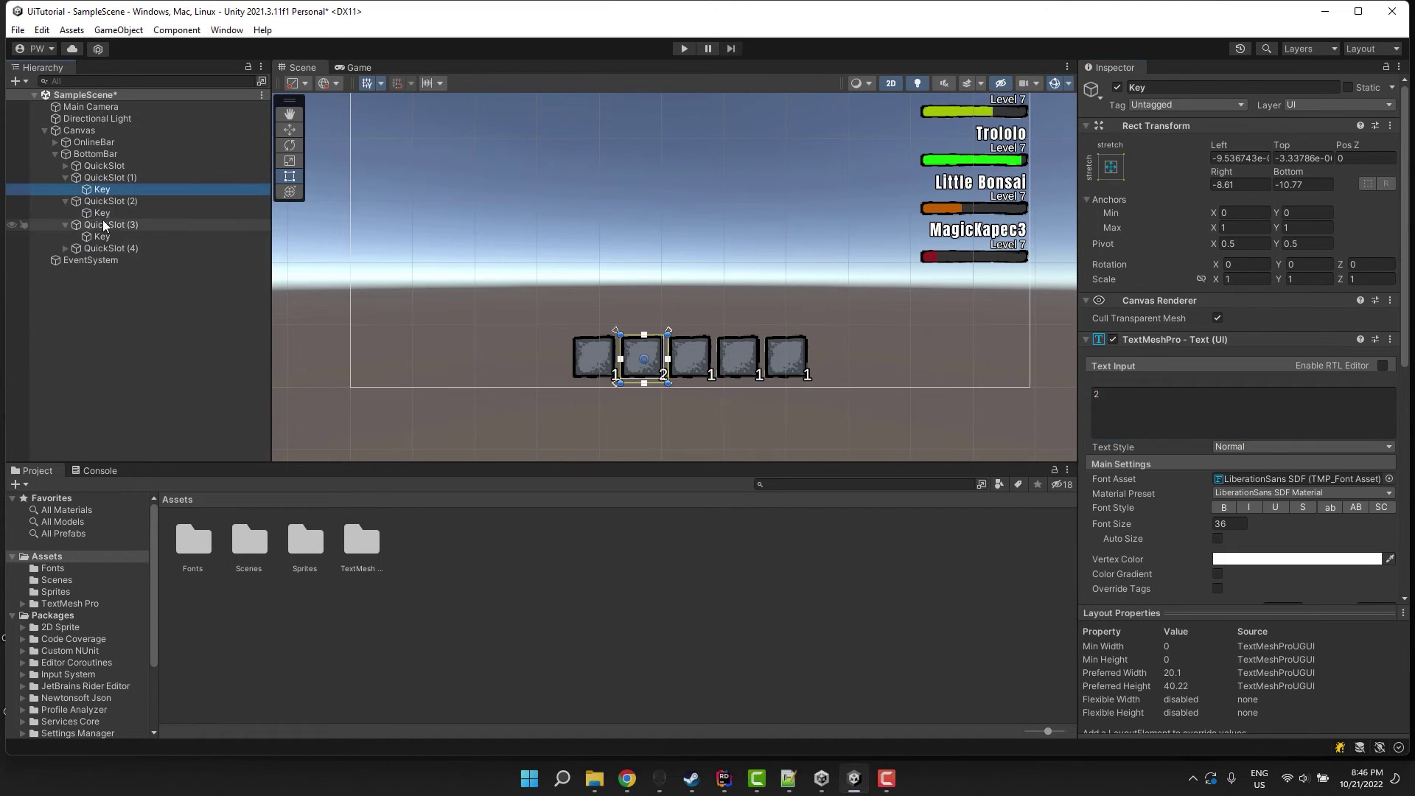
click(101, 213)
click(1113, 394)
key(BackSpace)
text(3)
Change the Key text of QuickSlot (3) to Q and of QuickSlot (4) to E.
click(110, 236)
click(1121, 398)
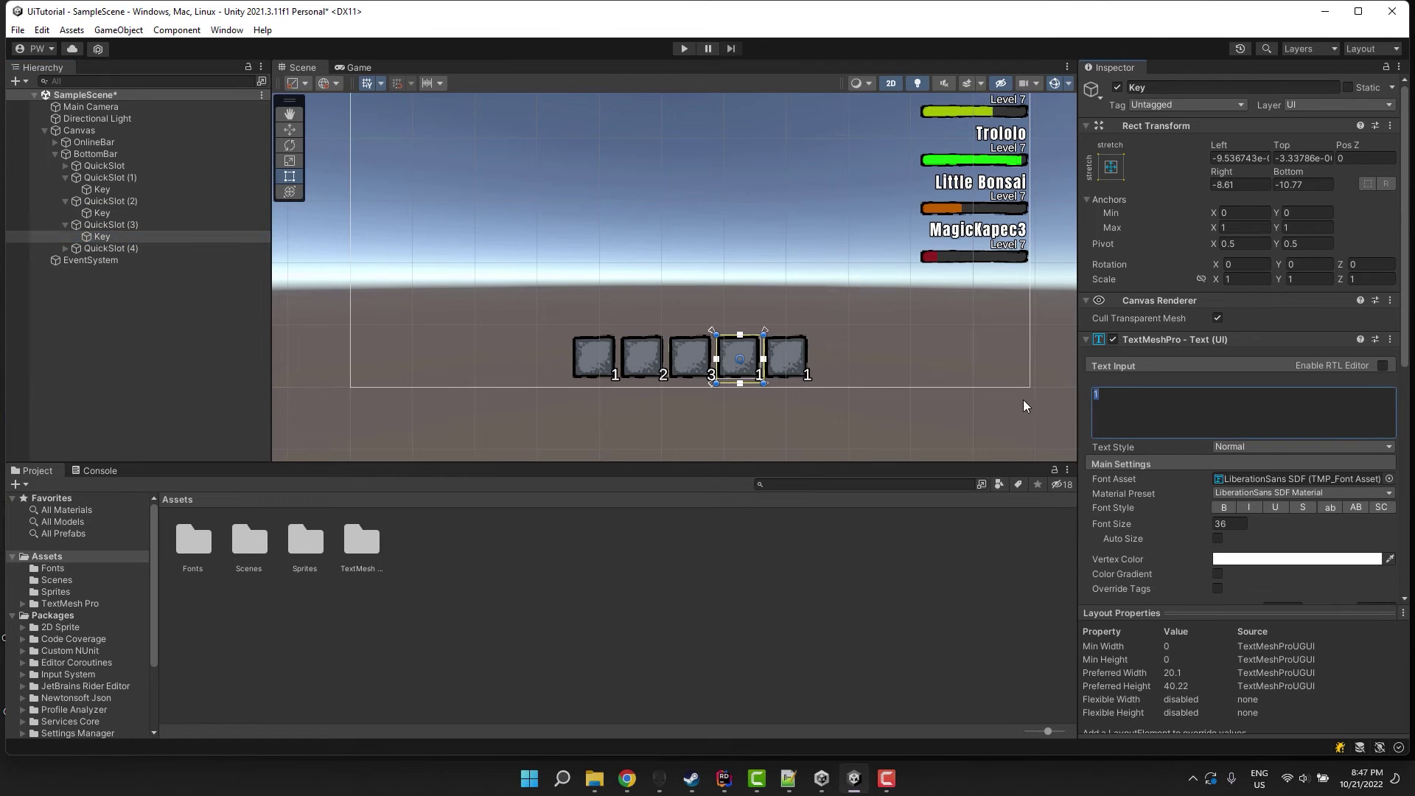
key(BackSpace)
text(Q)
click(65, 248)
click(85, 260)
click(1162, 388)
key(BackSpace)
text(E)
click(835, 570)
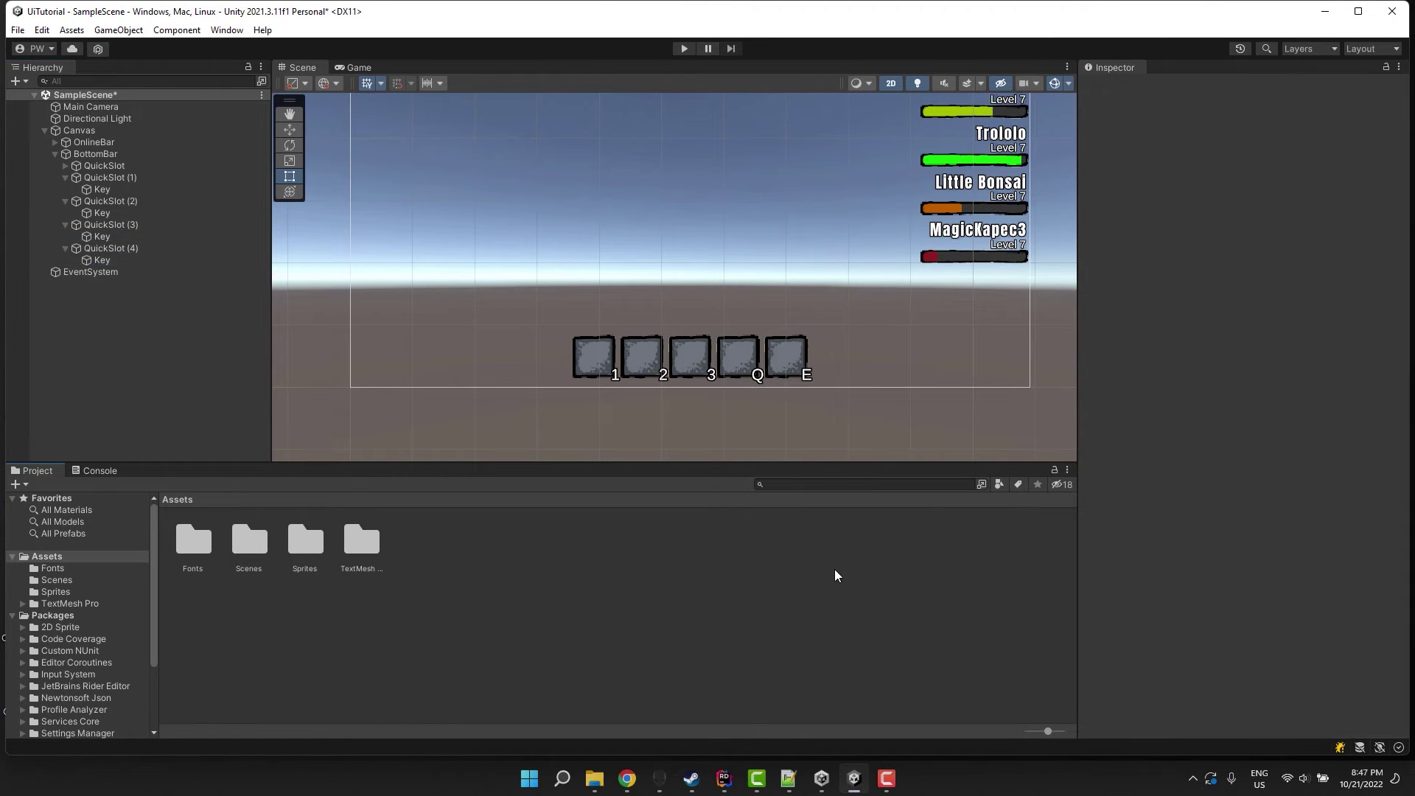
Select the Key texts of all five slots and increase their Right offset to move the labels slightly inward.
scroll(878, 365, up, 6)
mouse_move(878, 365)
middle_down()
mouse_move(894, 347)
mouse_move(922, 370)
mouse_move(879, 391)
middle_up()
scroll(920, 389, down, 3)
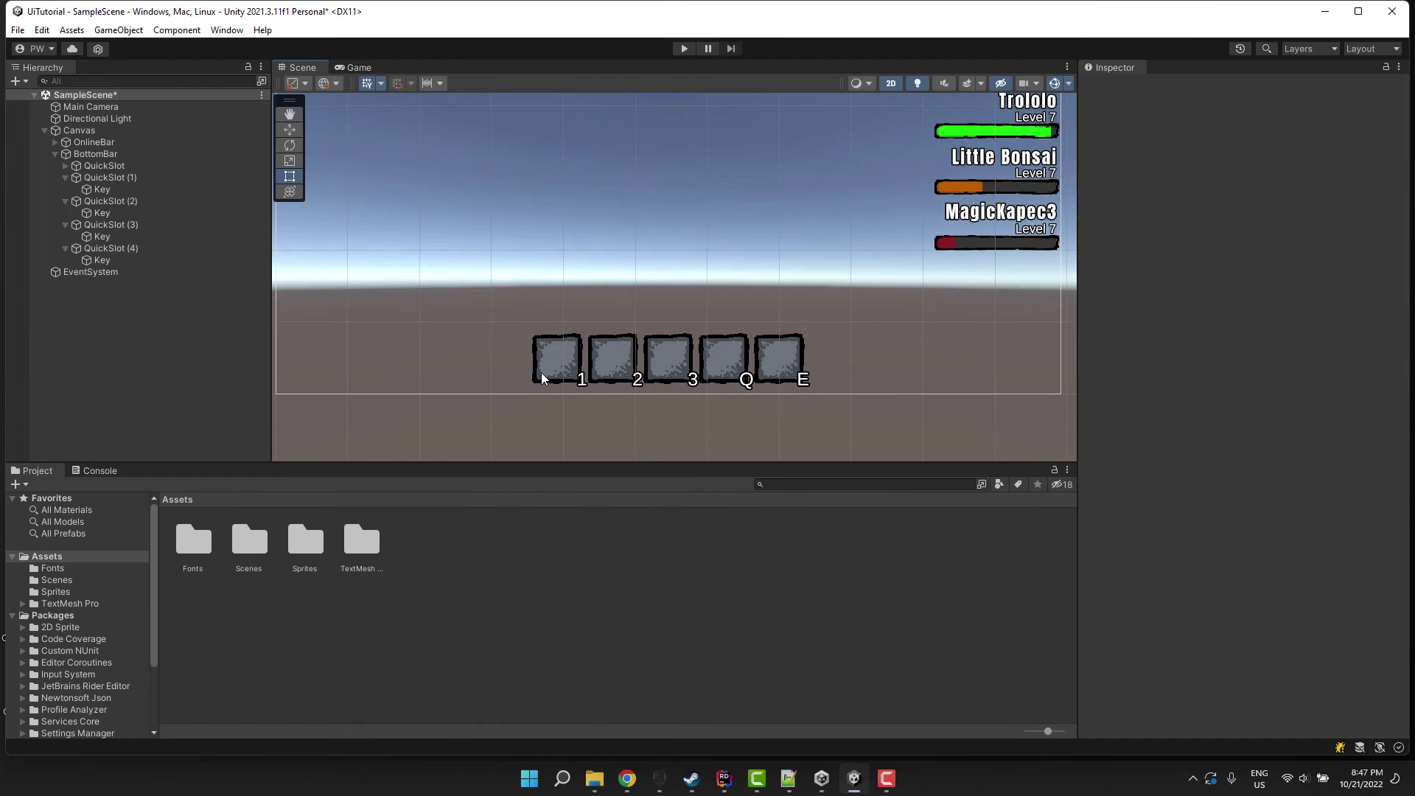
click(87, 260)
ctrl+click(91, 237)
ctrl+click(92, 213)
ctrl+click(91, 190)
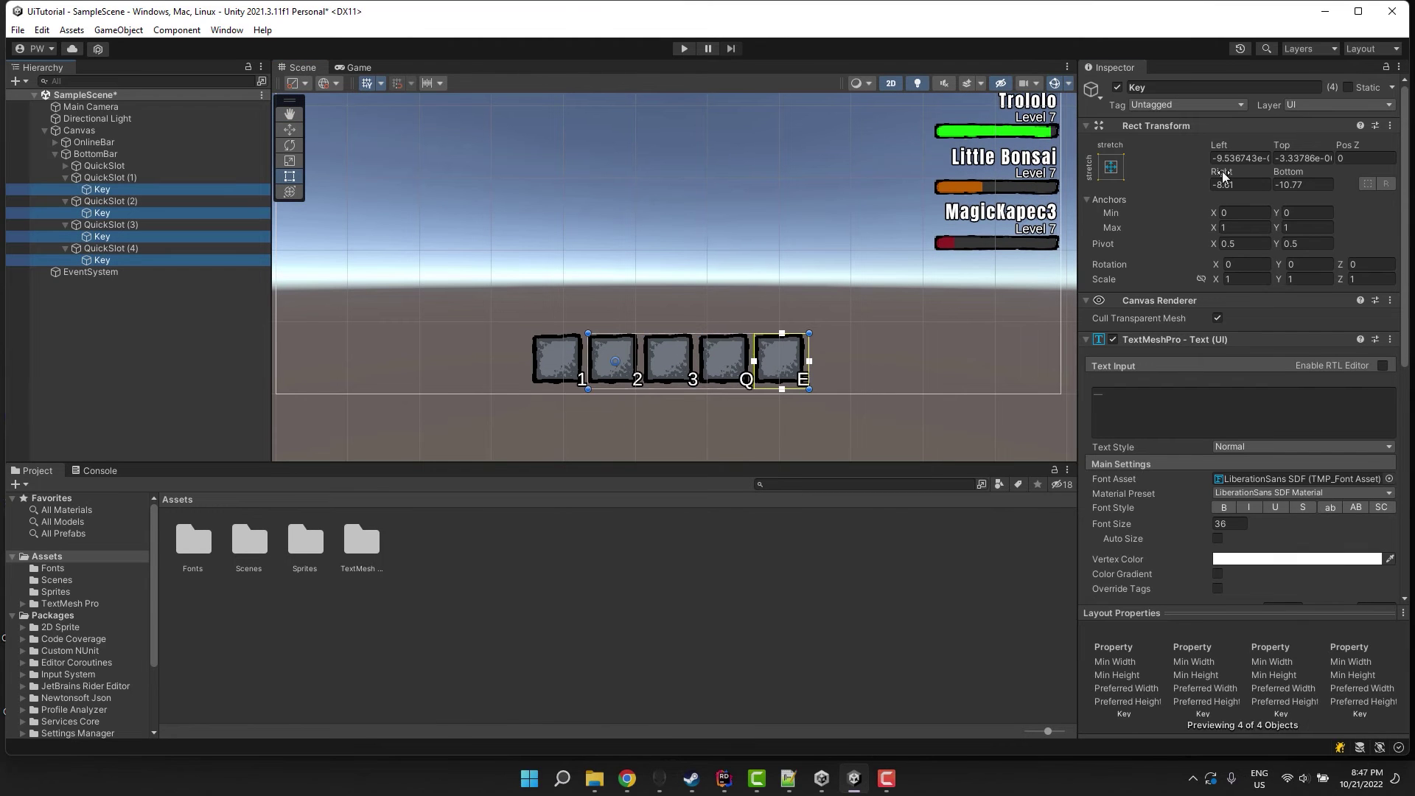
drag(1224, 177, 1338, 177)
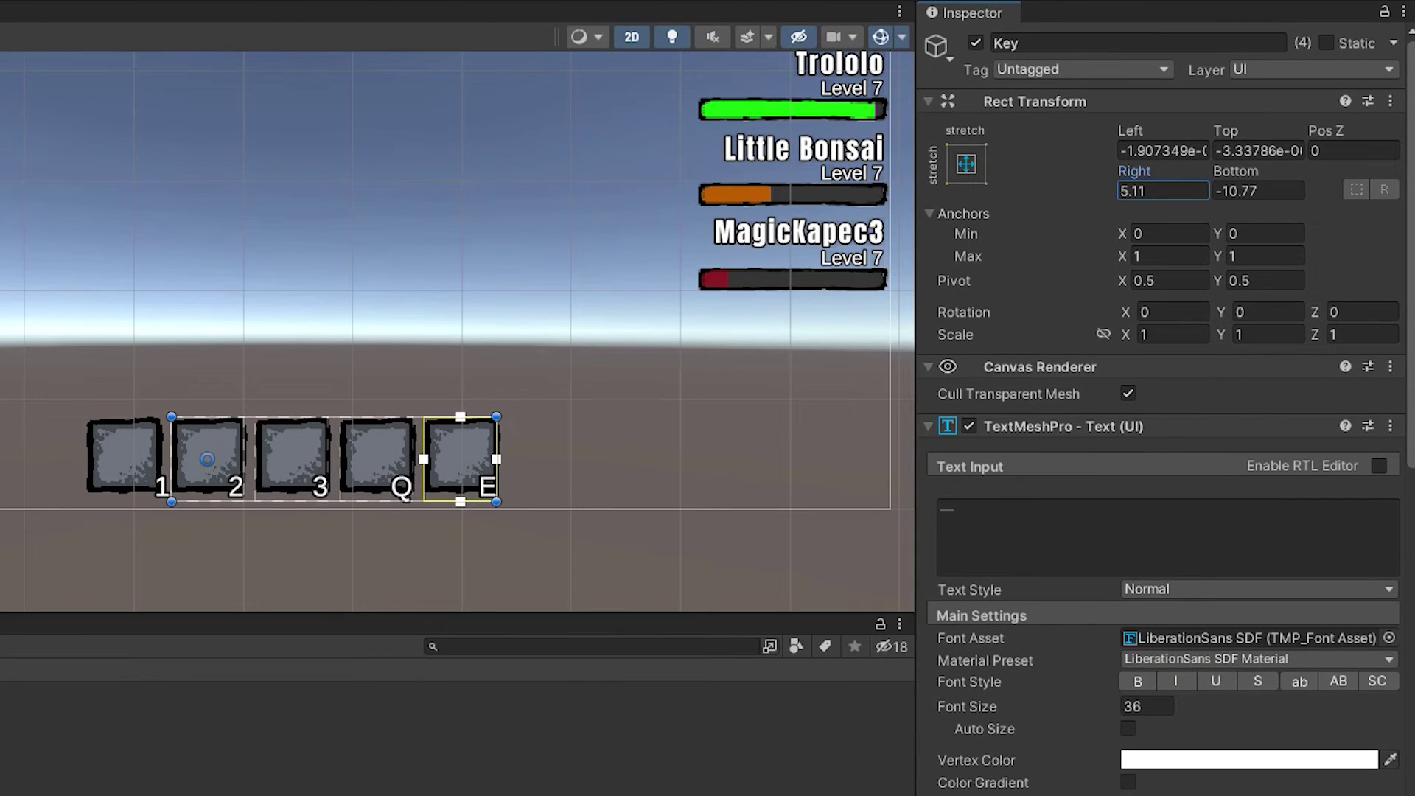
key(ctrl+z)
ctrl+click(0, 155)
drag(1138, 170, 1293, 172)
click(432, 581)
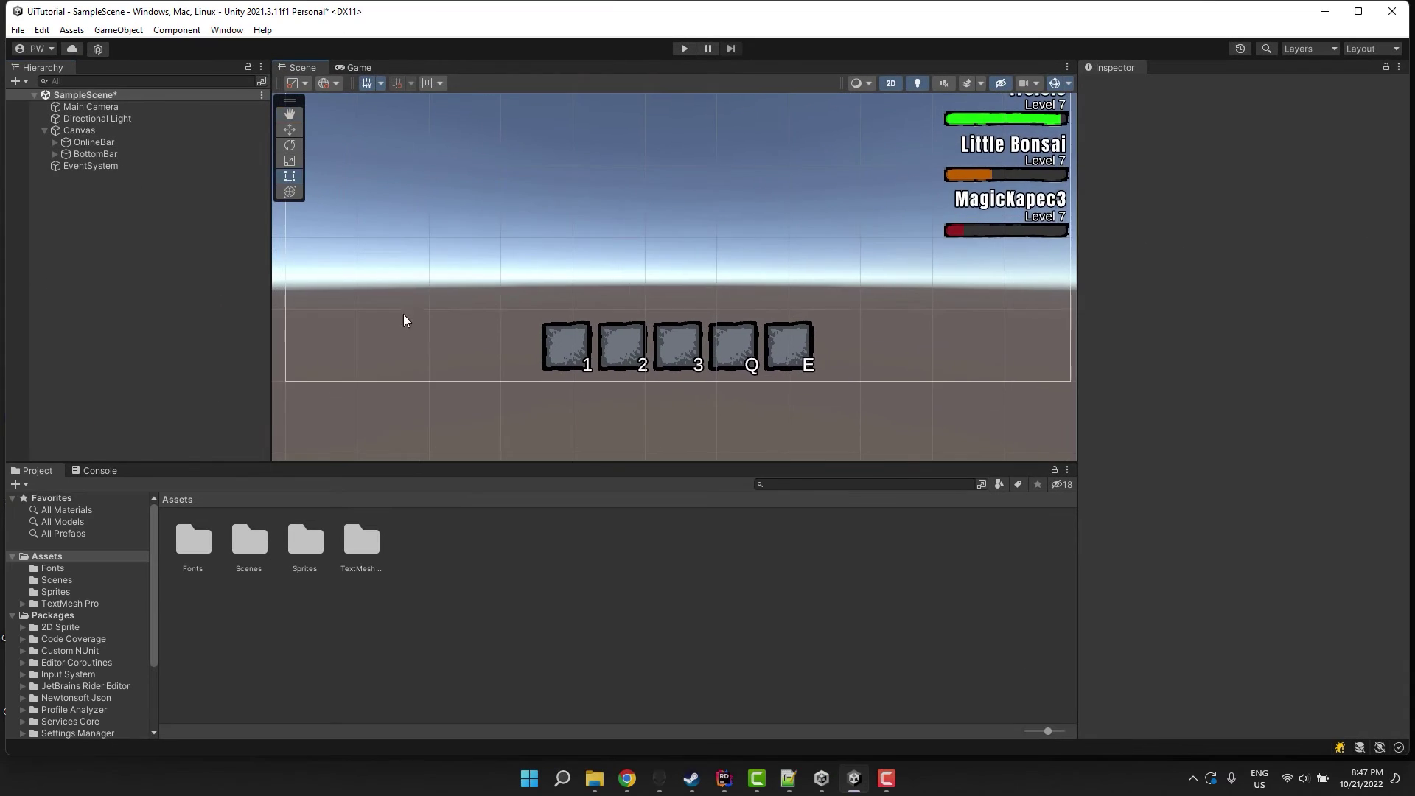
Show the Game view and resize it to check how the slot bar adapts.
click(354, 67)
drag(1002, 464, 1032, 472)
drag(1080, 410, 1128, 457)
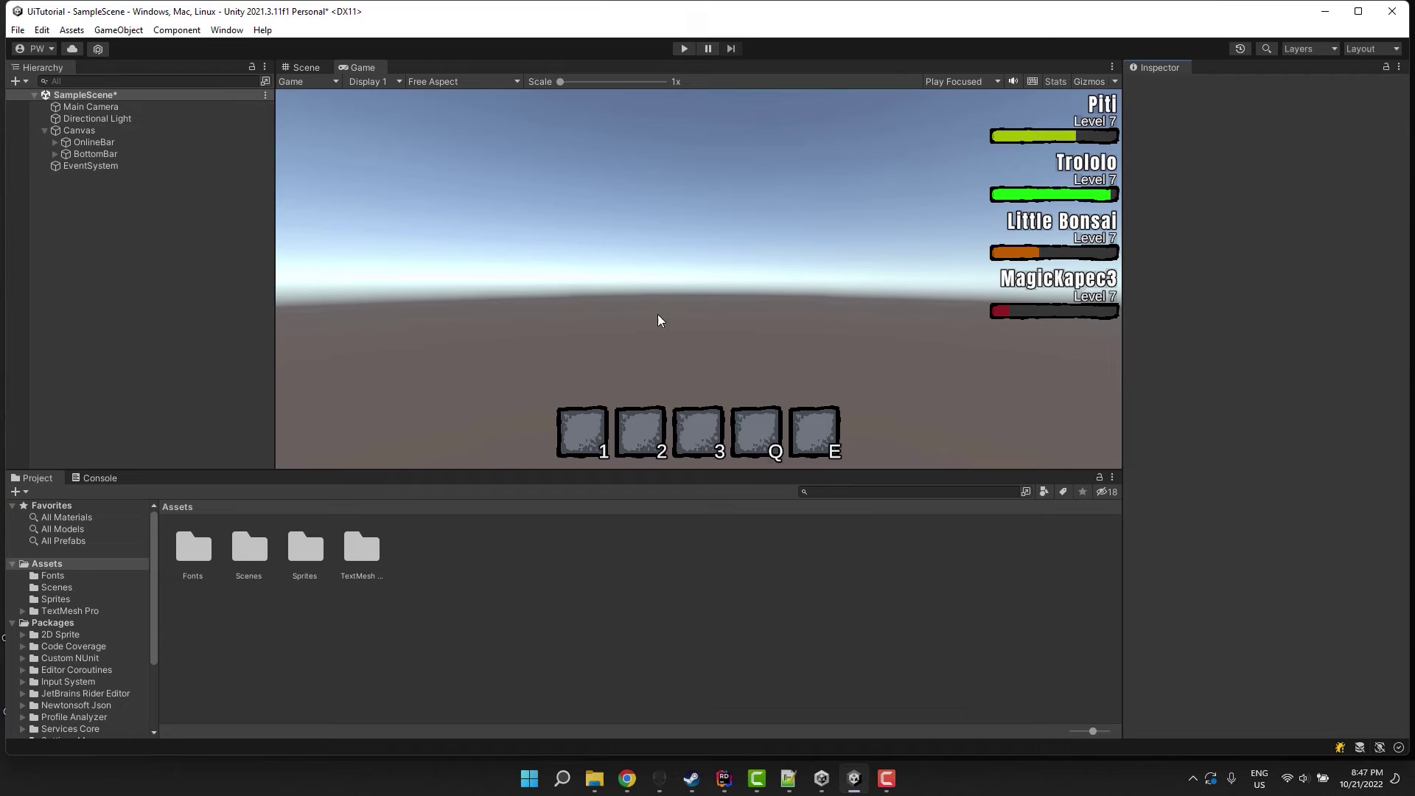
Add a UI Image named HpBall as a child of BottomBar.
click(54, 154)
click(54, 153)
click(65, 178)
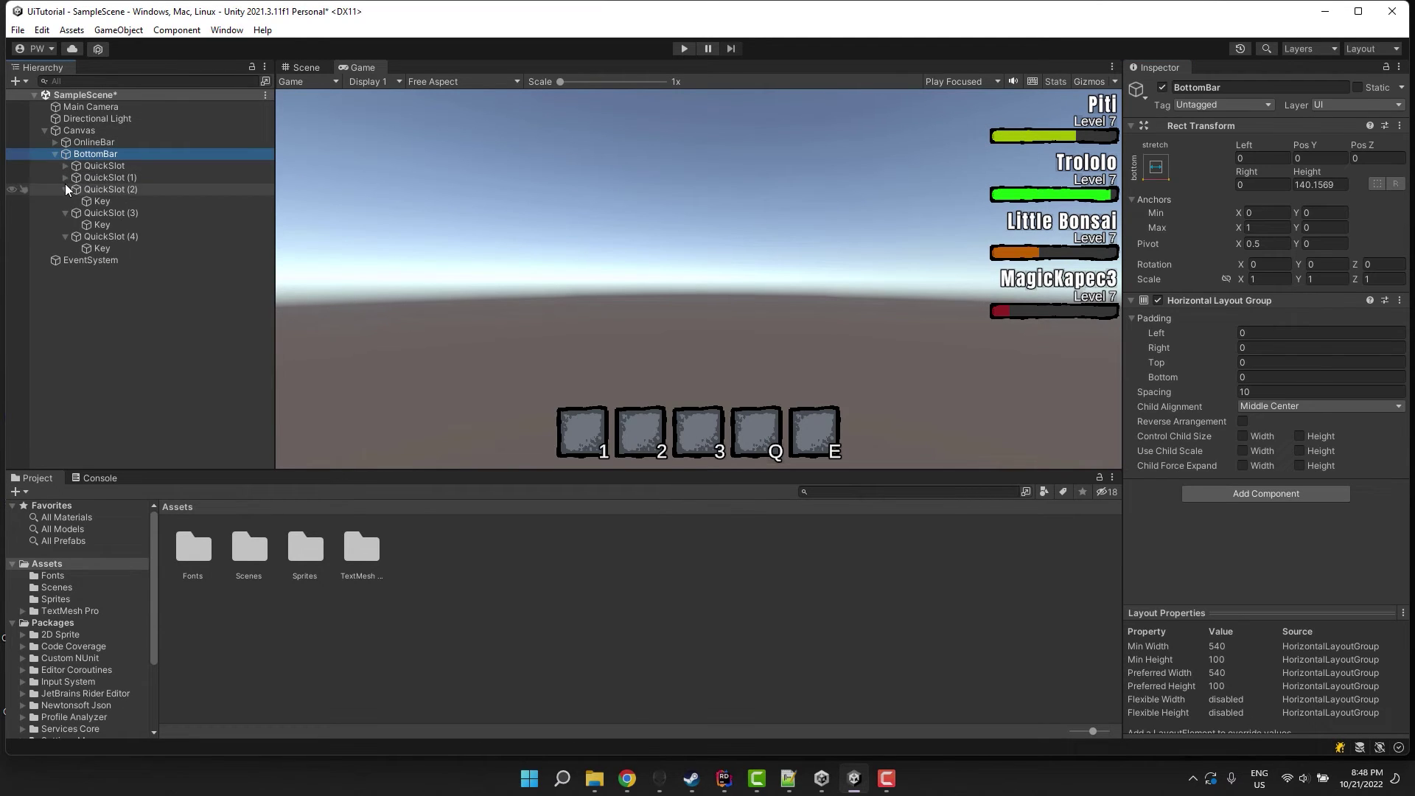
click(66, 189)
click(65, 201)
click(65, 212)
right_click(85, 152)
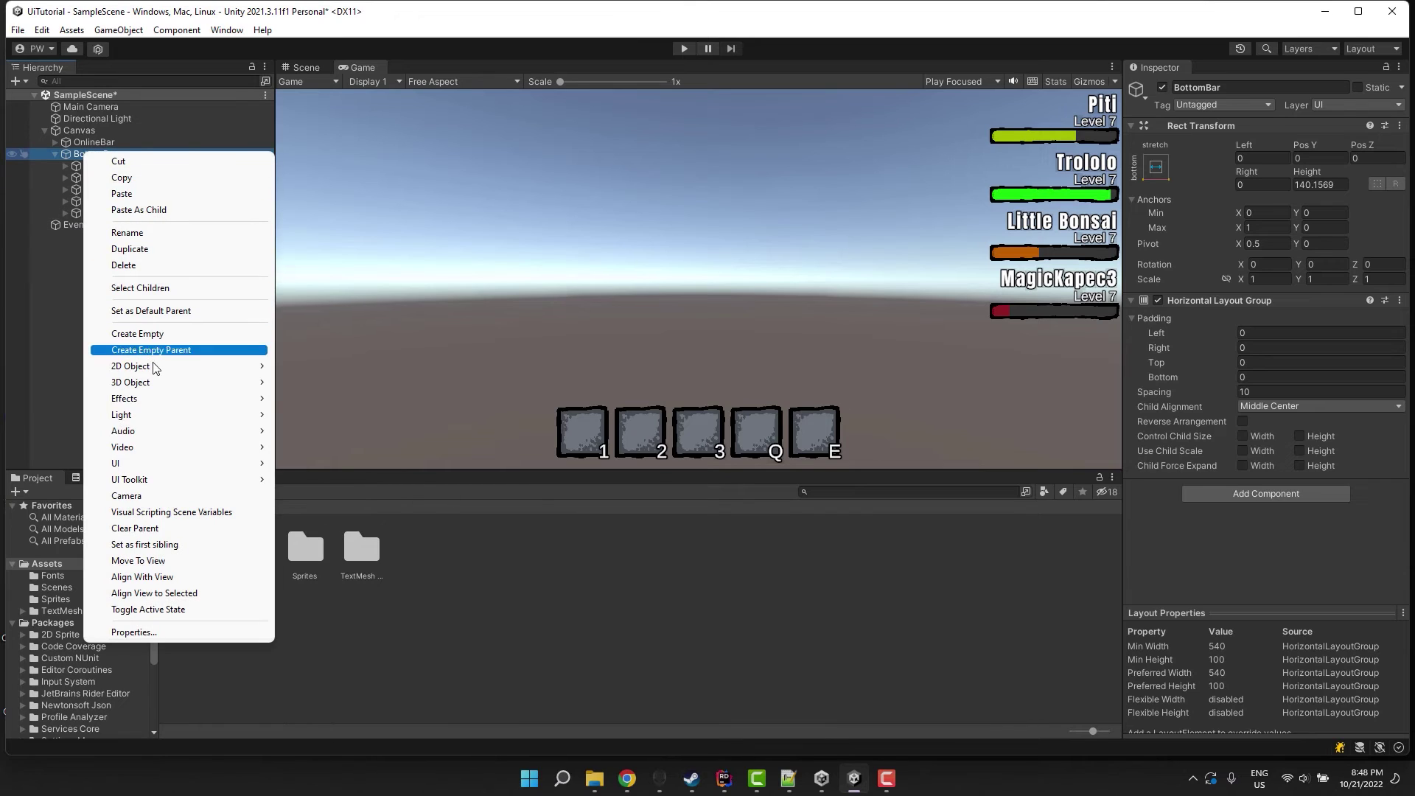
mouse_move(221, 463)
click(408, 463)
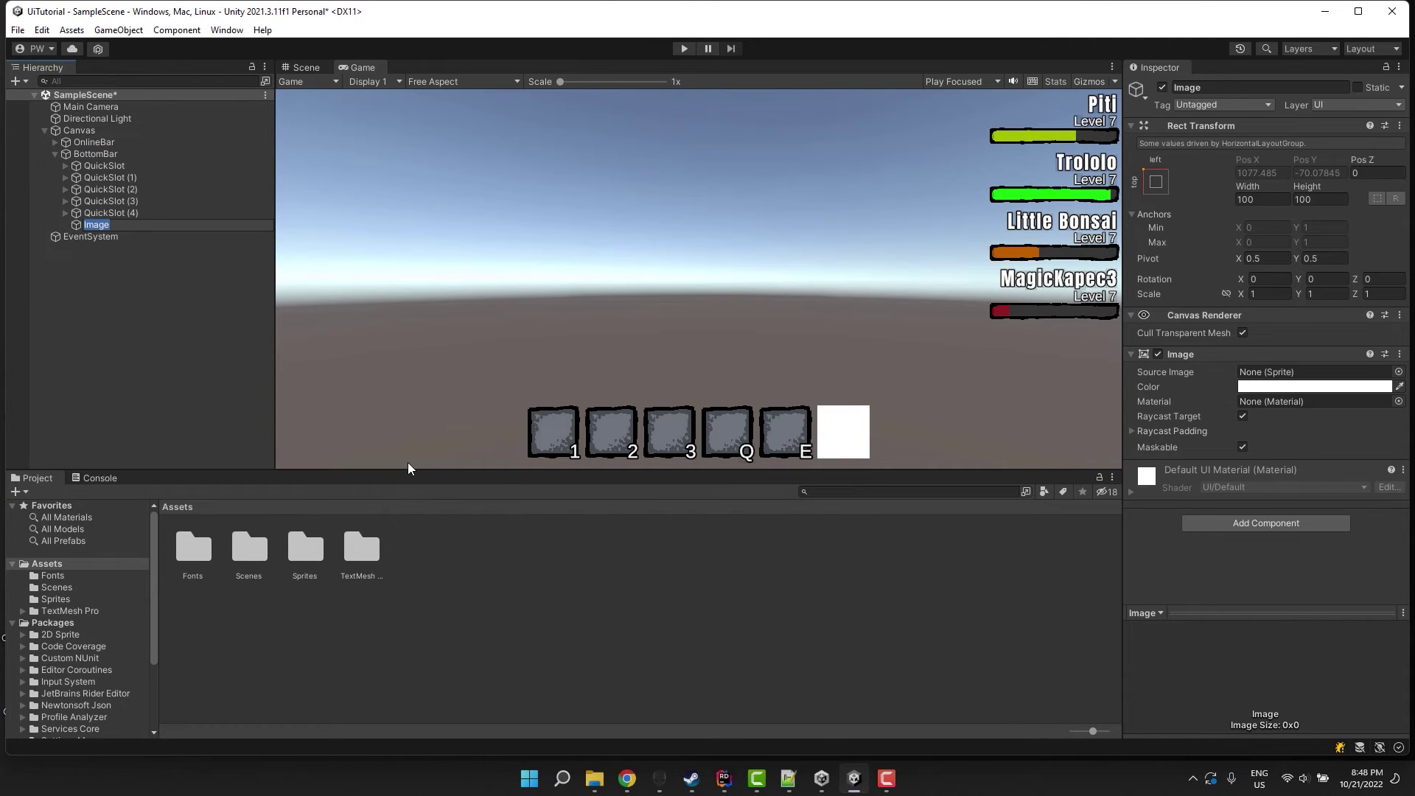
text(HpBar)
key(Return)
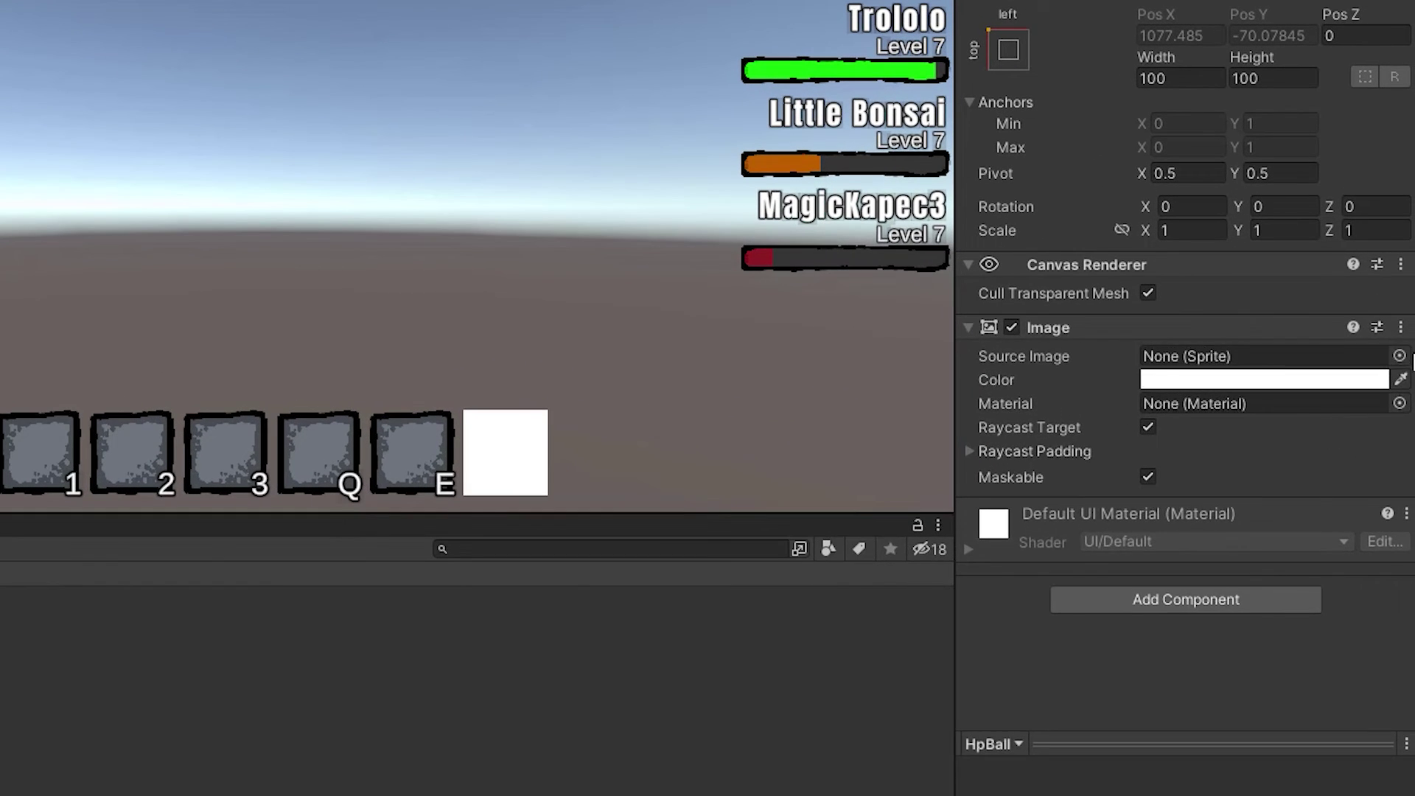
Assign the Ui_5 sprite as HpBall's Source Image and tint it red.
click(1399, 371)
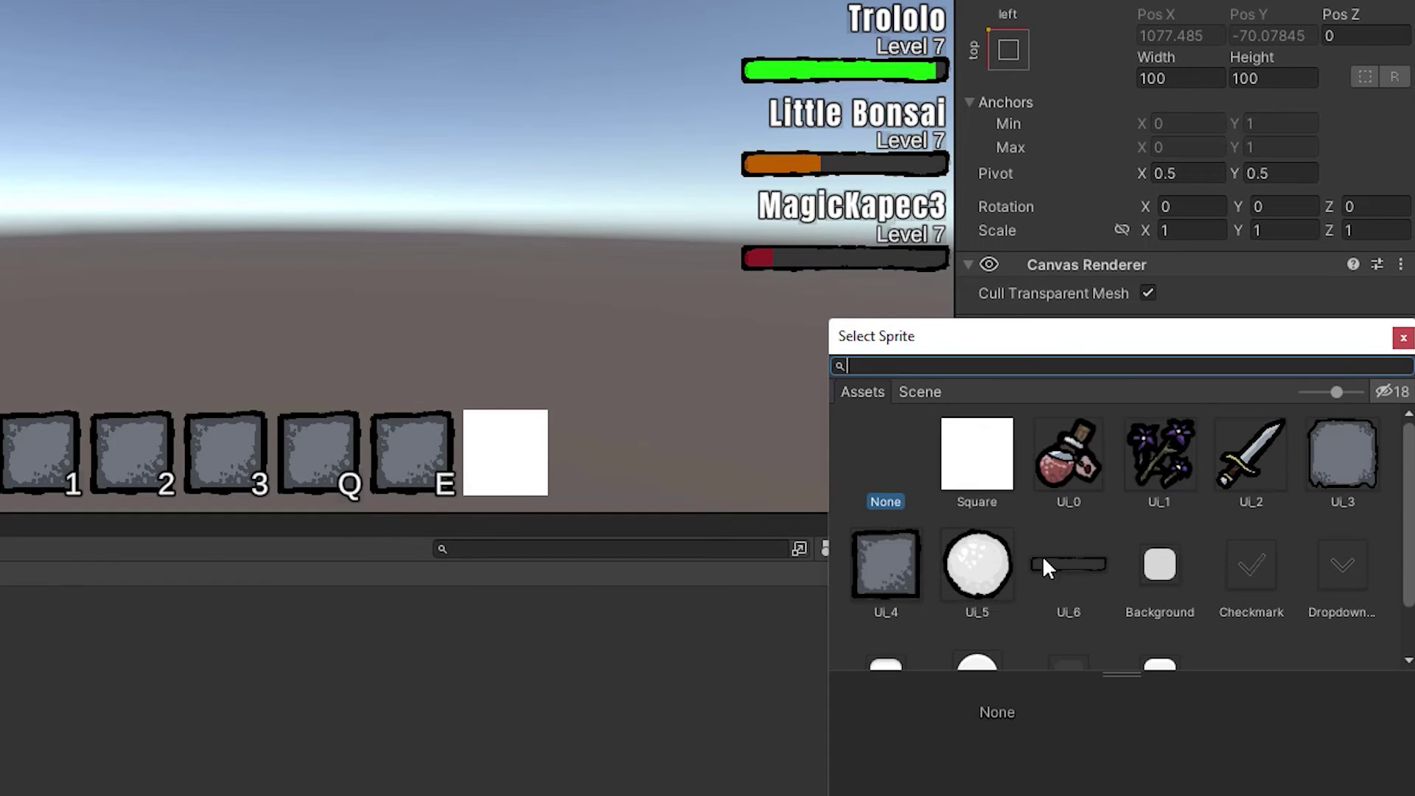
click(984, 575)
click(984, 575)
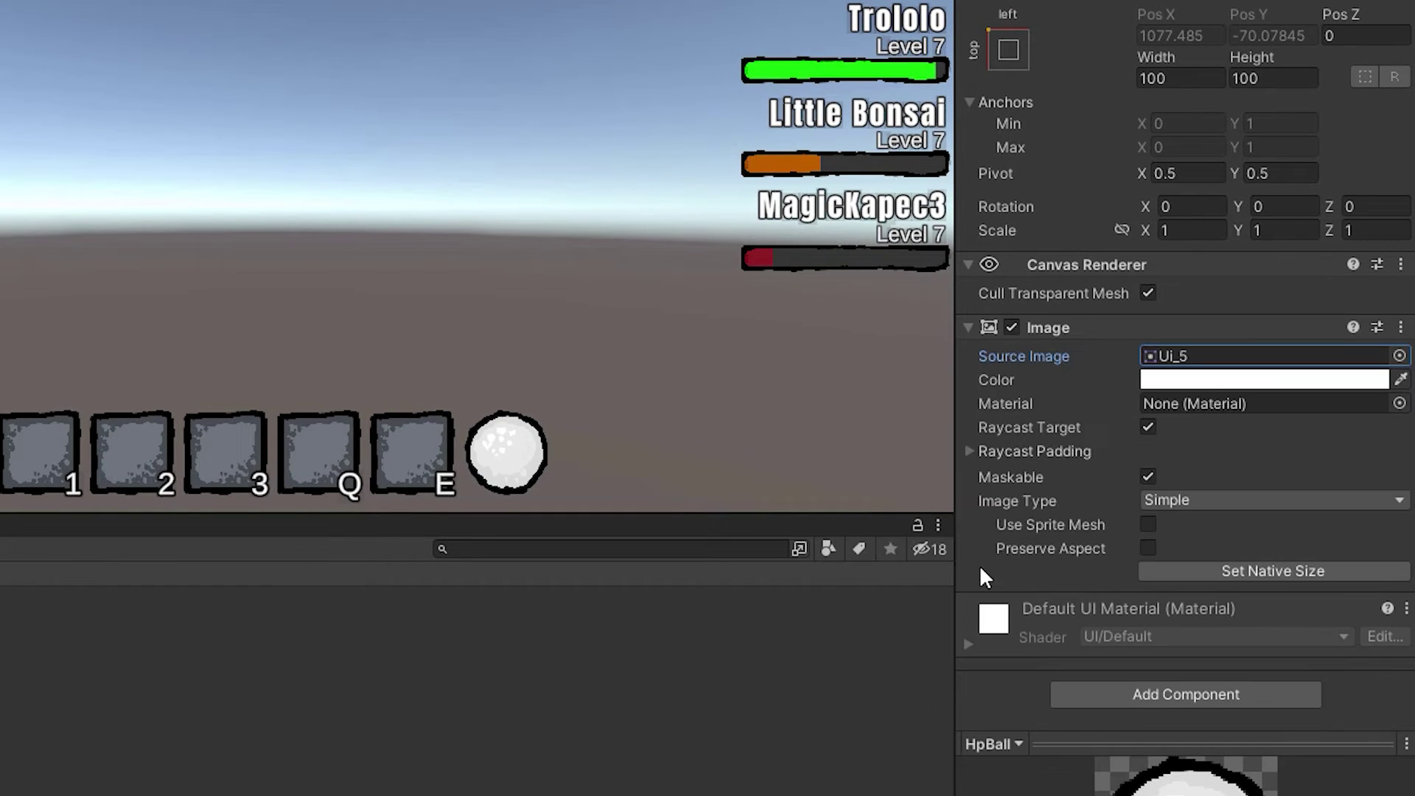
click(1188, 381)
click(1294, 532)
drag(1295, 534, 1335, 528)
Move HpBall above the first QuickSlot in BottomBar and set its width and height to 200.
drag(91, 224, 96, 167)
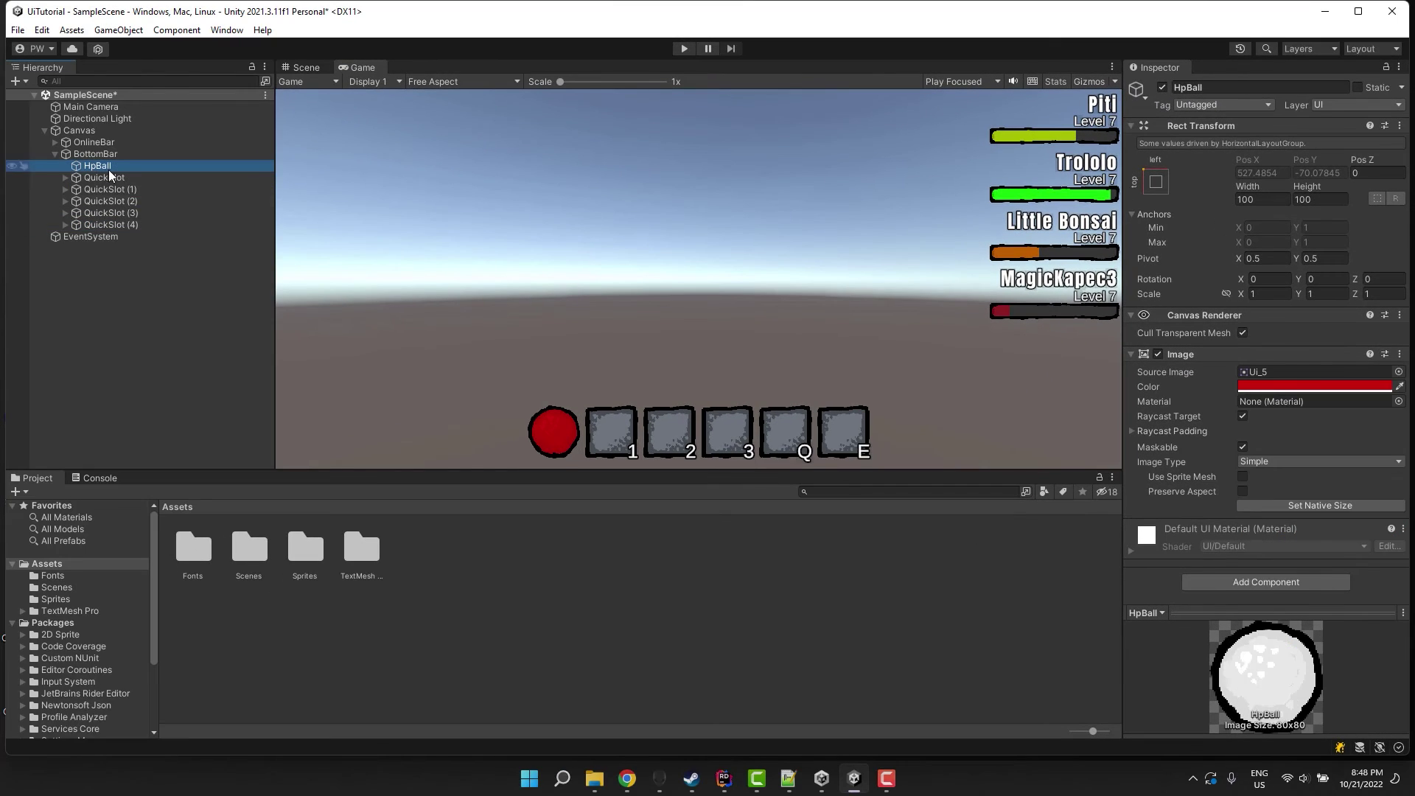
drag(1267, 190, 1411, 200)
drag(555, 249, 1156, 231)
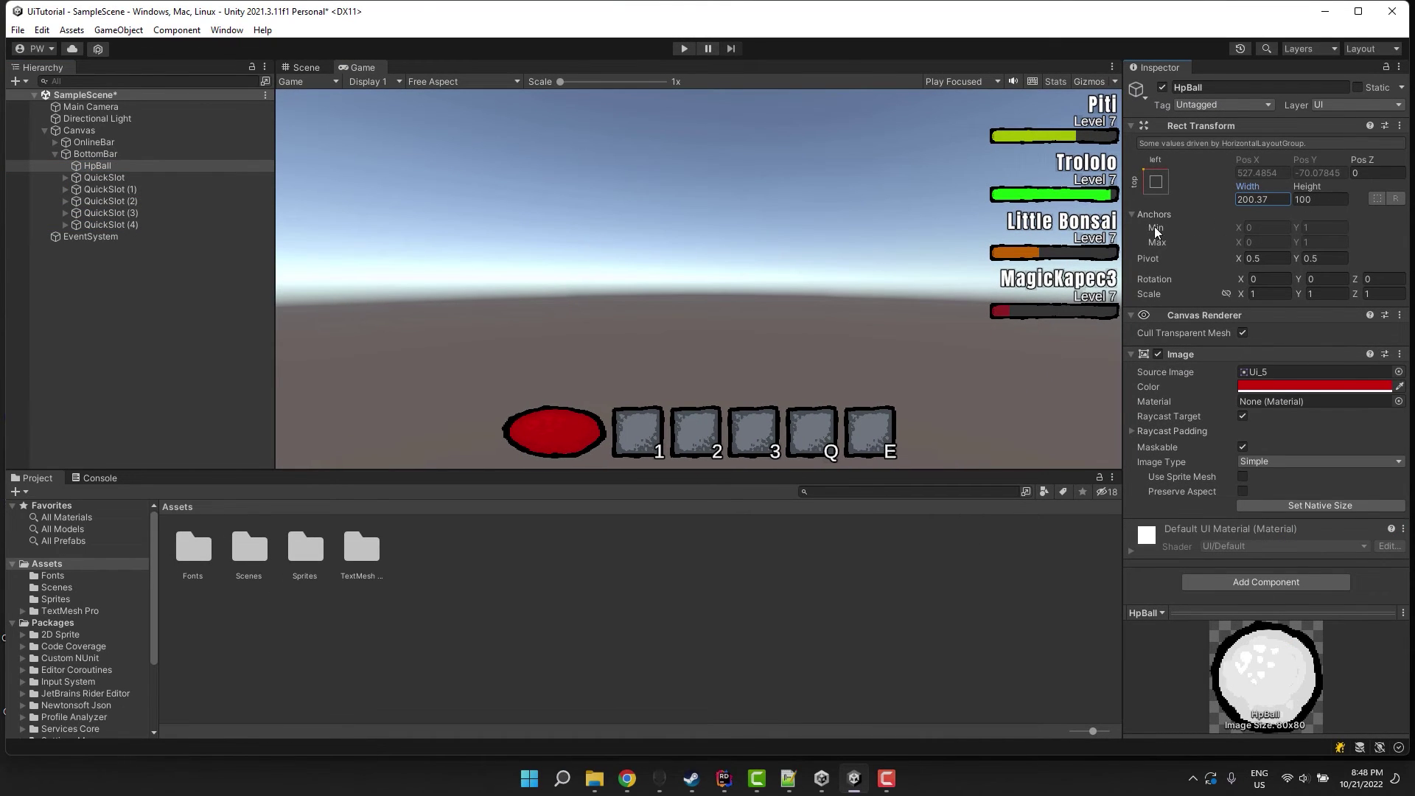
drag(1308, 193, 339, 245)
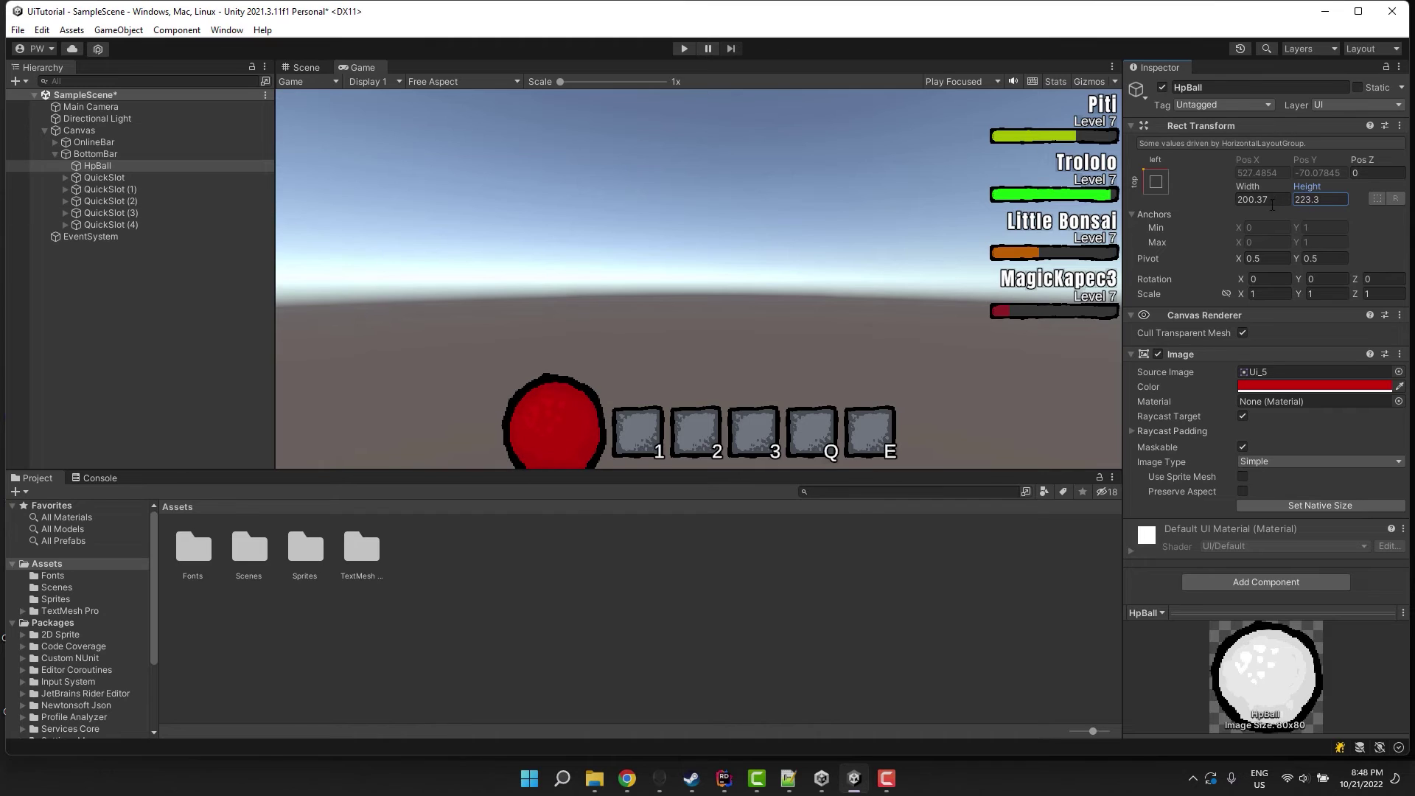
text(200)
key(Tab)
text(200)
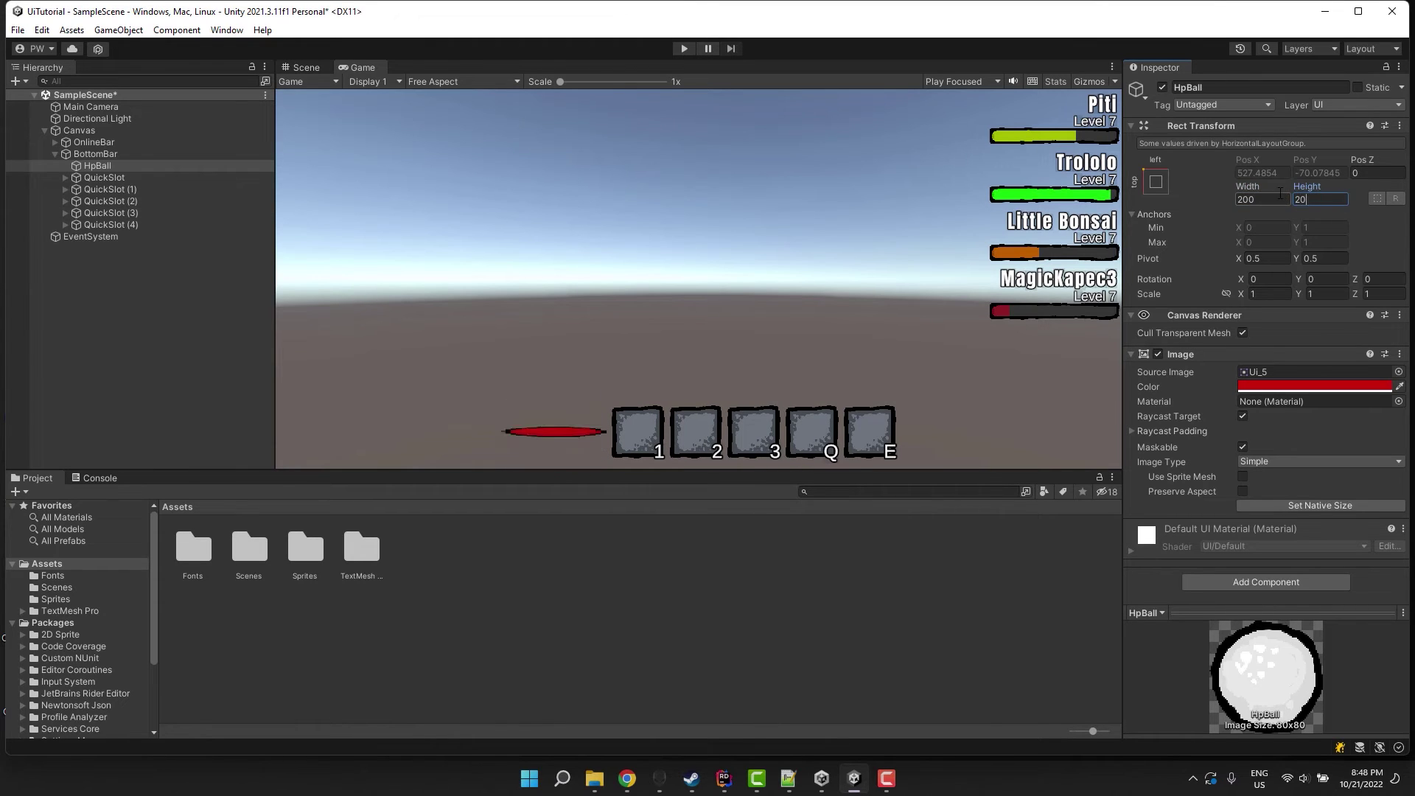
key(Tab)
Duplicate HpBall and rename the copy ManaBall.
click(84, 166)
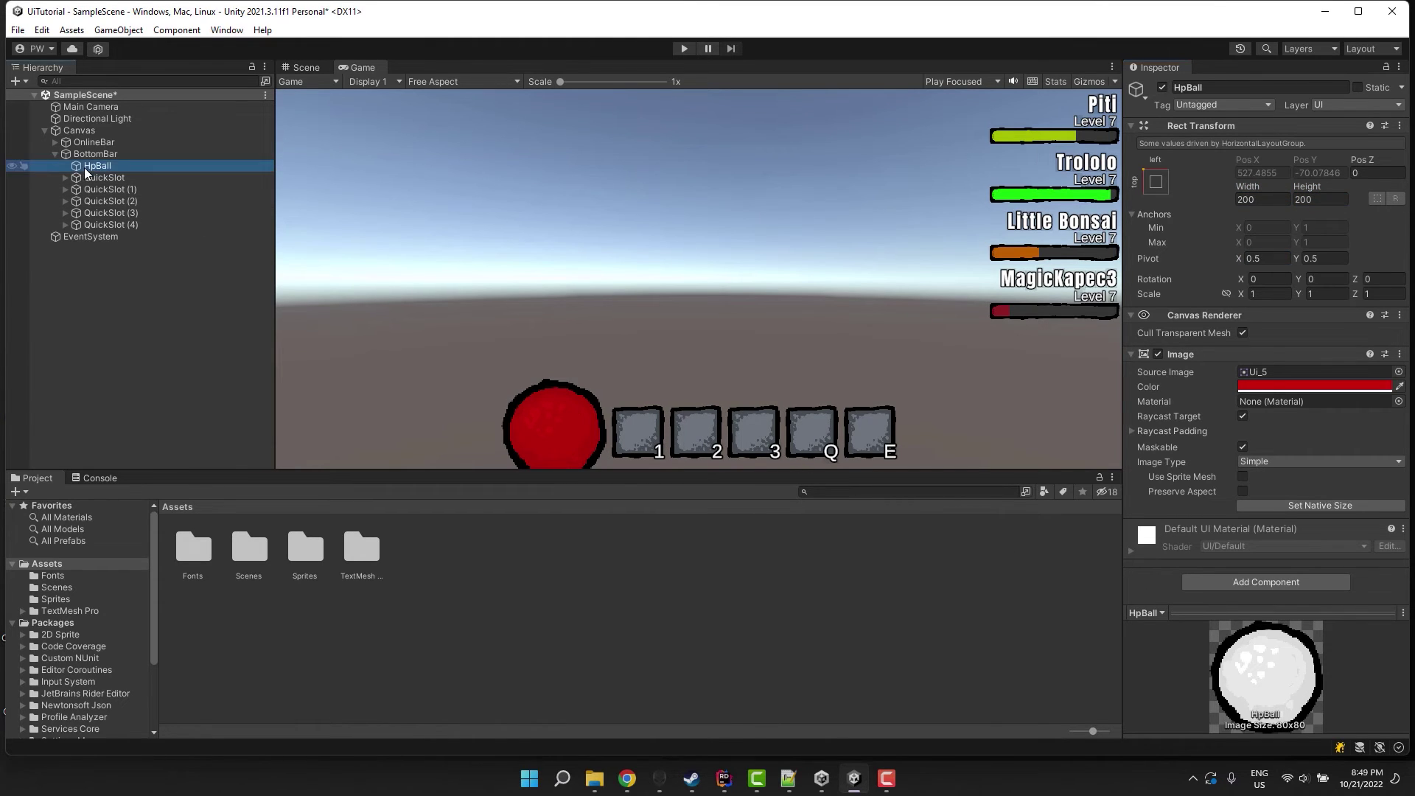
key(ctrl+d)
click(1173, 87)
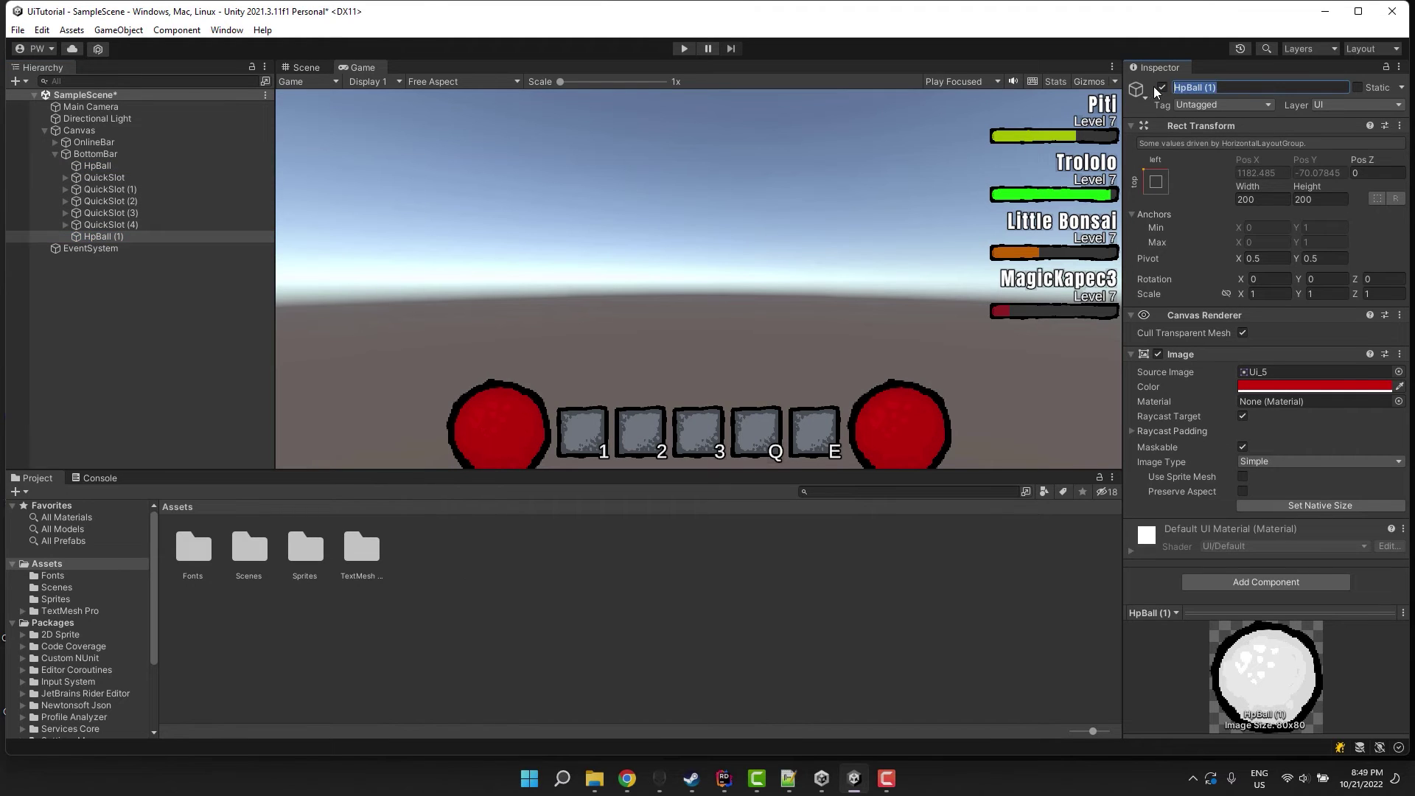
text(Mana)
key(shift+End)
key(BackSpace)
text(Ball)
key(Return)
Change ManaBall's image color to blue, hex 0C61C8.
click(1274, 388)
drag(1267, 565, 1265, 543)
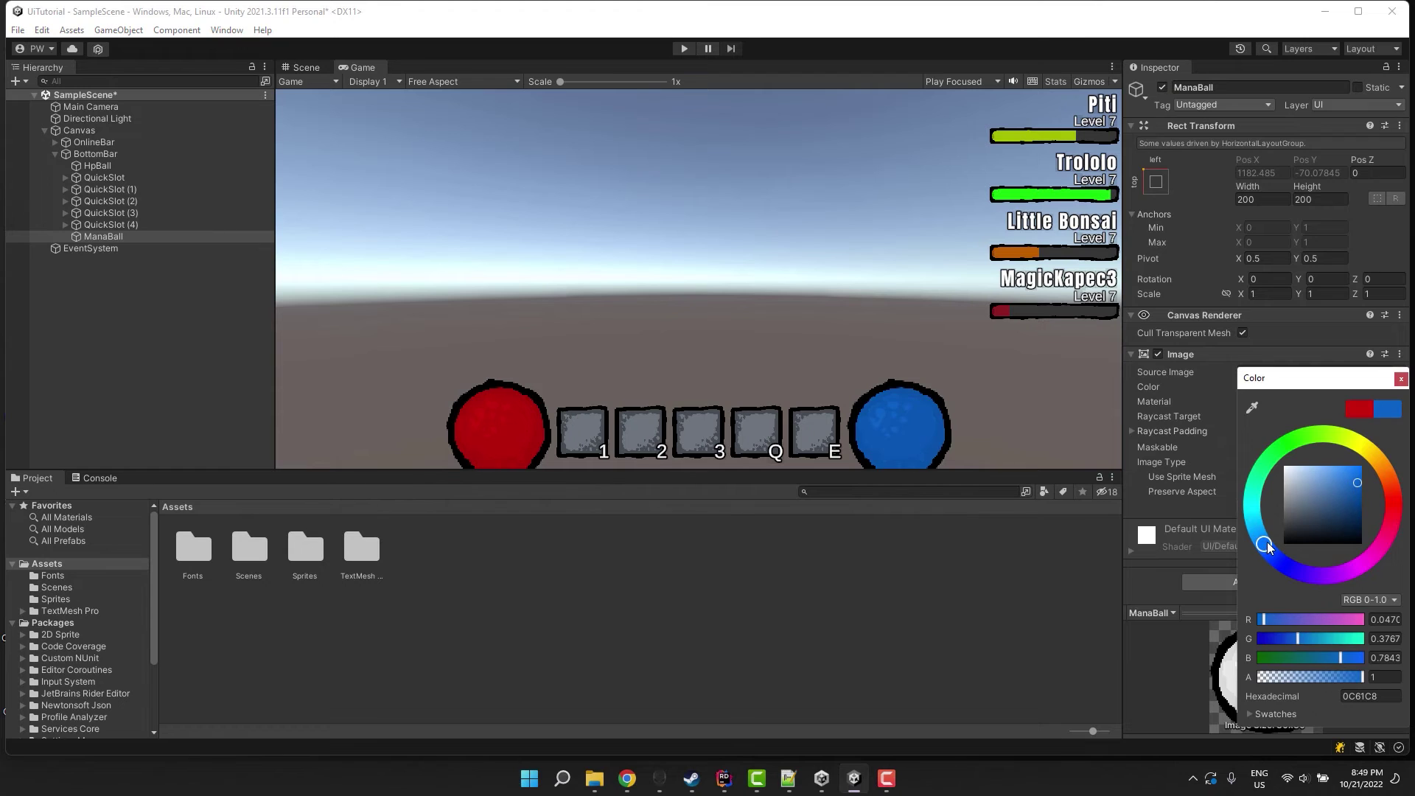
click(878, 582)
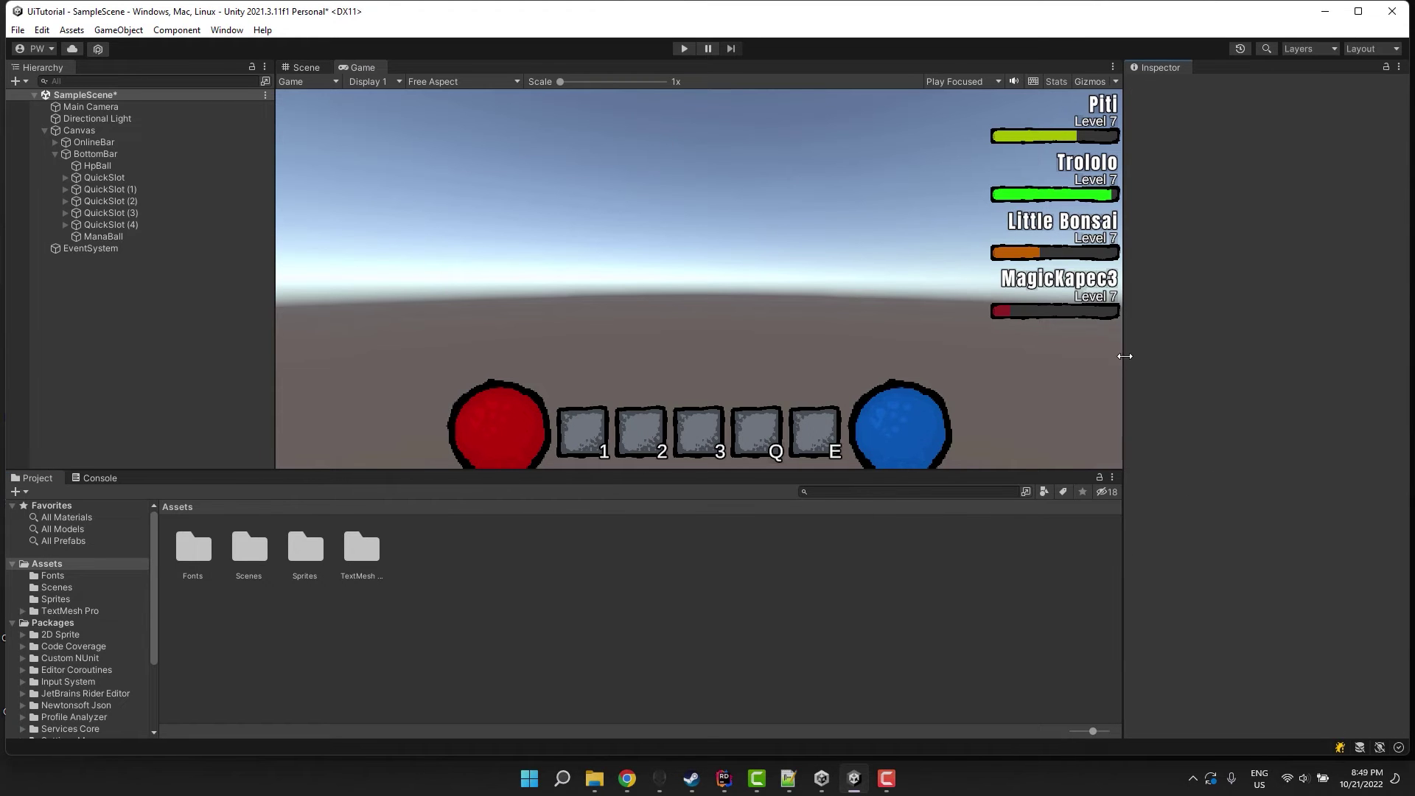
Set the Canvas Scaler's Match value to 0.7 and resize the Game view to check how the UI scales.
drag(1124, 355, 1214, 363)
click(120, 130)
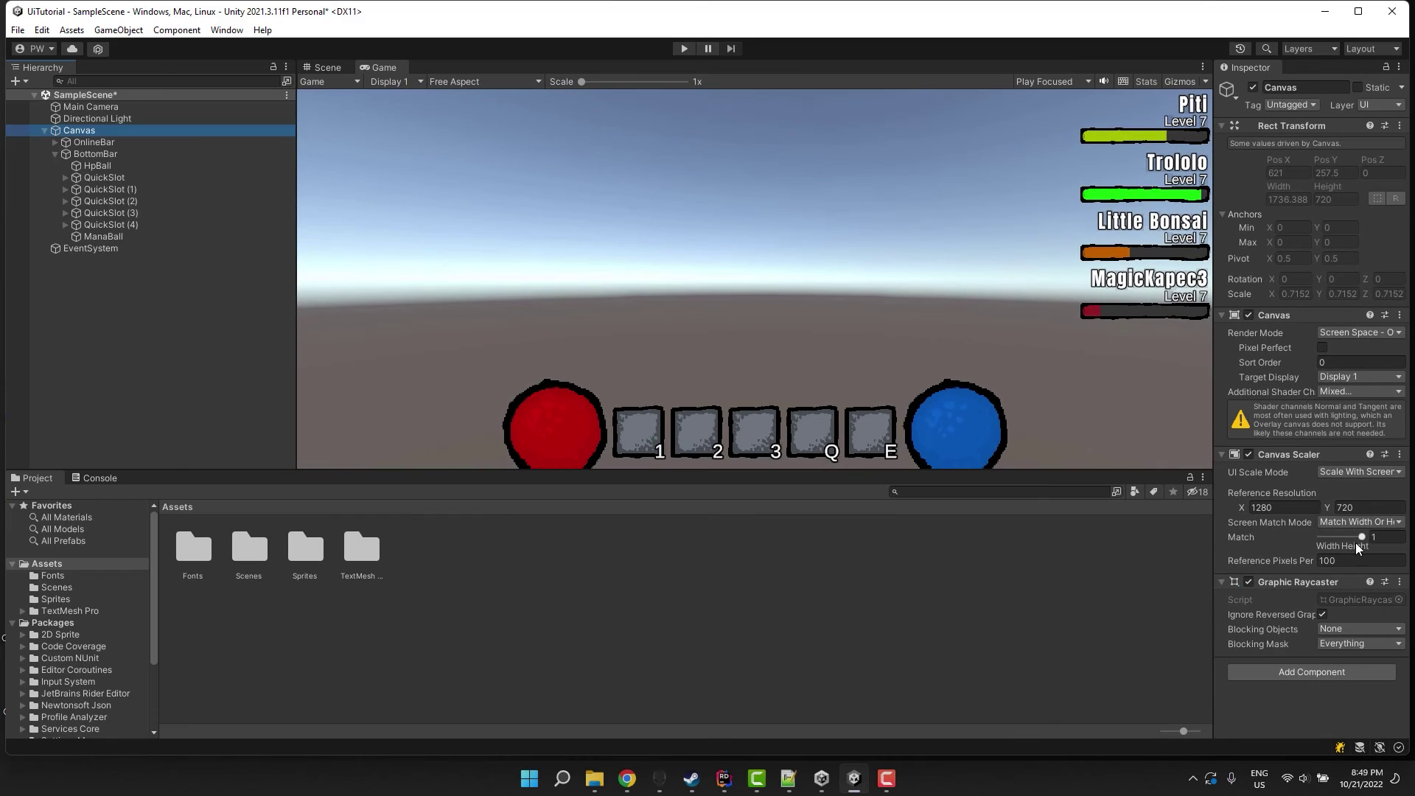
drag(1321, 551, 1223, 387)
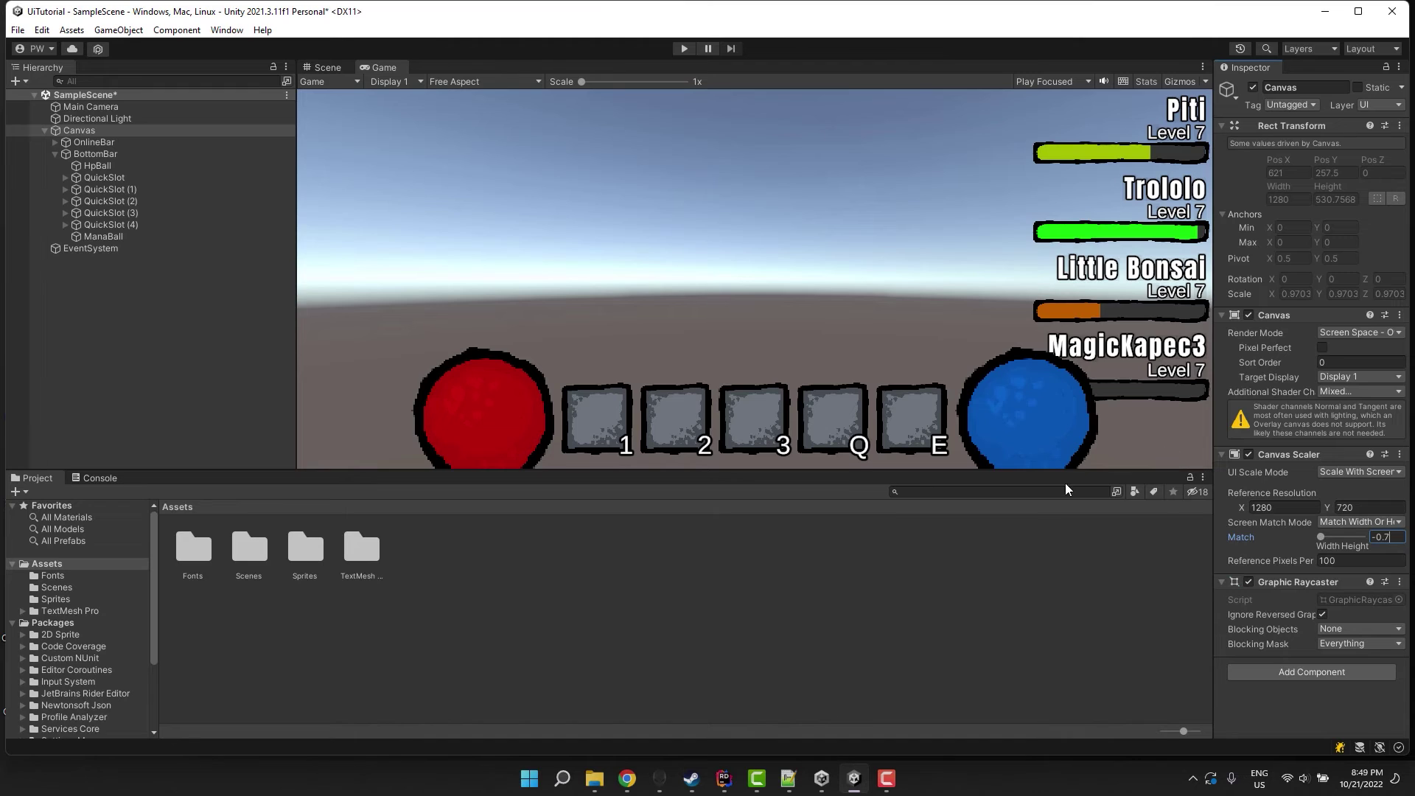
drag(1065, 471, 1066, 544)
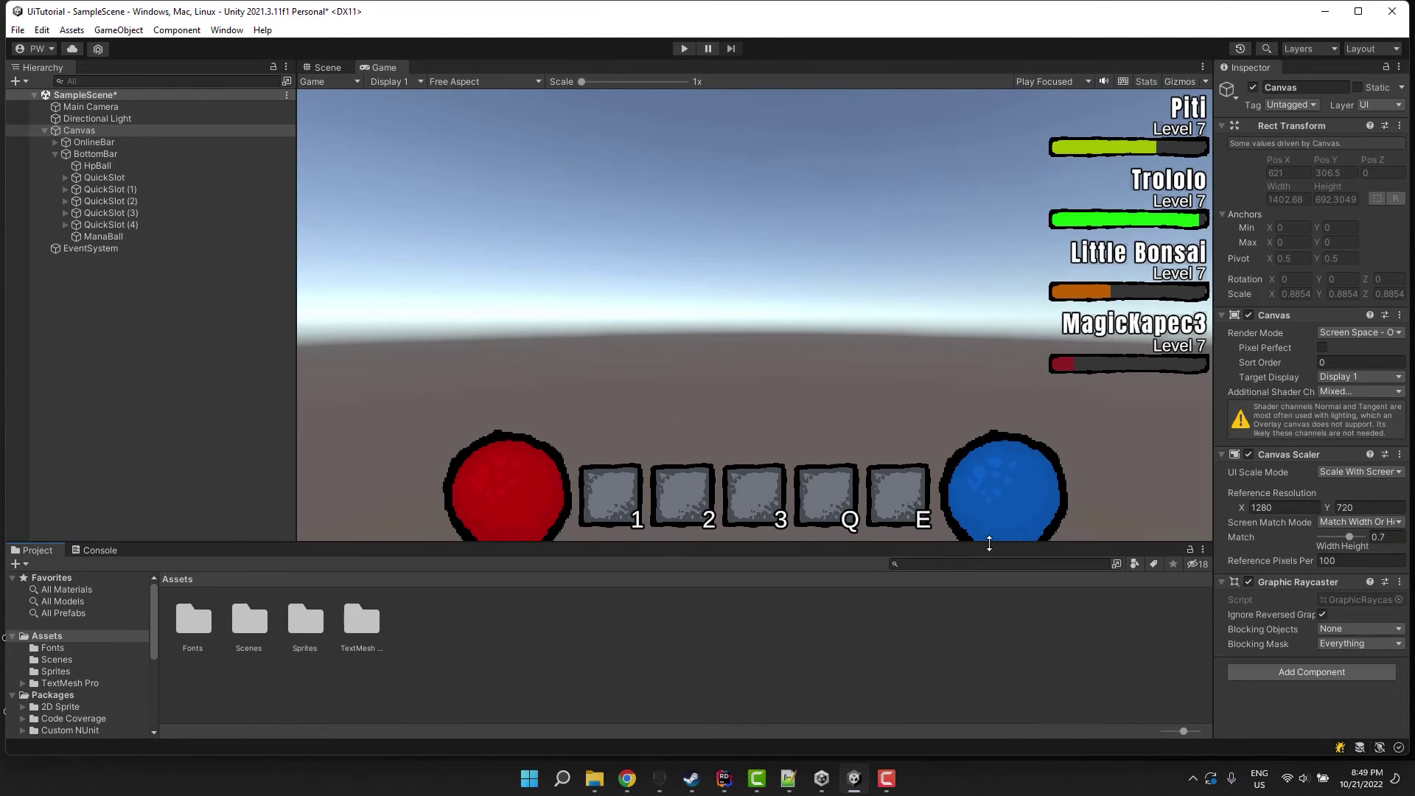
drag(1213, 543, 981, 544)
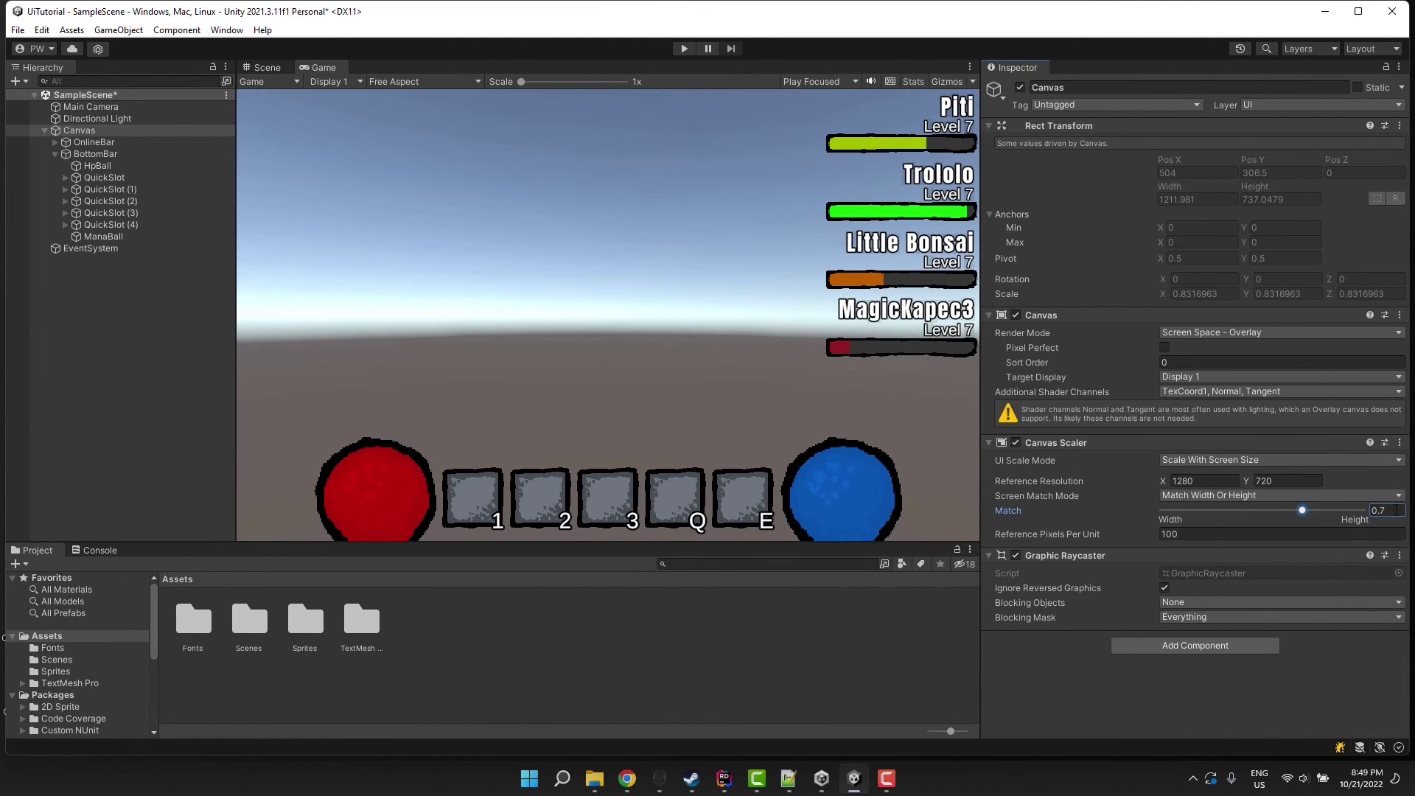
Set the Canvas Scaler's Match value to 0.3 and resize the Game view to check the scaling.
key(BackSpace)
text(3)
drag(982, 405, 750, 476)
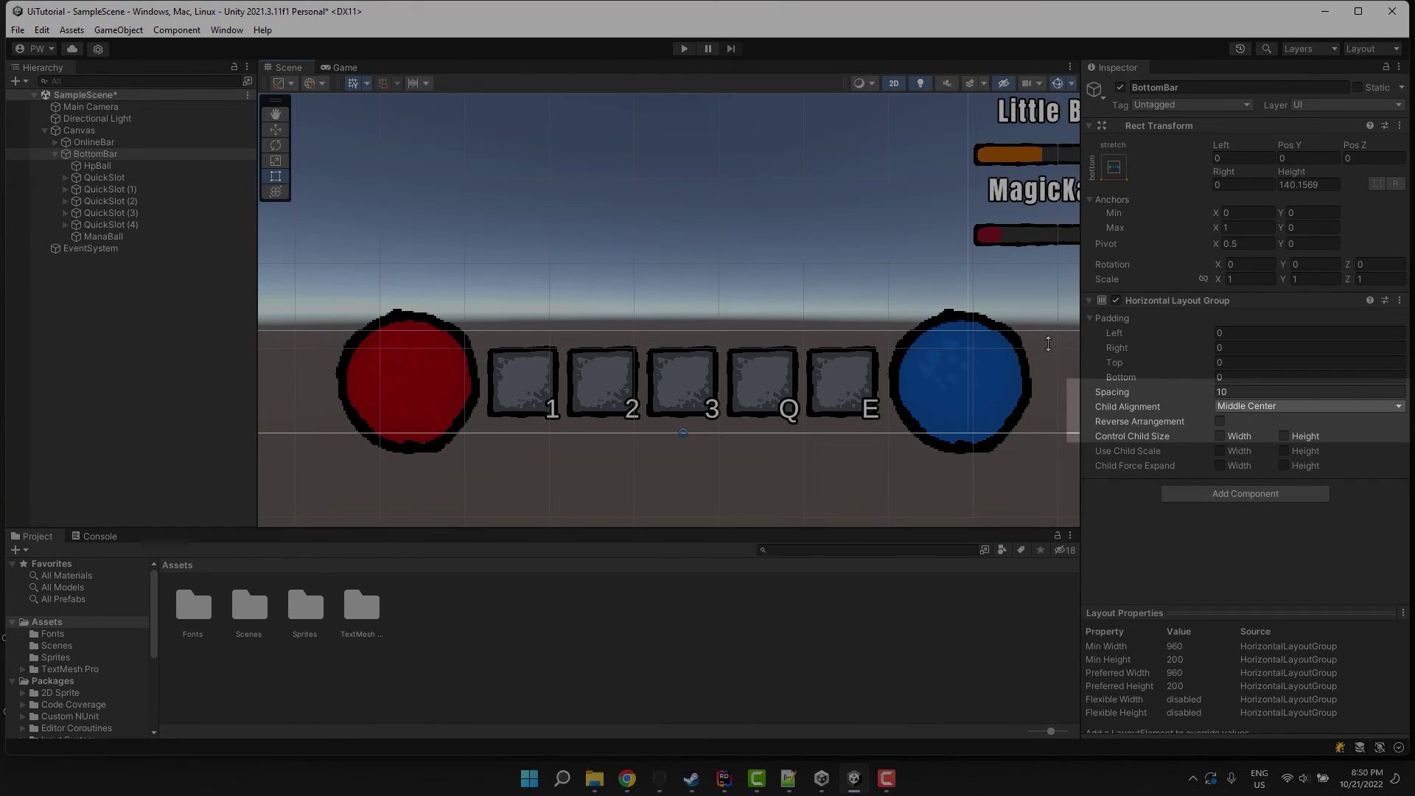
Try Upper Center child alignment on BottomBar with the bar's height reduced to about 111, and check it in the Game view.
click(1234, 406)
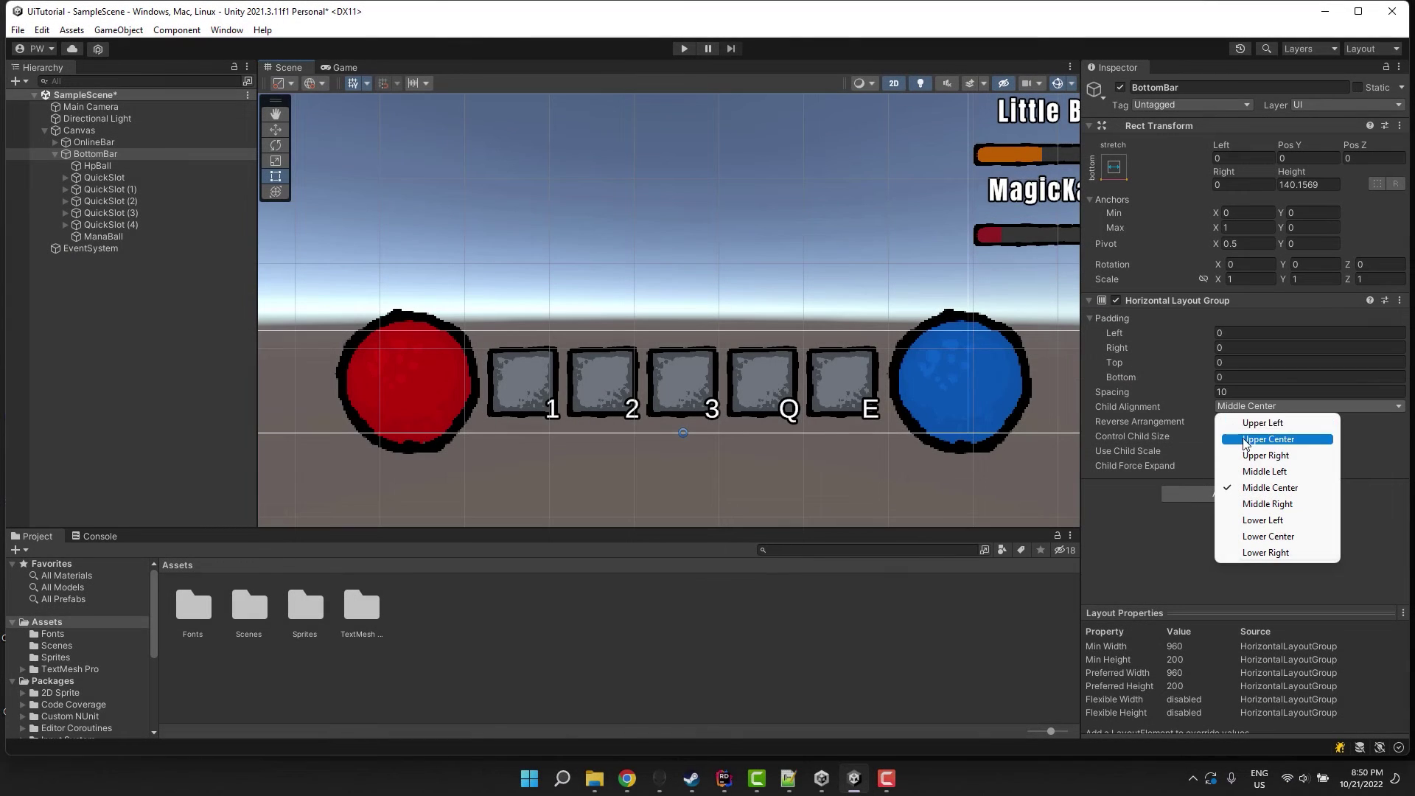
click(1243, 439)
drag(652, 330, 658, 349)
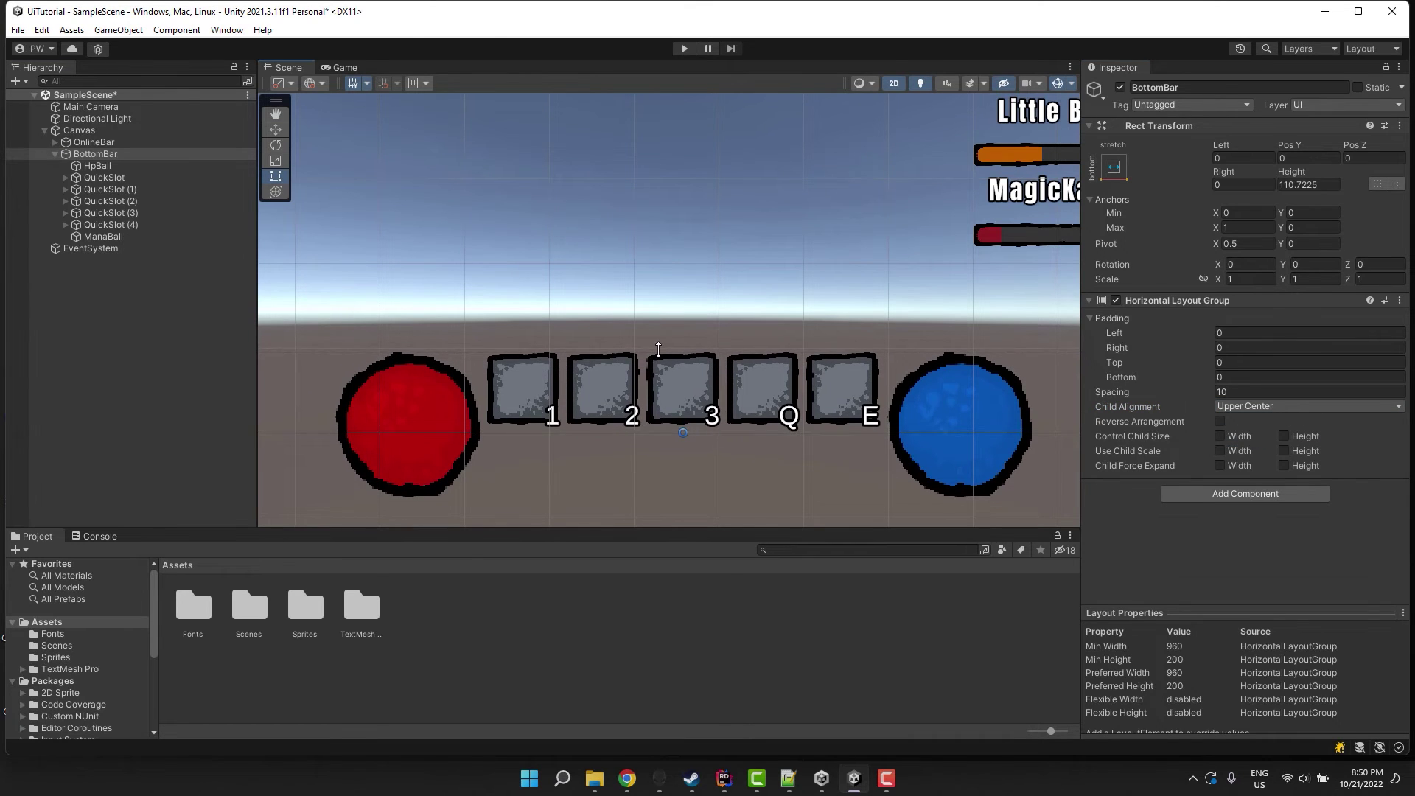
click(343, 67)
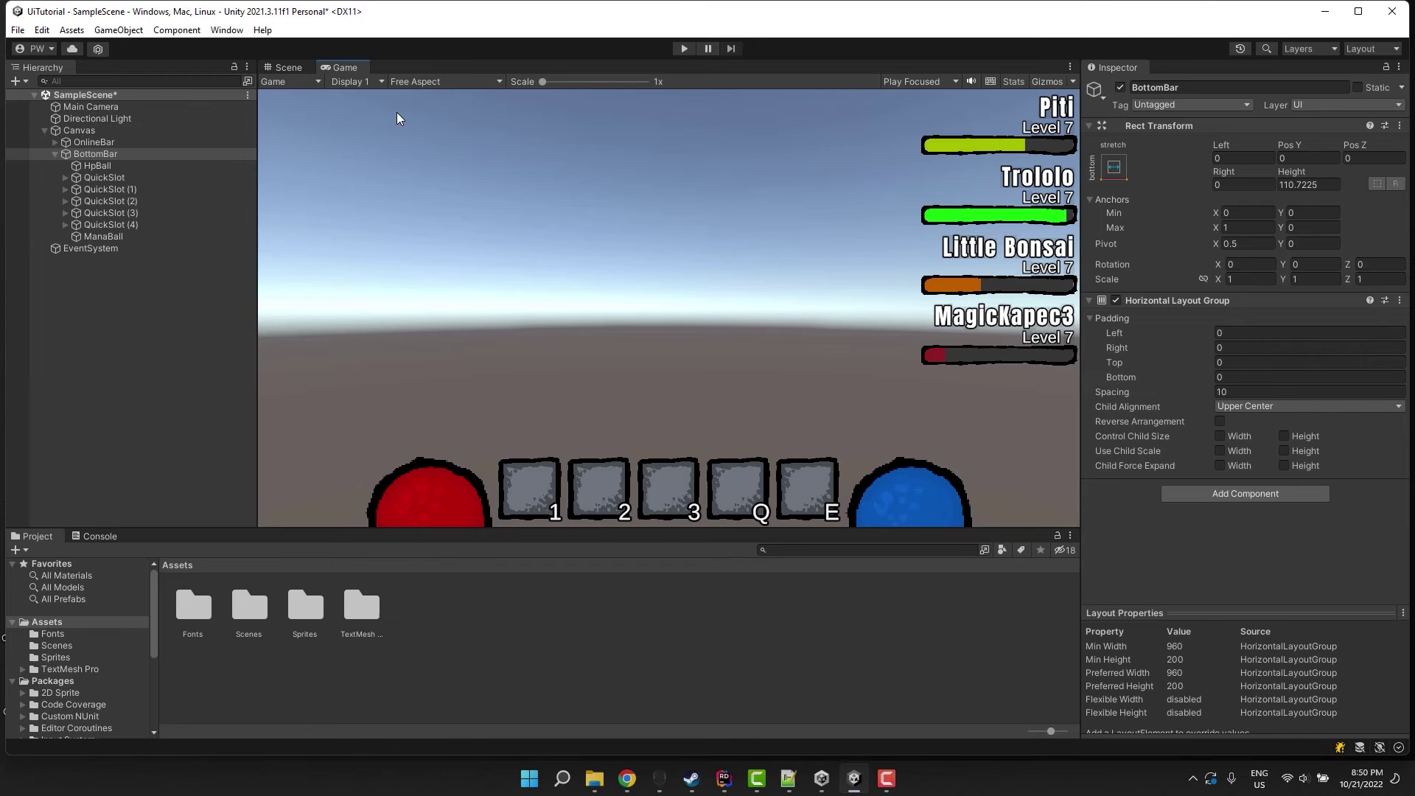
Set the child alignment of BottomBar's Horizontal Layout Group to Lower Center.
click(289, 68)
click(1245, 406)
click(1254, 536)
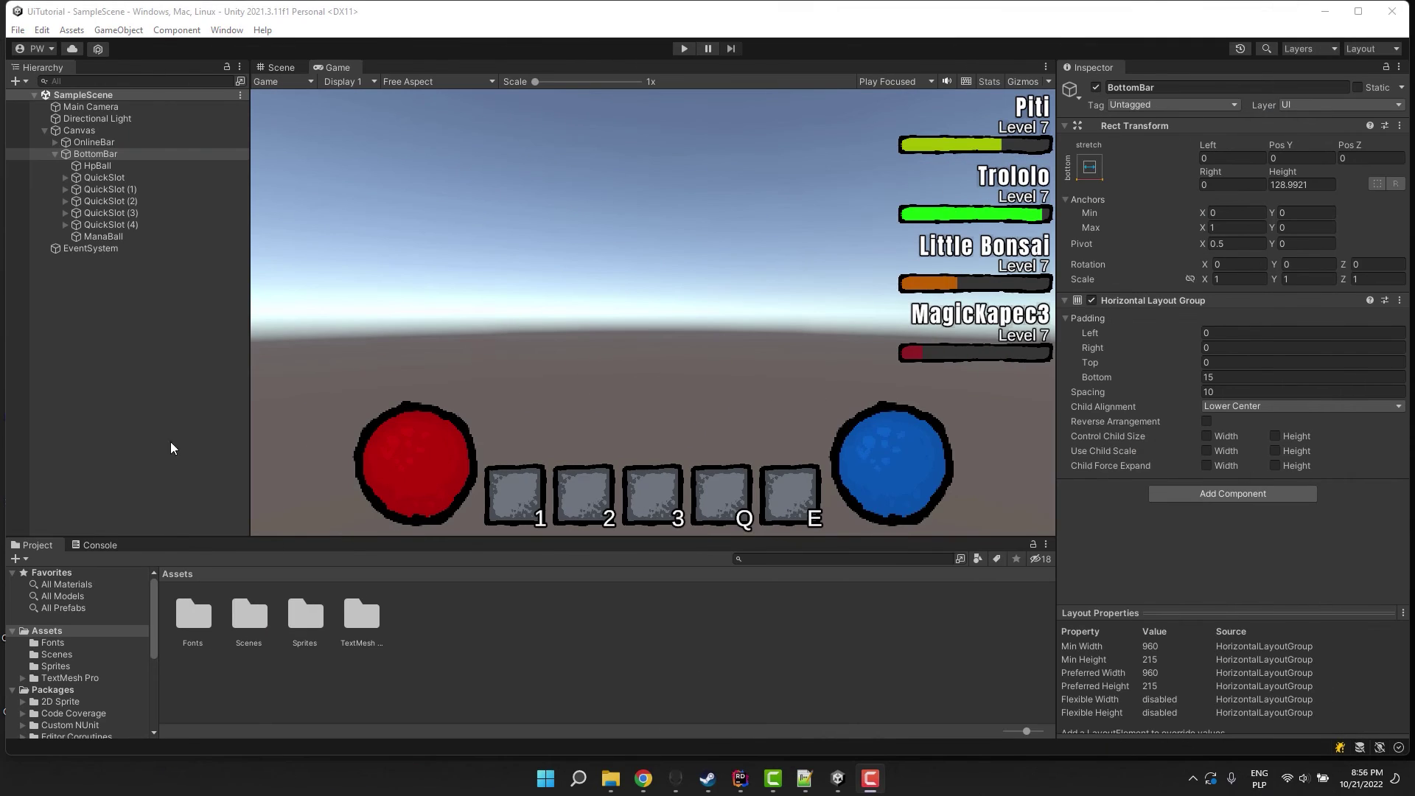
Collapse BottomBar, add a UI Image under Canvas and assign the Ui_3 sprite as its source image.
click(55, 154)
right_click(67, 131)
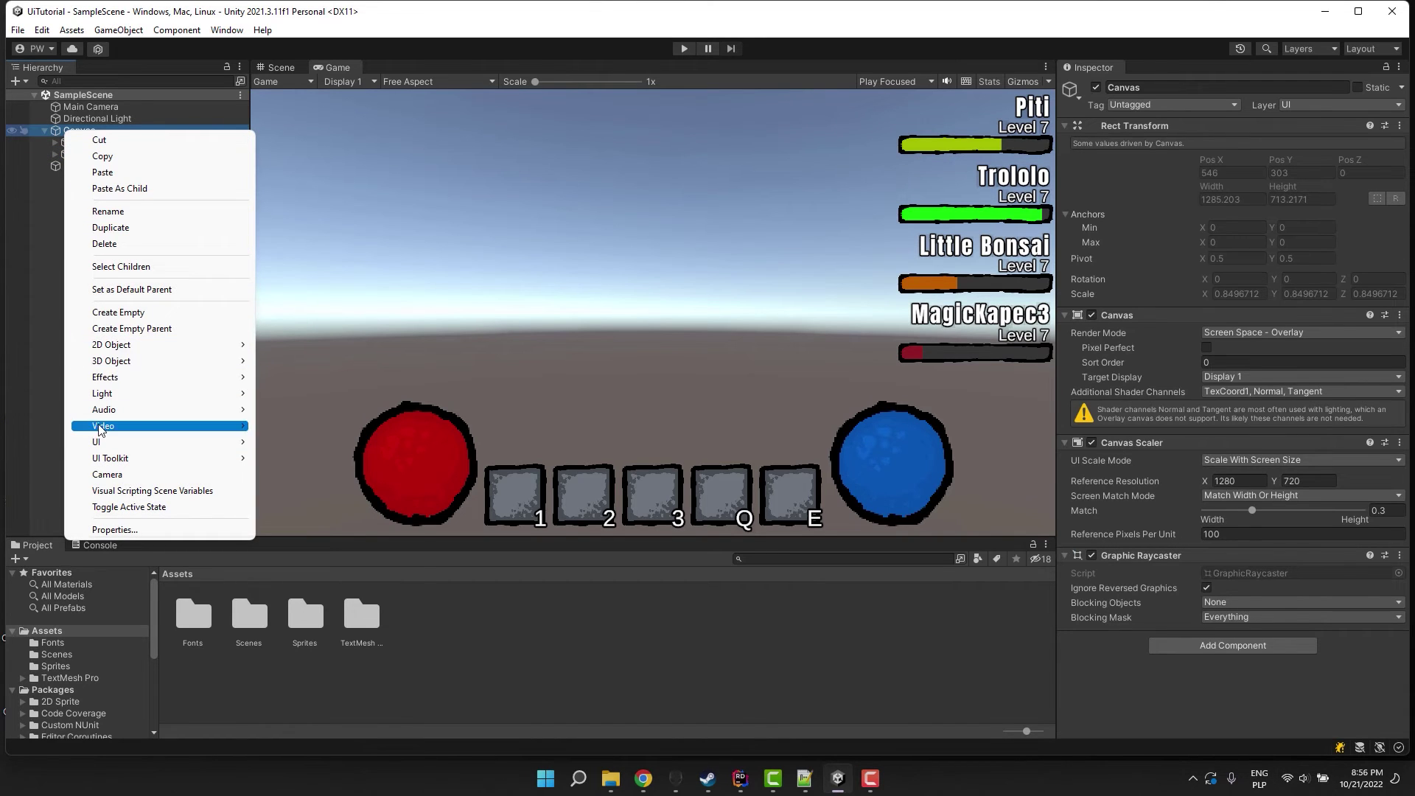
mouse_move(243, 442)
click(291, 442)
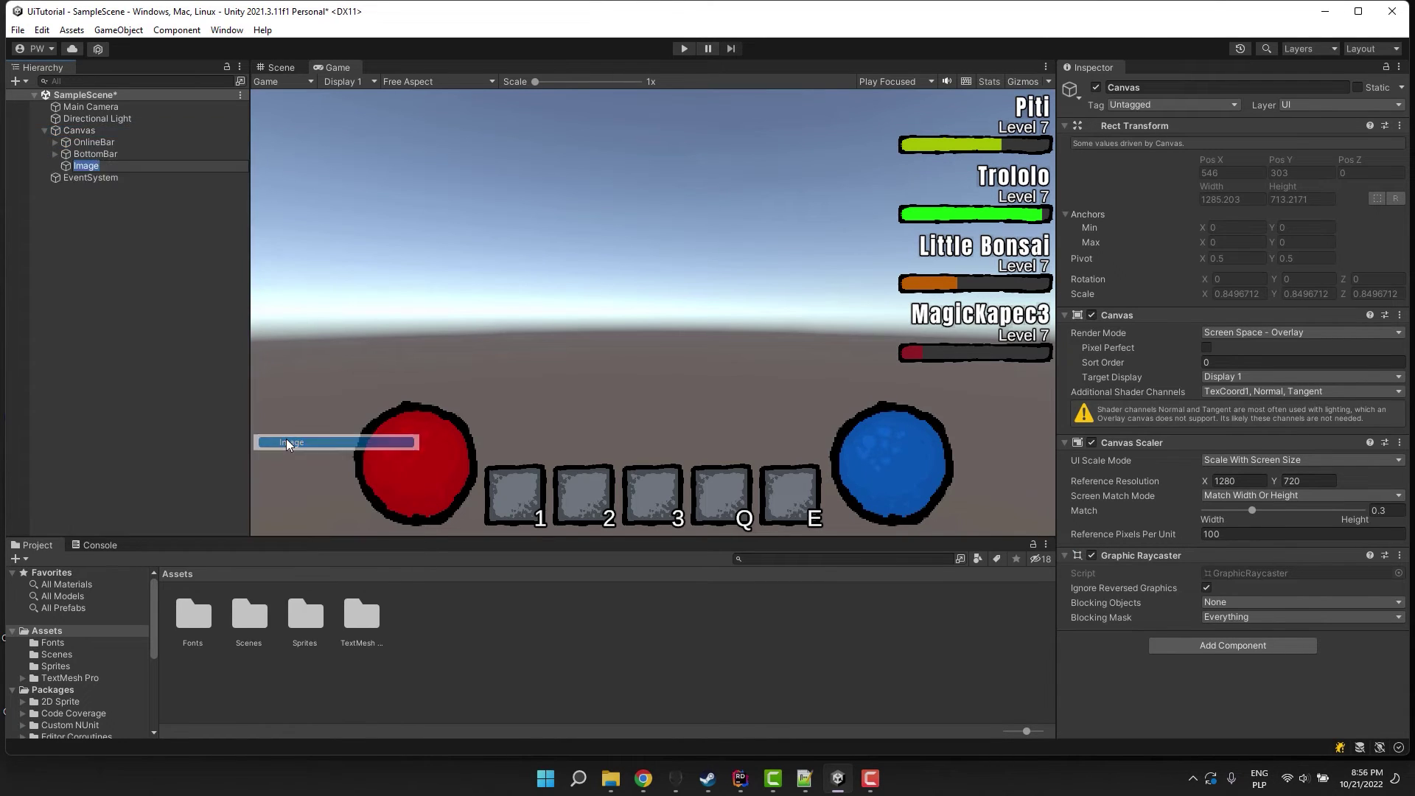
click(1399, 363)
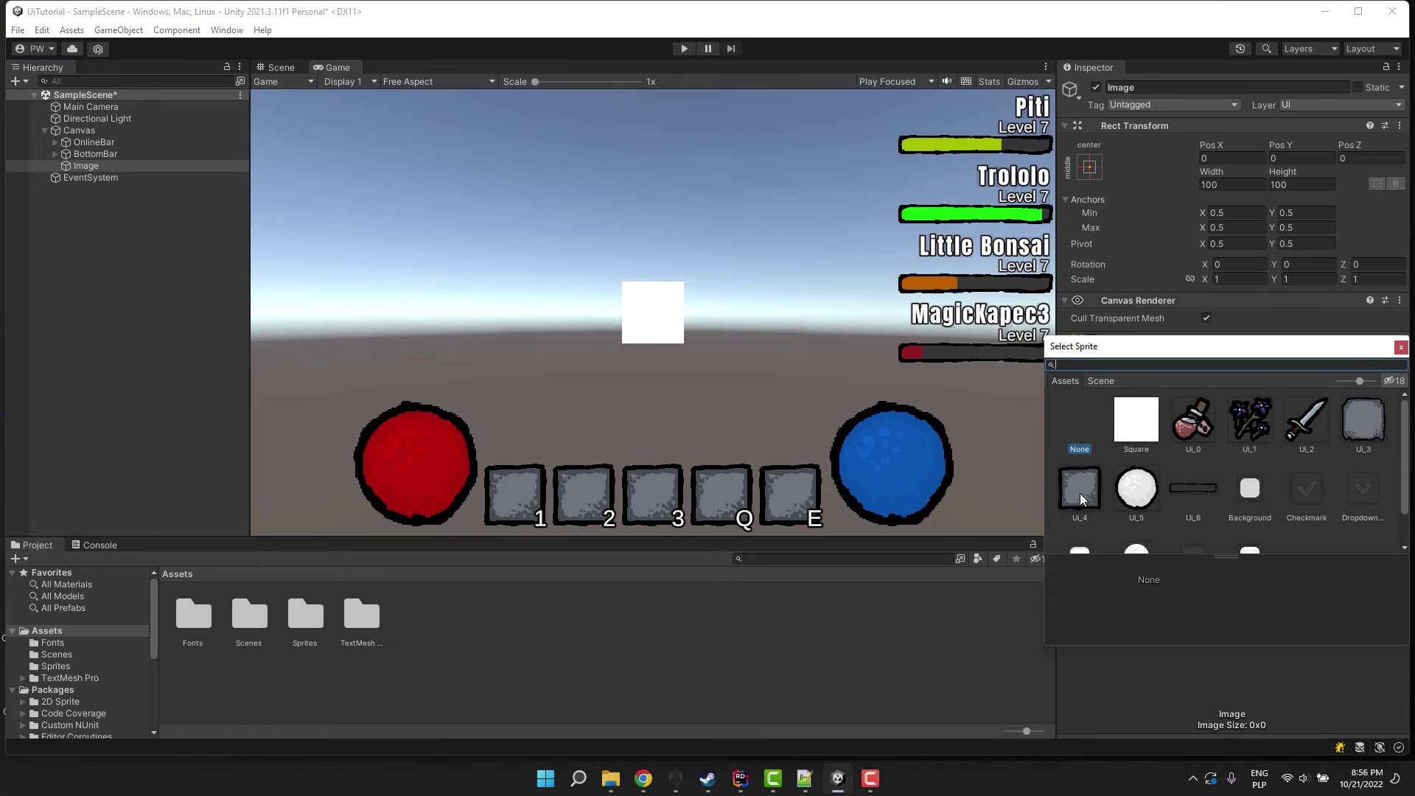
double_click(1370, 426)
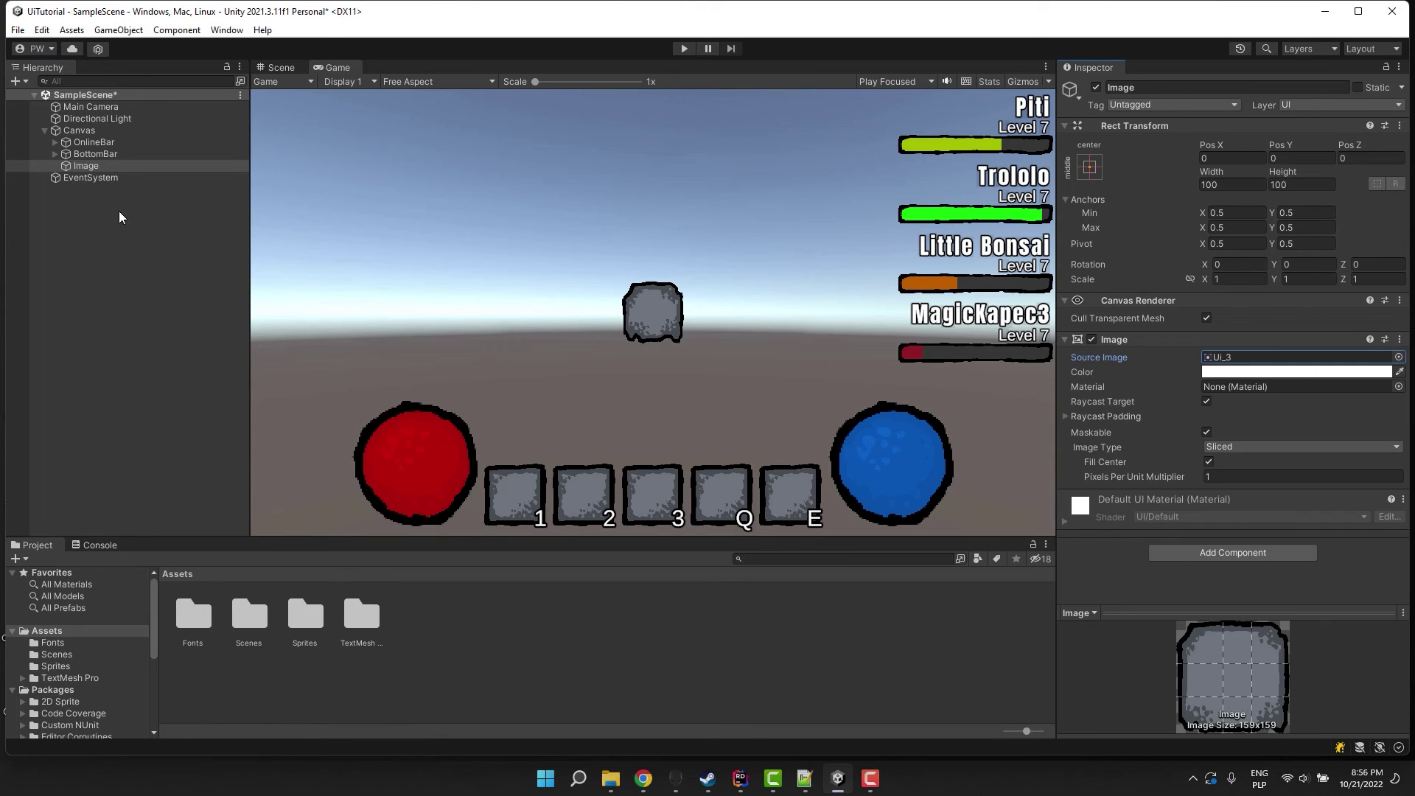
Enlarge the new Image in the Scene view into a panel about 534 wide and 476 high.
click(280, 67)
scroll(543, 265, down, 2)
drag(516, 197, 493, 349)
key(t)
drag(599, 303, 359, 133)
drag(362, 362, 335, 420)
scroll(435, 310, down, 1)
middle_drag(339, 293, 406, 309)
Anchor the Image panel to the canvas's top left including pivot and position, and set Pos X to 10 and Pos Y to -10.
click(1092, 168)
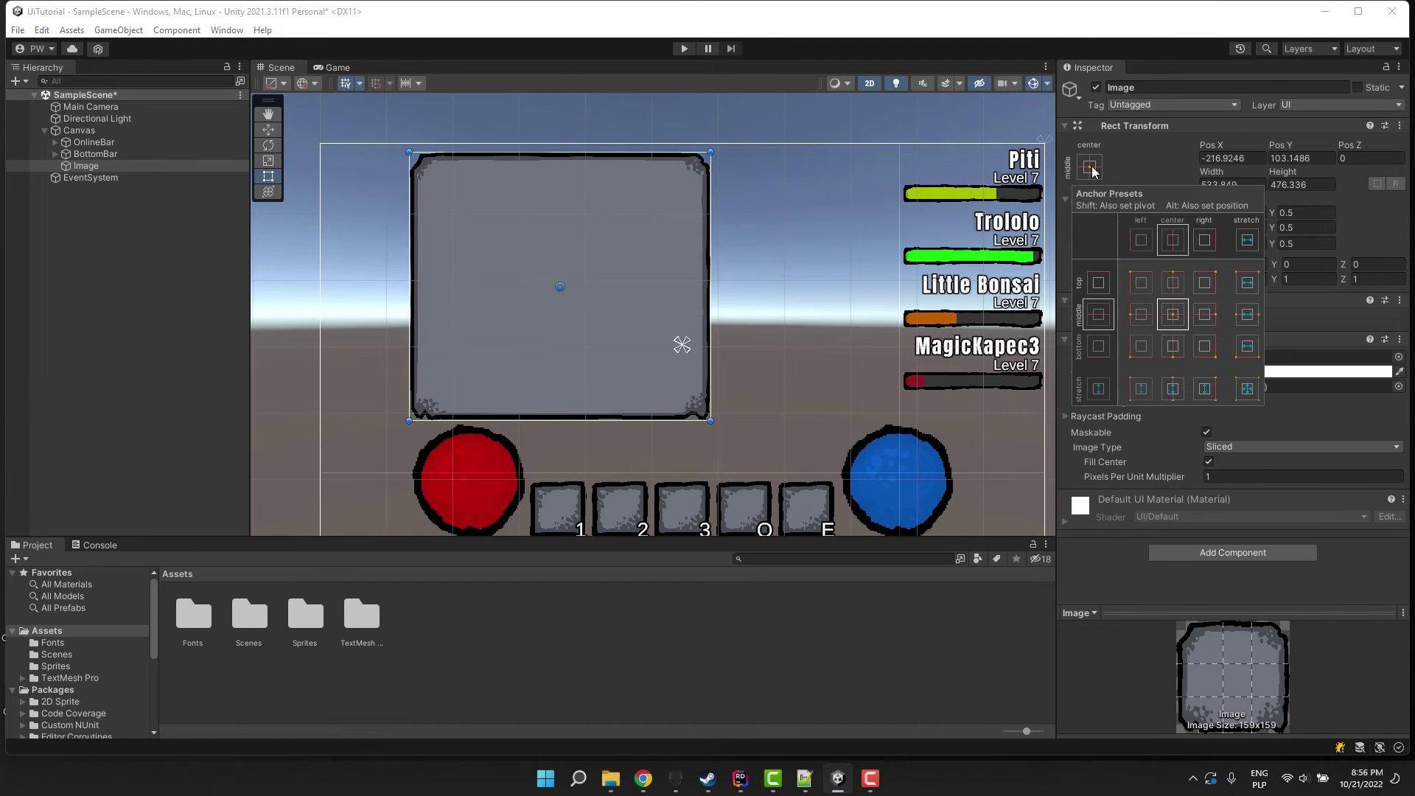
alt+shift+click(1141, 283)
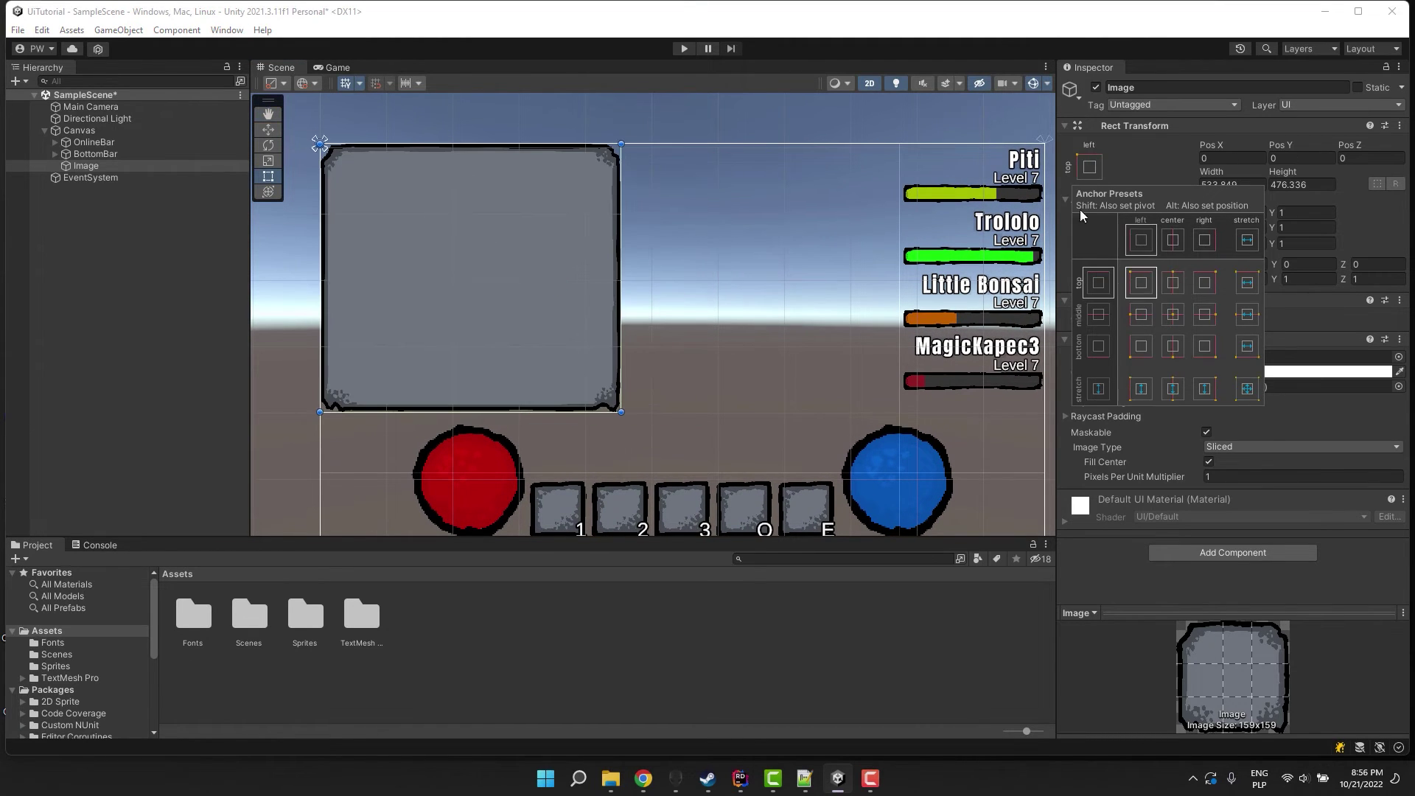
click(1220, 158)
text(10)
key(Tab)
text(10)
key(Return)
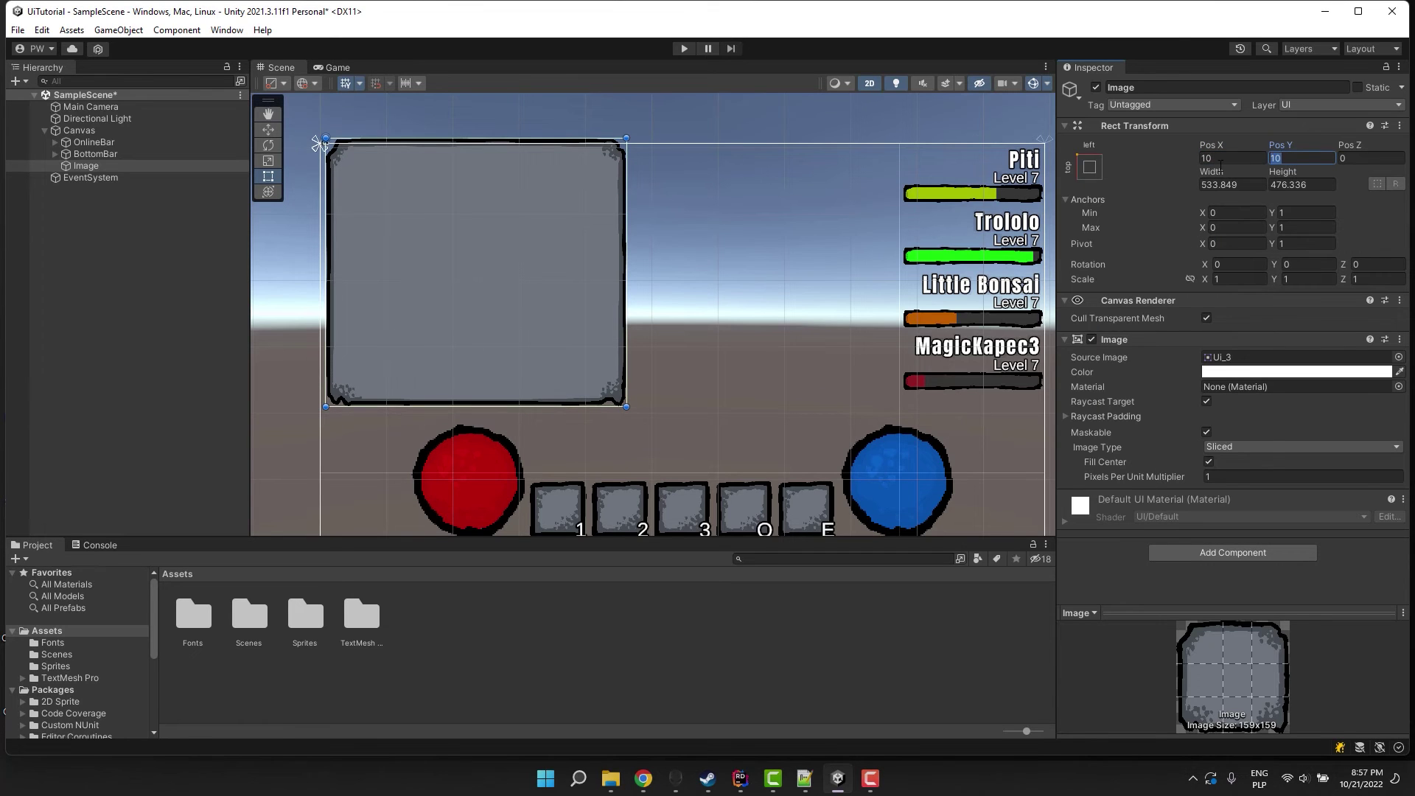
text(-10)
key(Return)
Rename the Image panel as Inventory.
click(79, 130)
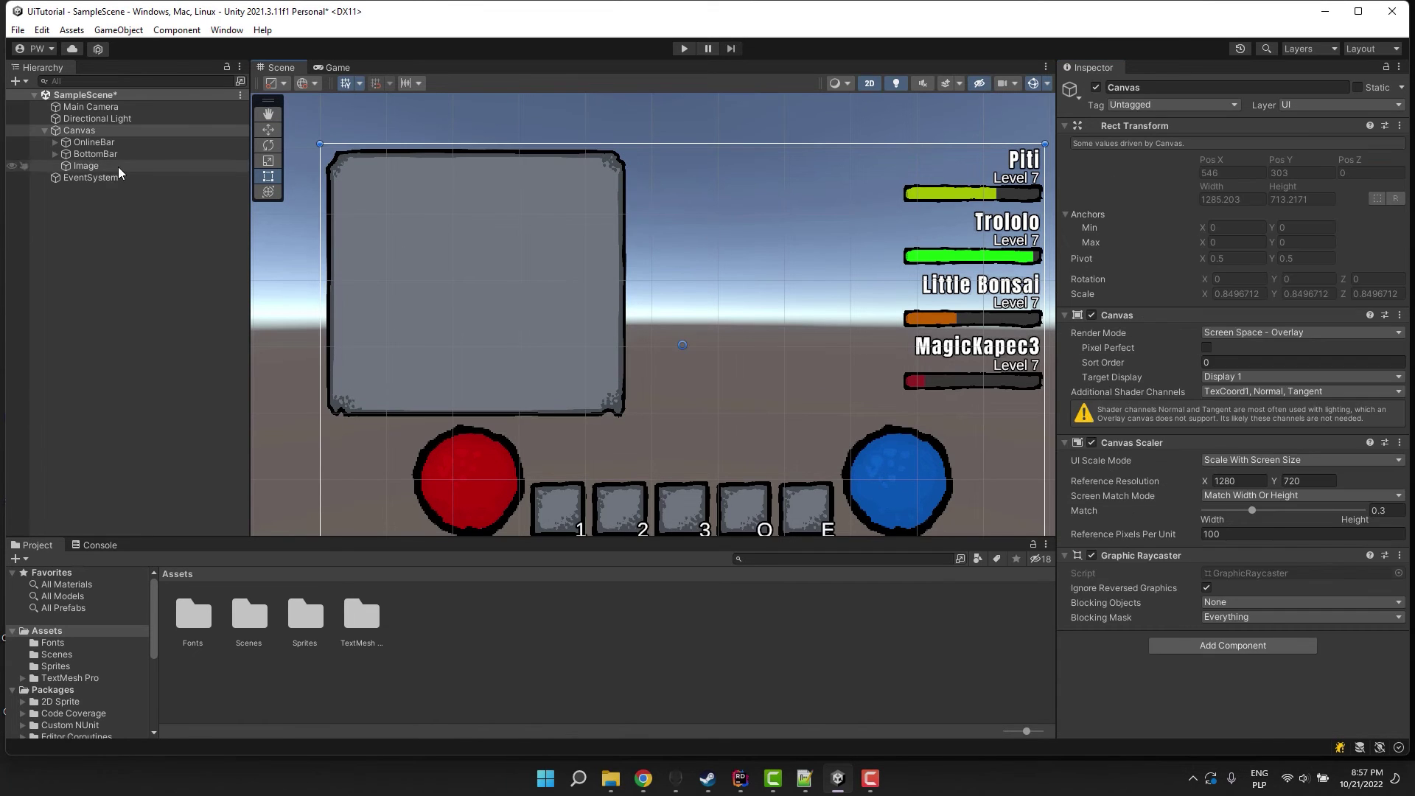
click(119, 166)
click(1172, 87)
text(Inventory)
key(Return)
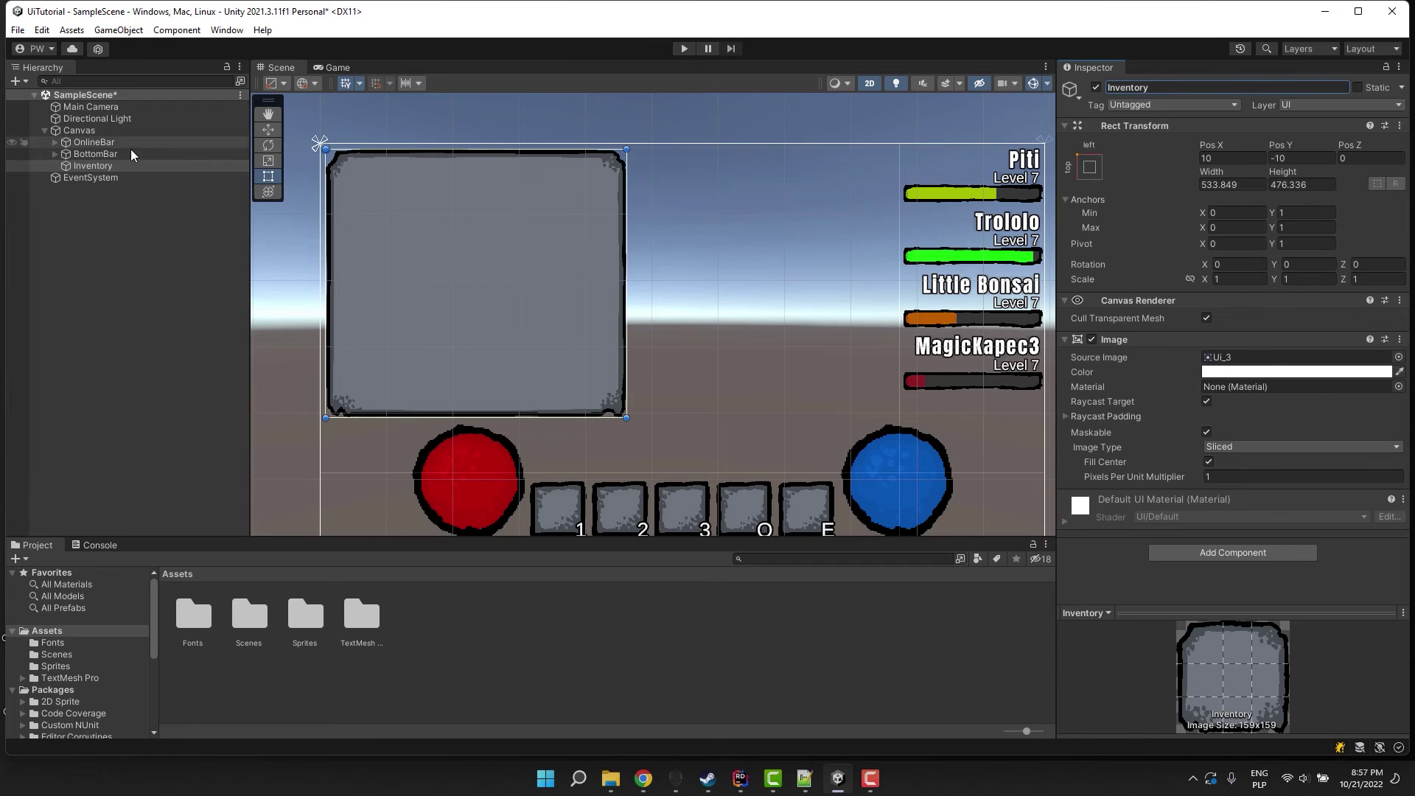
Add a TextMeshPro text as a child of Inventory and set its font asset to Anton-Regular SDF.
right_click(94, 168)
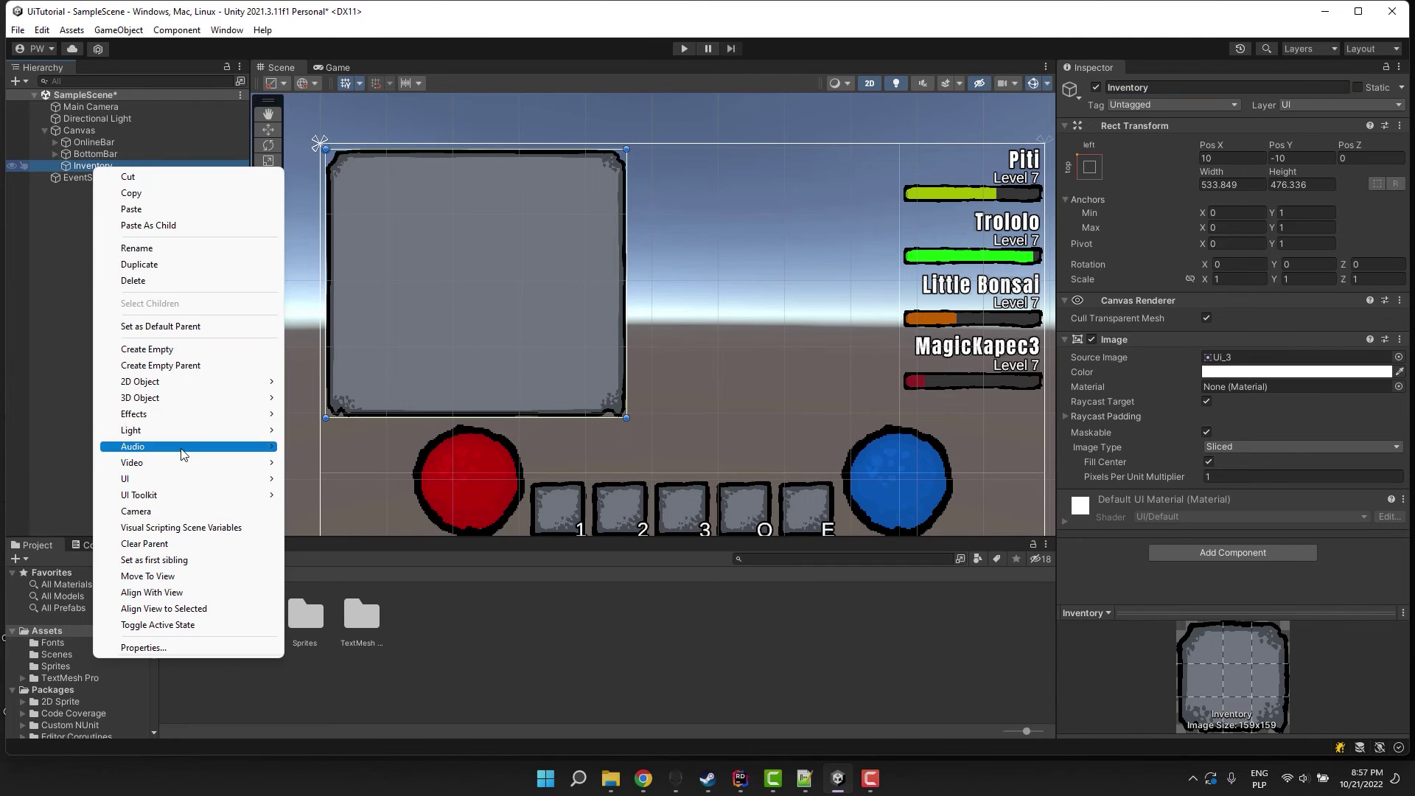
mouse_move(188, 479)
click(344, 495)
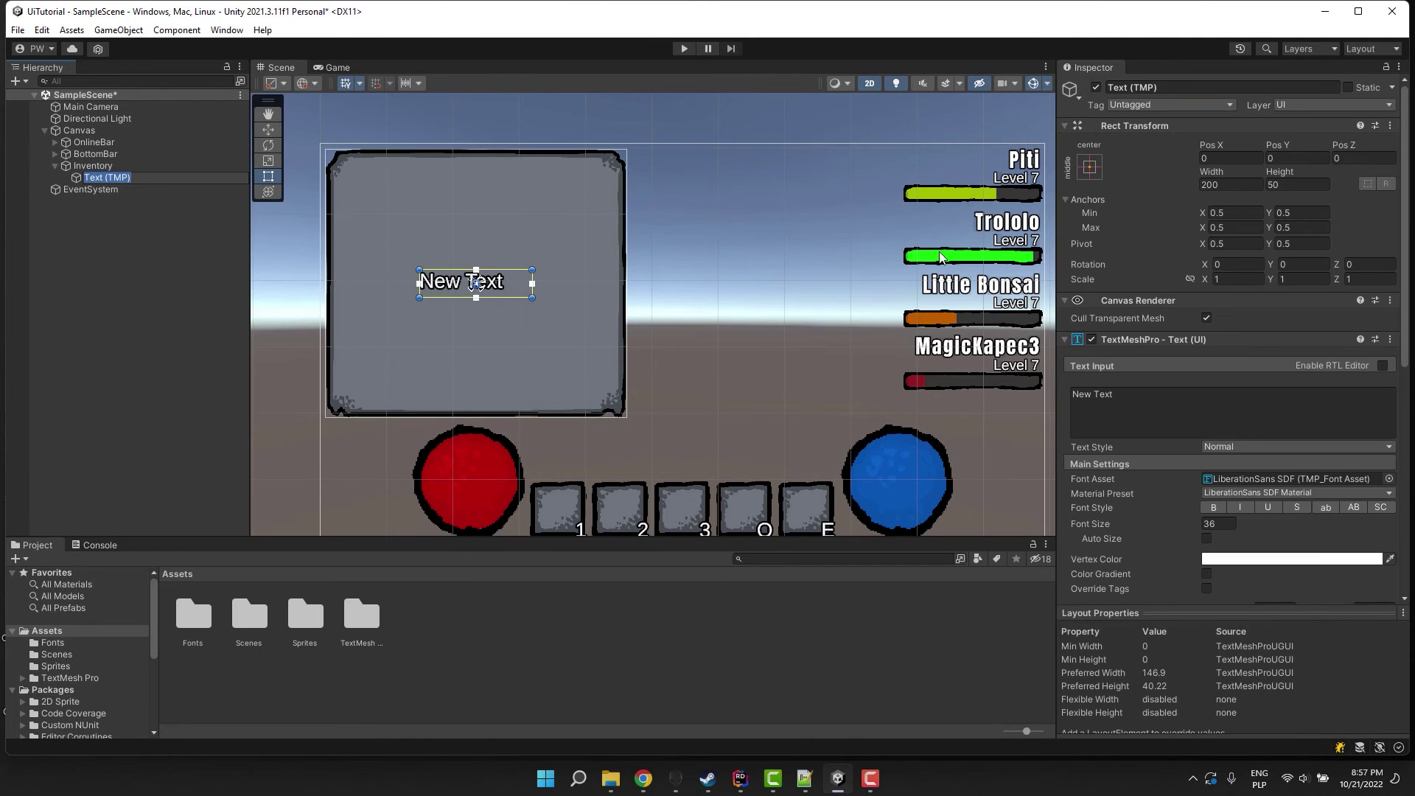
click(1393, 478)
double_click(1121, 534)
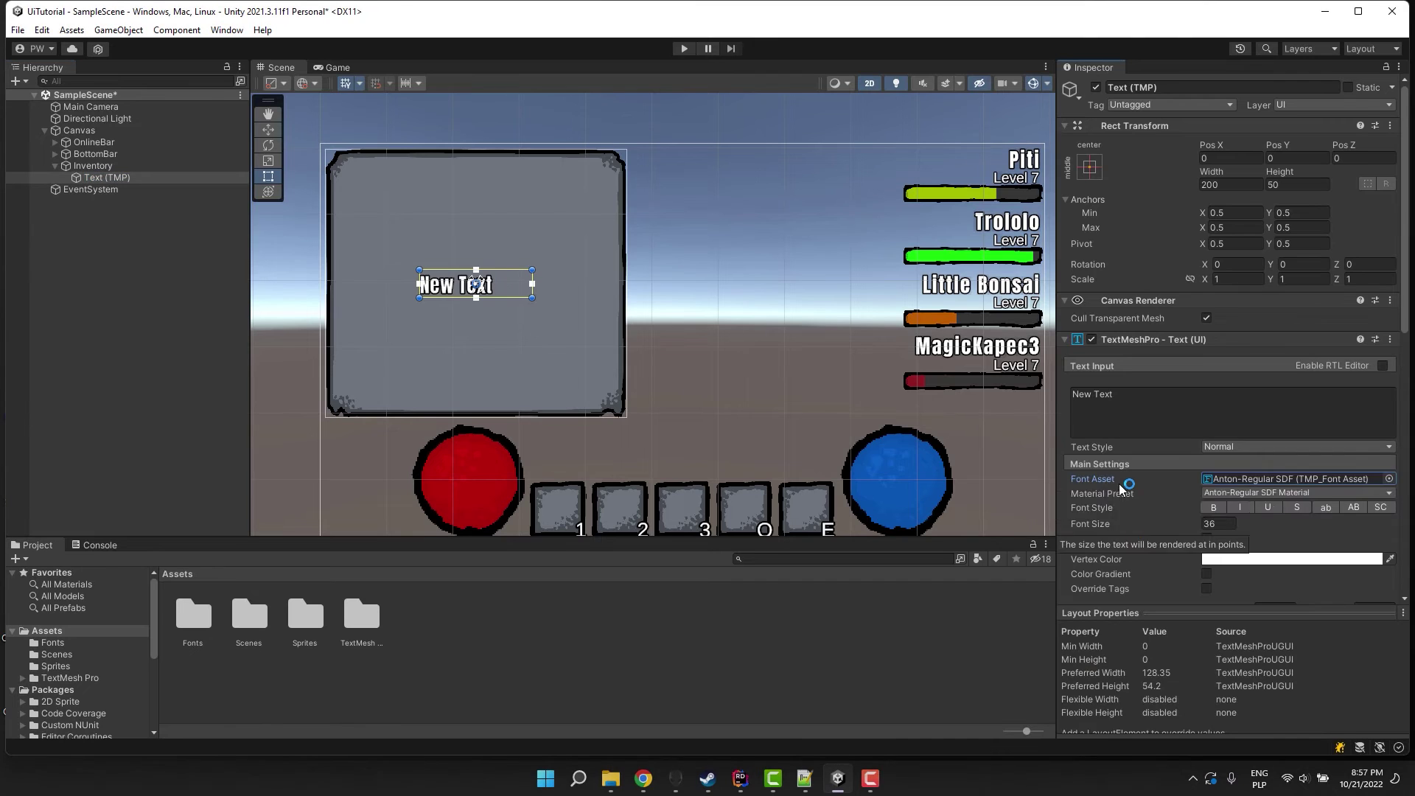
Change the new text to "Inventory" and align it to the center horizontally and the middle vertically.
scroll(1224, 332, down, 3)
drag(1114, 275, 1050, 283)
text(Inventory)
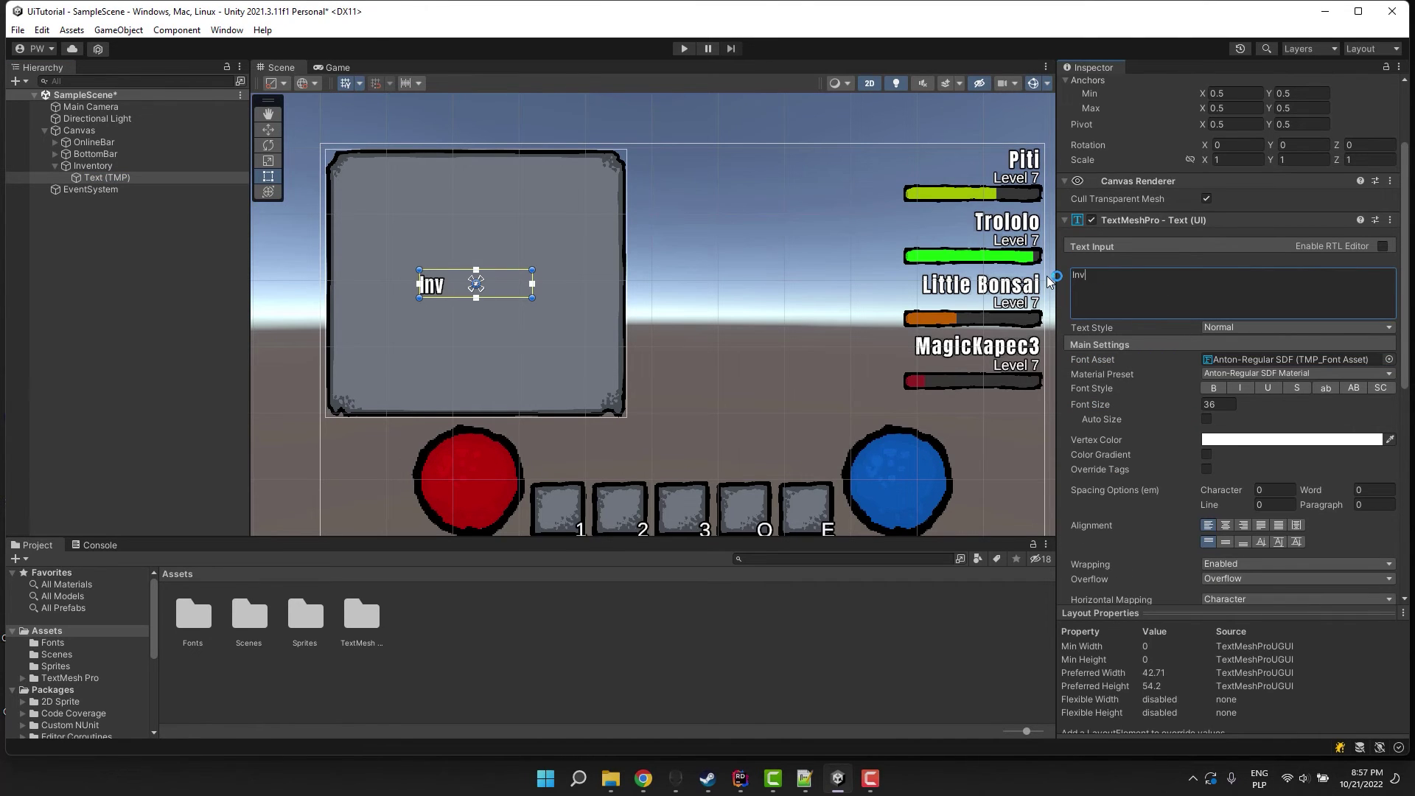
click(1225, 525)
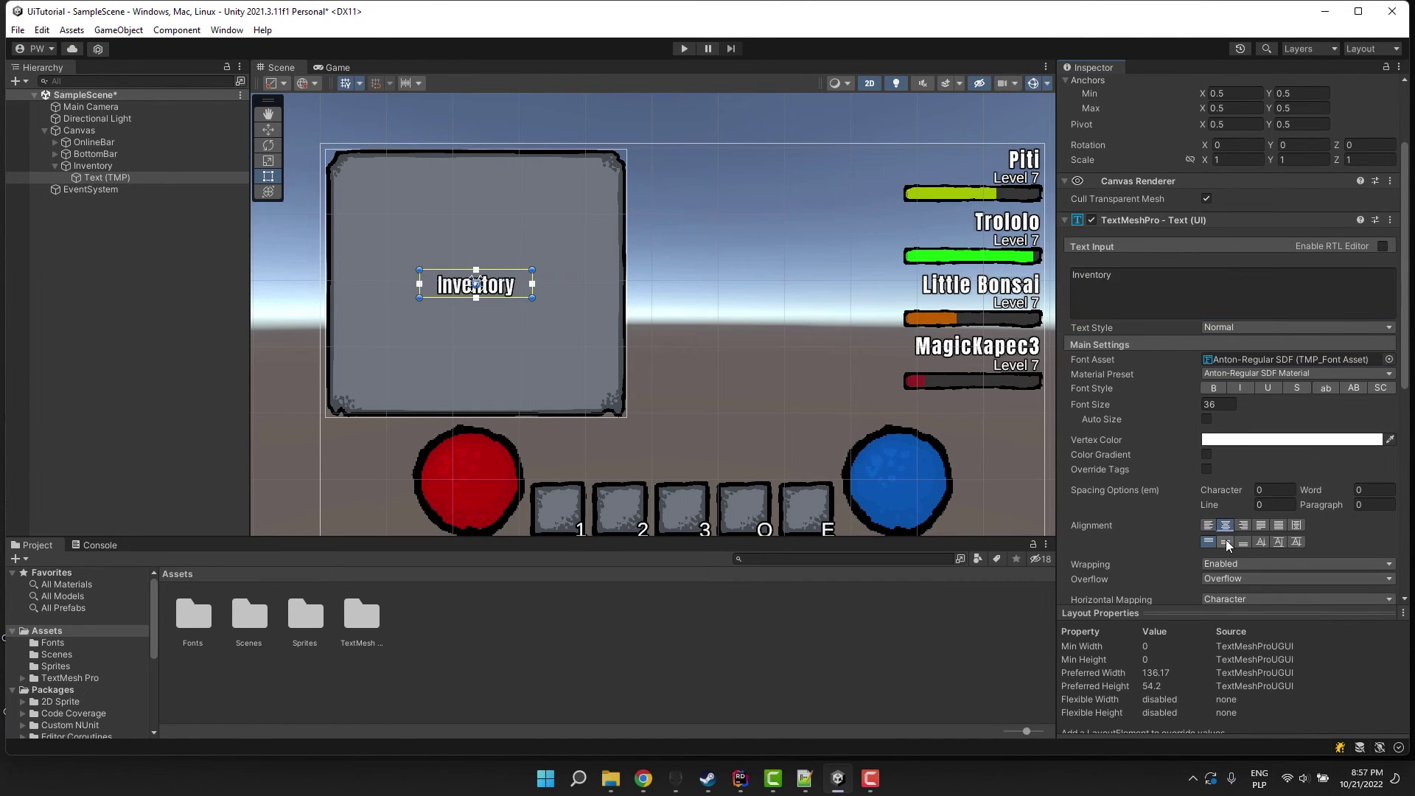
click(1225, 542)
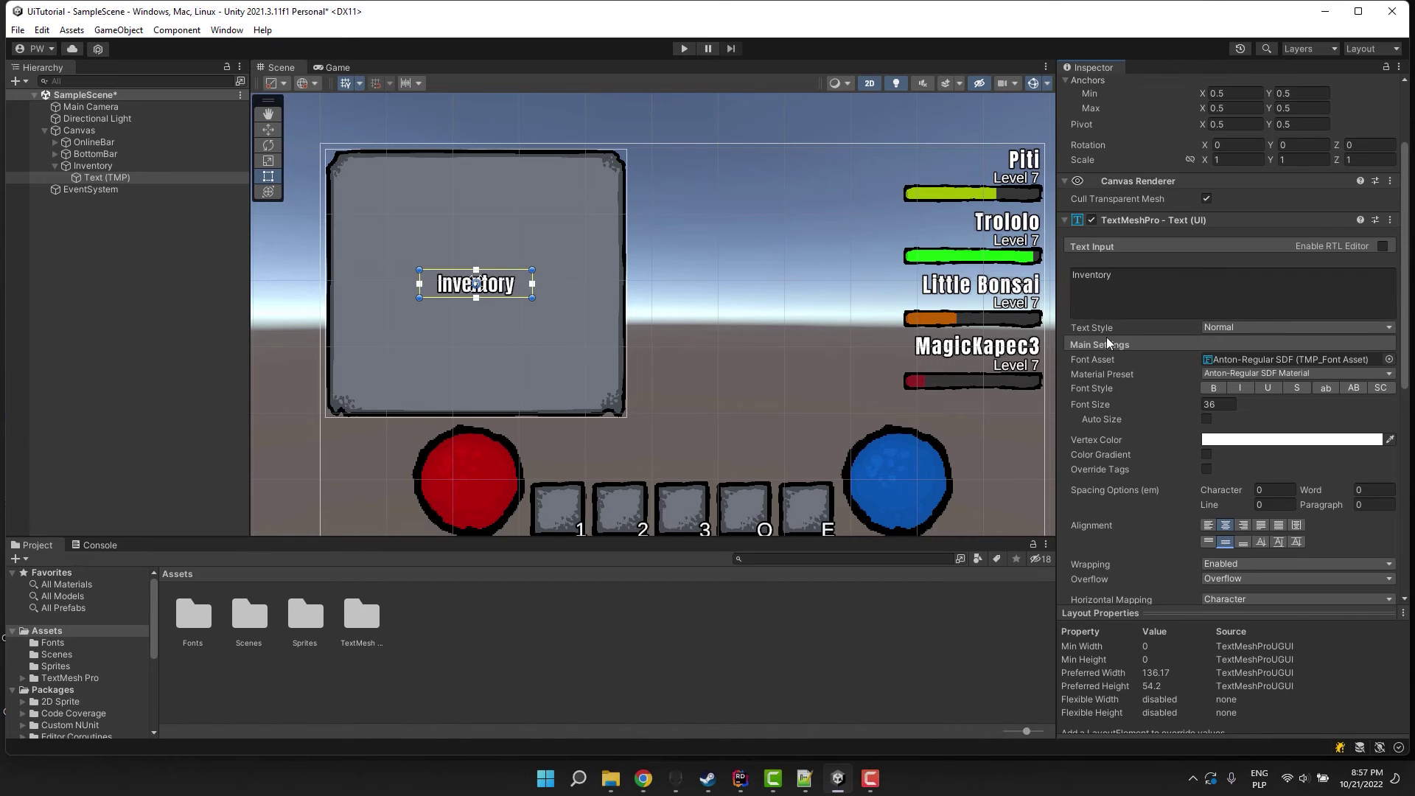
Anchor the Inventory title text to the panel's top center, including its pivot and position.
scroll(1262, 472, up, 5)
click(1090, 166)
alt+shift+click(1173, 282)
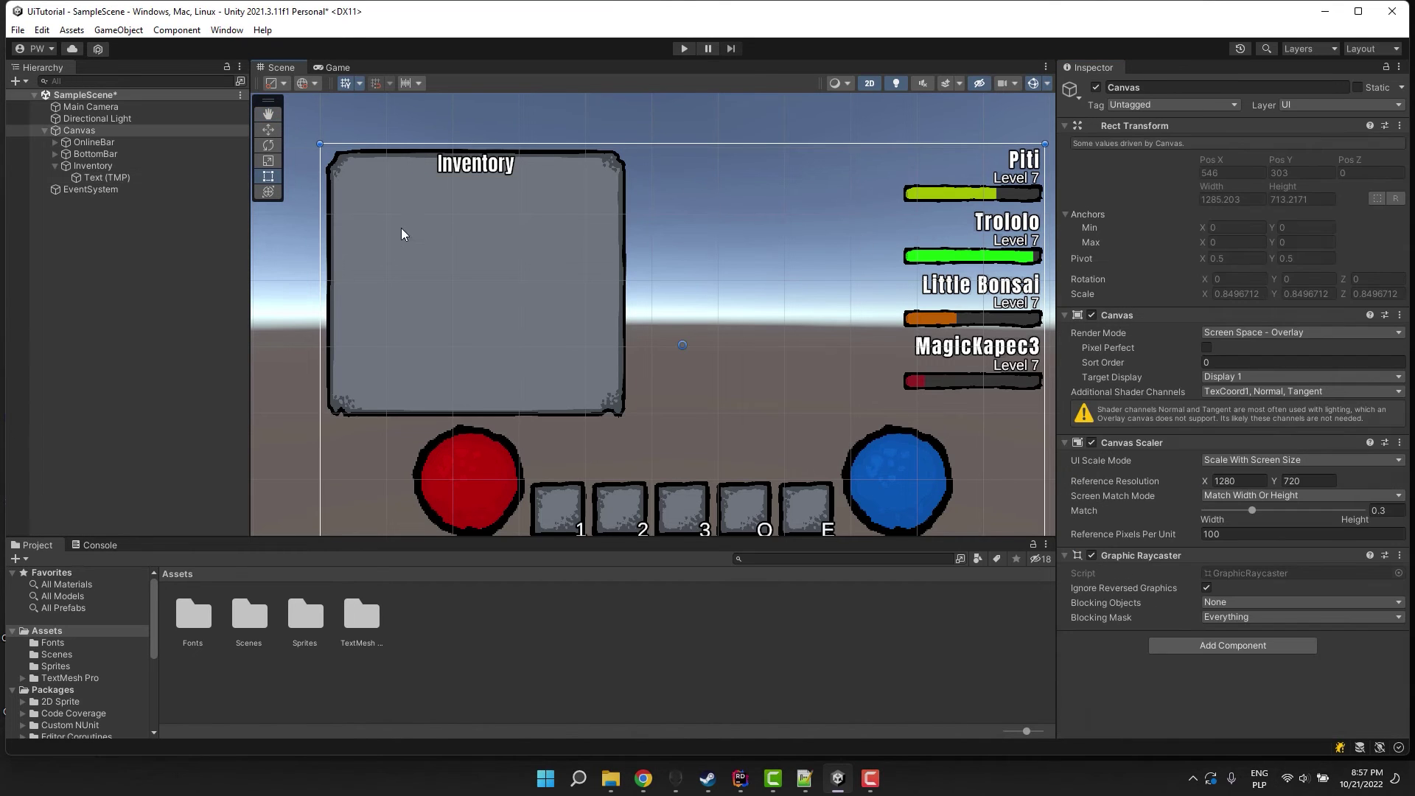
Add a second TextMeshPro text under Inventory and set its text to "X".
click(85, 167)
right_click(85, 168)
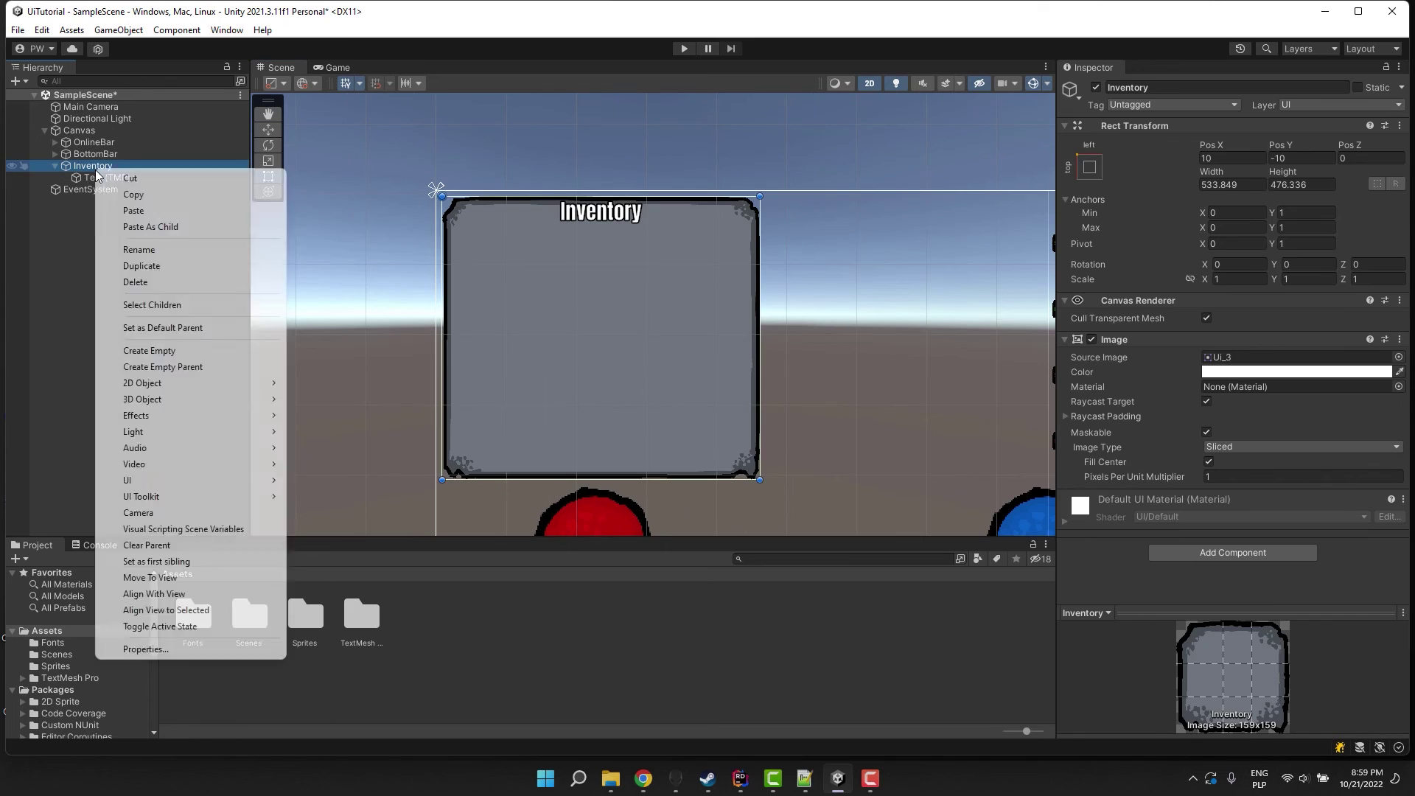
mouse_move(184, 487)
click(354, 502)
click(1179, 410)
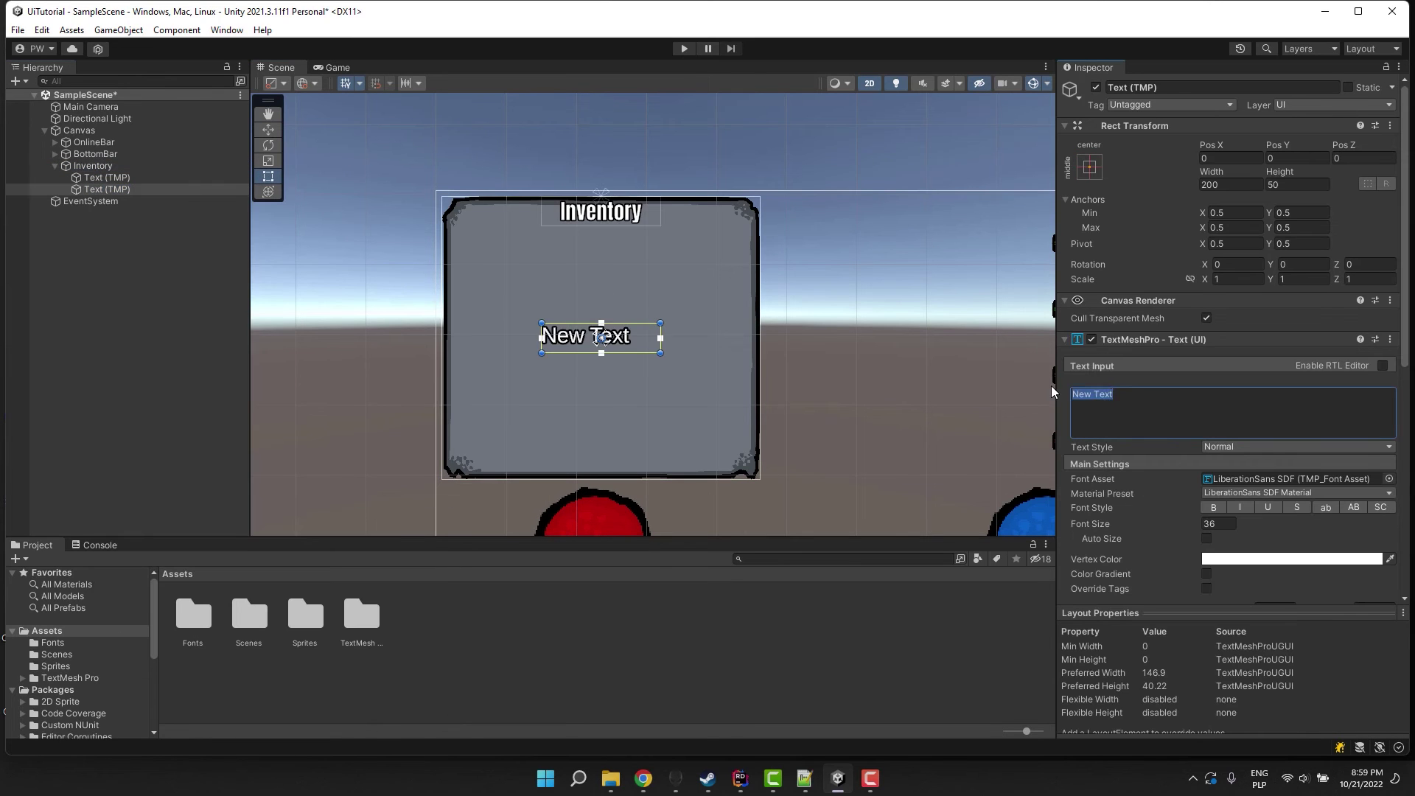
text(X)
Make the X text bold and set its font size to 35.
click(1214, 507)
click(551, 337)
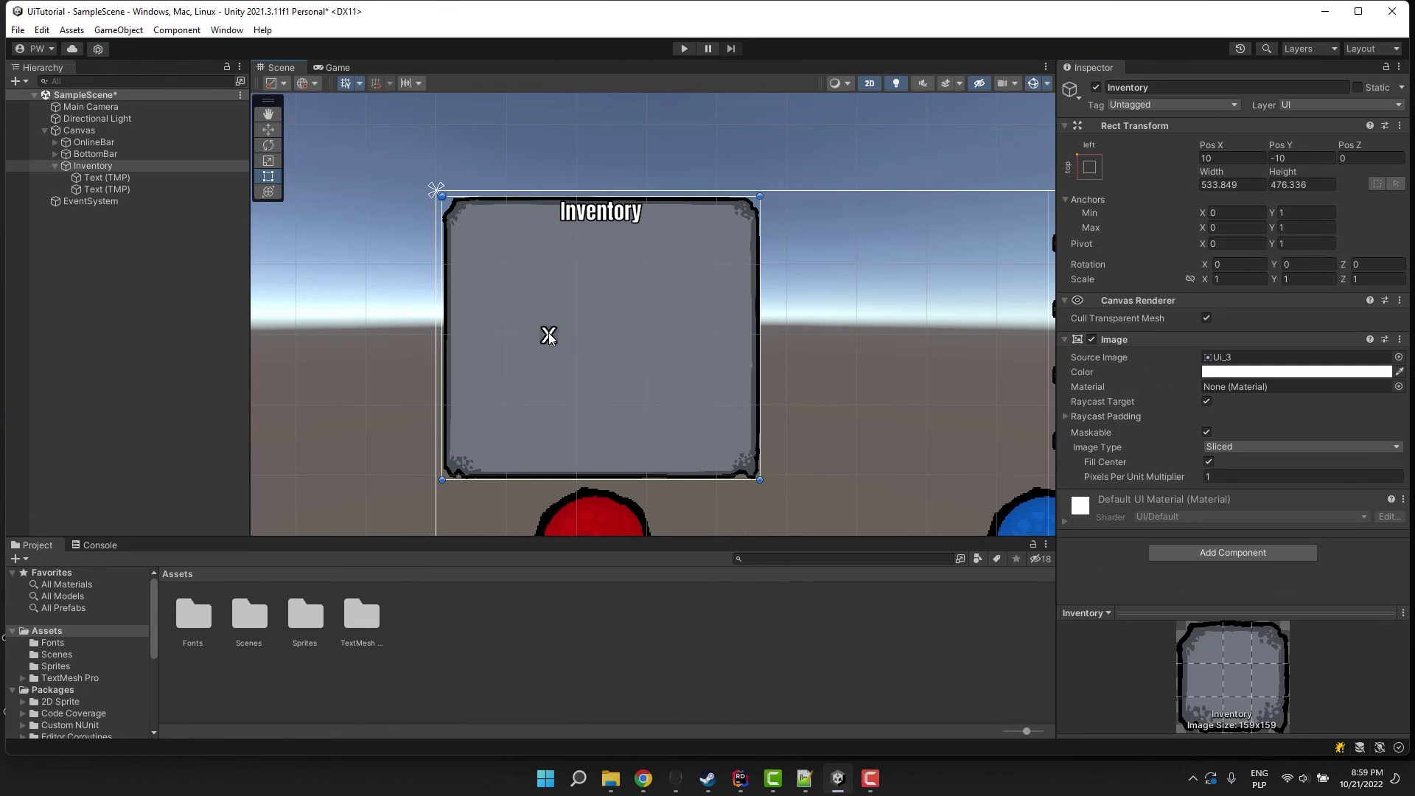
click(549, 336)
click(1214, 508)
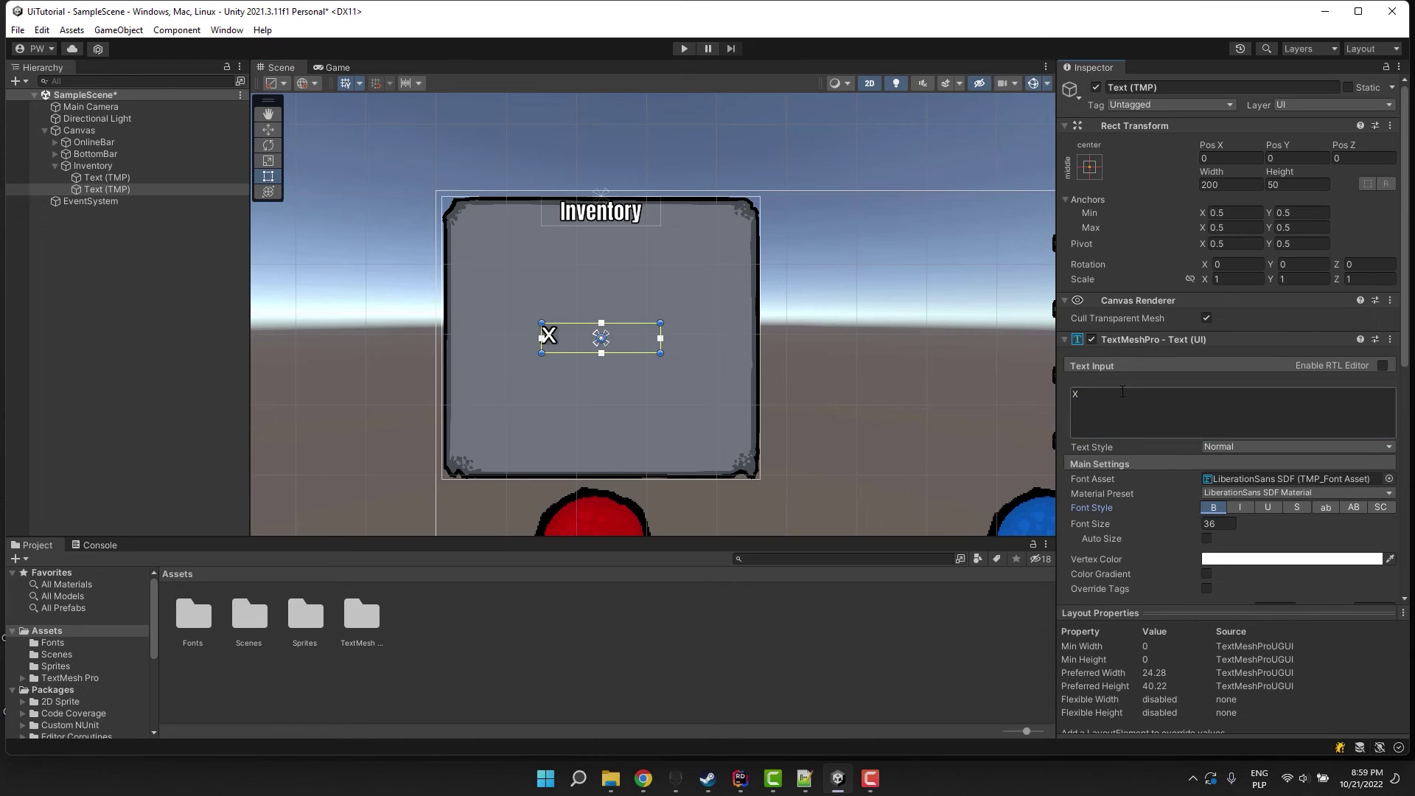
click(1220, 523)
text(20)
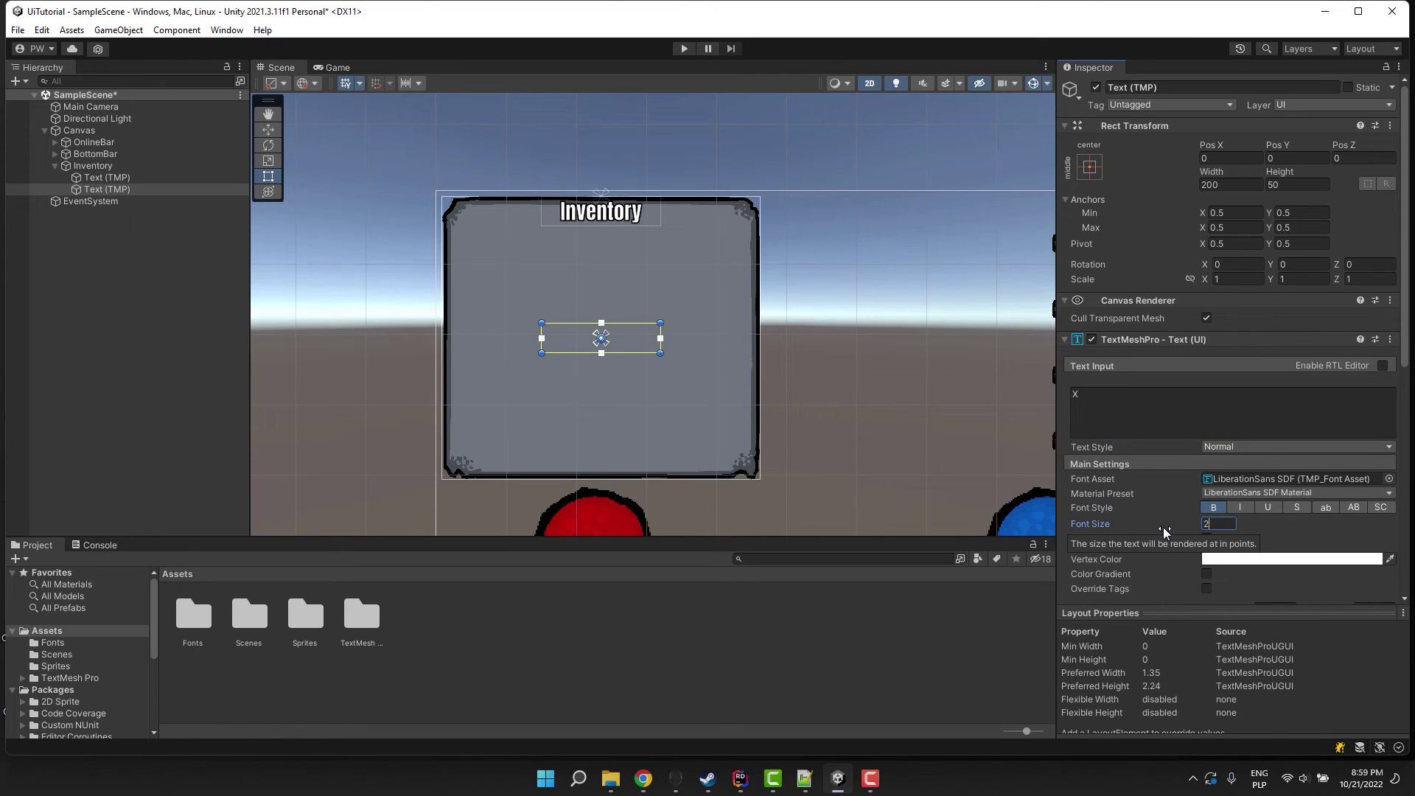
Align the X text to the center and middle, and disable its wrapping.
scroll(1217, 443, down, 5)
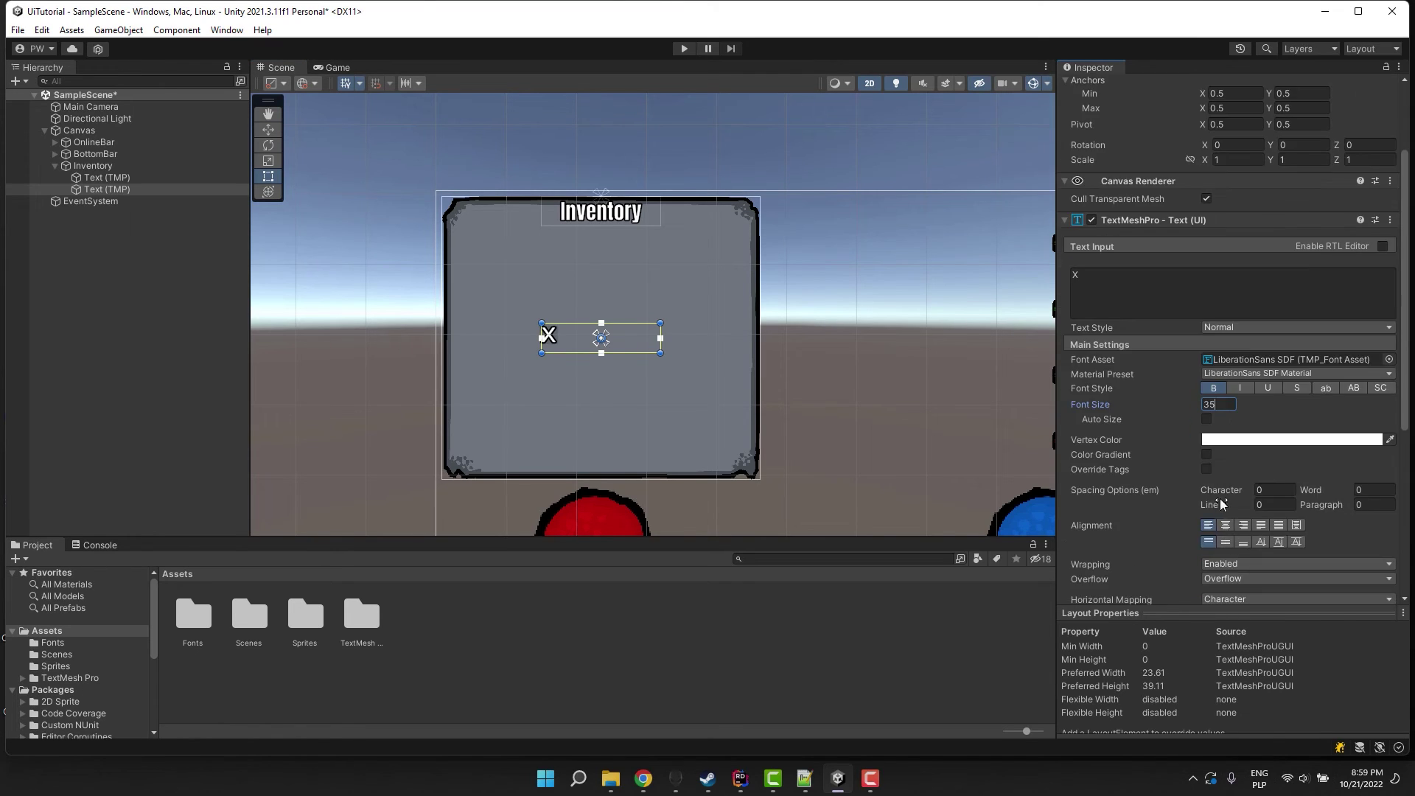
click(1226, 504)
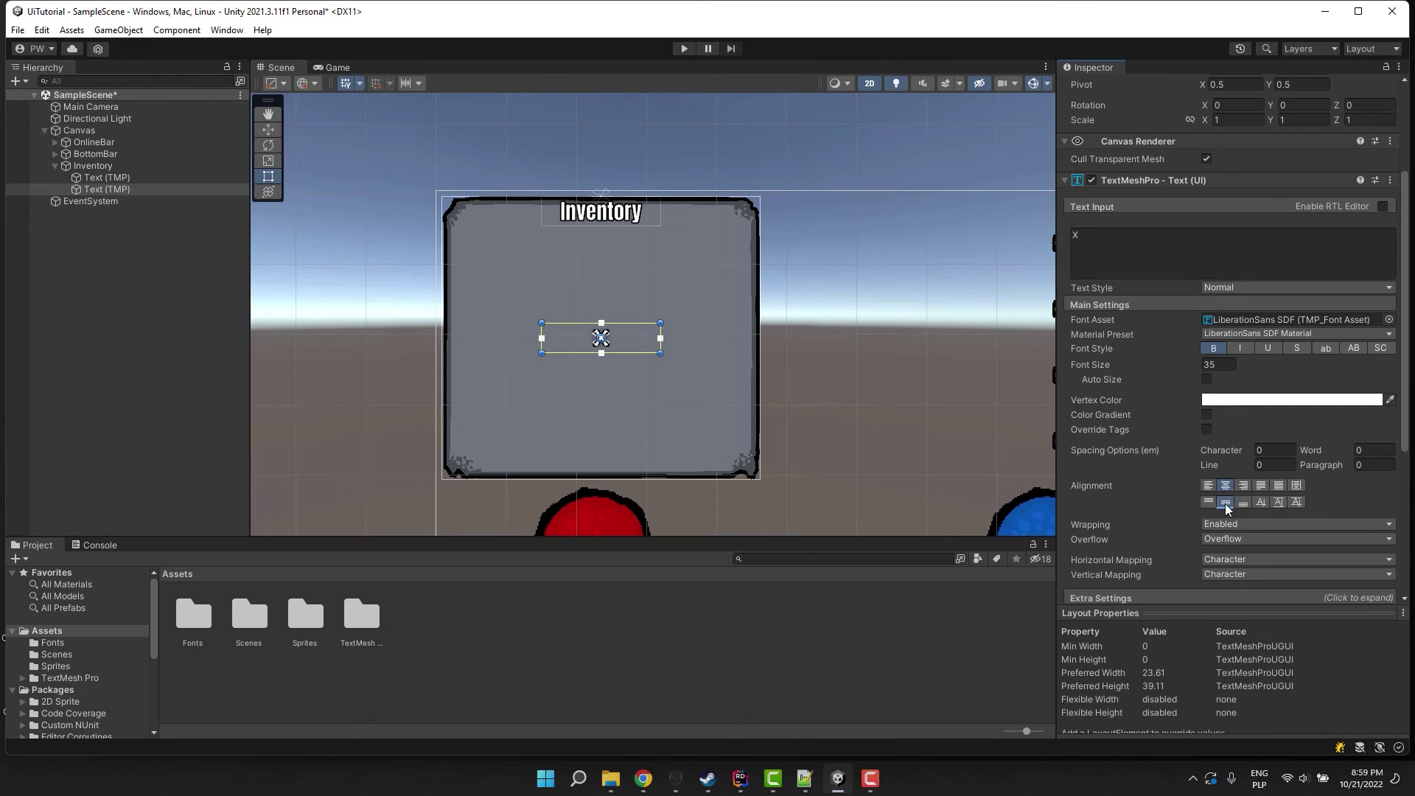
click(1253, 524)
click(1227, 538)
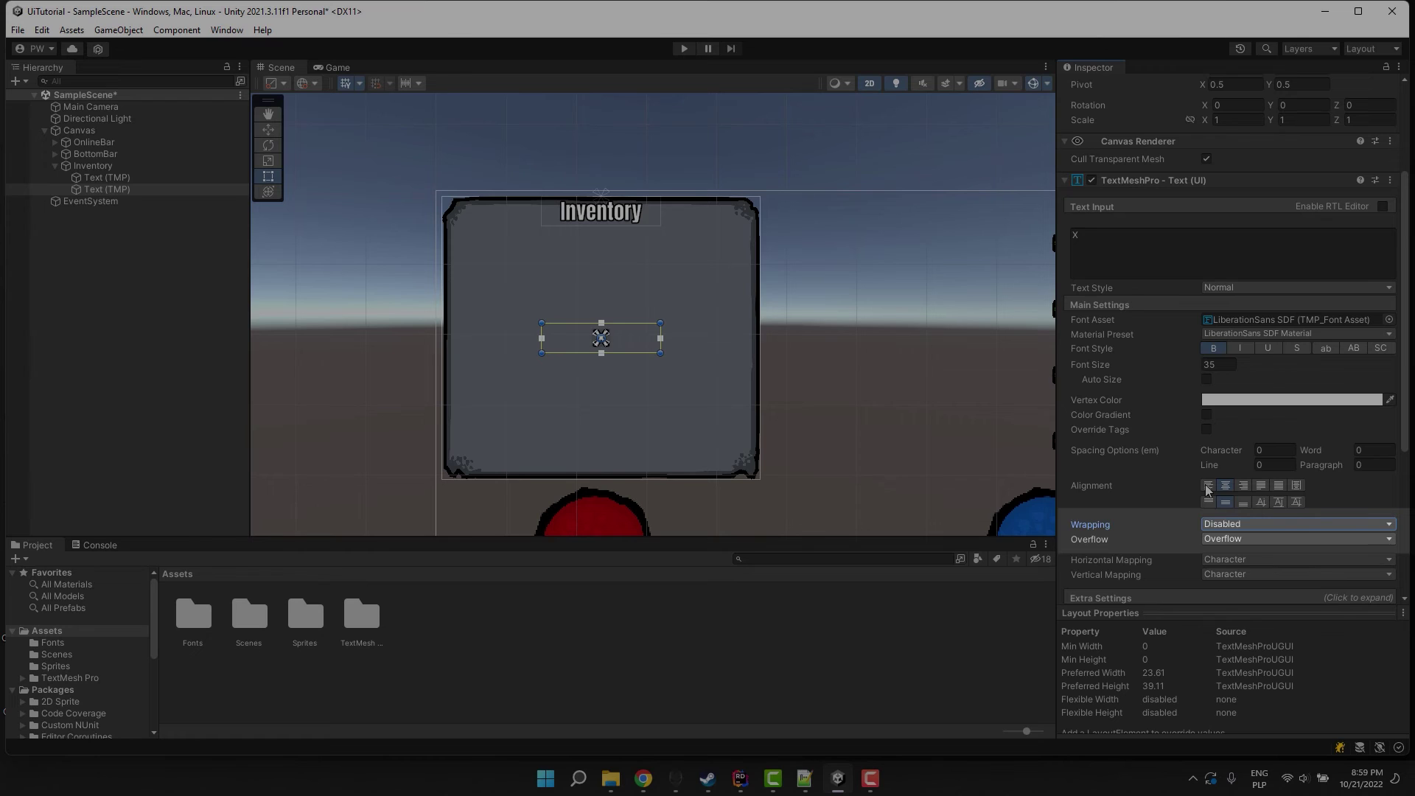
Set the X text's width and height to 0.
scroll(1236, 184, up, 5)
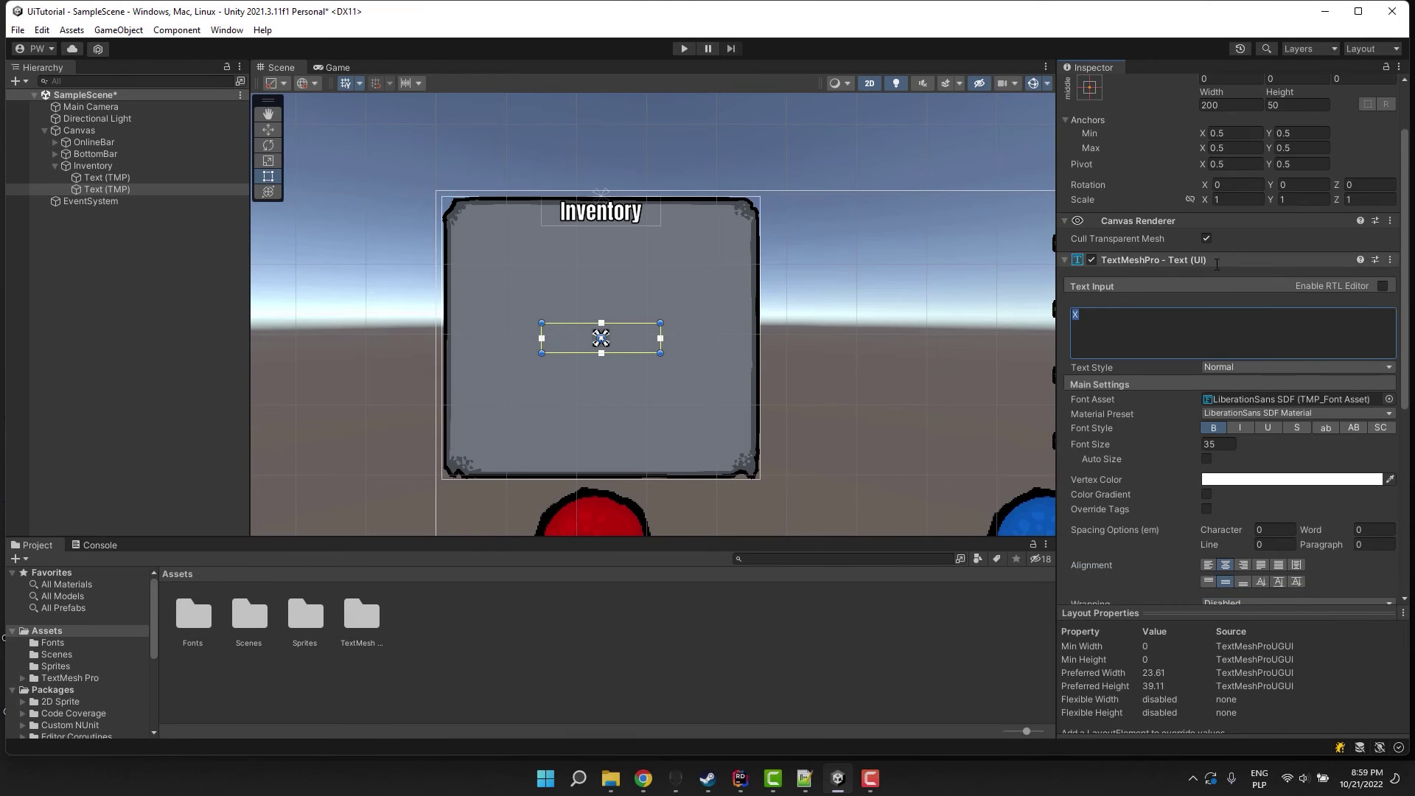
click(1236, 184)
text(0)
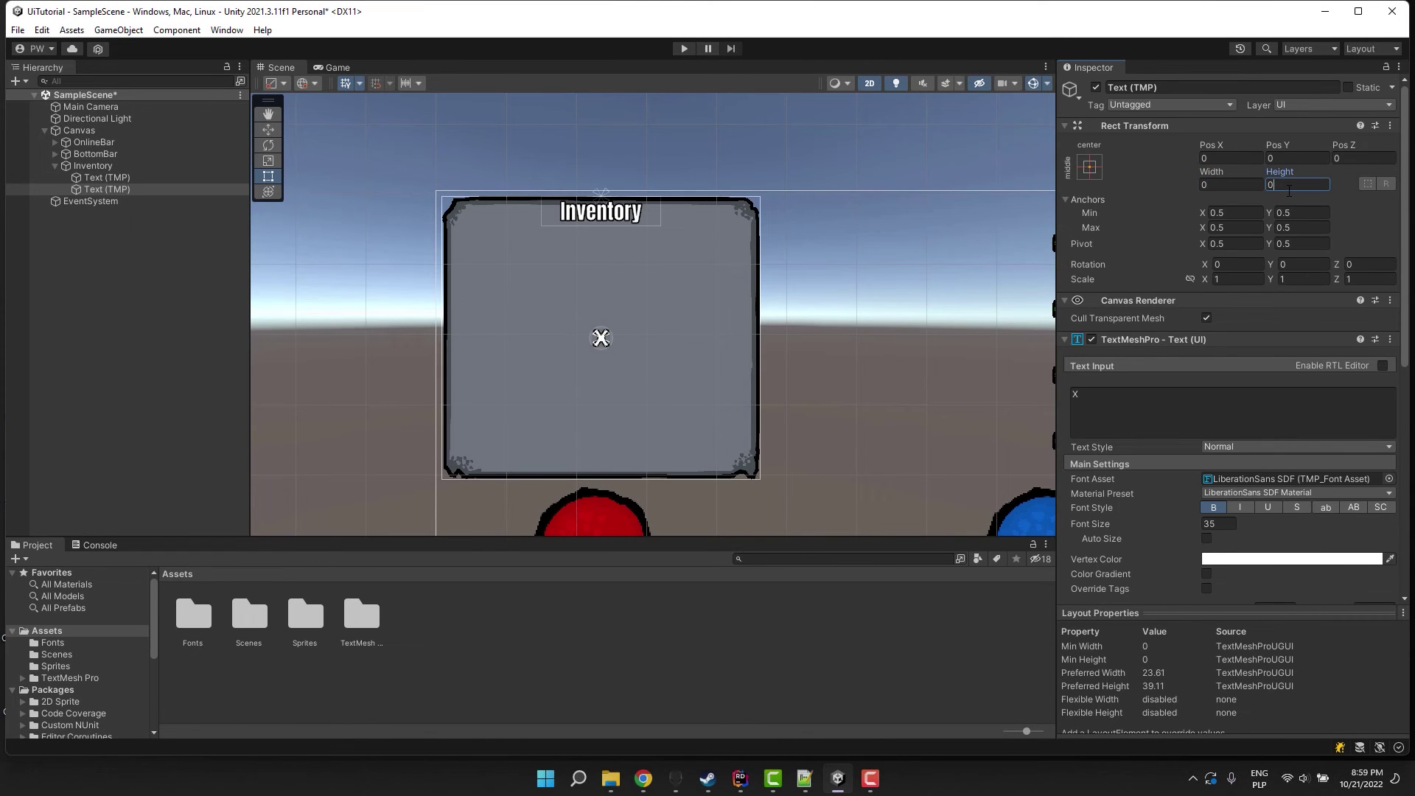
Anchor the X text to the panel's top right including pivot and position, and move it inward to about Pos X -21, Pos Y -15.
click(1095, 170)
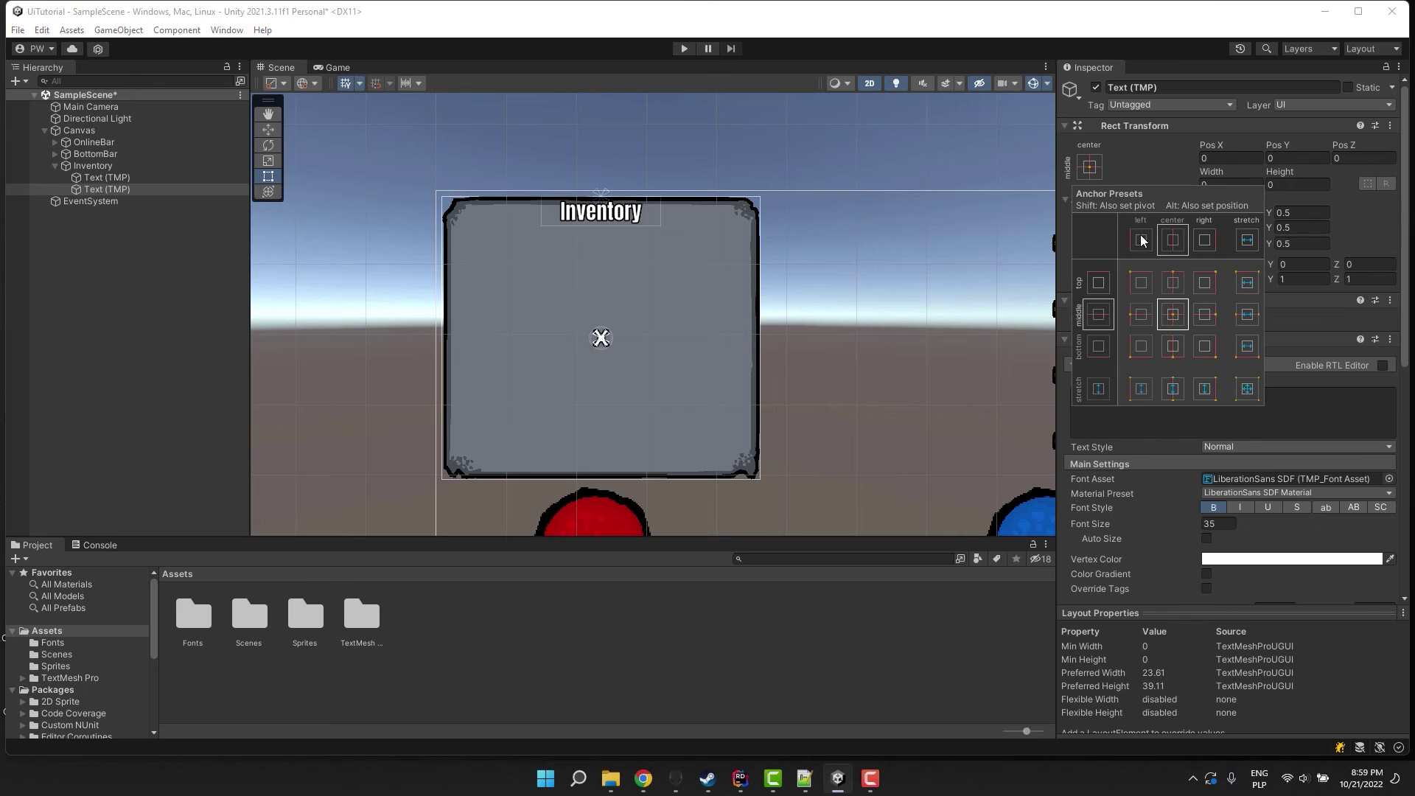
alt+shift+click(1206, 283)
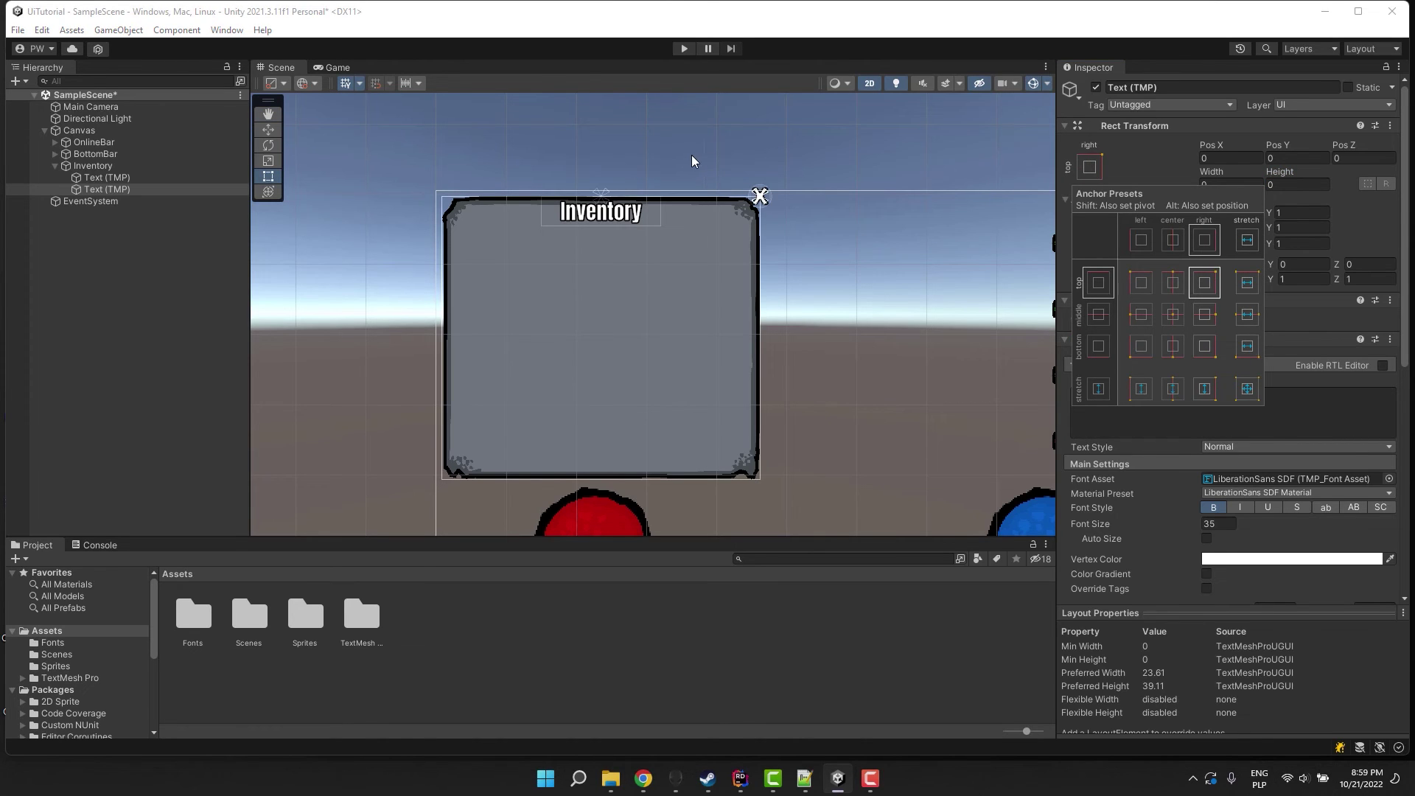
key(w)
drag(762, 162, 787, 210)
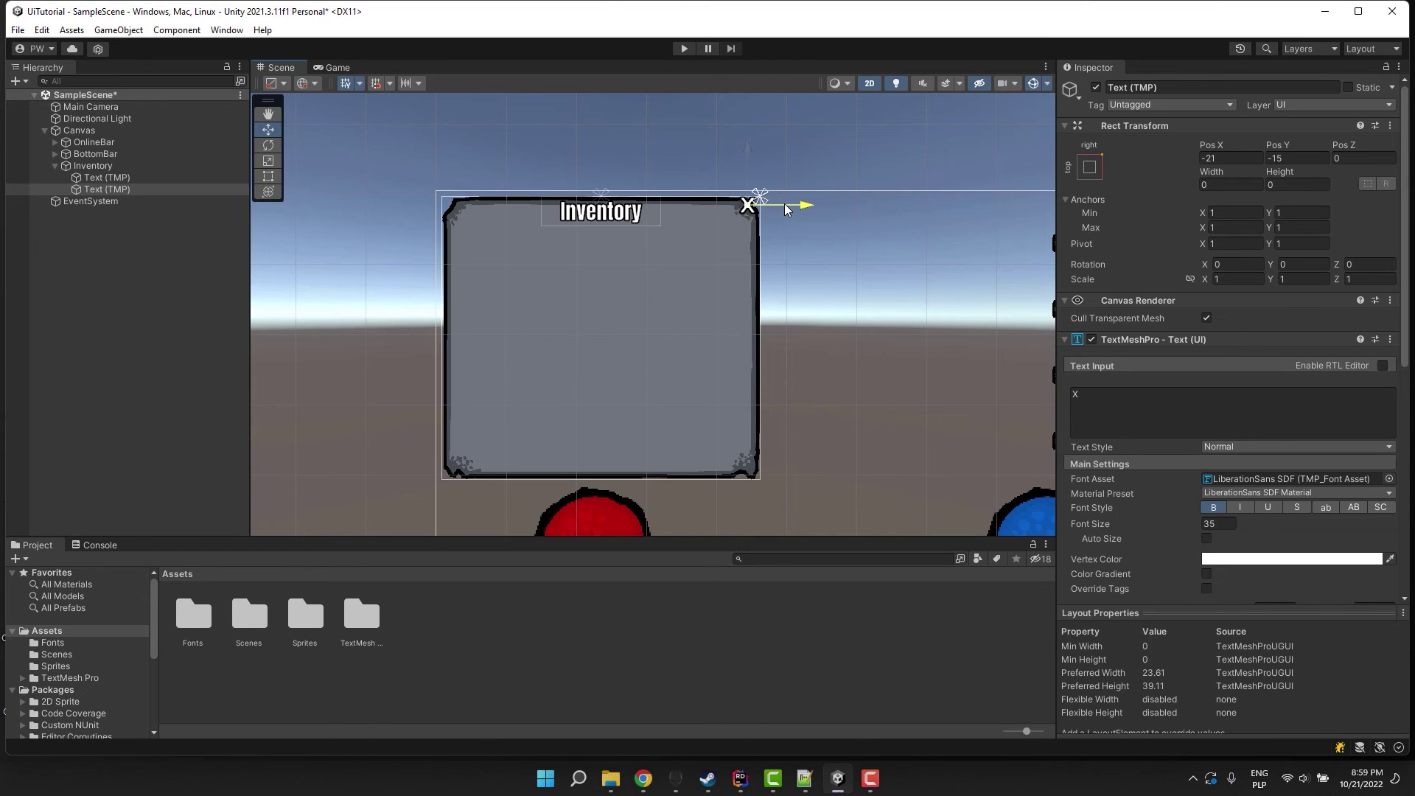
click(467, 176)
scroll(396, 306, up, 1)
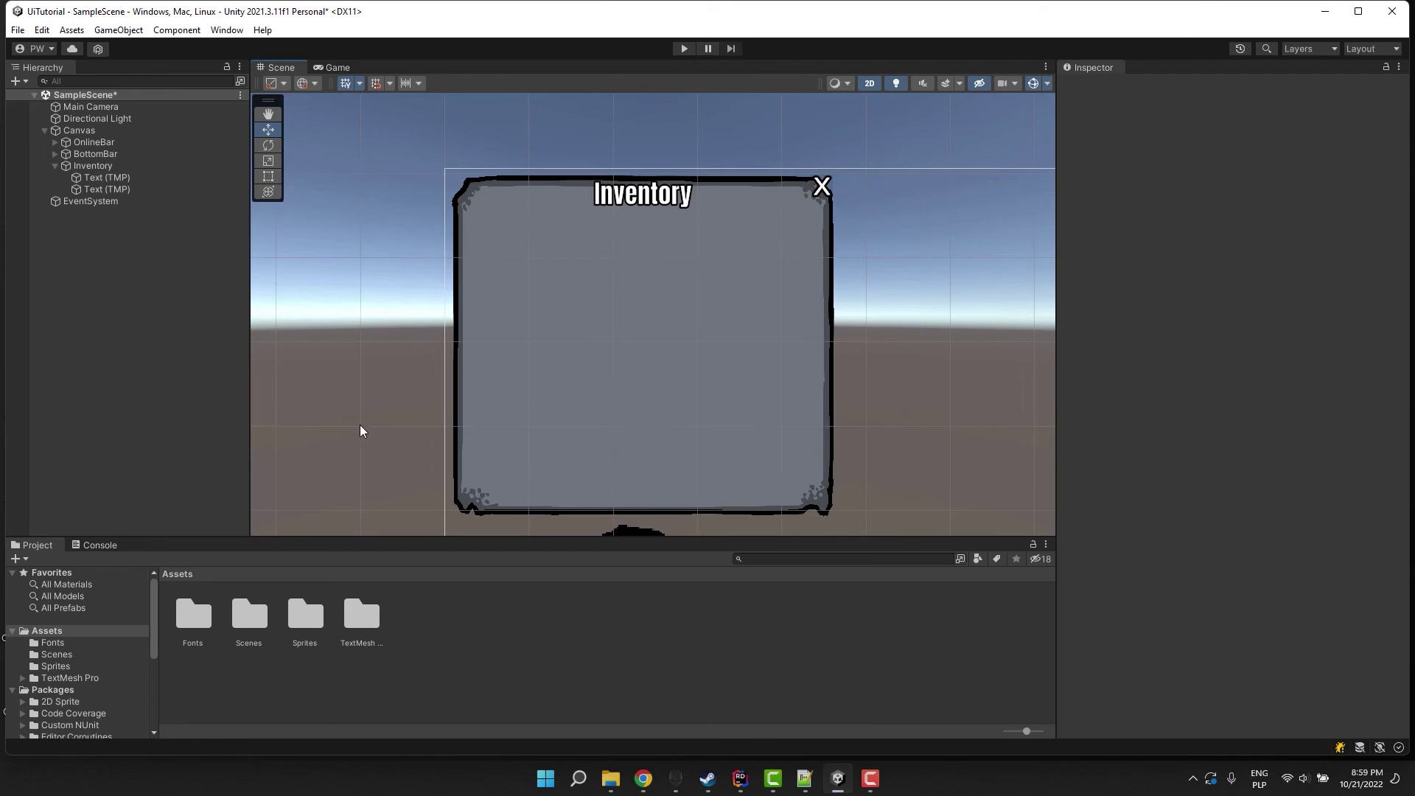
Create an empty child object named Grid under Inventory.
scroll(350, 383, up, 1)
click(101, 168)
right_click(81, 165)
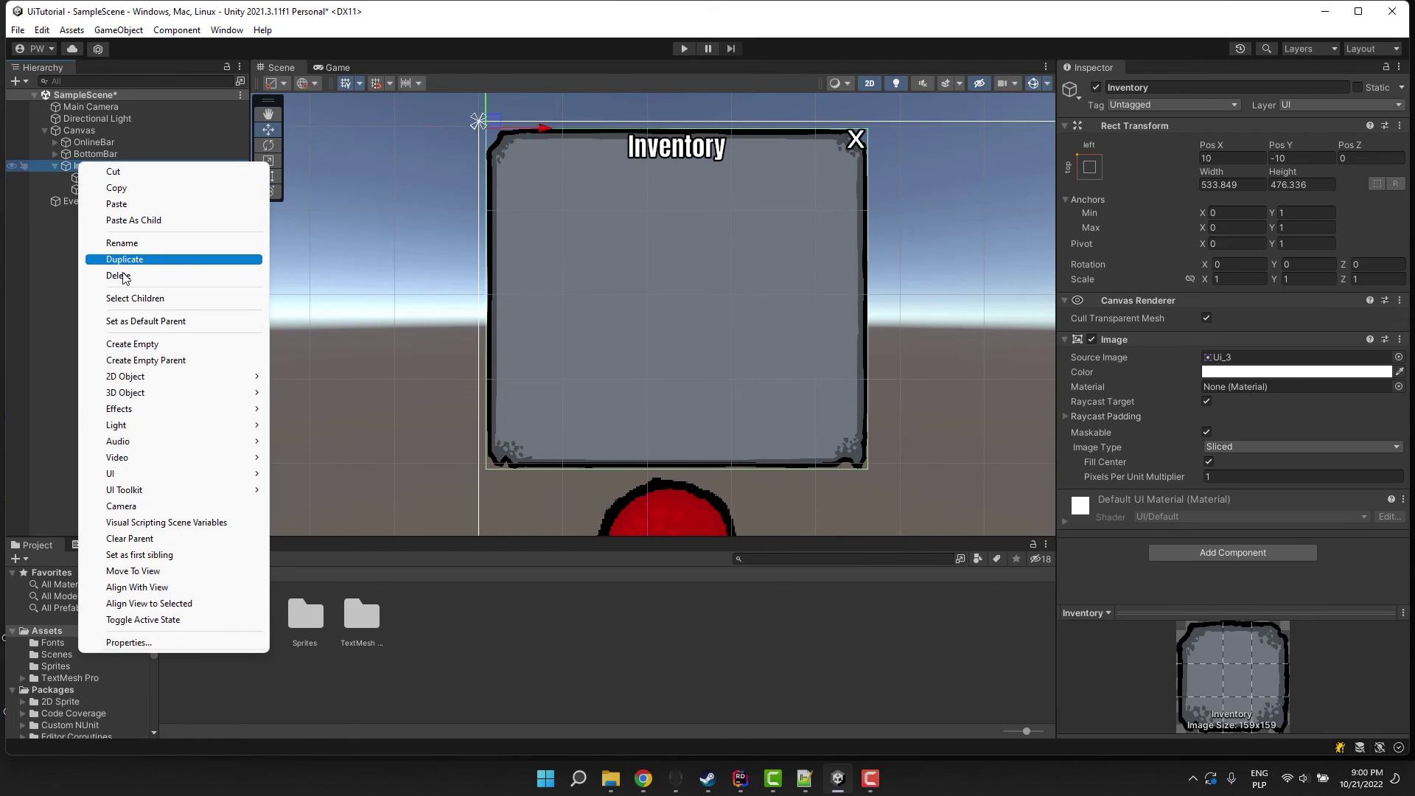
click(144, 345)
text(Grid)
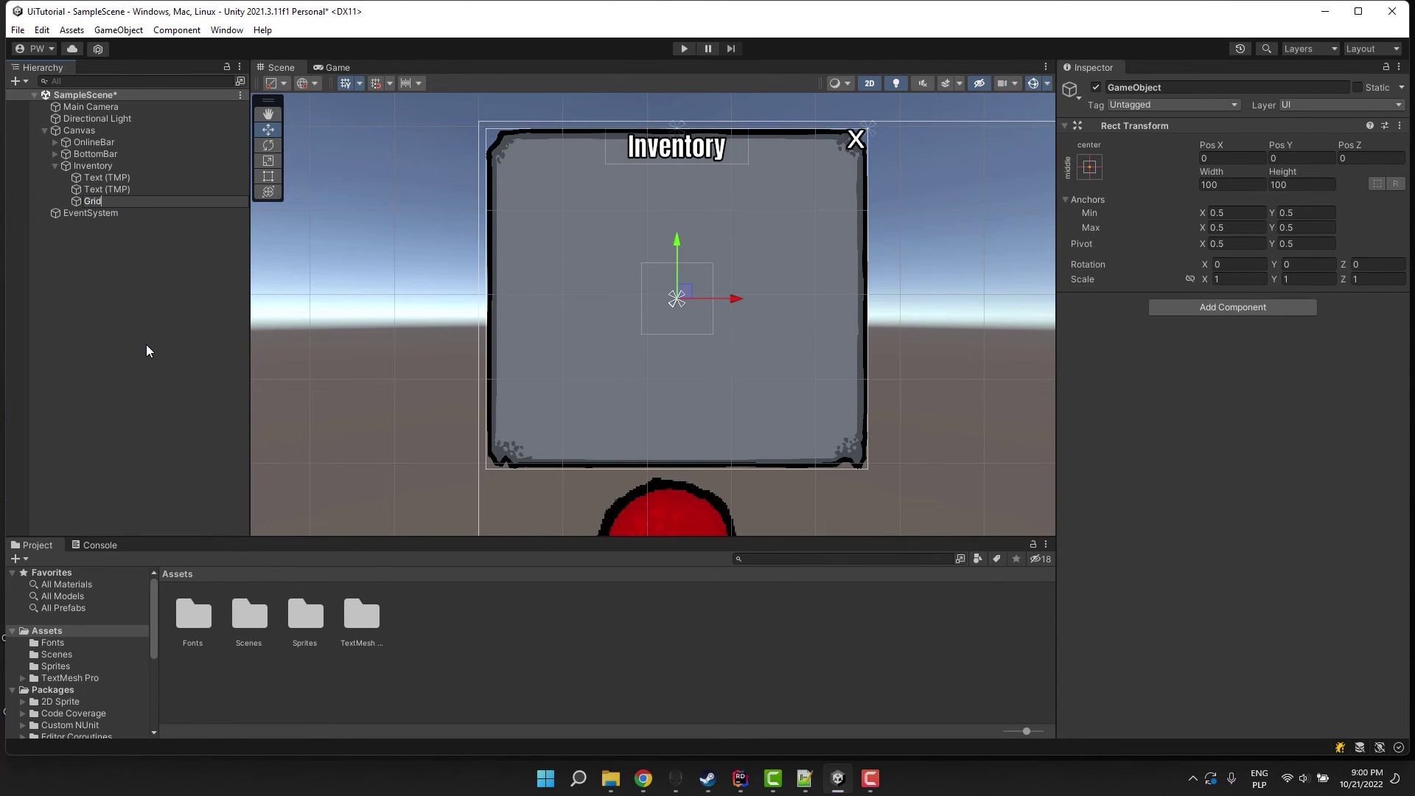
key(Return)
Anchor the Grid to stretch in both directions across the Inventory panel, including its position.
click(1088, 168)
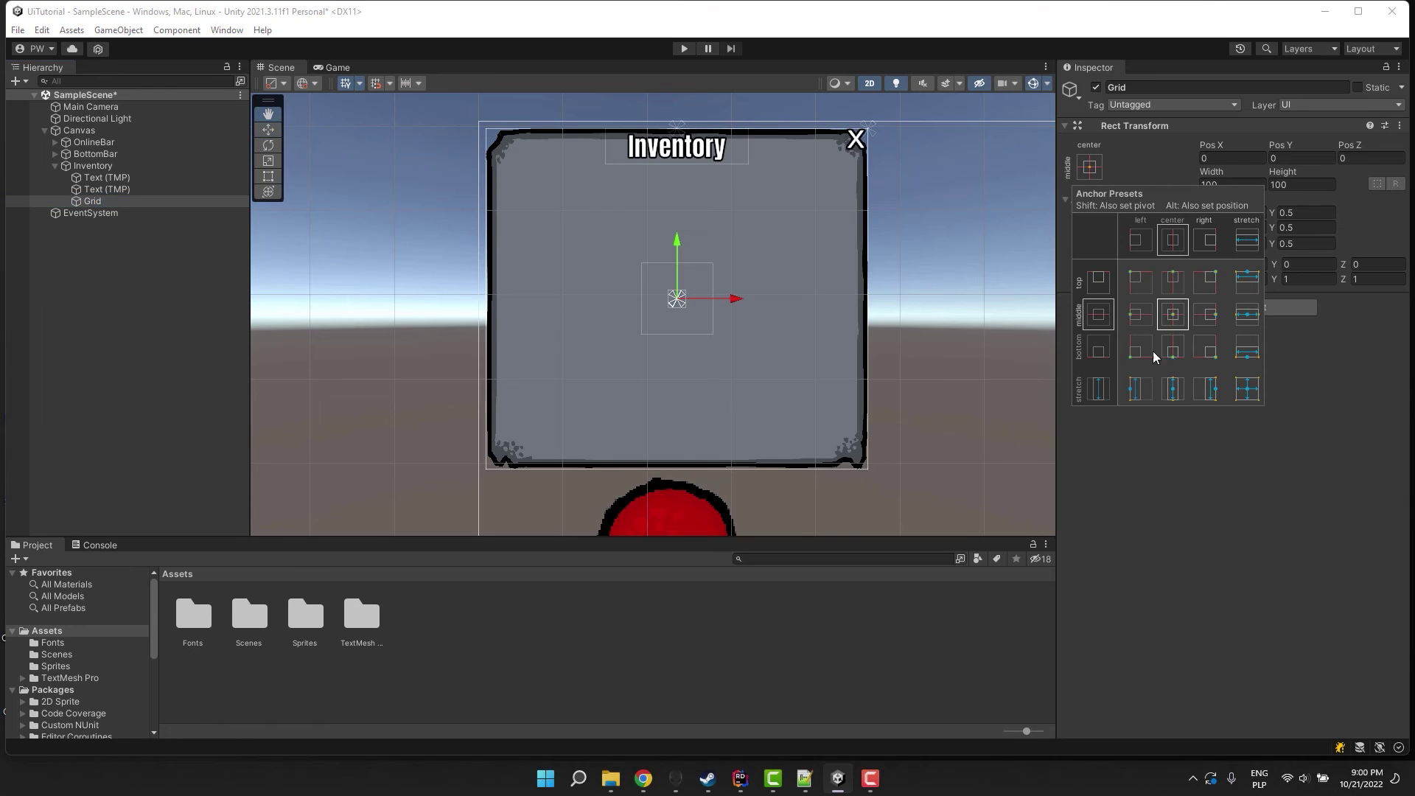
alt+click(1247, 388)
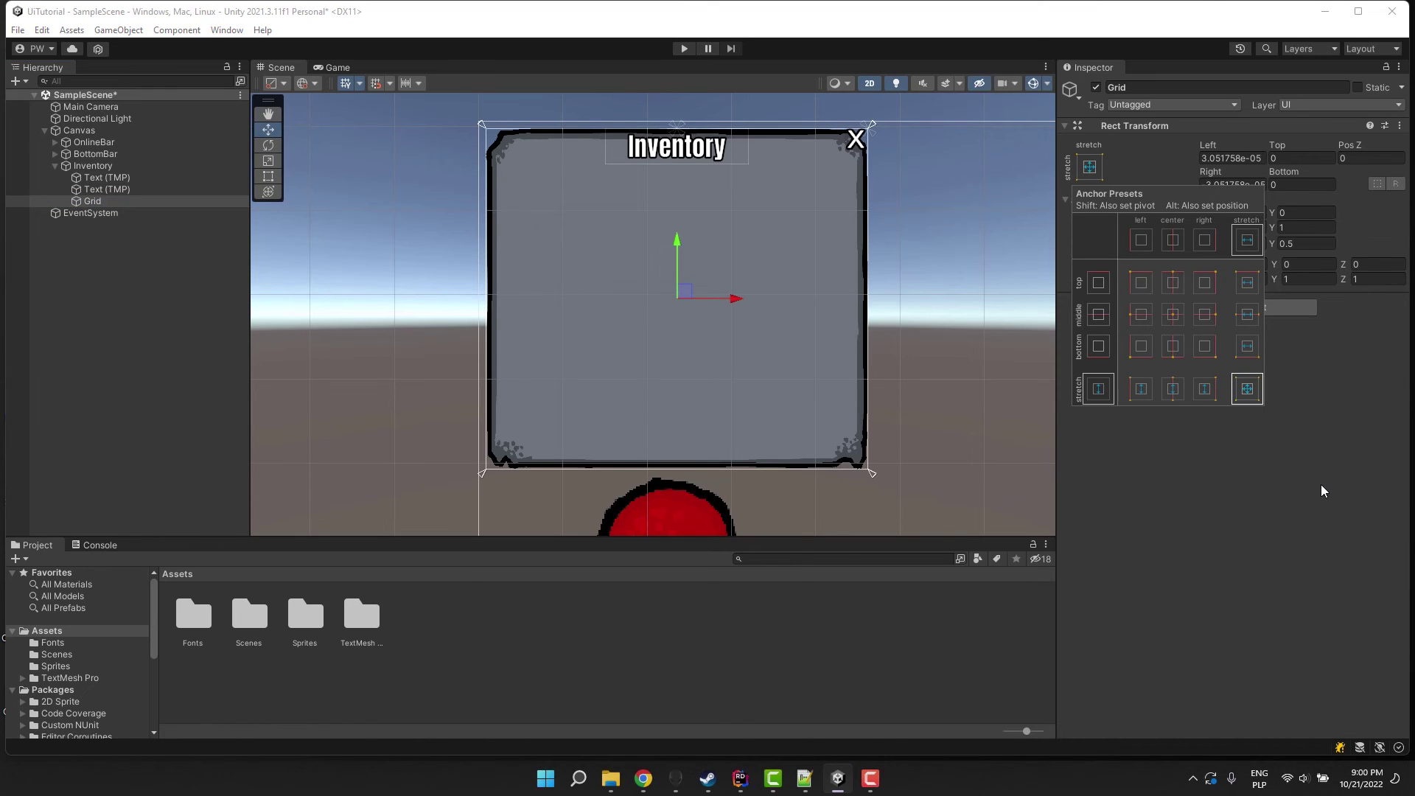
click(1258, 438)
Set the Grid's offsets to Left 20, Top 50, Right 20 and Bottom 20.
drag(1277, 150, 1065, 242)
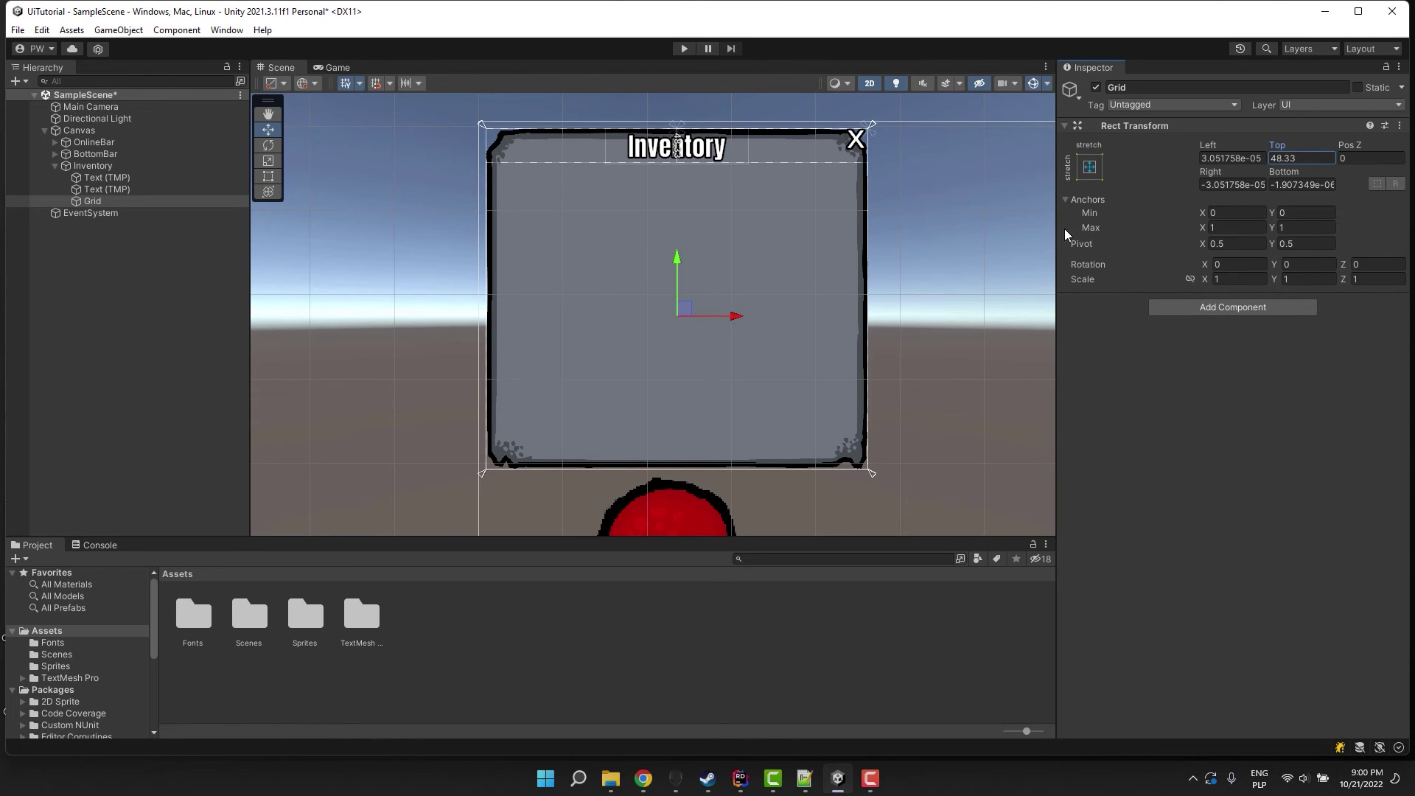
click(1319, 159)
text(50)
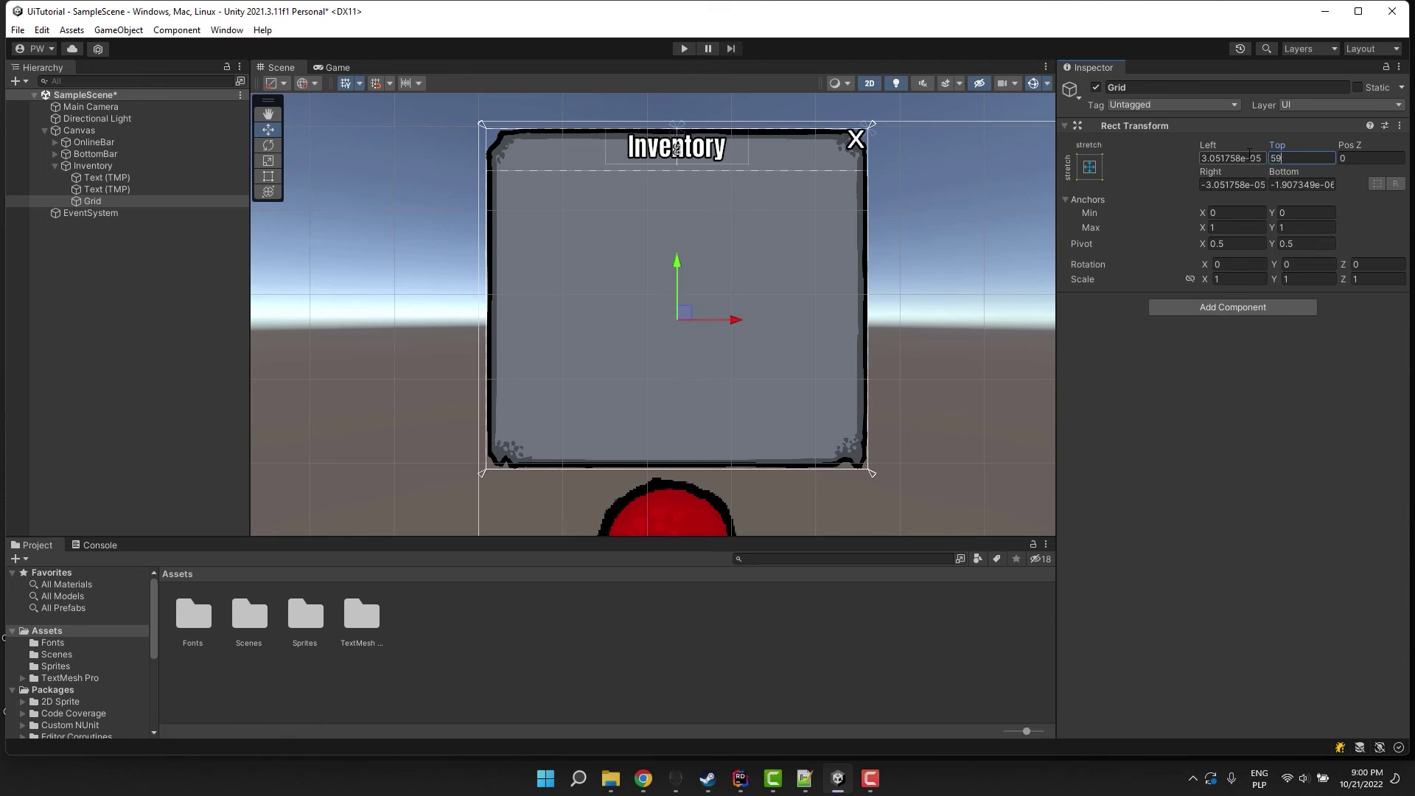
click(1246, 158)
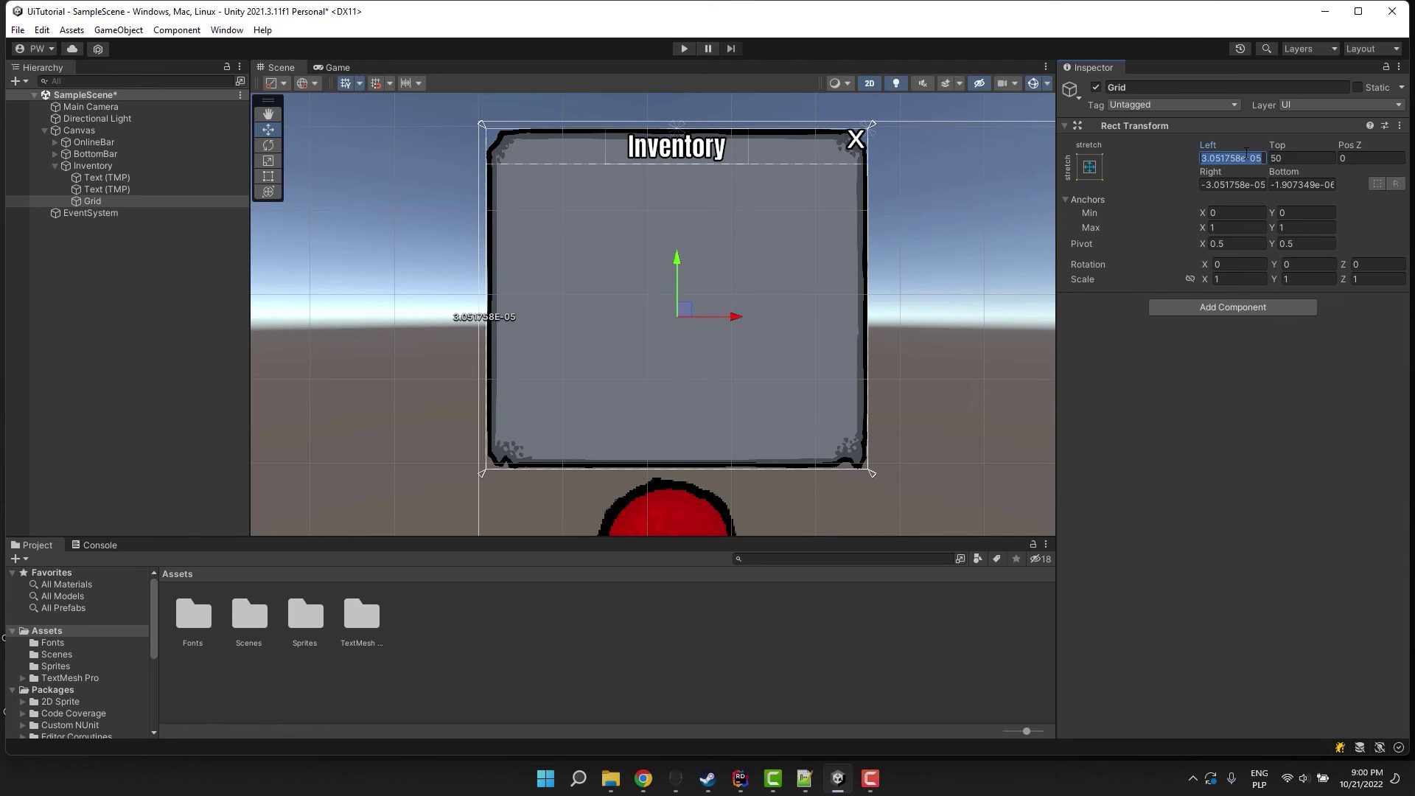
text(20)
key(Tab)
key(Tab)
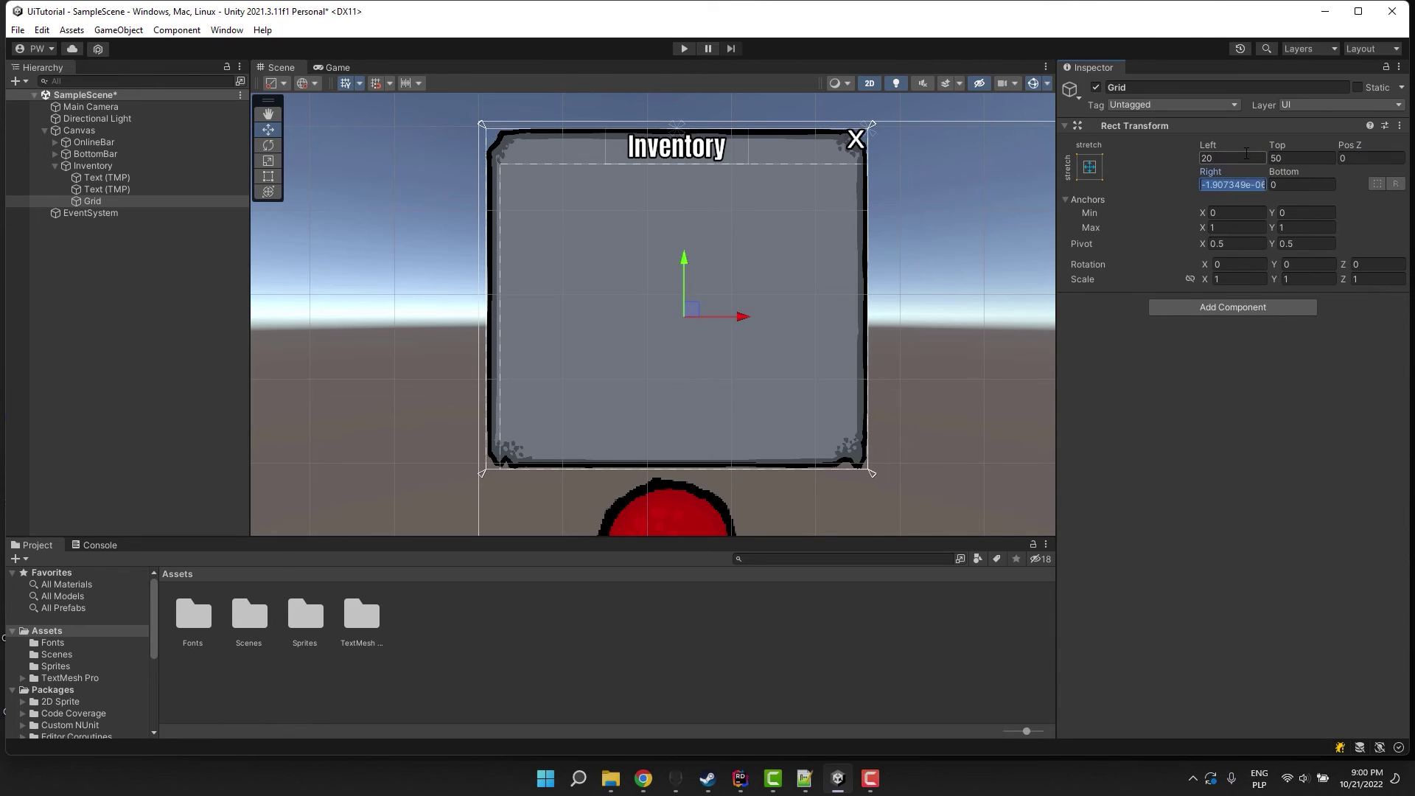
text(20)
key(Tab)
text(20)
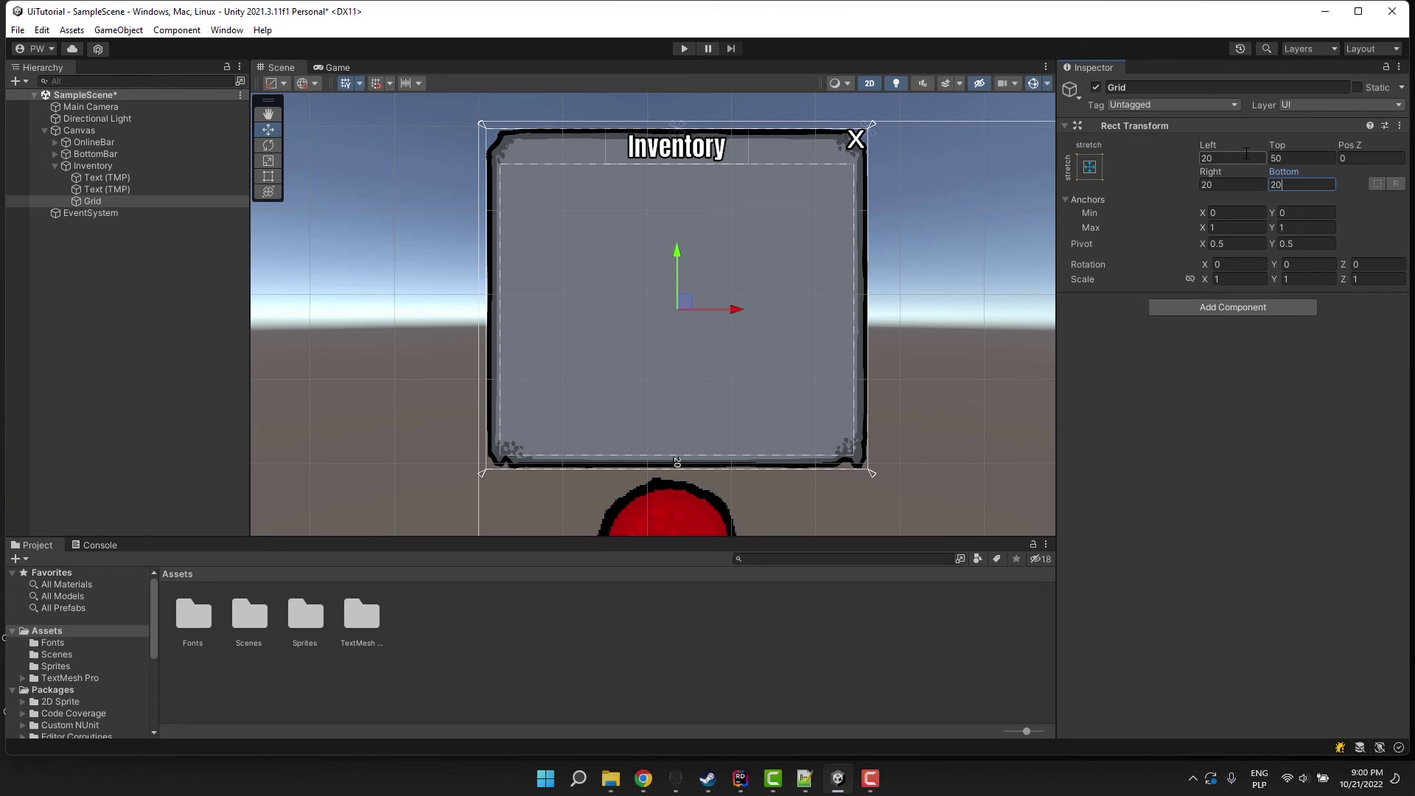
Add a Grid Layout Group component to the Grid and expand its settings.
click(1182, 308)
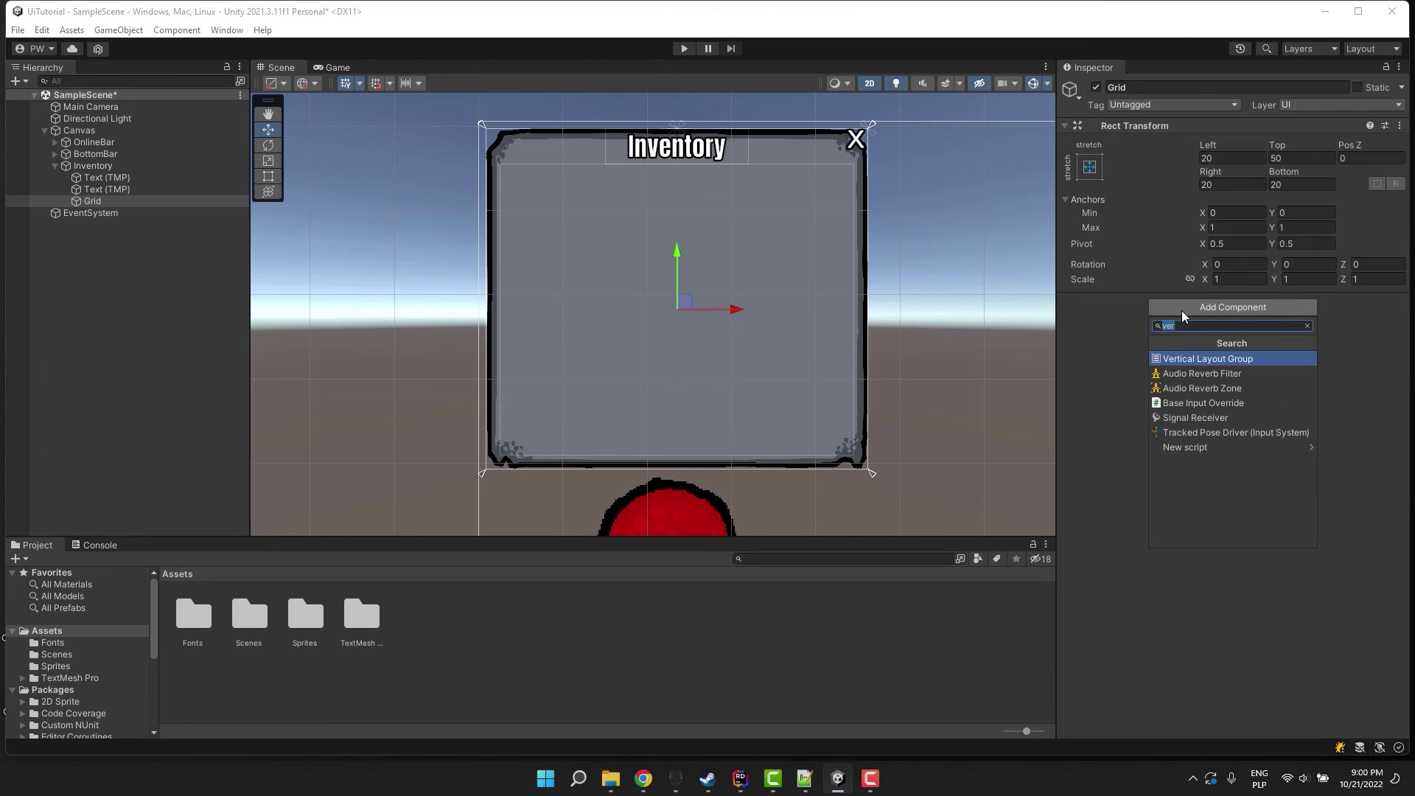
text(grid)
click(1165, 374)
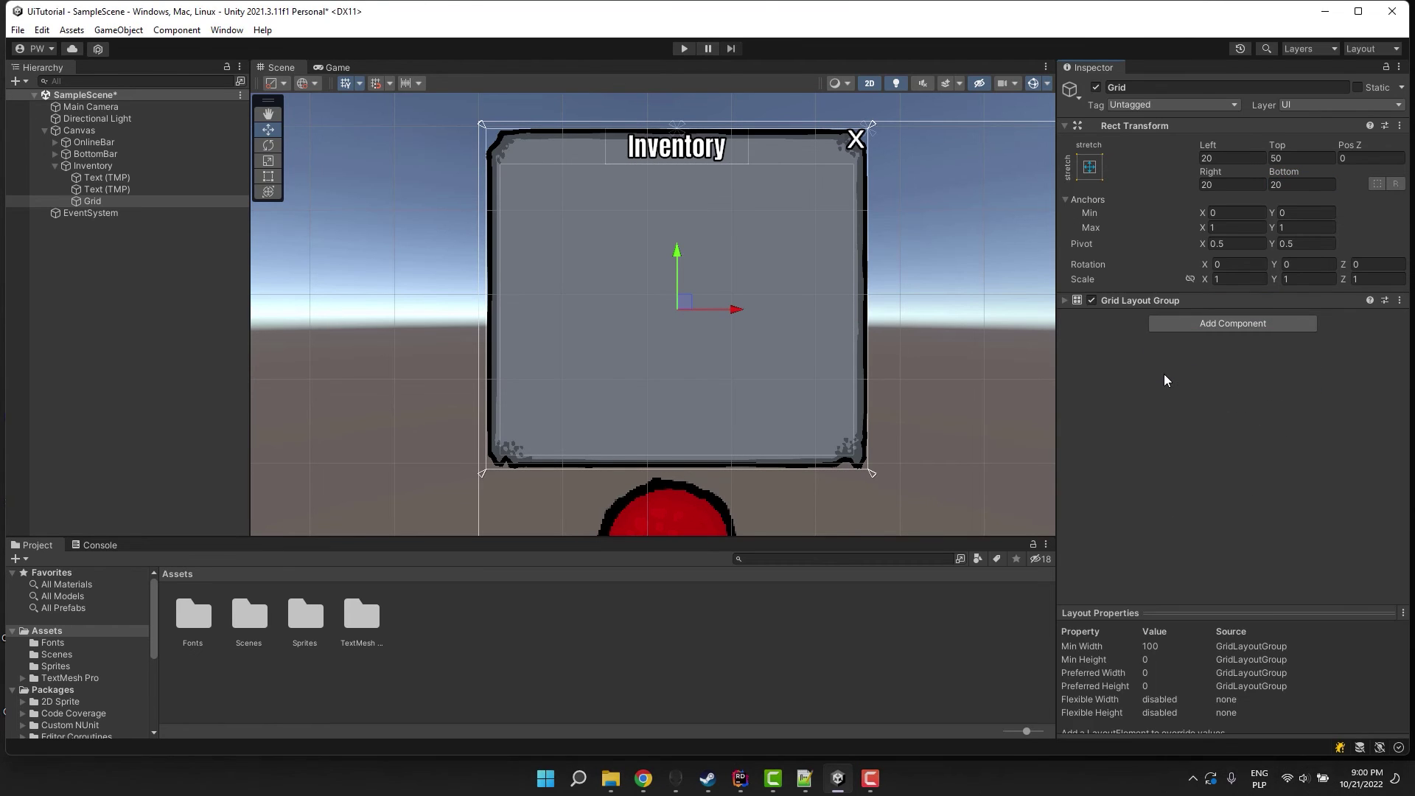
click(1066, 299)
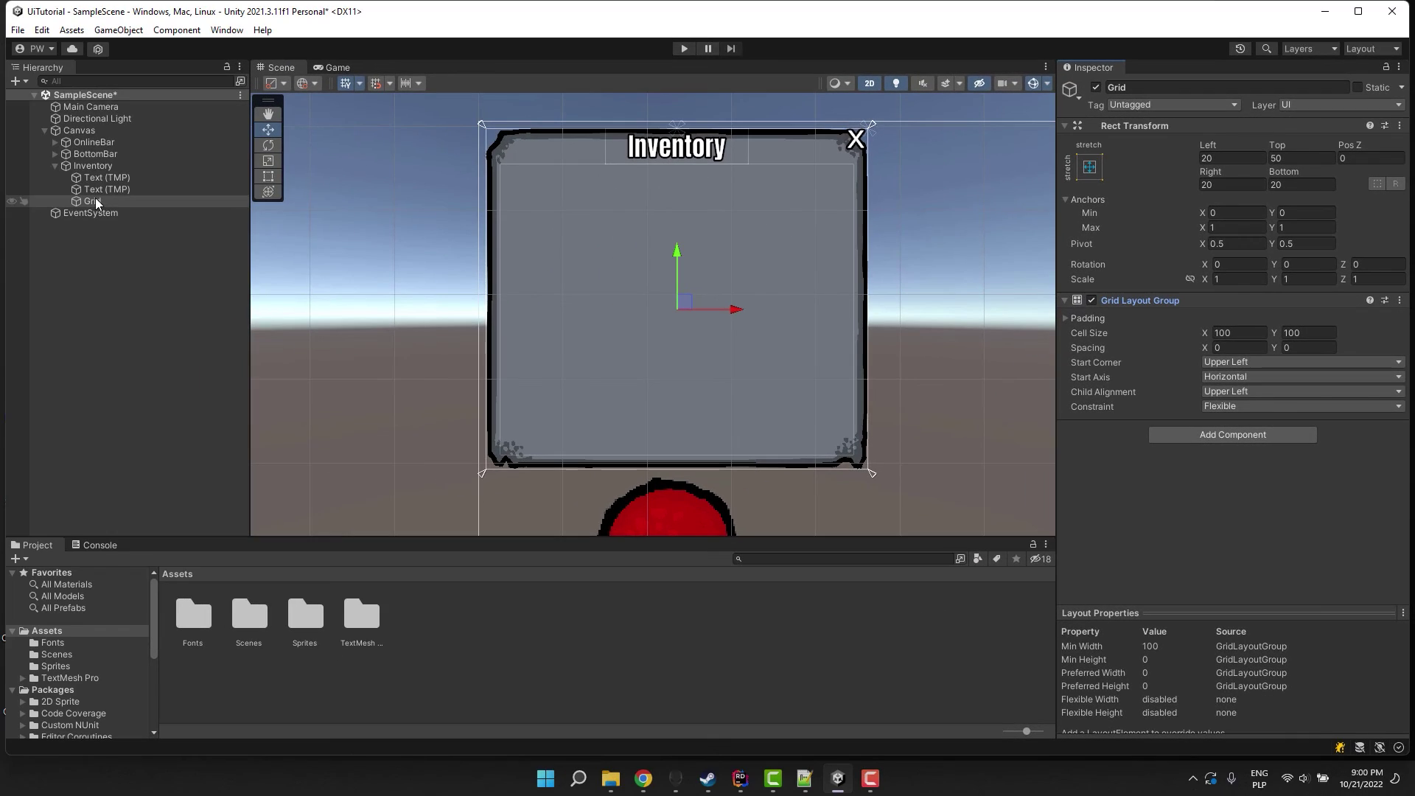
Add an Image child to the Grid with the Ui_4 sprite, keeping the Simple image type.
right_click(95, 201)
click(357, 510)
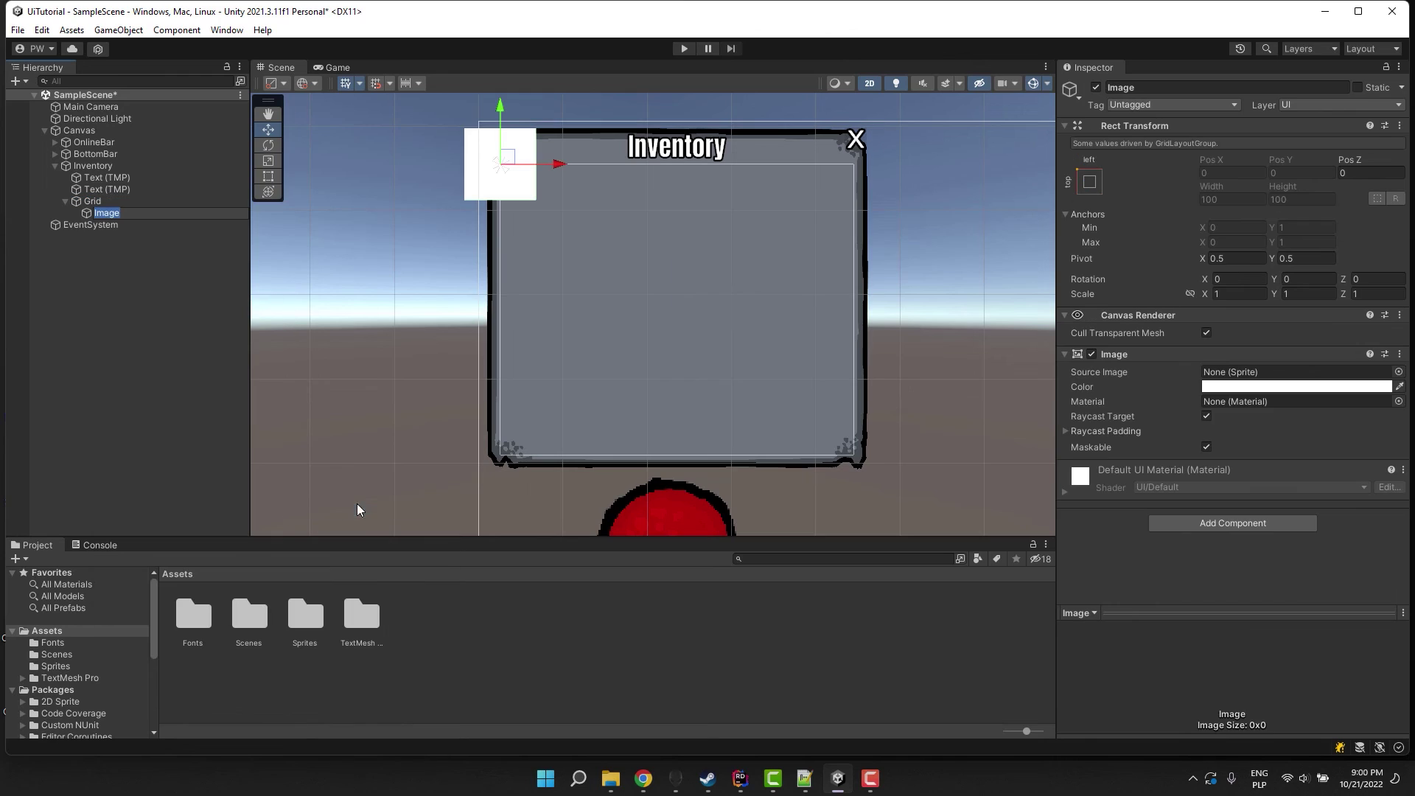
click(1399, 372)
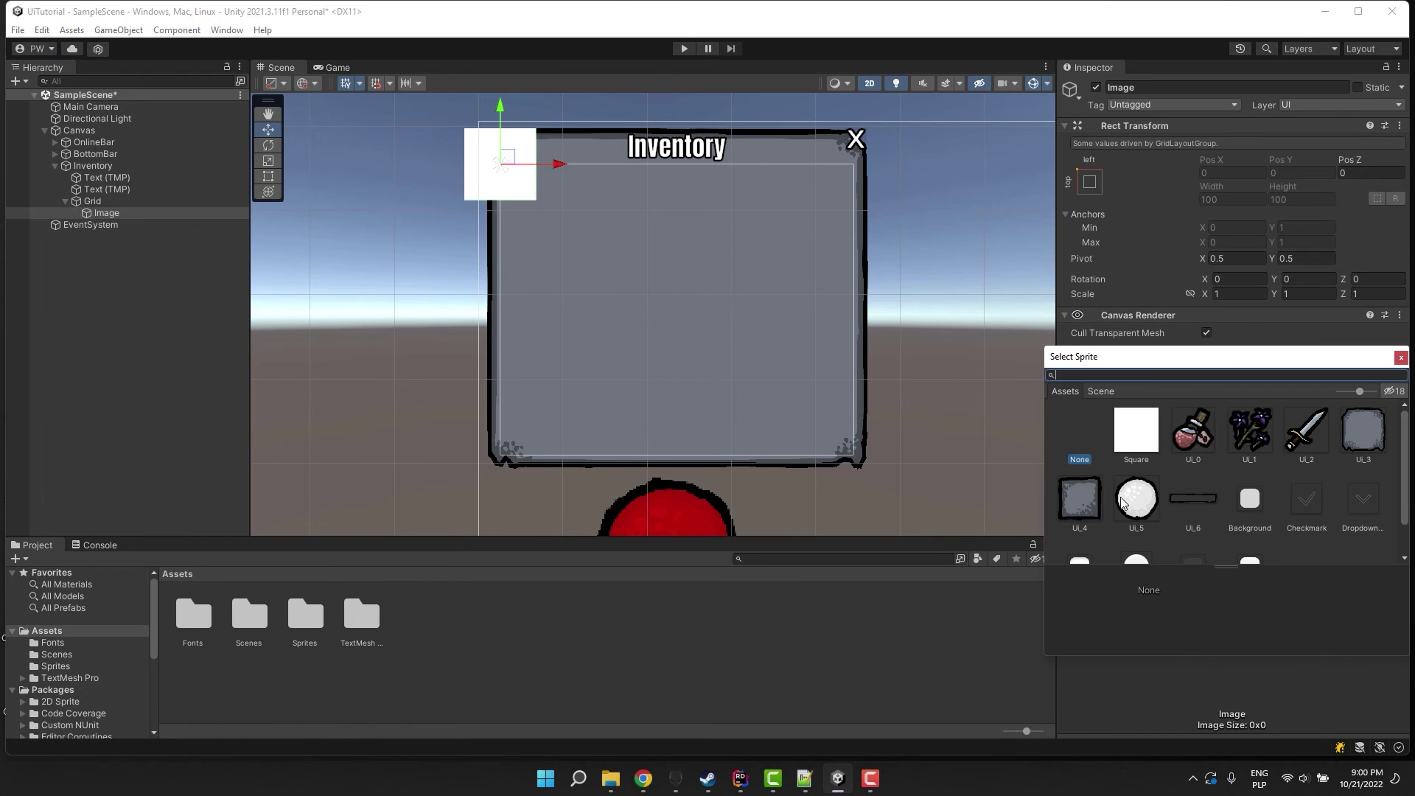
double_click(1080, 501)
click(1301, 461)
click(1223, 467)
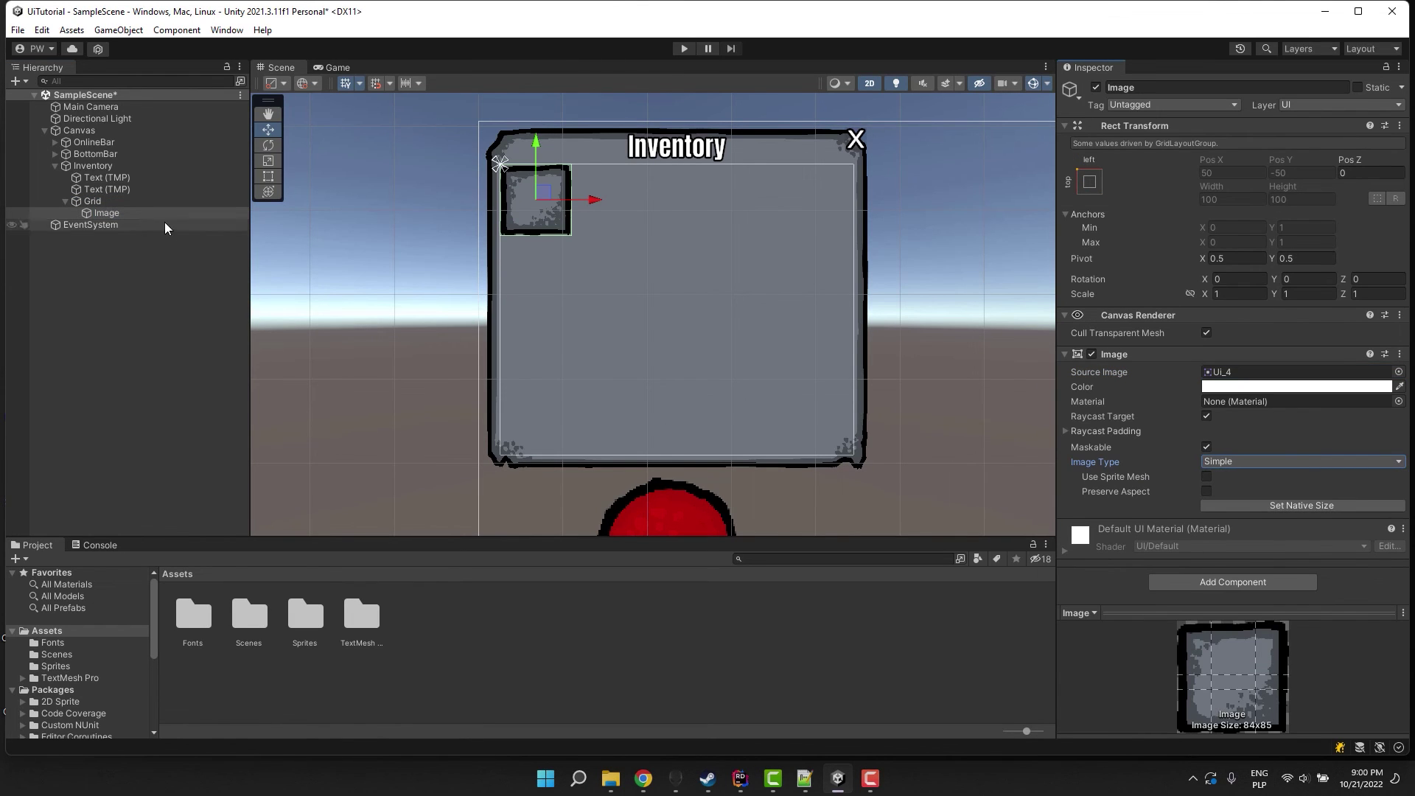
Duplicate the slot image until the Grid holds 14 slots, ending with Image (13).
key(ctrl+d)
key(ctrl+d)
key(ctrl+d)
key(ctrl+d)
key(ctrl+d)
key(ctrl+d)
key(ctrl+d)
key(ctrl+d)
key(ctrl+d)
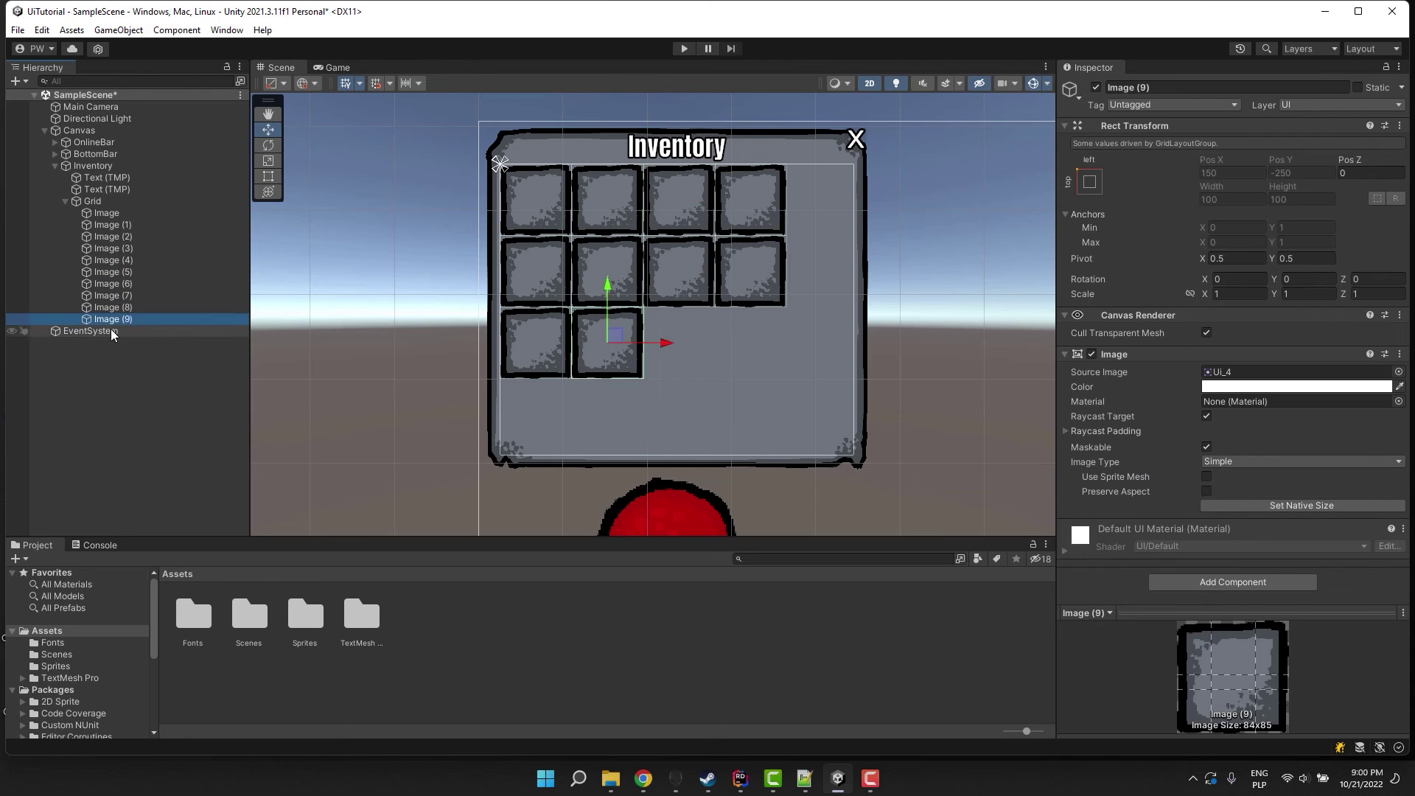
key(ctrl+d)
key(ctrl+d)
key(ctrl+d)
key(ctrl+d)
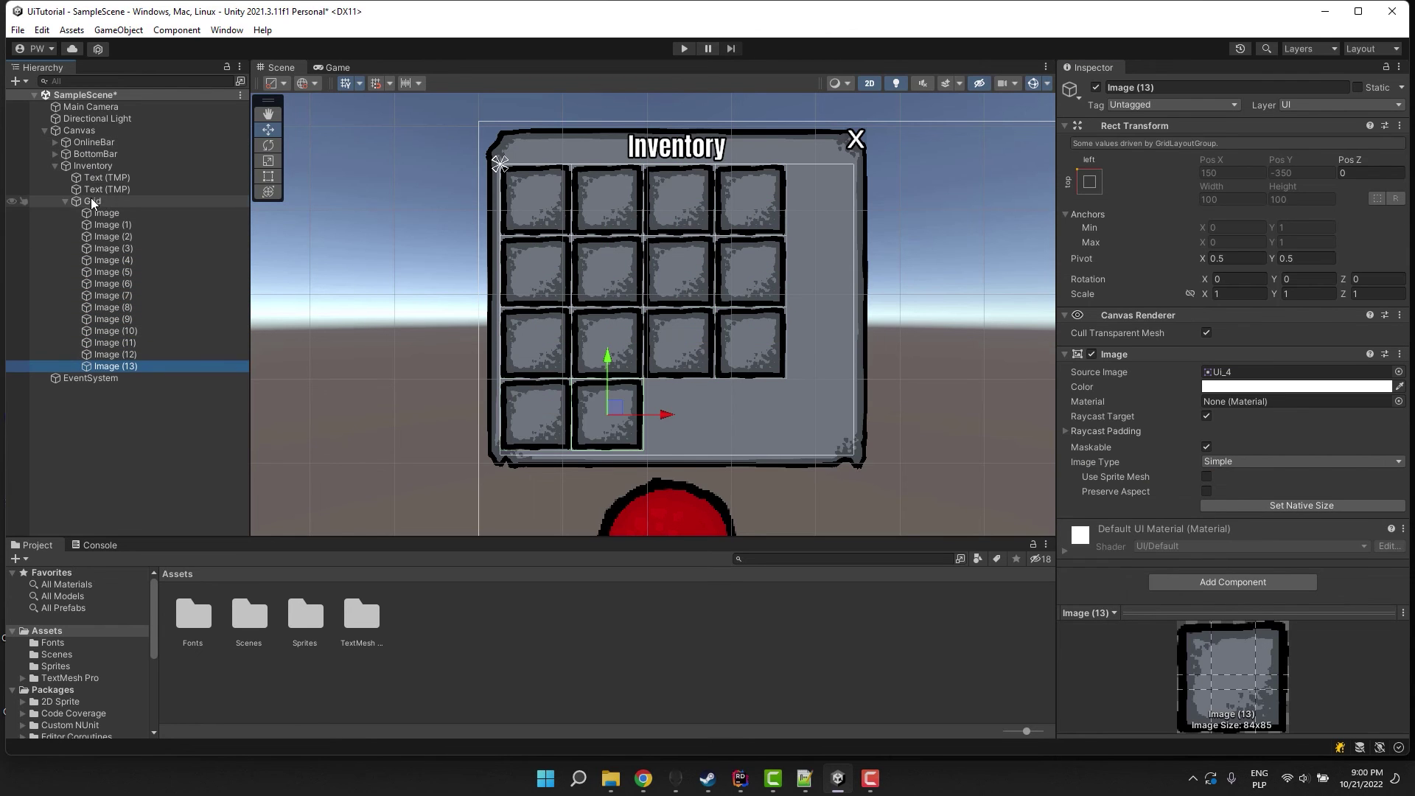
Try the Grid's start corner as Upper Right, Lower Left and Lower Right, and return it to Upper Left.
click(91, 201)
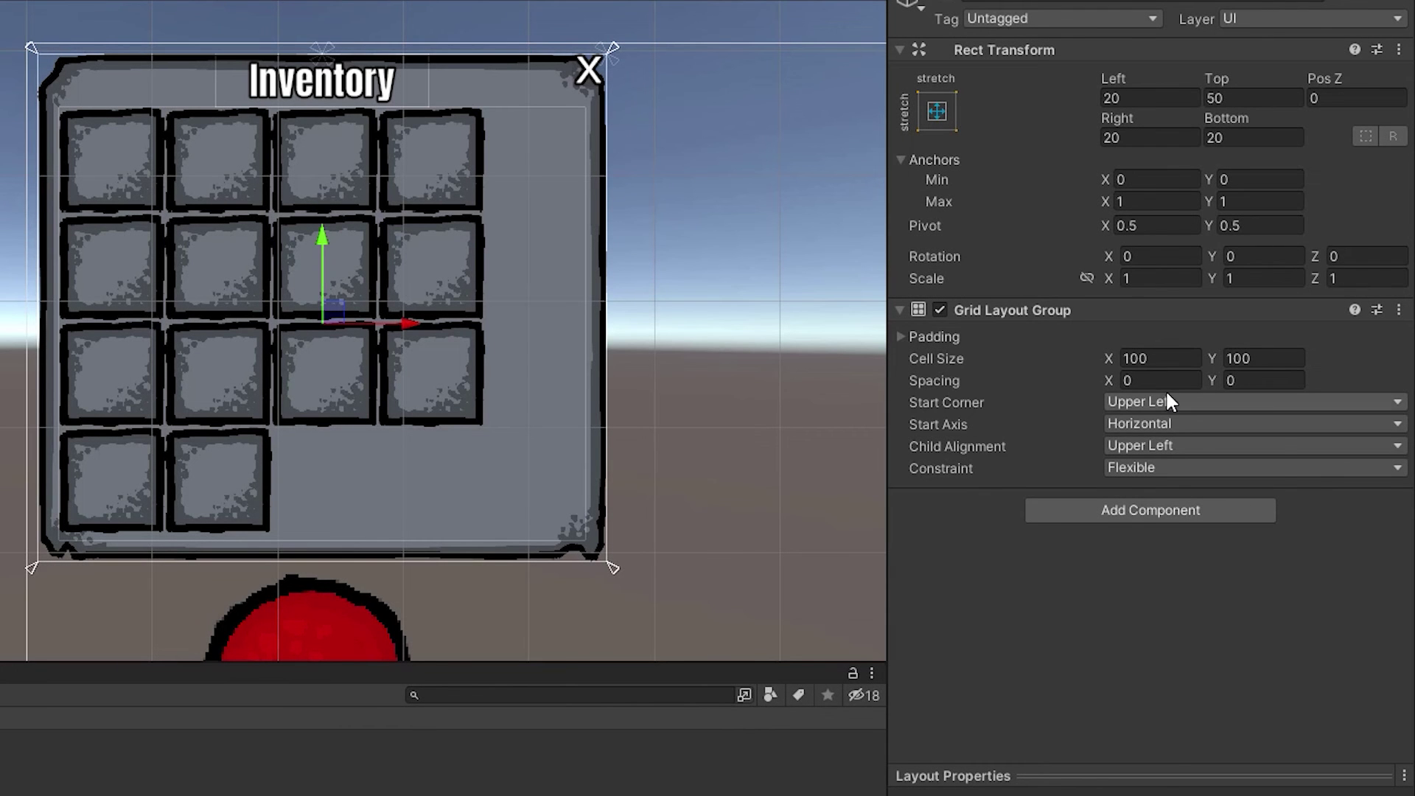
click(1165, 401)
click(1165, 451)
click(1145, 401)
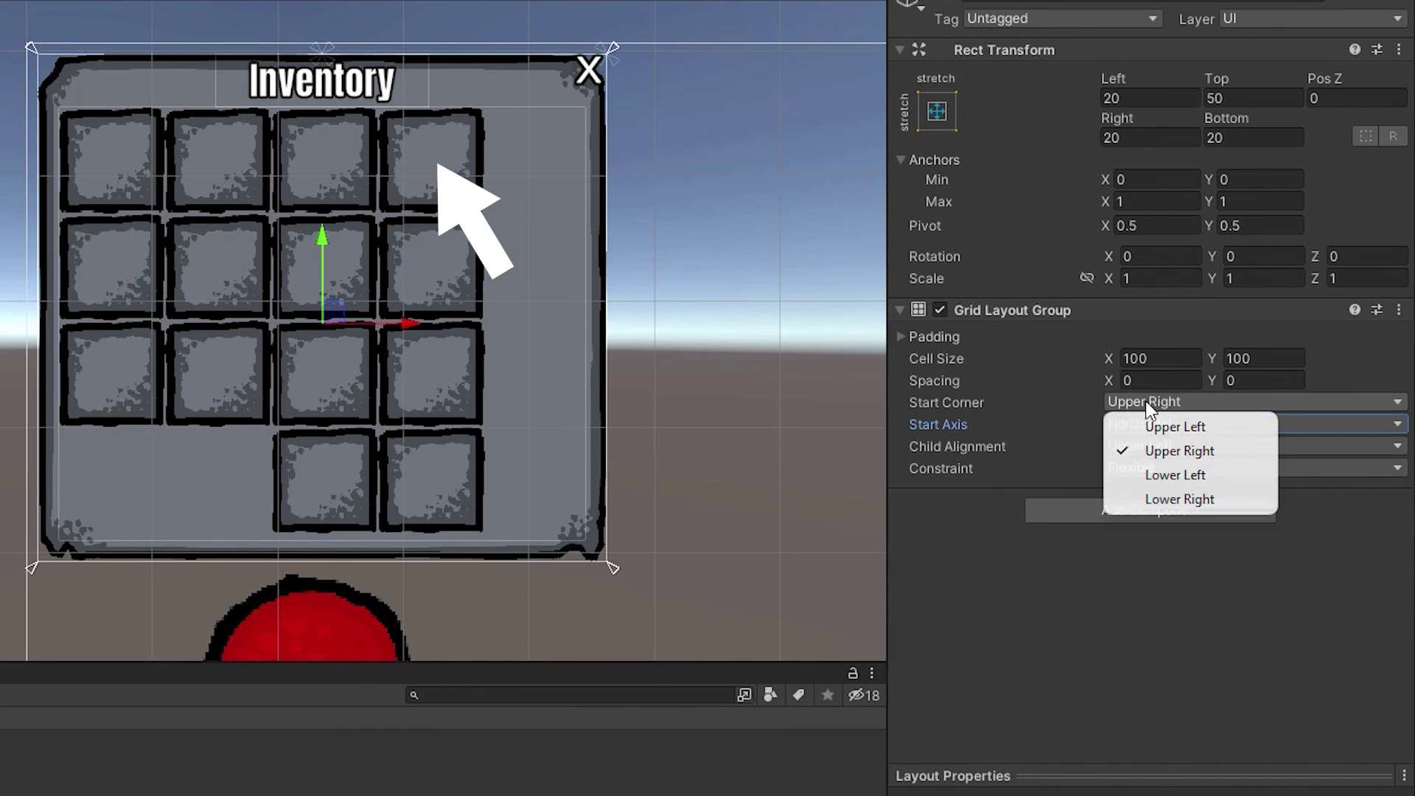
click(1158, 474)
click(1139, 400)
click(1179, 498)
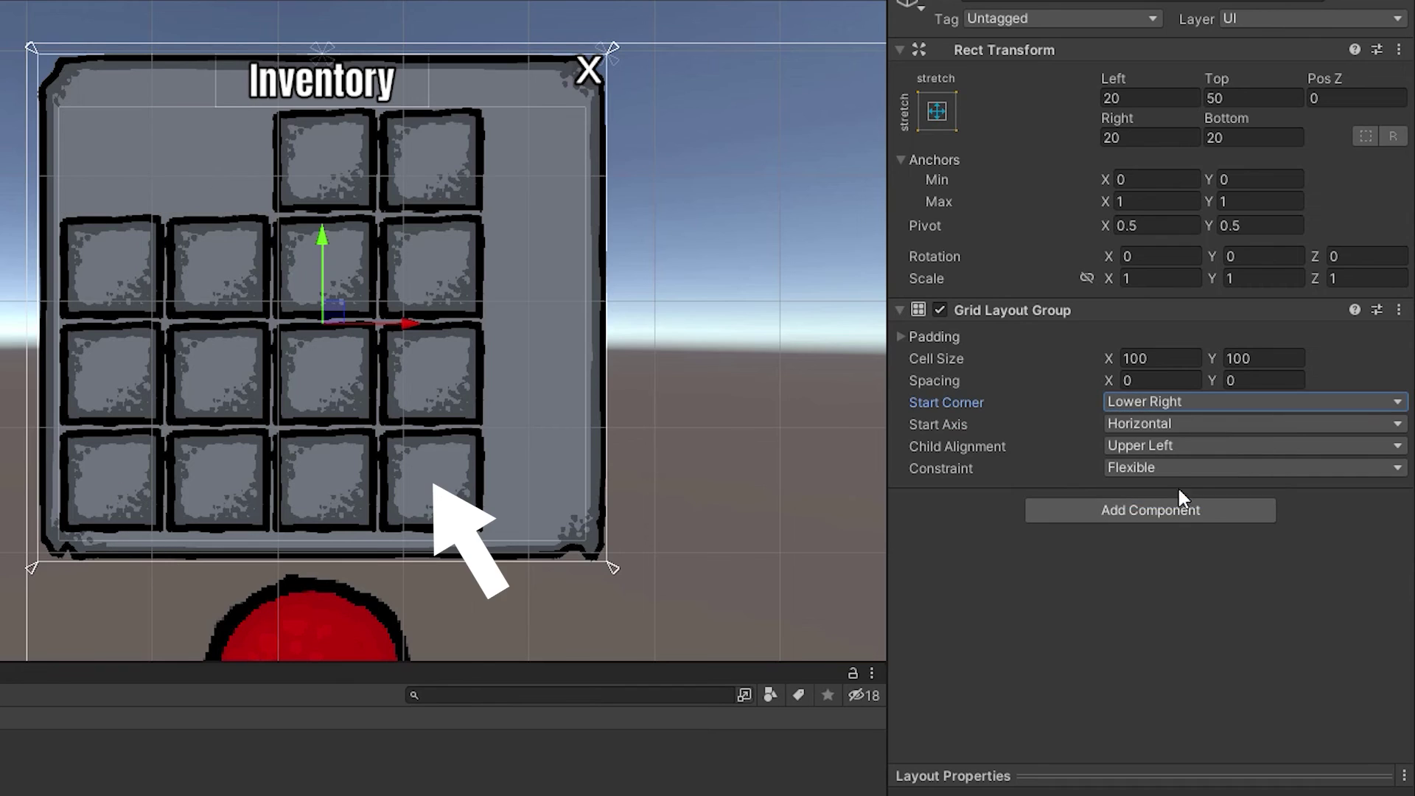
click(1140, 402)
click(1146, 429)
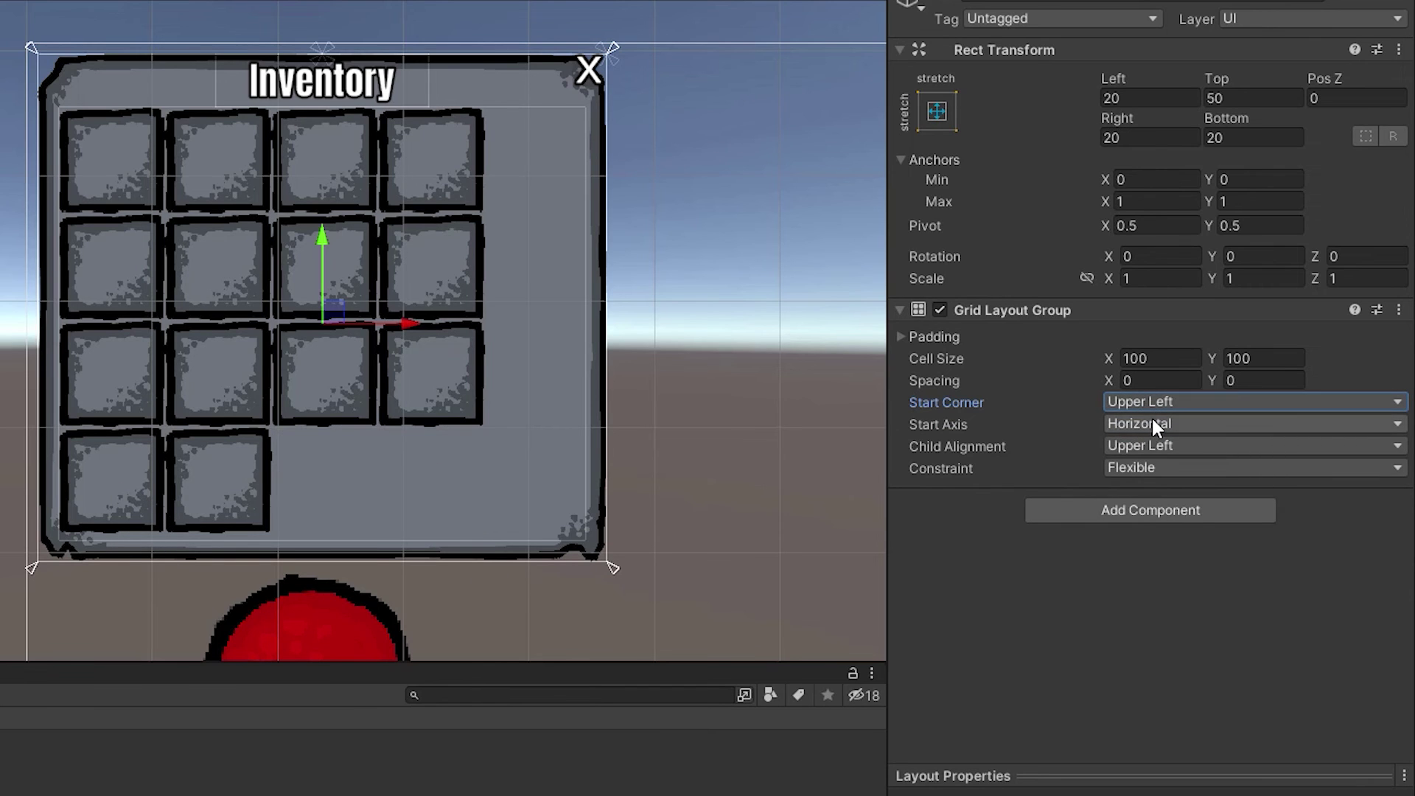
Reduce the Grid to six slots and try the Vertical start axis, returning it to Horizontal.
key(Delete)
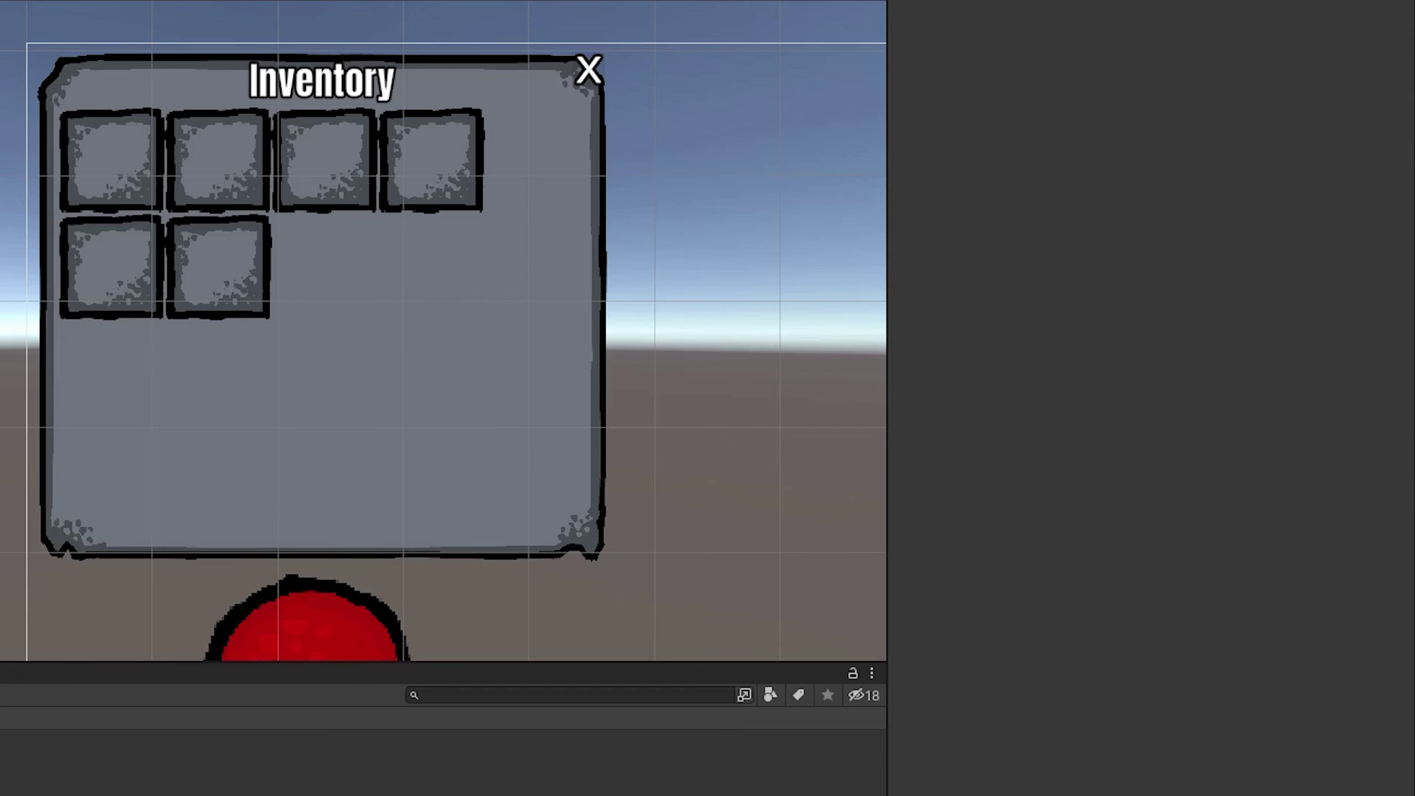
key(Up)
key(Left)
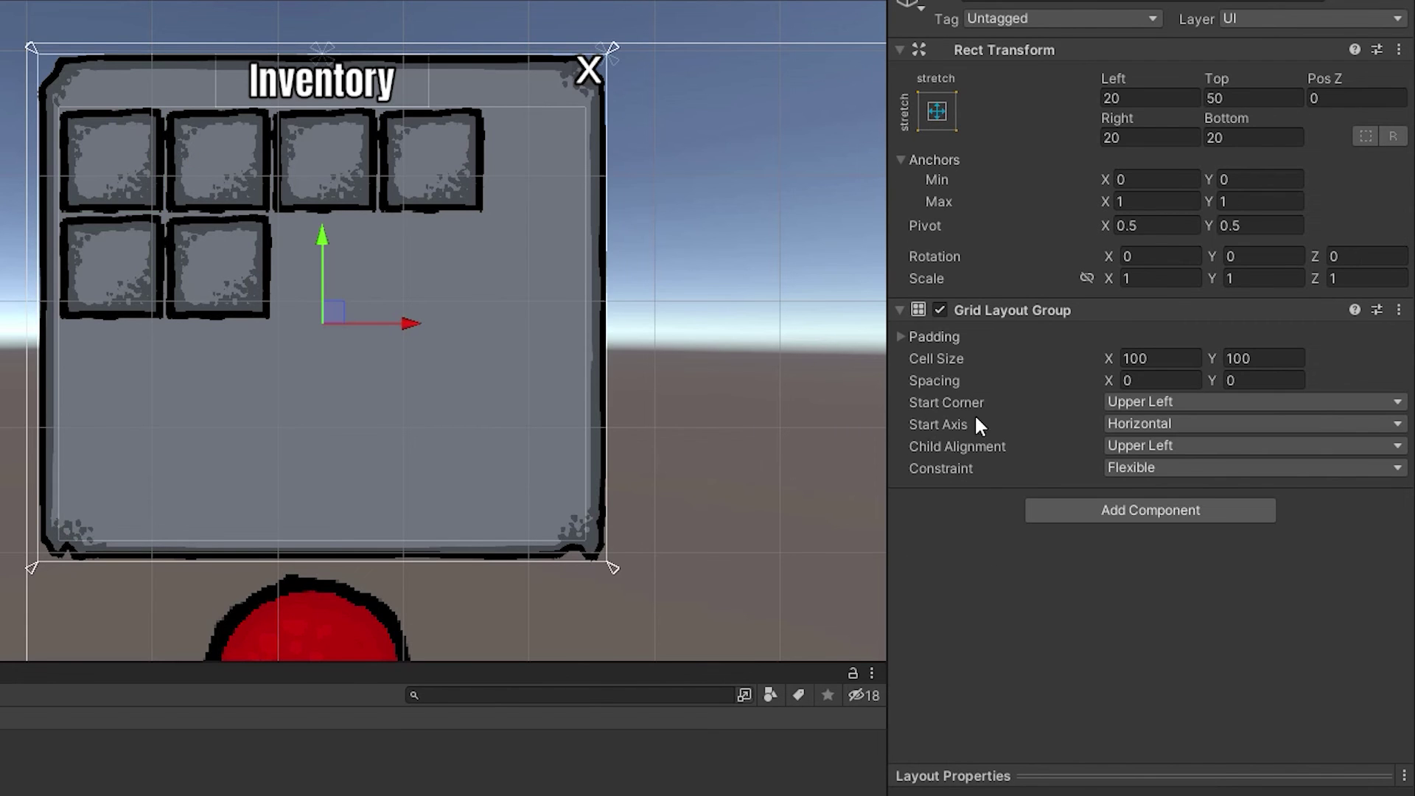
click(1174, 417)
click(1172, 471)
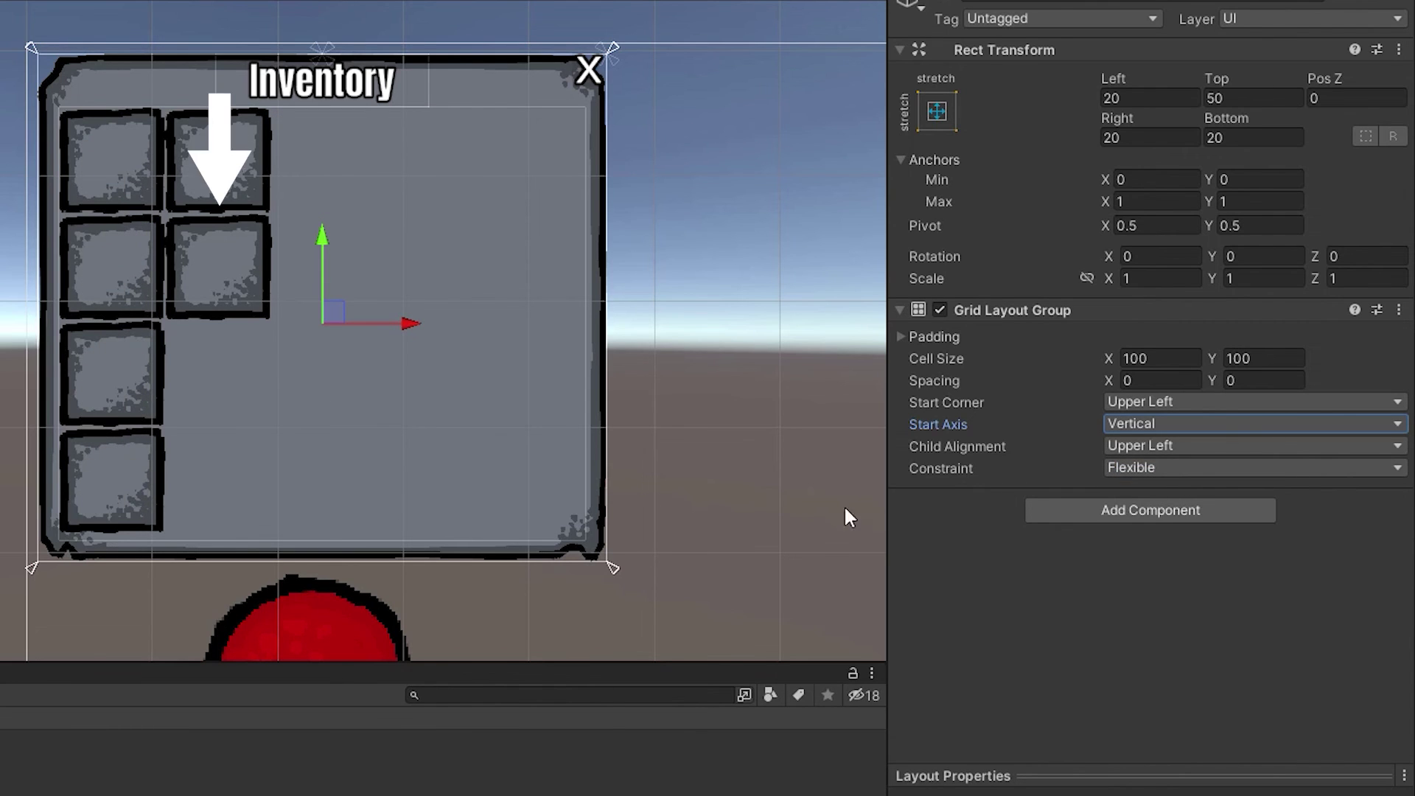
click(1128, 427)
click(1136, 446)
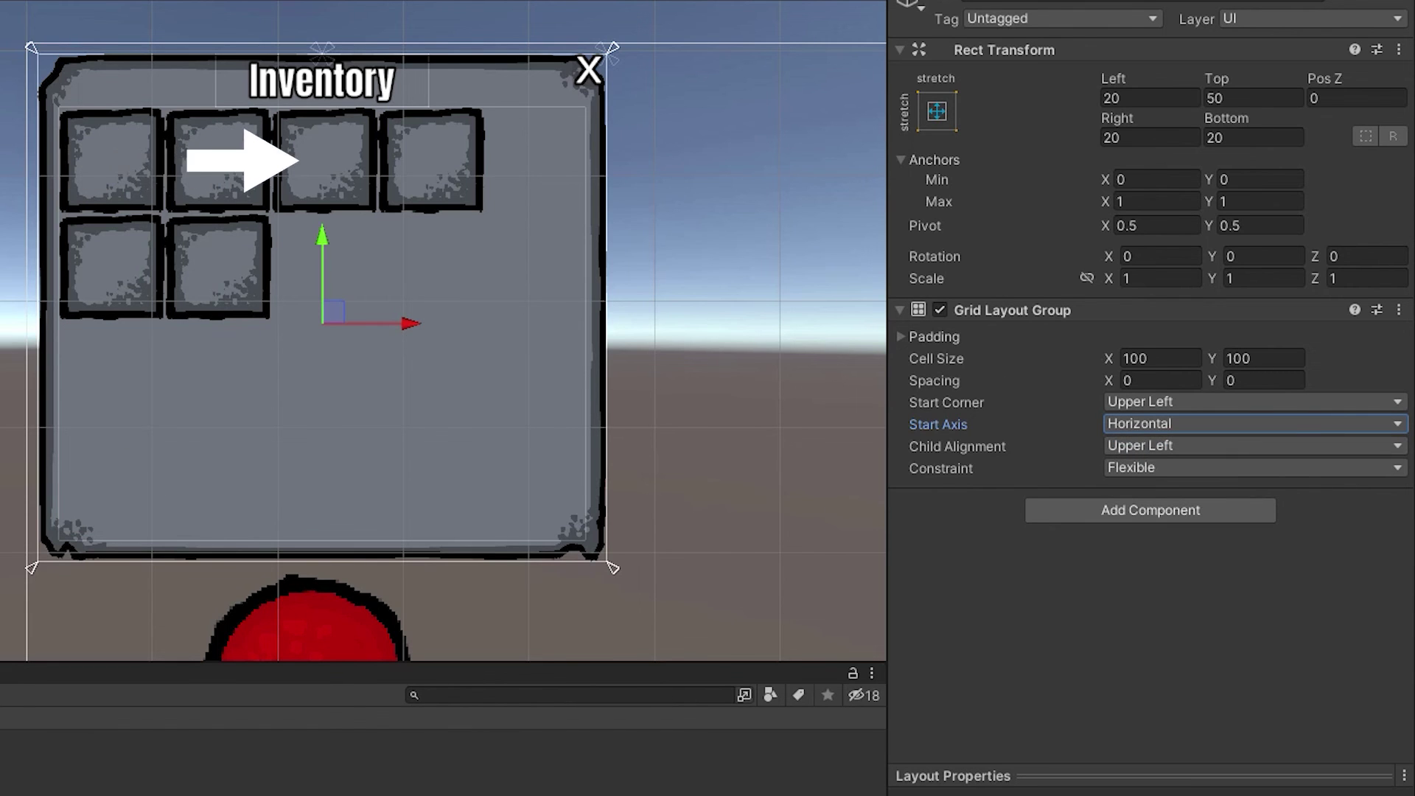
click(112, 160)
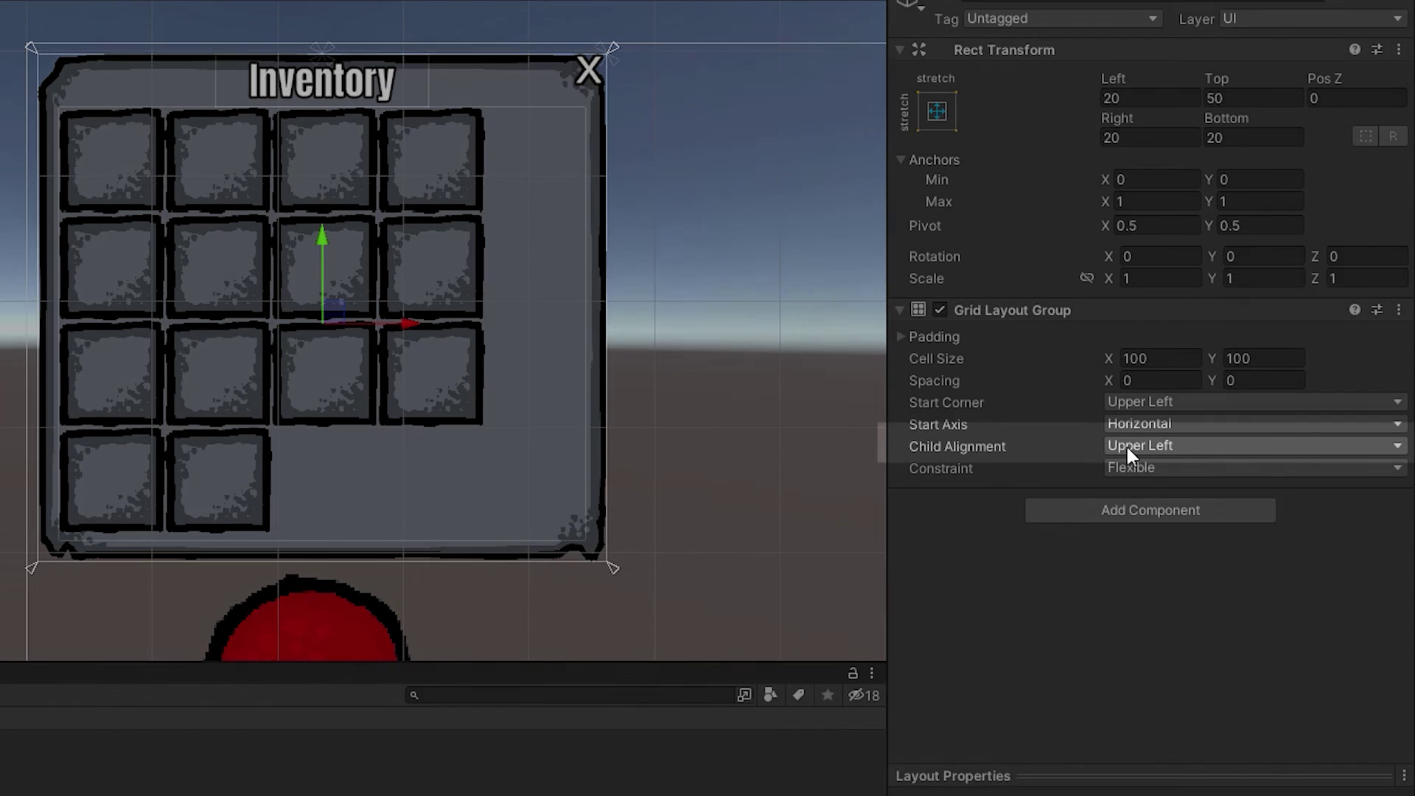
Set the Grid's child alignment to Middle Center and view the available constraint options.
click(1128, 445)
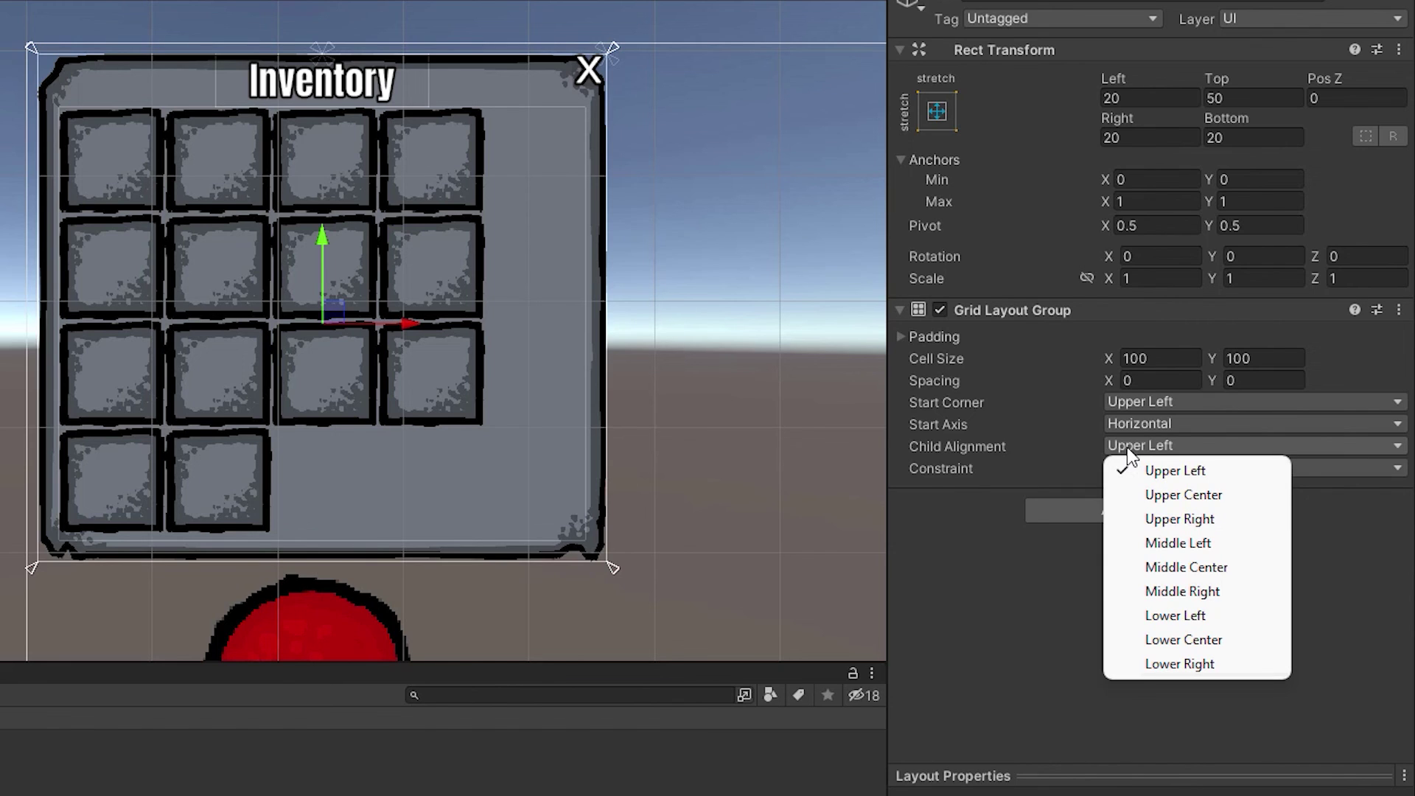
click(1150, 566)
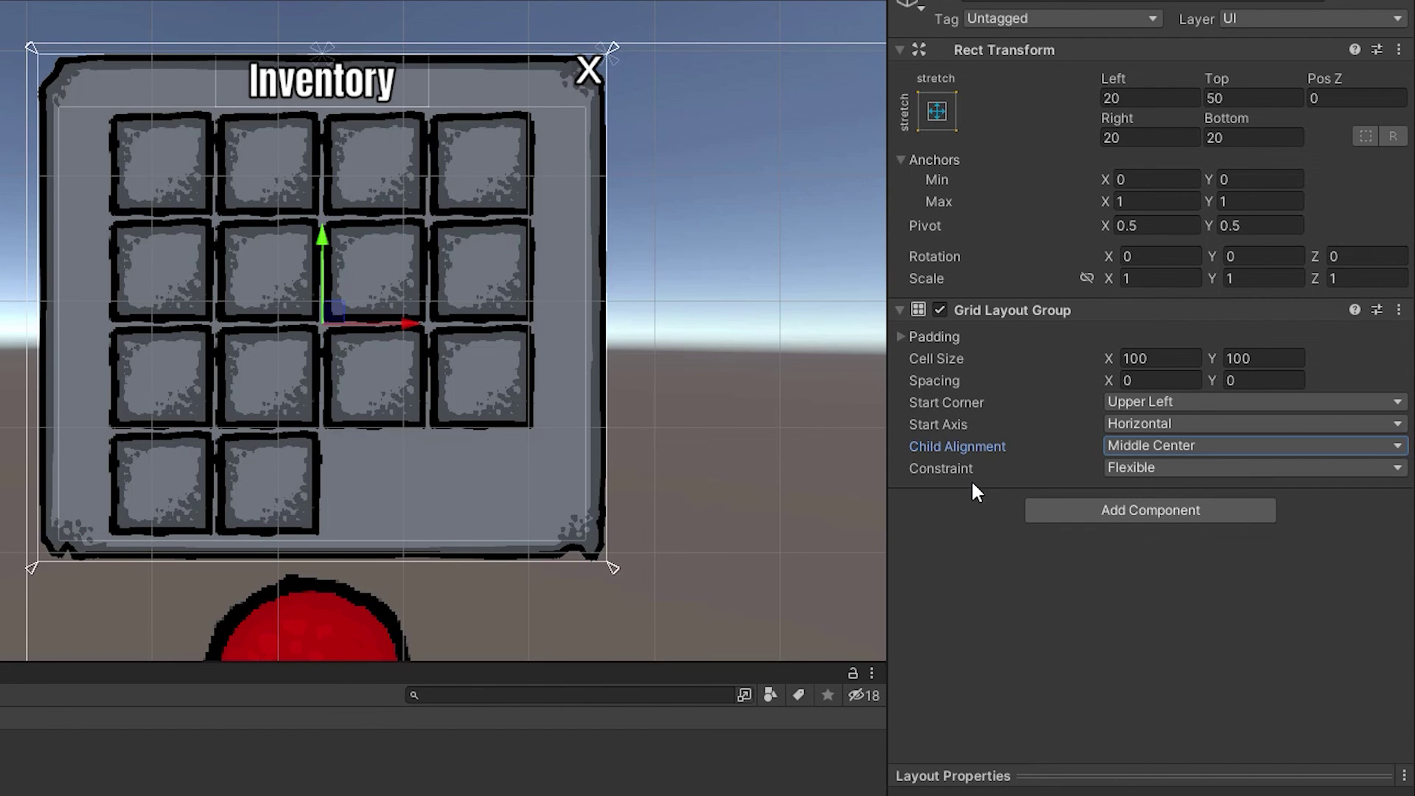
click(1152, 468)
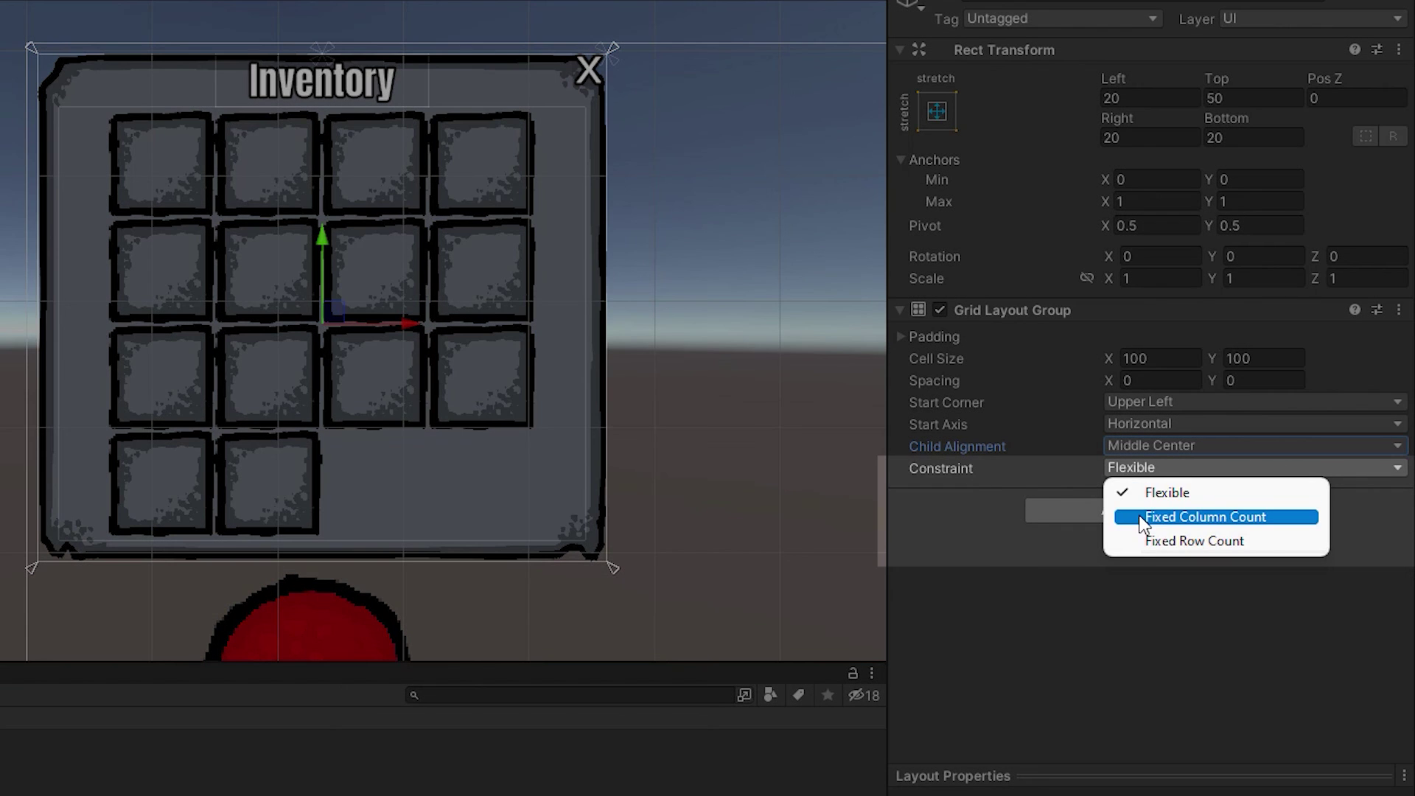
click(1037, 610)
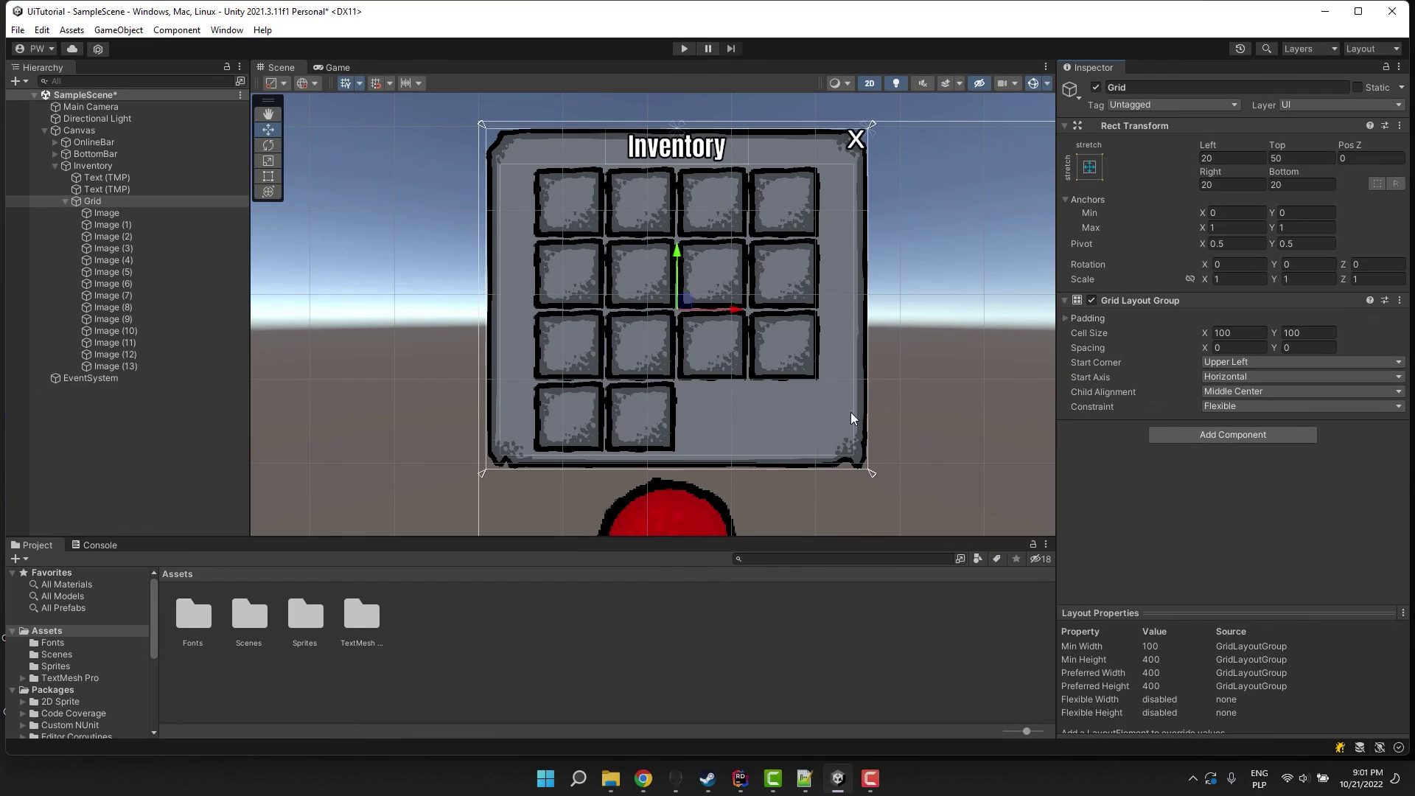
Resize the Inventory panel with the Rect tool to about 473 wide and 512 high, trying wider and narrower sizes.
click(864, 347)
click(92, 201)
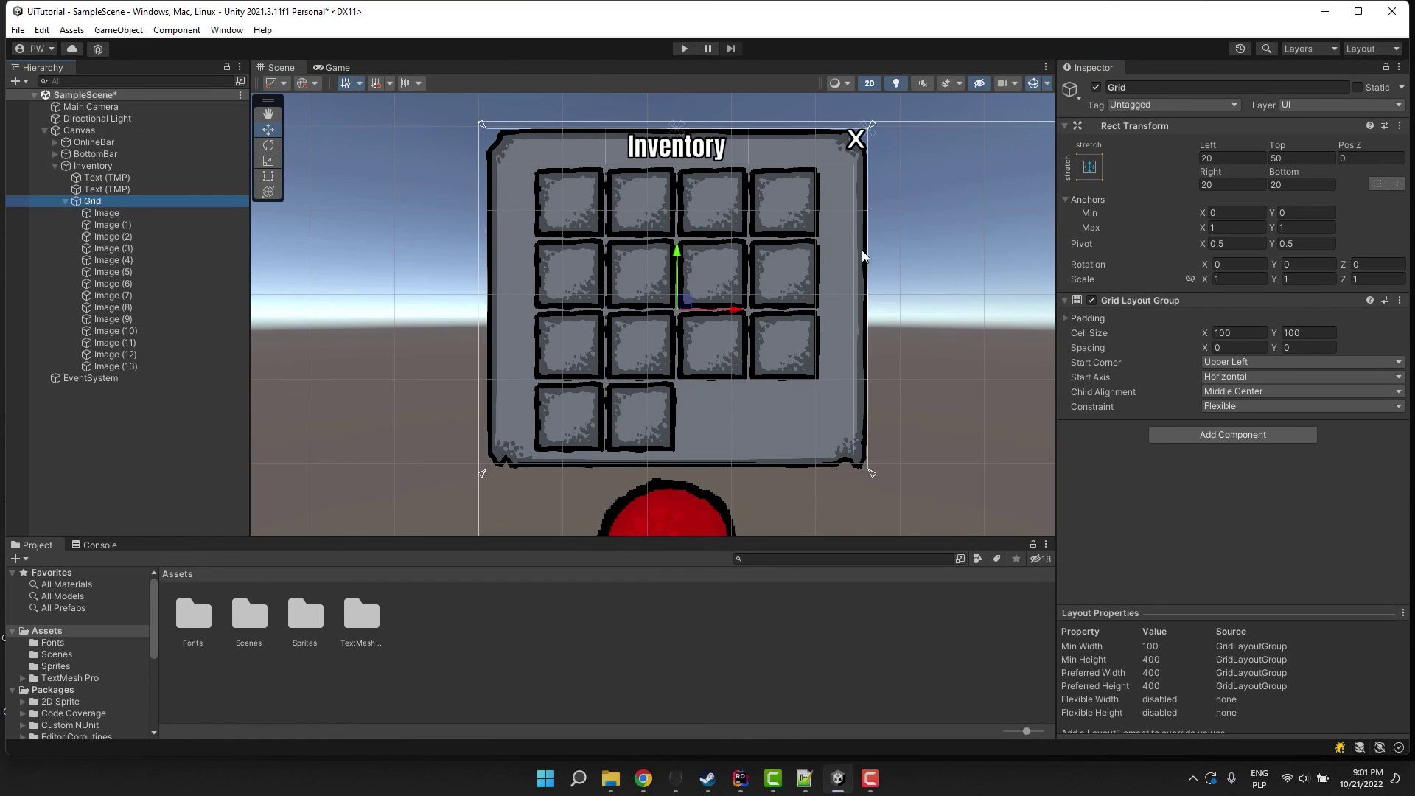
click(94, 165)
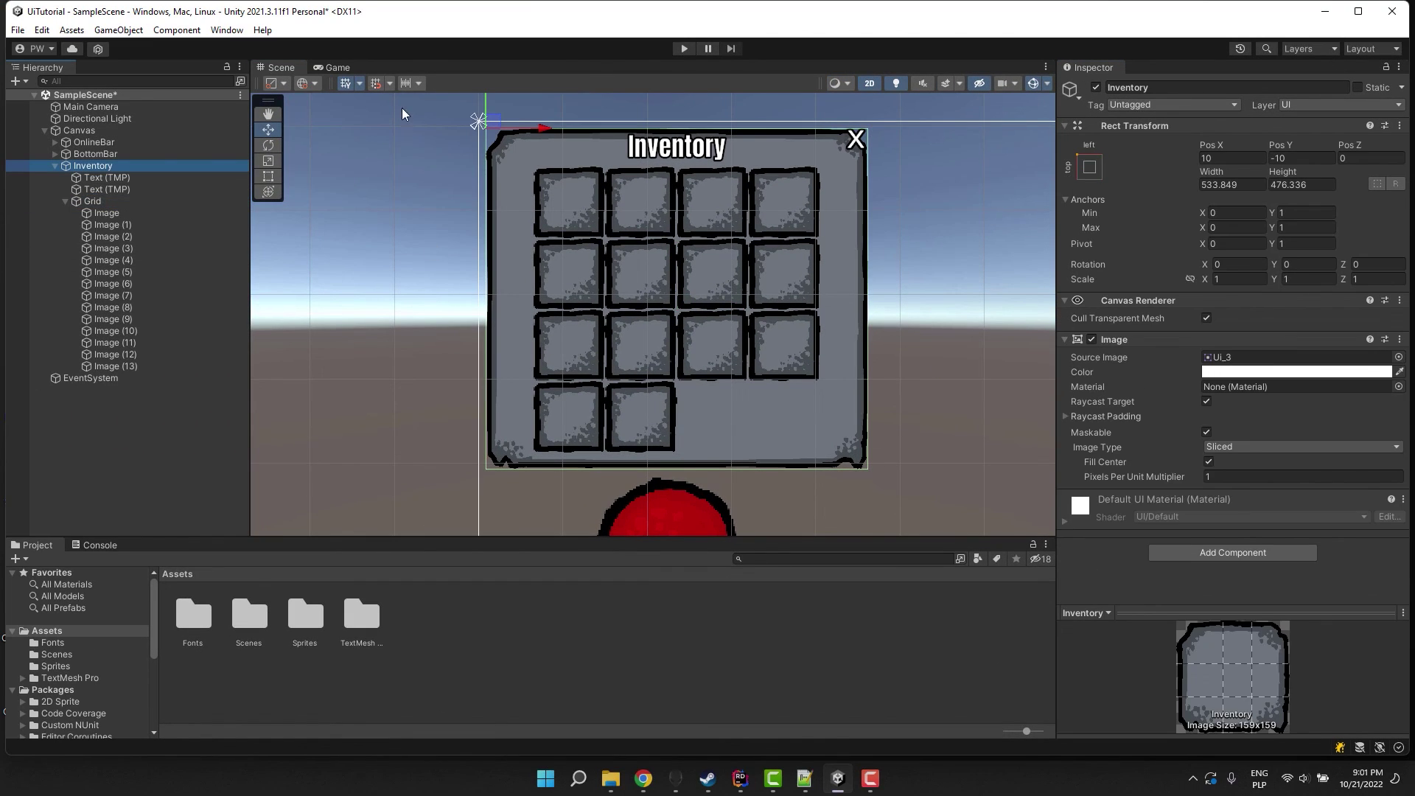
click(268, 176)
drag(868, 291, 1020, 289)
drag(802, 471, 848, 494)
drag(1024, 431, 731, 330)
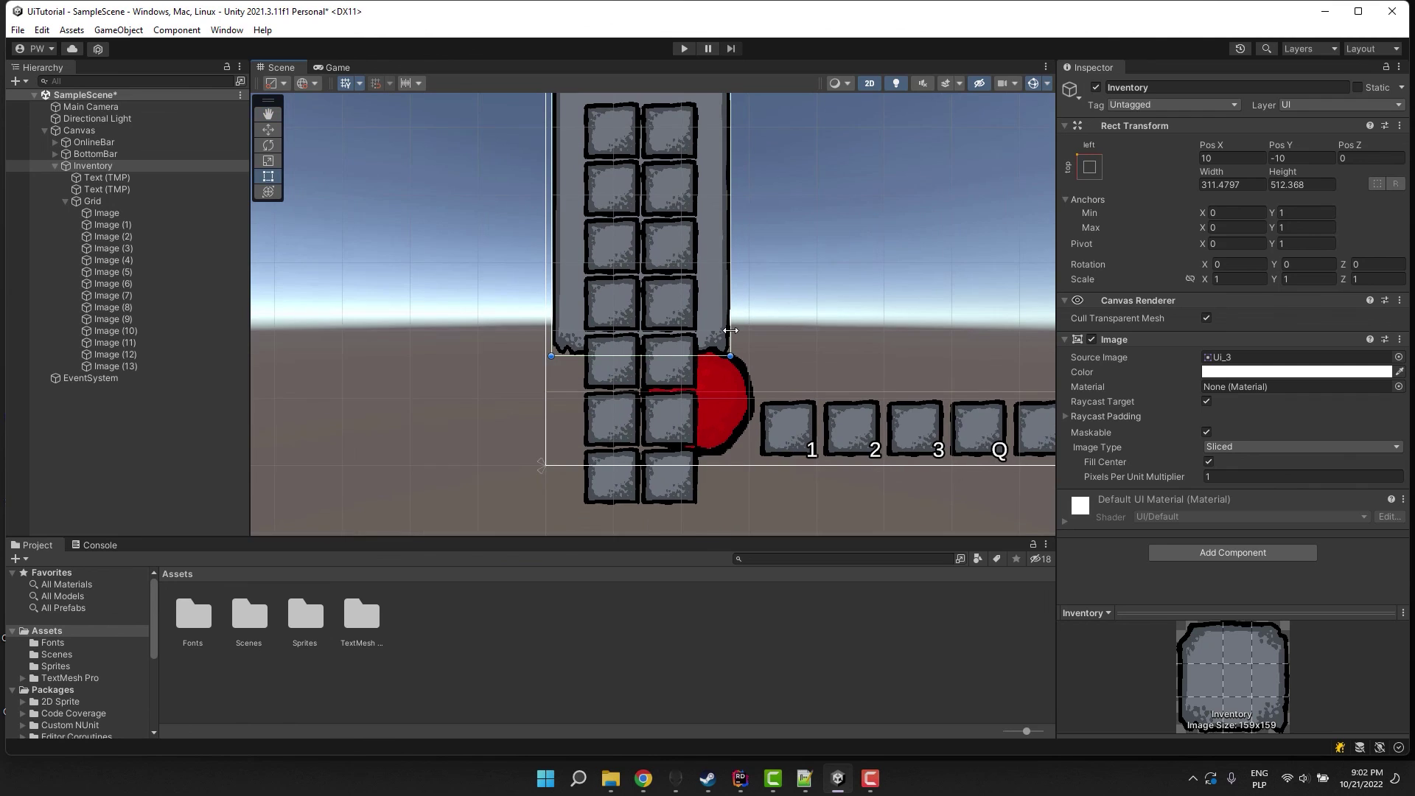
middle_drag(730, 330, 730, 395)
drag(732, 295, 823, 295)
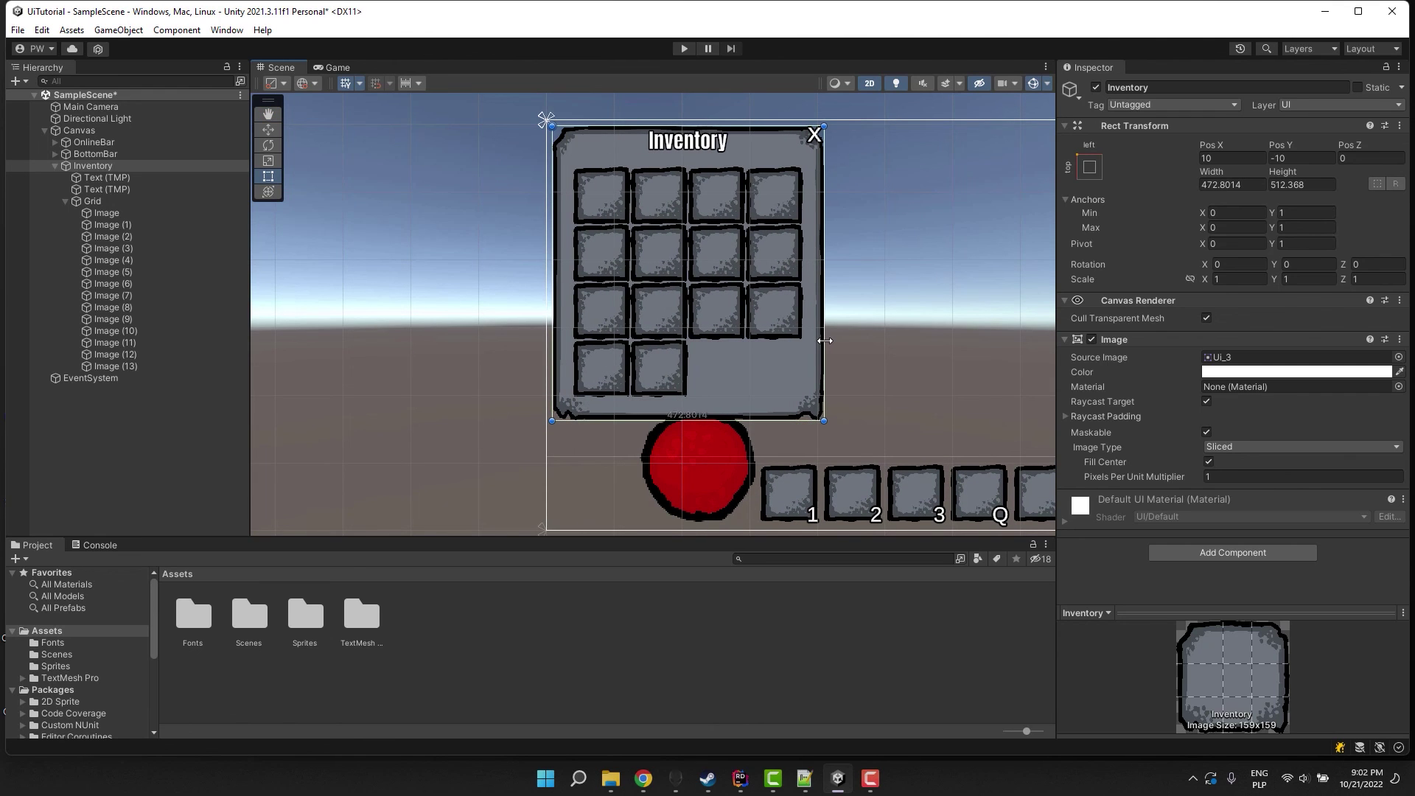
Set the Grid's constraint to Fixed Column Count with a count of 3.
click(133, 205)
click(1303, 409)
click(1238, 439)
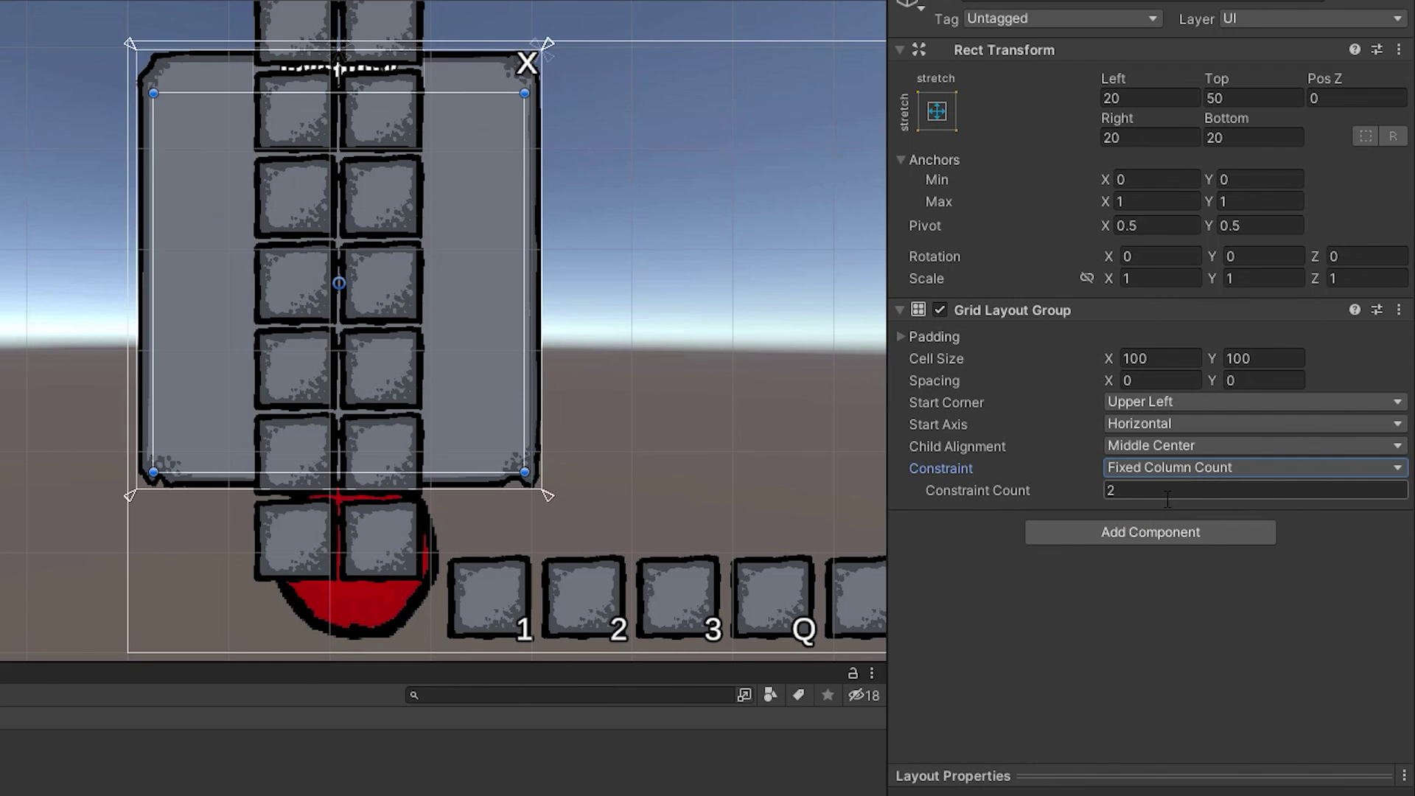
click(1167, 490)
text(3)
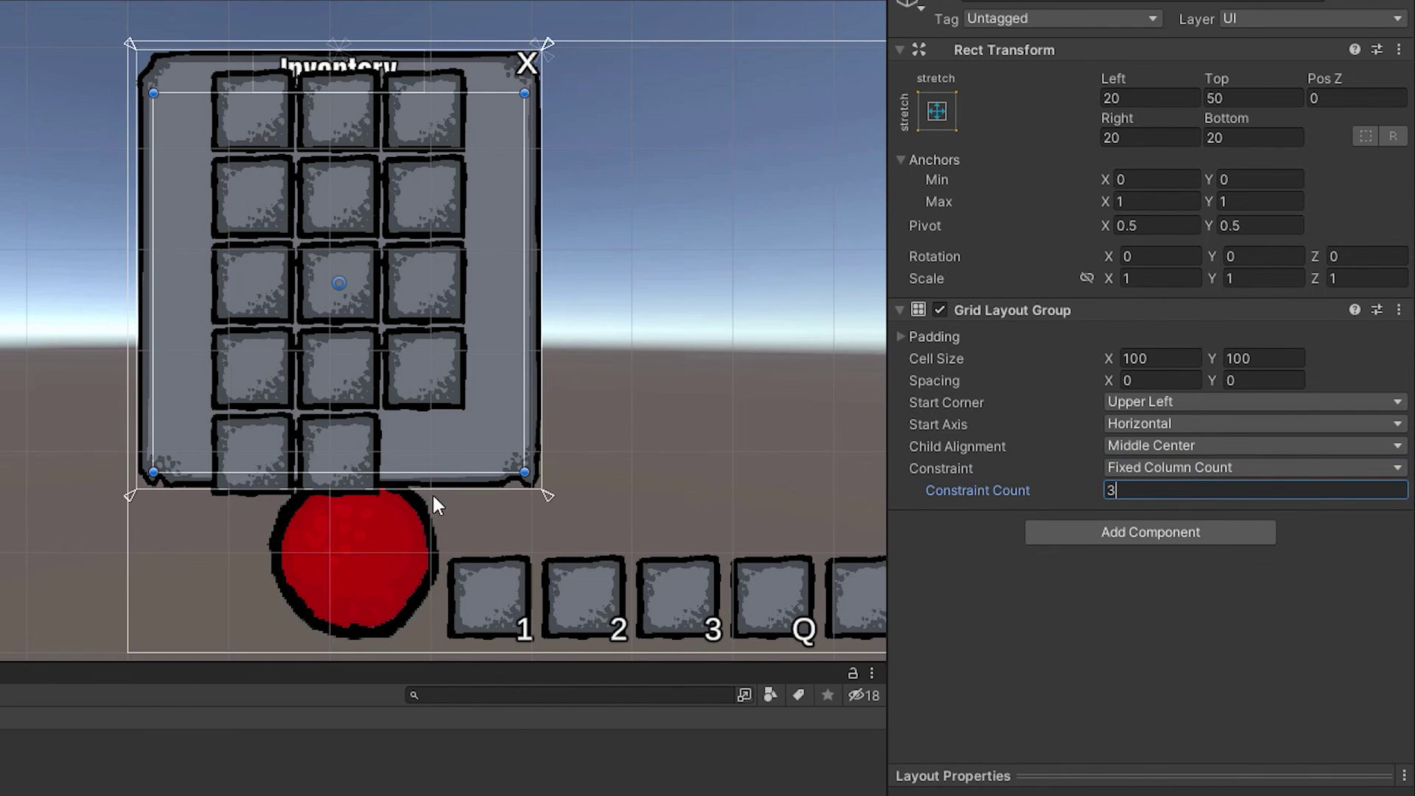
Make the Inventory panel taller and narrower, and return the Grid's constraint to Flexible.
click(435, 489)
click(442, 496)
drag(444, 491, 457, 571)
drag(541, 381, 885, 366)
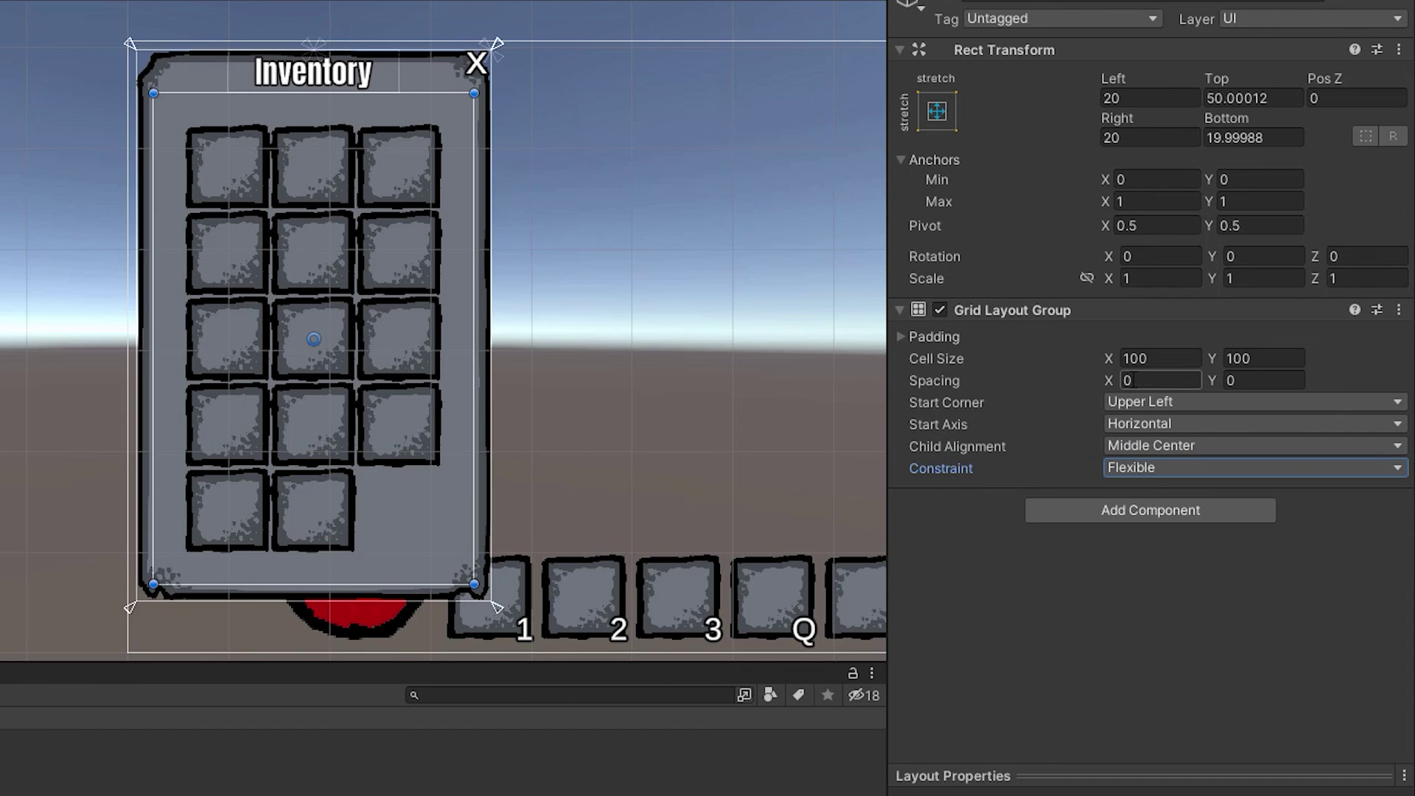
Set the Grid's cell size to 80 by 80 and its spacing to 5 by 5.
click(1138, 358)
text(80)
key(Tab)
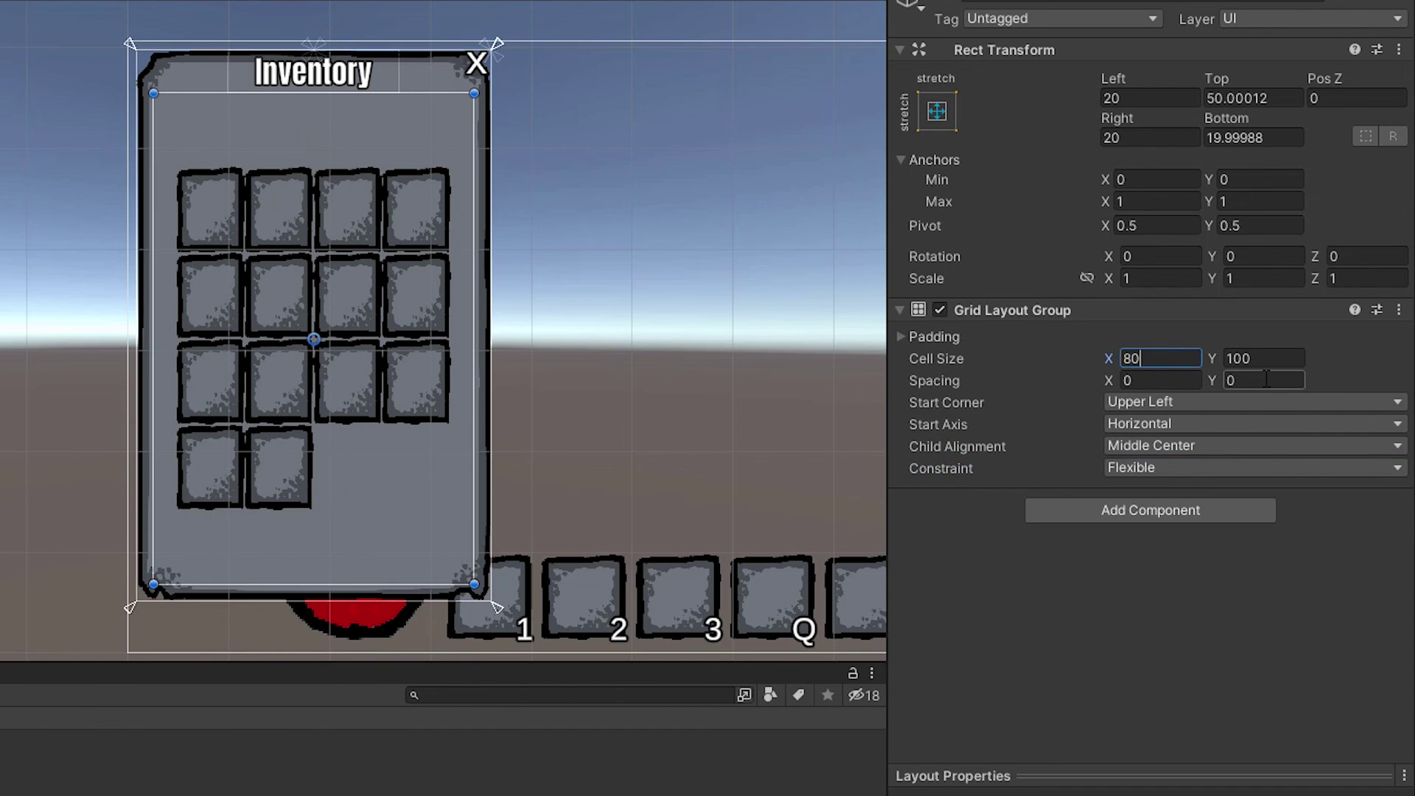
text(80)
click(1140, 381)
text(5)
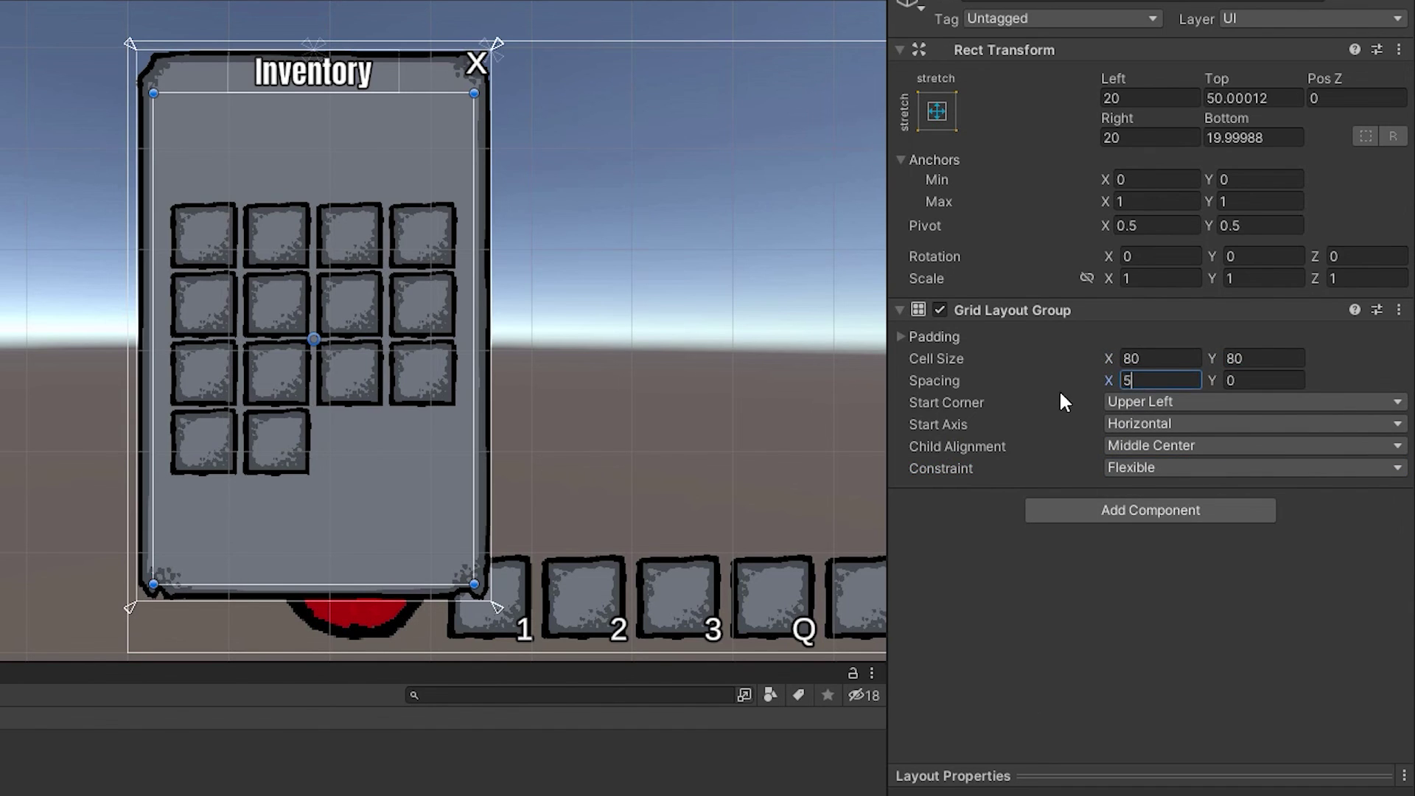
click(1250, 387)
text(5)
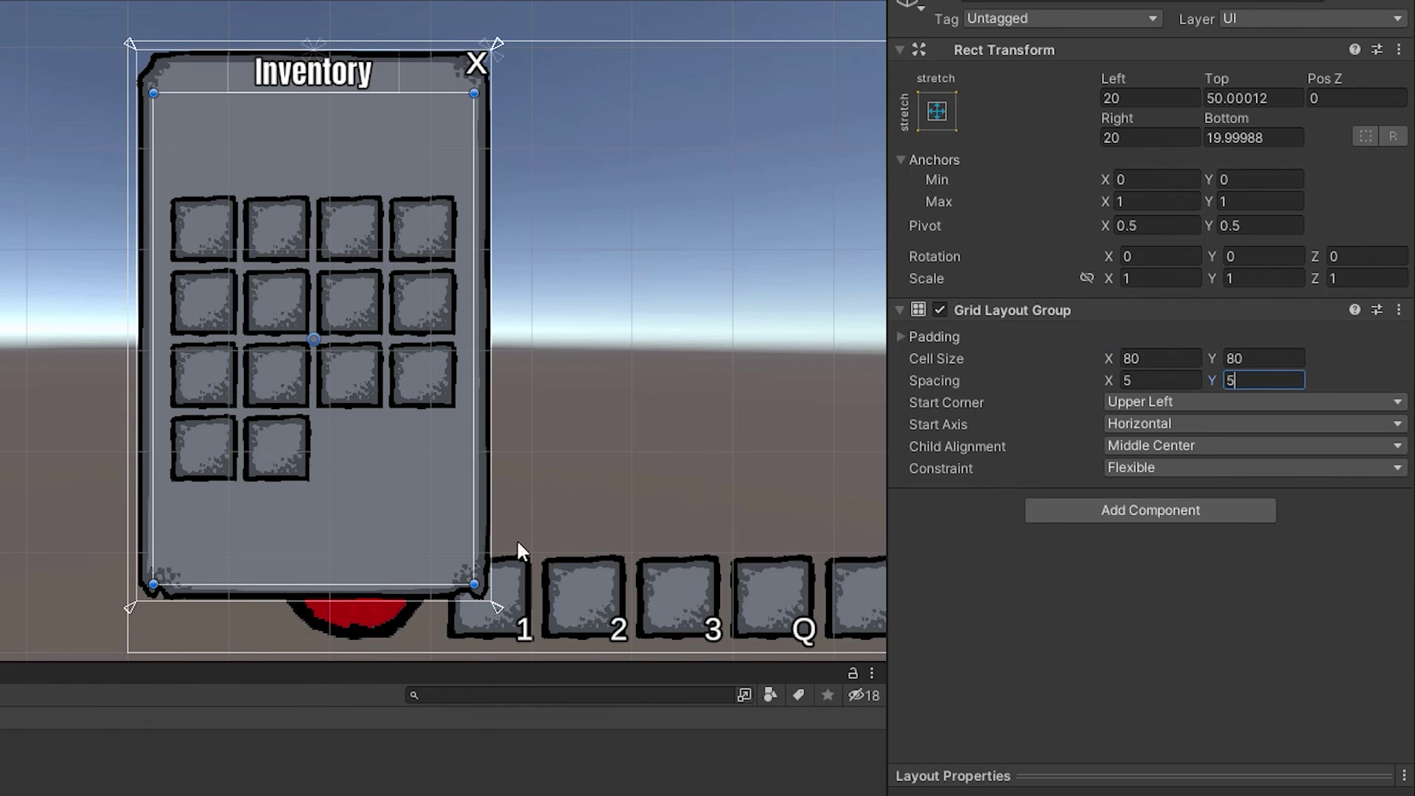